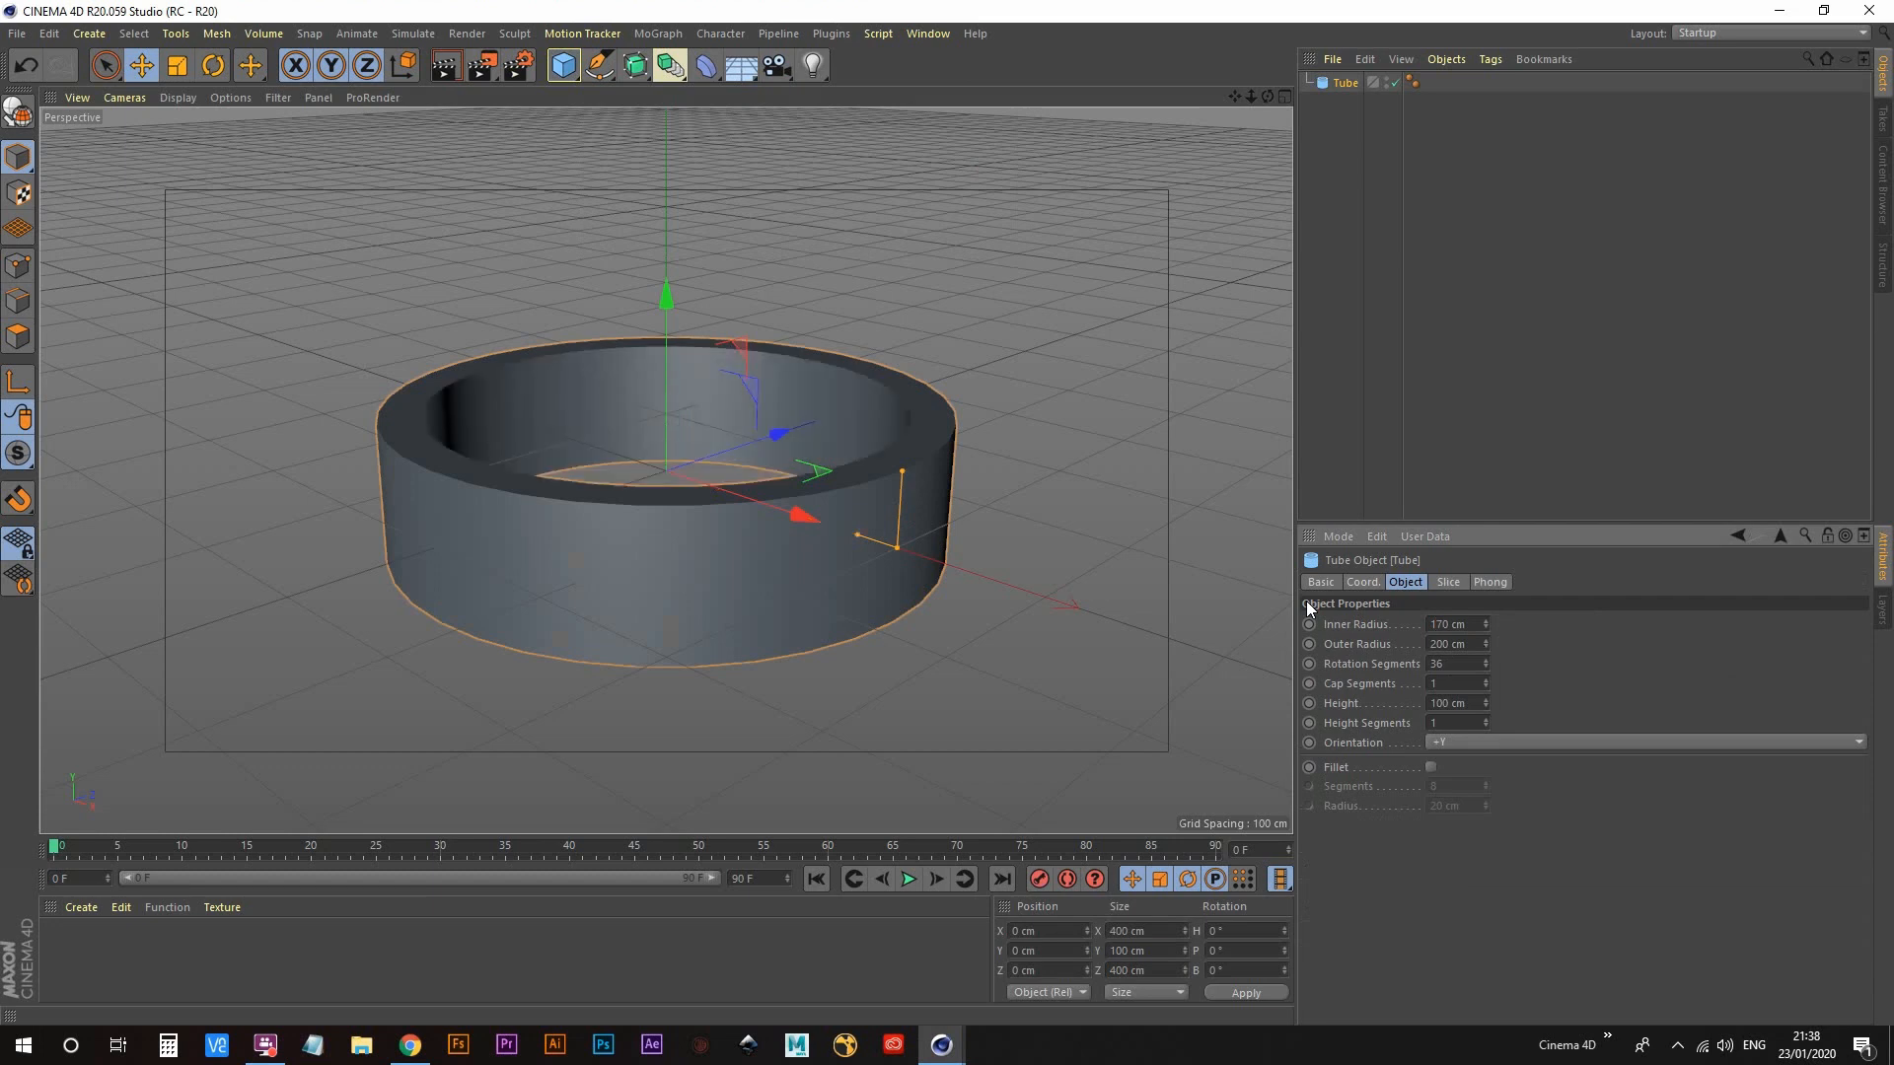
Step: Set the tube's height to 60 cm
alt+drag(671, 394, 665, 483)
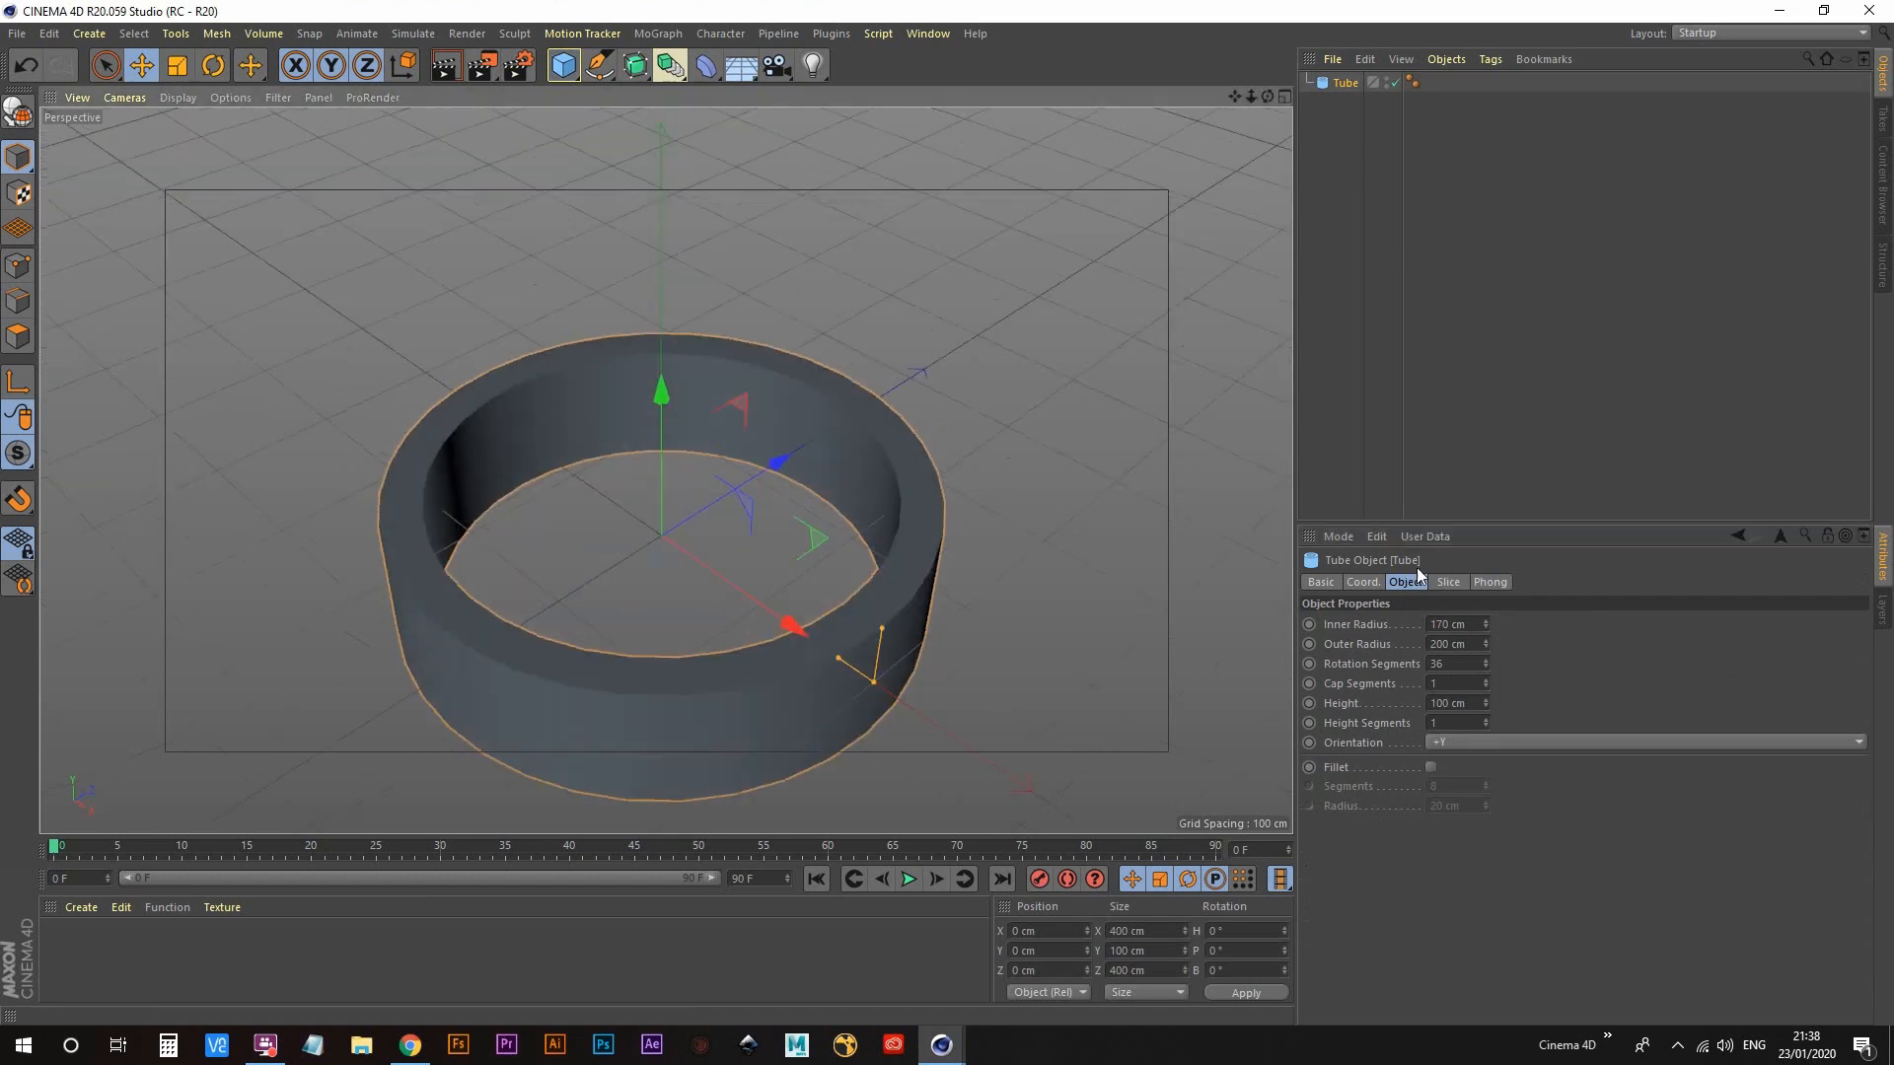
click(1467, 702)
text(60)
key(Return)
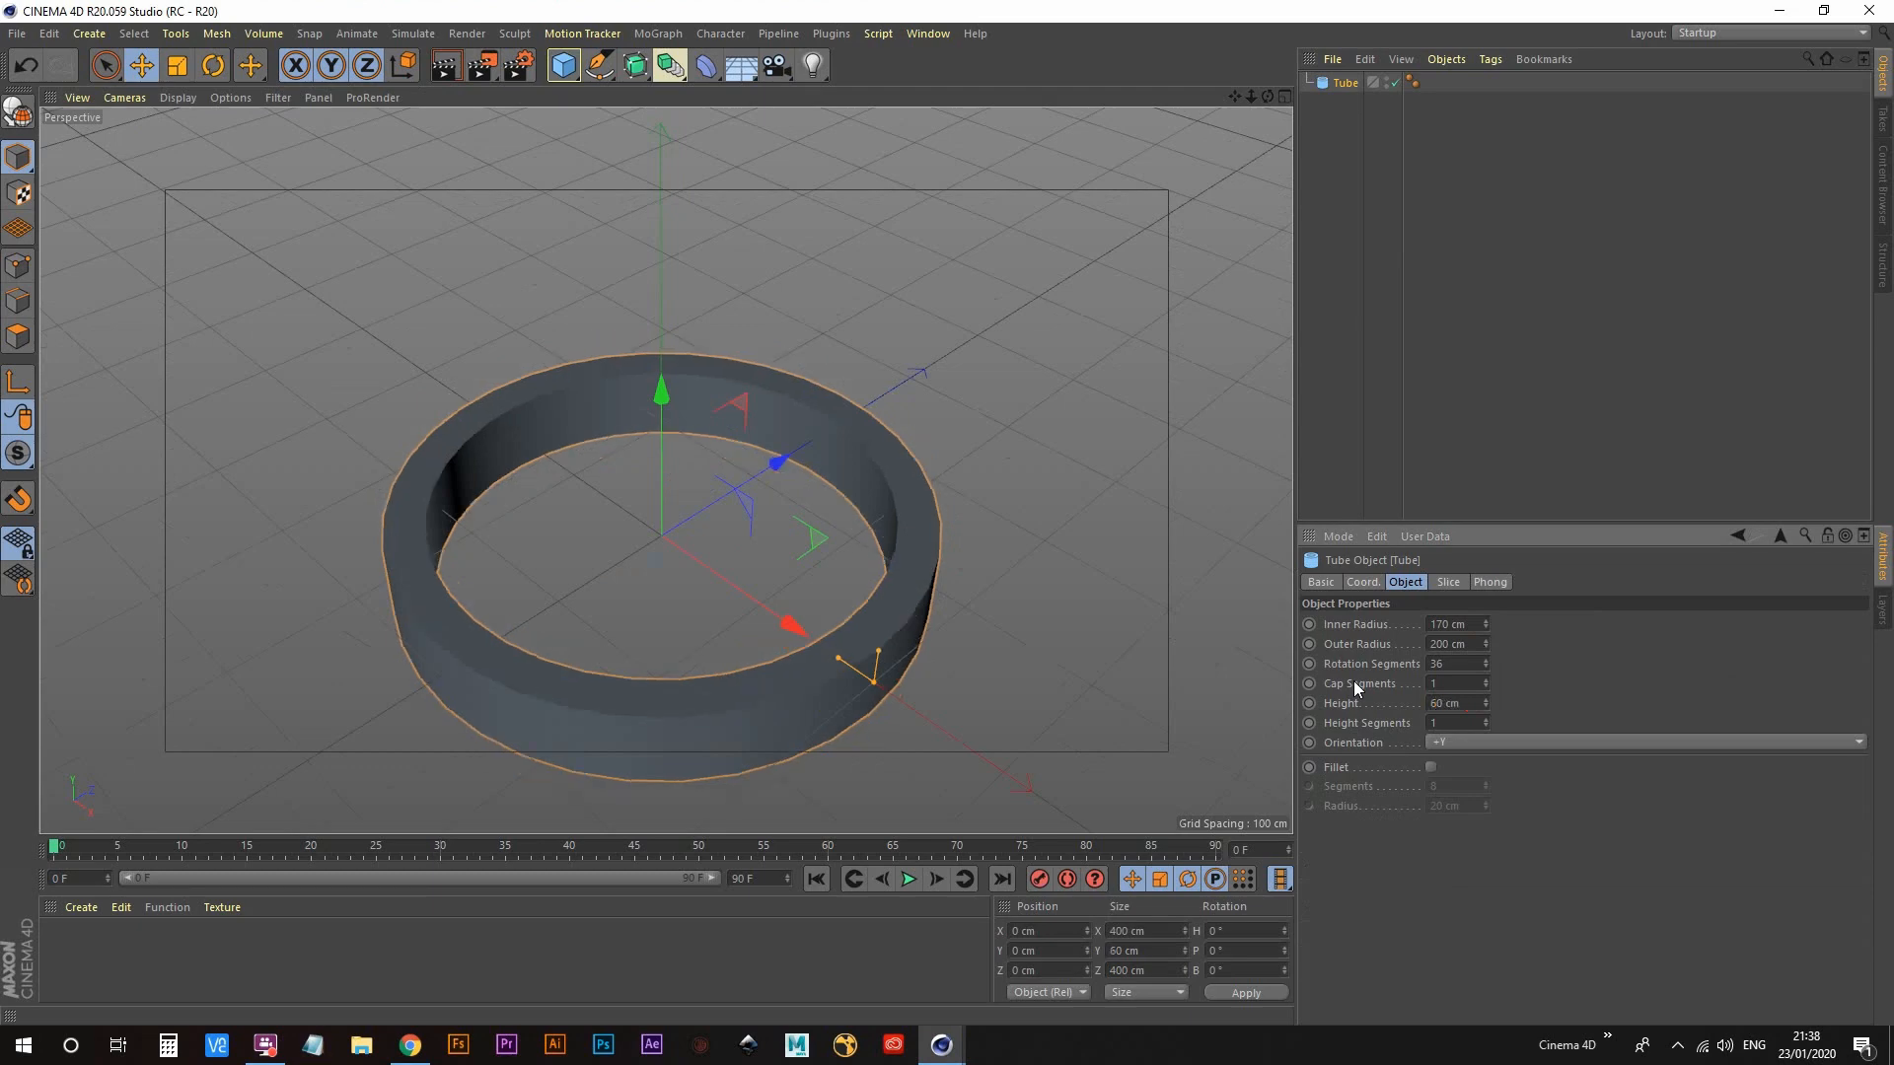
Step: Enable the fillet on the tube with 1 segment and a 6 cm radius
alt+drag(755, 622, 755, 572)
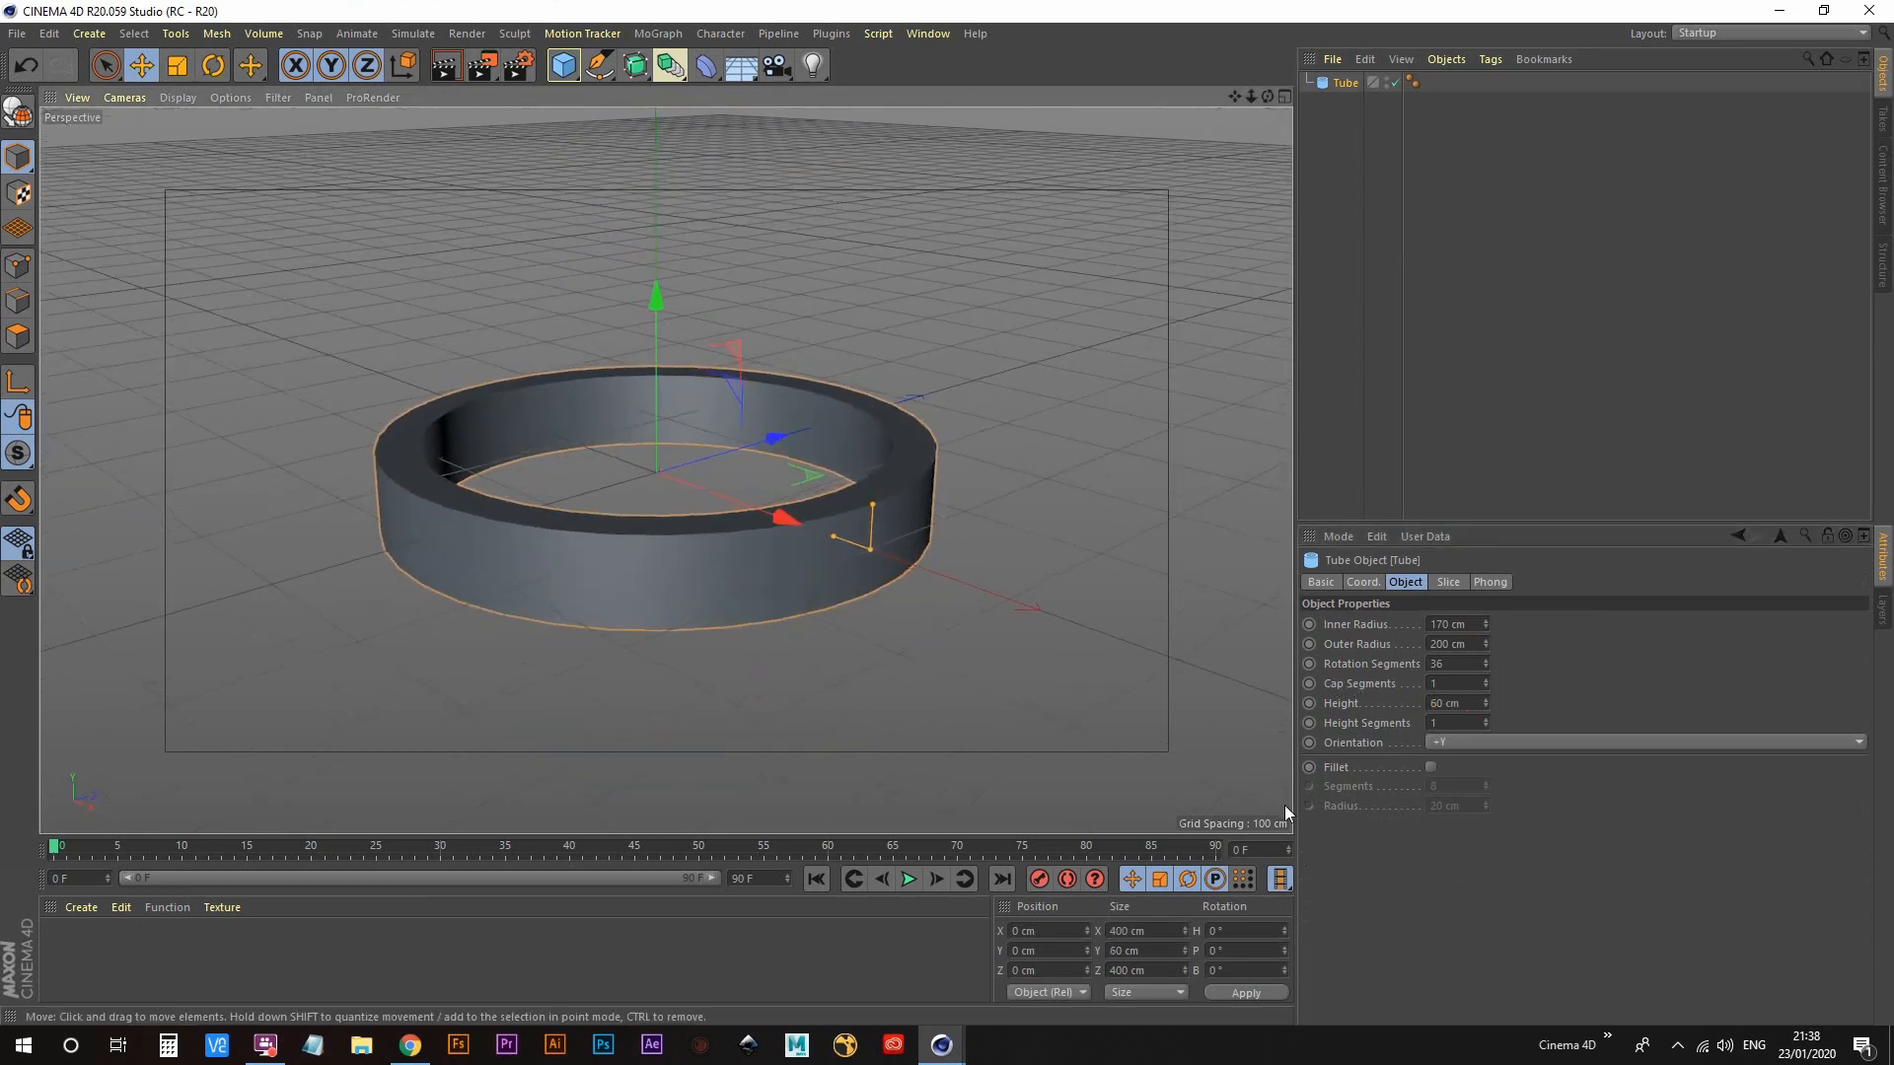
click(1430, 766)
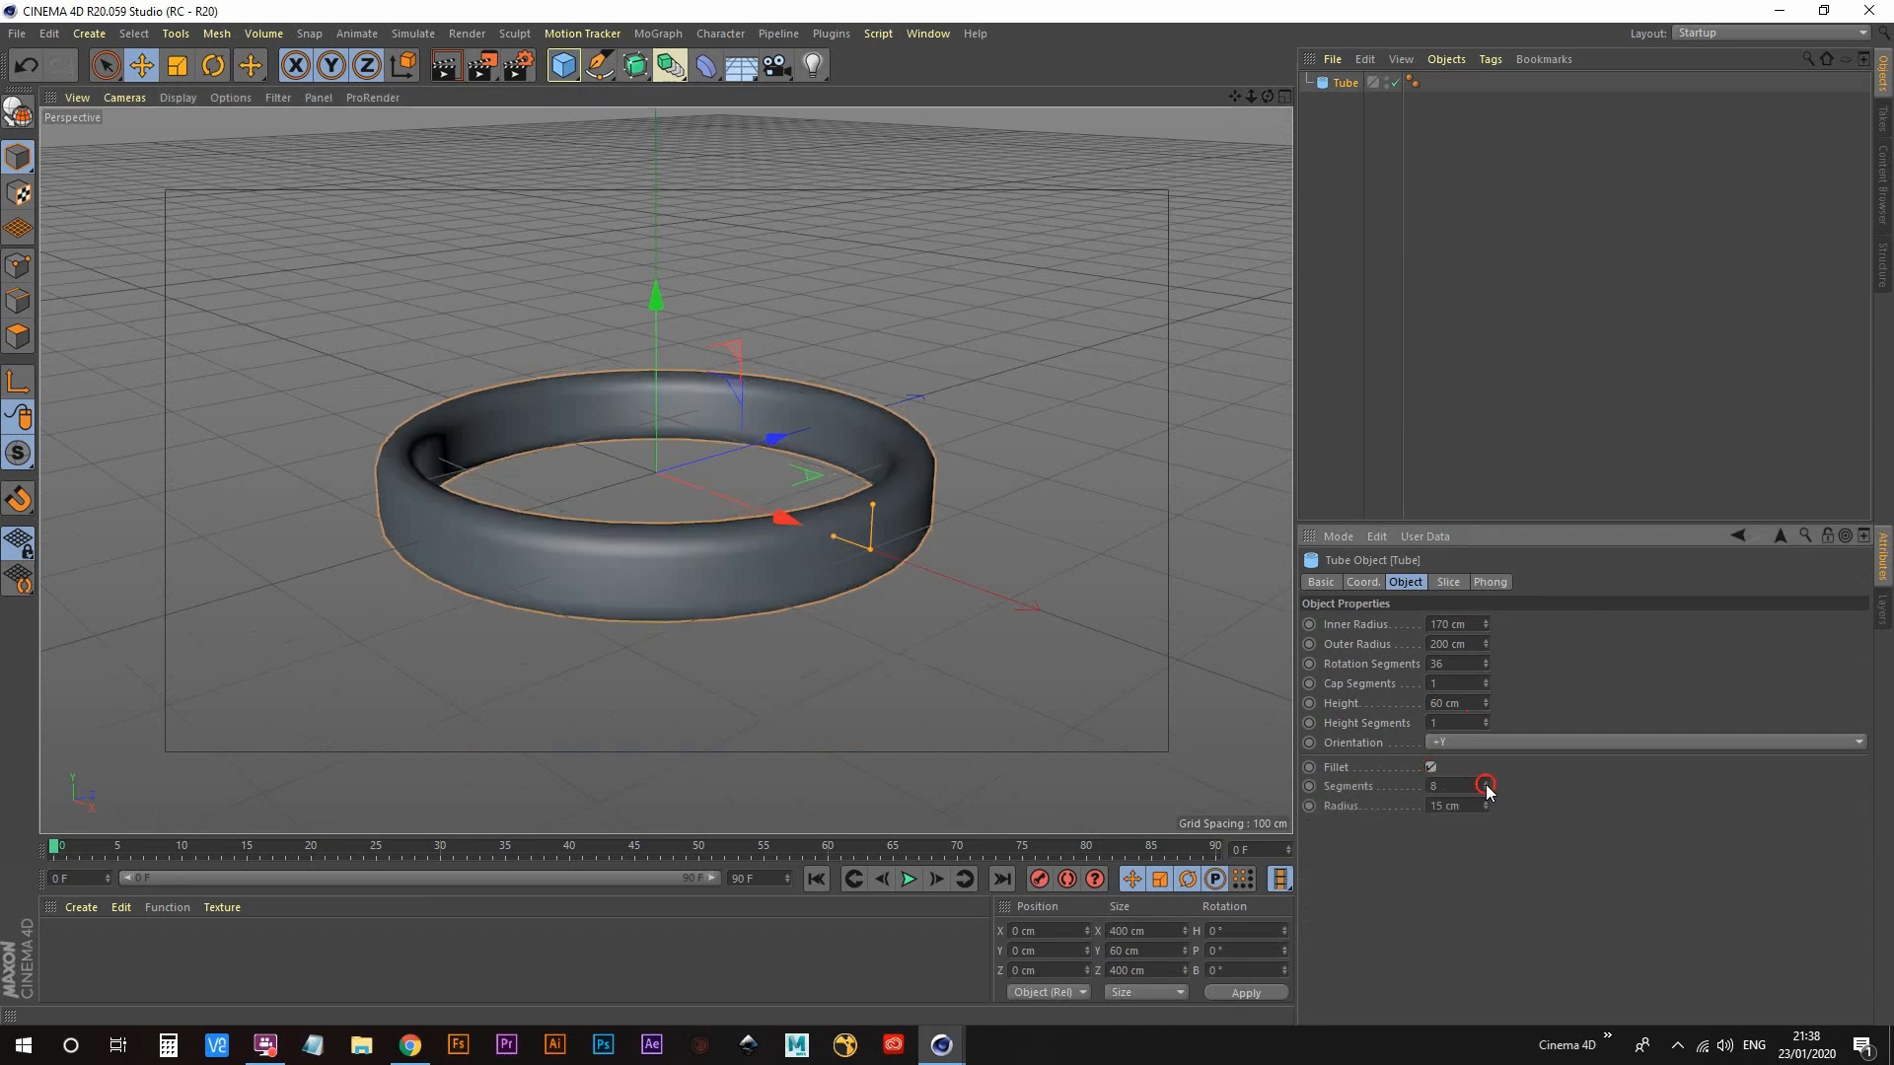
drag(1486, 786, 1268, 785)
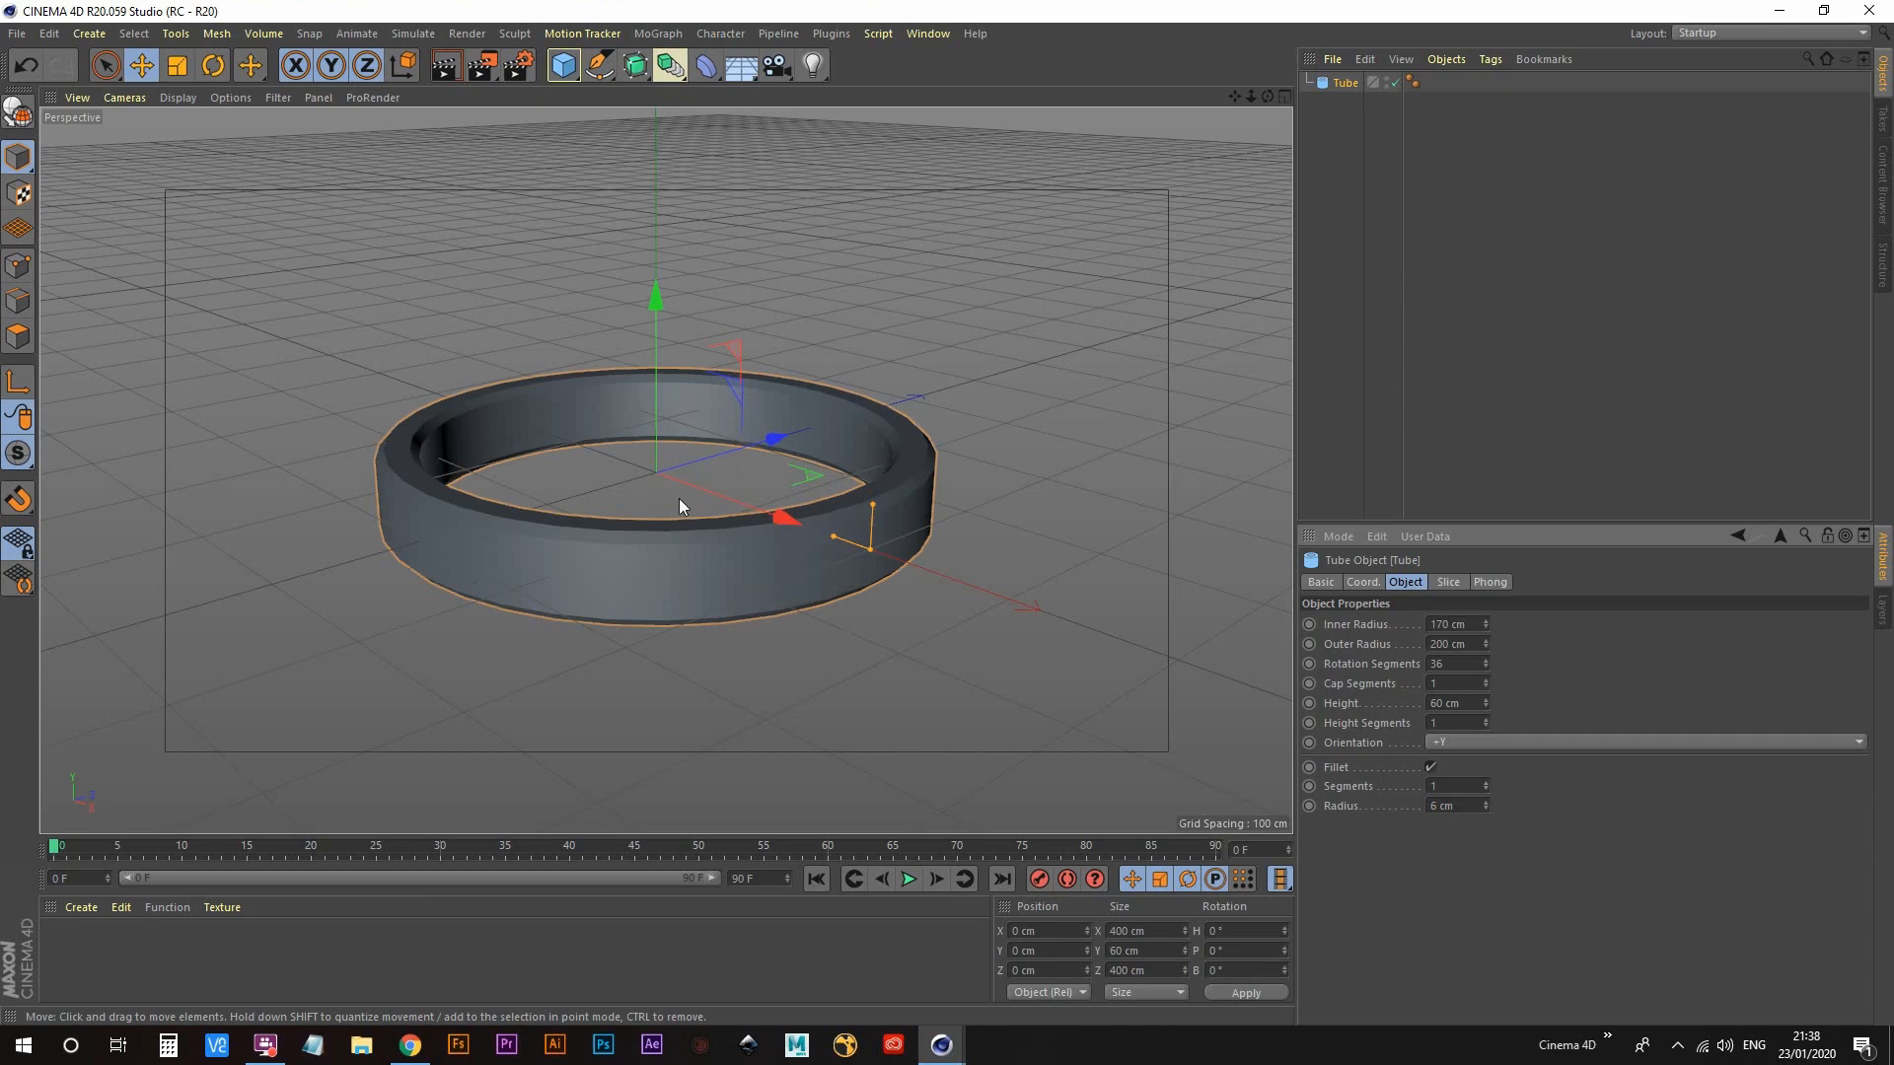
Step: Show the polygon lines in the viewport shading and set the tube's rotation segments to 110
mouse_move(678, 499)
alt+mouse_down()
mouse_move(702, 576)
mouse_move(688, 509)
alt+mouse_up()
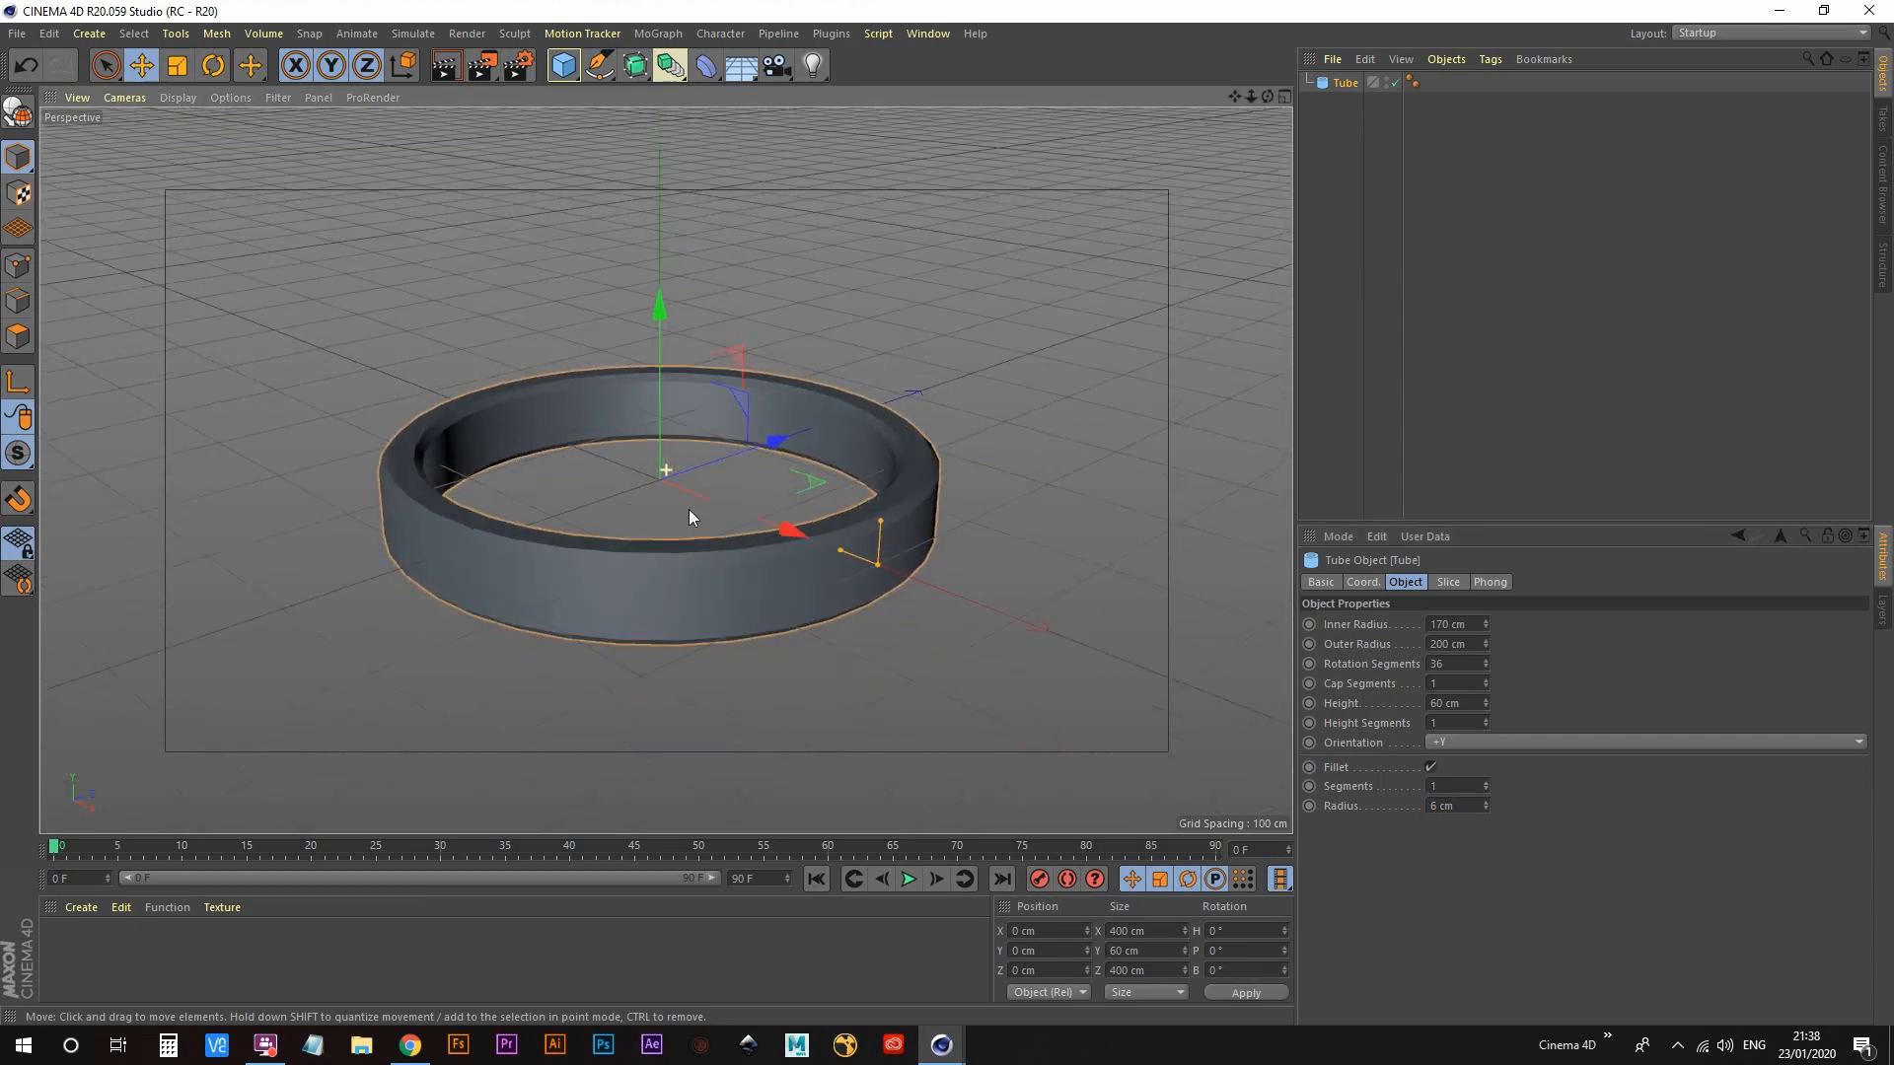
key(n)
key(b)
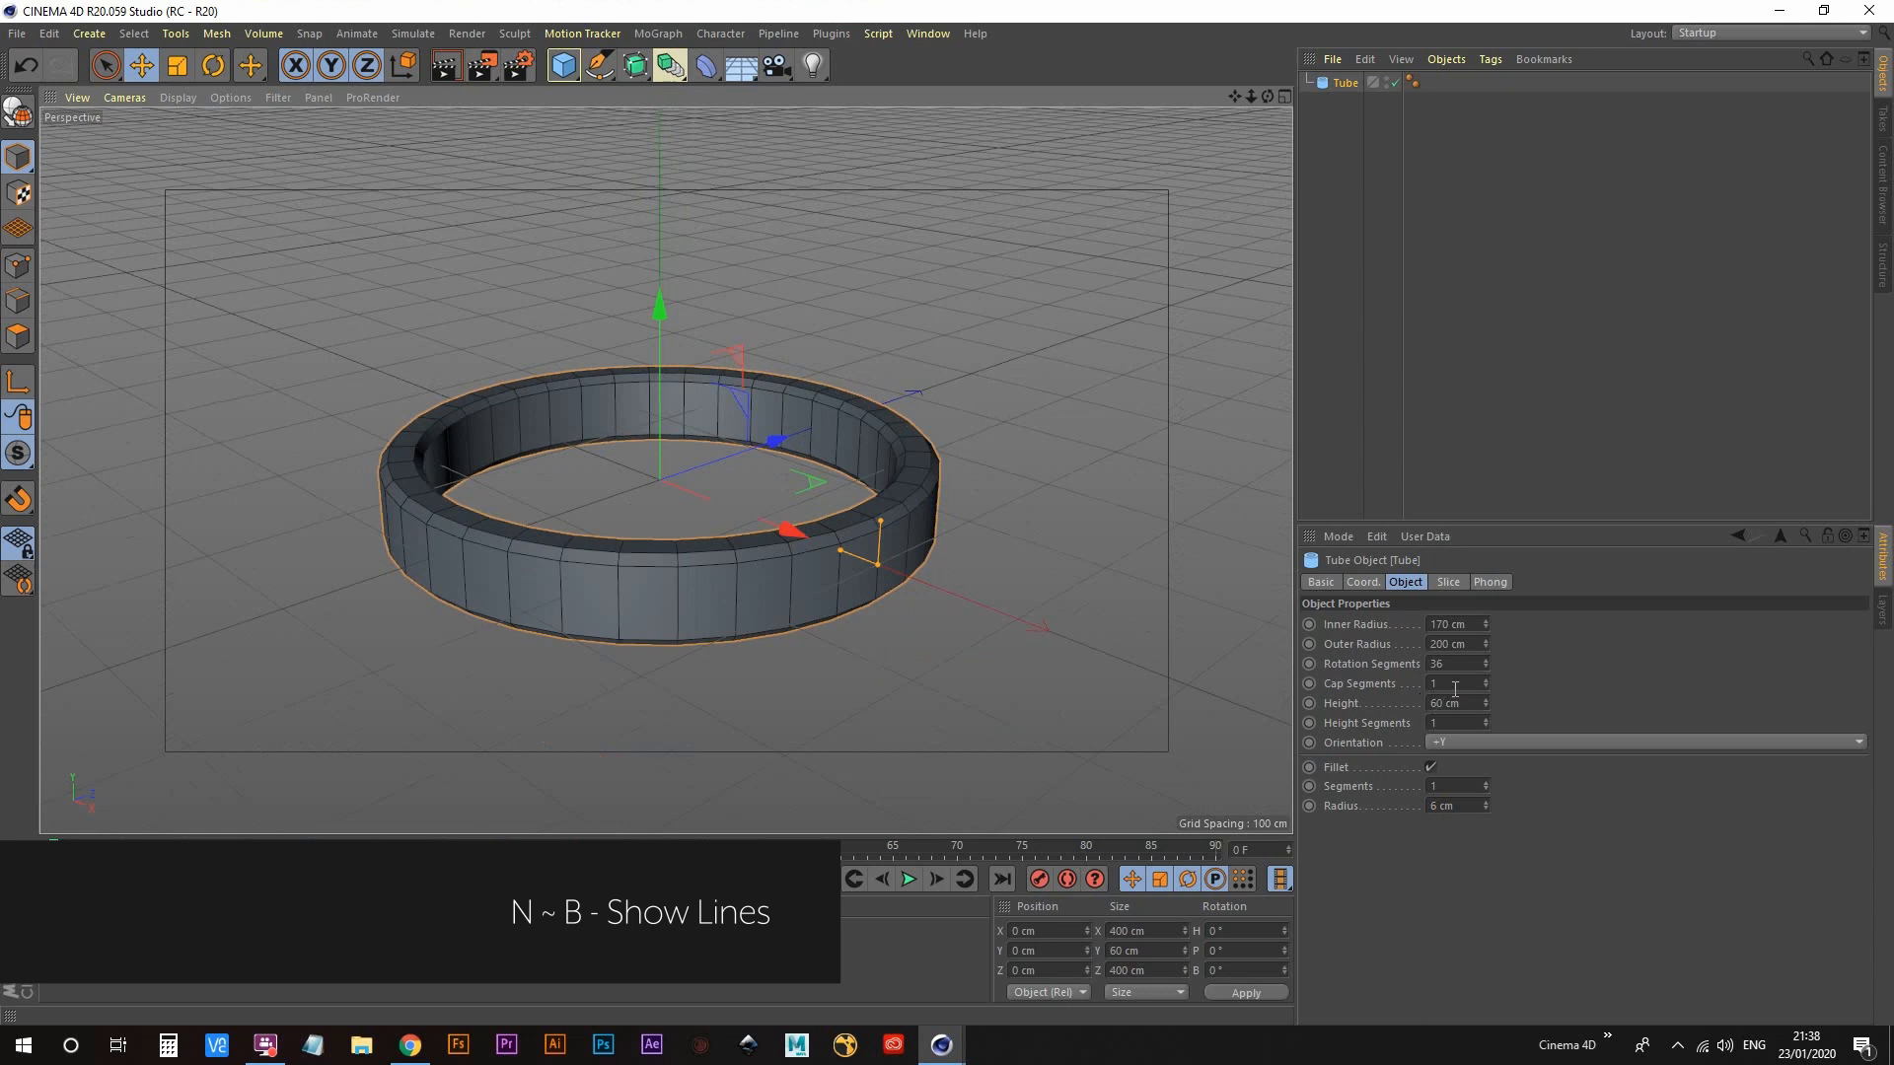
mouse_move(1483, 665)
mouse_down()
mouse_move(1483, 612)
mouse_move(1486, 669)
mouse_up()
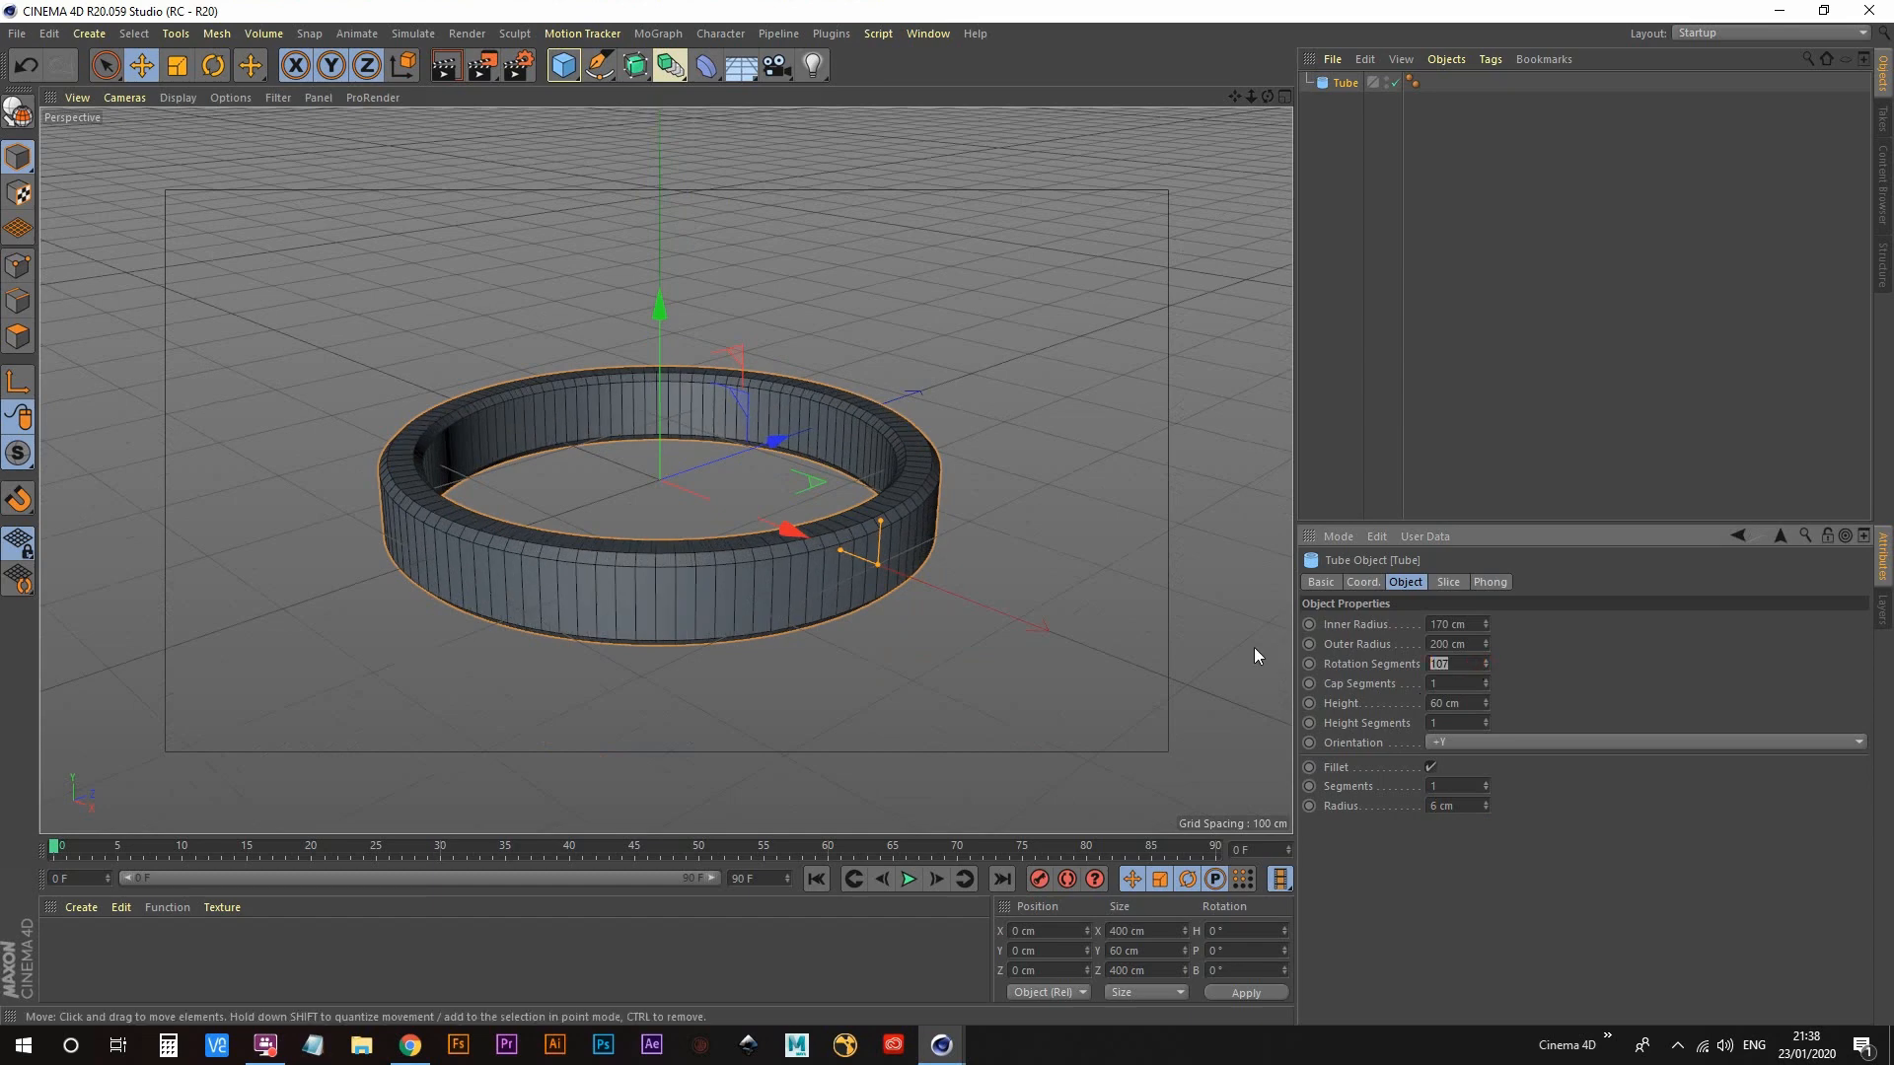
text(110)
key(Return)
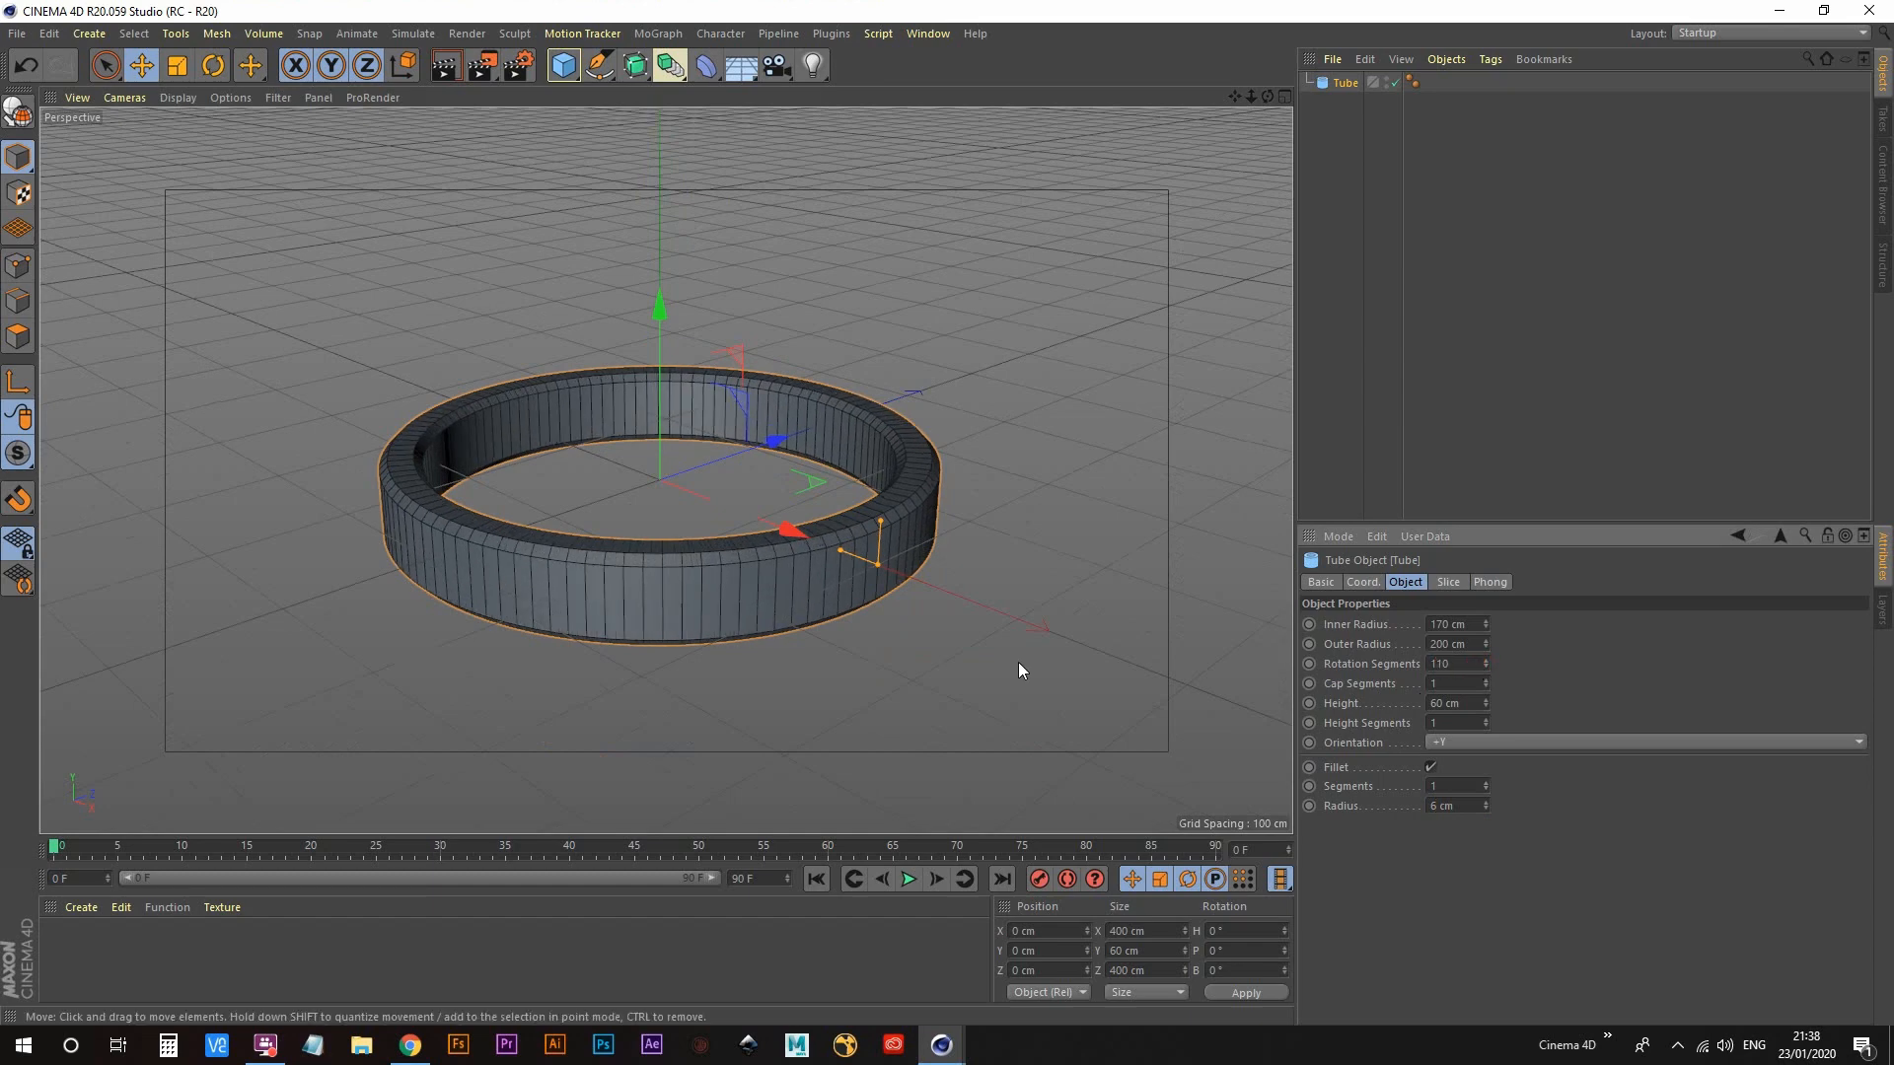
Step: Set the tube's orientation to +Z so the ring stands upright
click(1343, 178)
click(1341, 82)
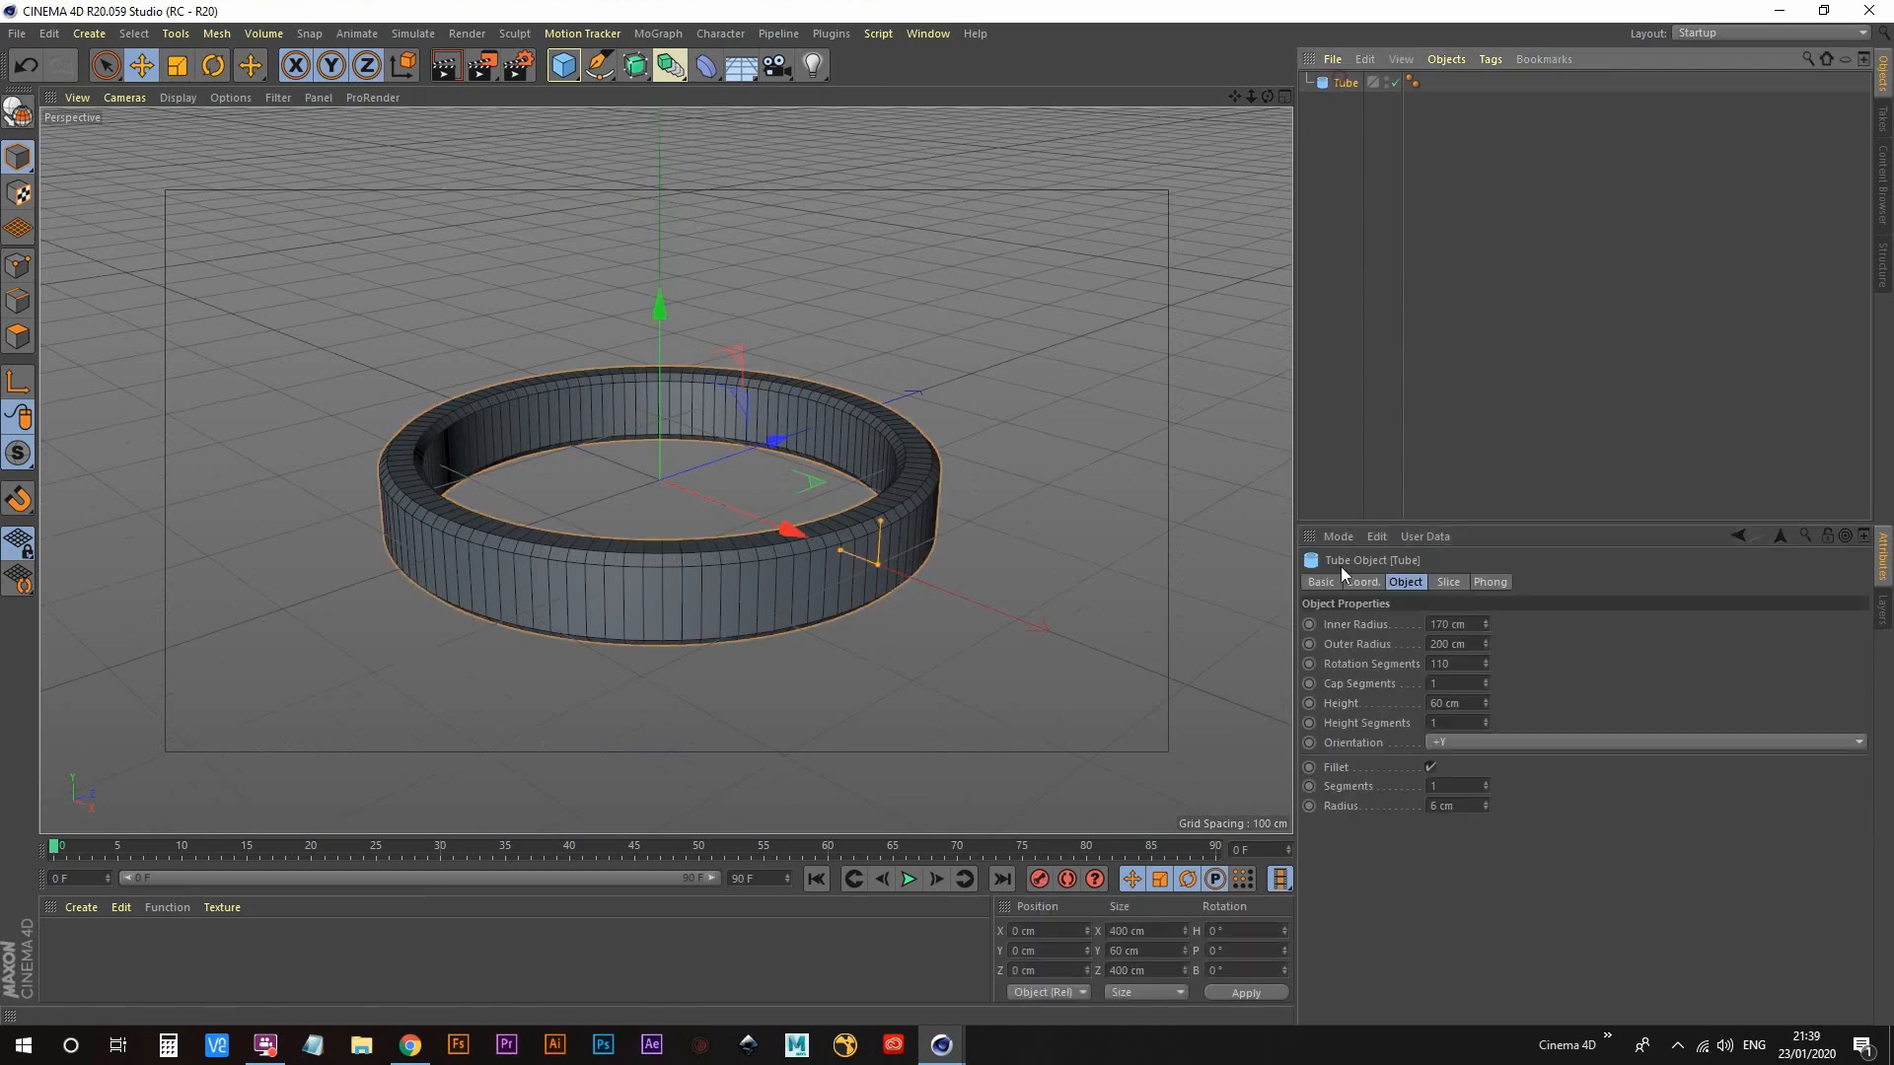
click(1481, 745)
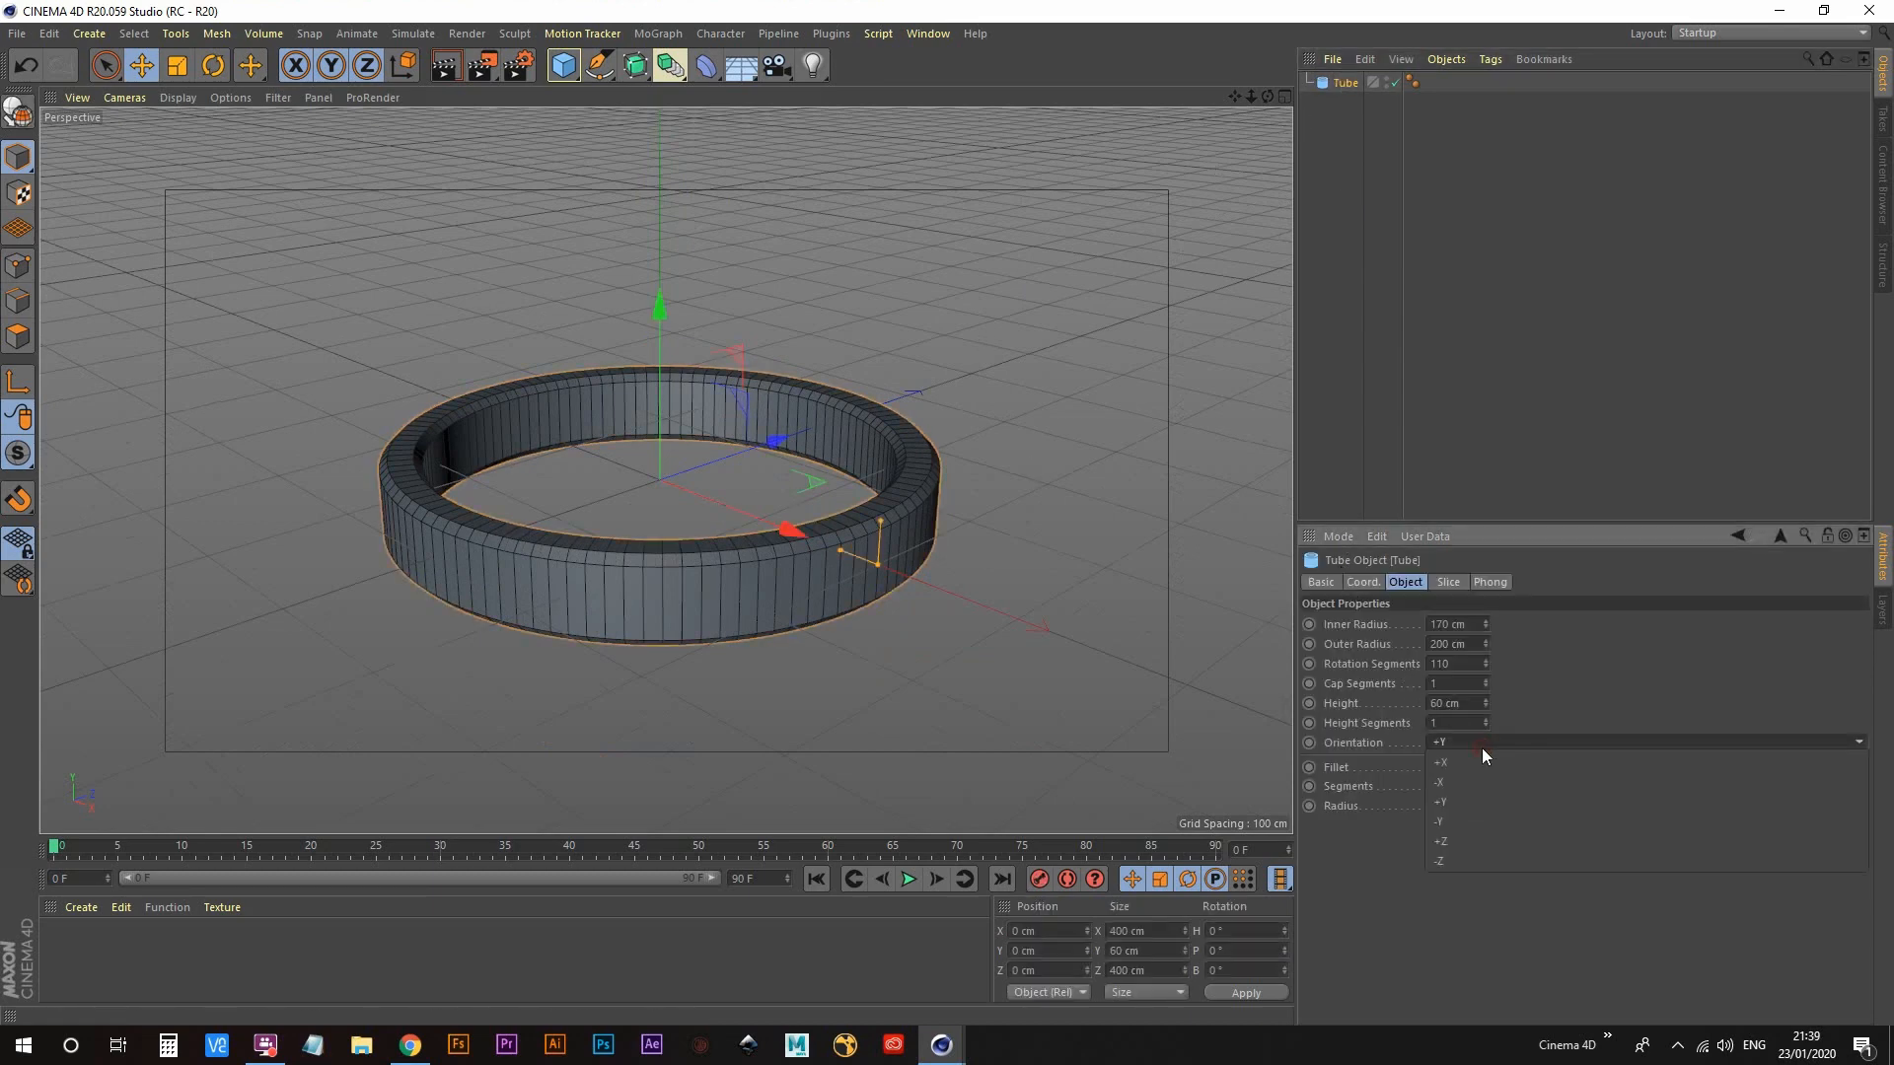
click(1460, 847)
alt+drag(755, 629, 726, 507)
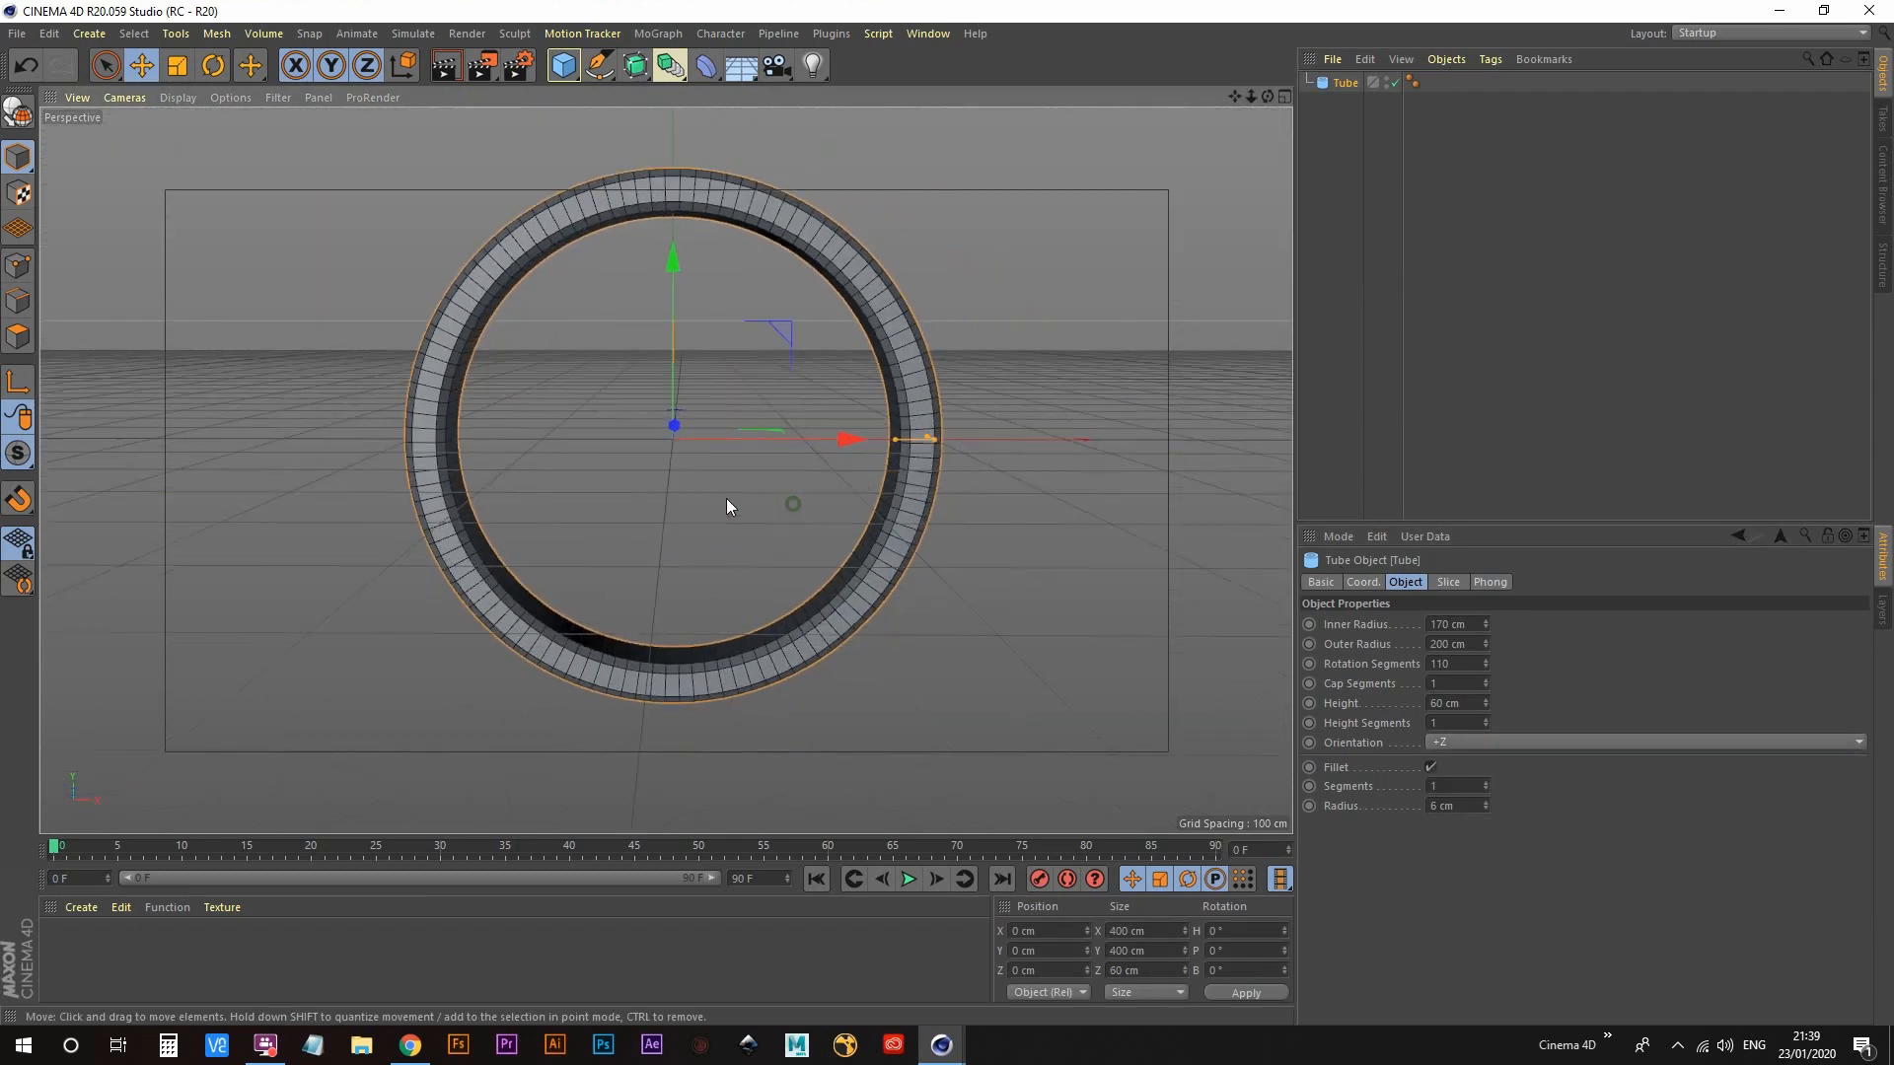
alt+drag(526, 456, 449, 453)
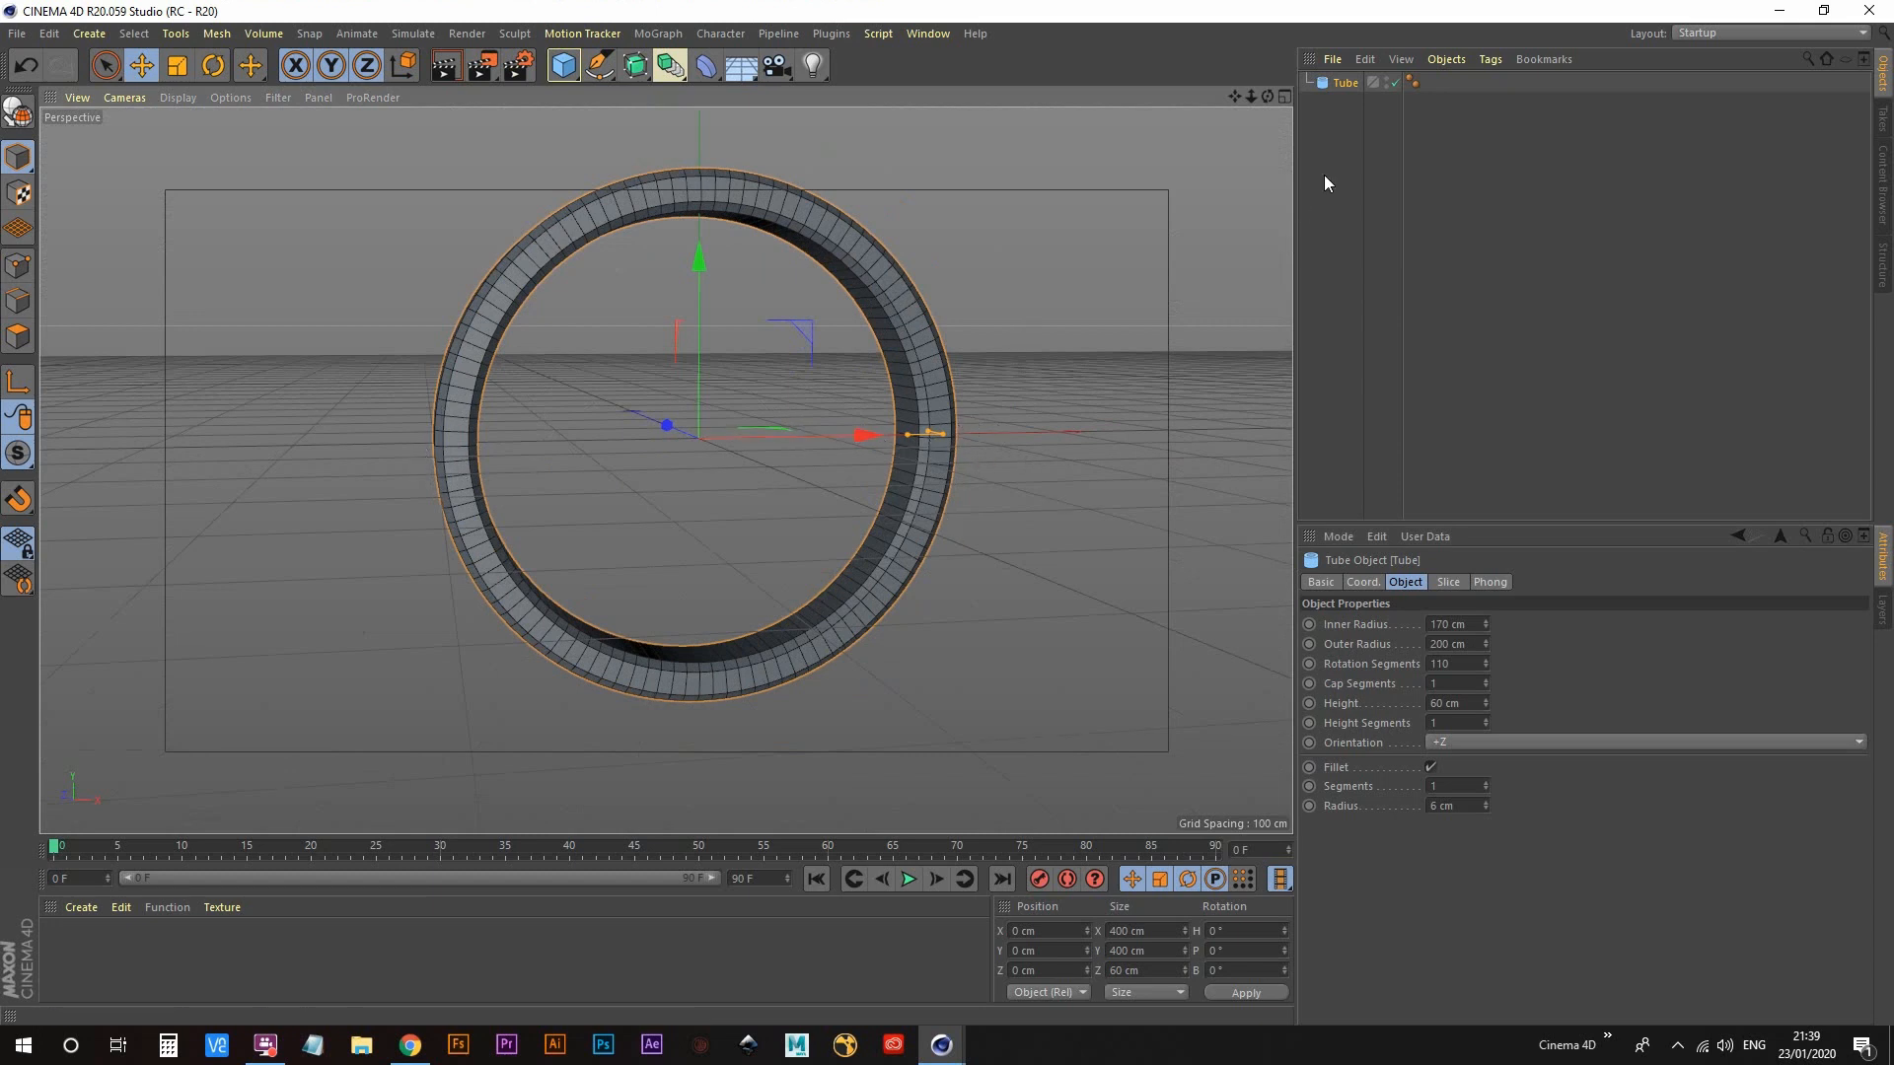
Step: Browse the preset library to the Screws folder within 3D Objects
click(1884, 183)
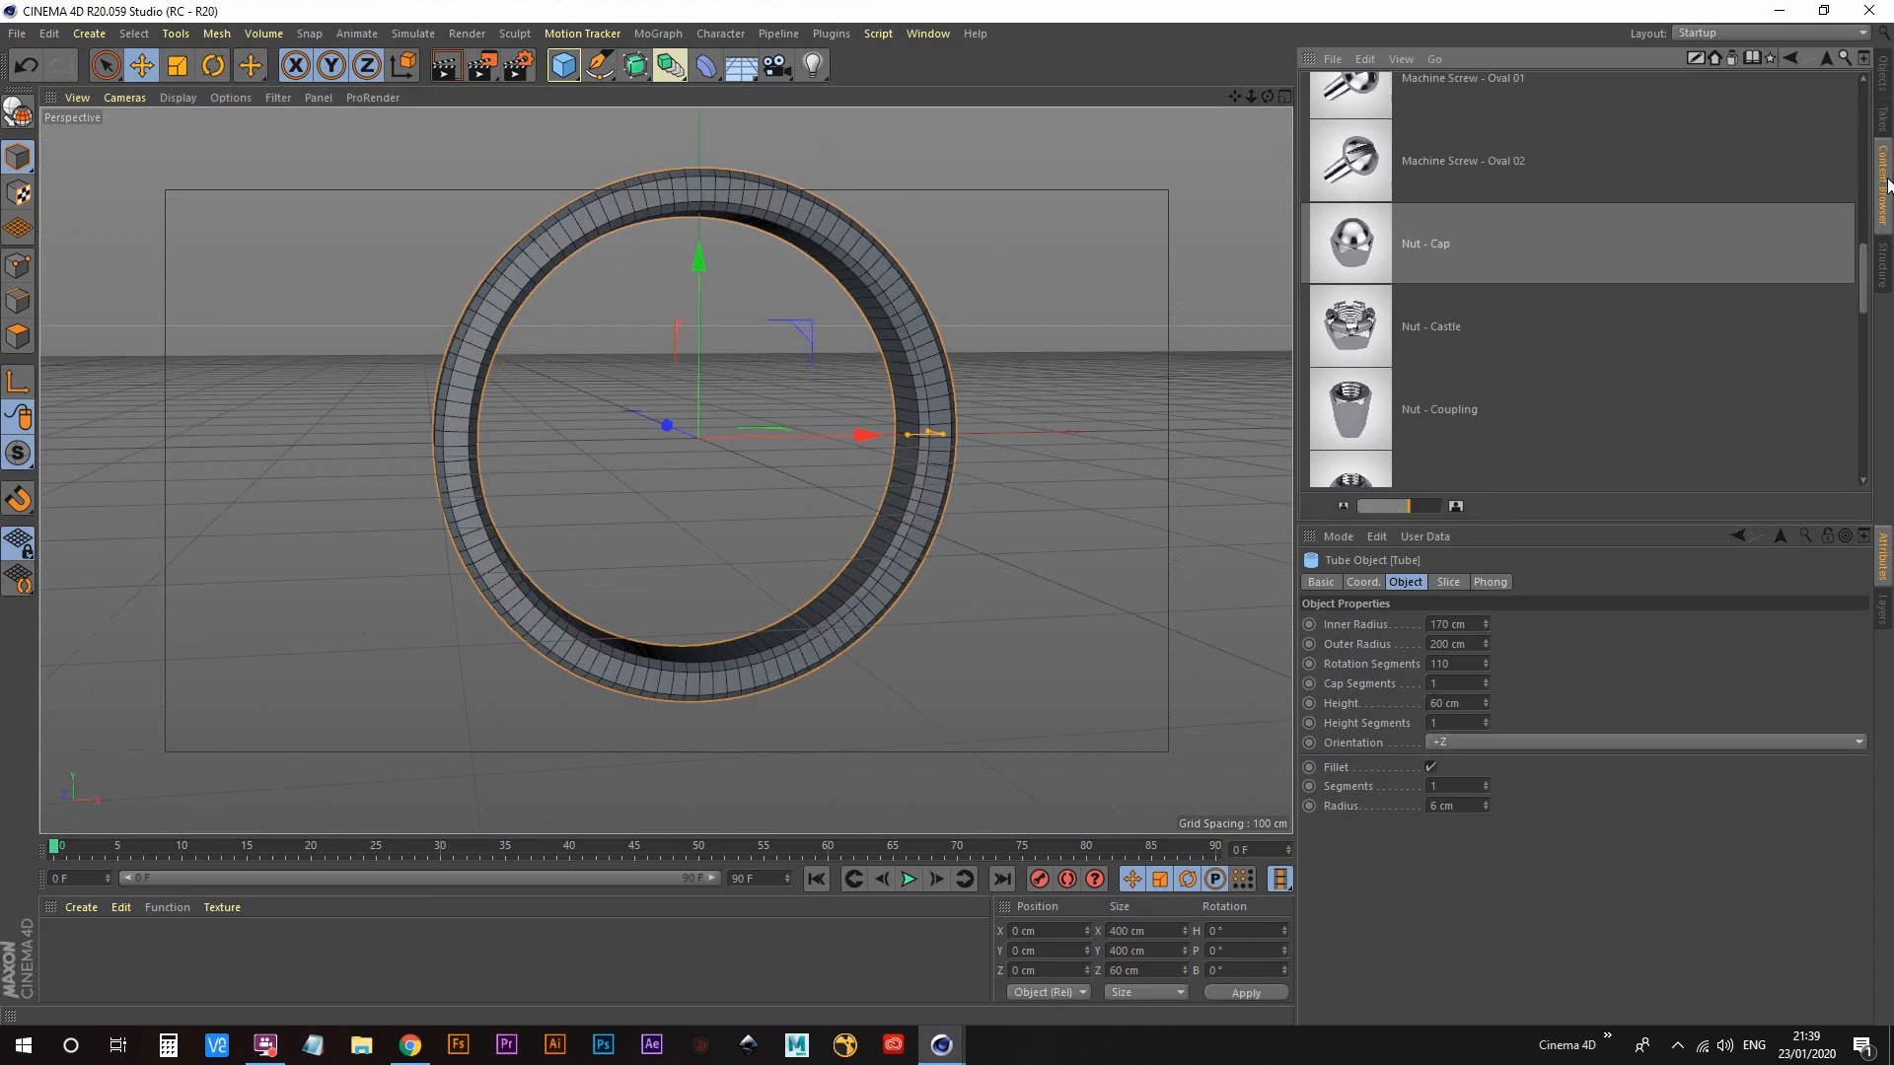
click(1824, 56)
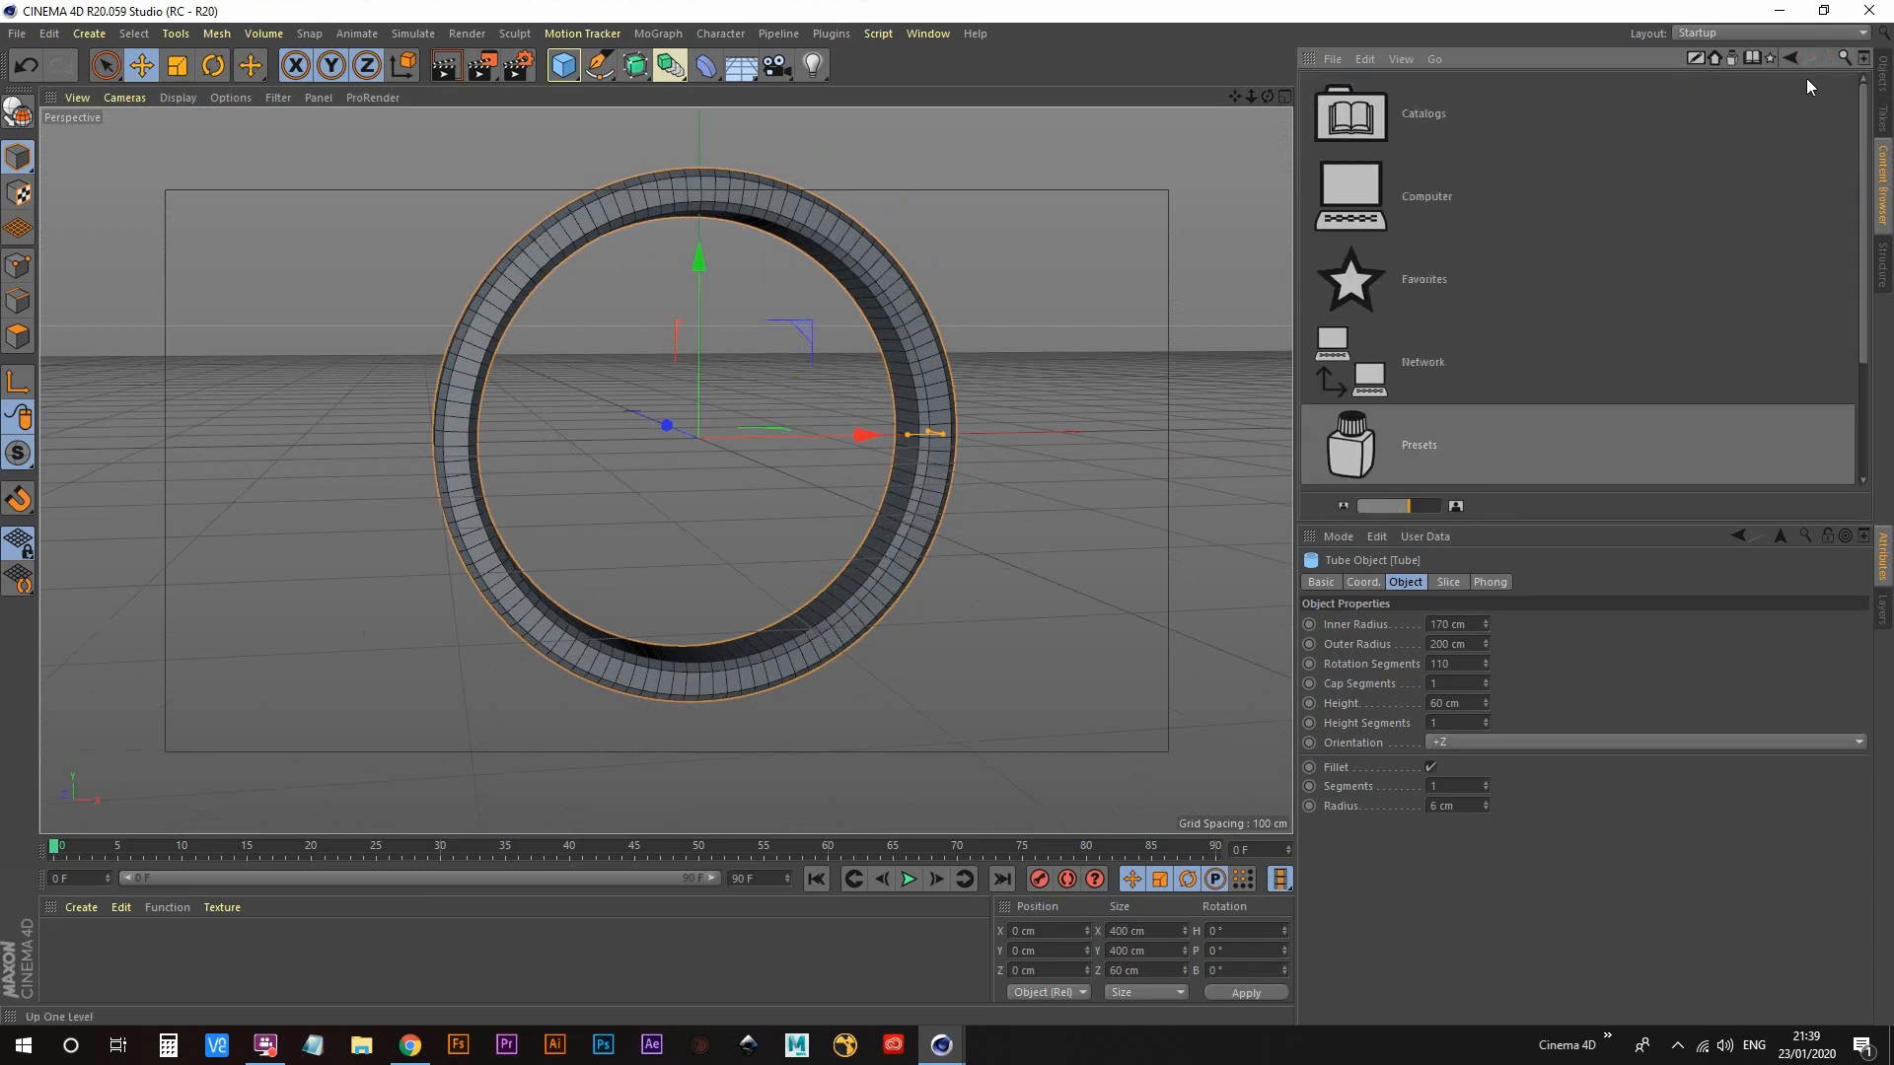
drag(1382, 501, 1369, 501)
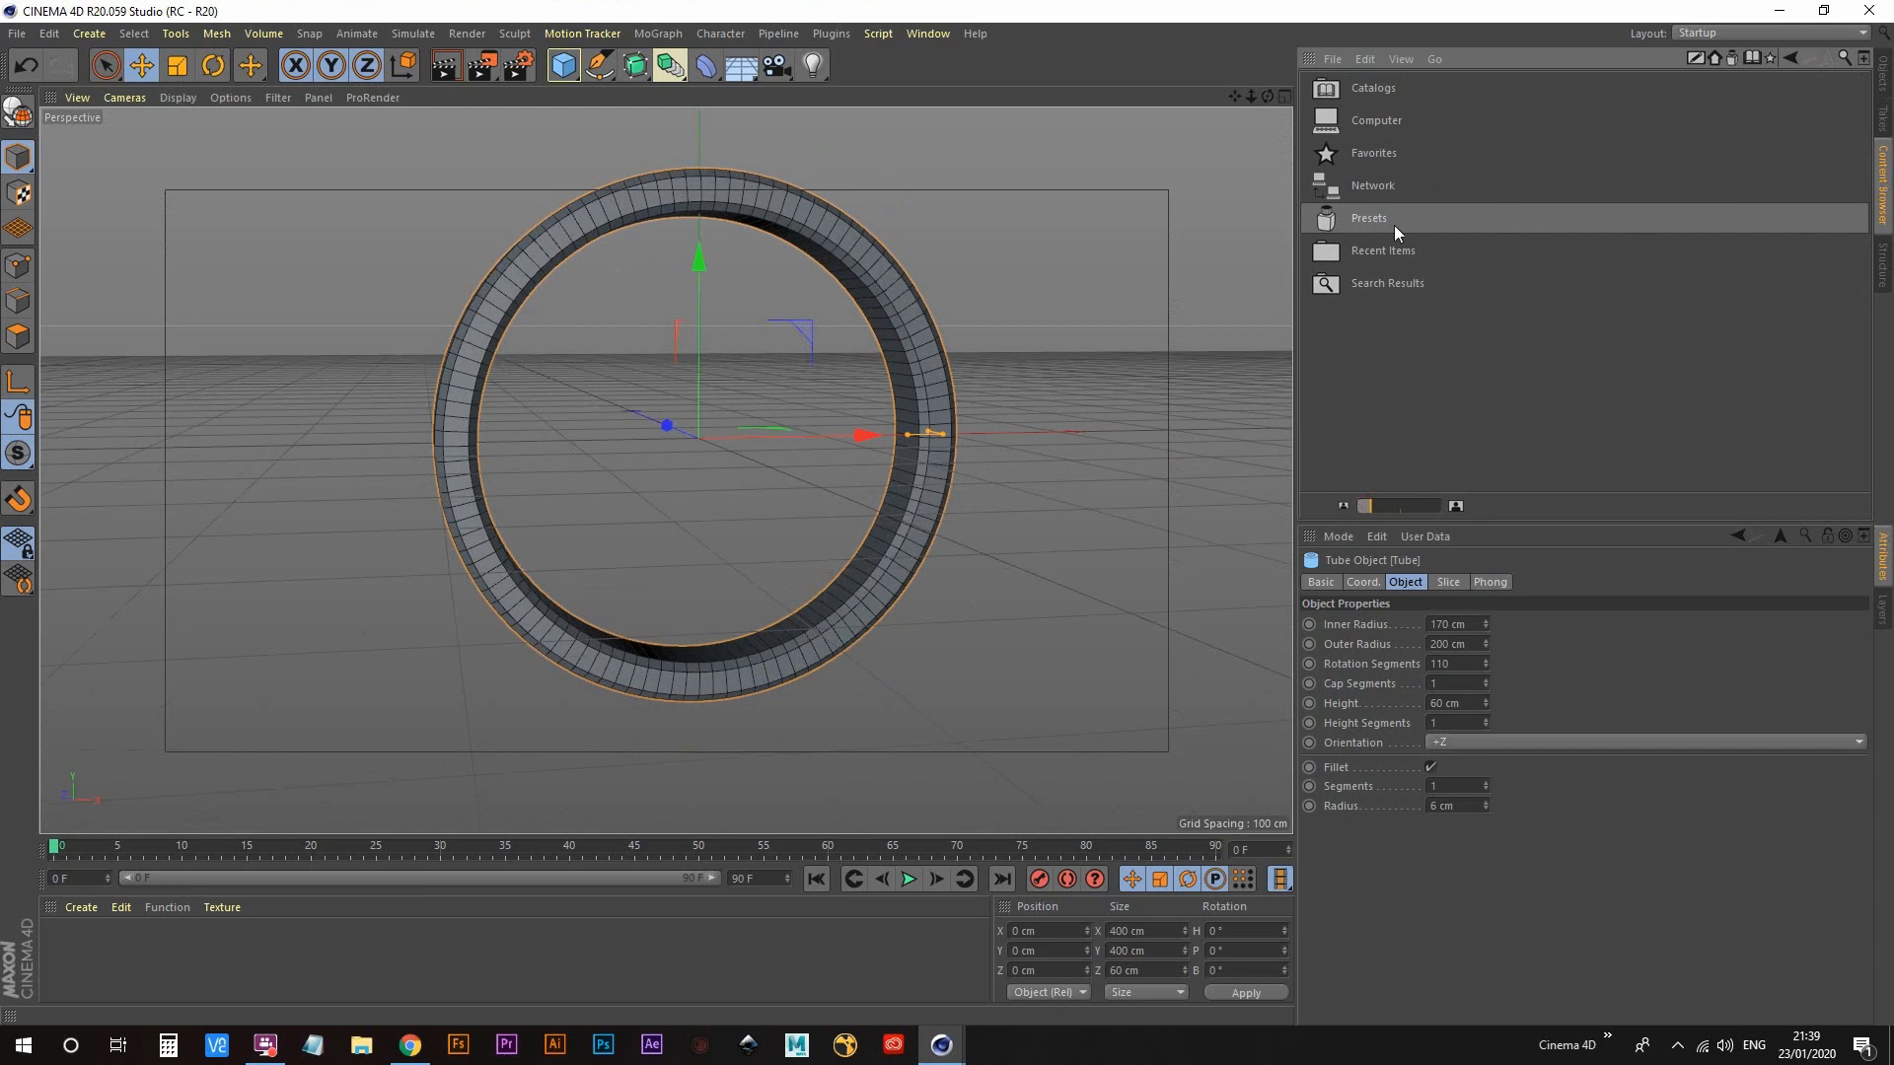
double_click(1369, 219)
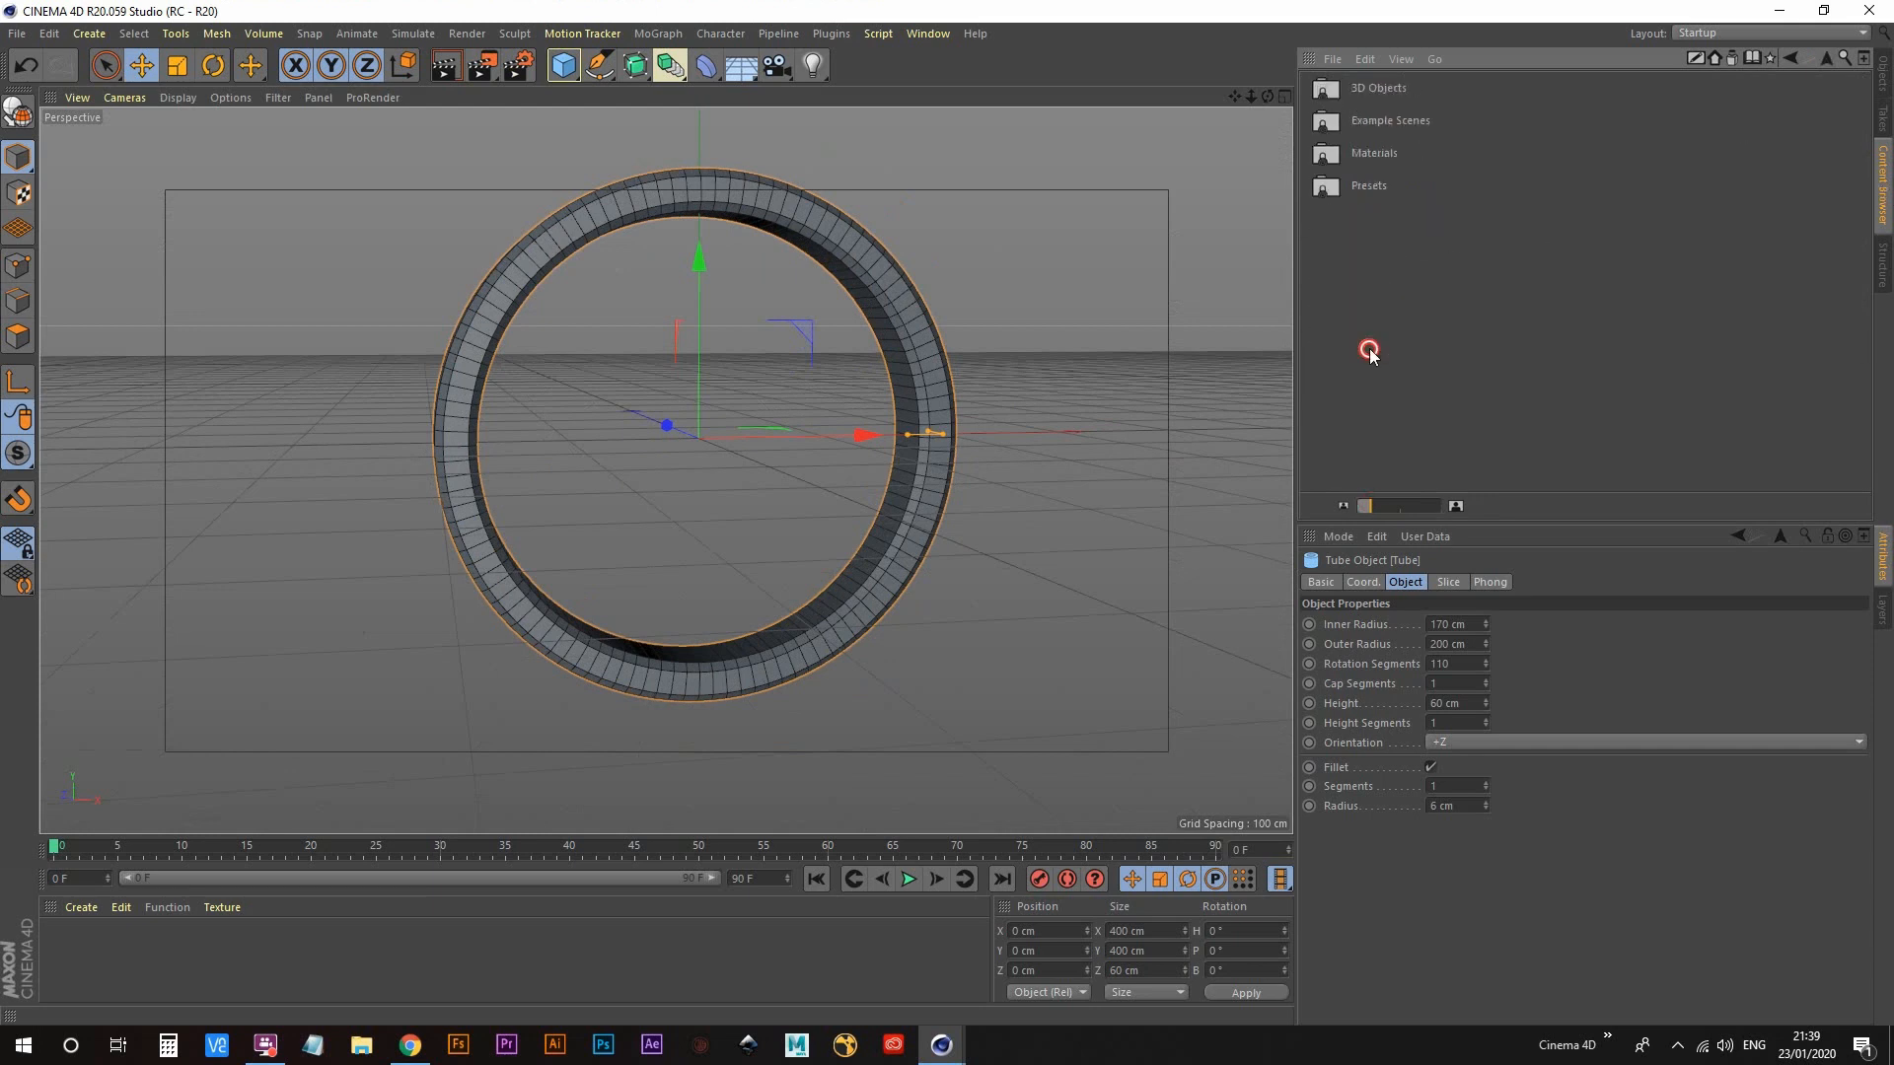
double_click(1379, 89)
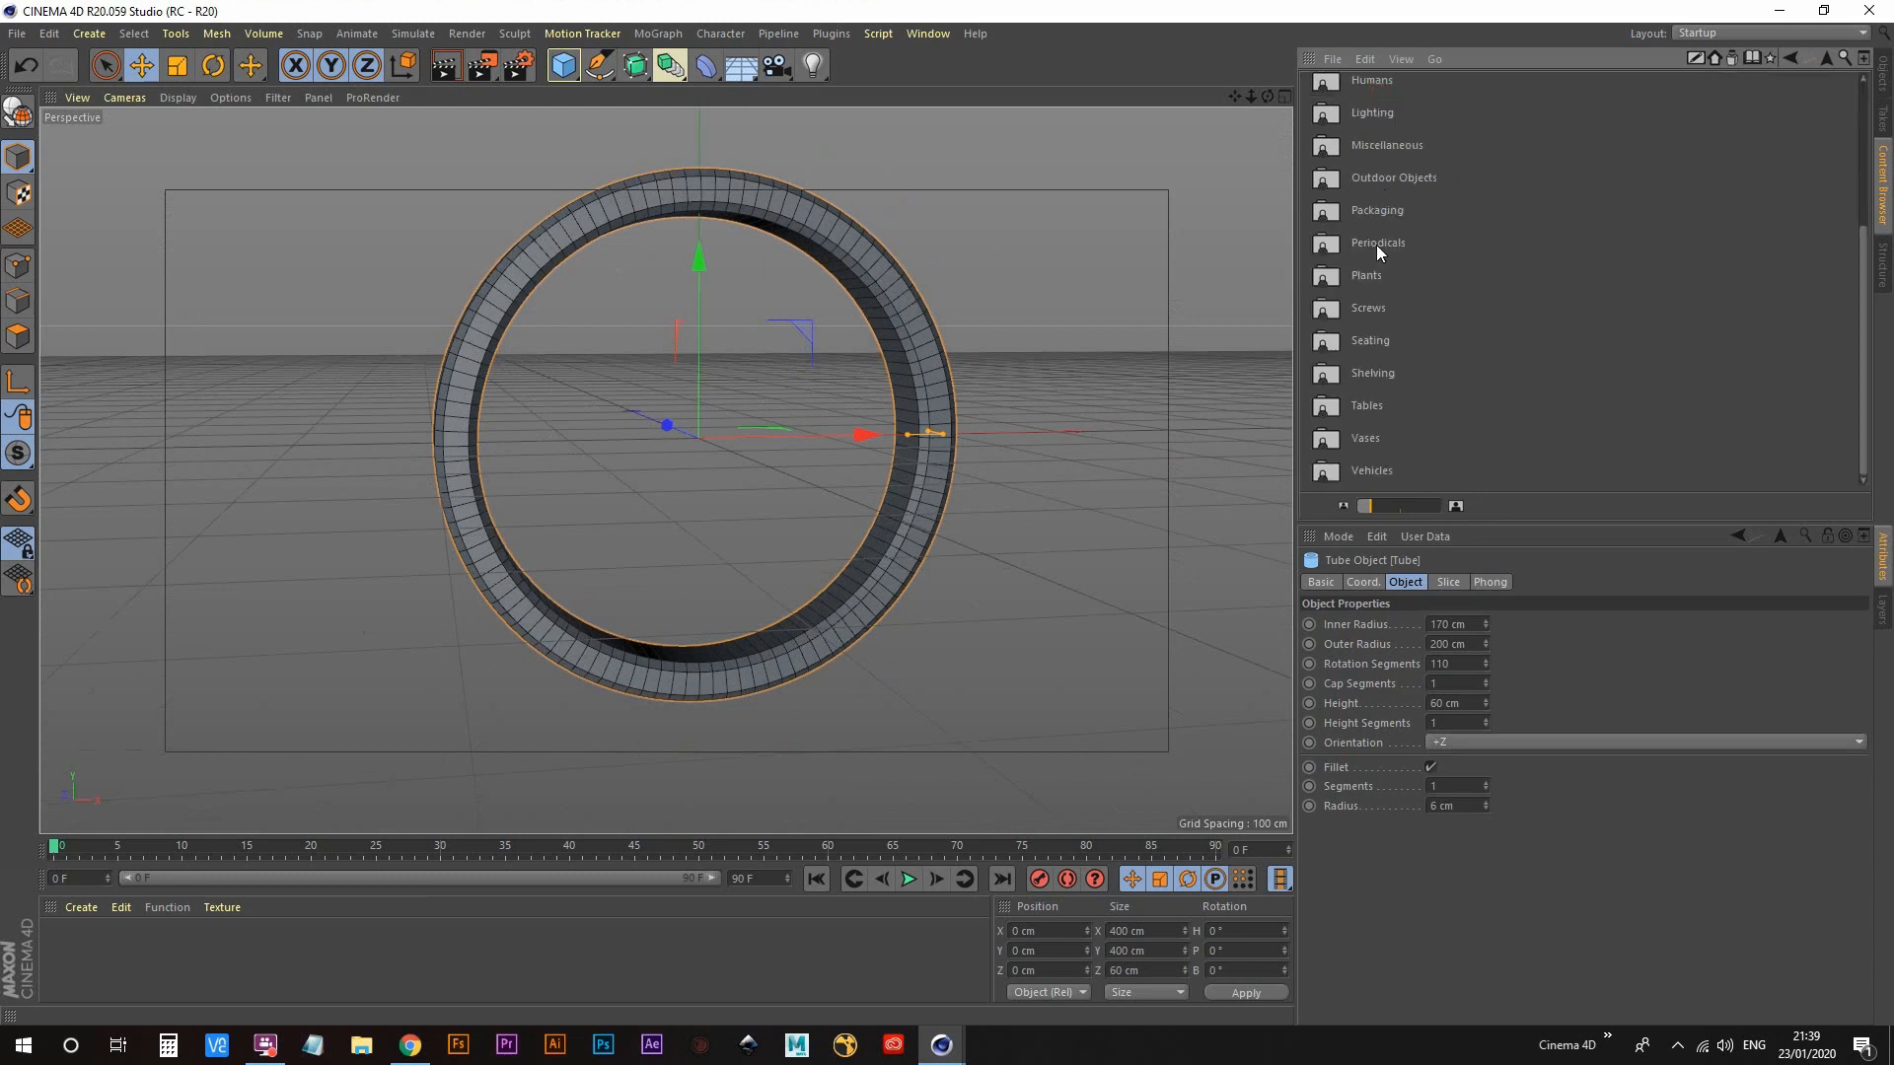
double_click(1366, 307)
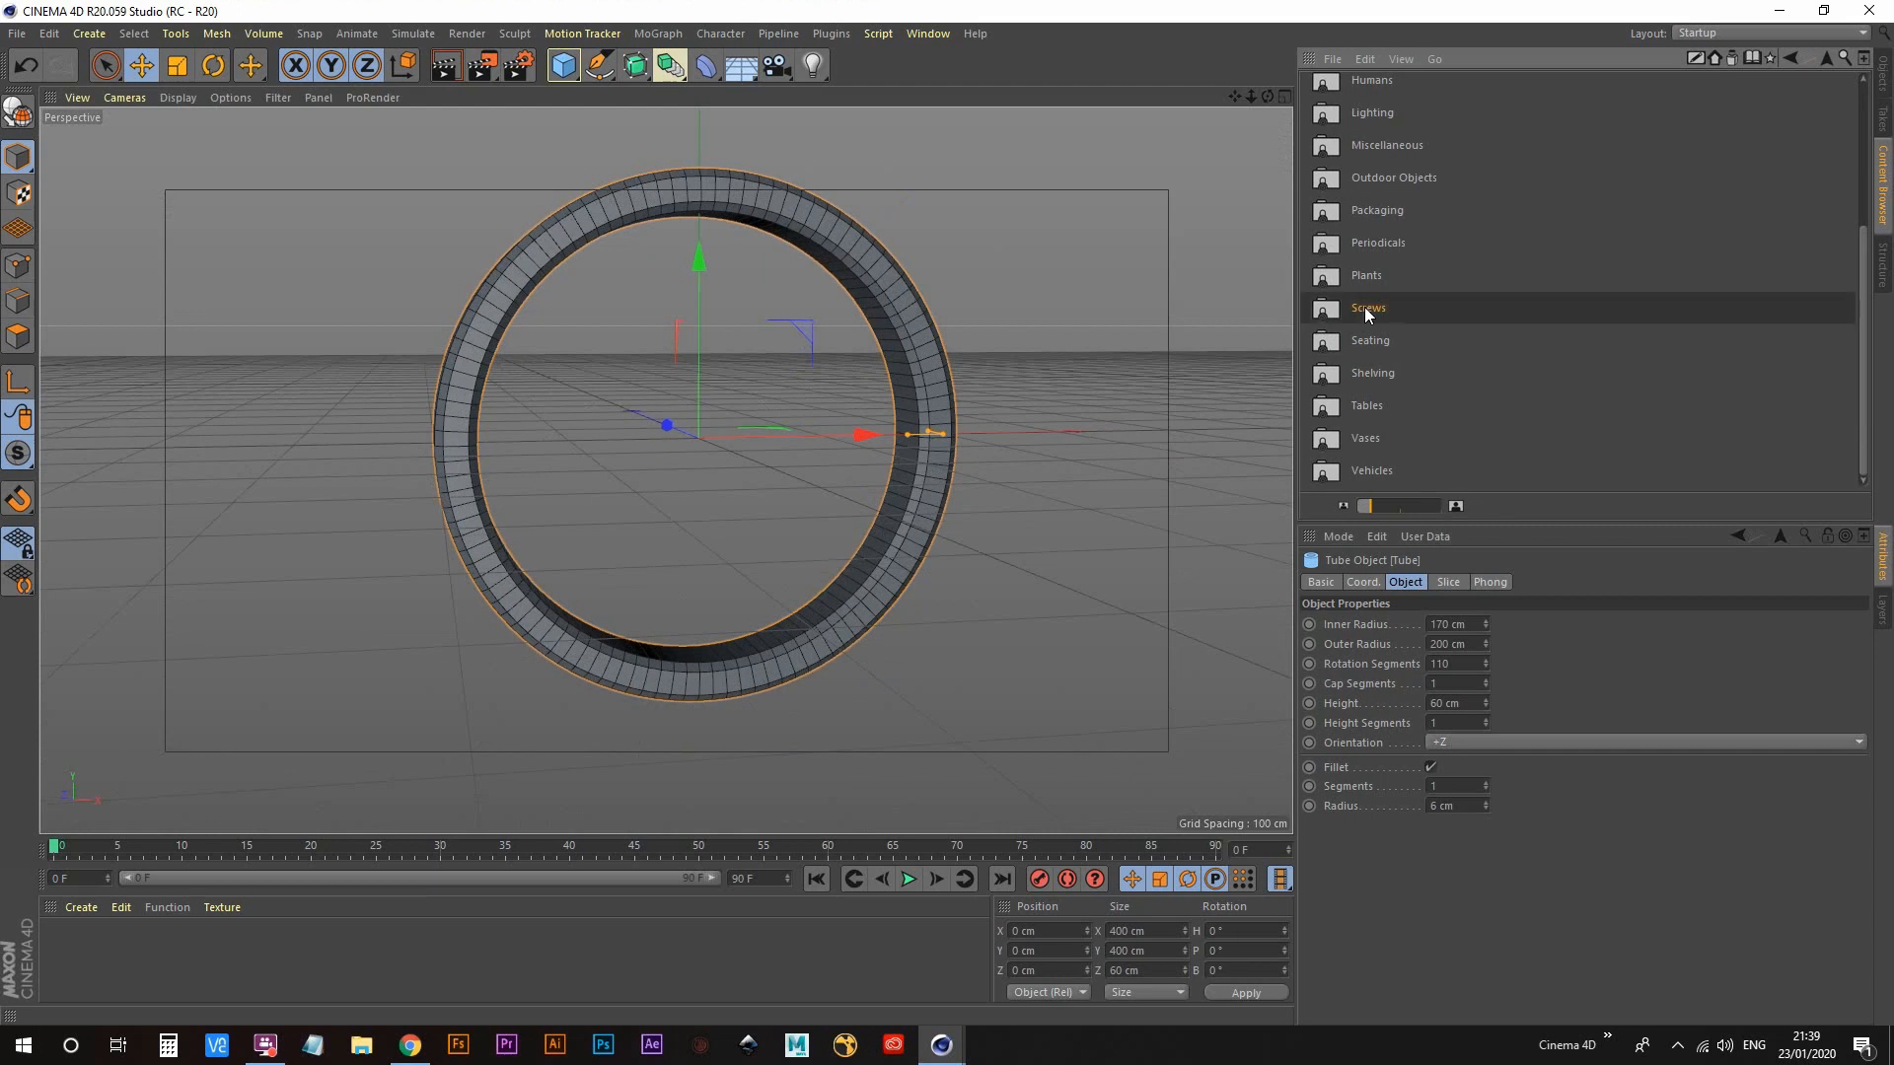
Step: Add the Nut - Cap preset to the scene and return to the object list
drag(1363, 503, 1391, 500)
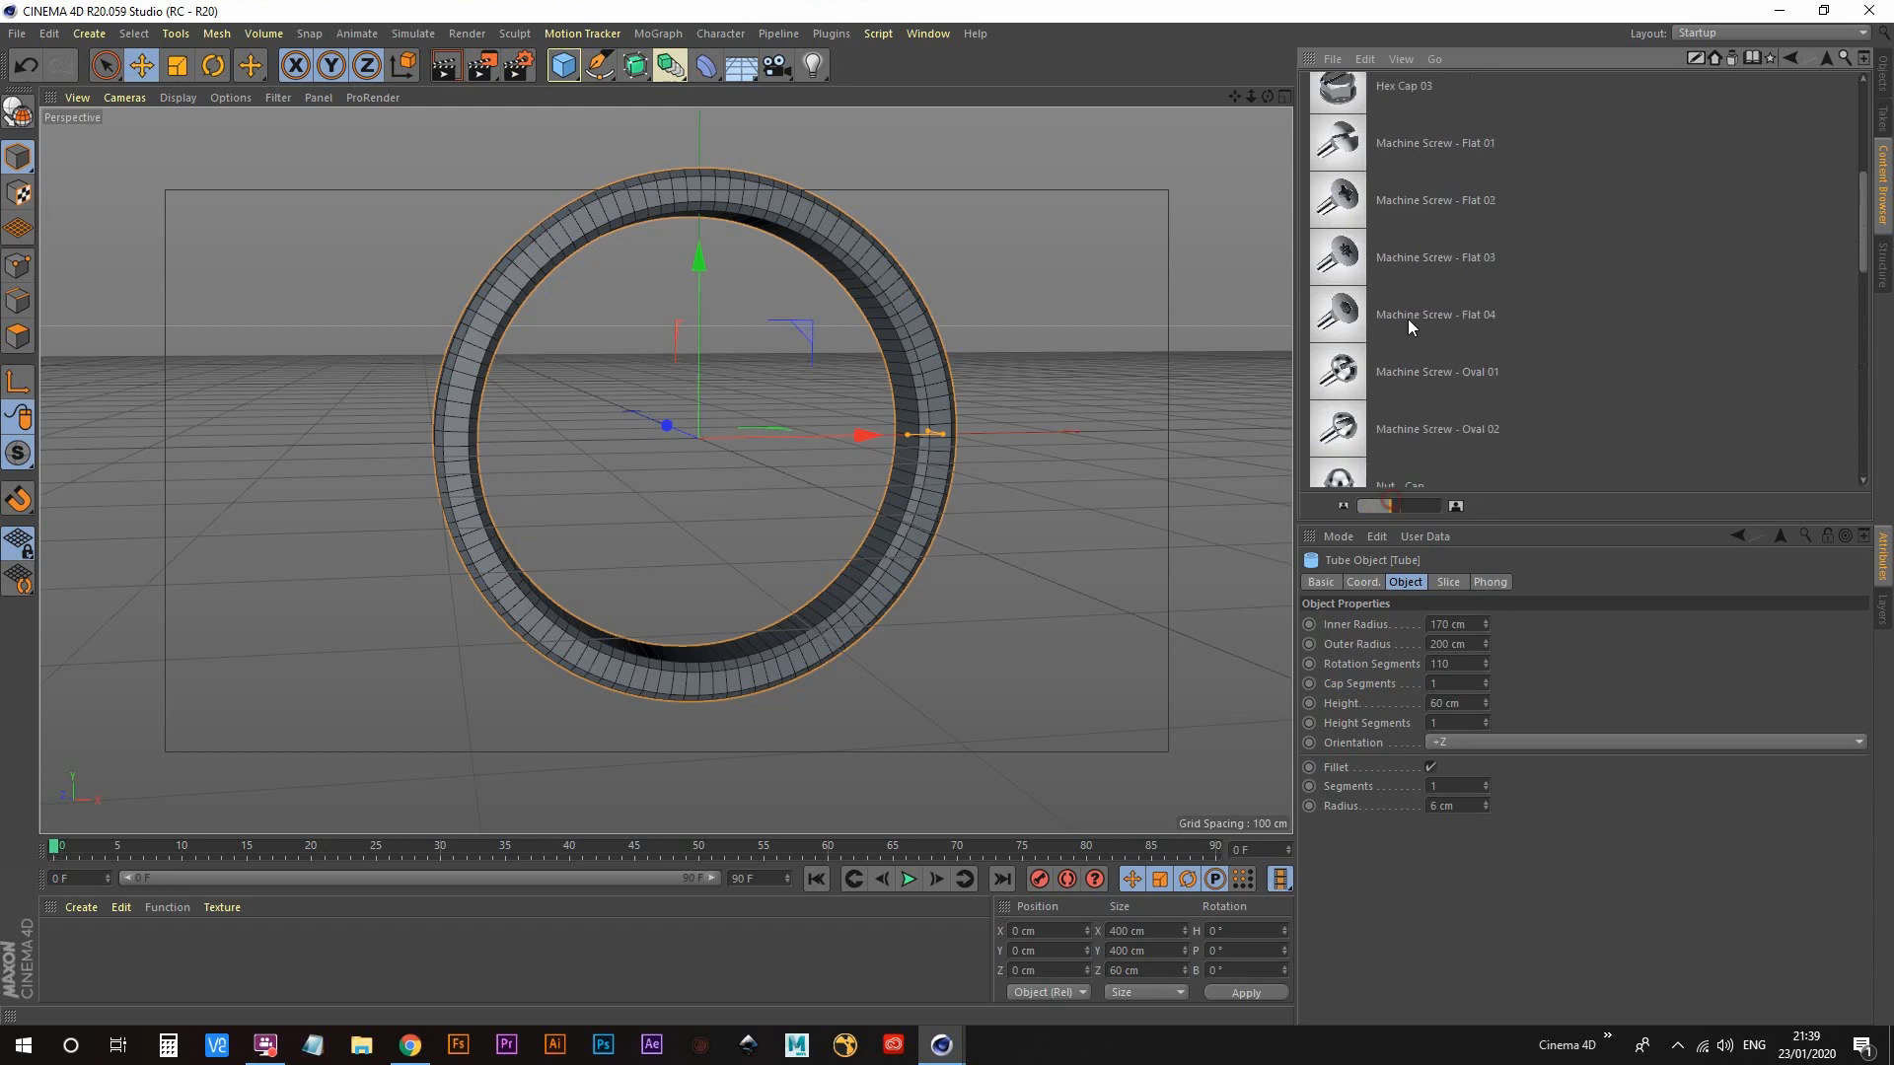
scroll(1411, 300, up, 3)
scroll(1412, 300, down, 3)
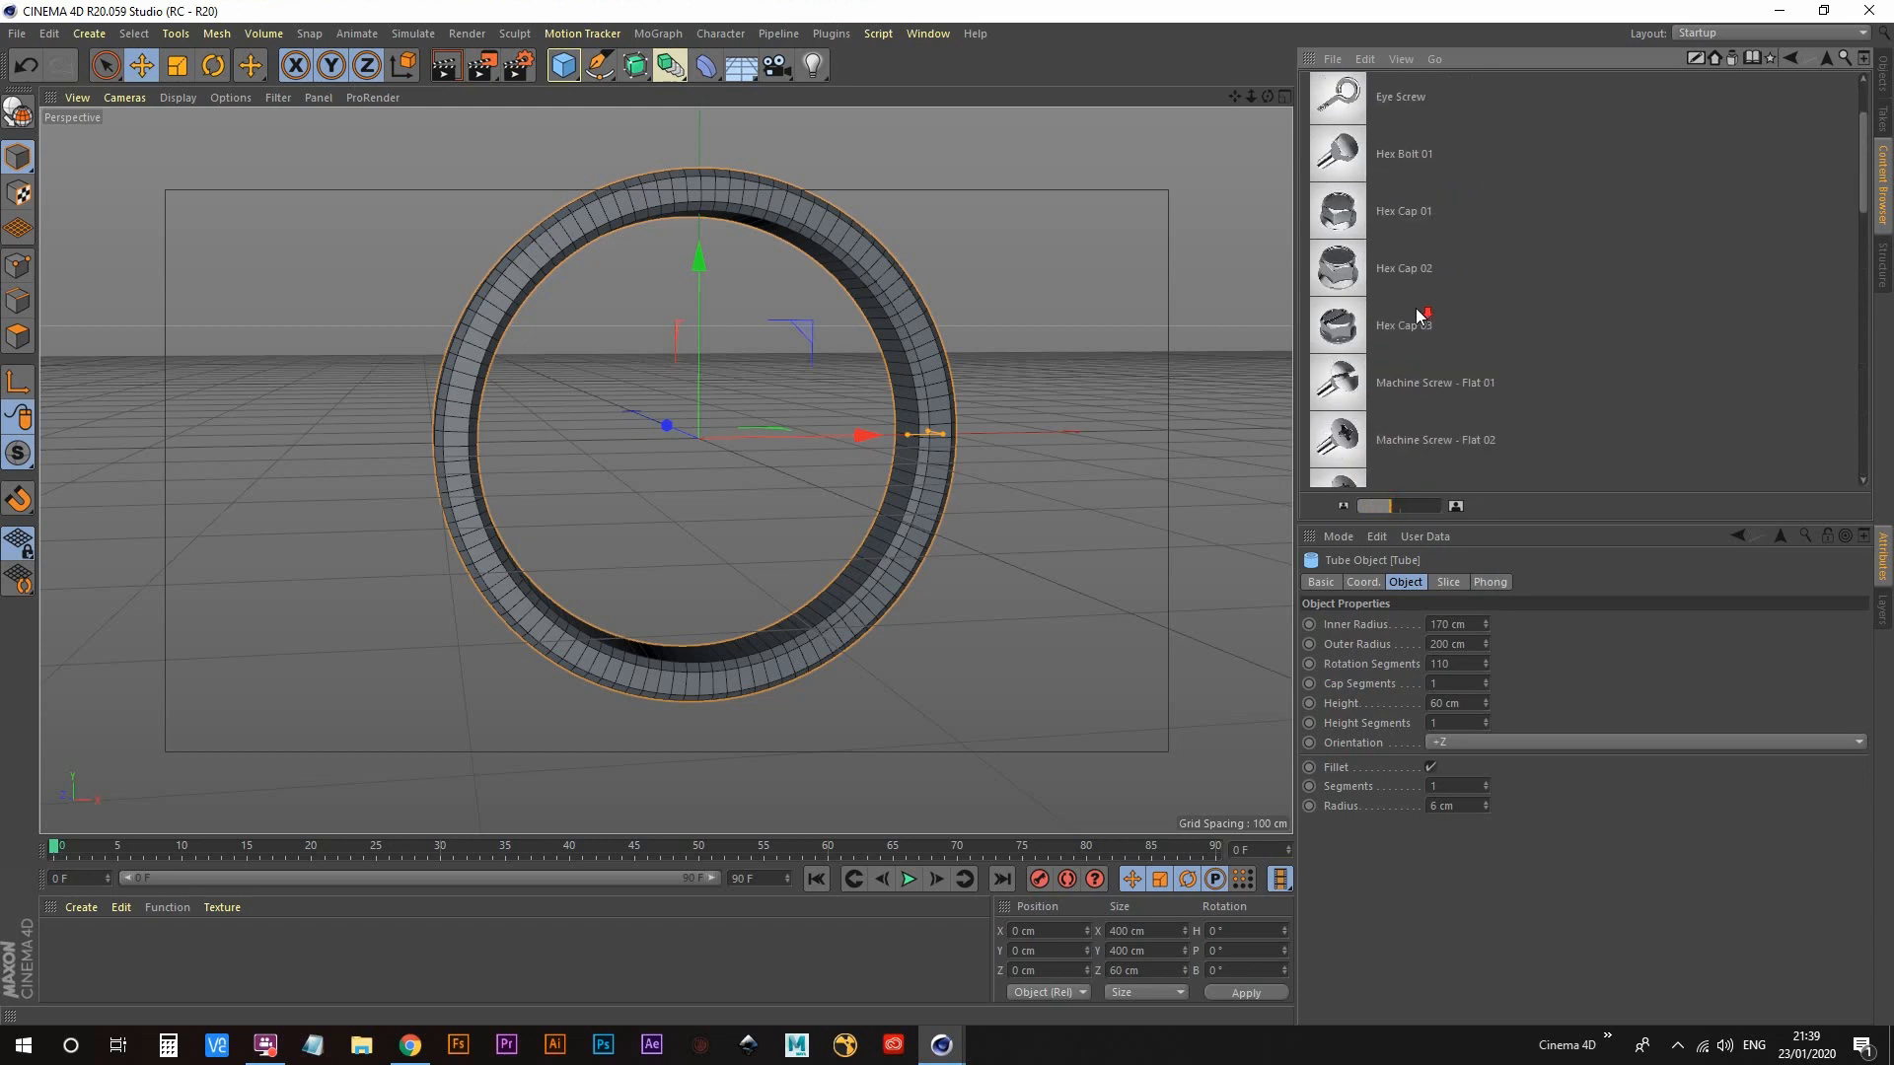
scroll(1416, 315, down, 2)
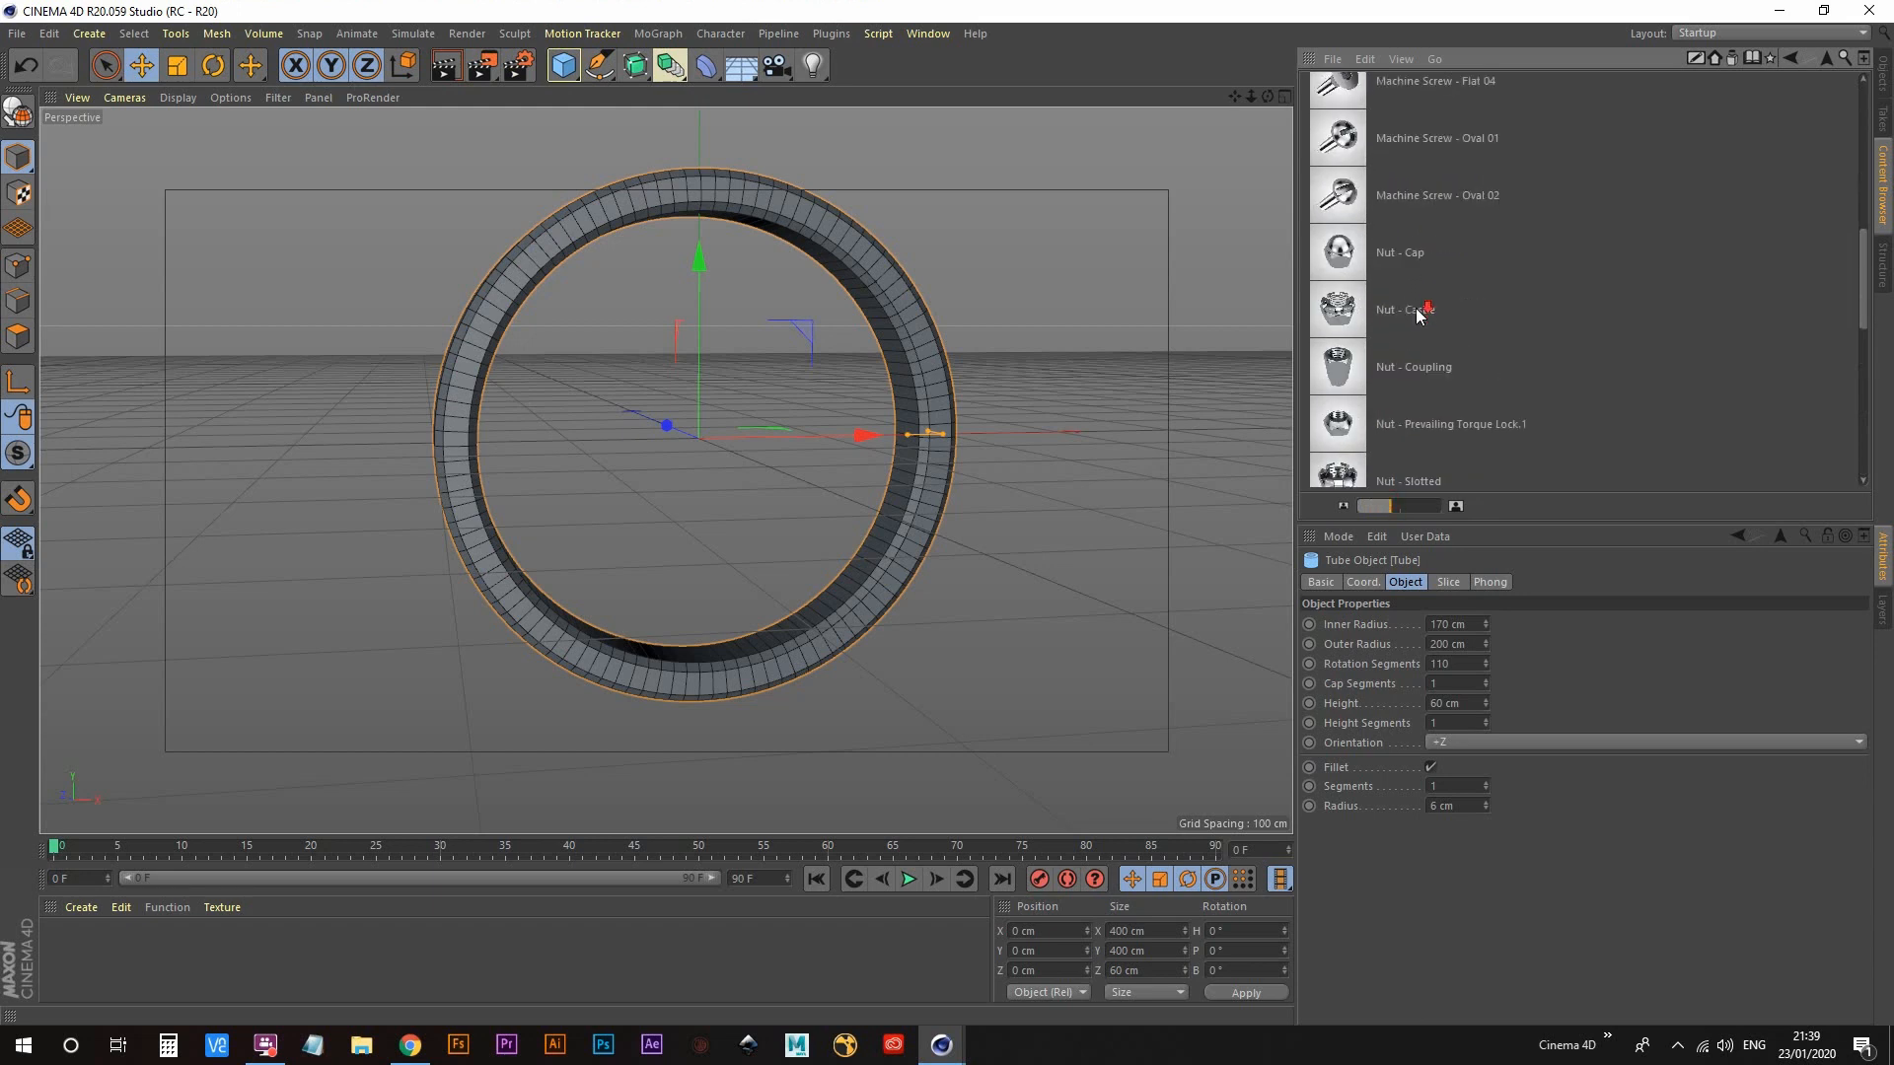
double_click(1406, 255)
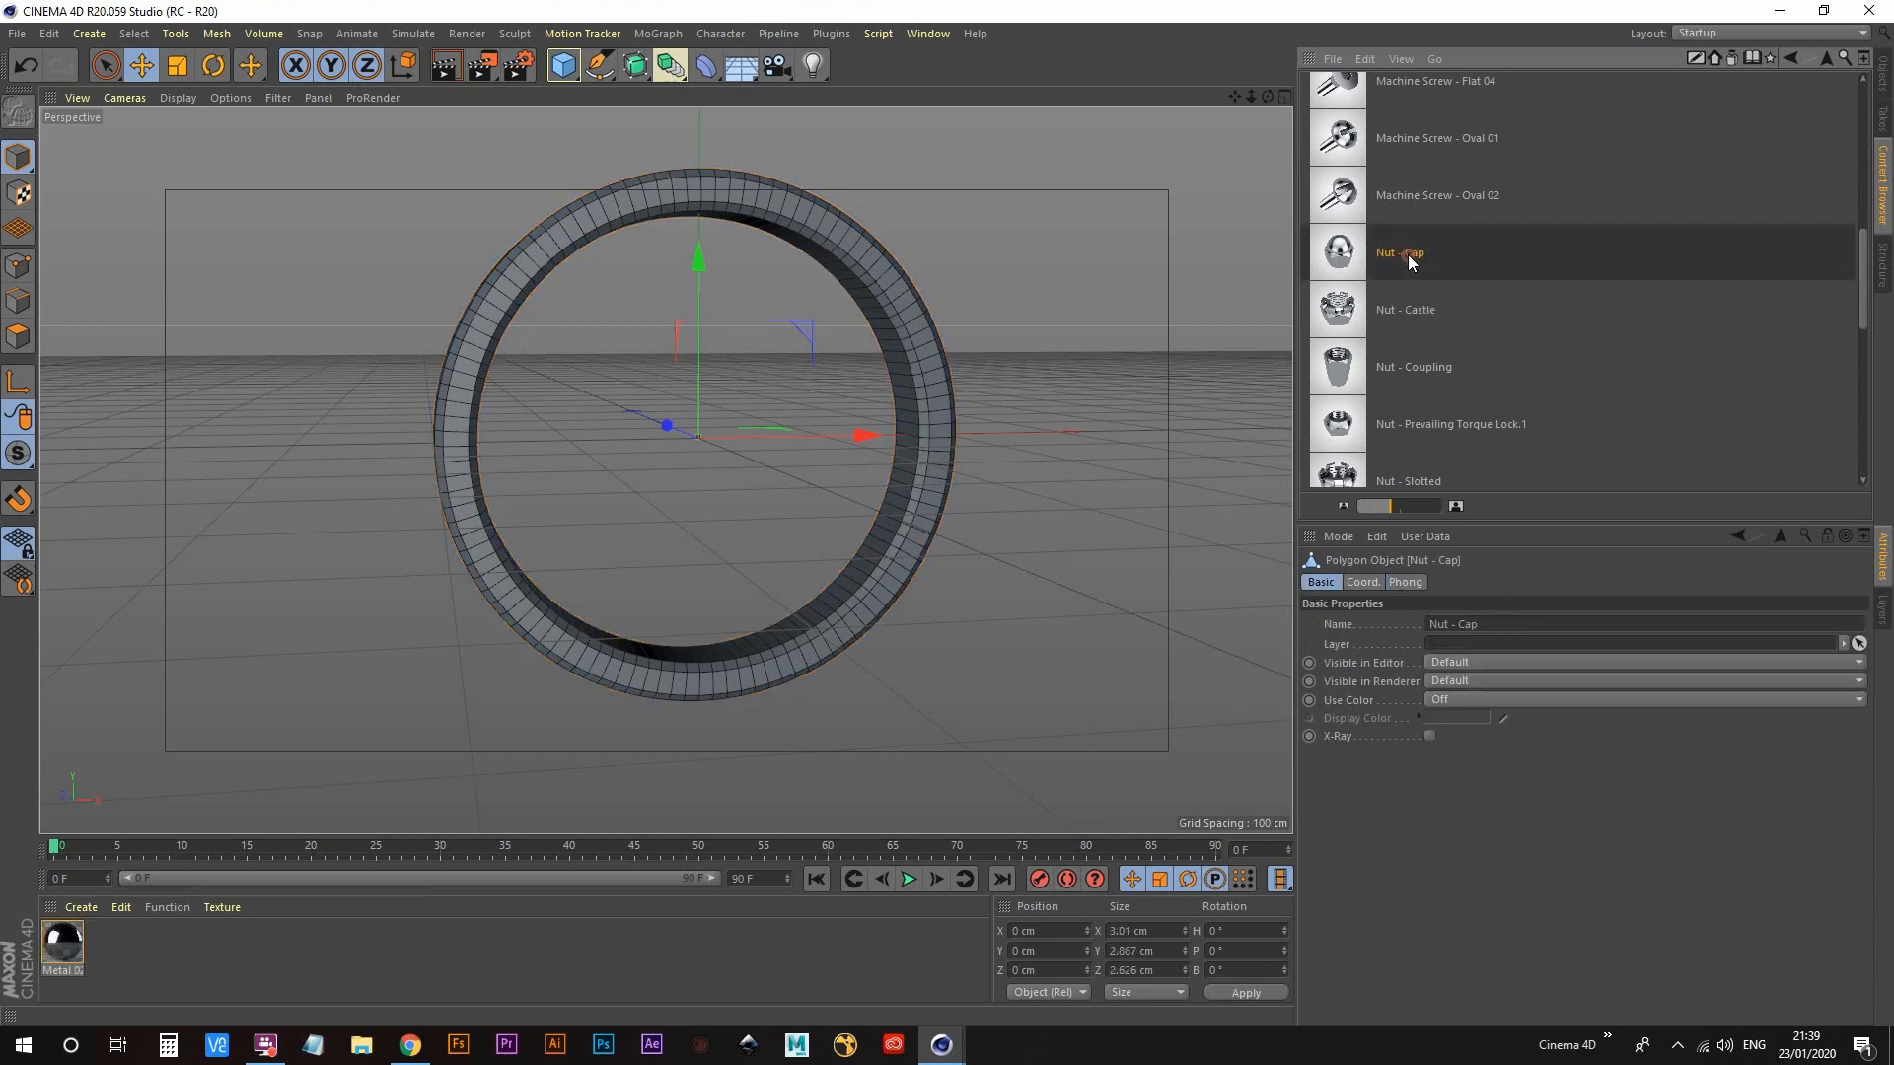
click(1883, 75)
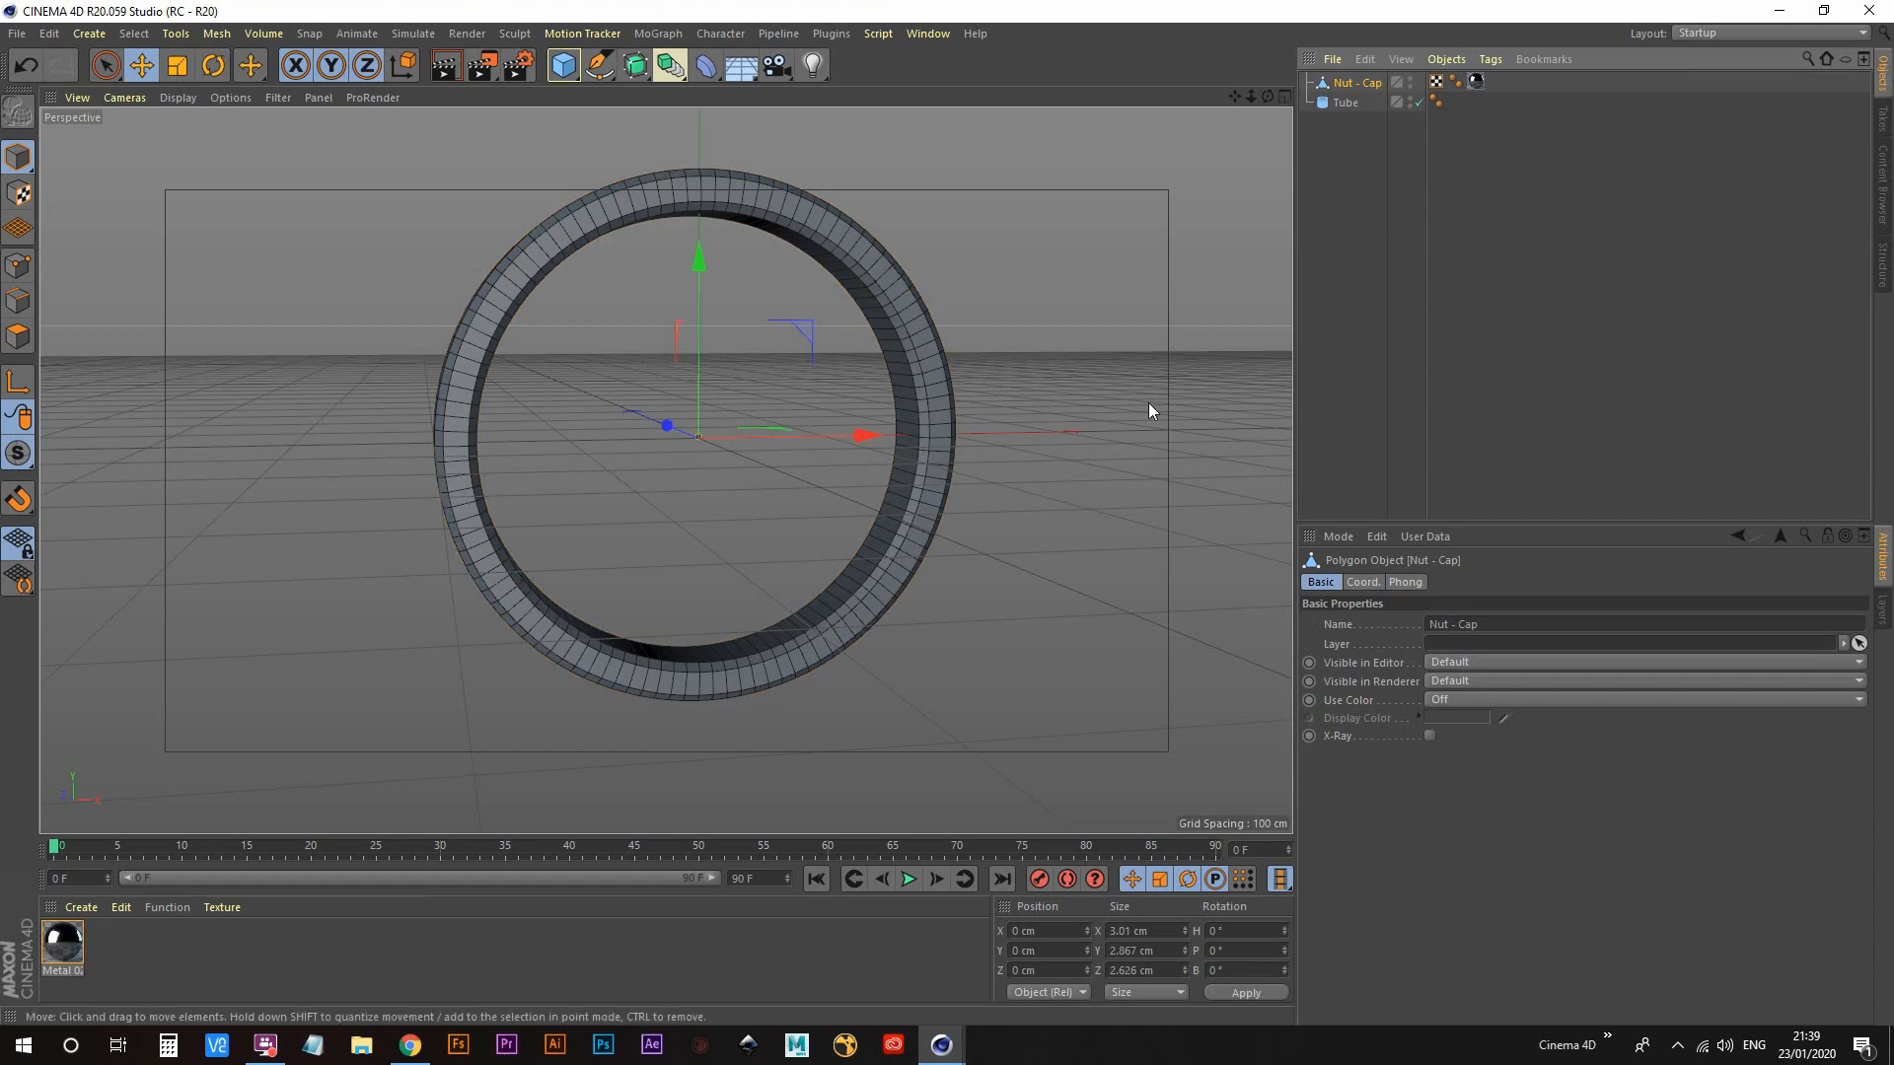
Step: Frame the cap nut in the view and rotate it to a -90° bank so its dome points sideways
click(1355, 83)
key(s)
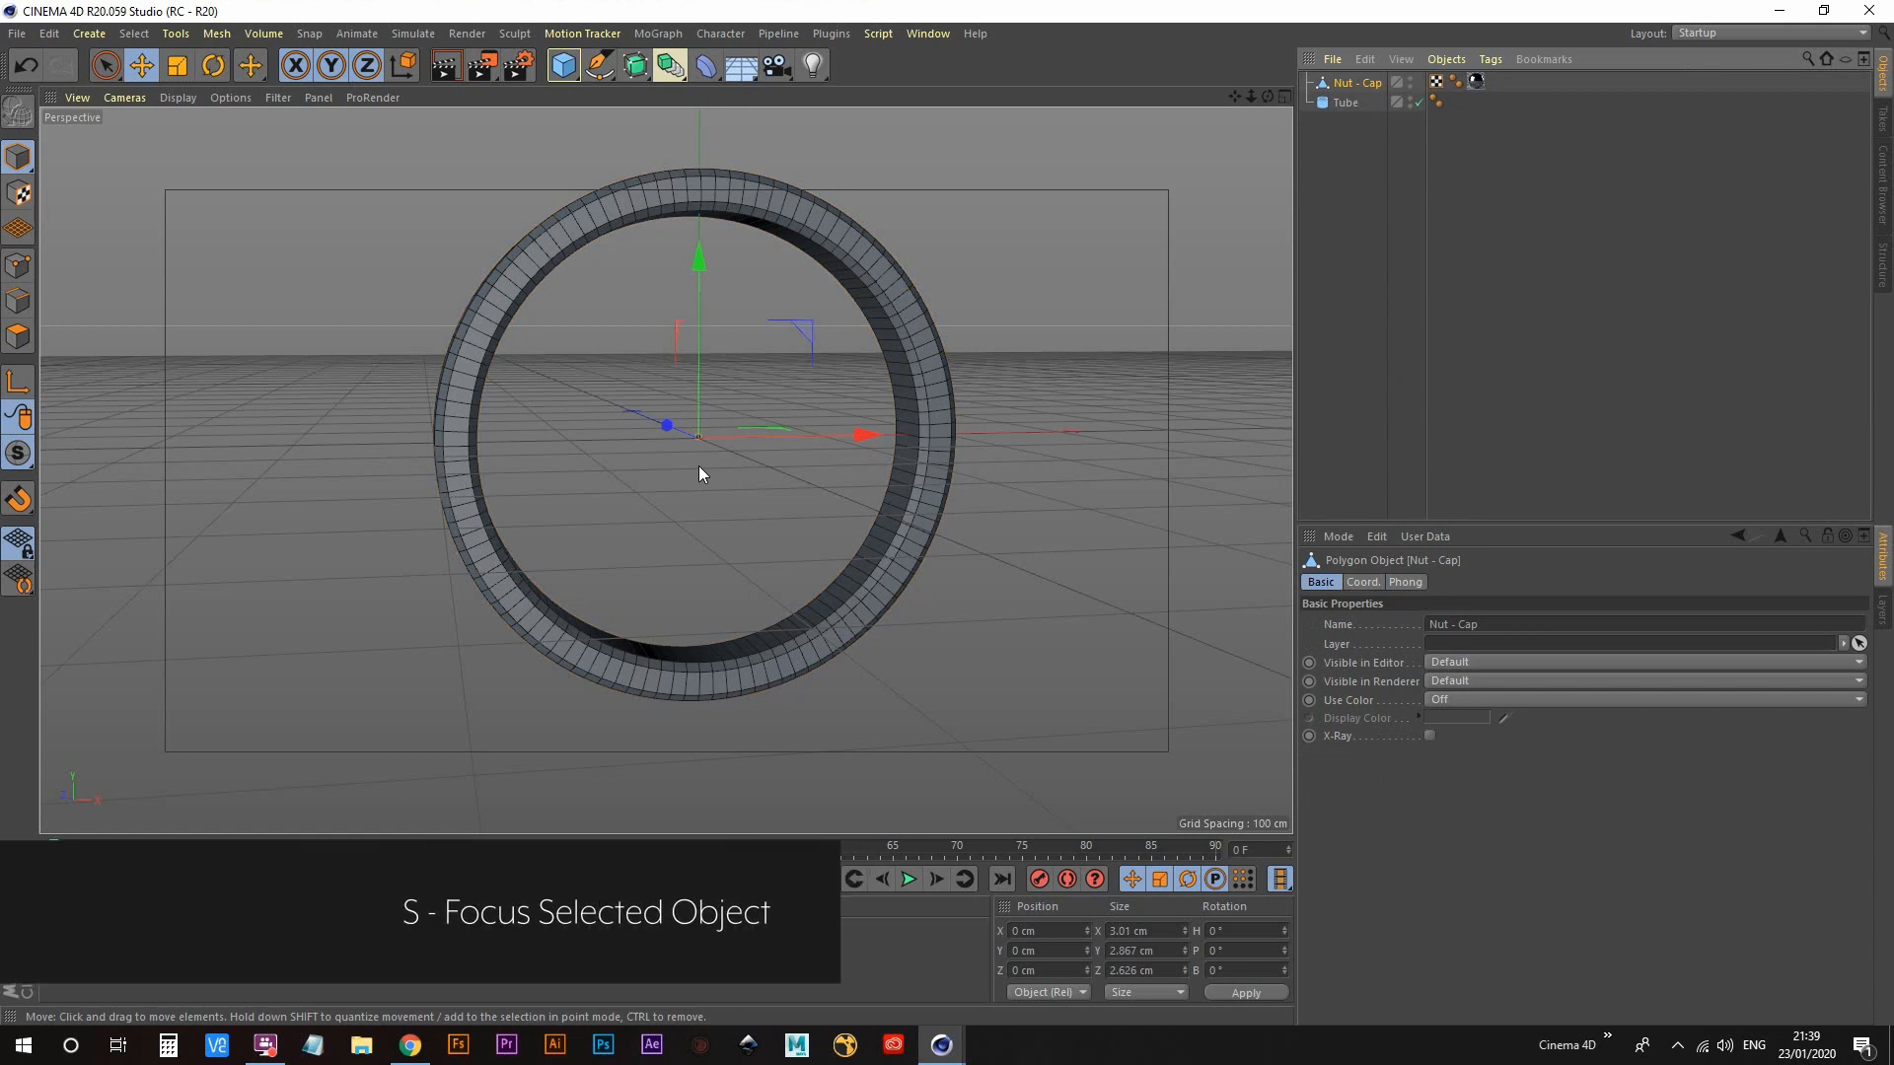
scroll(698, 474, down, 5)
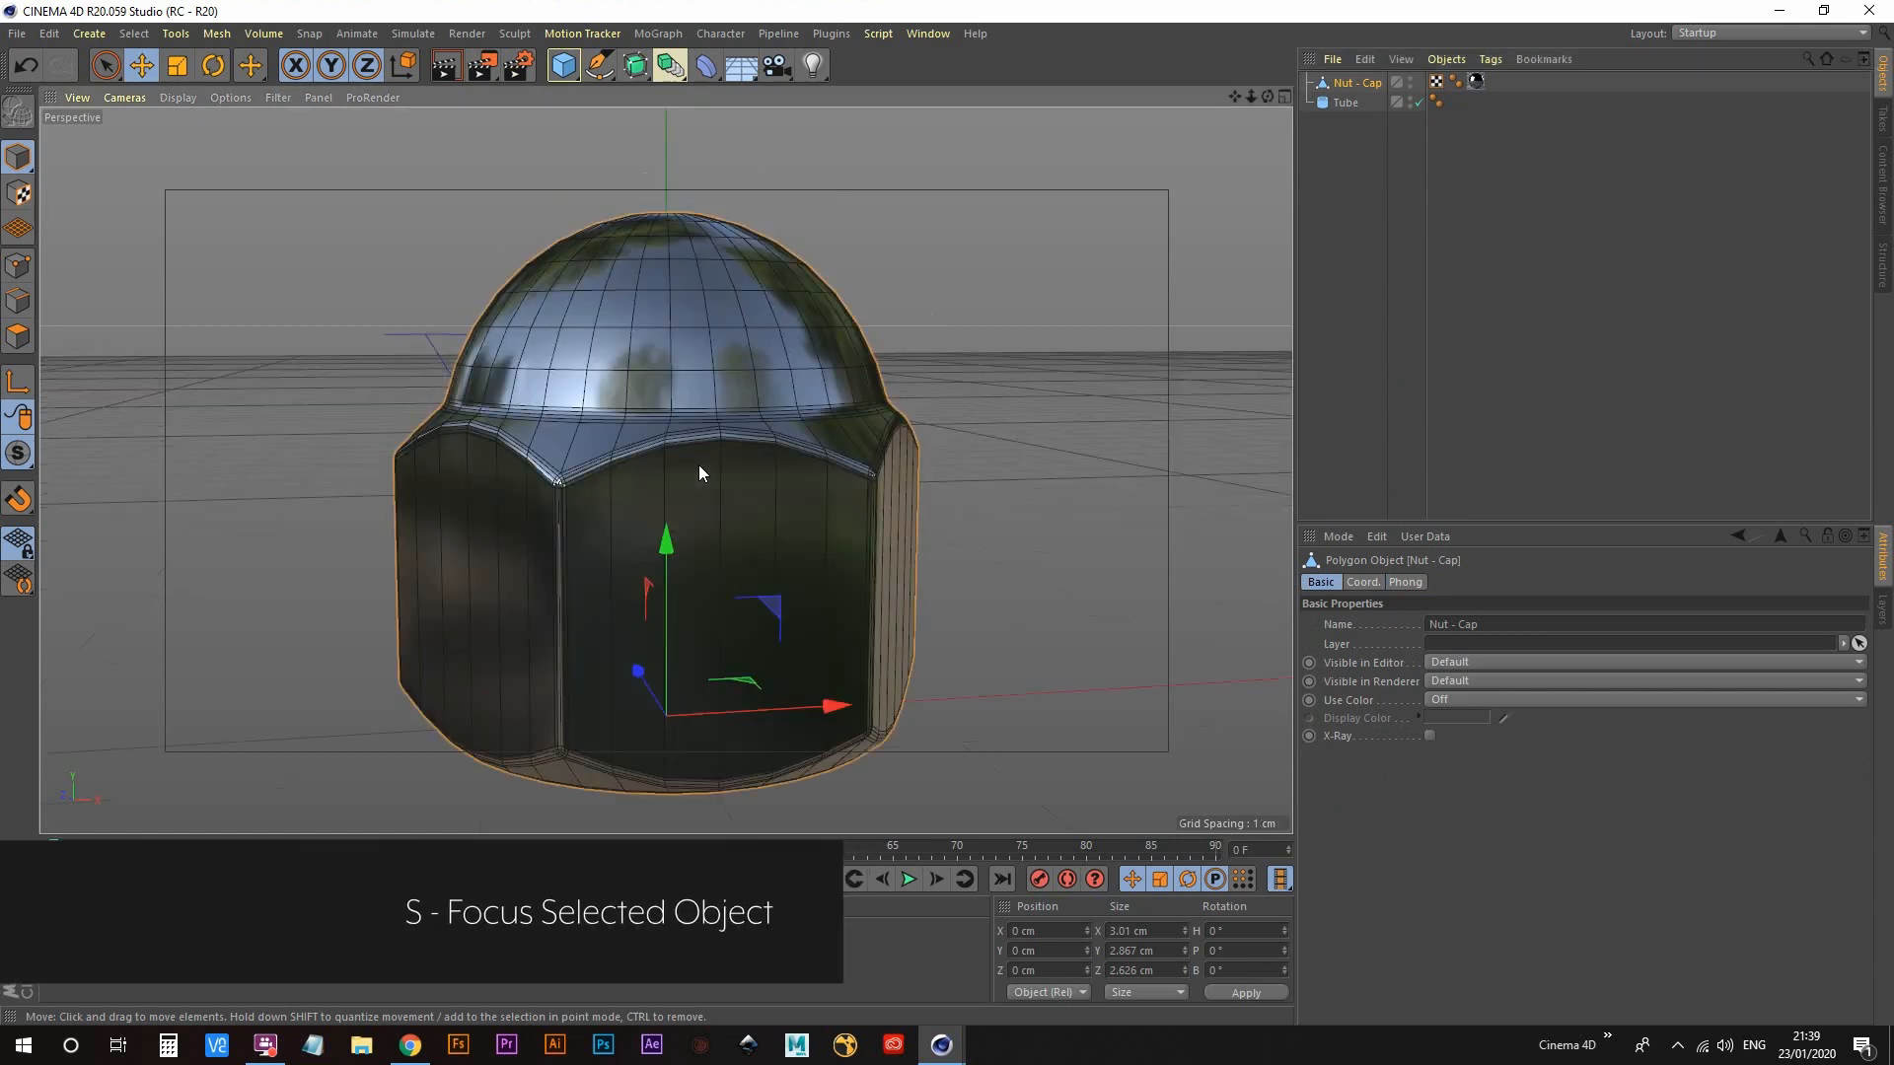
scroll(683, 477, down, 5)
click(514, 599)
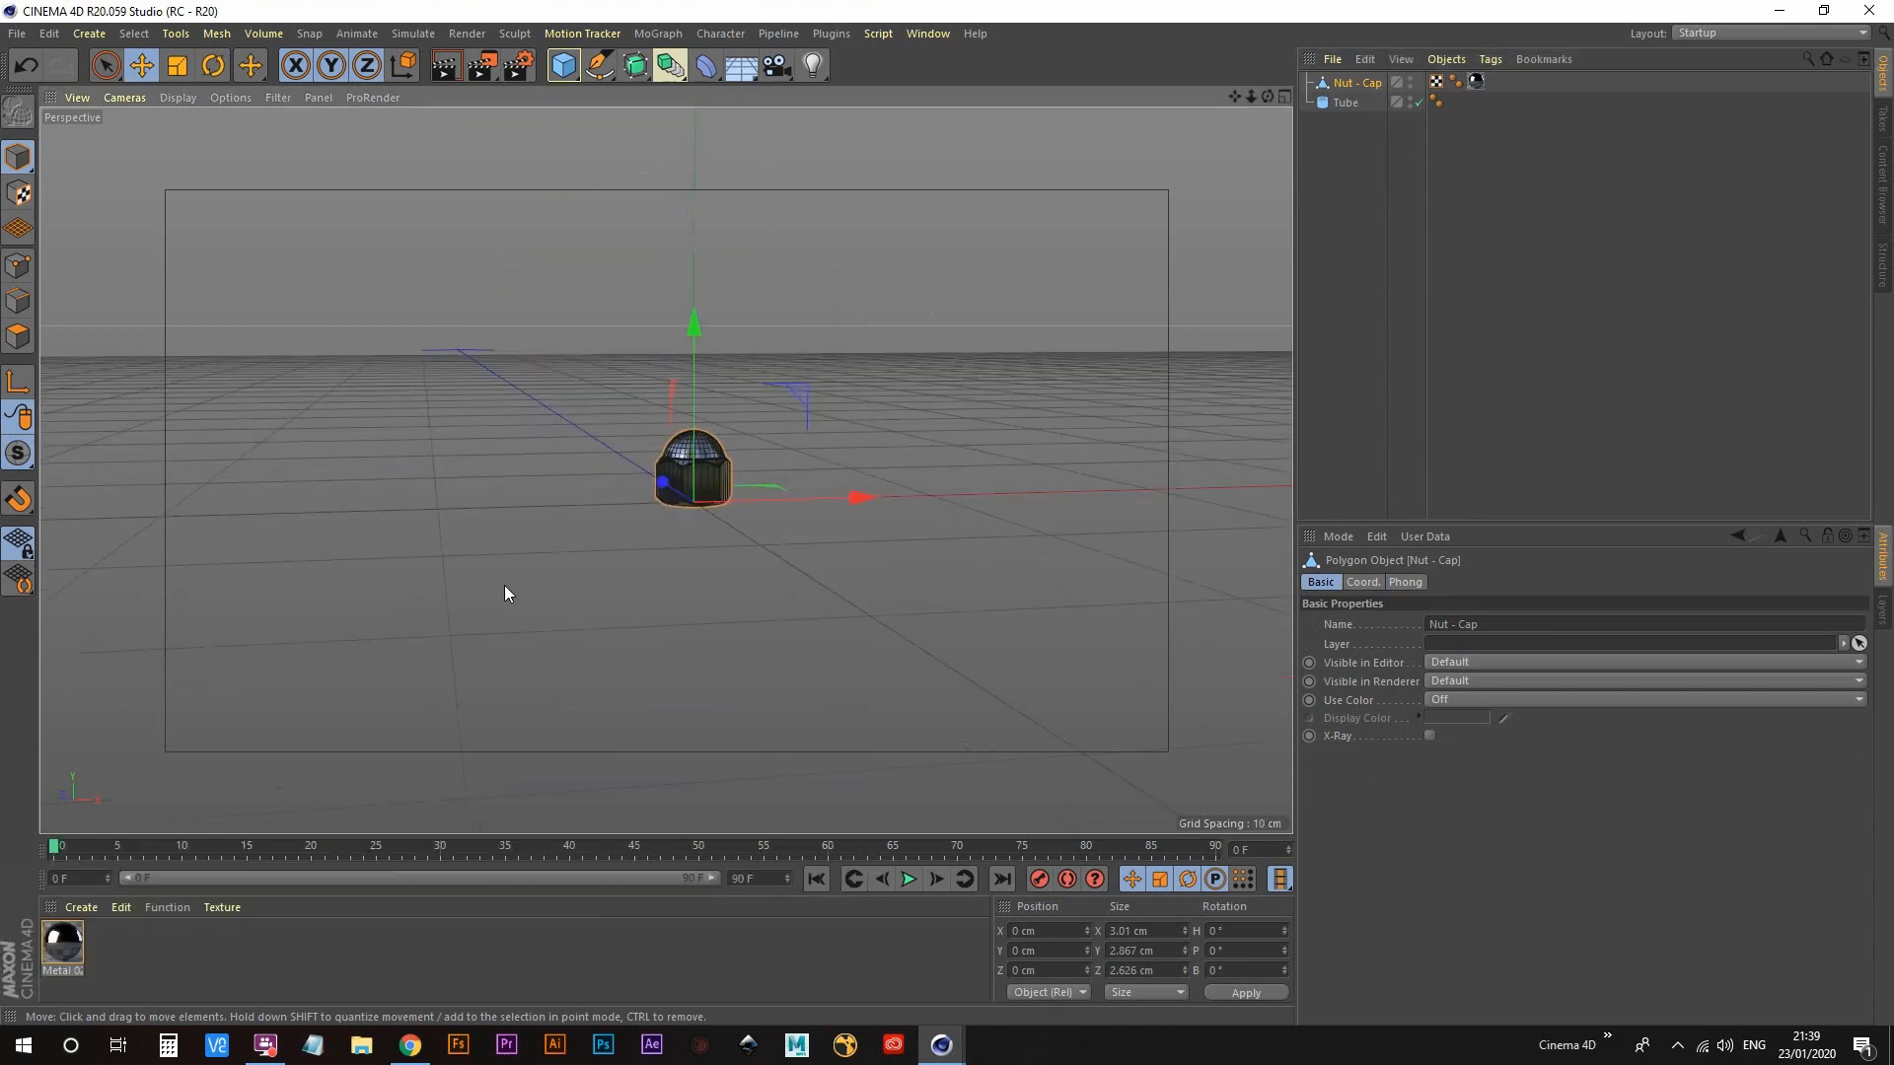
key(r)
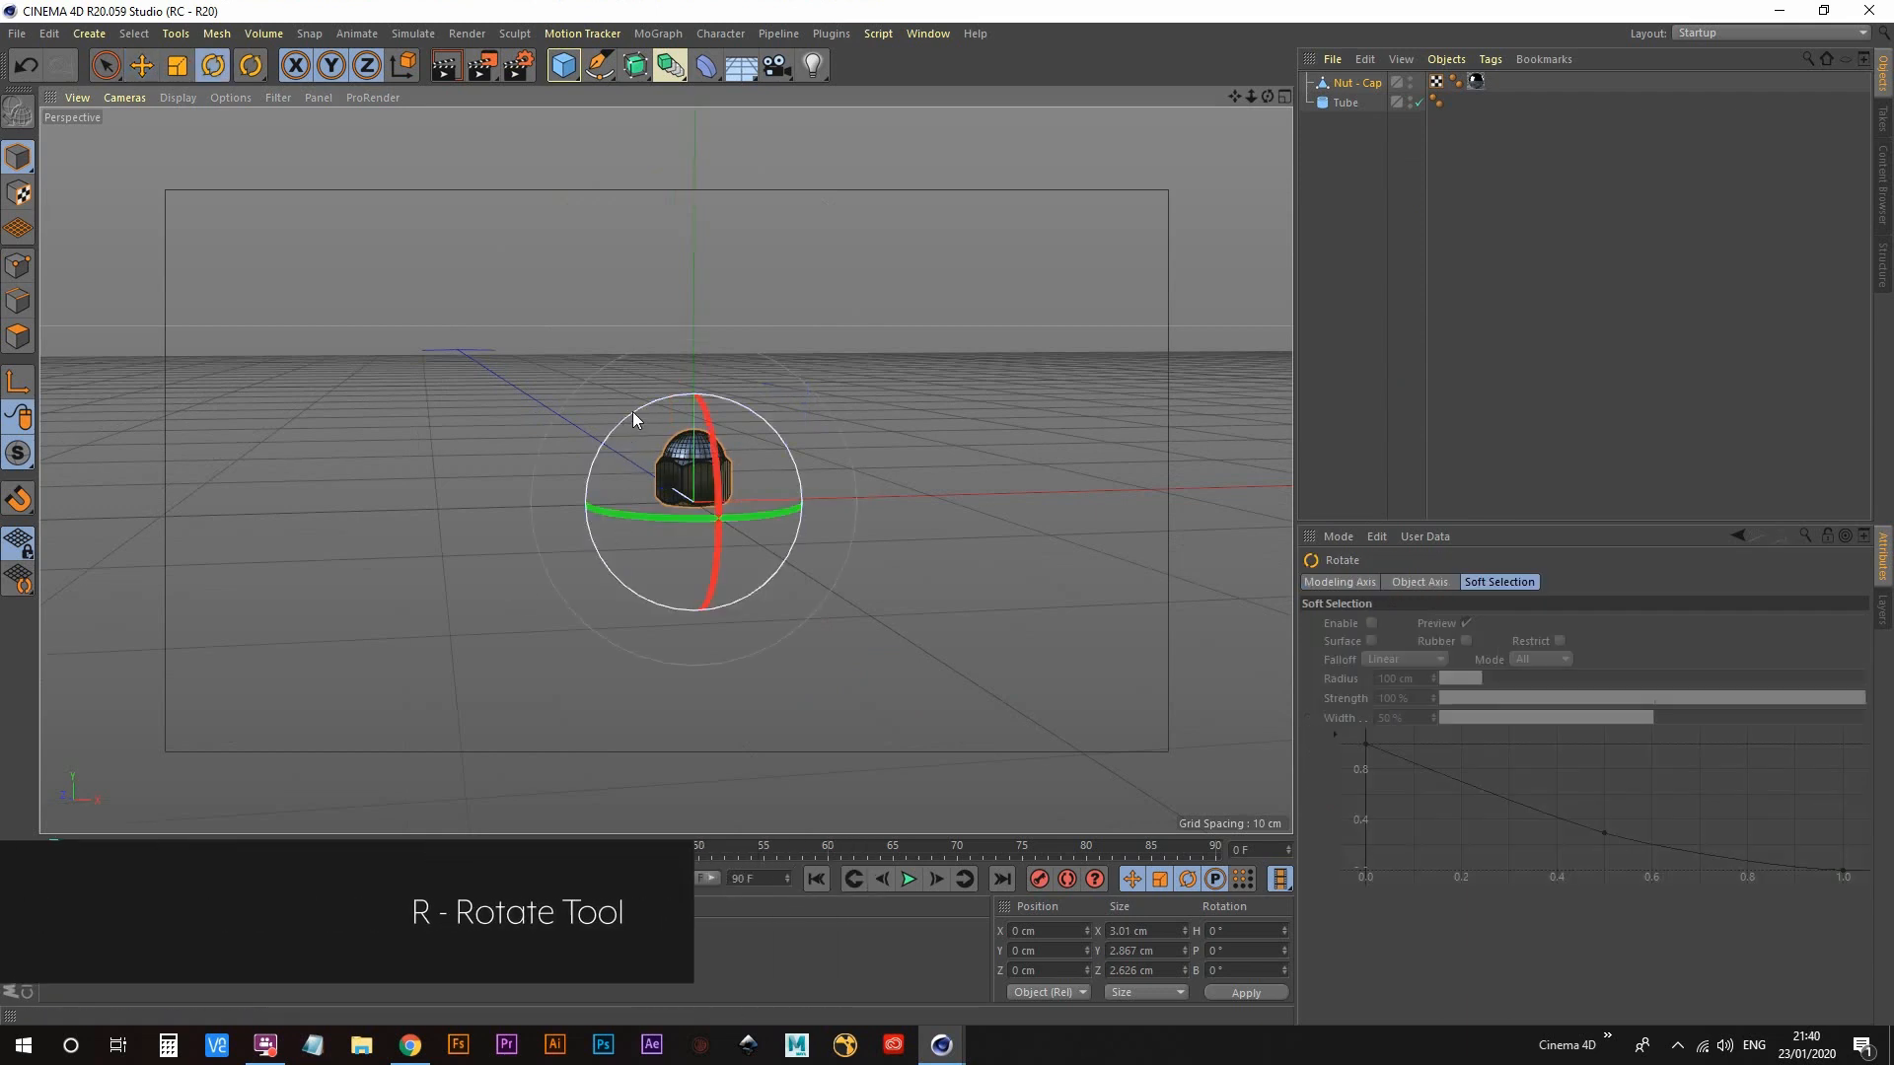
drag(631, 411, 600, 566)
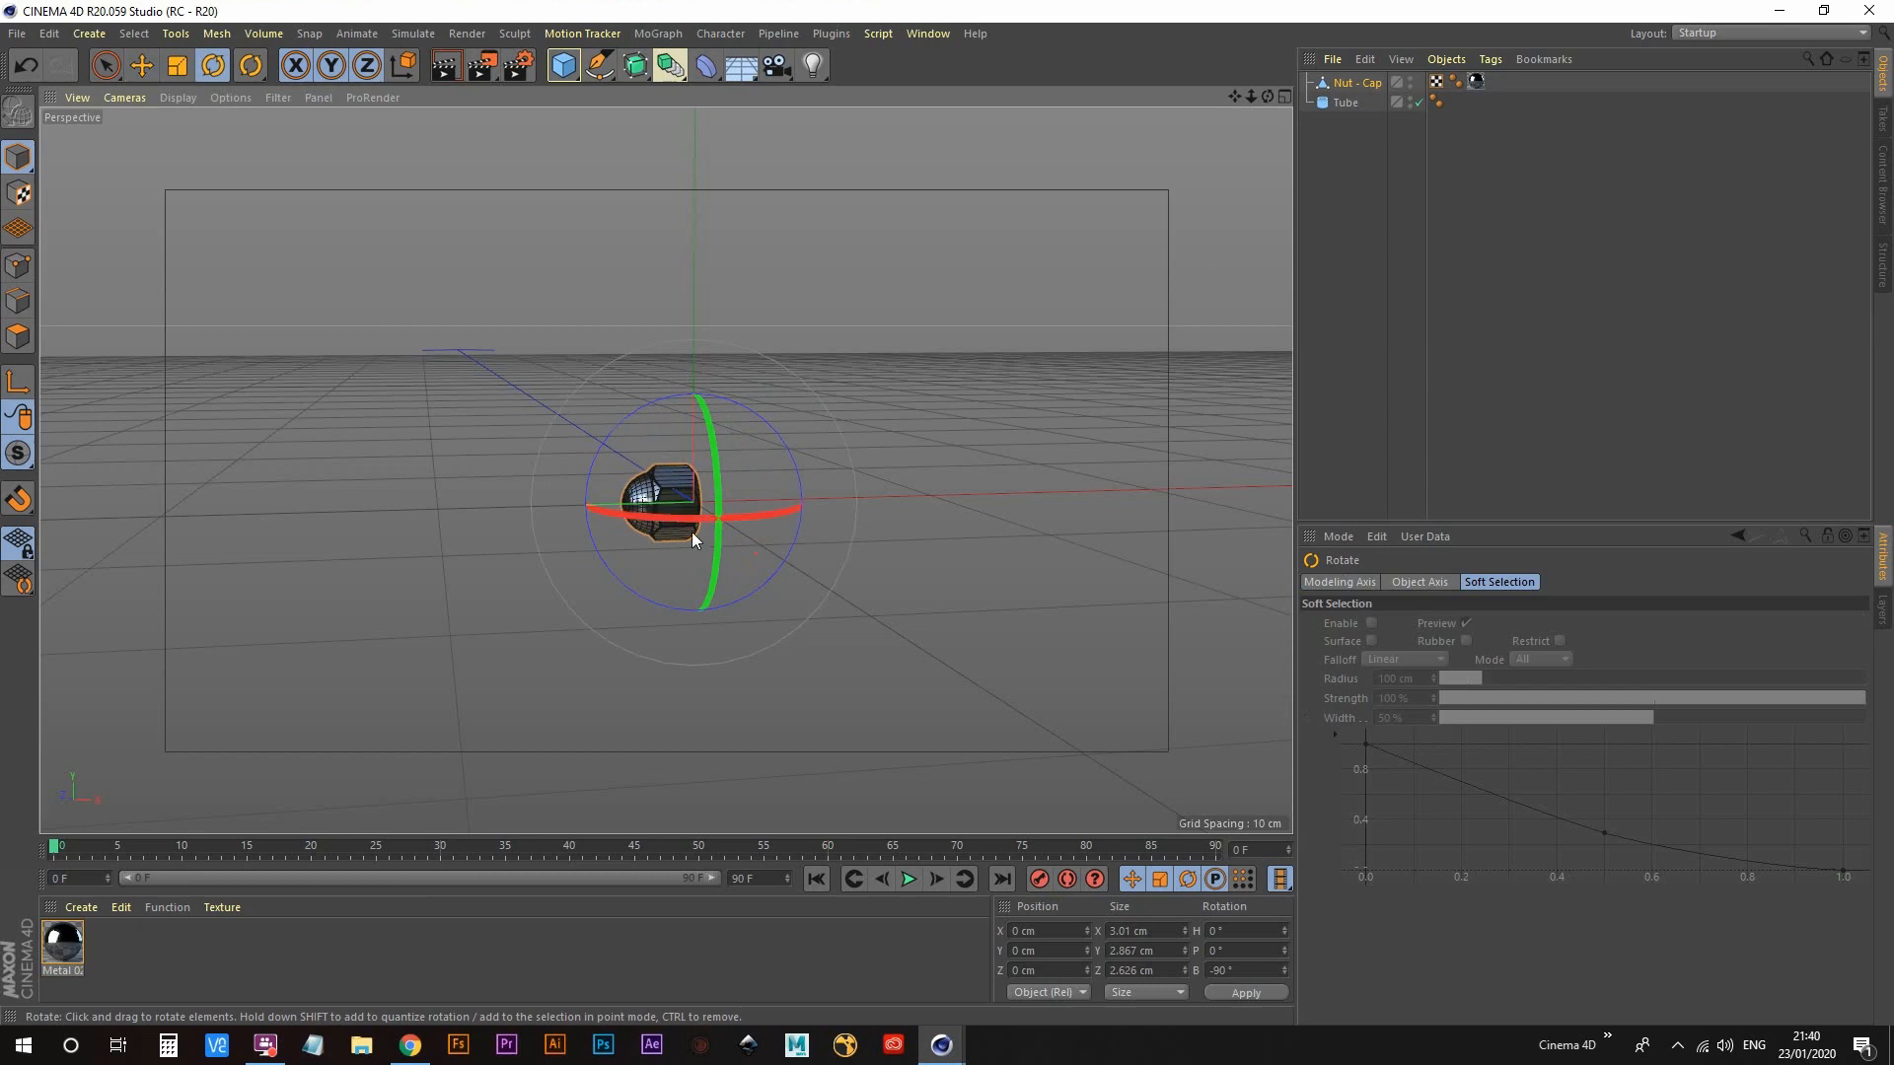
Step: Scale the cap nut up uniformly to about 14.1 × 13.4 × 12.3 cm
scroll(424, 720, up, 5)
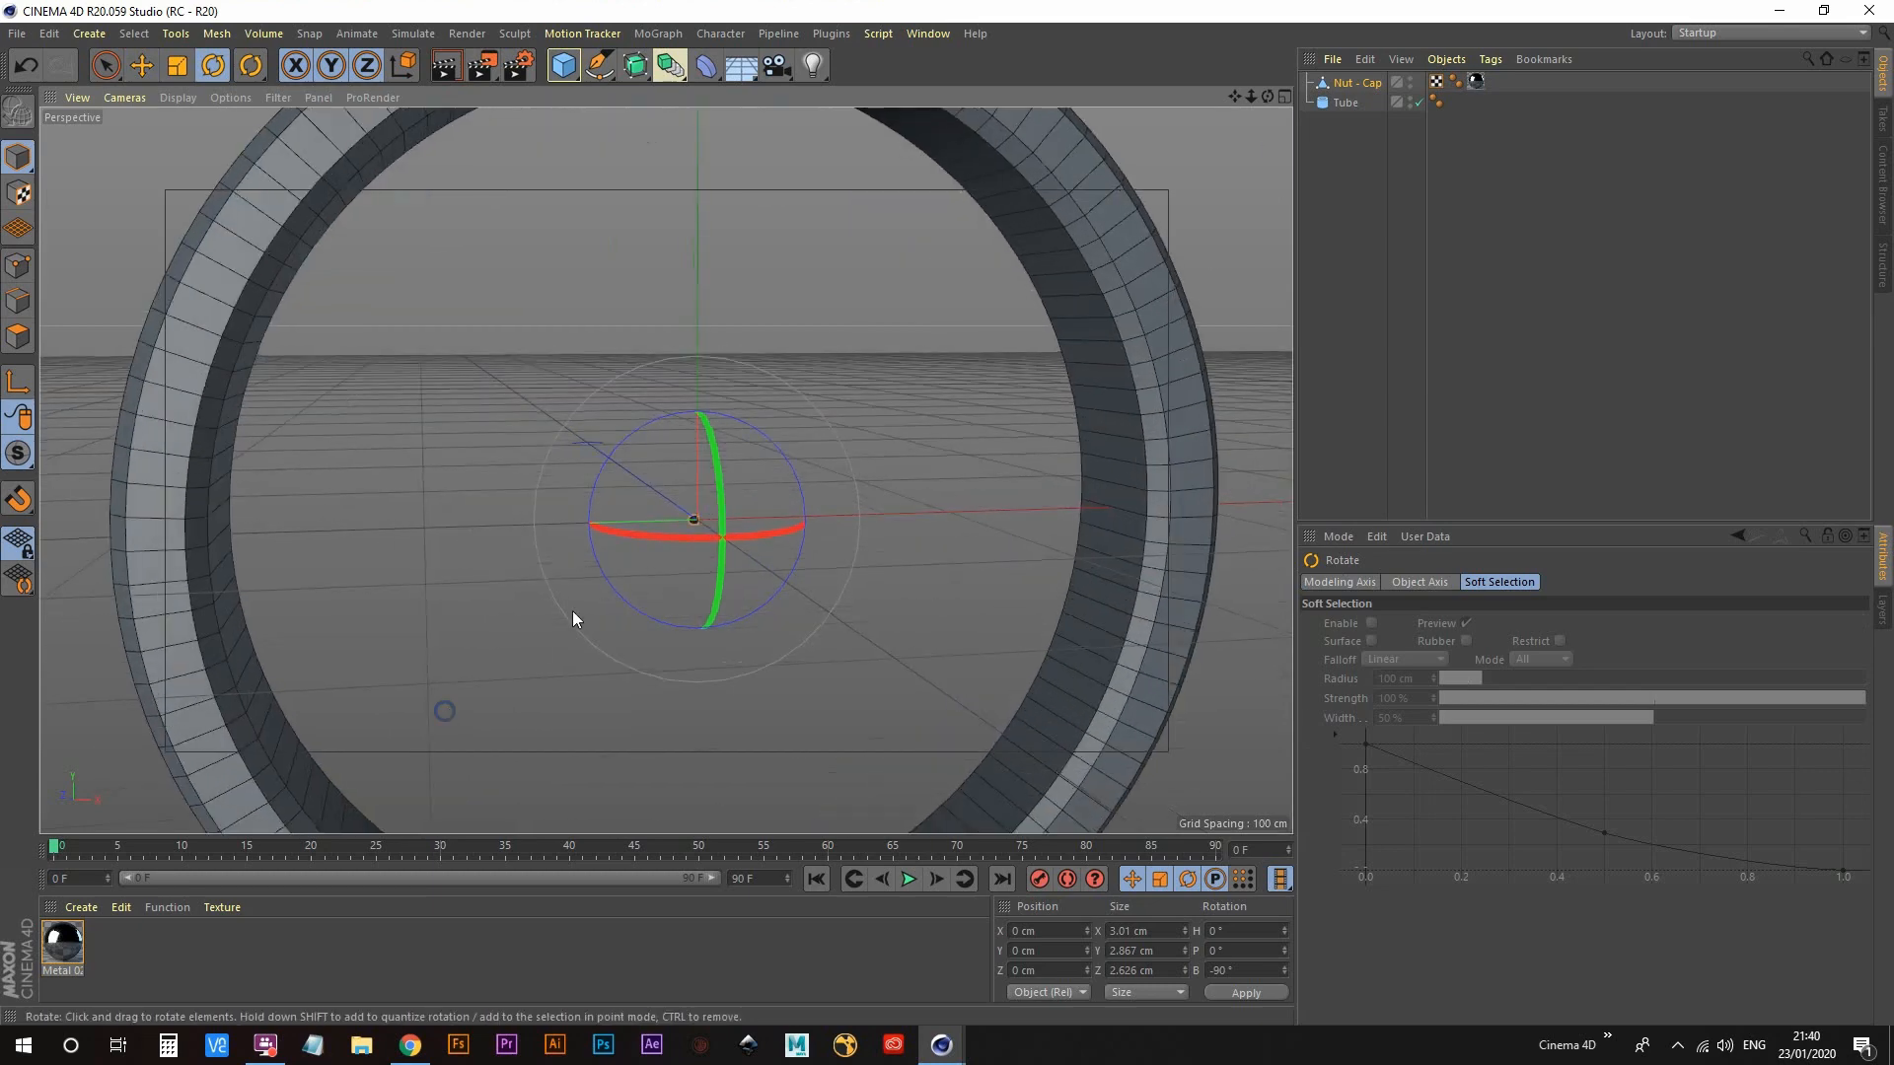
key(t)
drag(547, 566, 1893, 168)
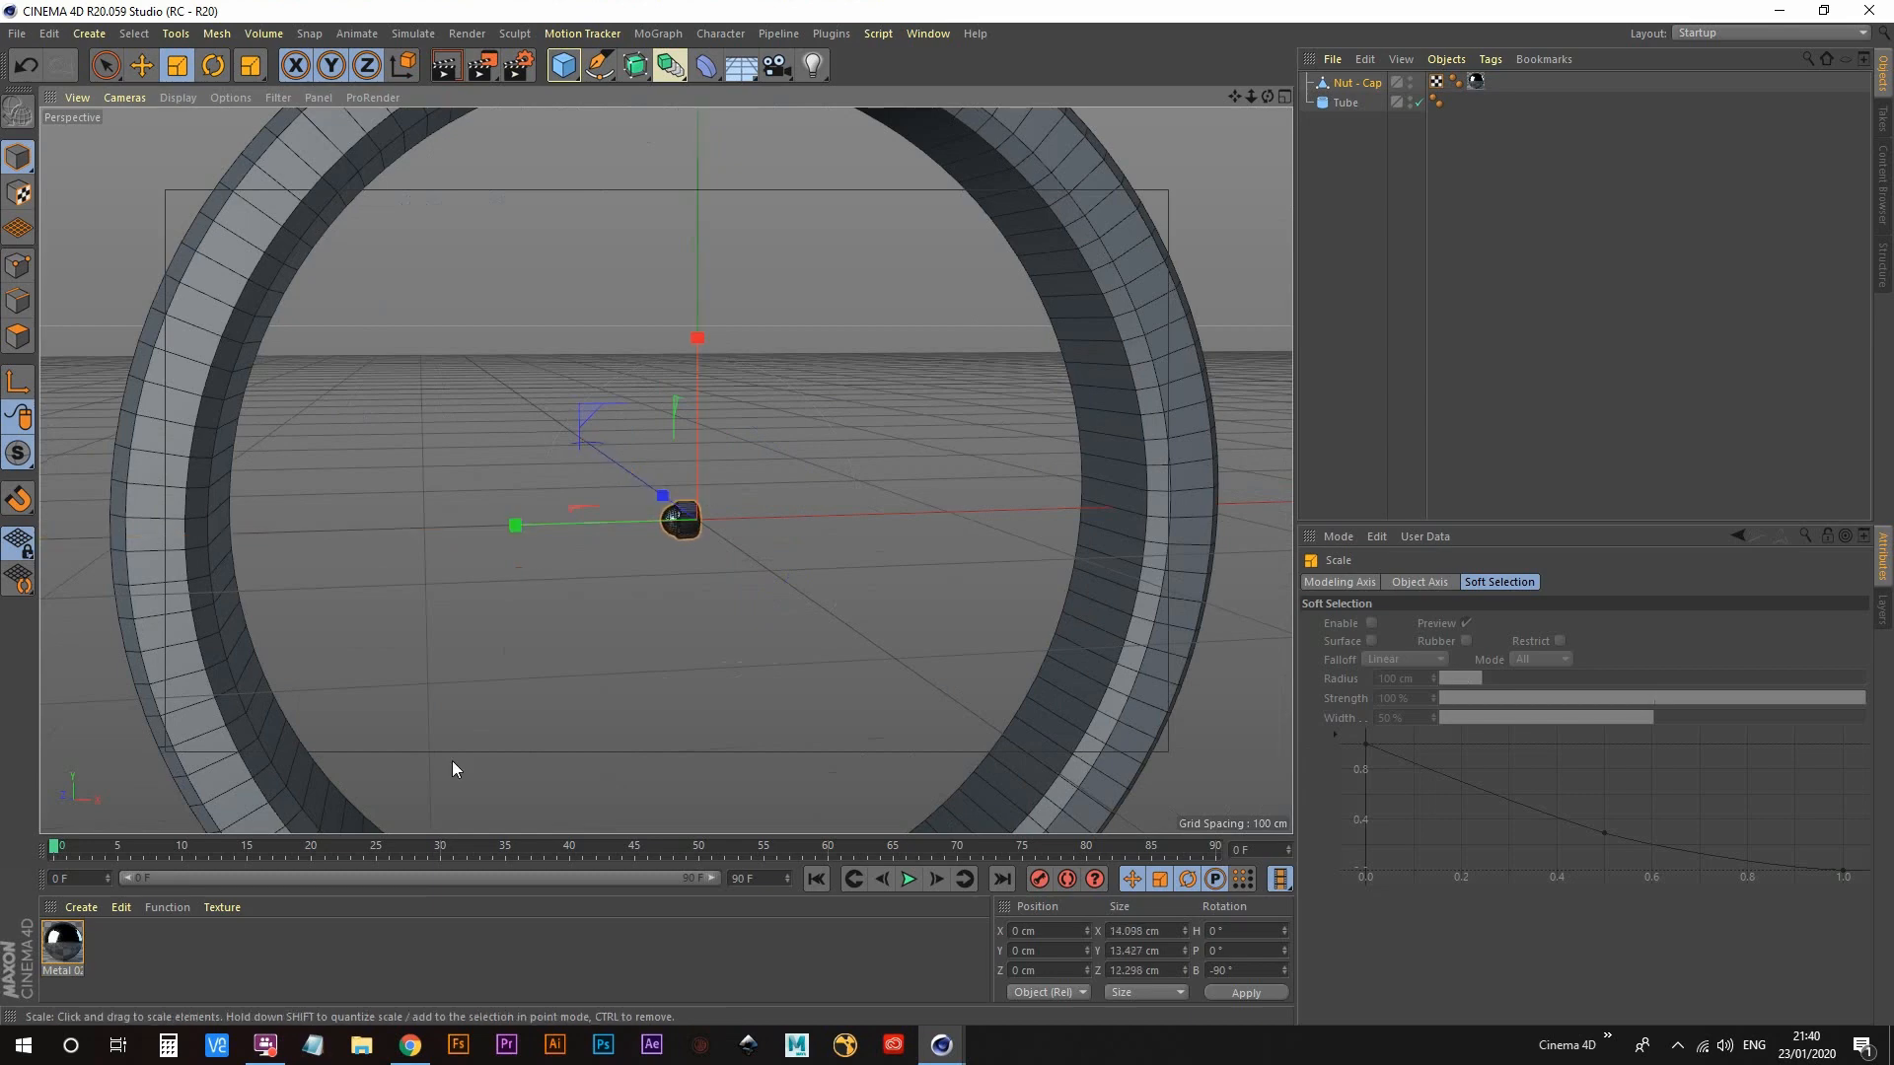
Step: Create a cylinder and make it a child of the Nut - Cap object
alt+drag(452, 760, 653, 558)
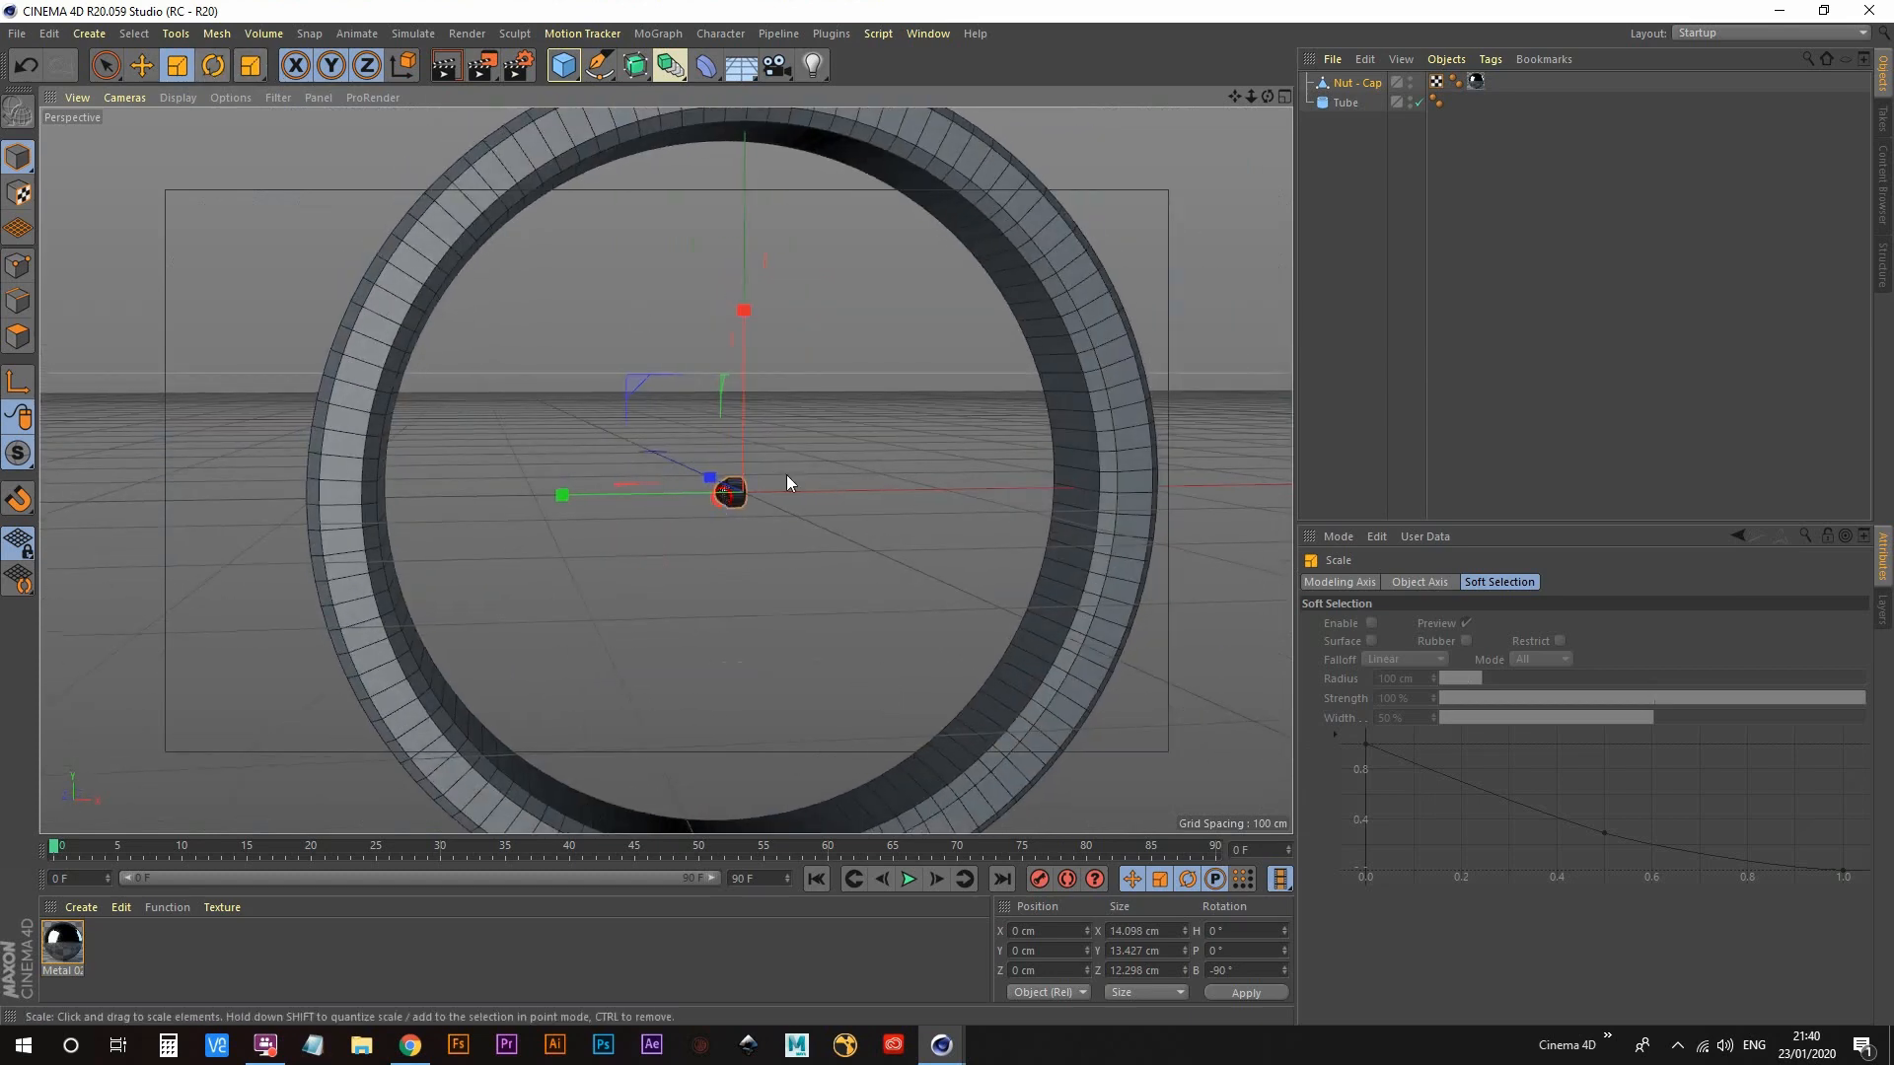
alt+drag(786, 482, 786, 529)
alt+right_drag(785, 524, 726, 515)
alt+drag(666, 469, 769, 375)
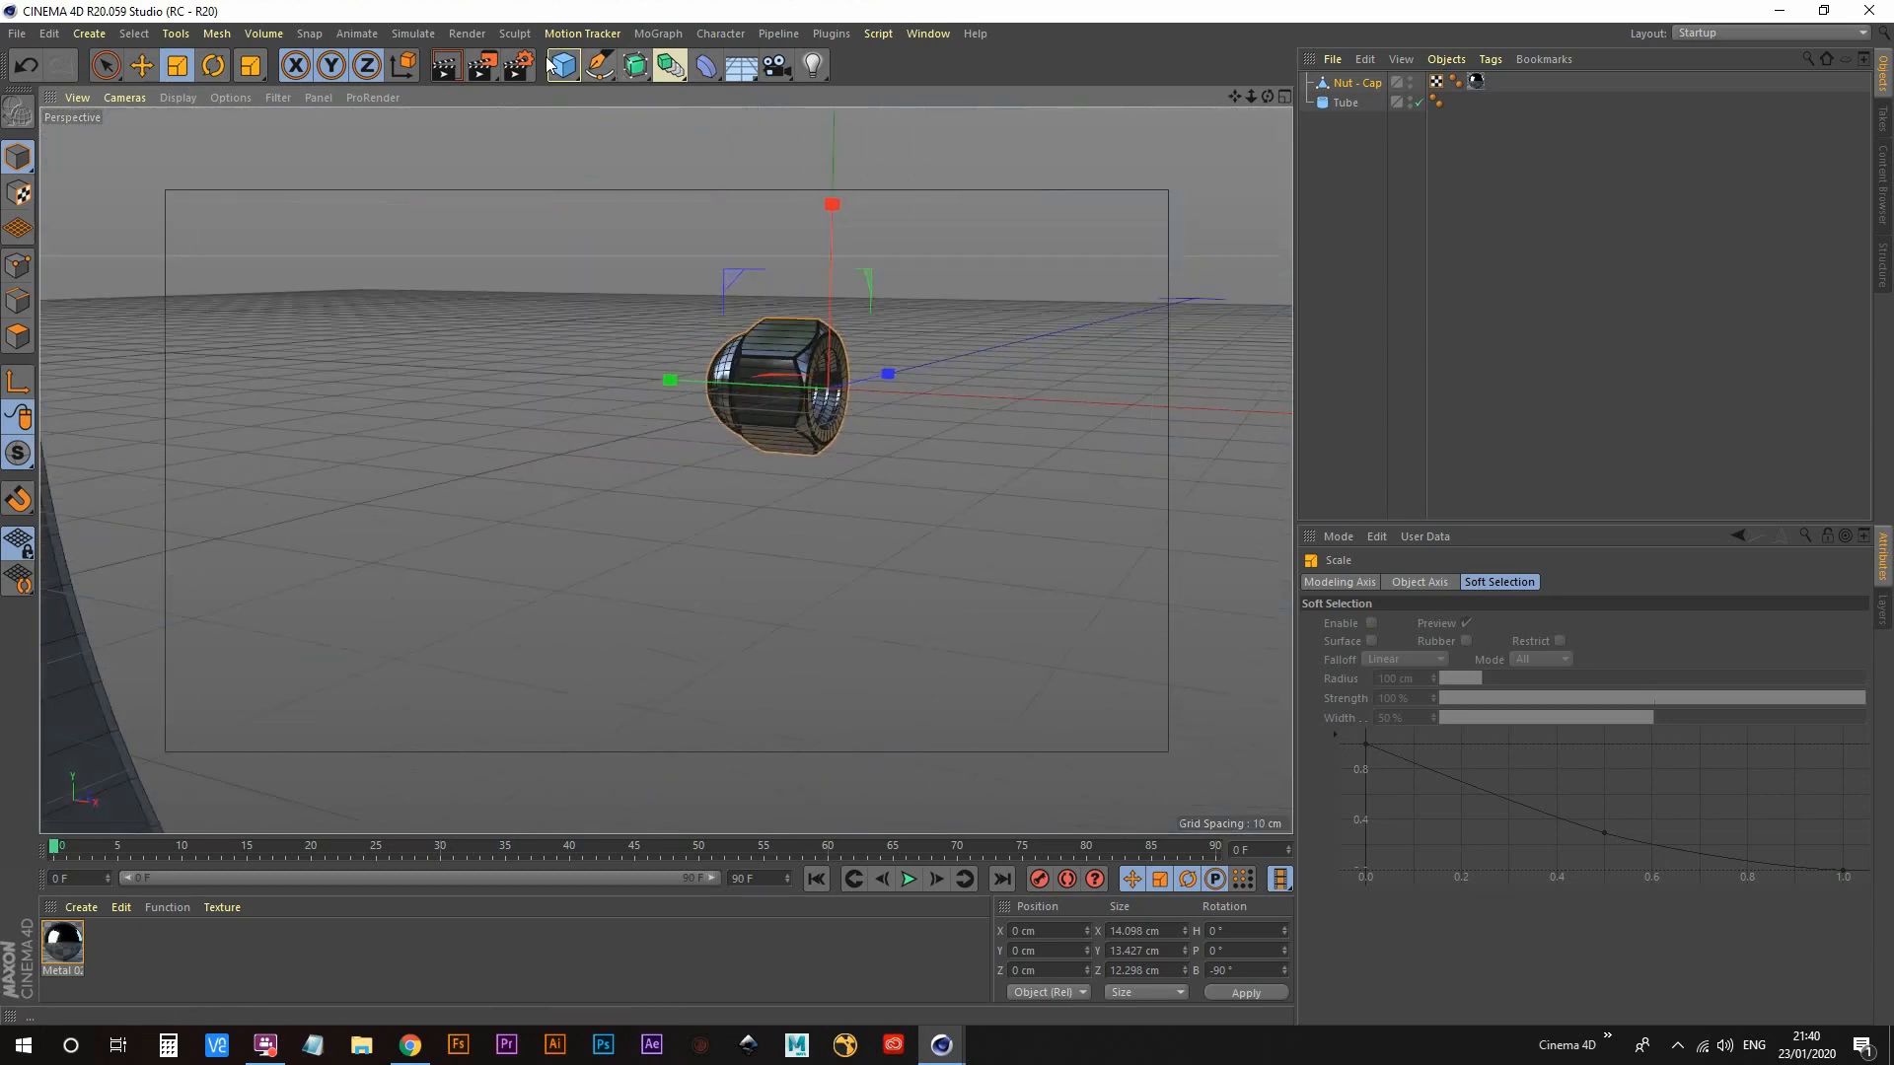
click(563, 65)
click(937, 98)
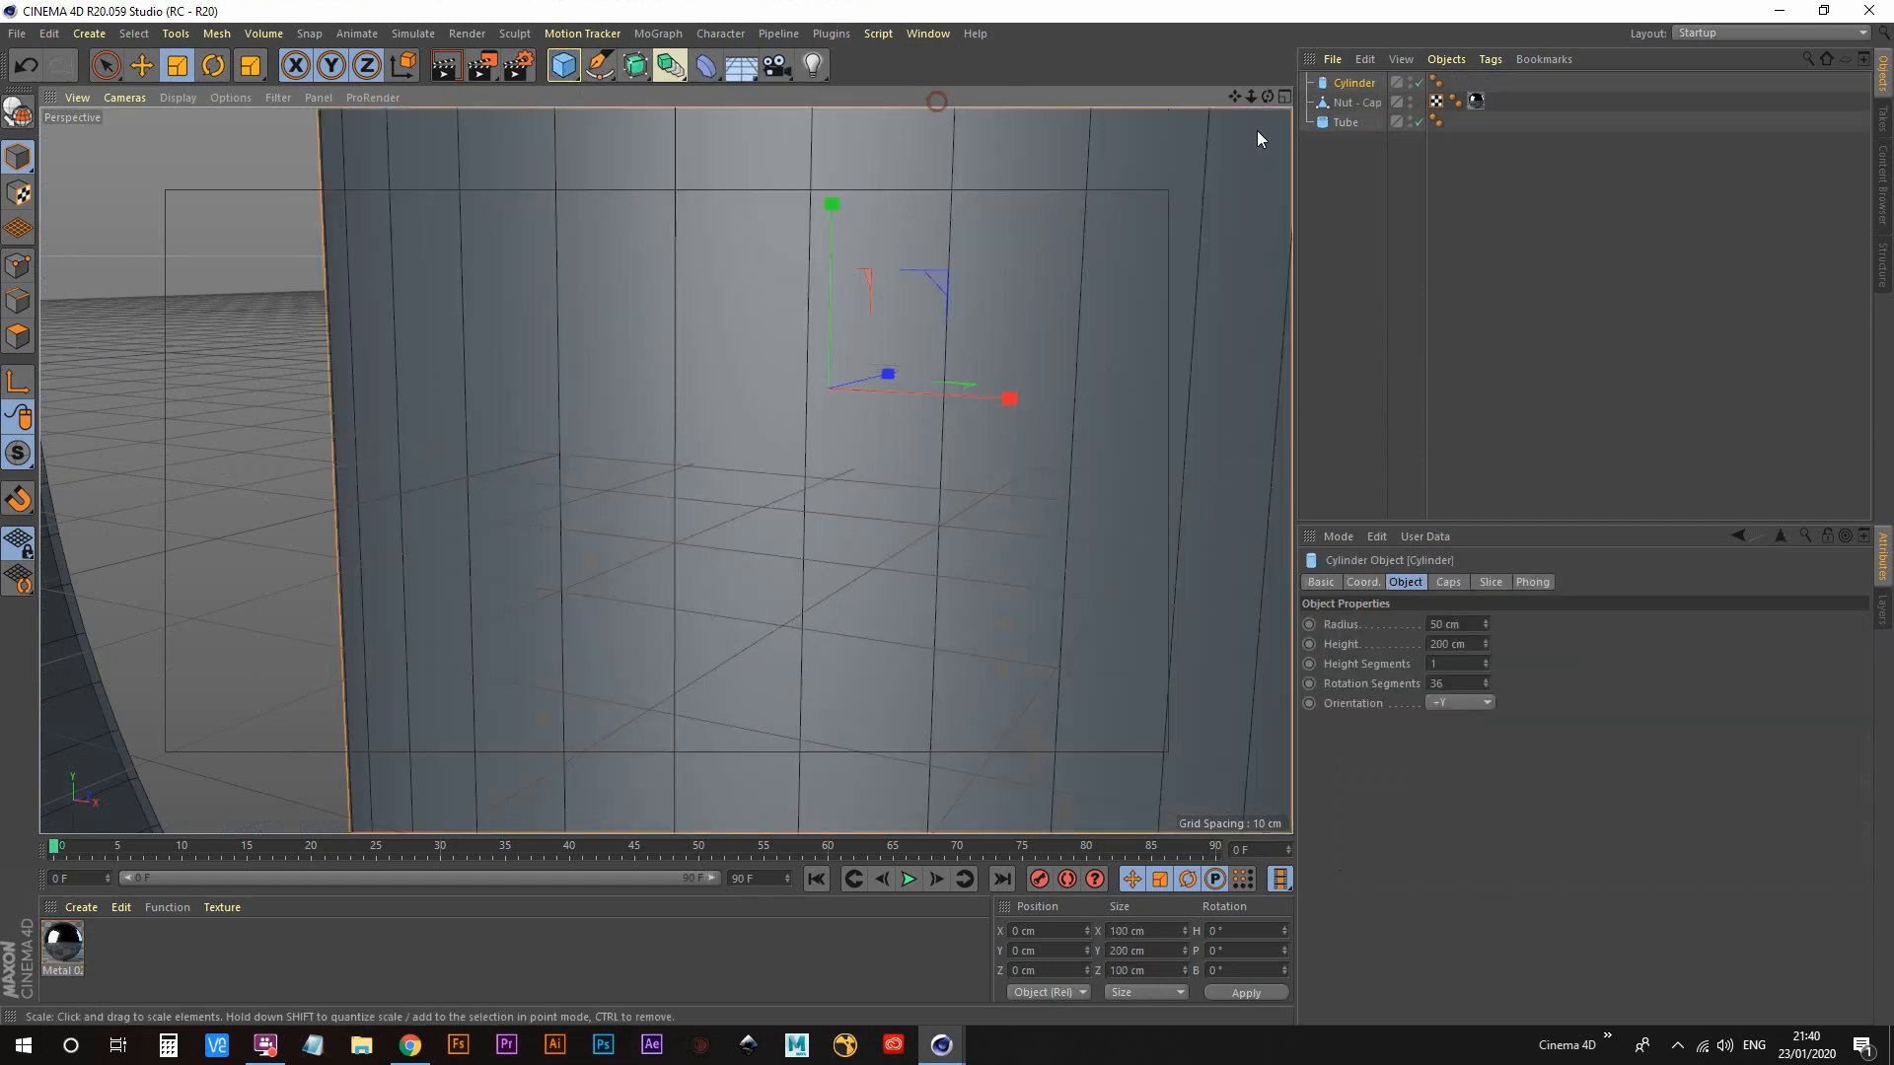
drag(1341, 86, 1358, 101)
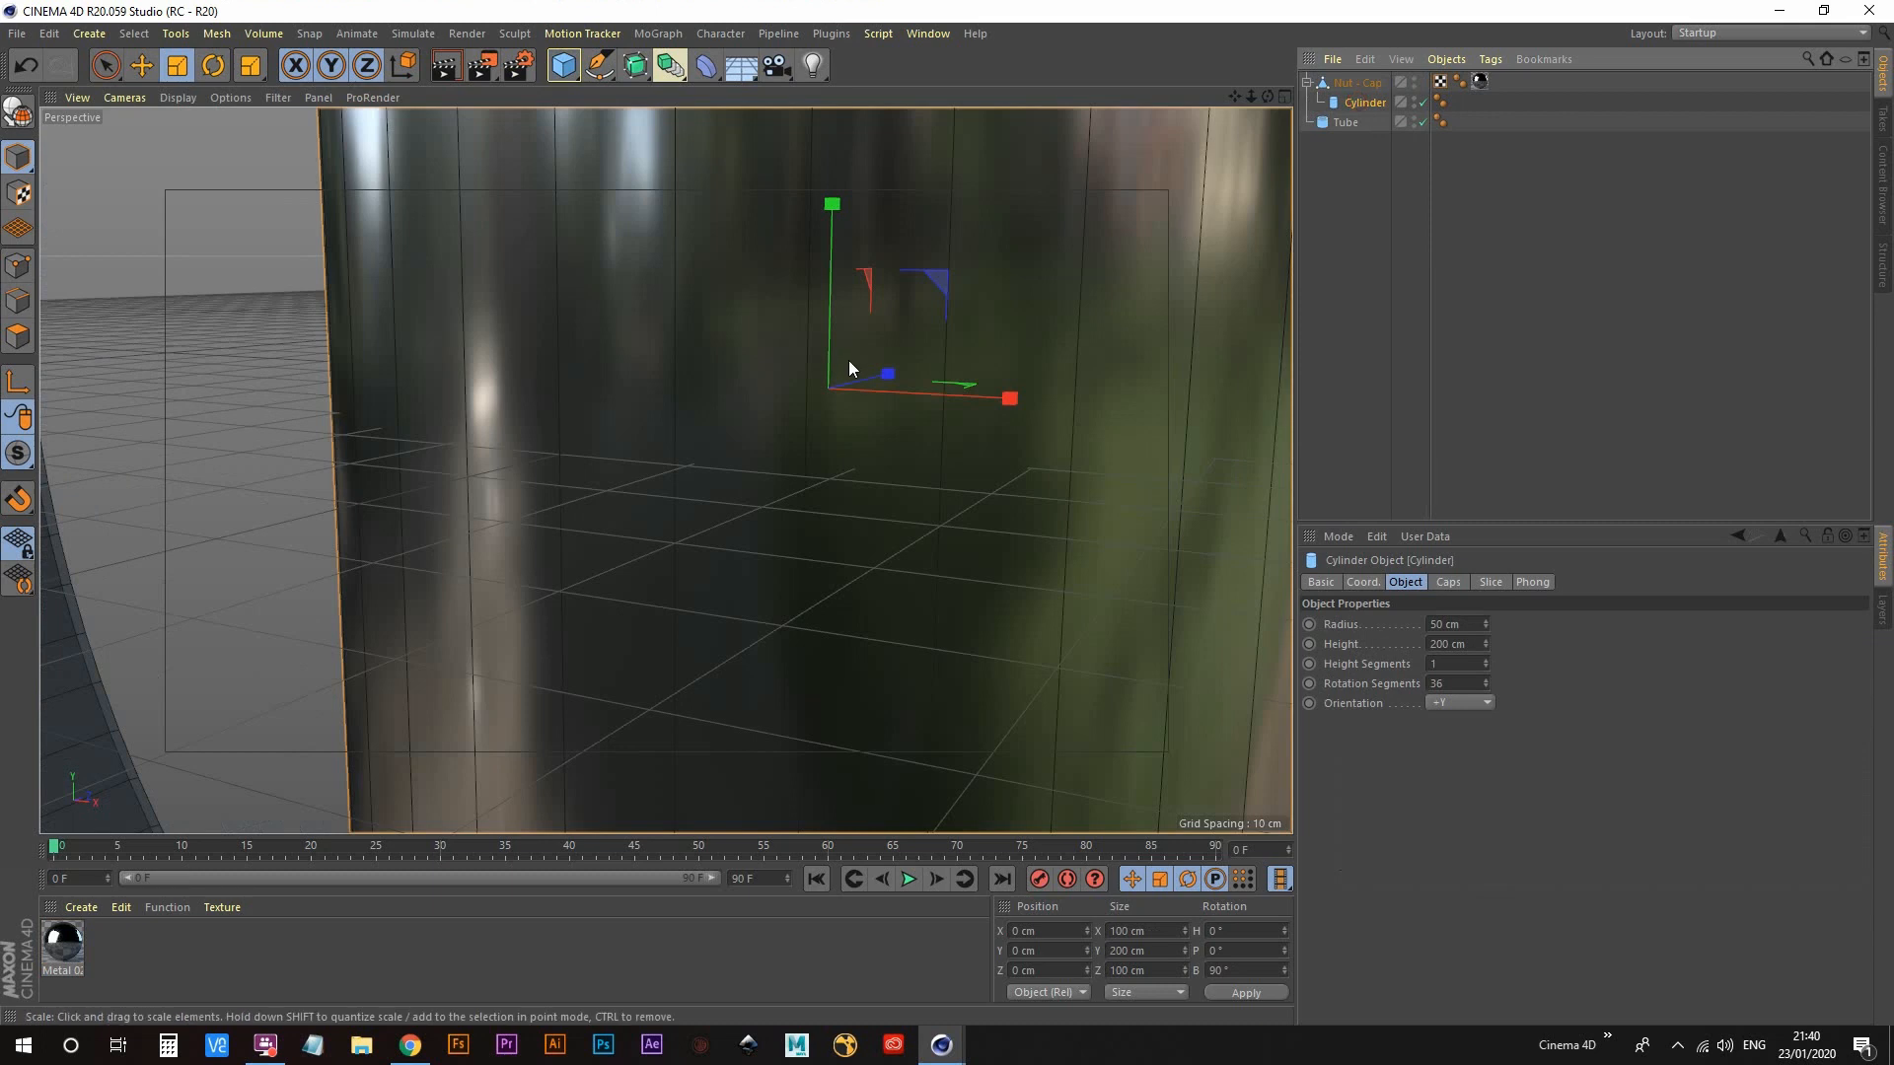
Step: Find the Reset PSR command, dock it in the interface for quick access and apply it to the cylinder
key(shift+c)
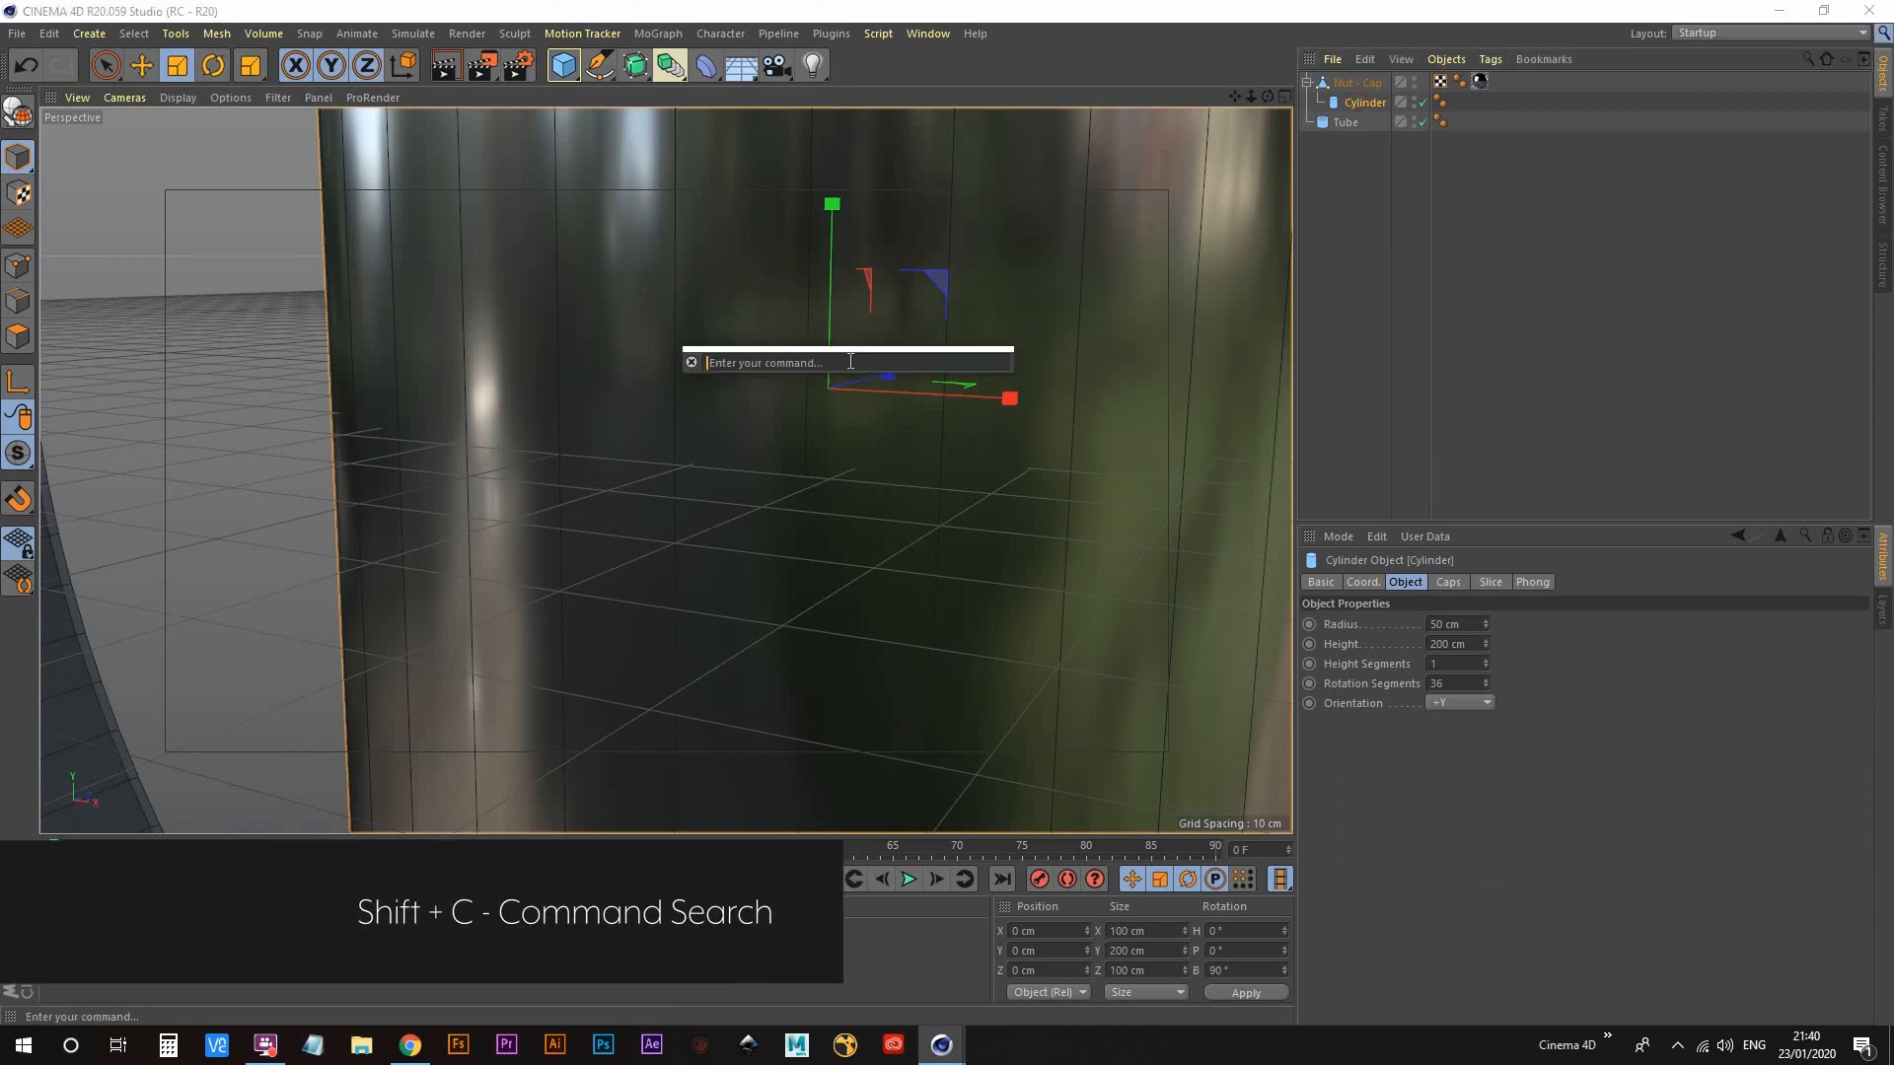
text(psr)
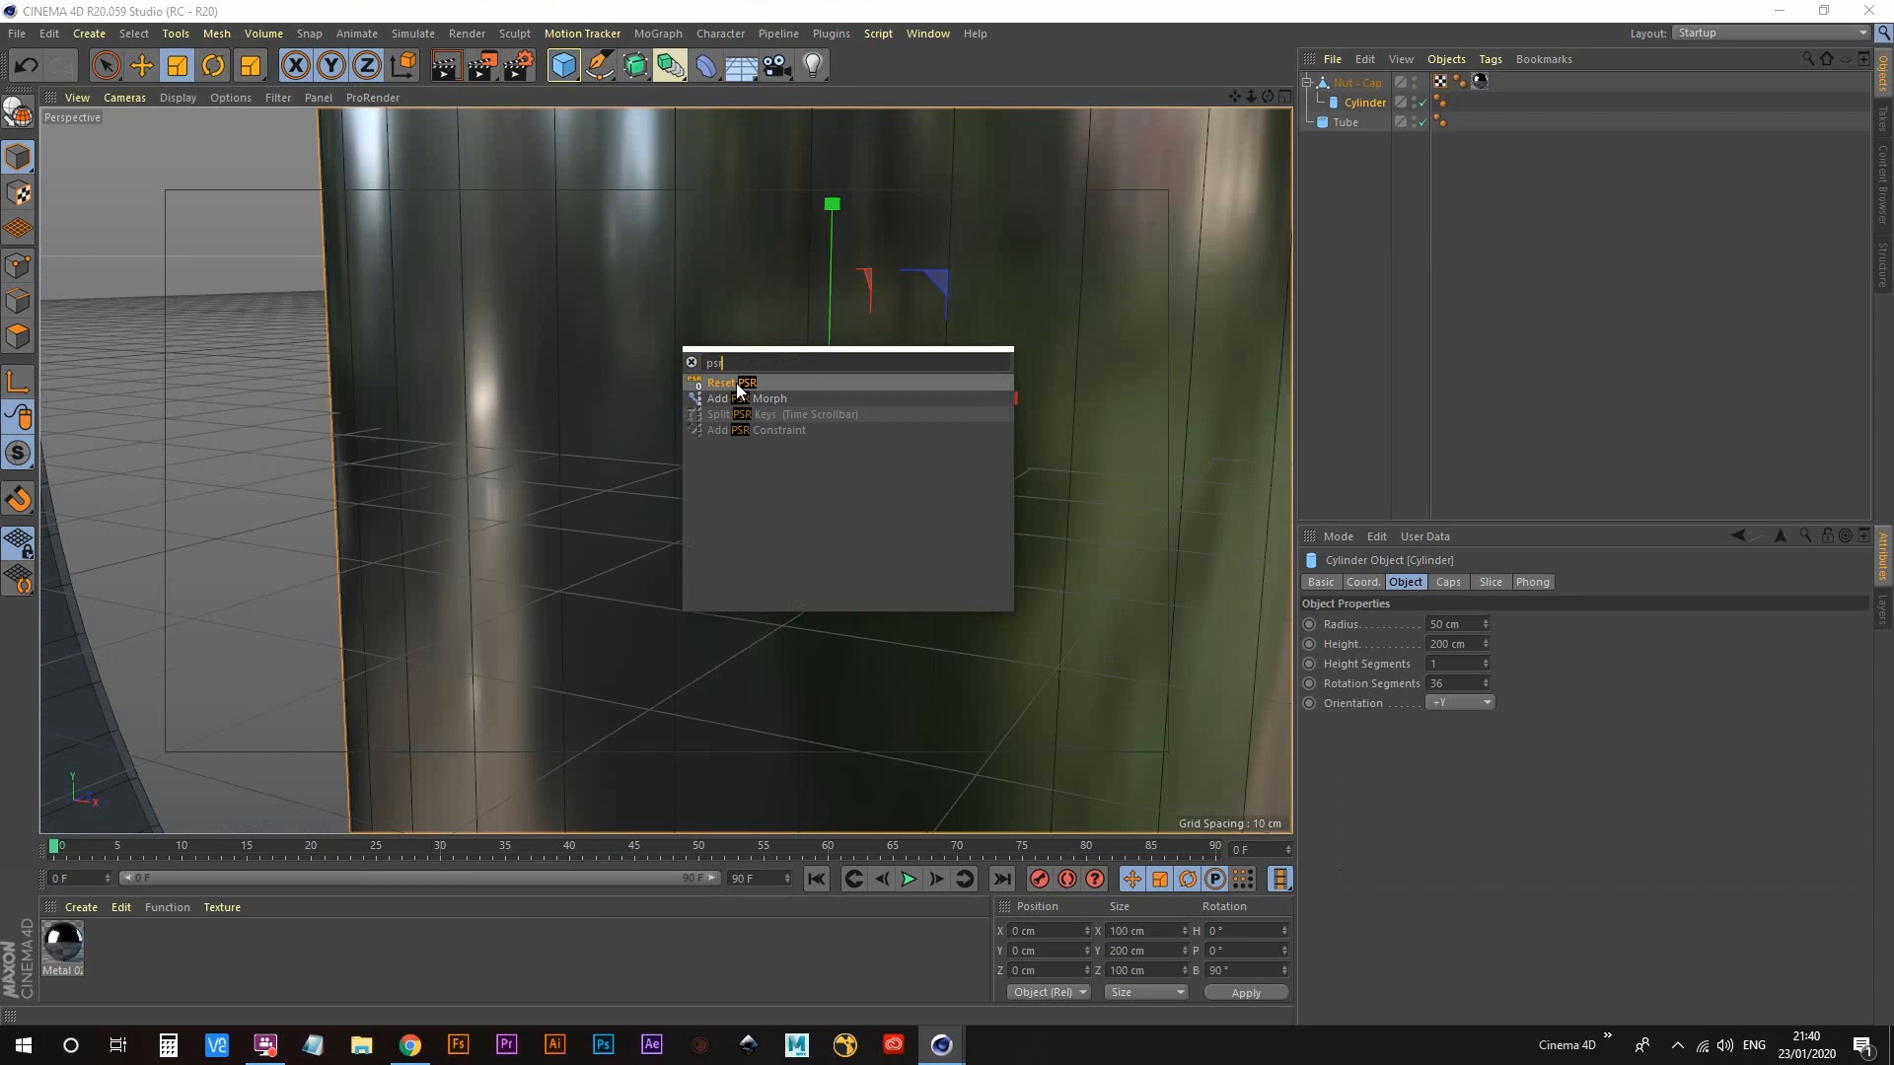
drag(737, 388, 1268, 68)
click(1280, 63)
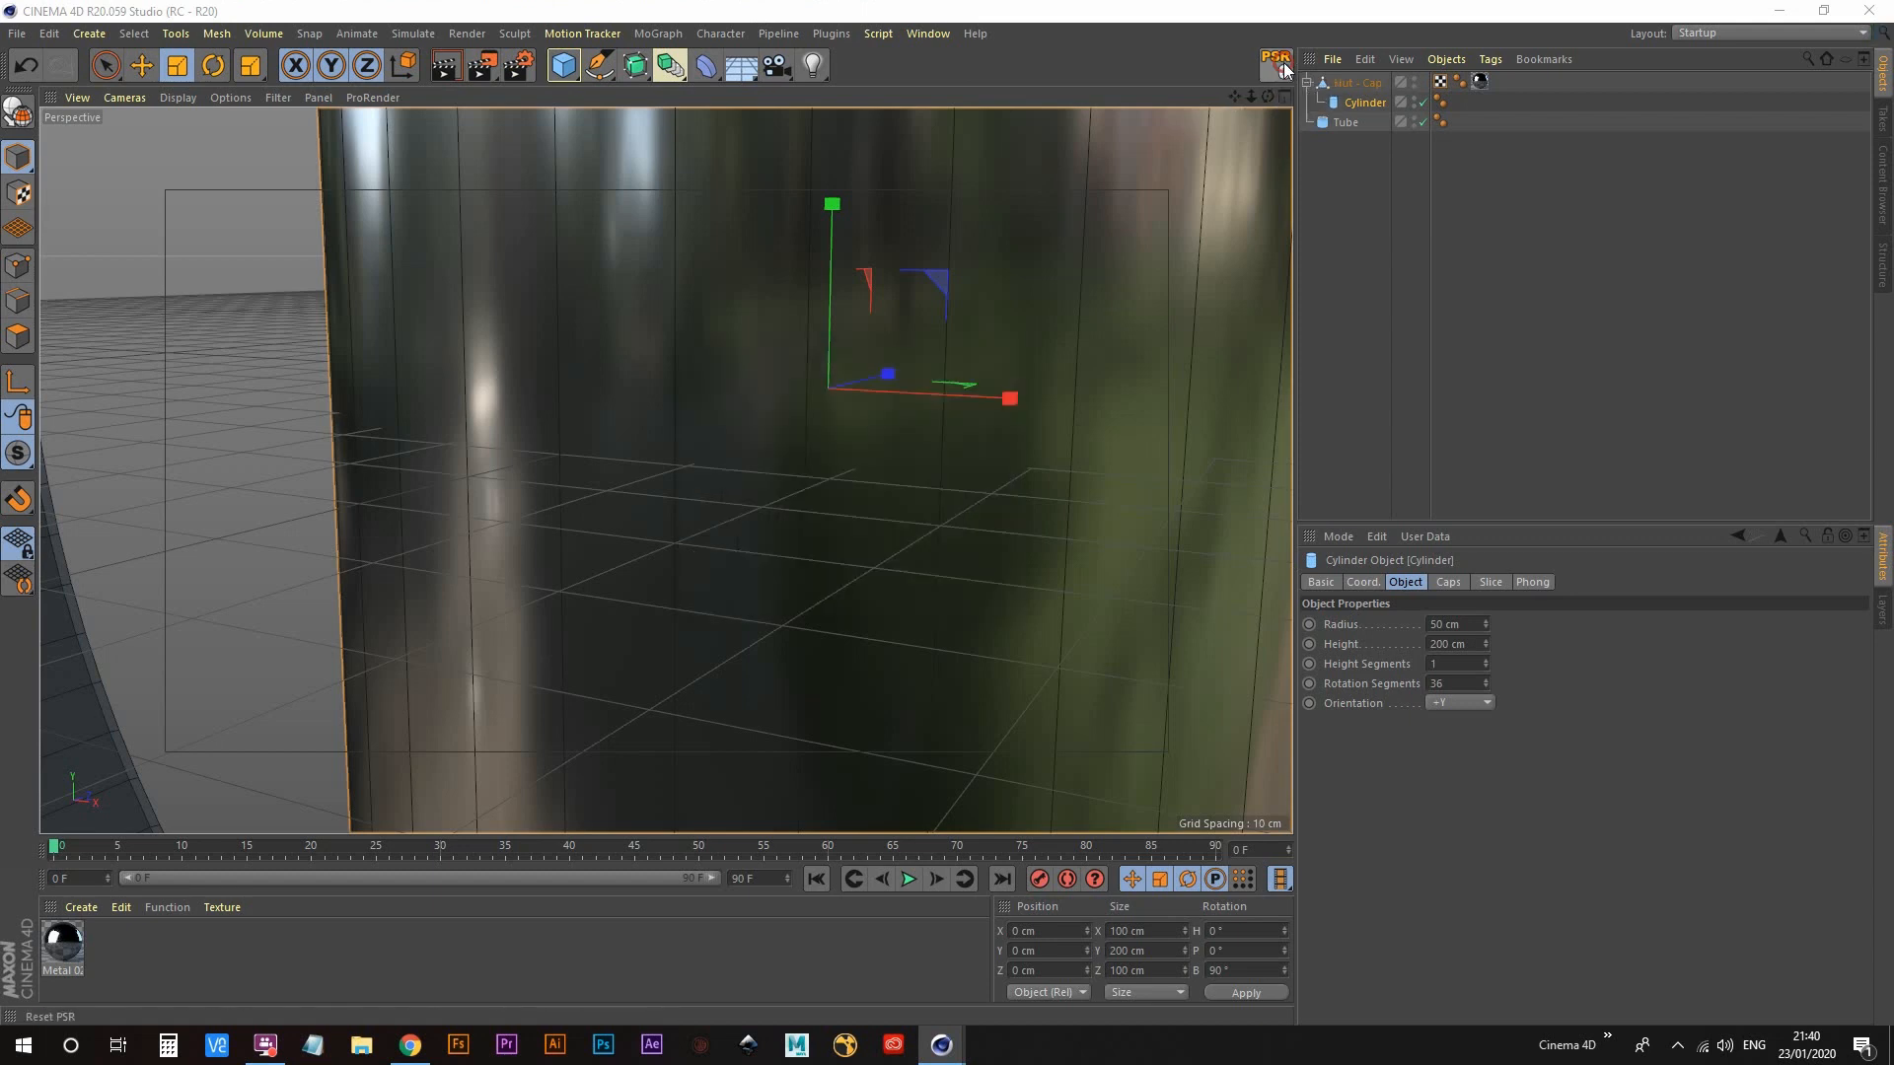
click(1280, 71)
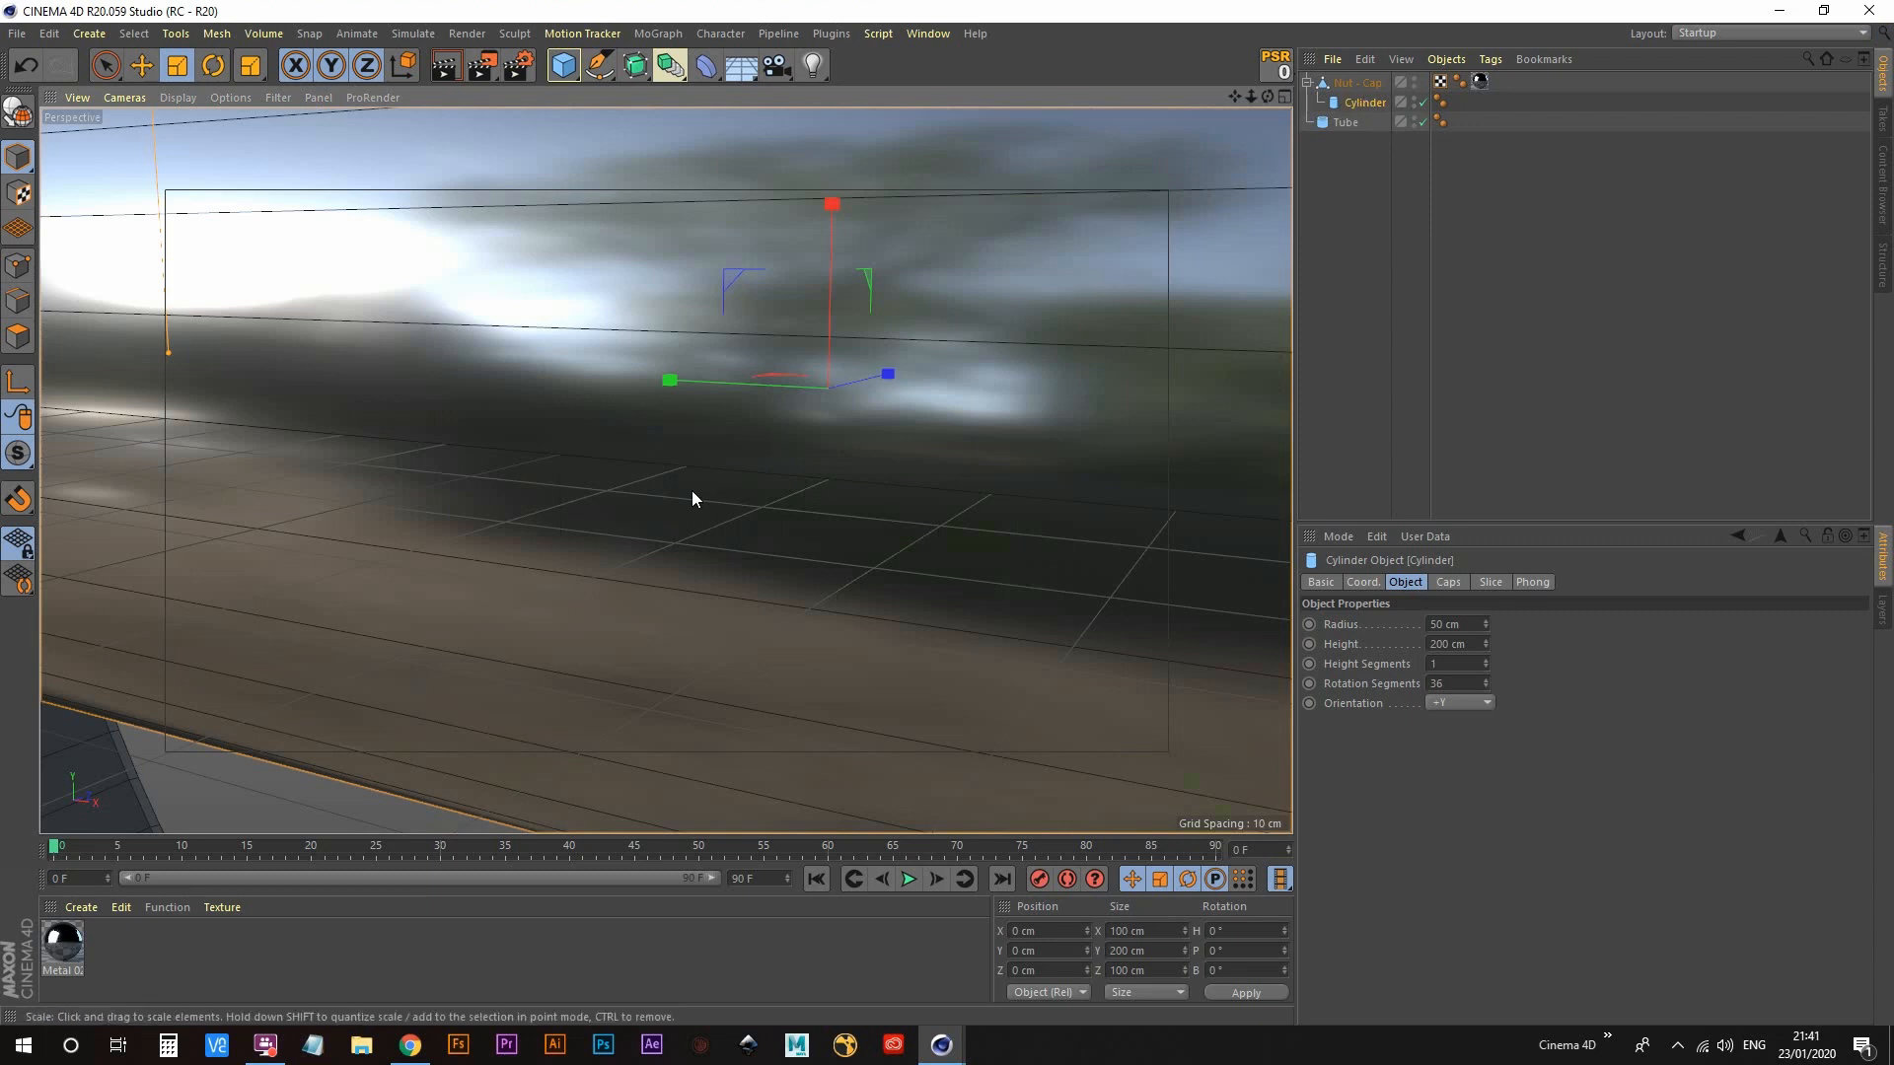
Step: Scale the cylinder down uniformly to about 8.2 × 16.4 × 8.2 cm
key(s)
alt+drag(618, 507, 719, 491)
alt+right_drag(666, 471, 674, 552)
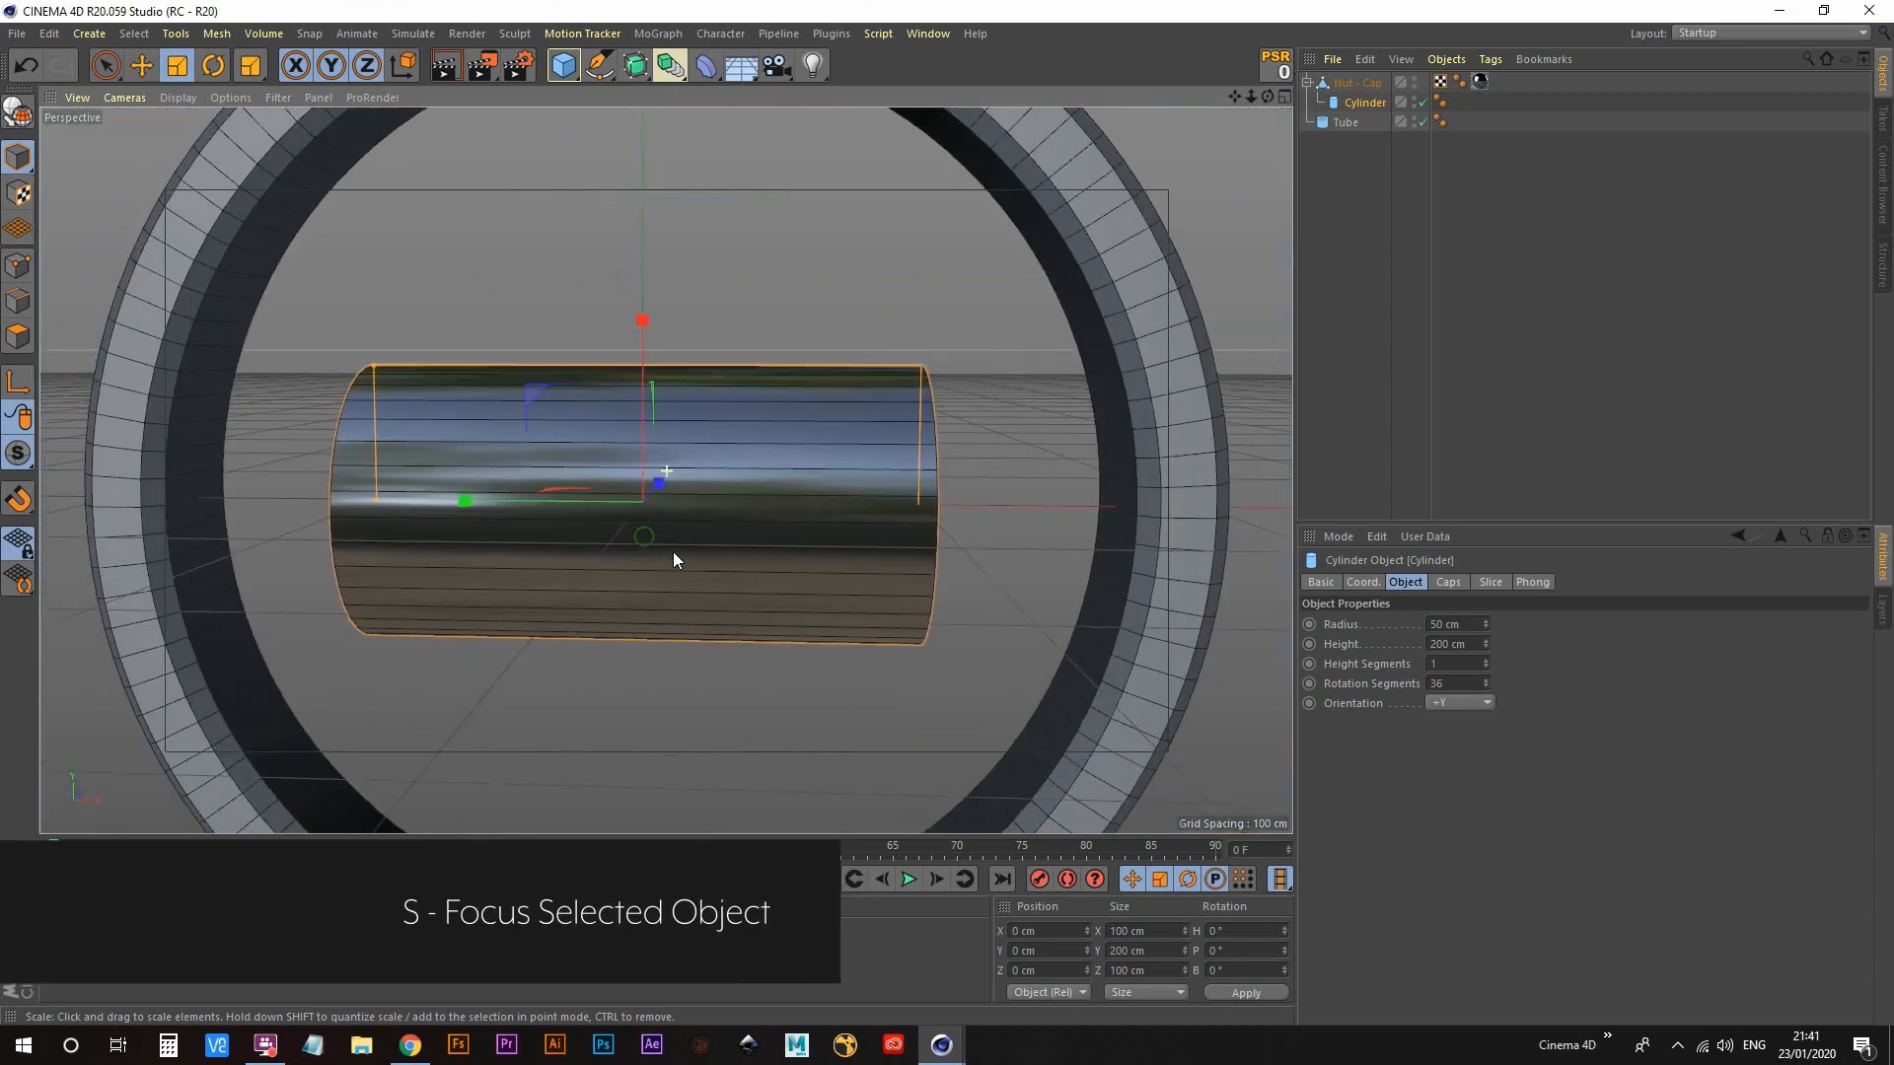
alt+drag(672, 552, 741, 556)
click(178, 65)
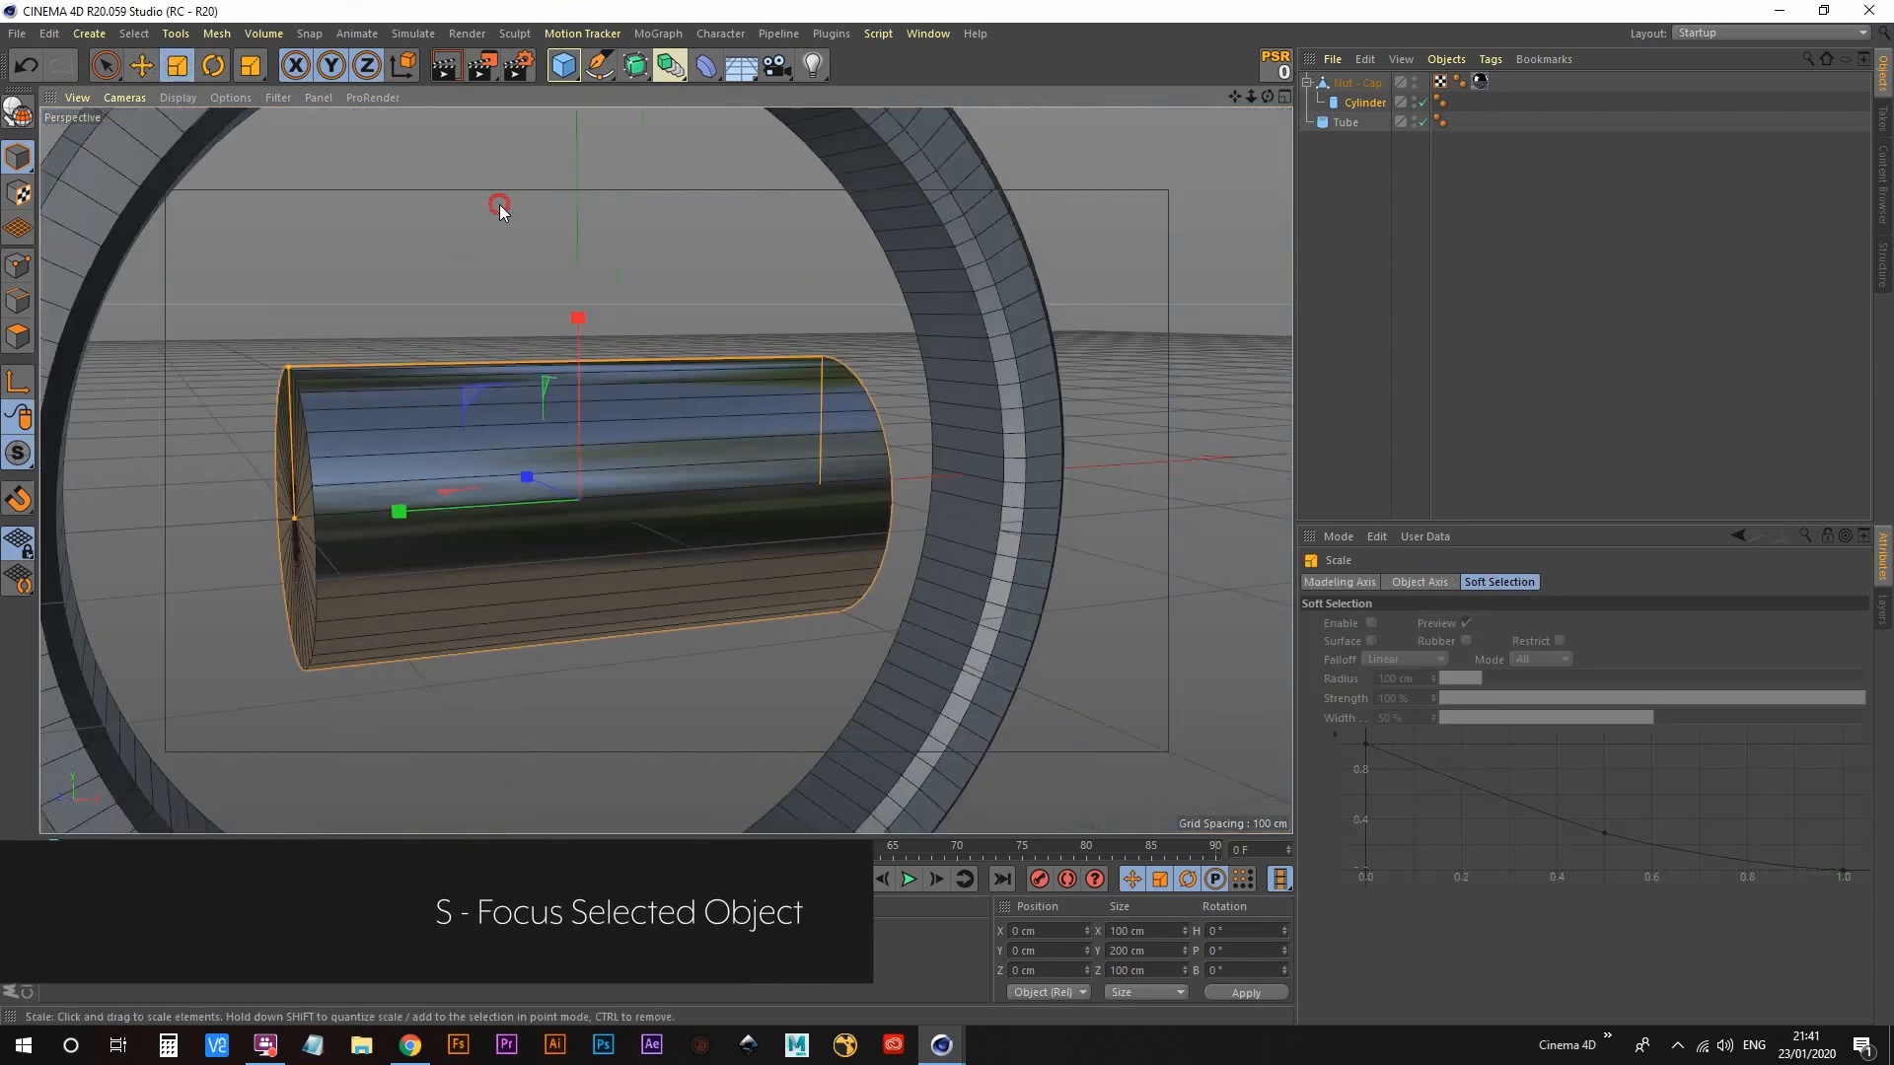
drag(500, 209, 115, 726)
Step: Frame the cylinder on the cap nut and scale it up uniformly to about 9.4 × 18.7 × 9.4 cm
key(s)
alt+drag(625, 452, 682, 351)
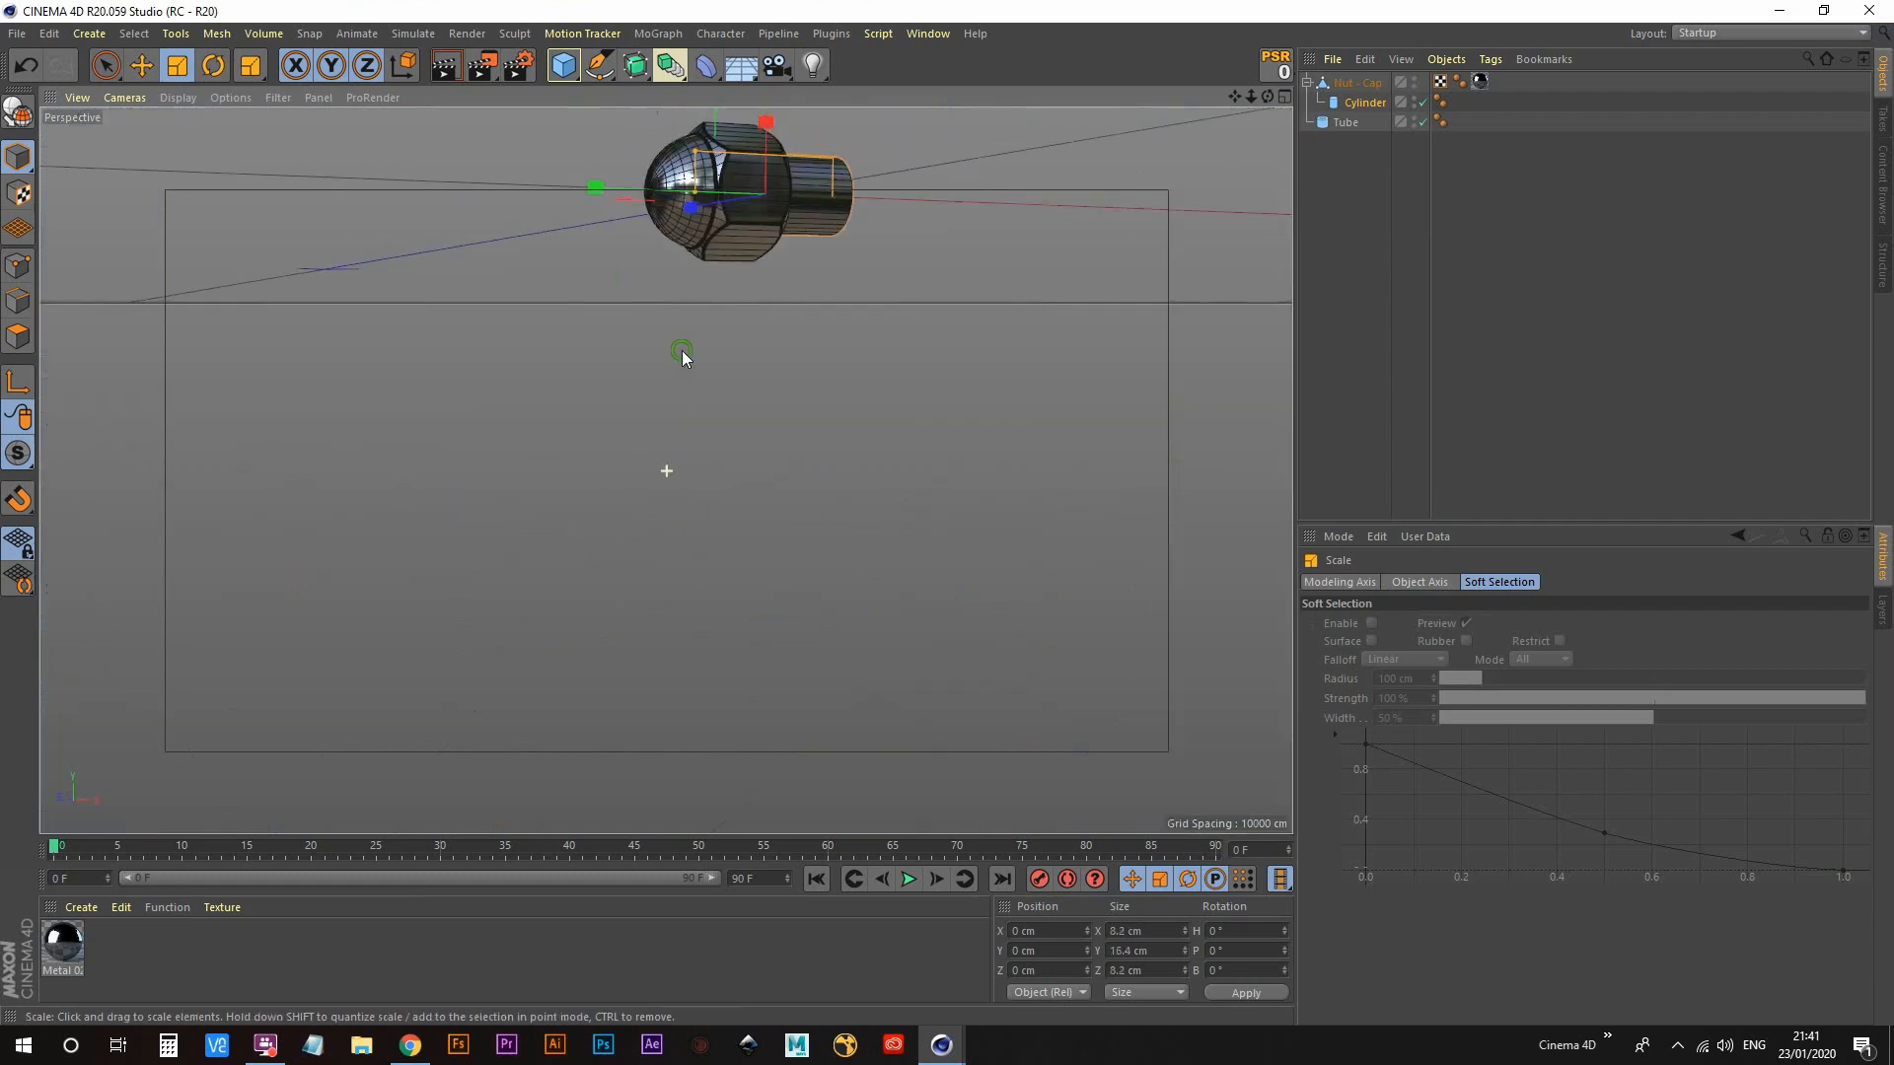
alt+middle_drag(682, 351, 584, 448)
alt+drag(537, 449, 419, 483)
alt+right_drag(583, 420, 664, 381)
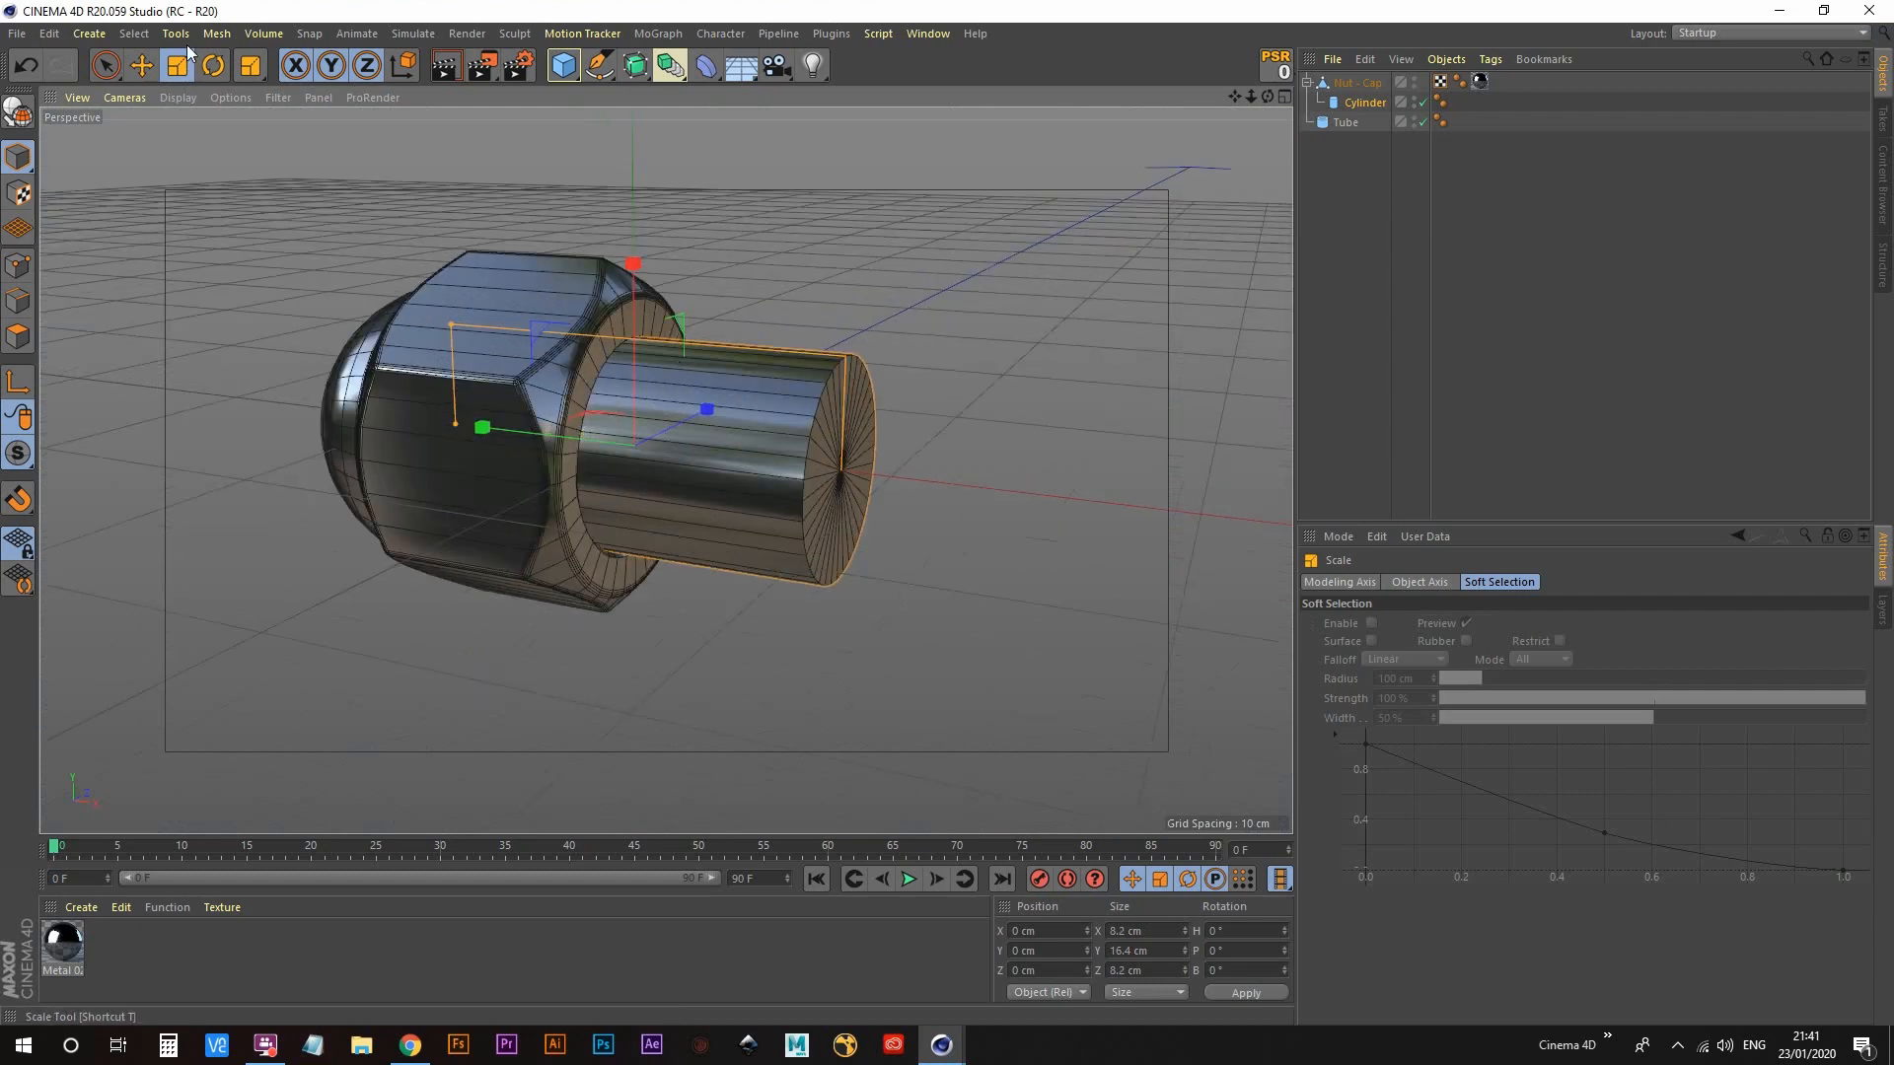
drag(238, 334, 321, 288)
Step: Examine the cap nut and its cylinder up close and in relation to the surrounding ring from several angles
alt+drag(525, 432, 812, 409)
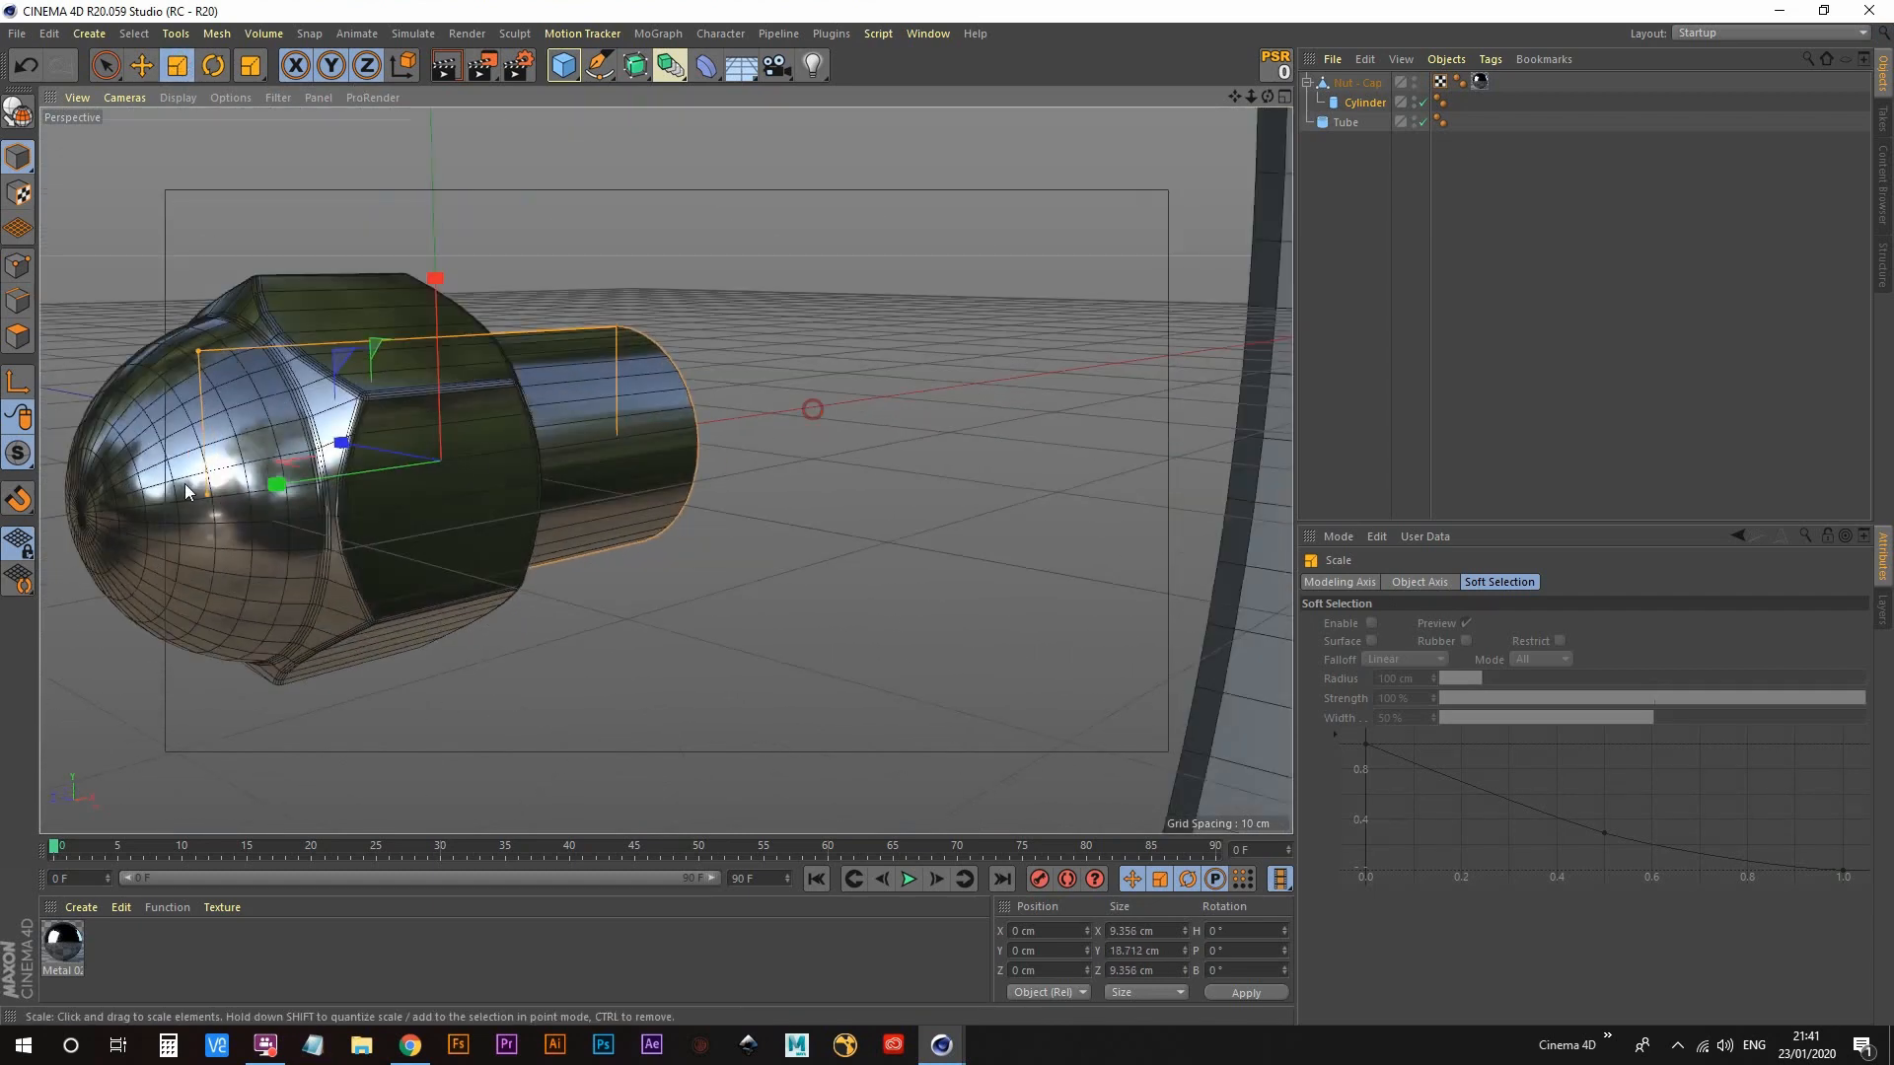
alt+middle_drag(83, 521, 304, 468)
mouse_move(359, 509)
alt+mouse_down()
mouse_move(419, 513)
mouse_move(245, 541)
mouse_move(326, 493)
alt+mouse_up()
mouse_move(532, 419)
alt+right_down()
mouse_move(327, 578)
mouse_move(195, 647)
alt+right_up()
alt+middle_drag(402, 558, 460, 600)
mouse_move(509, 533)
alt+middle_down()
mouse_move(590, 559)
mouse_move(639, 524)
alt+middle_up()
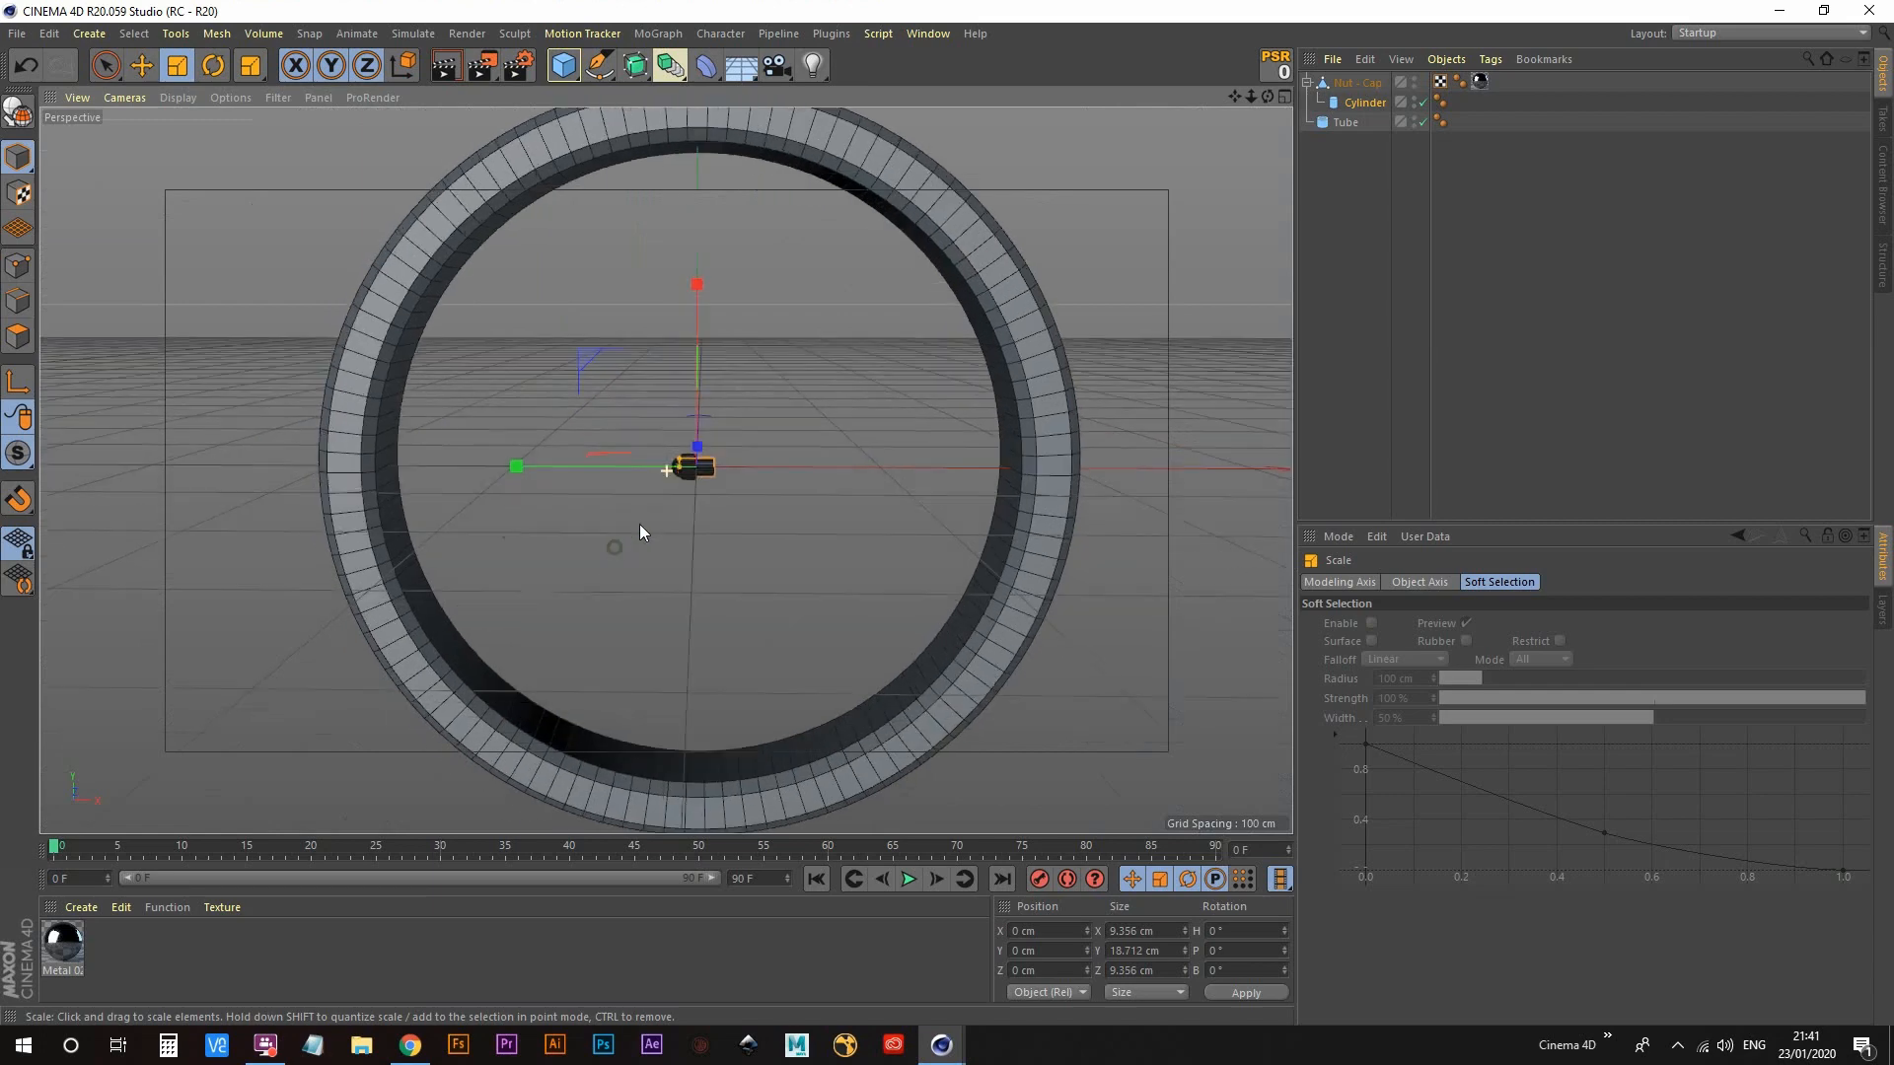
alt+drag(677, 495, 708, 468)
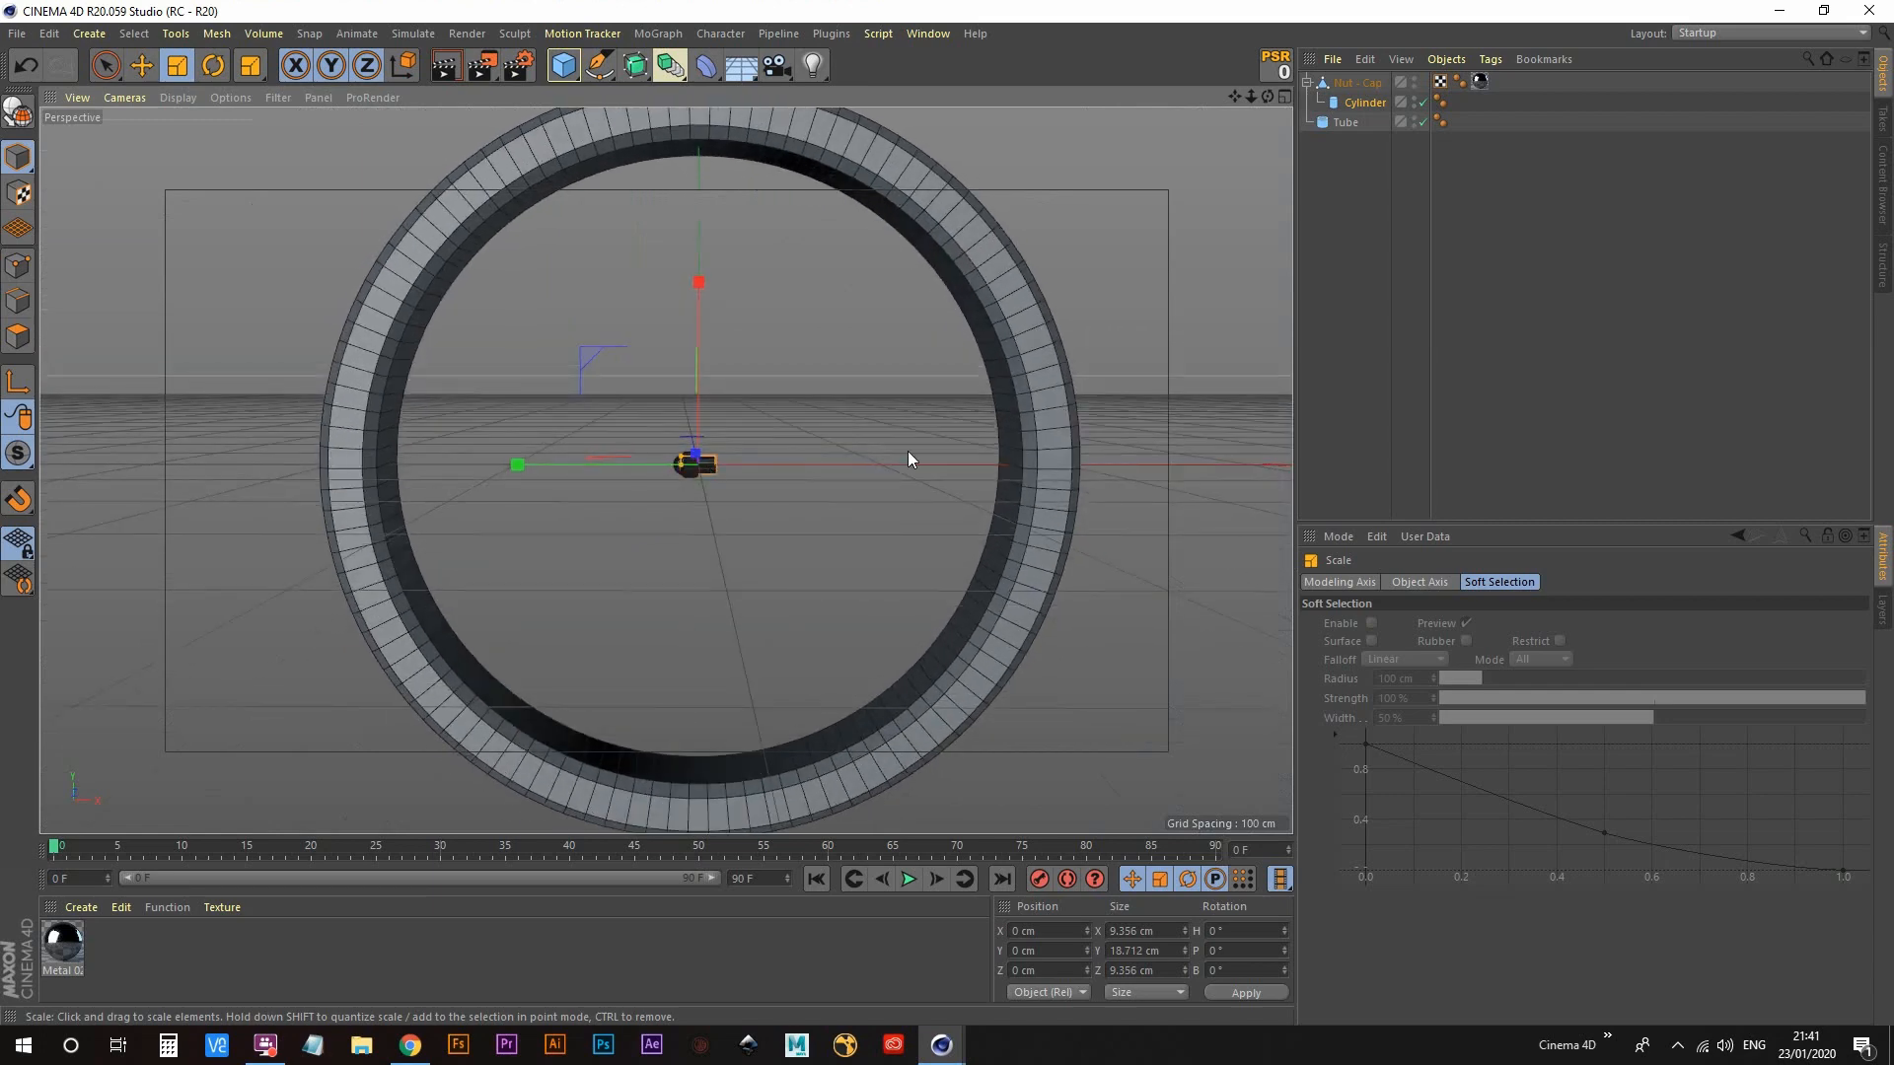
alt+drag(542, 461, 606, 519)
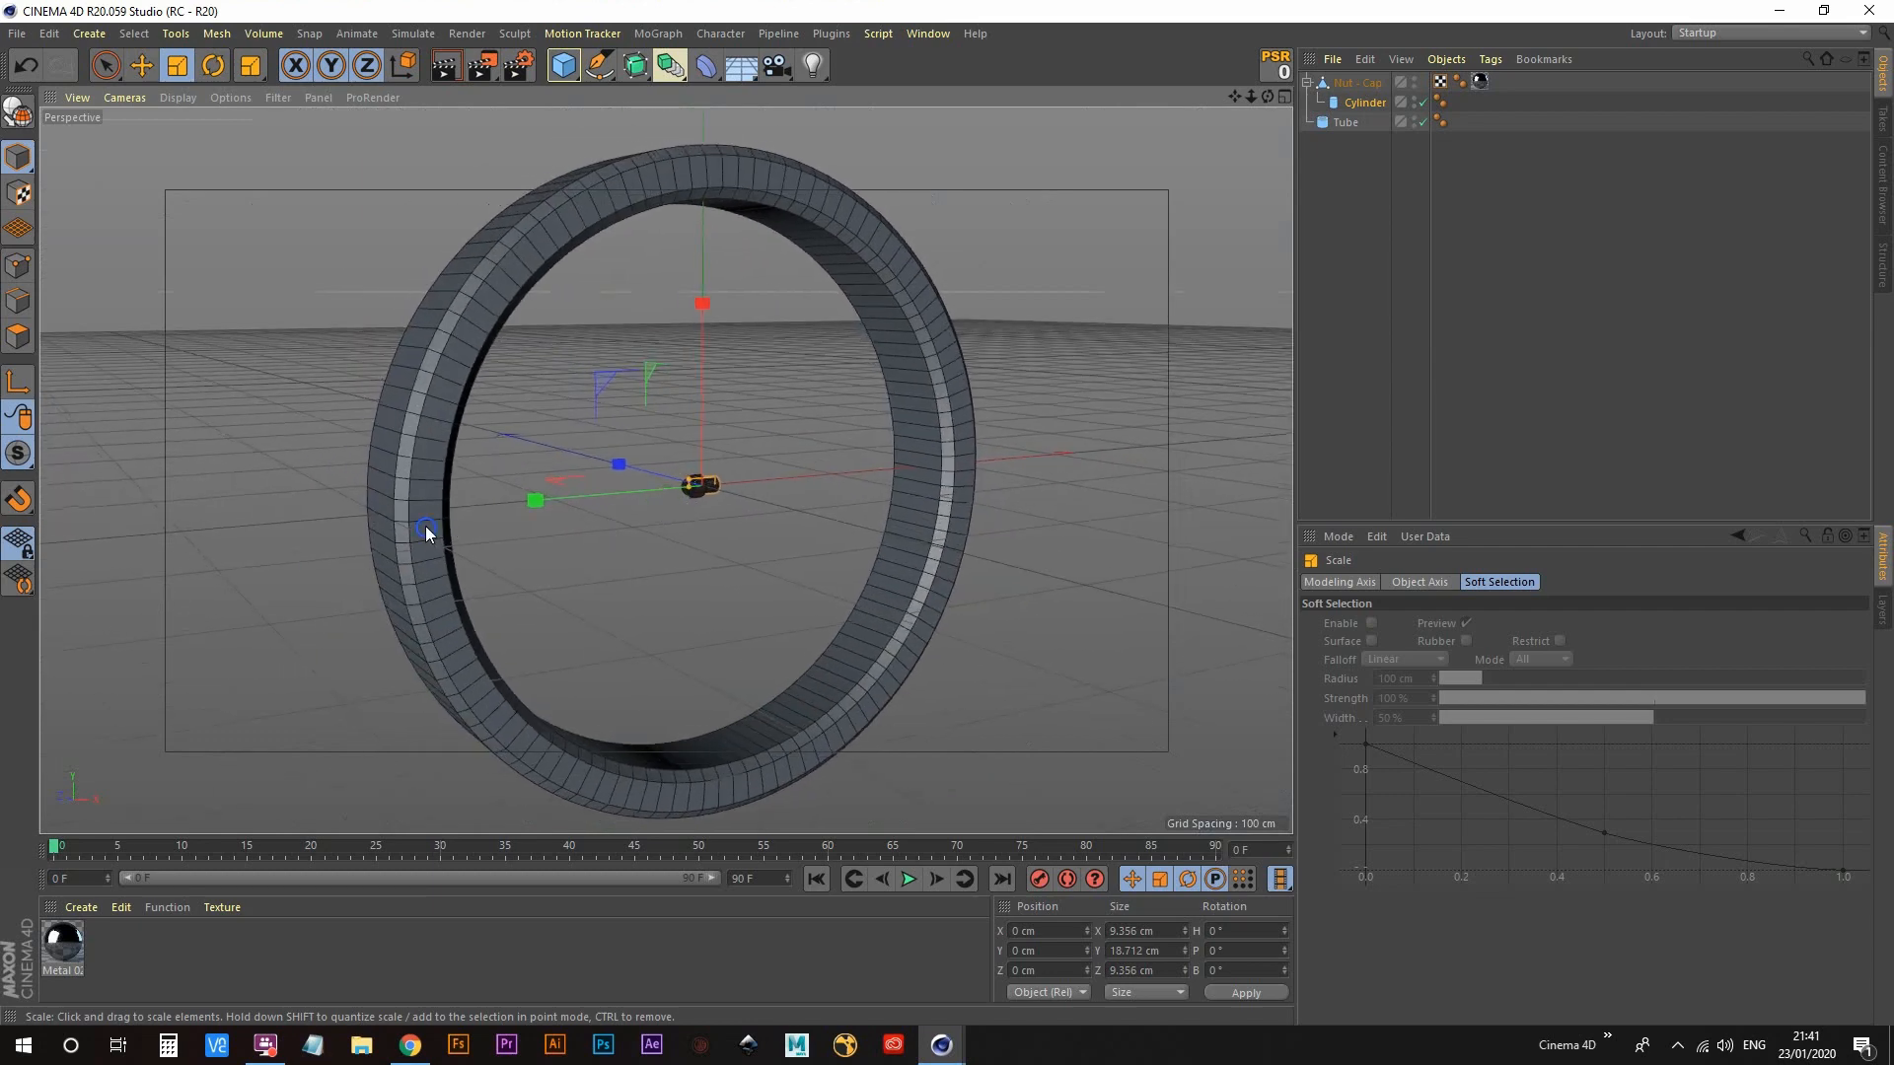
alt+right_drag(426, 527, 518, 397)
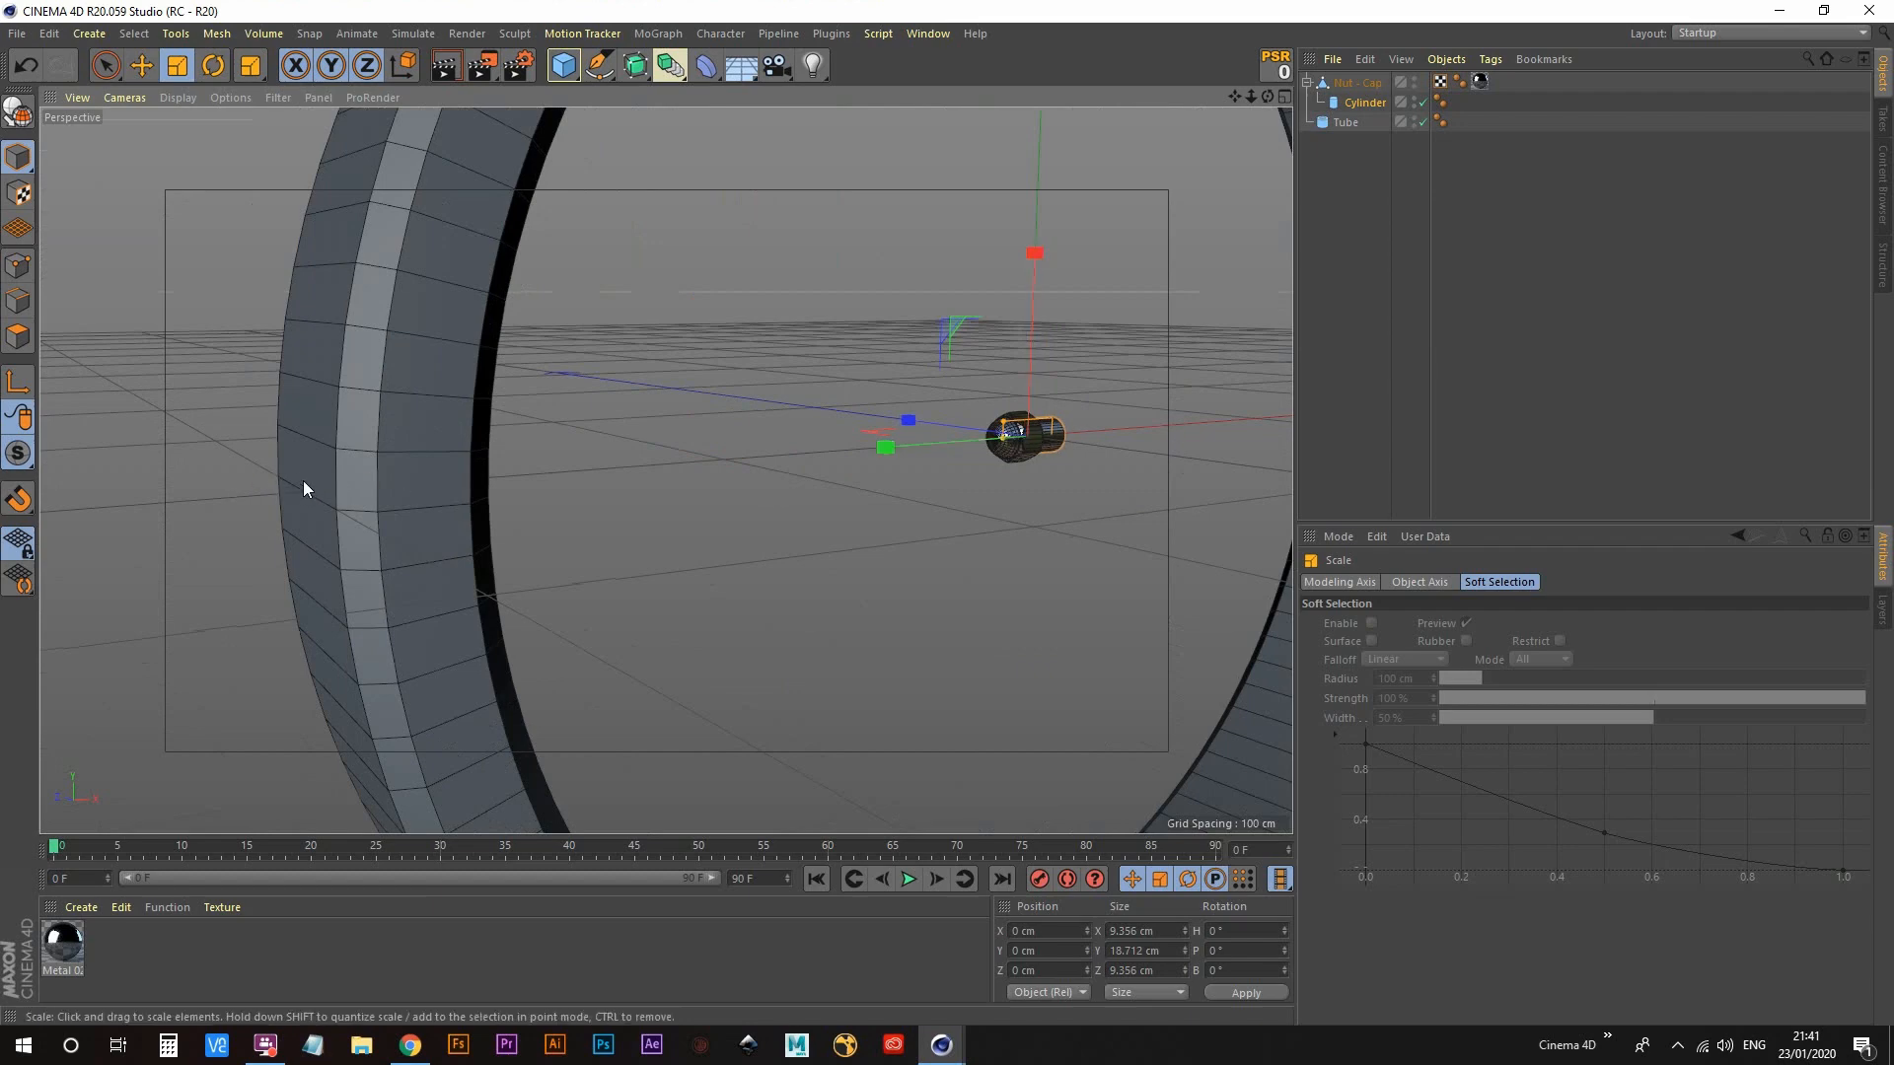
mouse_move(614, 488)
alt+mouse_down()
mouse_move(503, 528)
mouse_move(693, 503)
mouse_move(556, 477)
mouse_move(529, 442)
mouse_move(542, 489)
mouse_move(644, 510)
alt+mouse_up()
Step: Merge the Nut - Cap object and its child cylinder into a single object with Connect Objects + Delete
click(1344, 169)
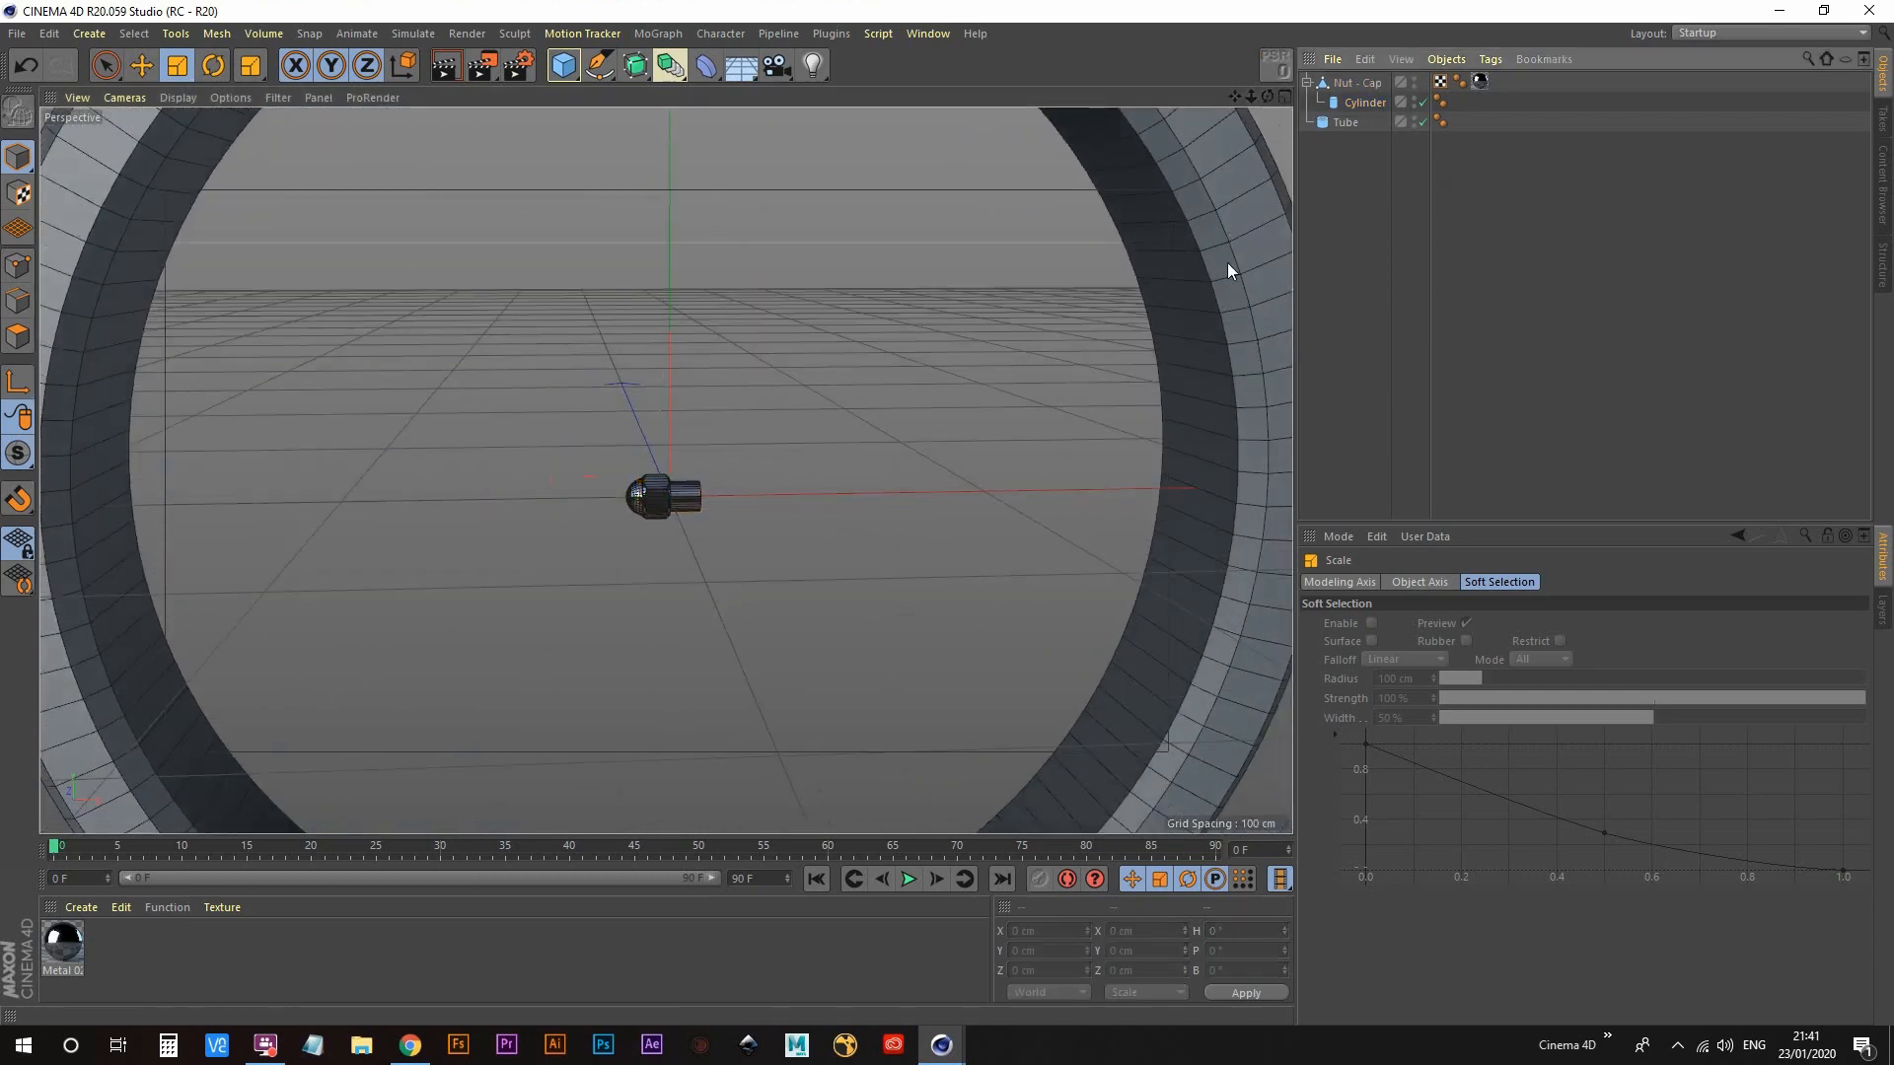
middle_click(1351, 85)
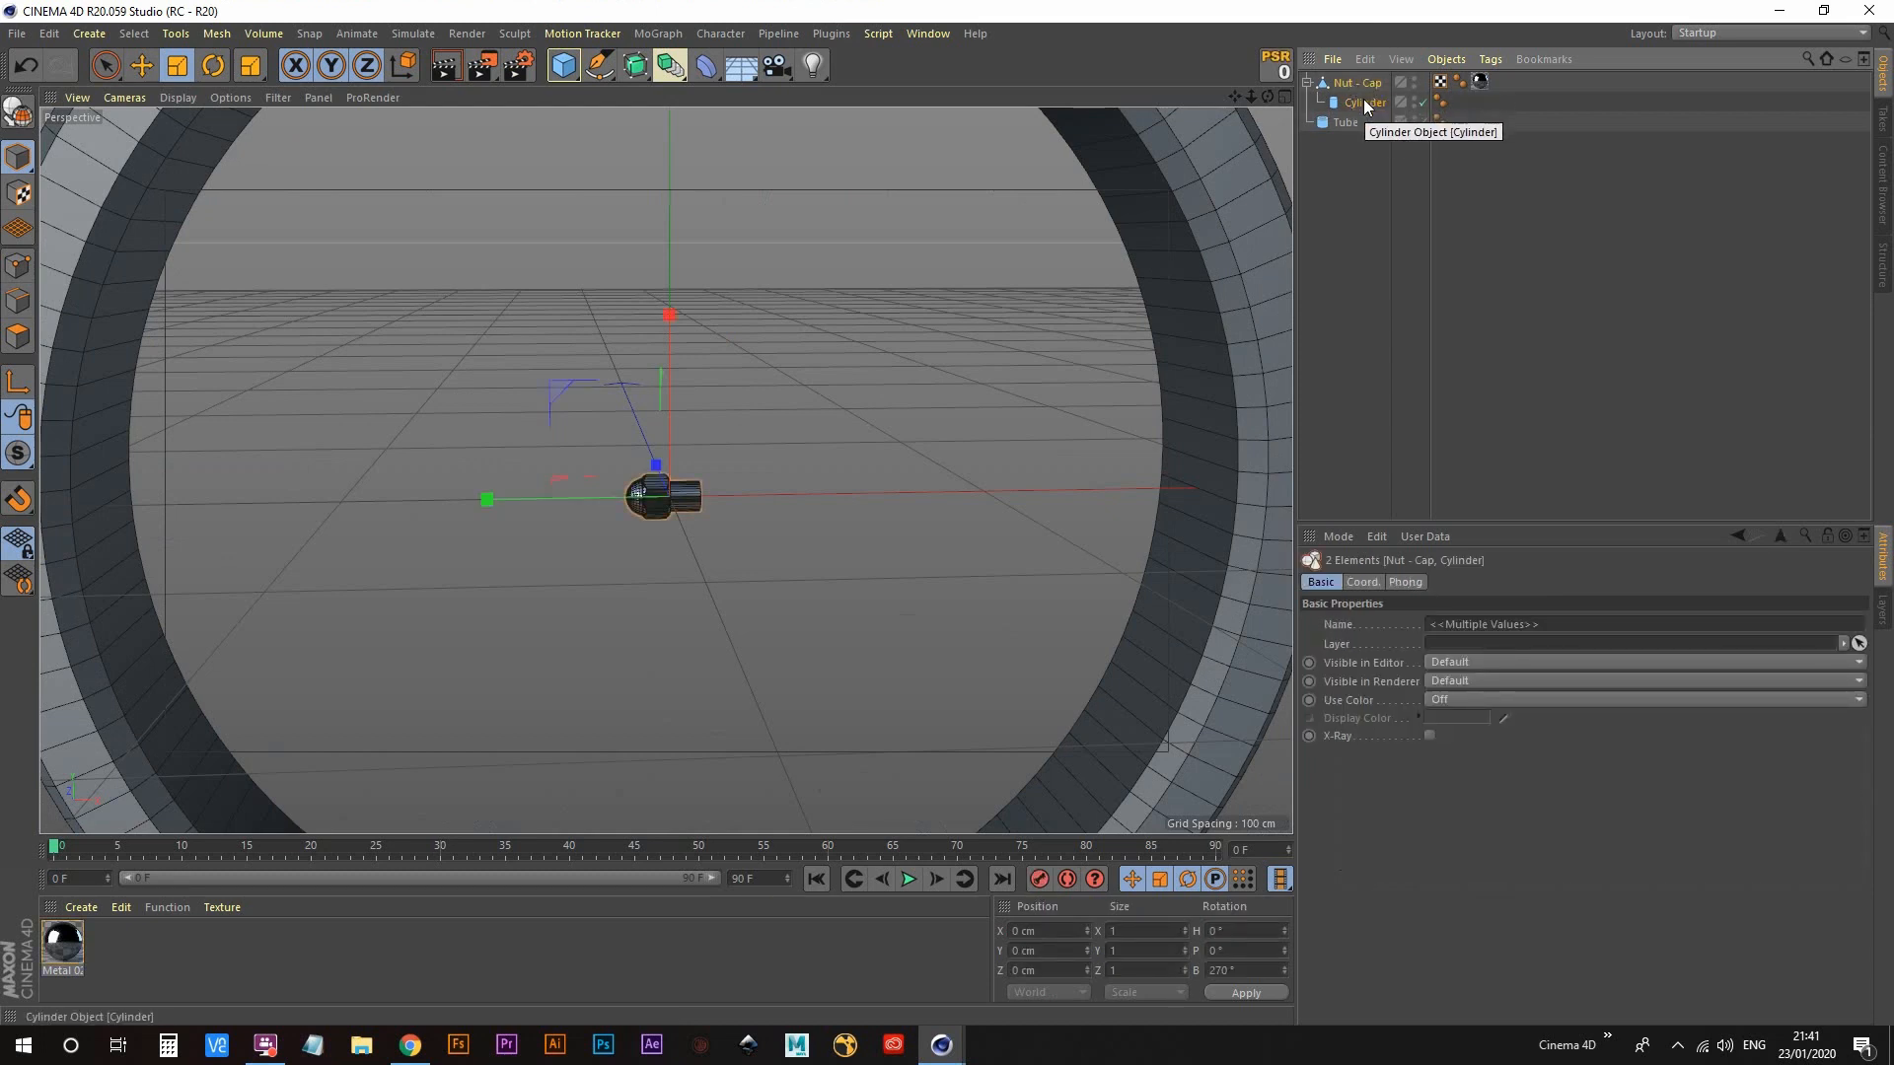
right_click(1353, 85)
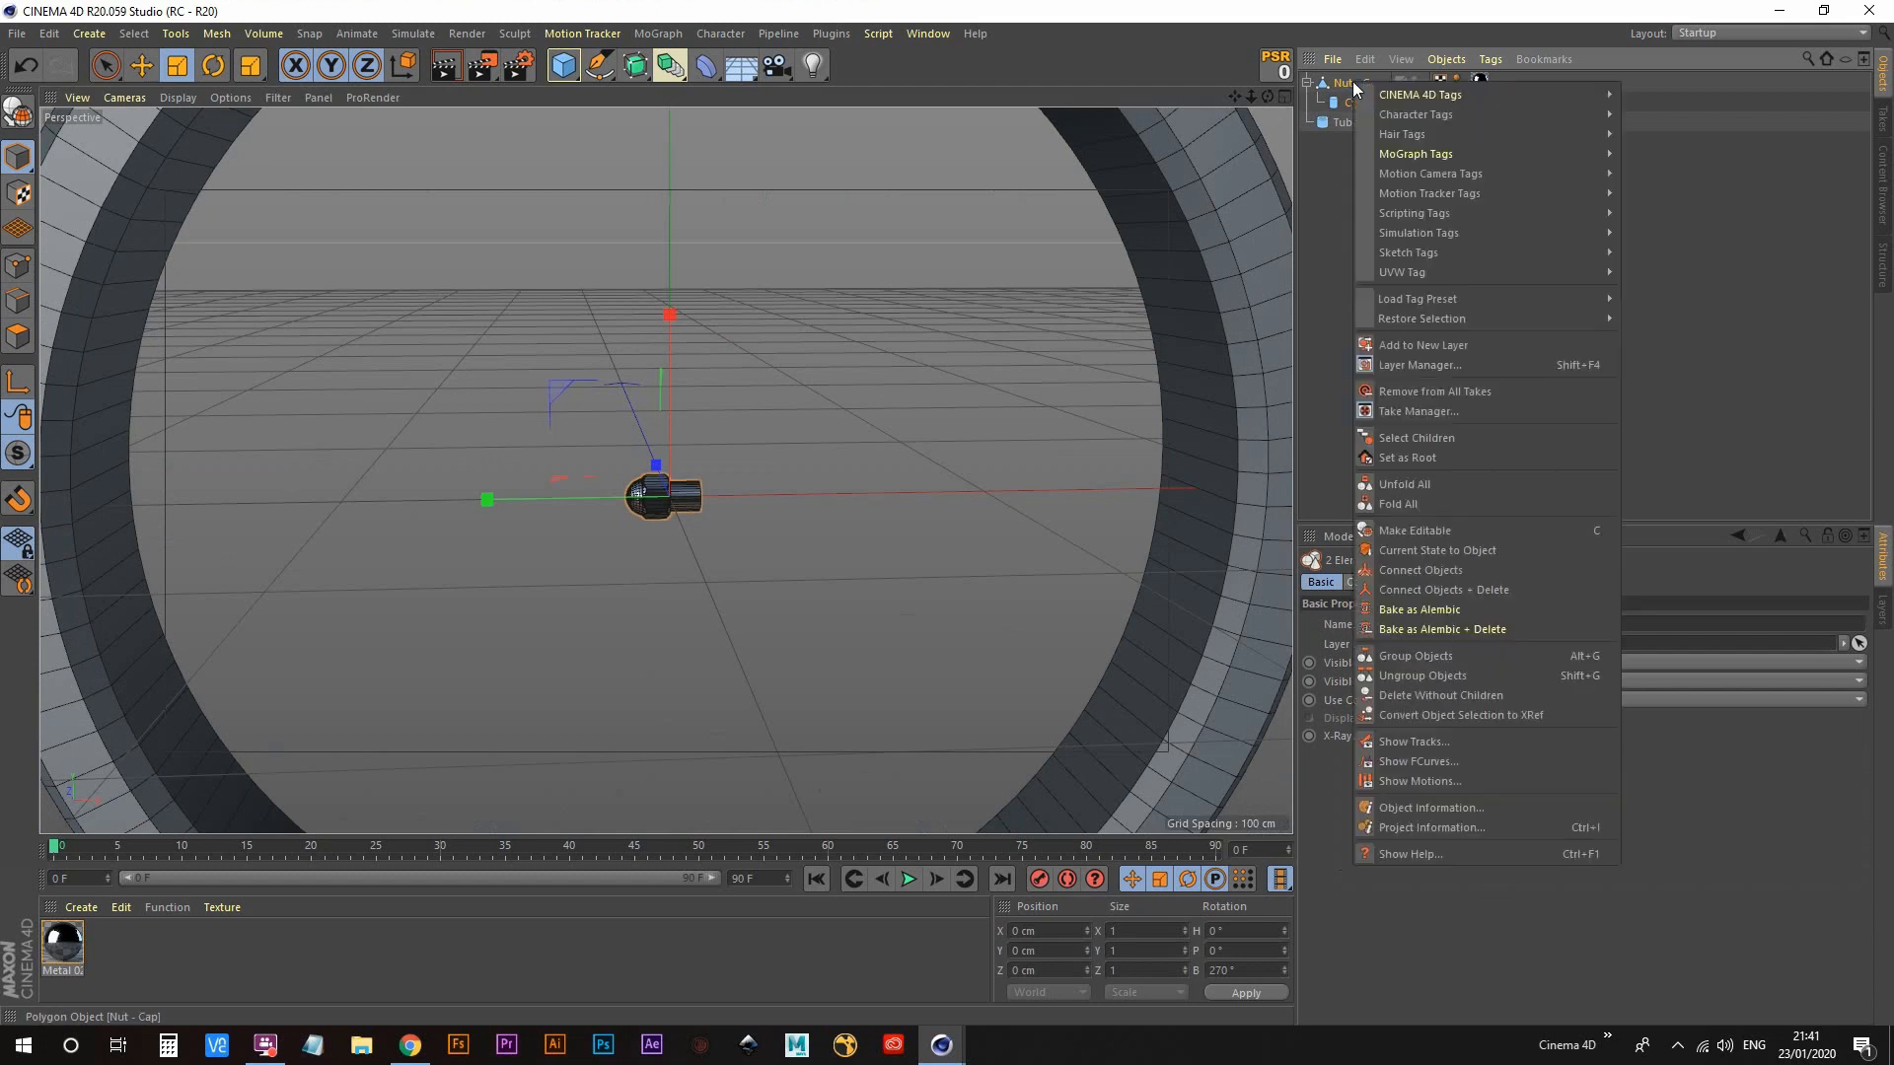
click(1452, 587)
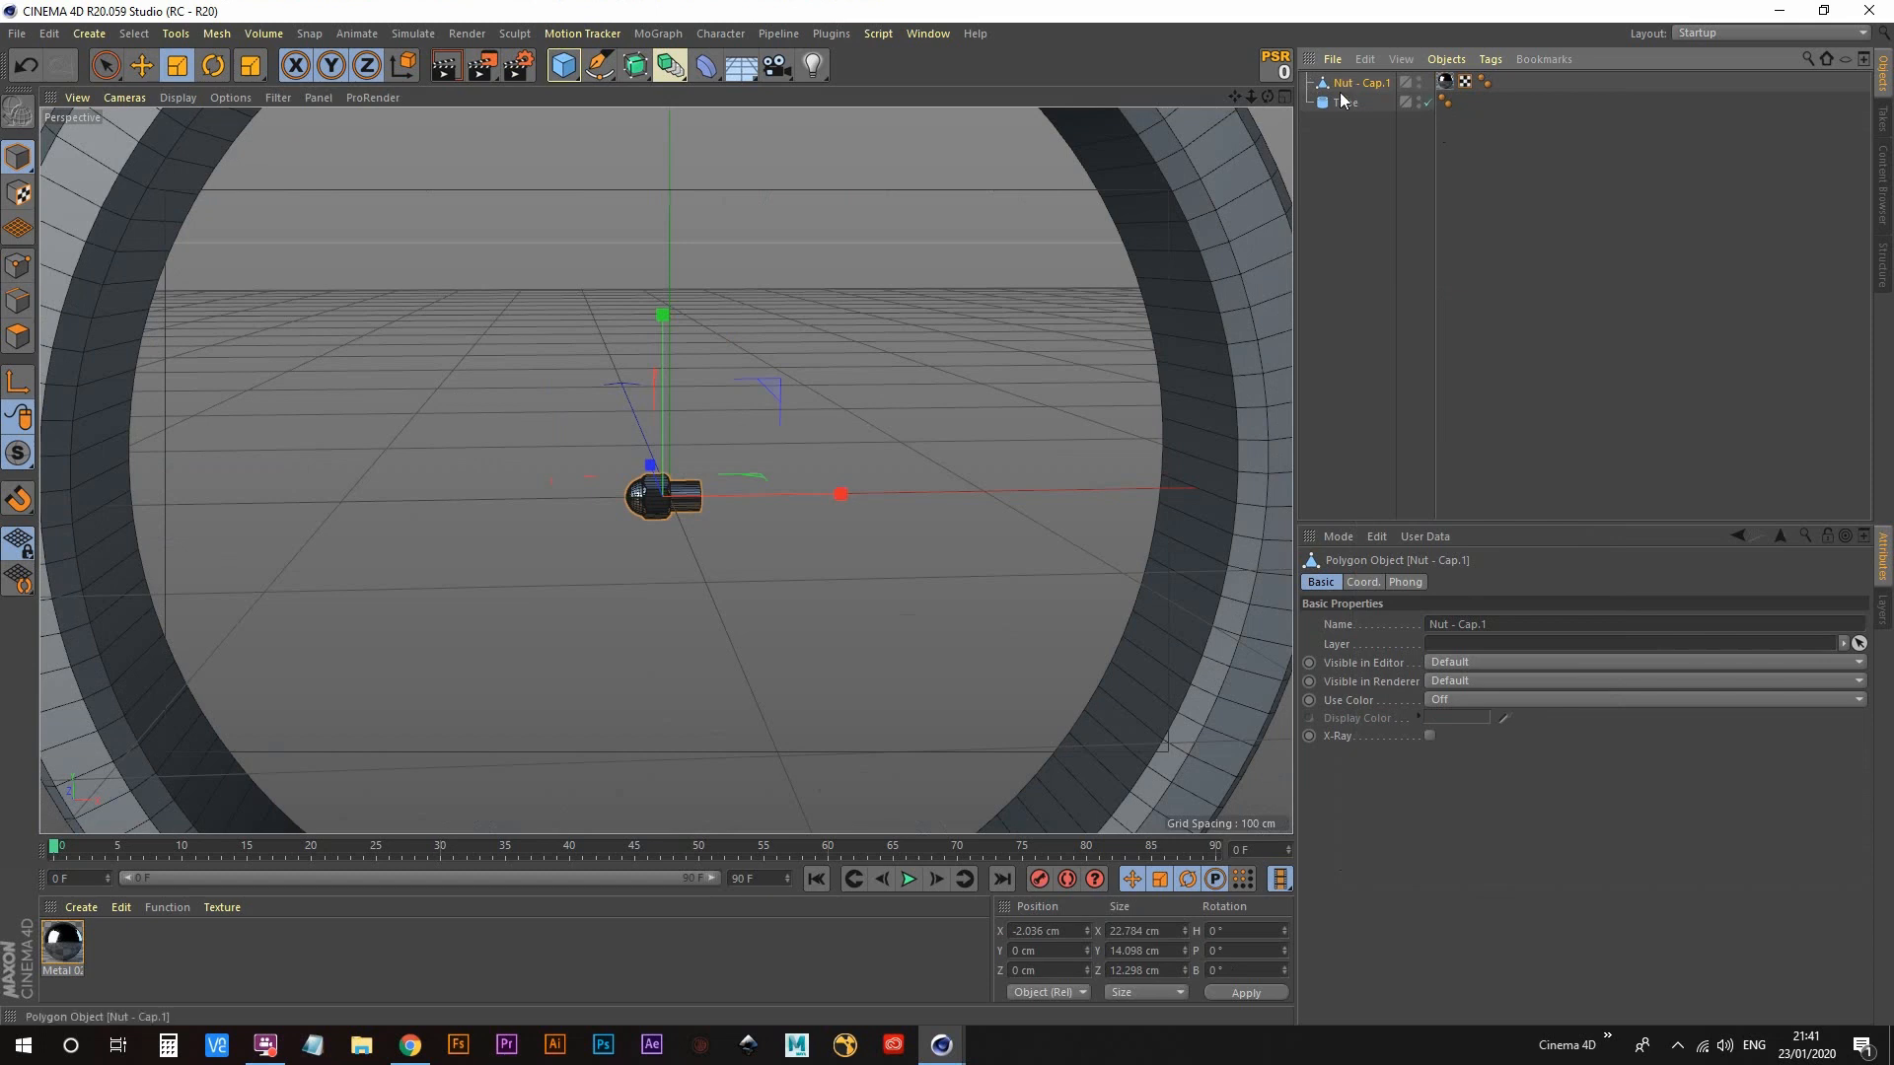
Step: Remove the Metal 02 texture tag from the merged cap nut
click(1445, 81)
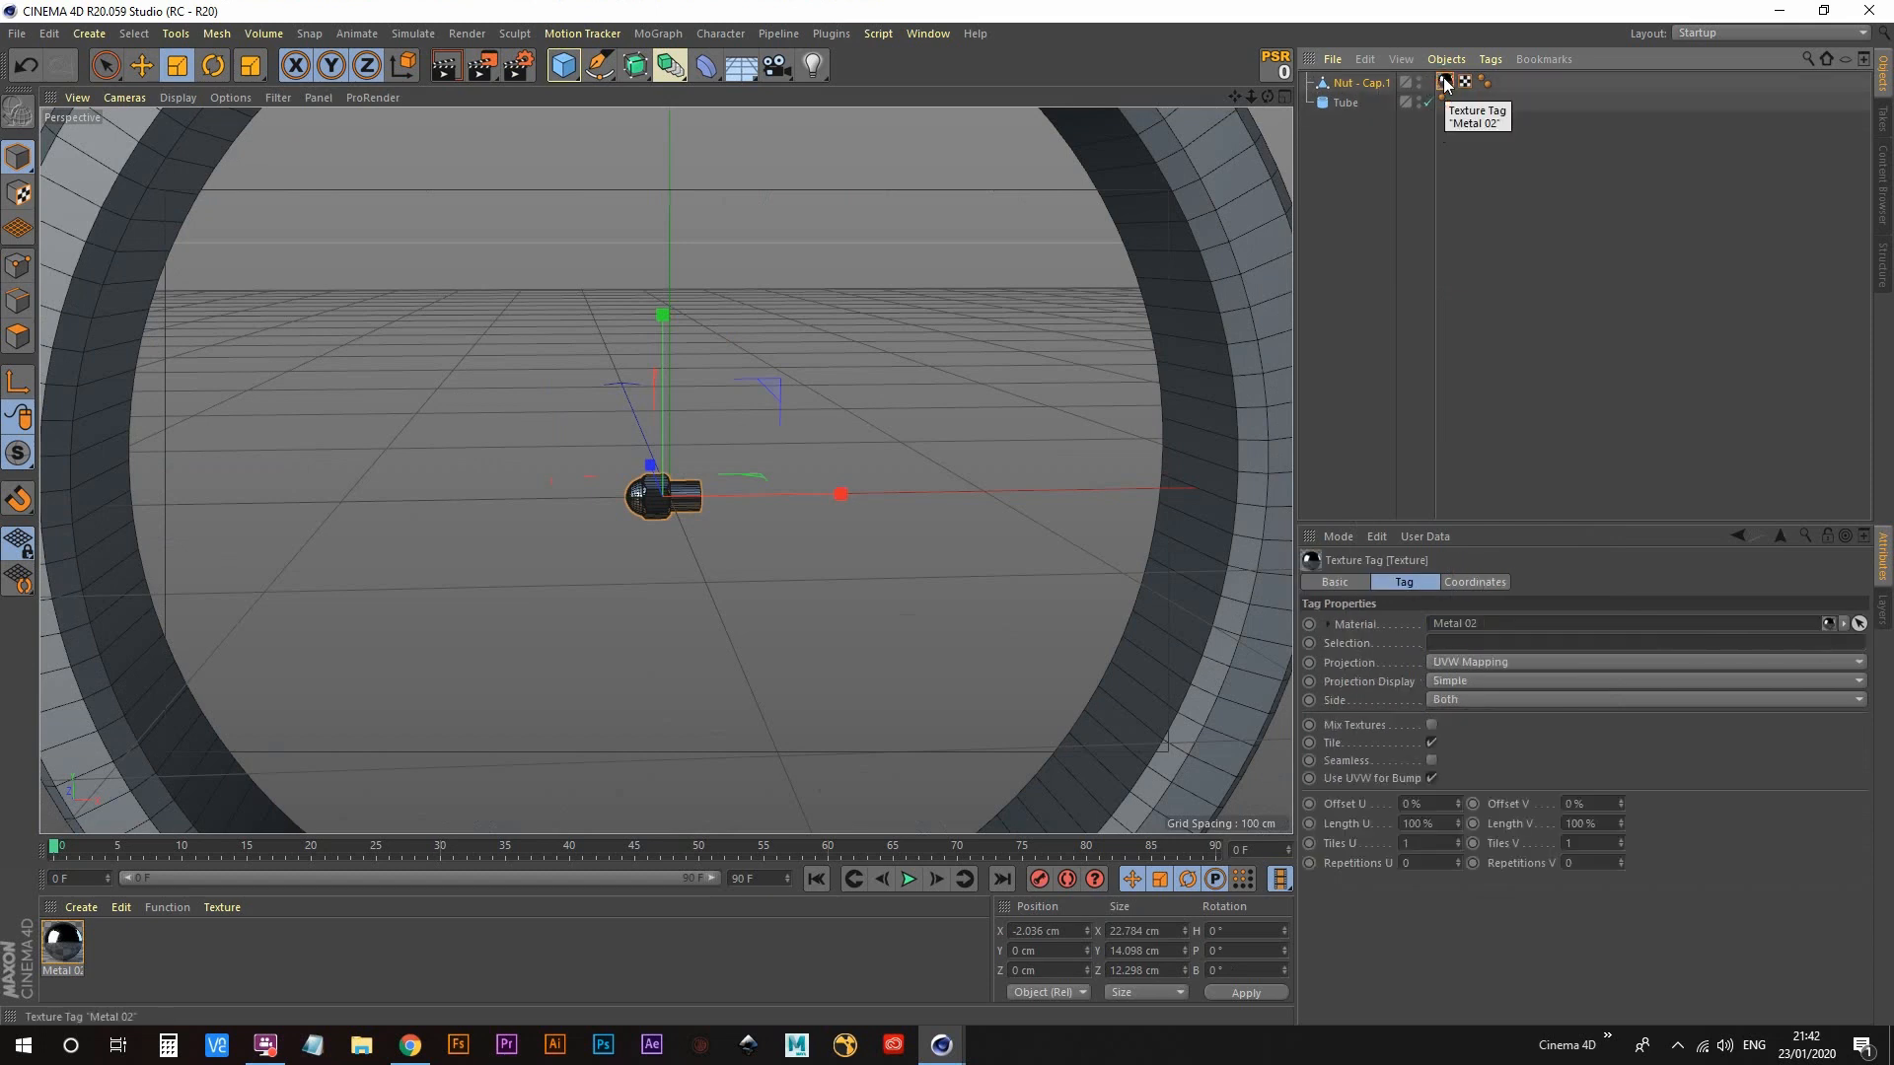
key(Delete)
alt+drag(588, 504, 743, 524)
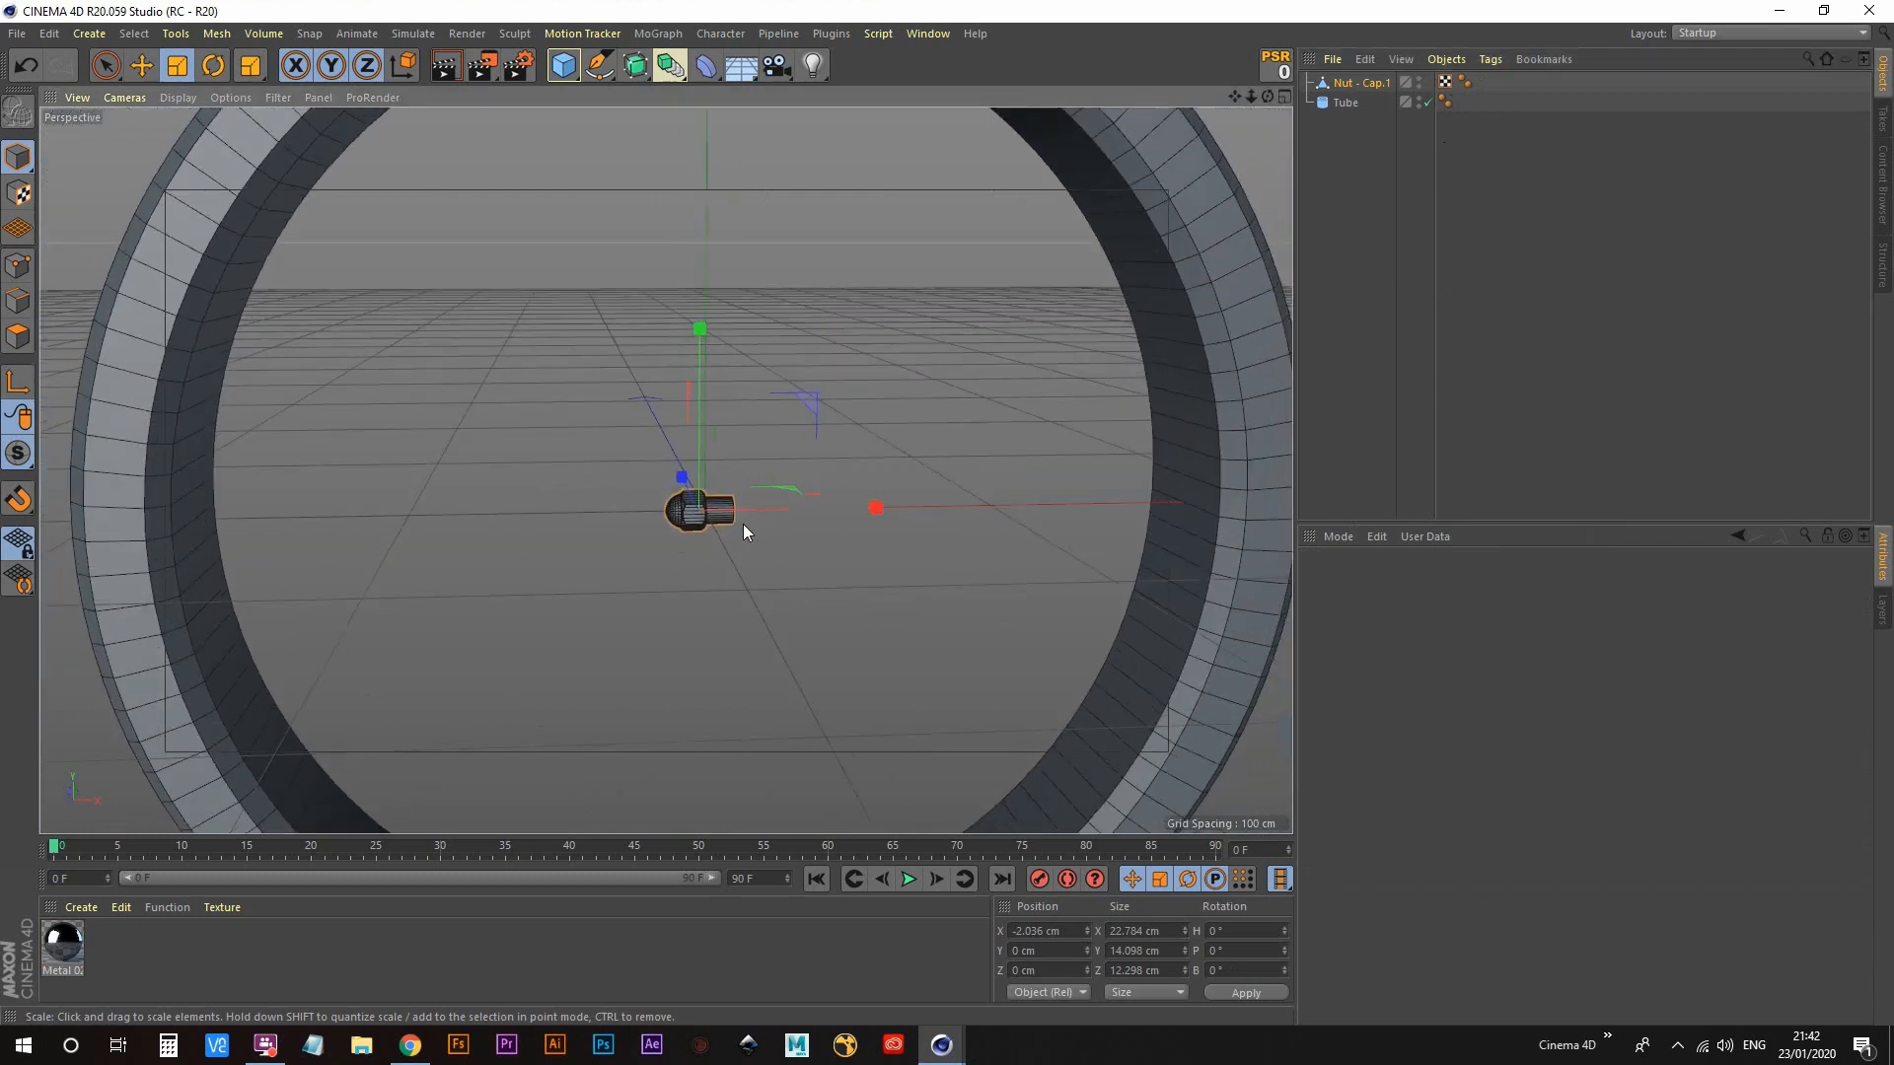
Step: Create a Mograph Cloner and make the merged cap nut its child
click(1359, 81)
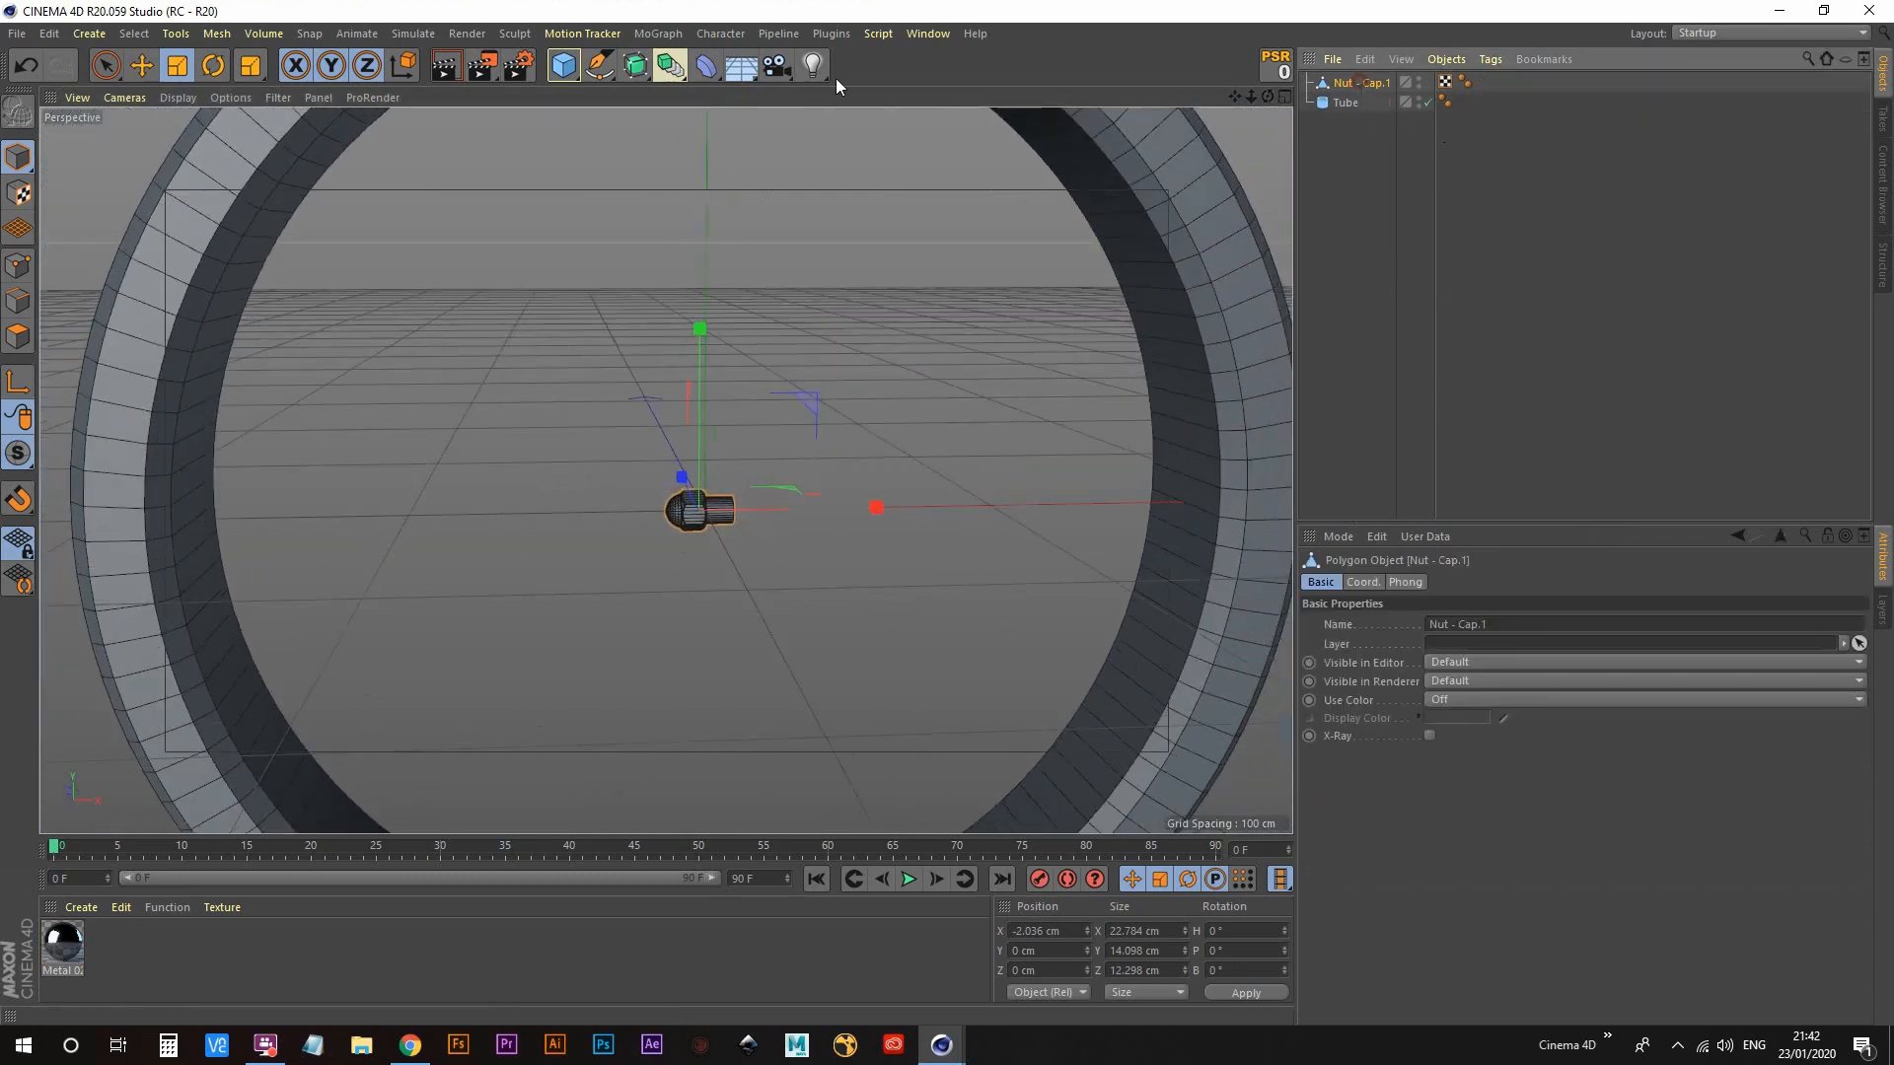
click(658, 32)
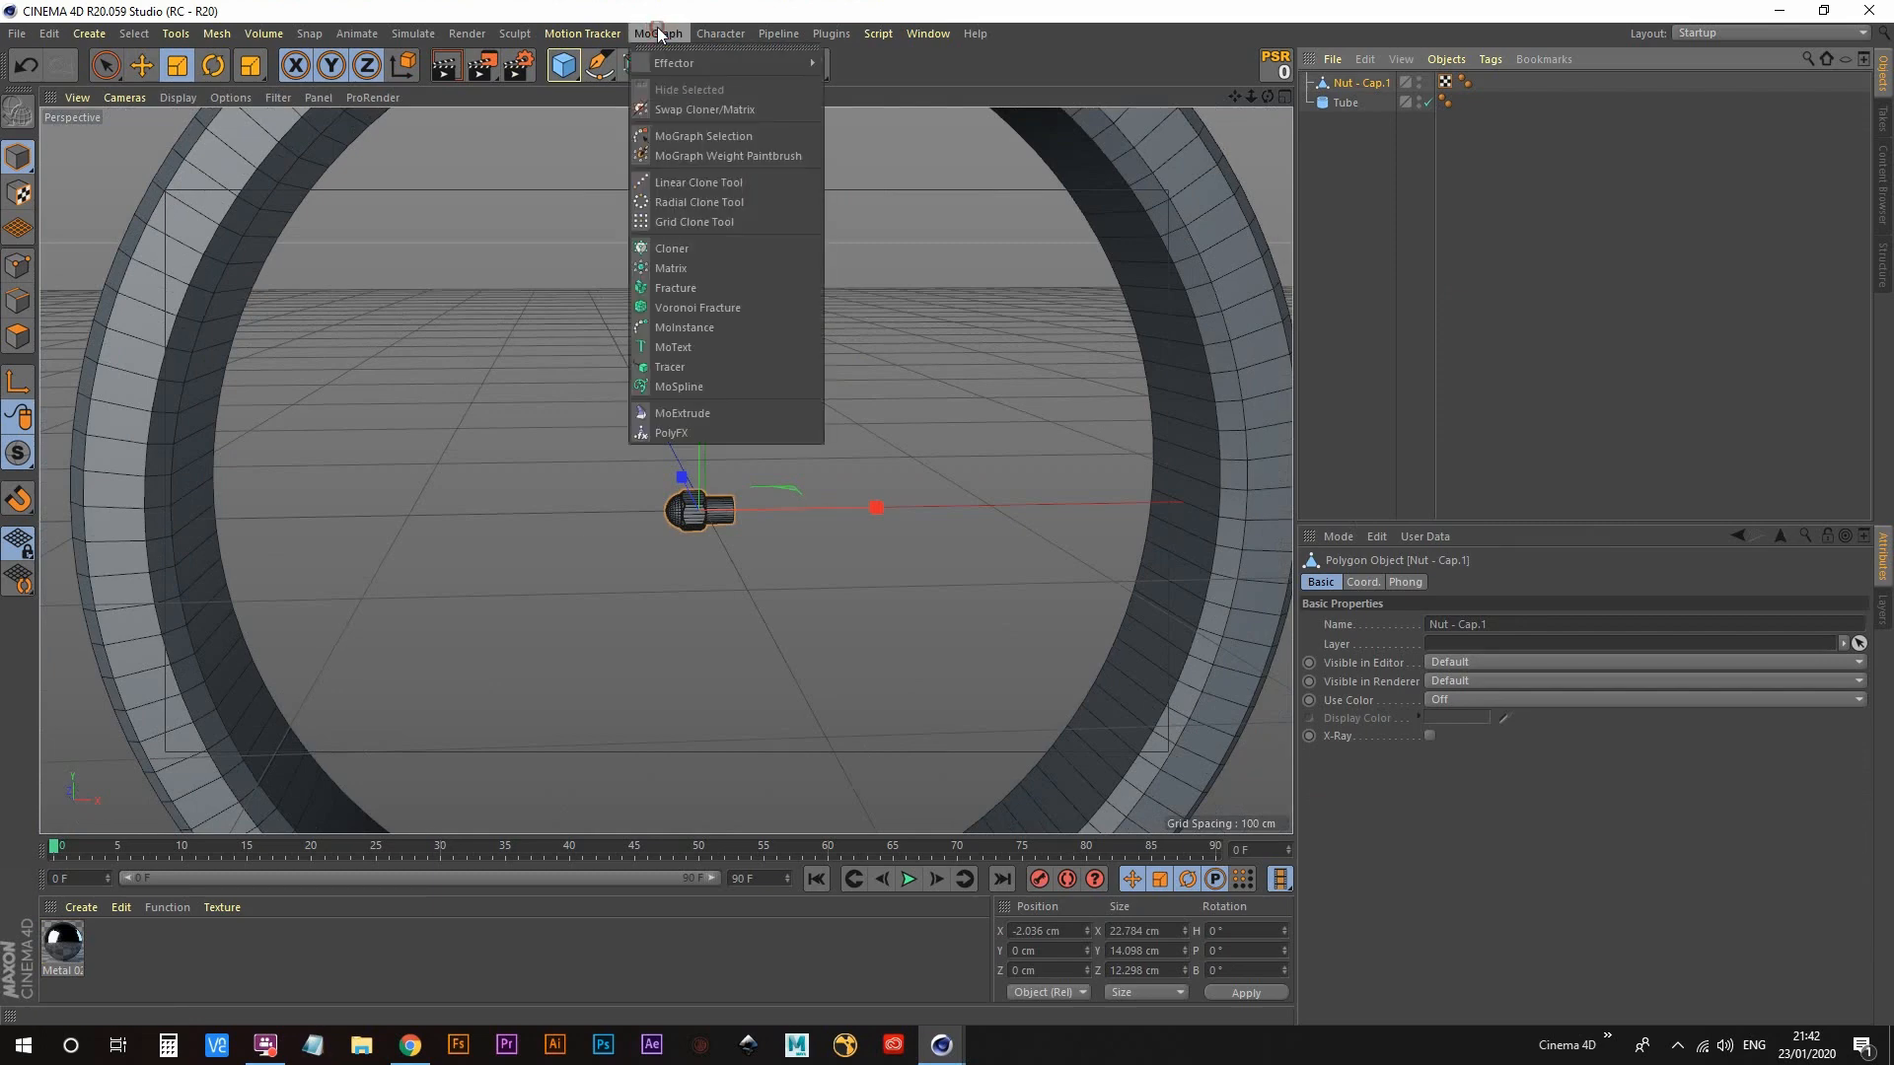
click(681, 247)
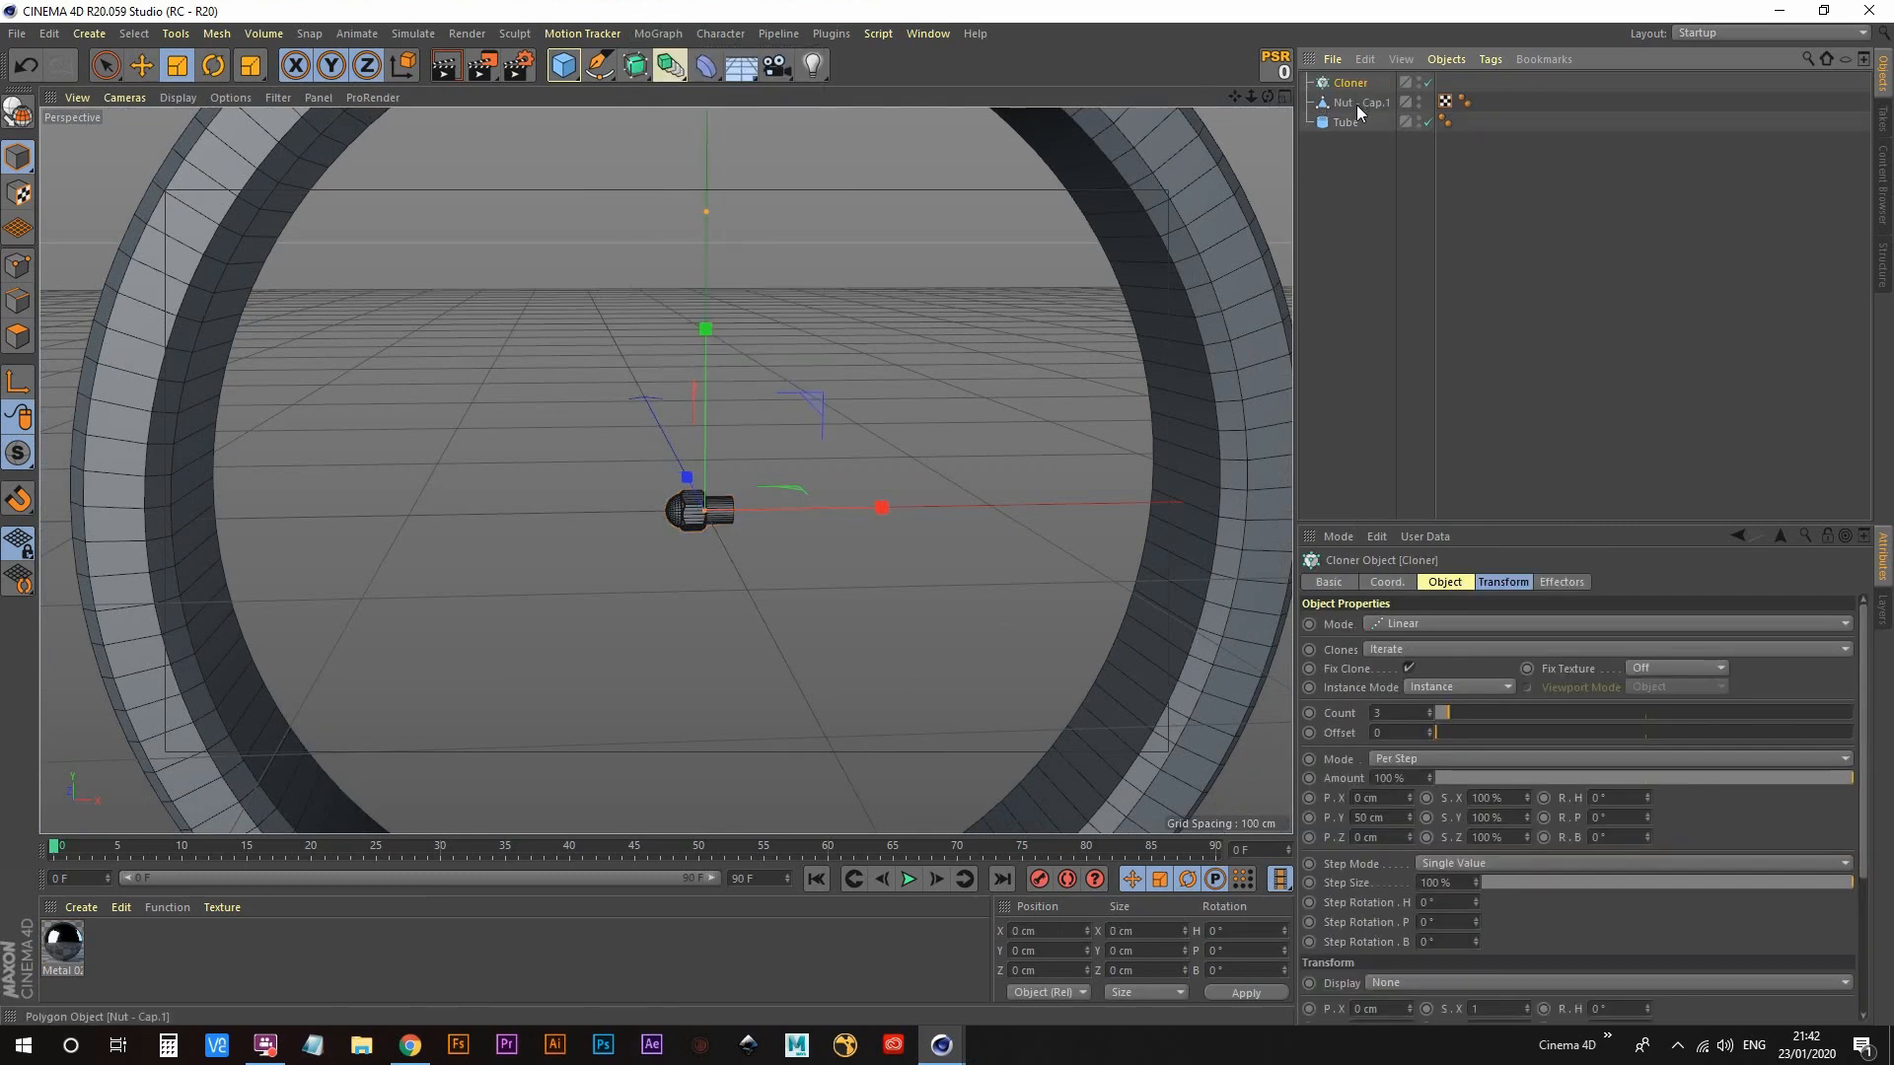
drag(1357, 104, 1350, 87)
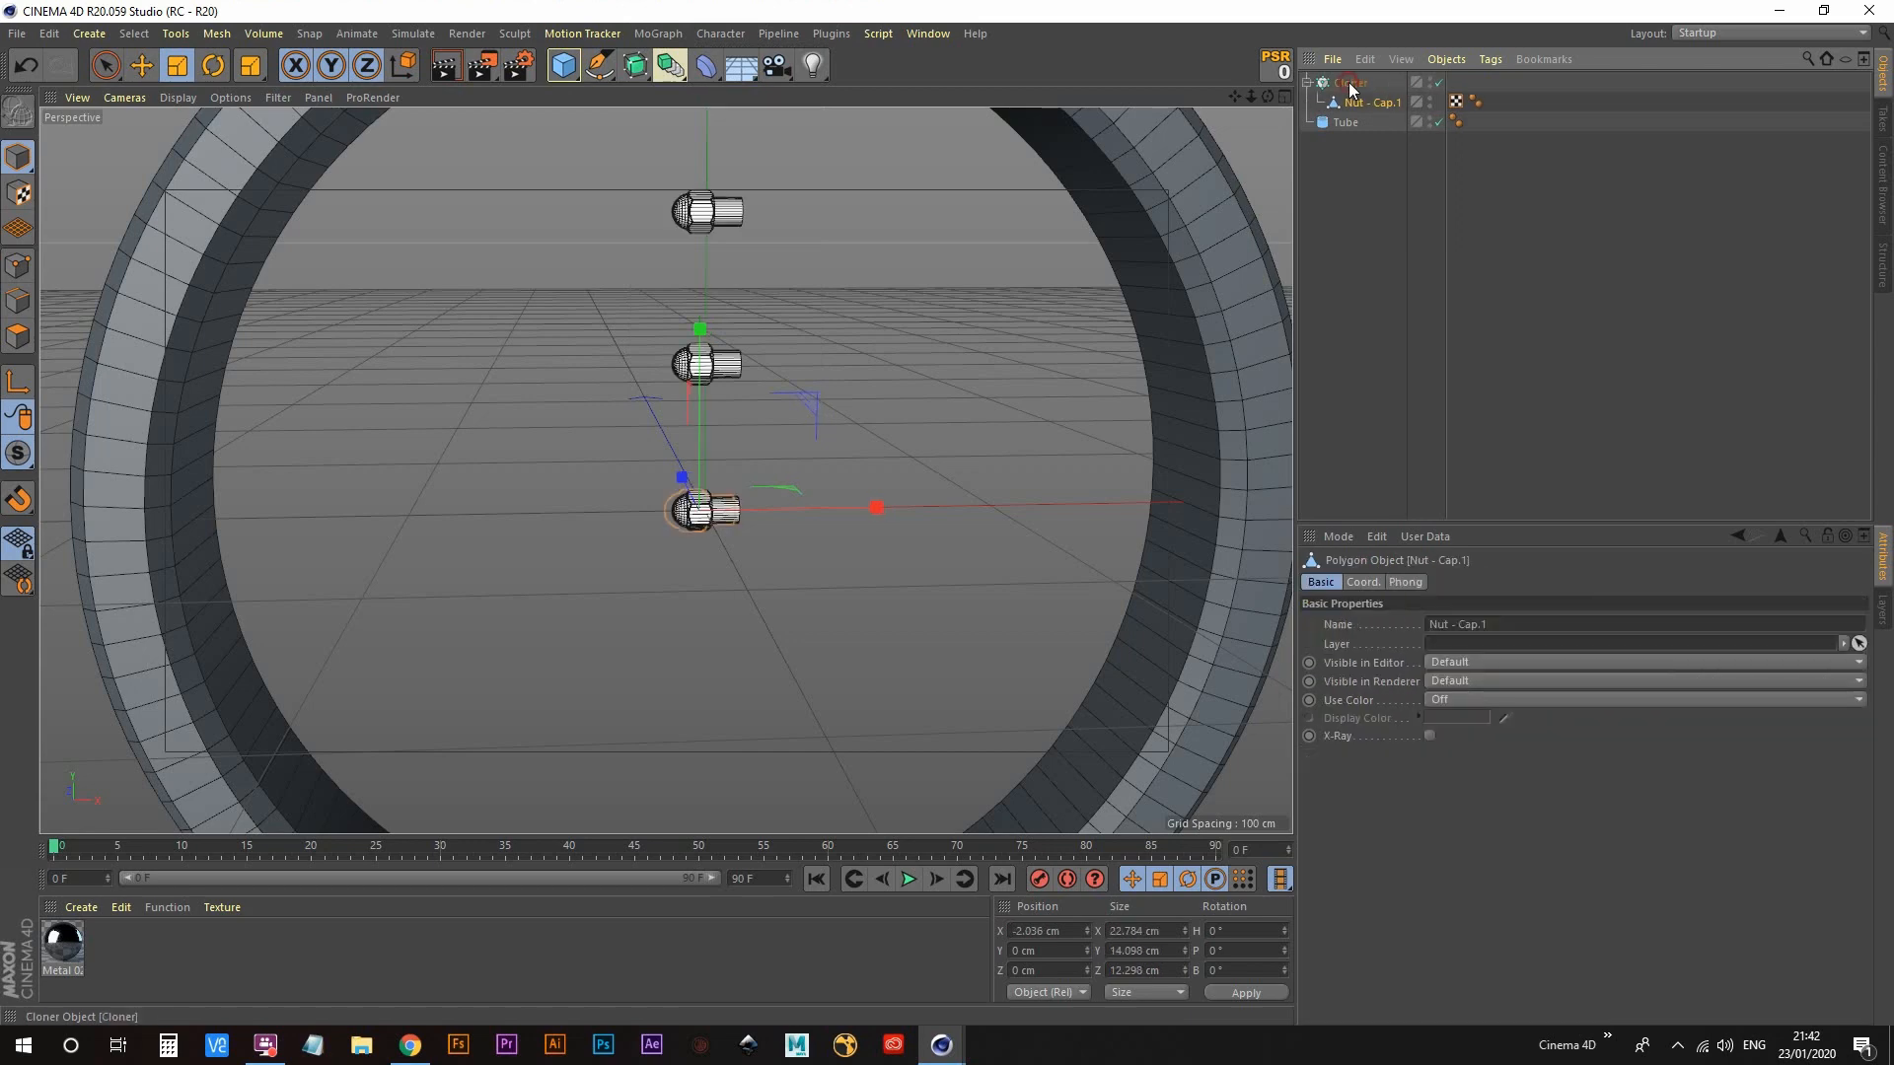
Step: Switch the Cloner's mode to Radial
click(1350, 87)
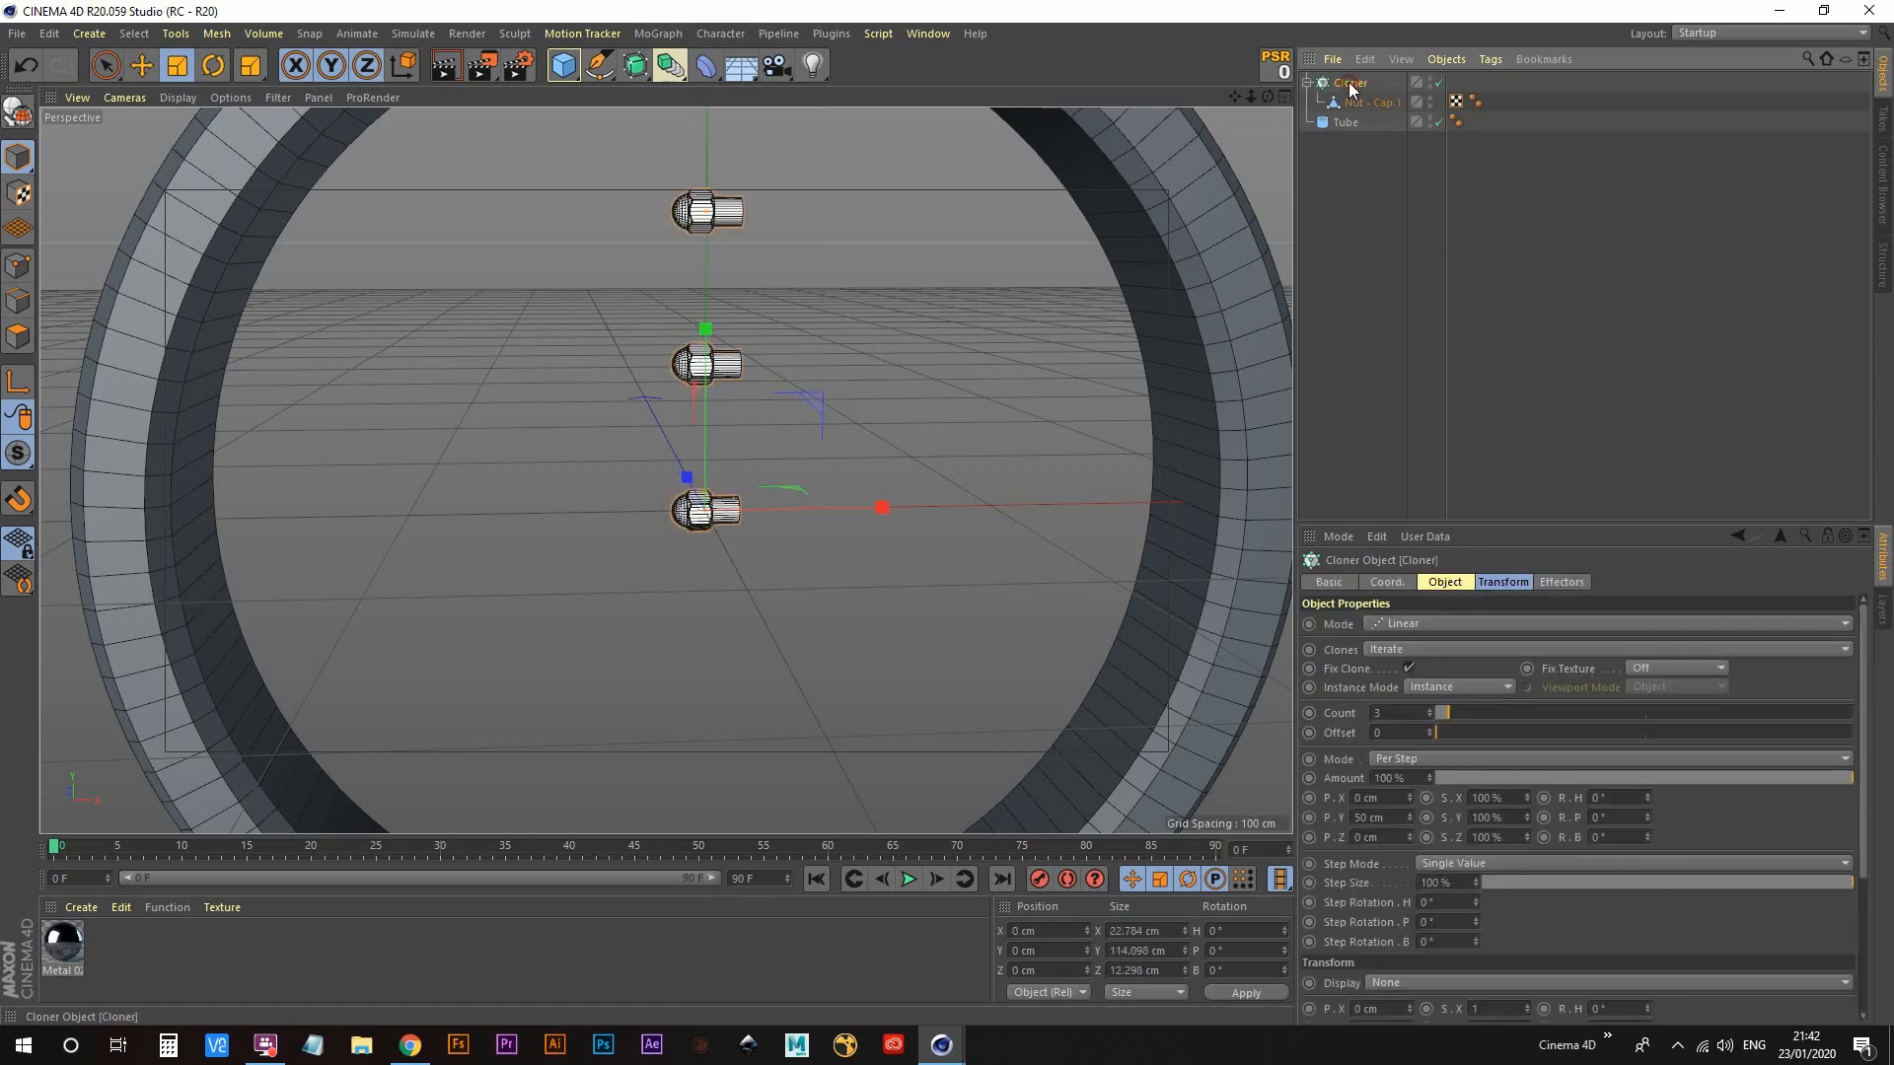
click(1416, 623)
click(1408, 683)
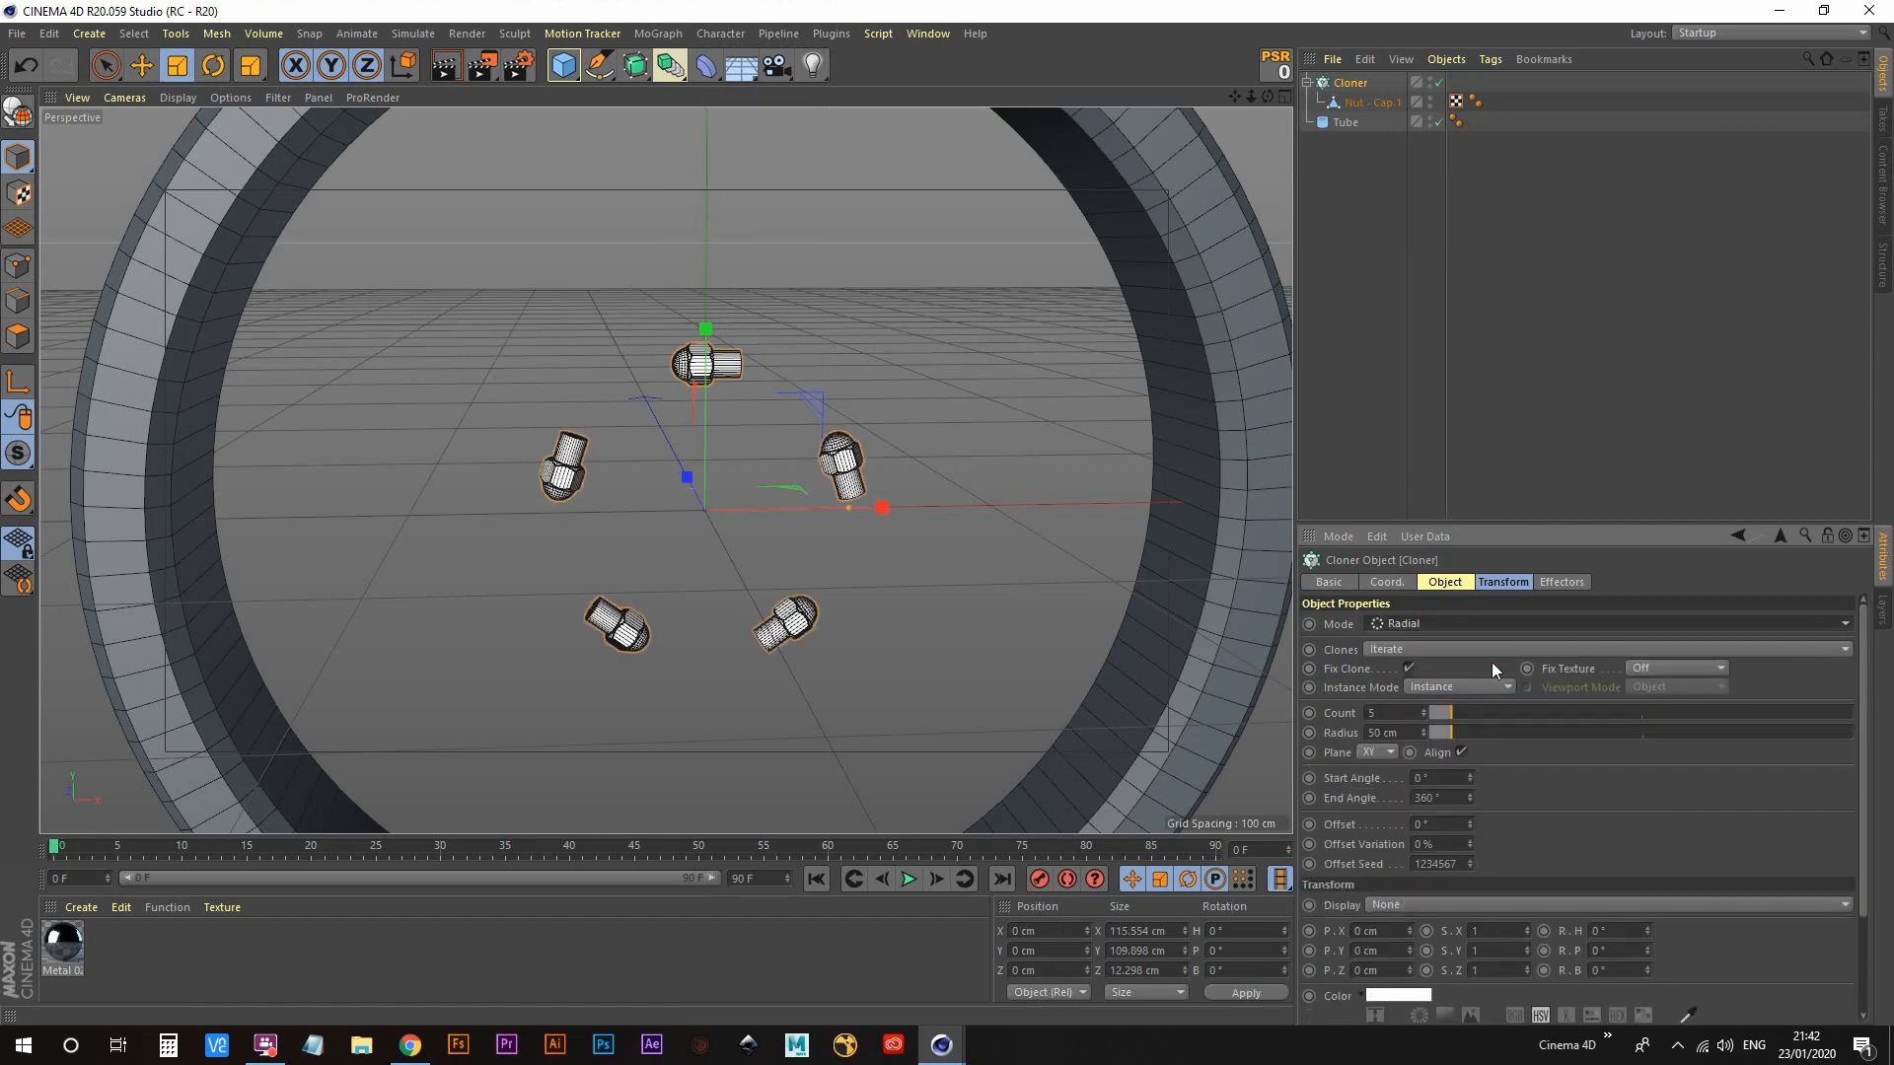
Step: Try a bank rotation of -90° for the clones in the Cloner's transform settings
click(1518, 583)
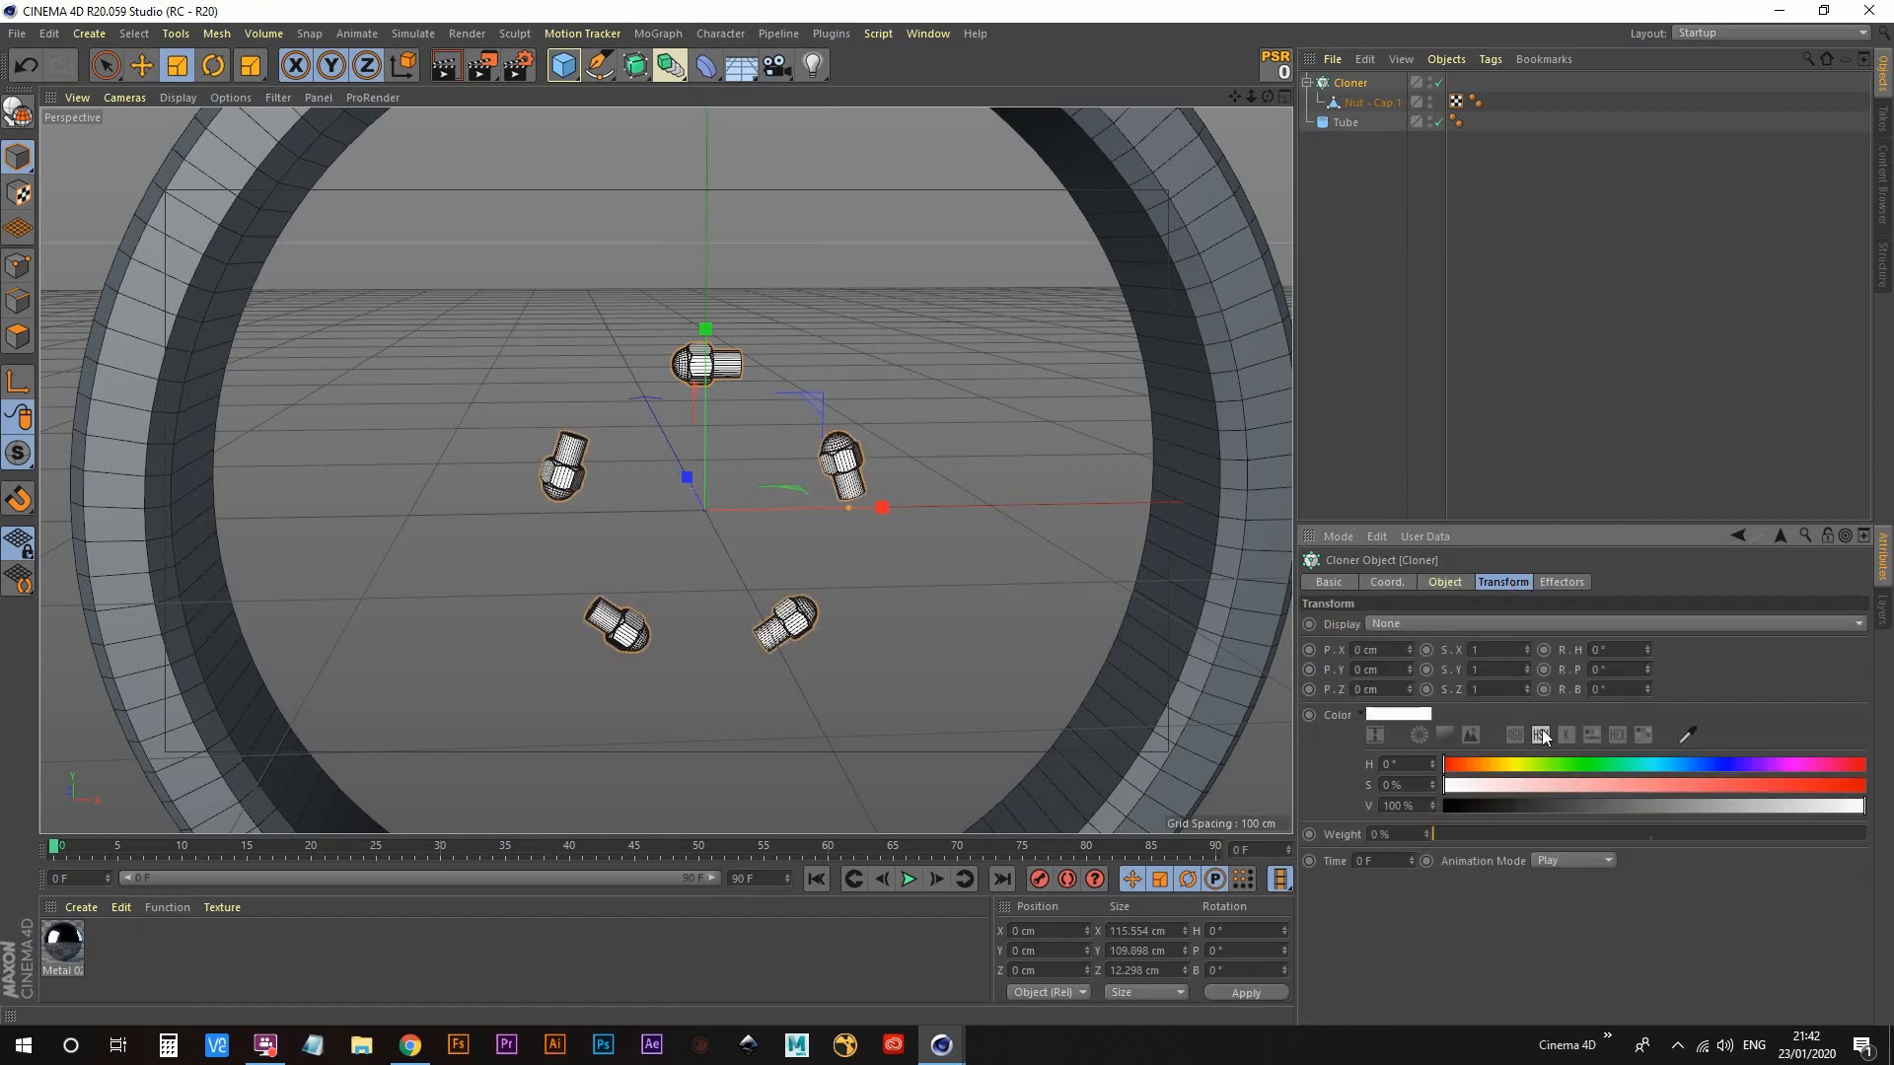
double_click(1632, 689)
text(-90)
key(Return)
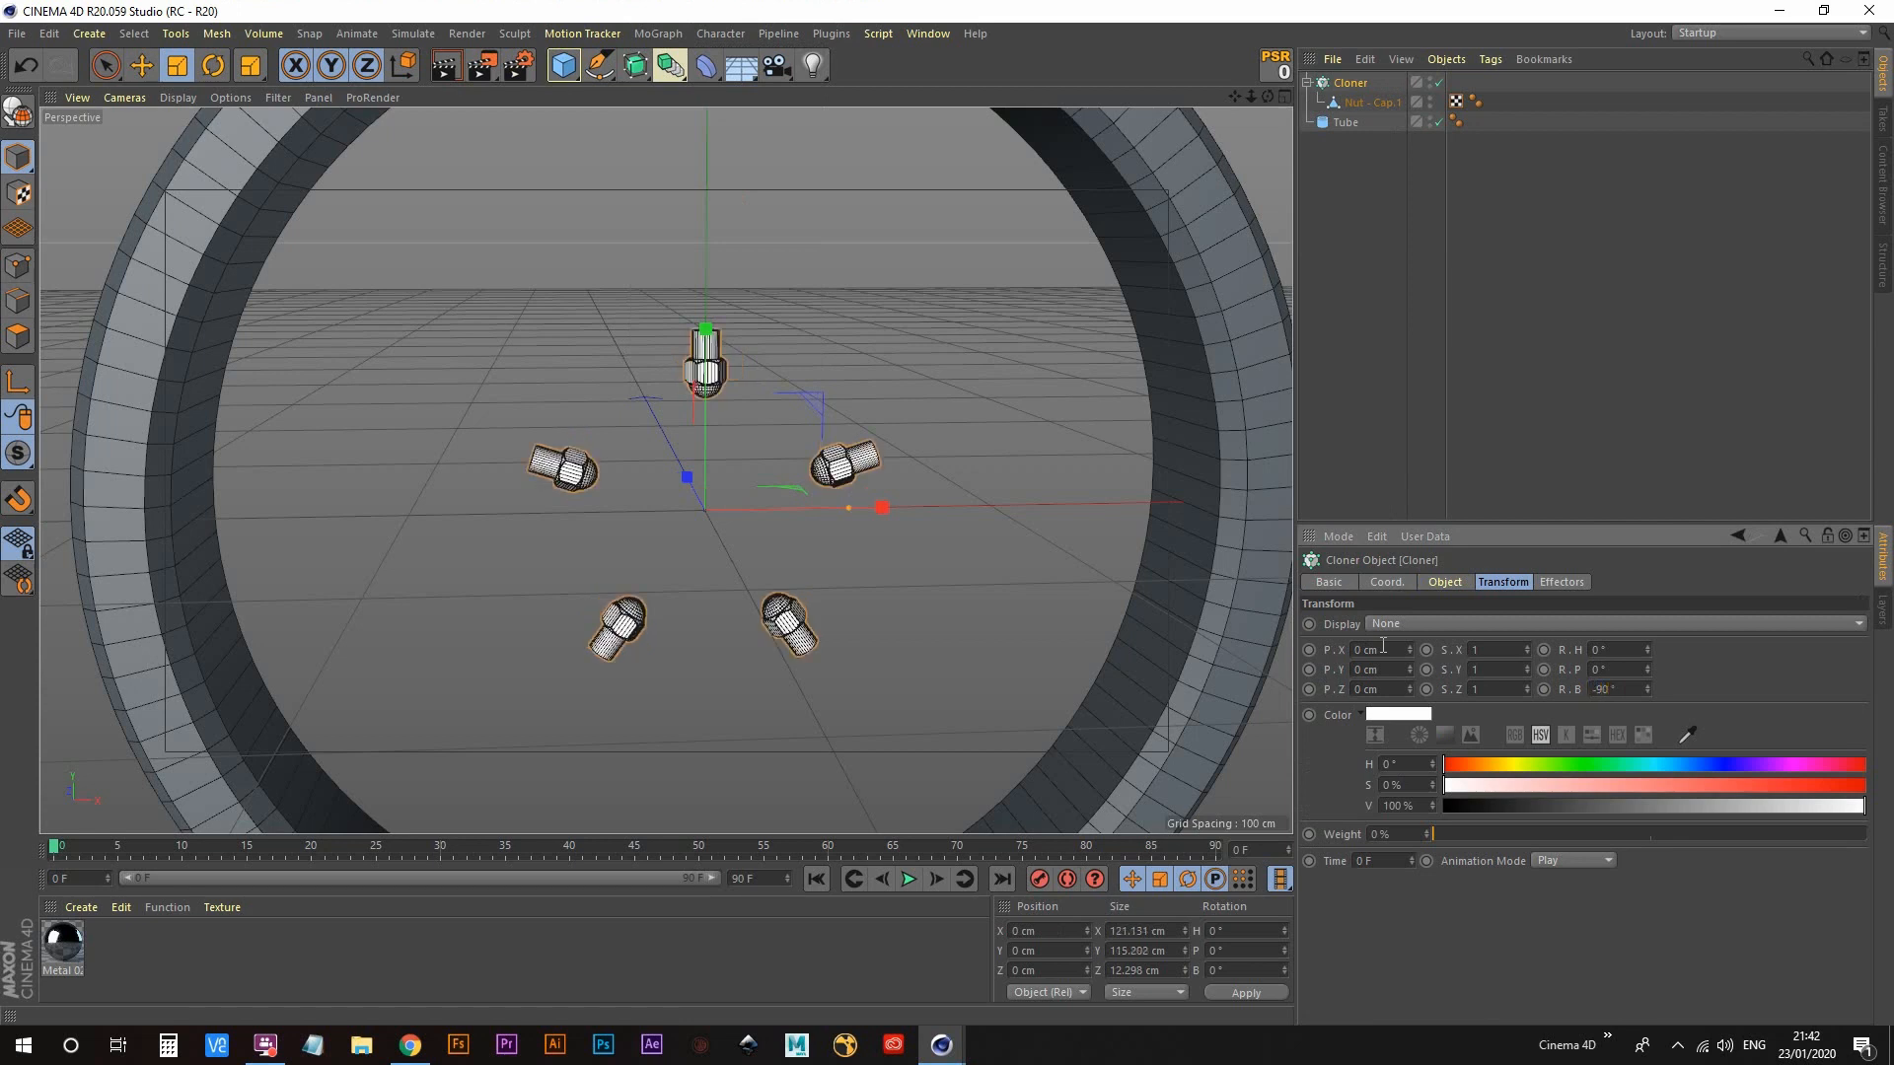
Step: Set the clones' bank rotation to 90° so their domes face outward
double_click(1631, 689)
text(90)
key(Return)
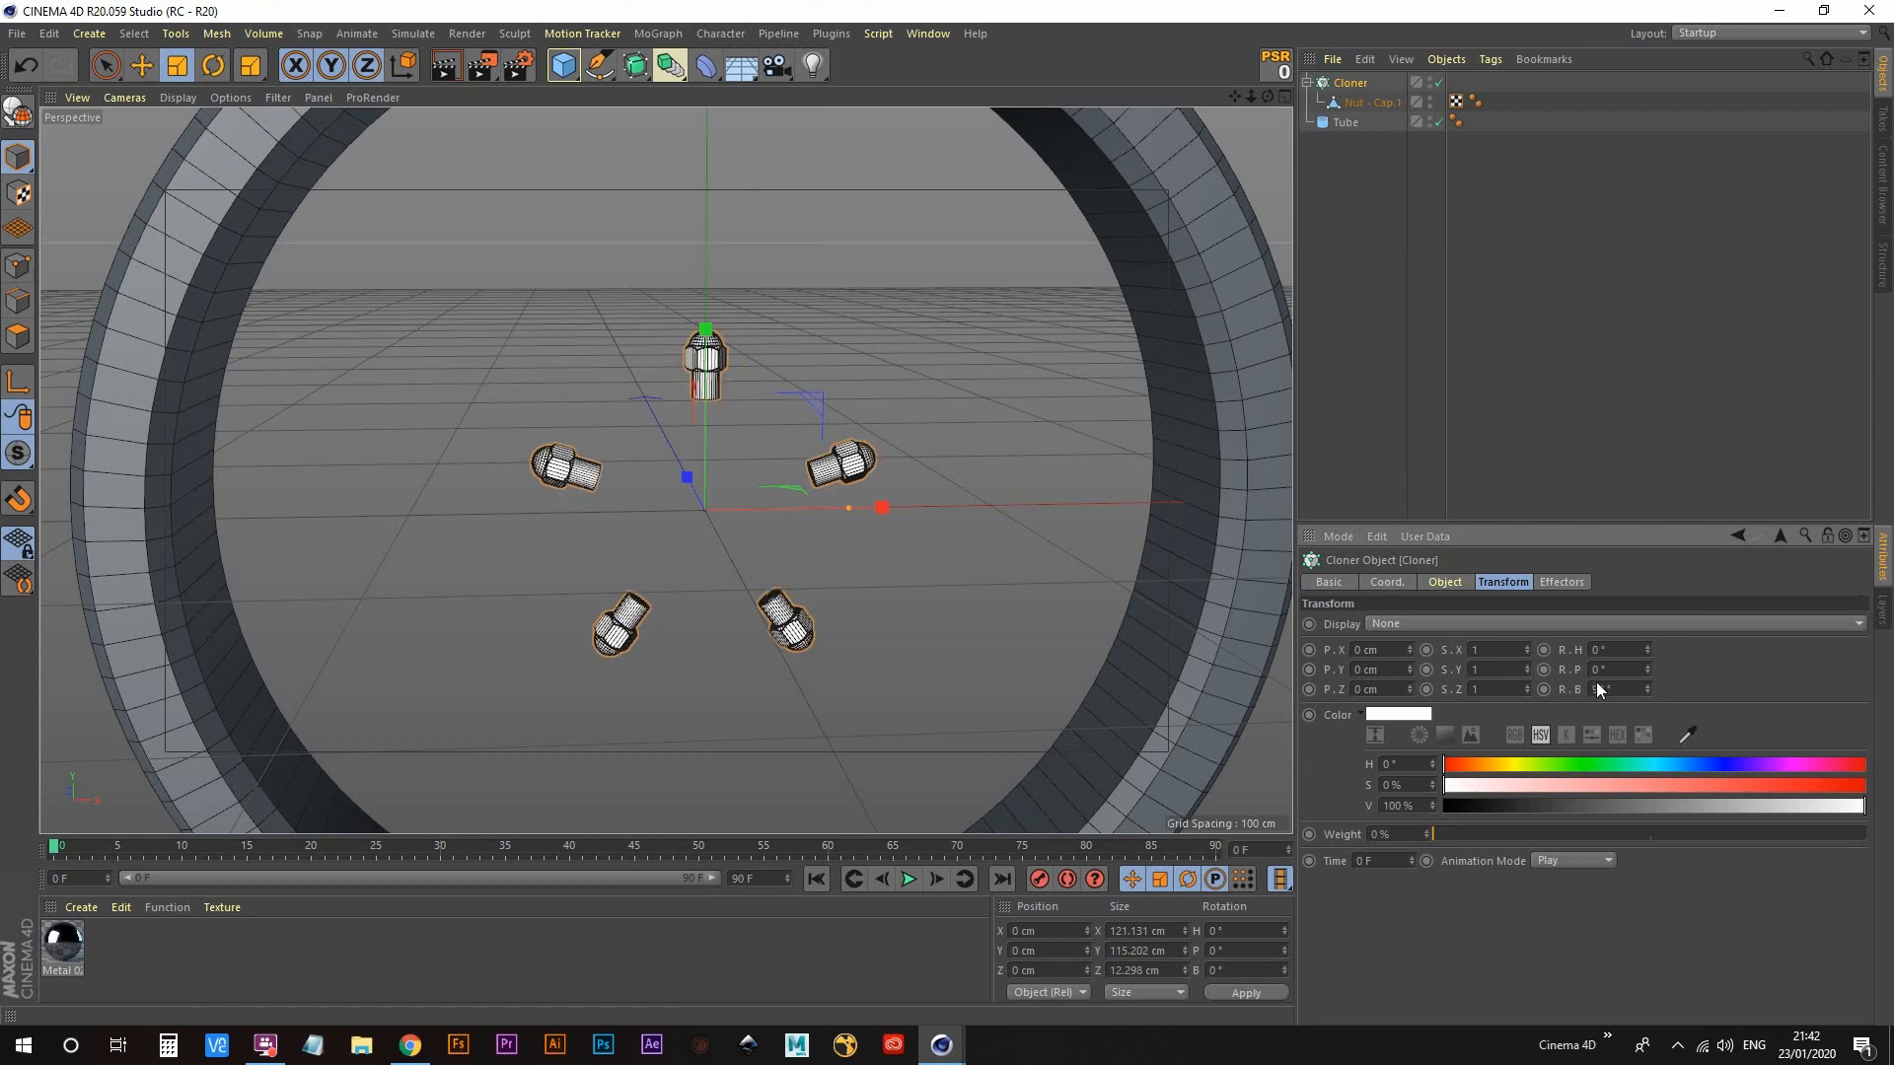
Step: Set the Cloner's radial count to 2
click(1448, 583)
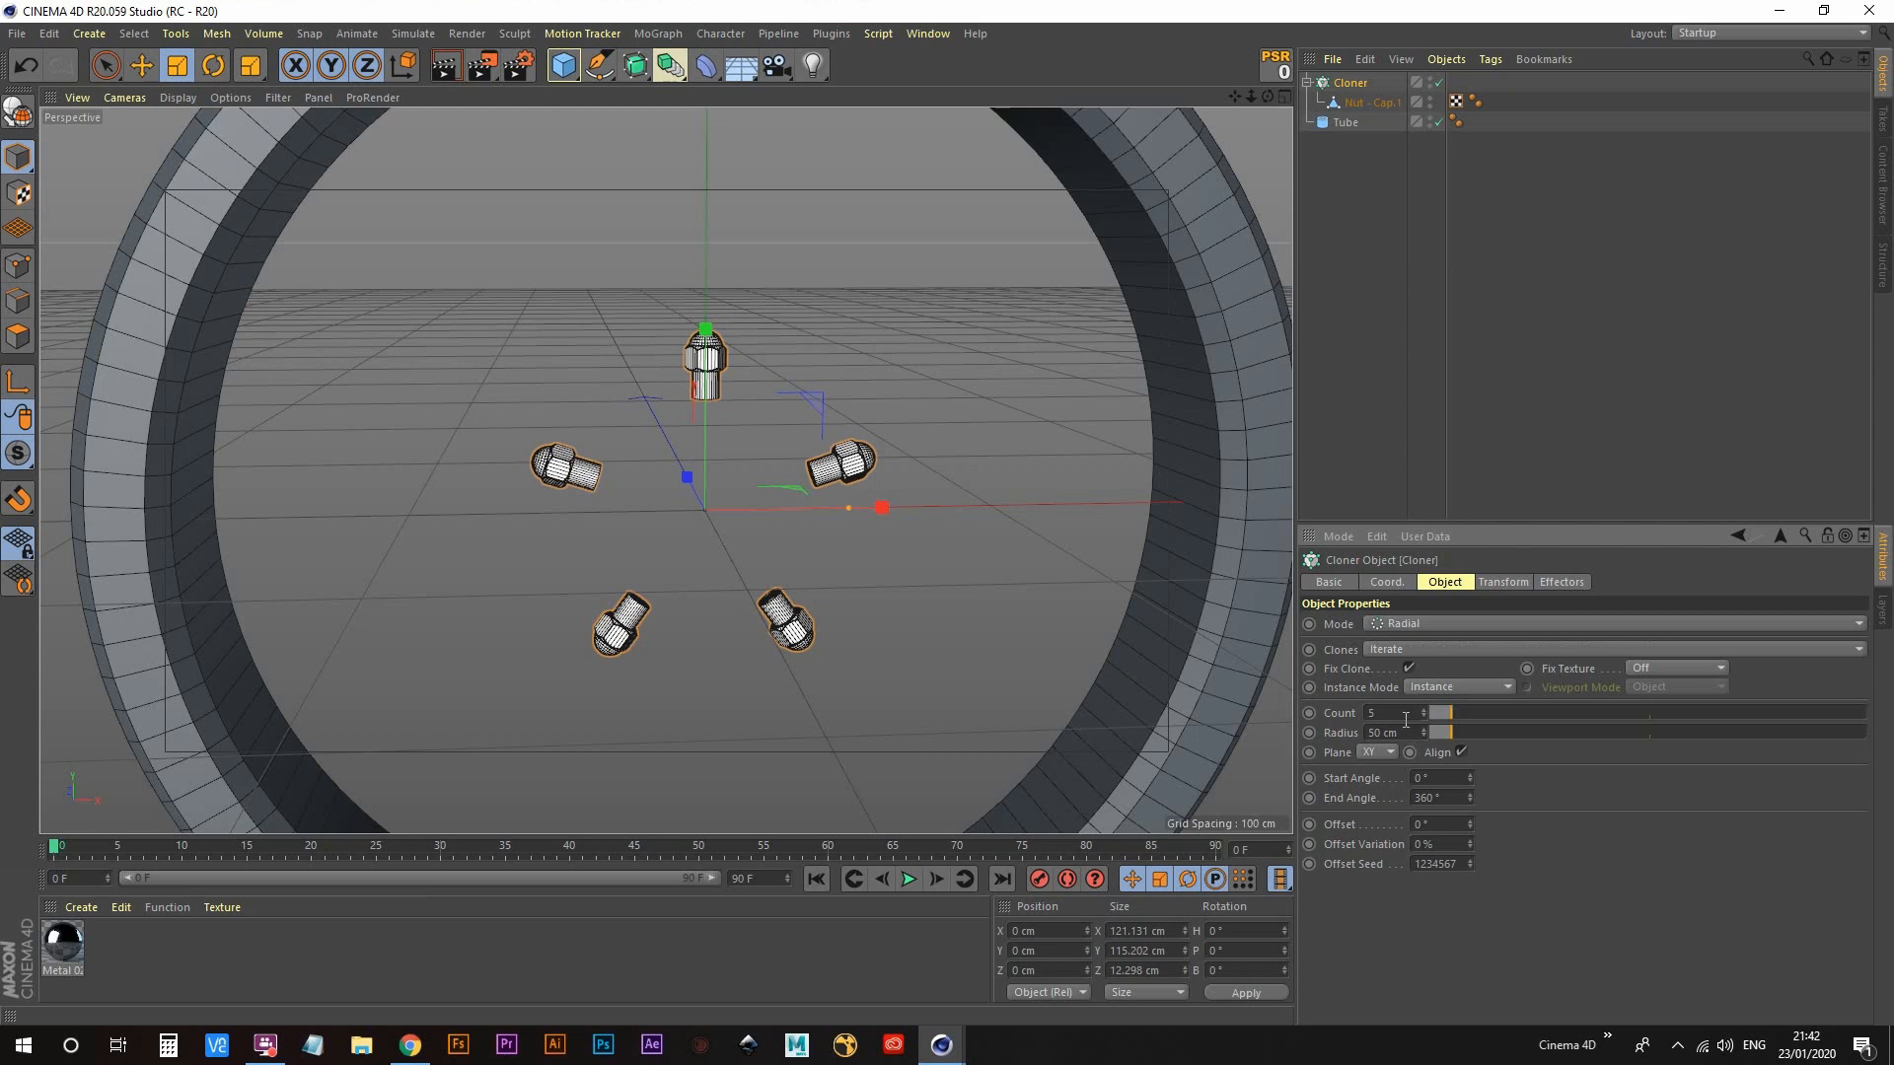
drag(1402, 715, 1193, 691)
text(2)
key(Return)
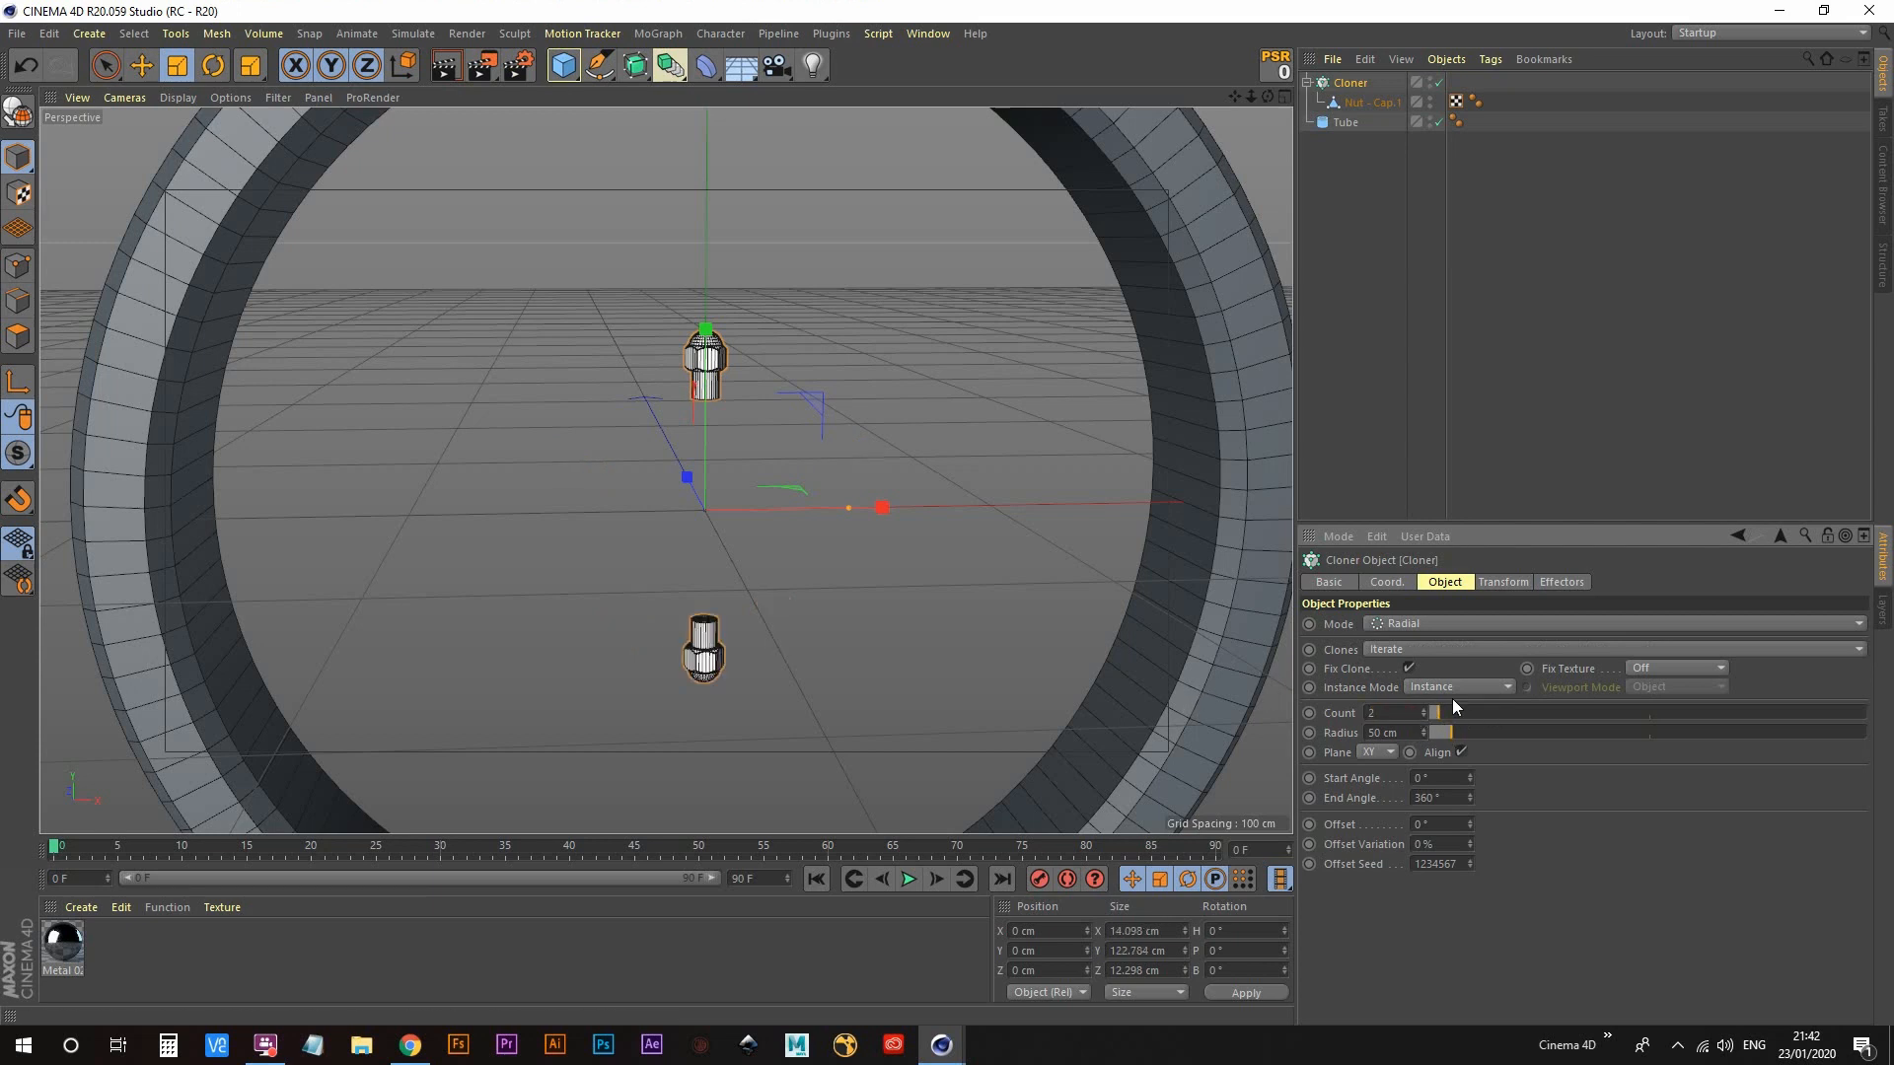
click(1383, 582)
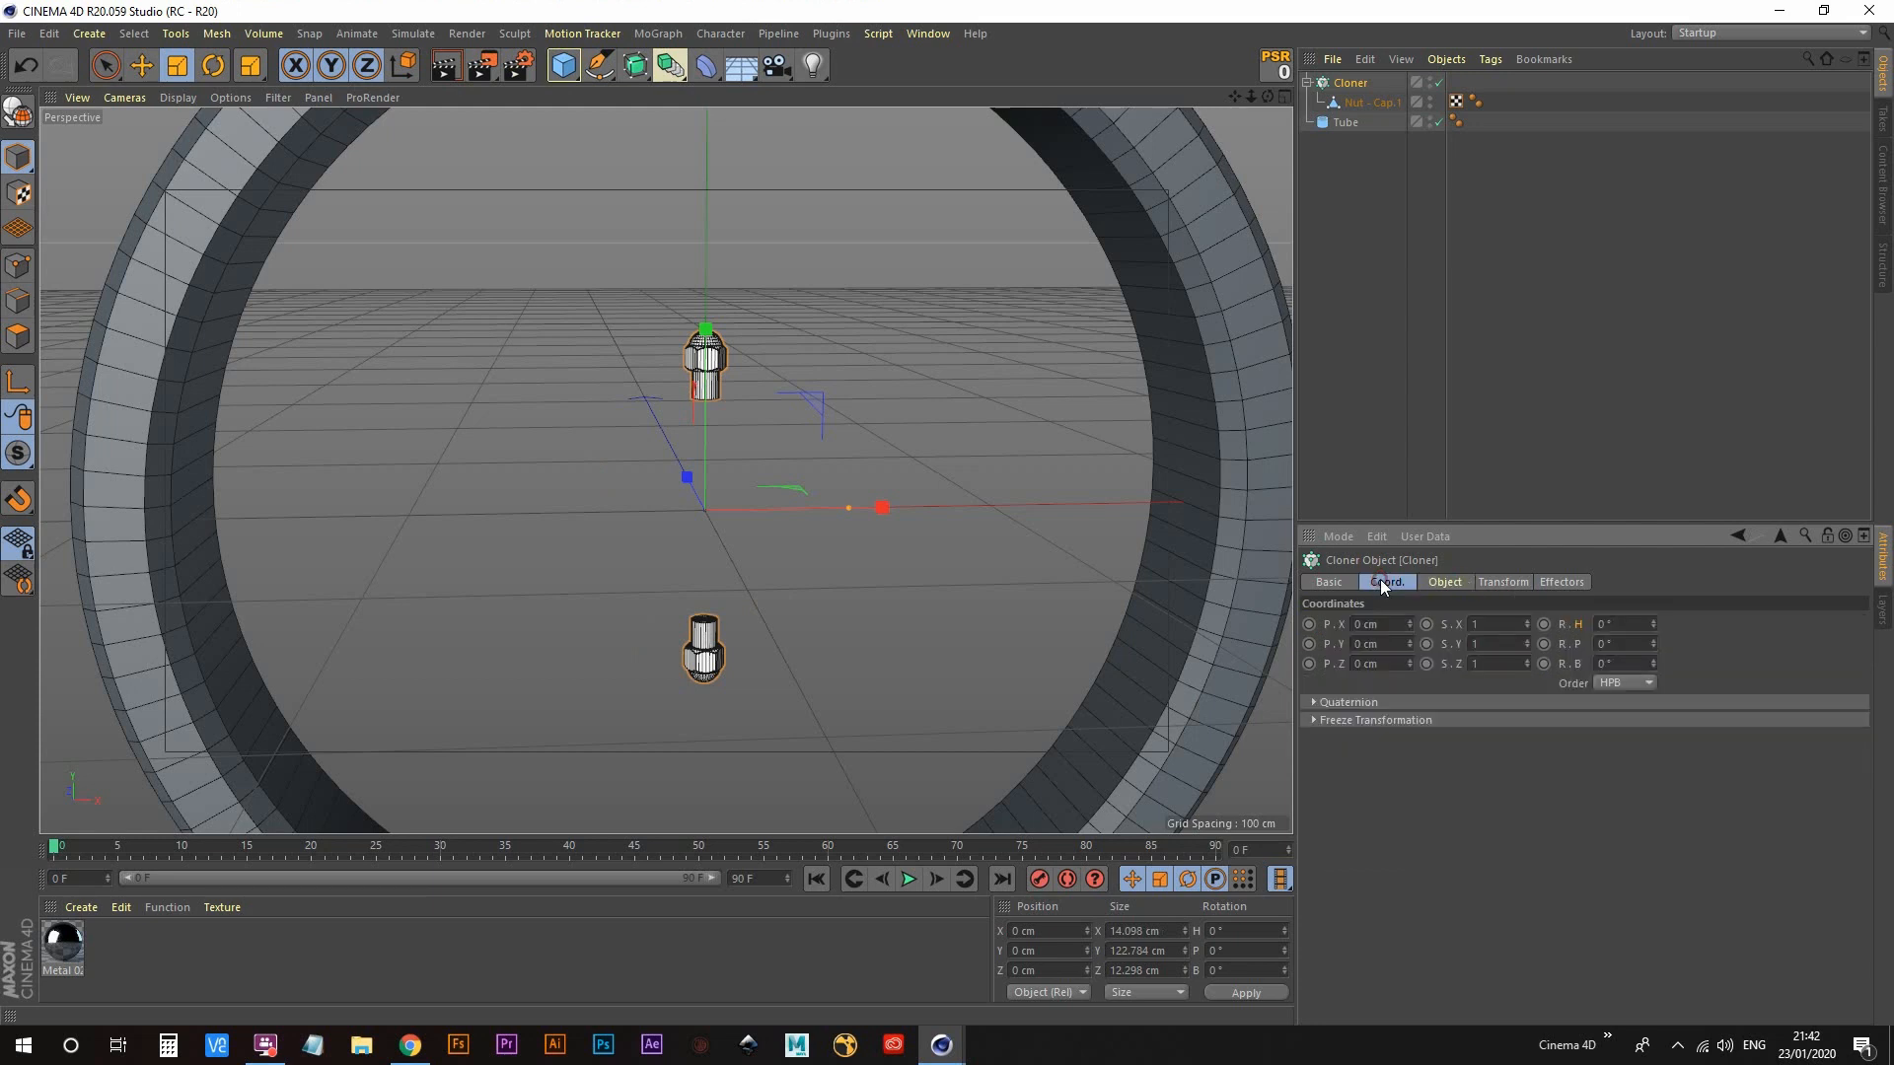
drag(1632, 664, 1255, 666)
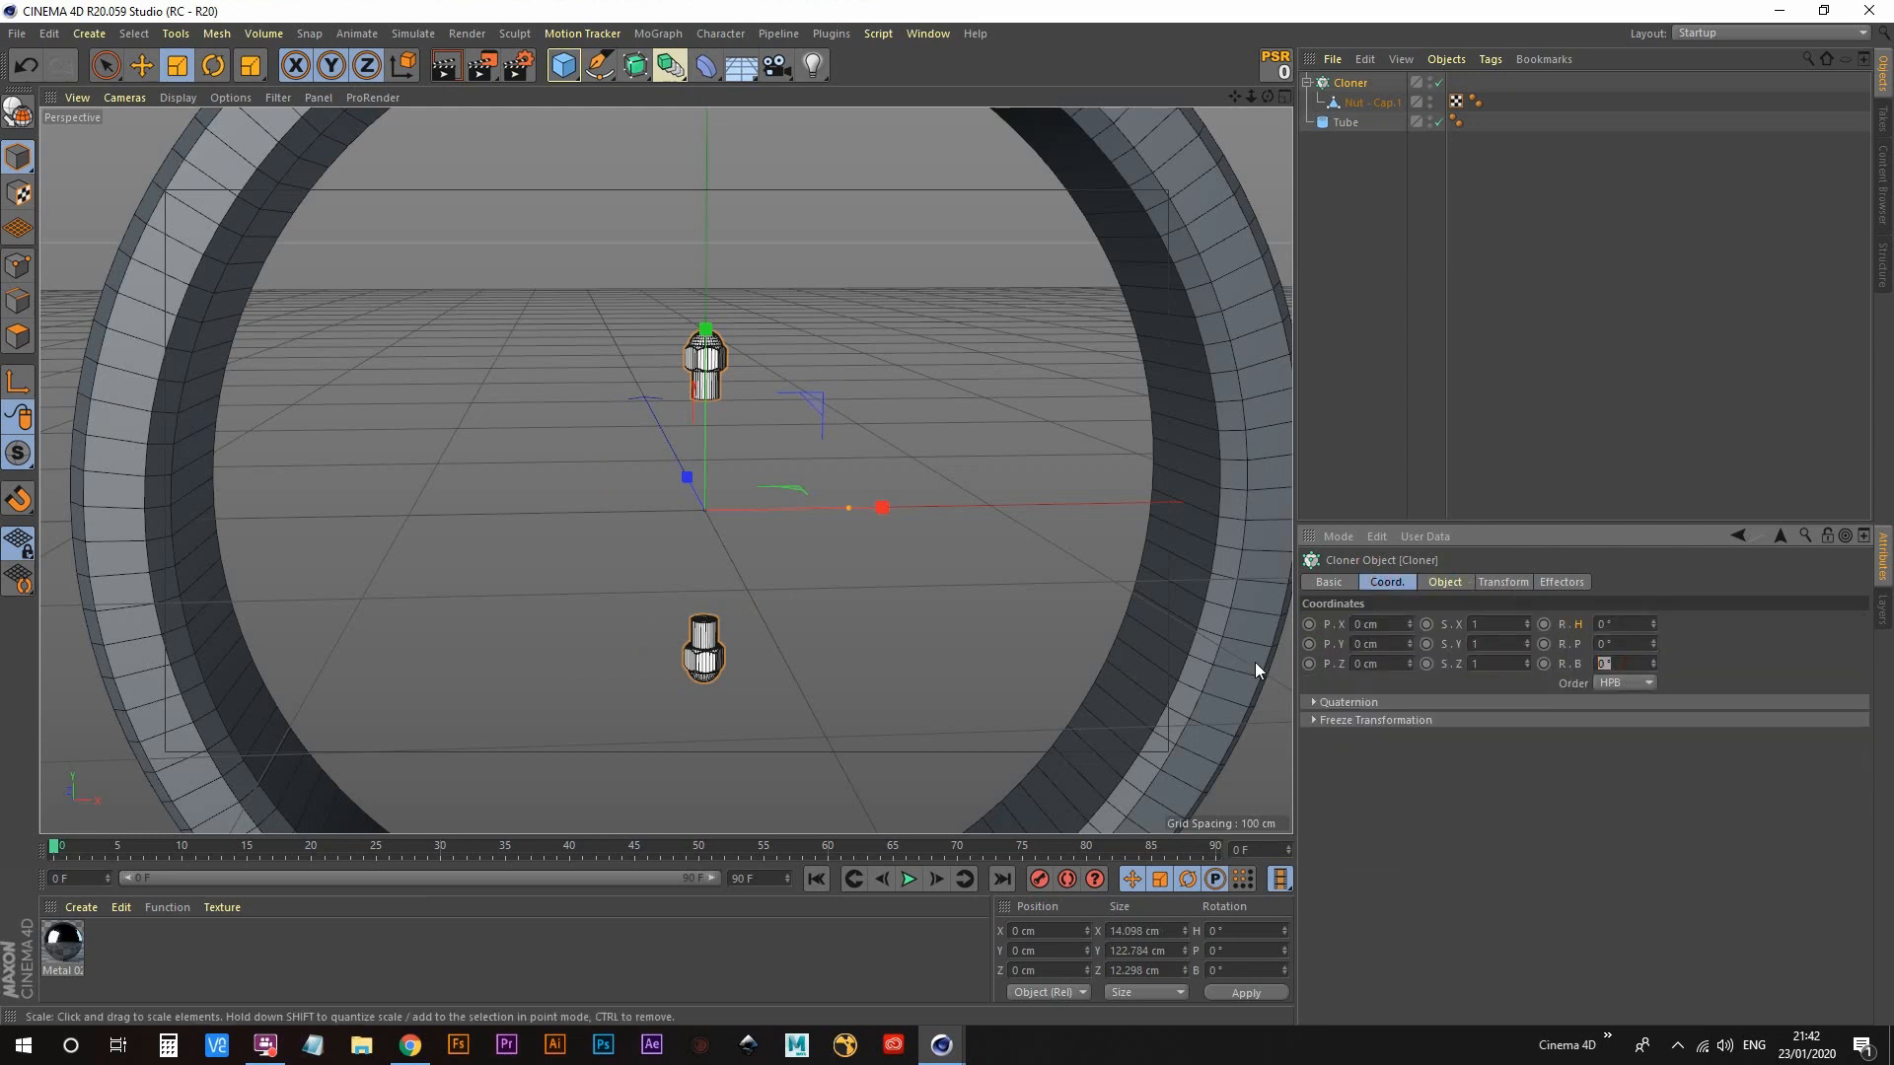
text(910)
key(Return)
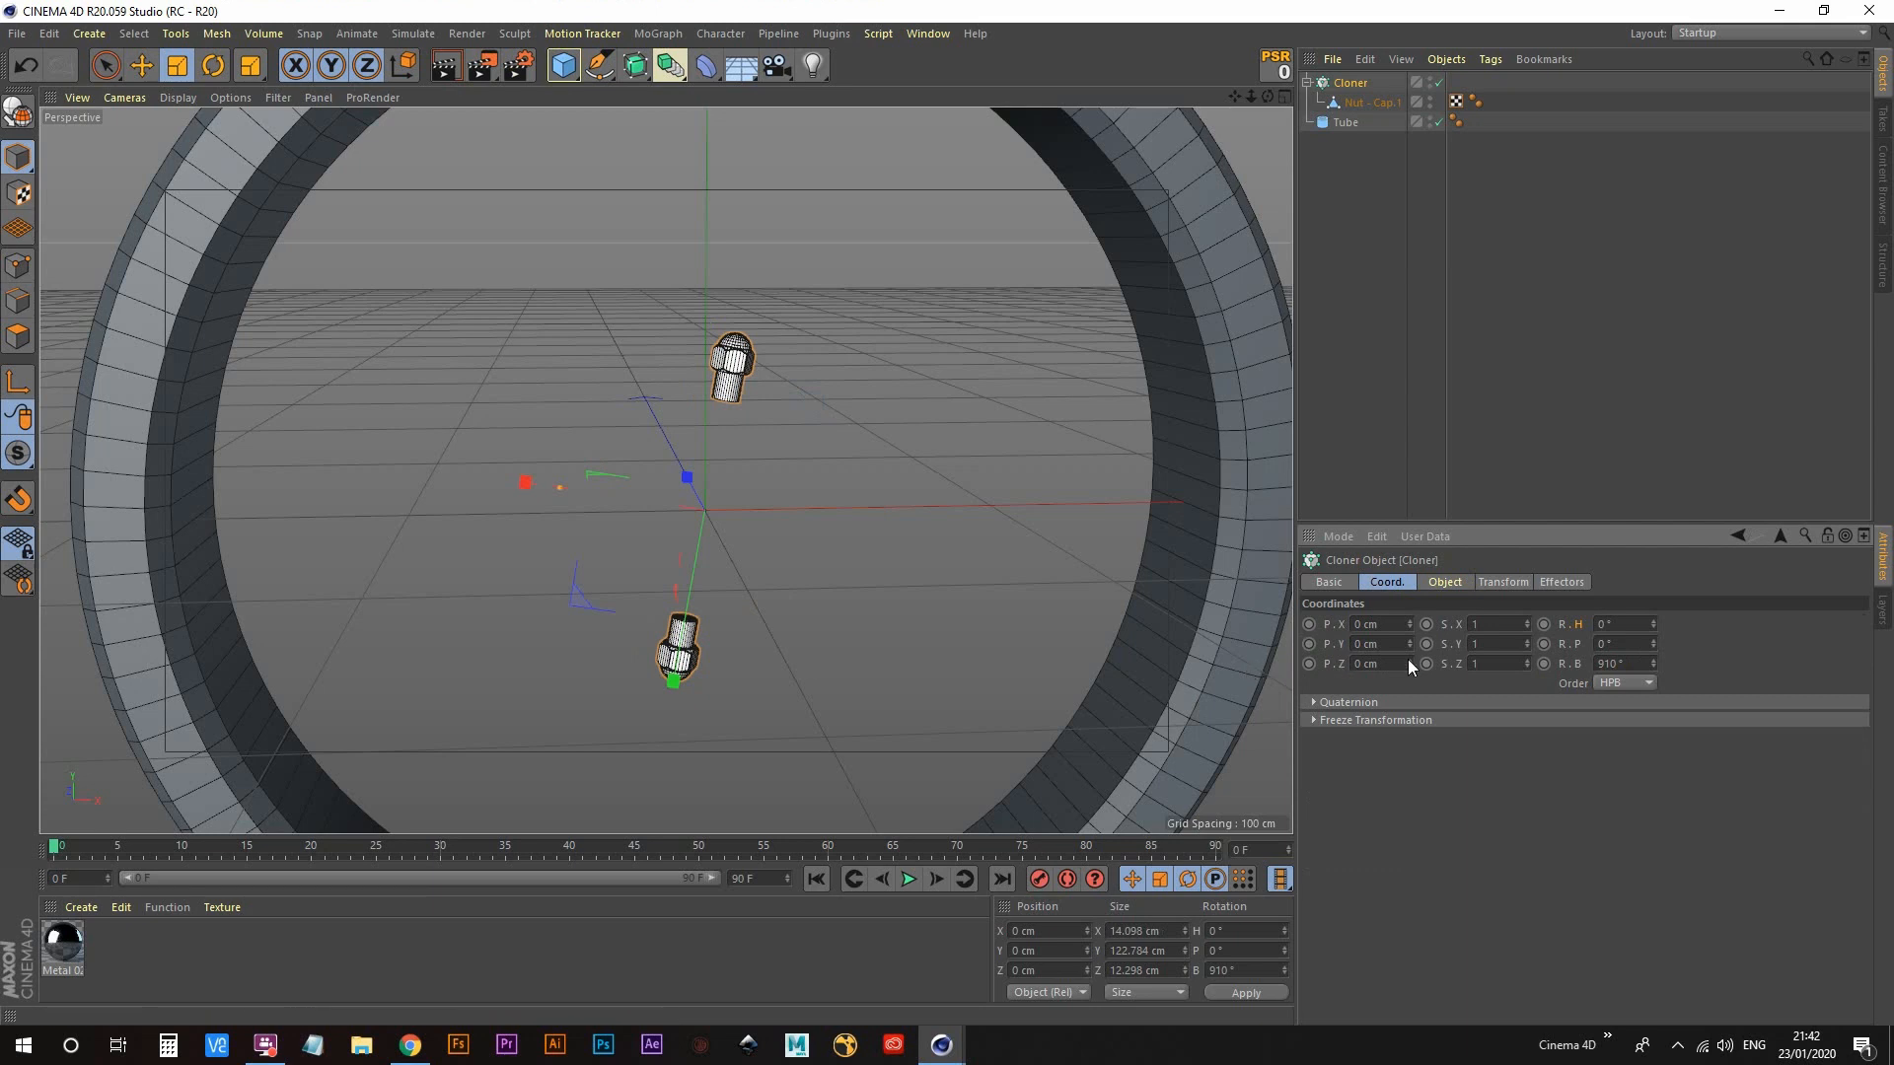
key(ctrl+z)
Step: Set the Cloner object's own bank rotation to 90° and return to its object properties
drag(1632, 664, 1303, 661)
text(90)
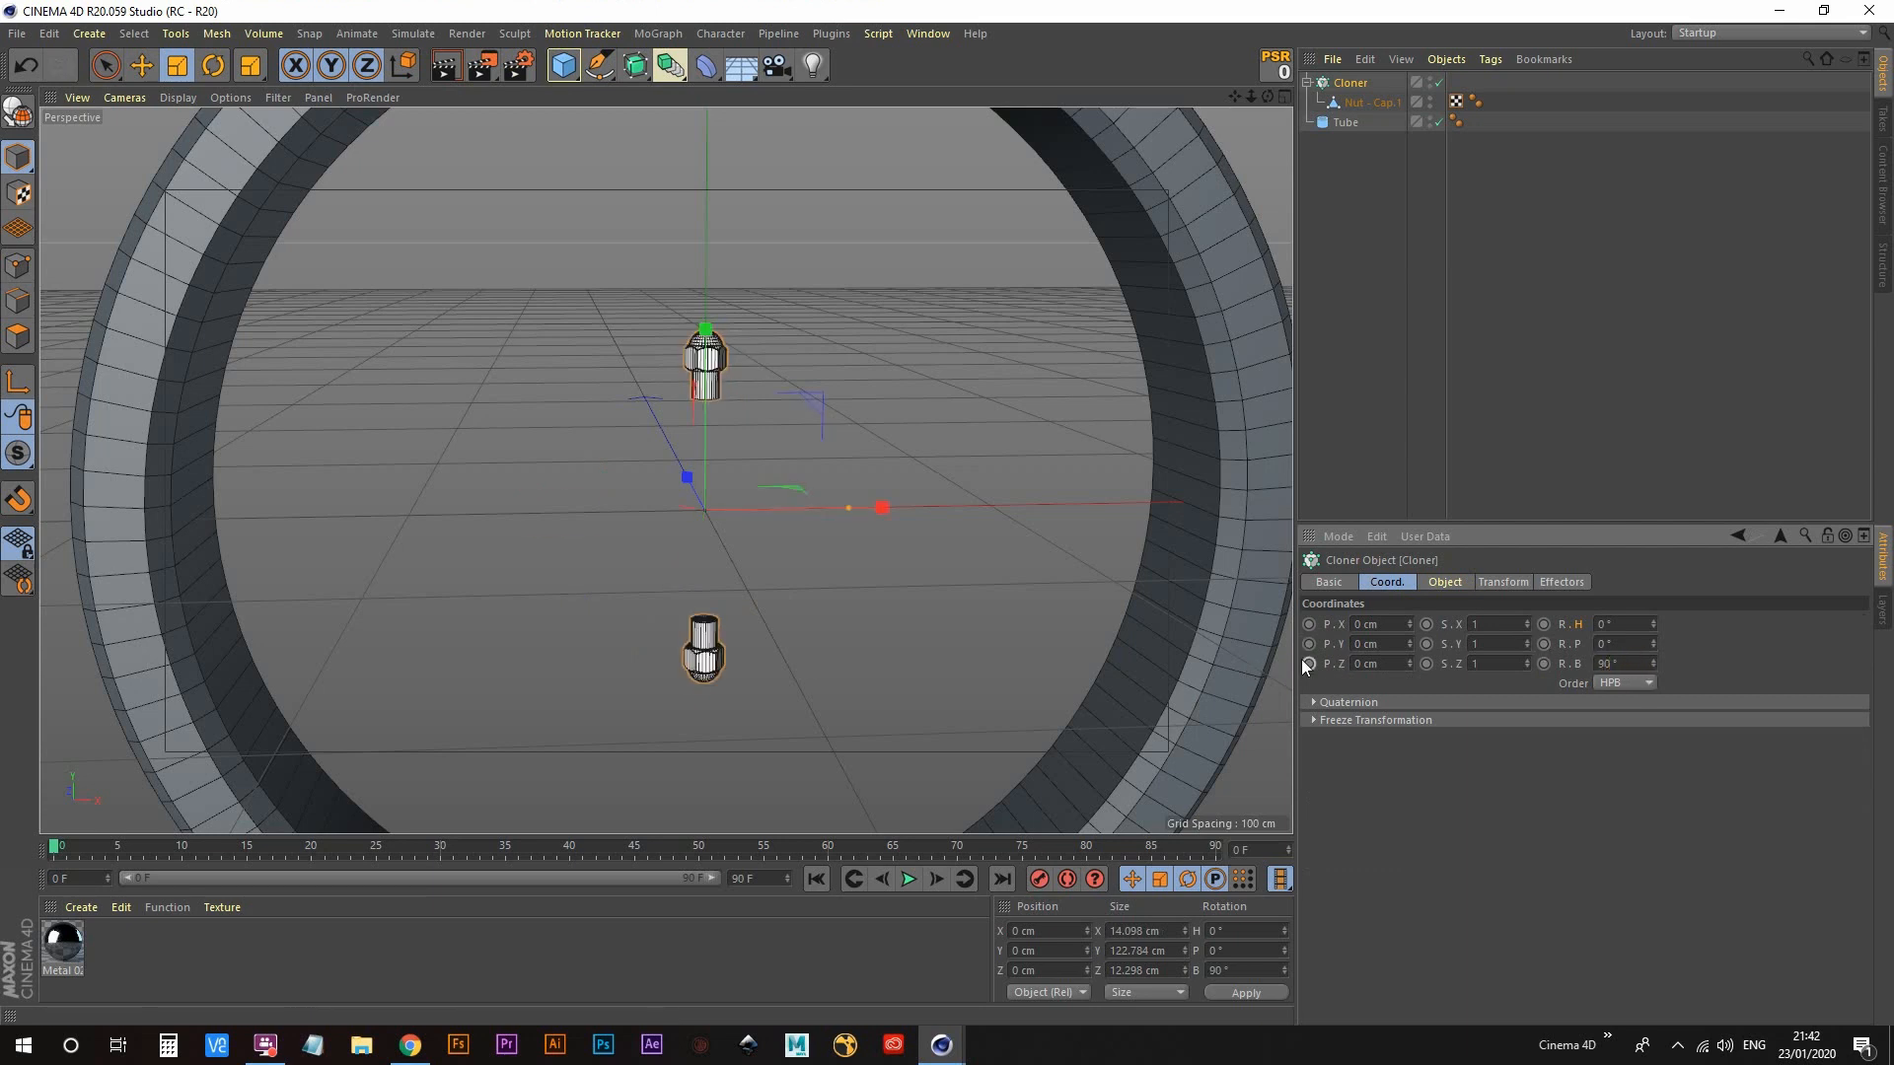
key(Return)
click(1446, 582)
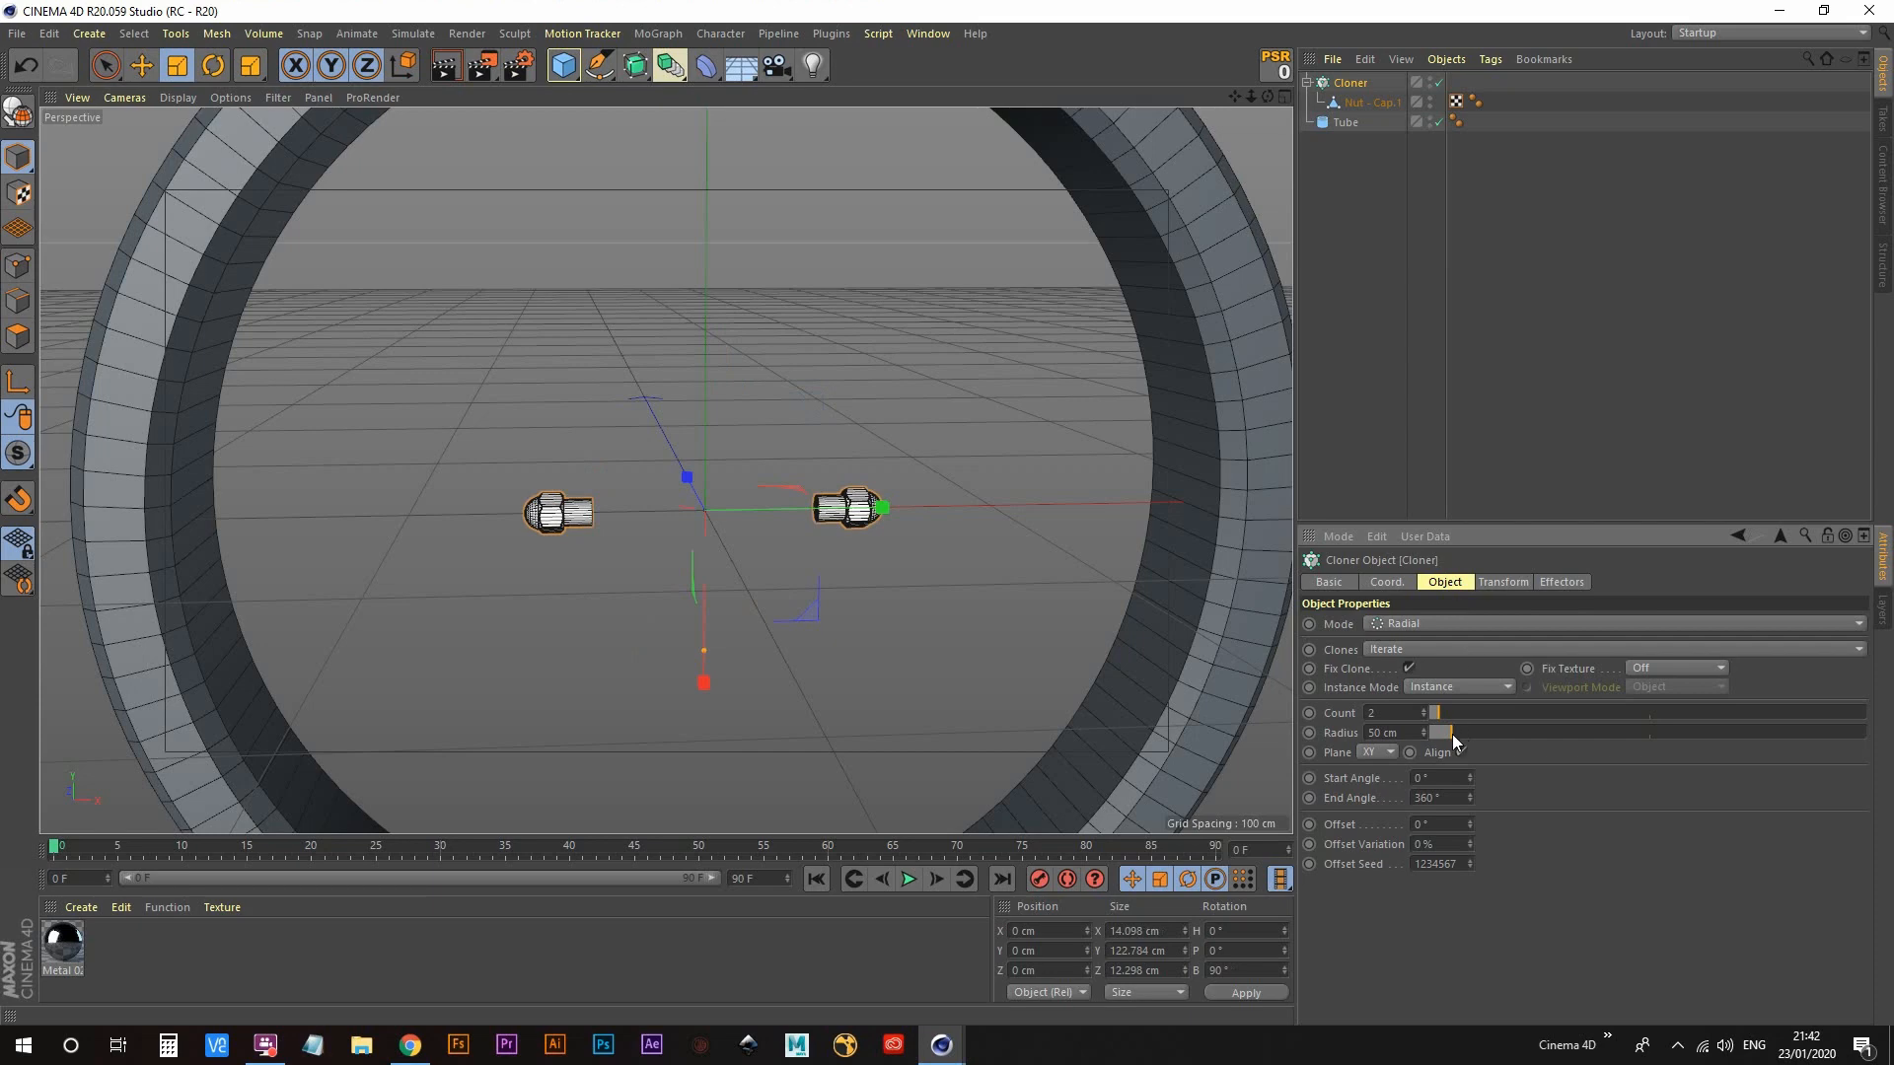
Step: Increase the Cloner's radius to 208 cm so the two cap nuts sit at the ring's outer edge
drag(1452, 733, 1493, 730)
alt+right_drag(908, 524, 762, 519)
alt+middle_drag(761, 519, 919, 420)
drag(1497, 733, 1520, 732)
mouse_move(897, 517)
alt+mouse_down()
mouse_move(796, 548)
mouse_move(465, 503)
mouse_move(873, 481)
mouse_move(837, 486)
mouse_move(874, 505)
mouse_move(665, 564)
mouse_move(706, 570)
mouse_move(555, 587)
mouse_move(239, 444)
mouse_move(310, 441)
mouse_move(271, 462)
mouse_move(556, 424)
alt+mouse_up()
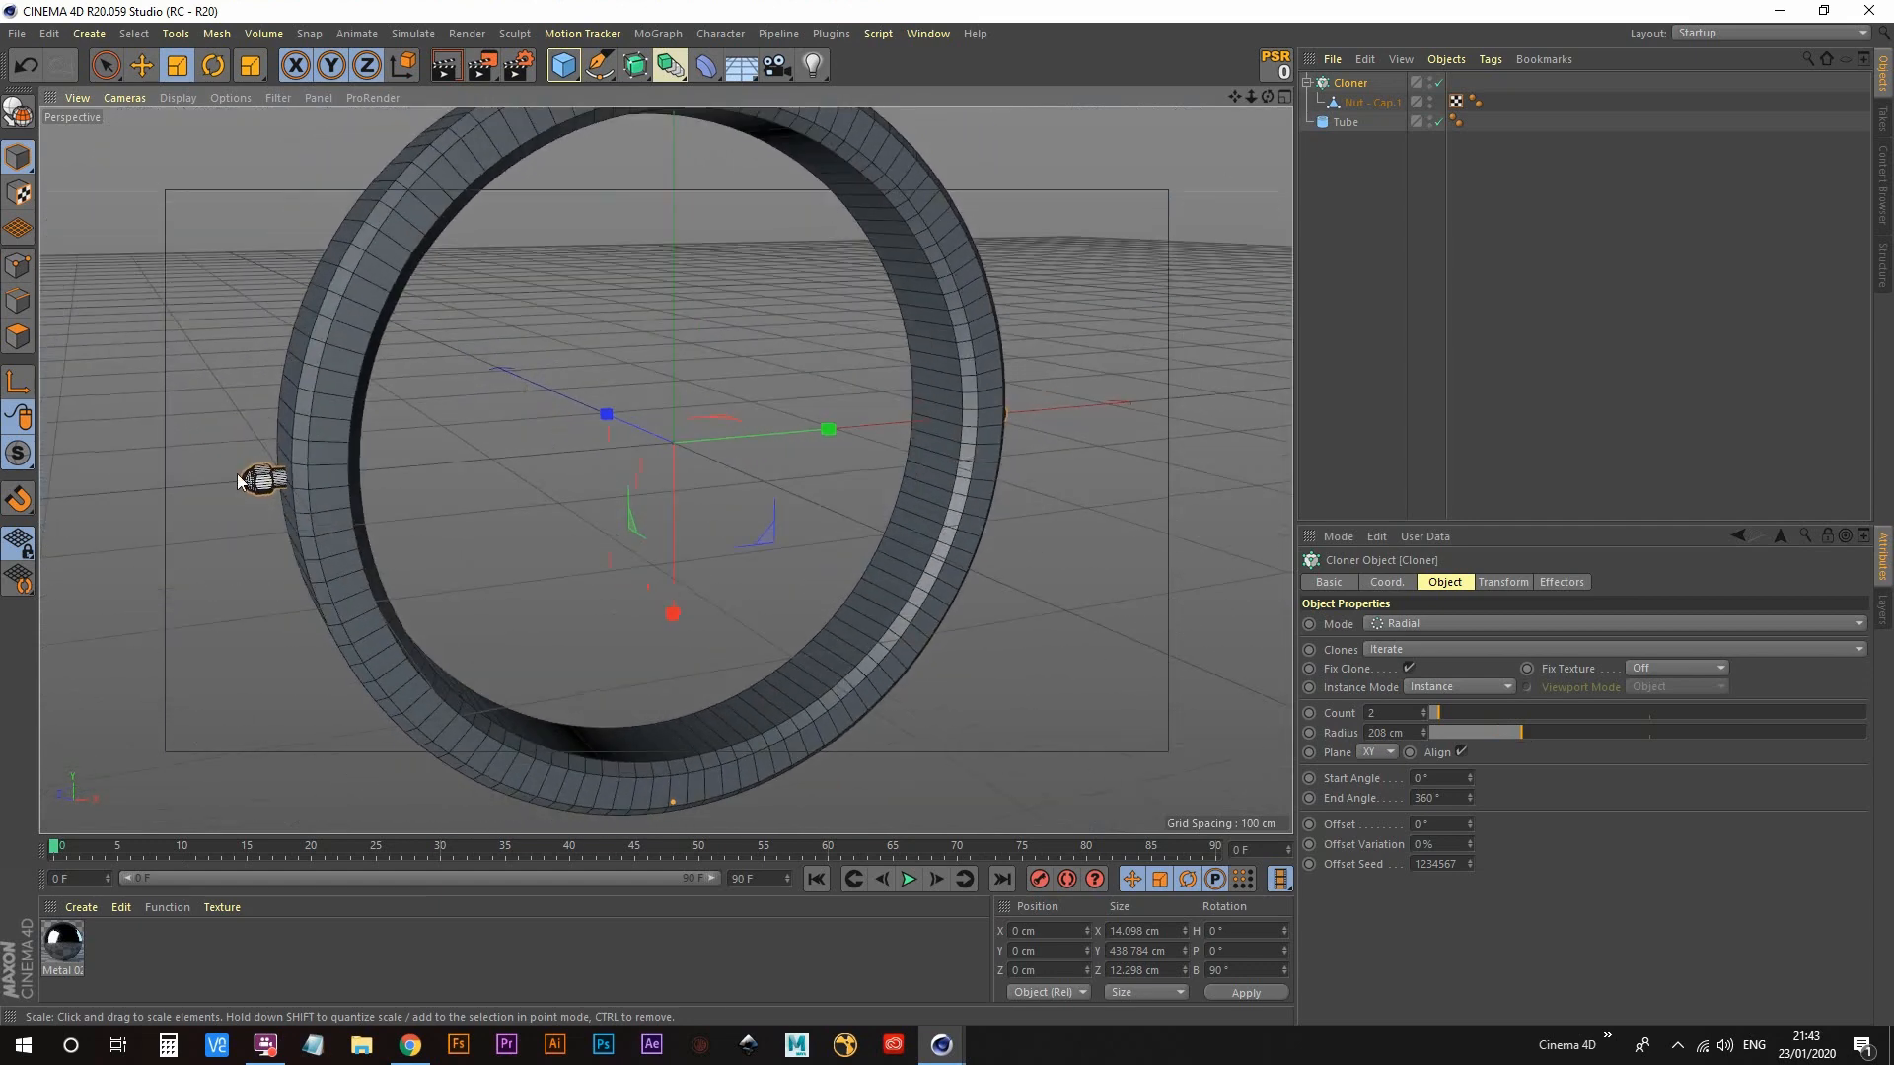
alt+drag(1062, 259, 663, 454)
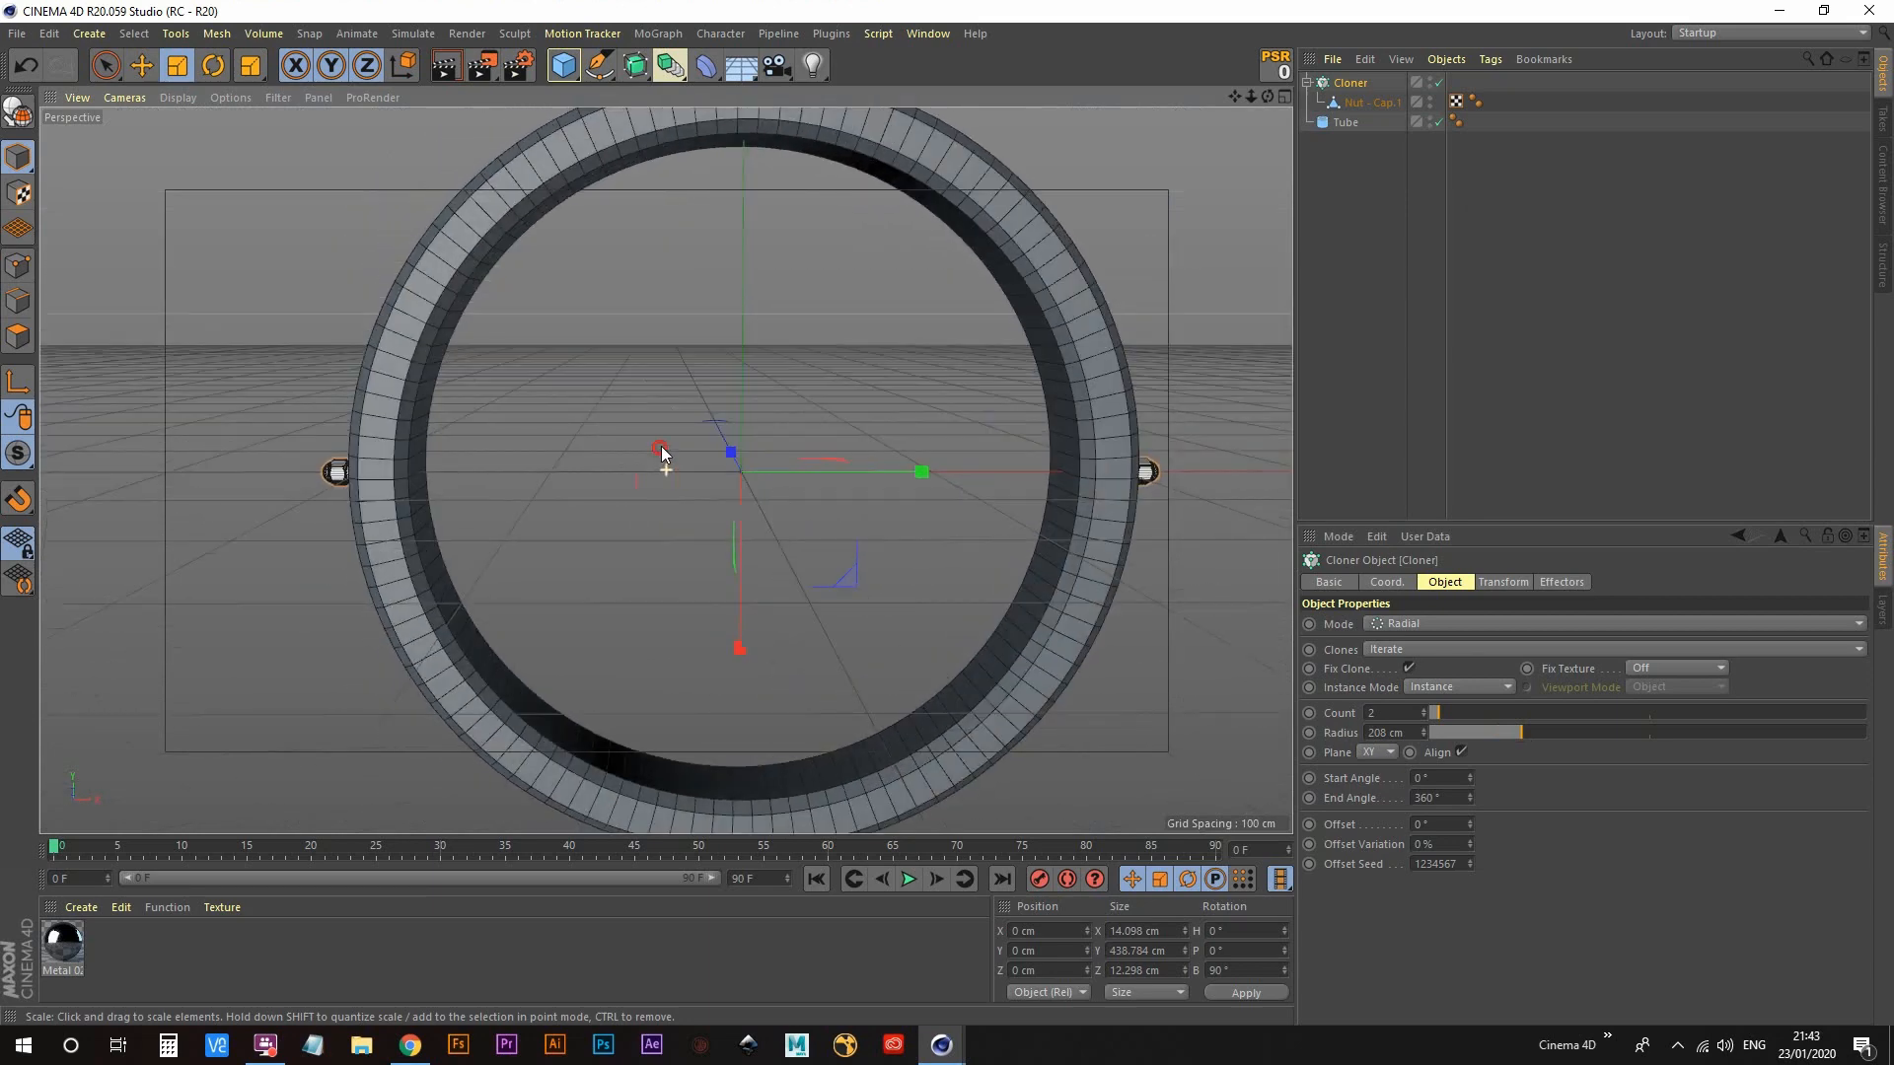
Step: Merge the Cloner and its child into a single object with Connect Objects + Delete and rename it nut_caps
middle_click(1351, 87)
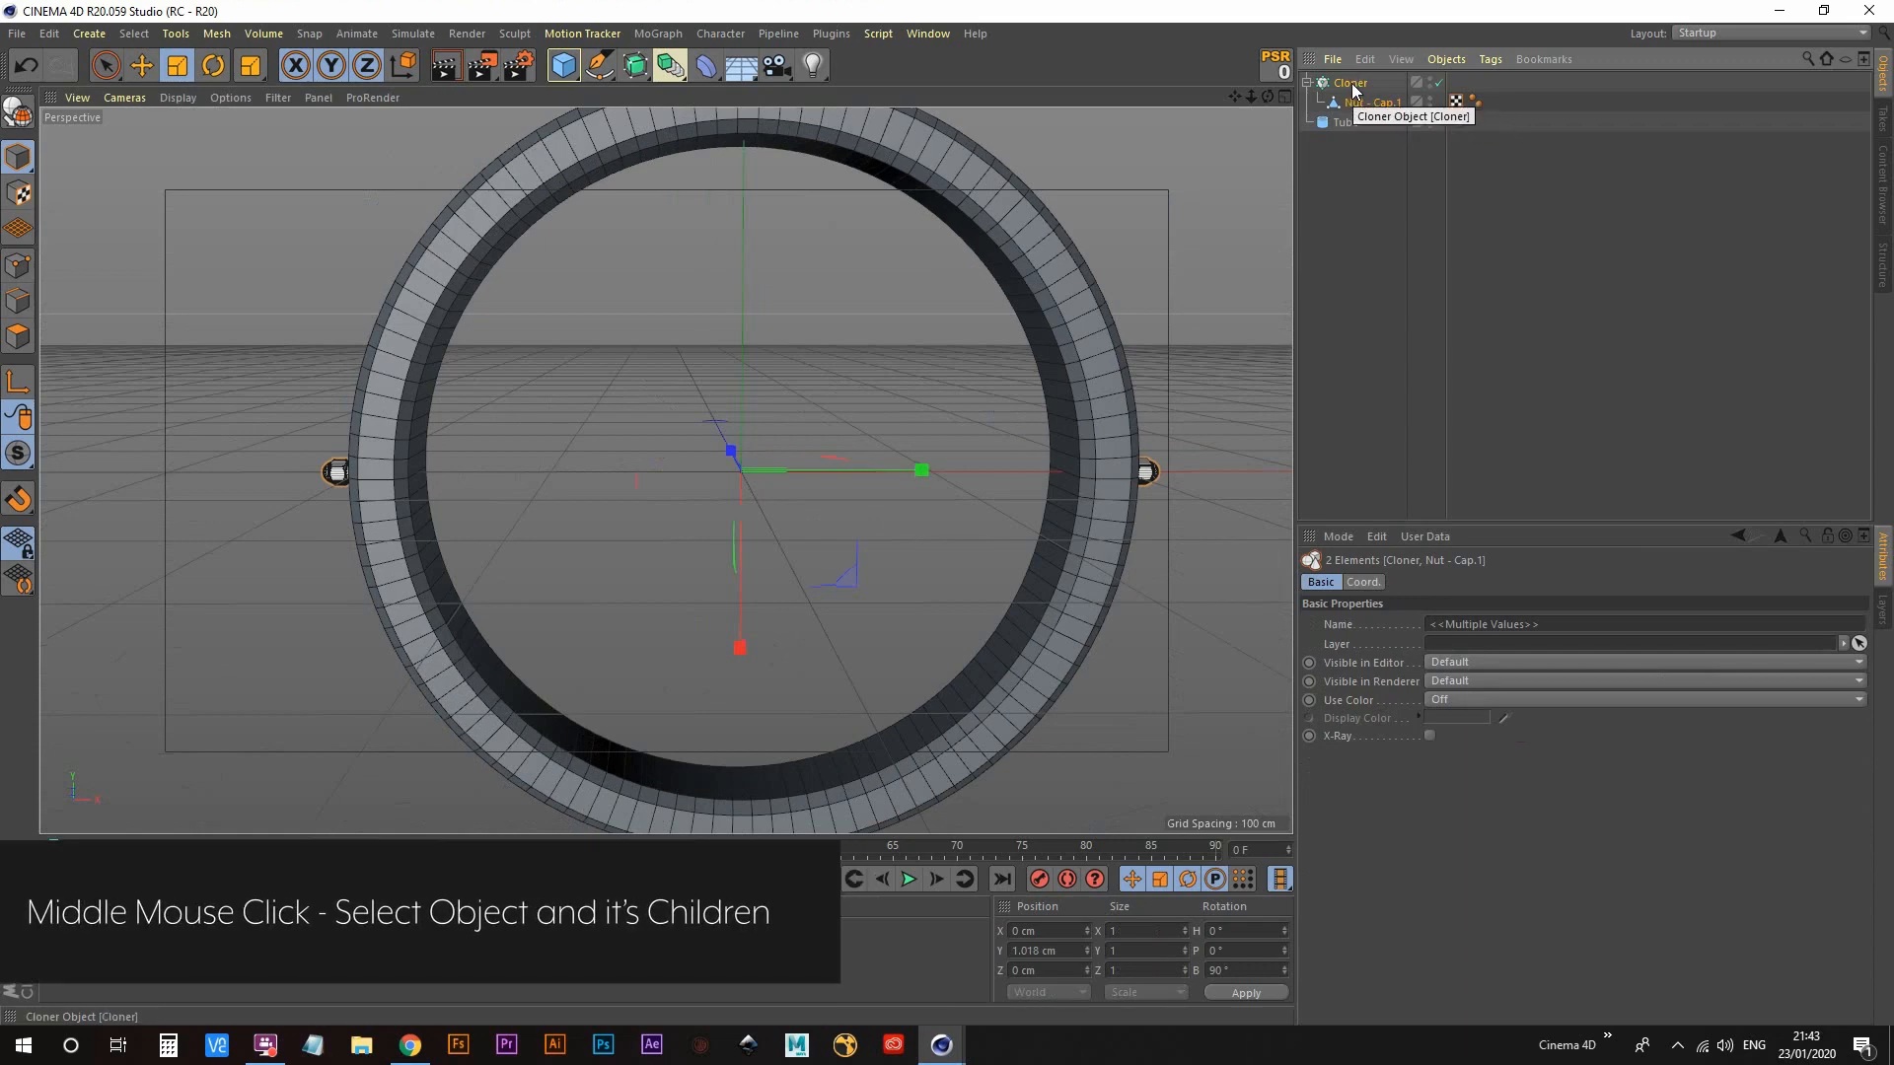
right_click(1353, 89)
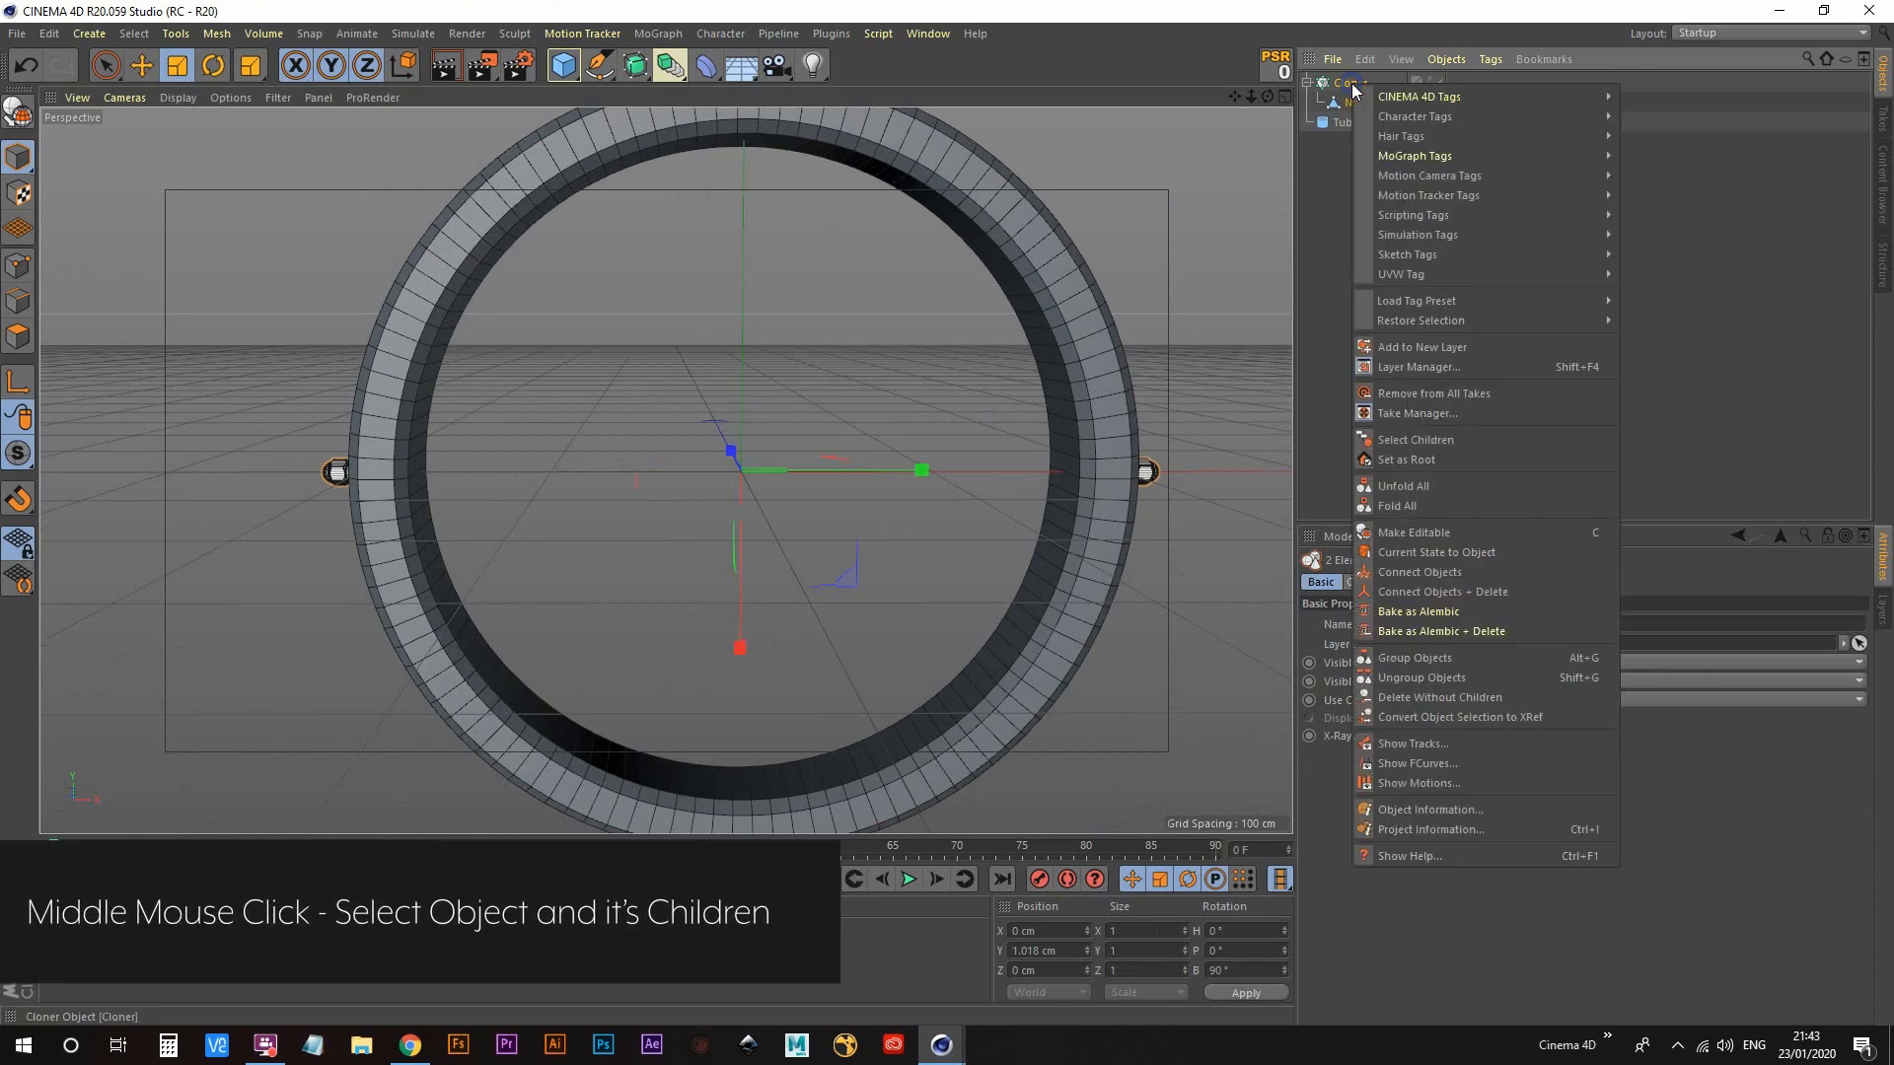
click(1469, 589)
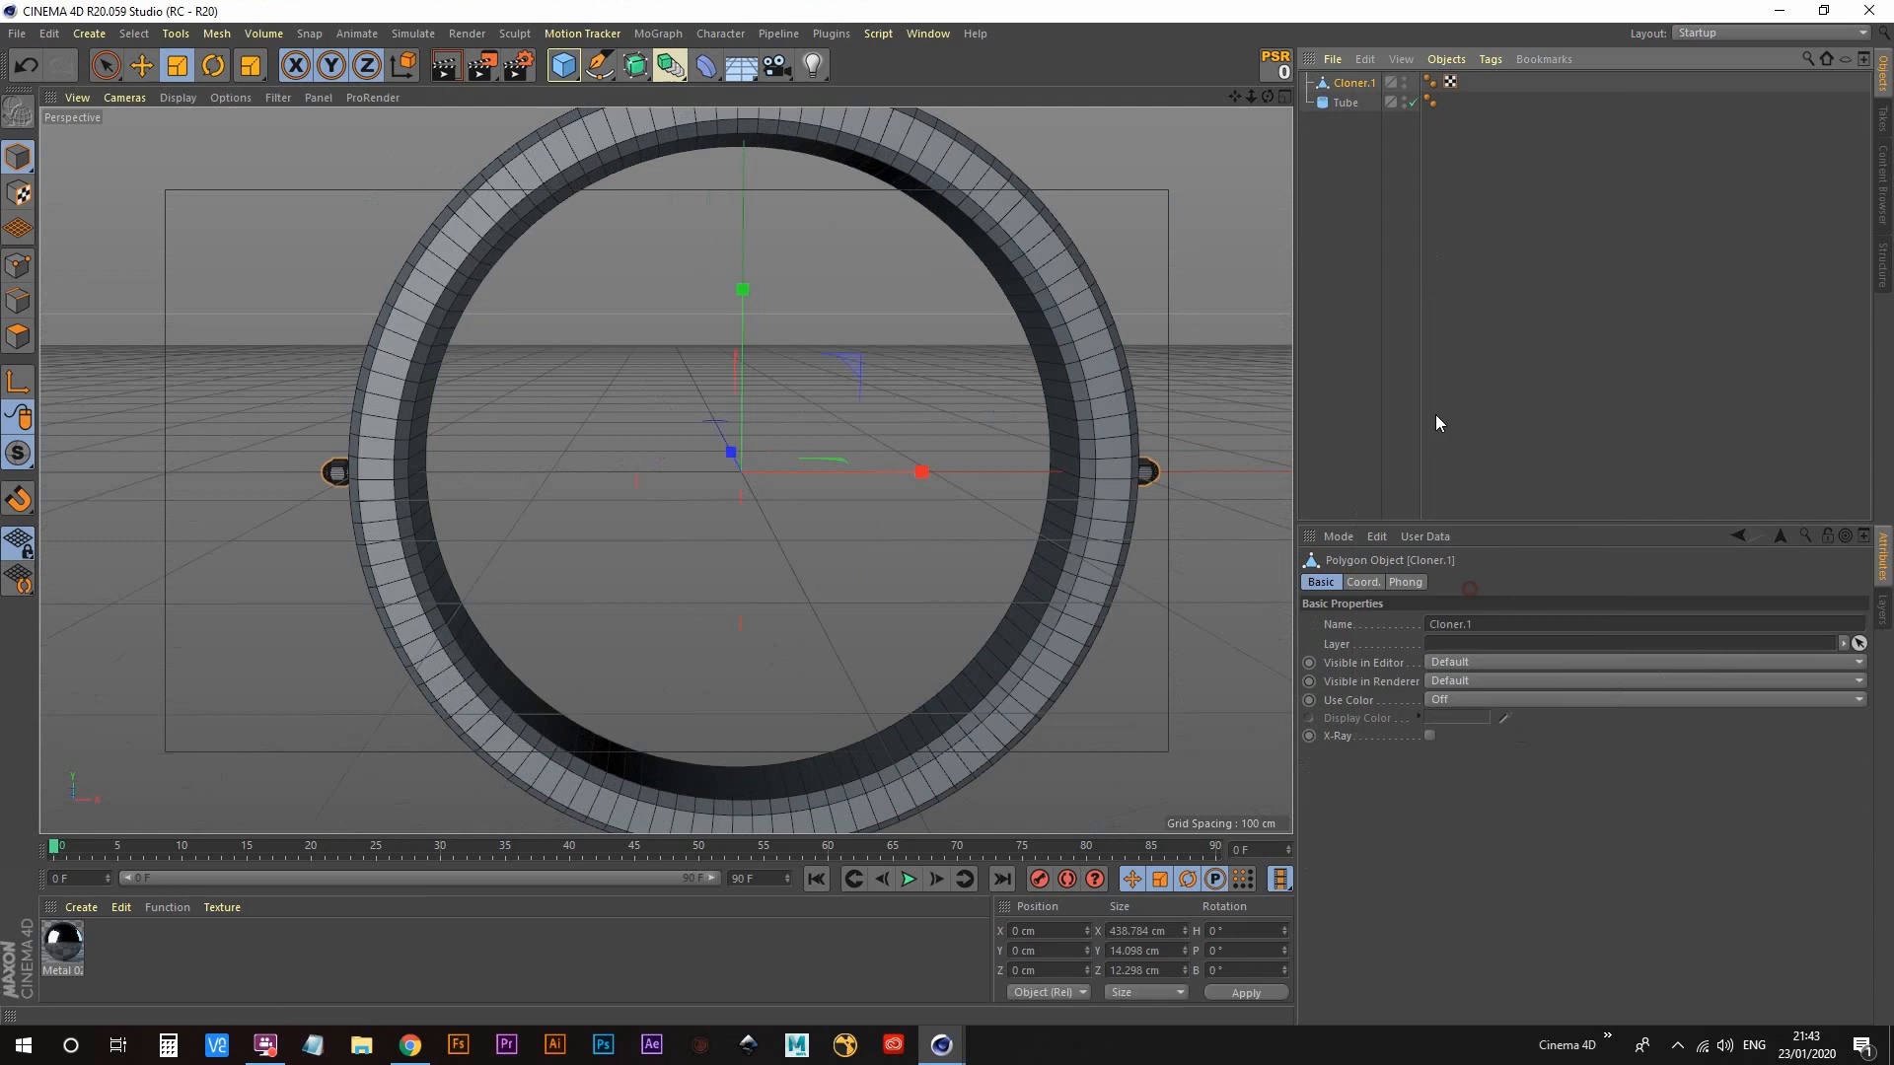
double_click(1347, 87)
text(n)
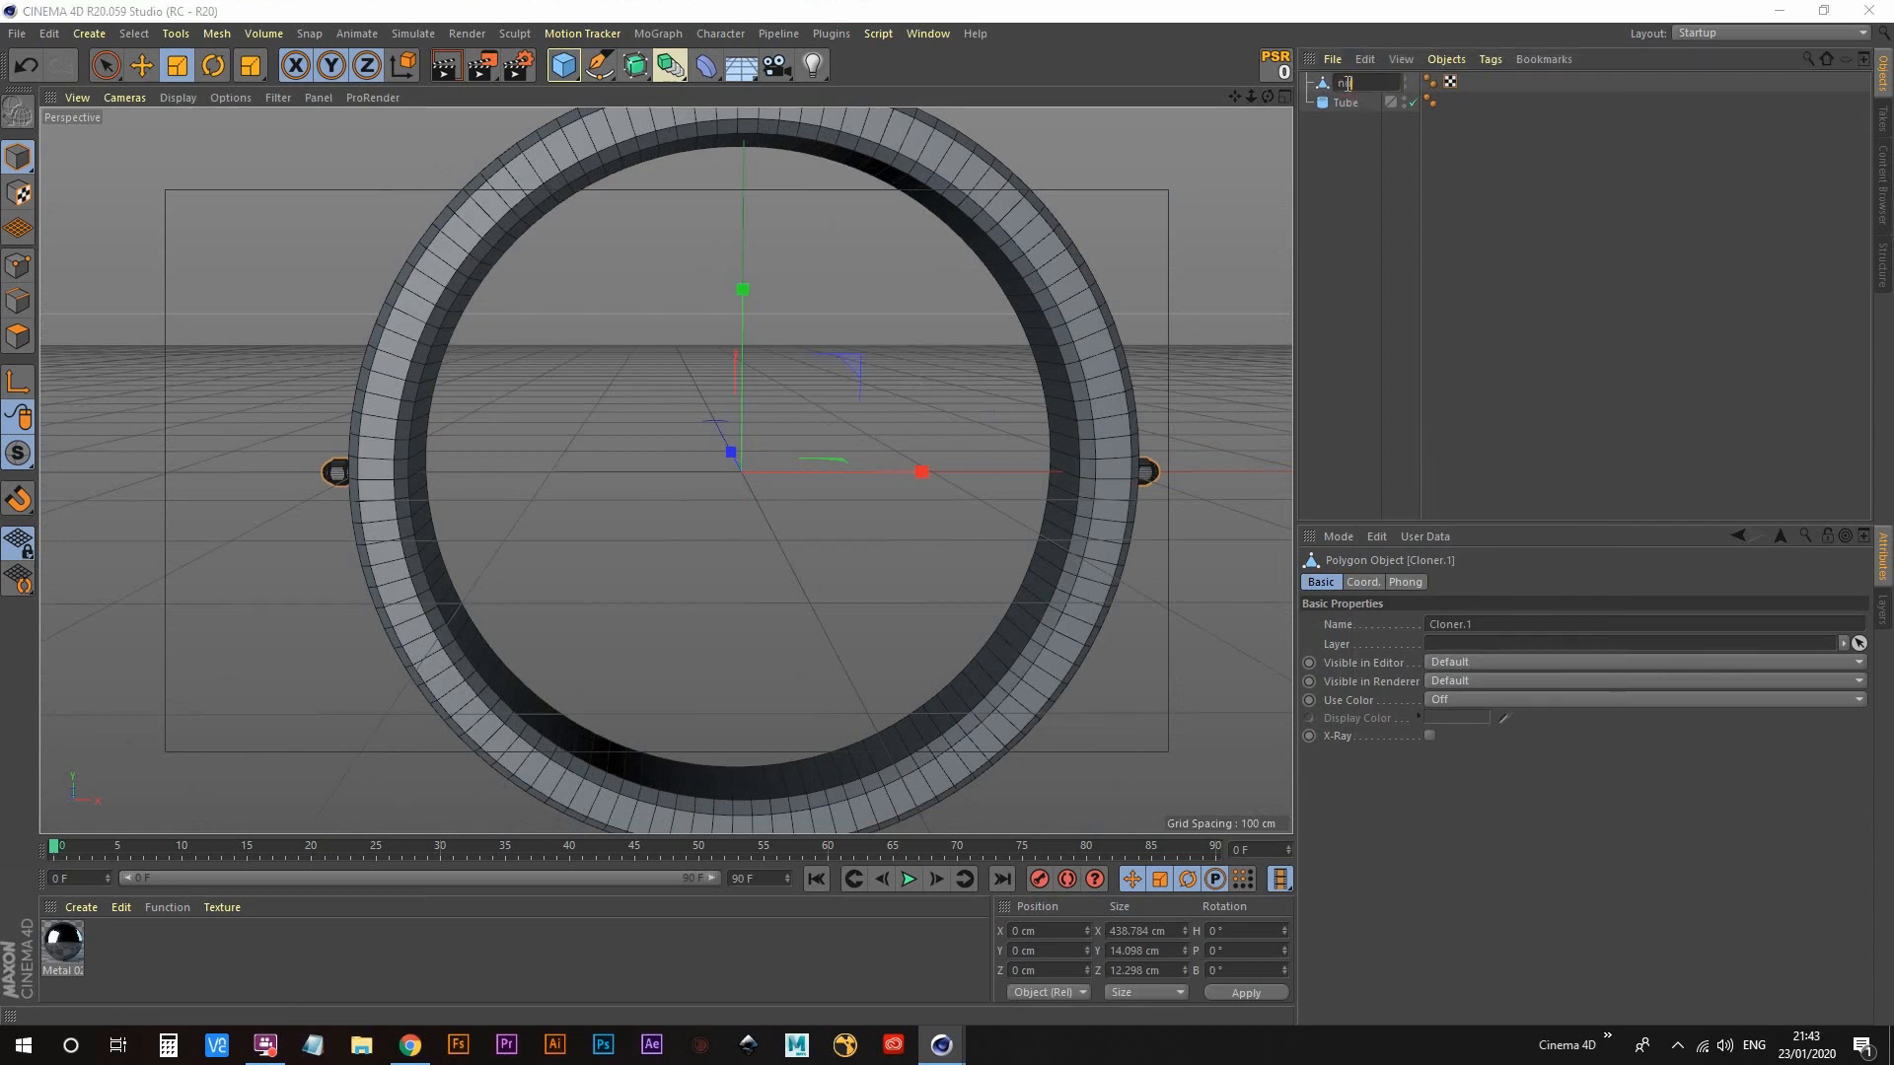
text(ut_caps)
key(Return)
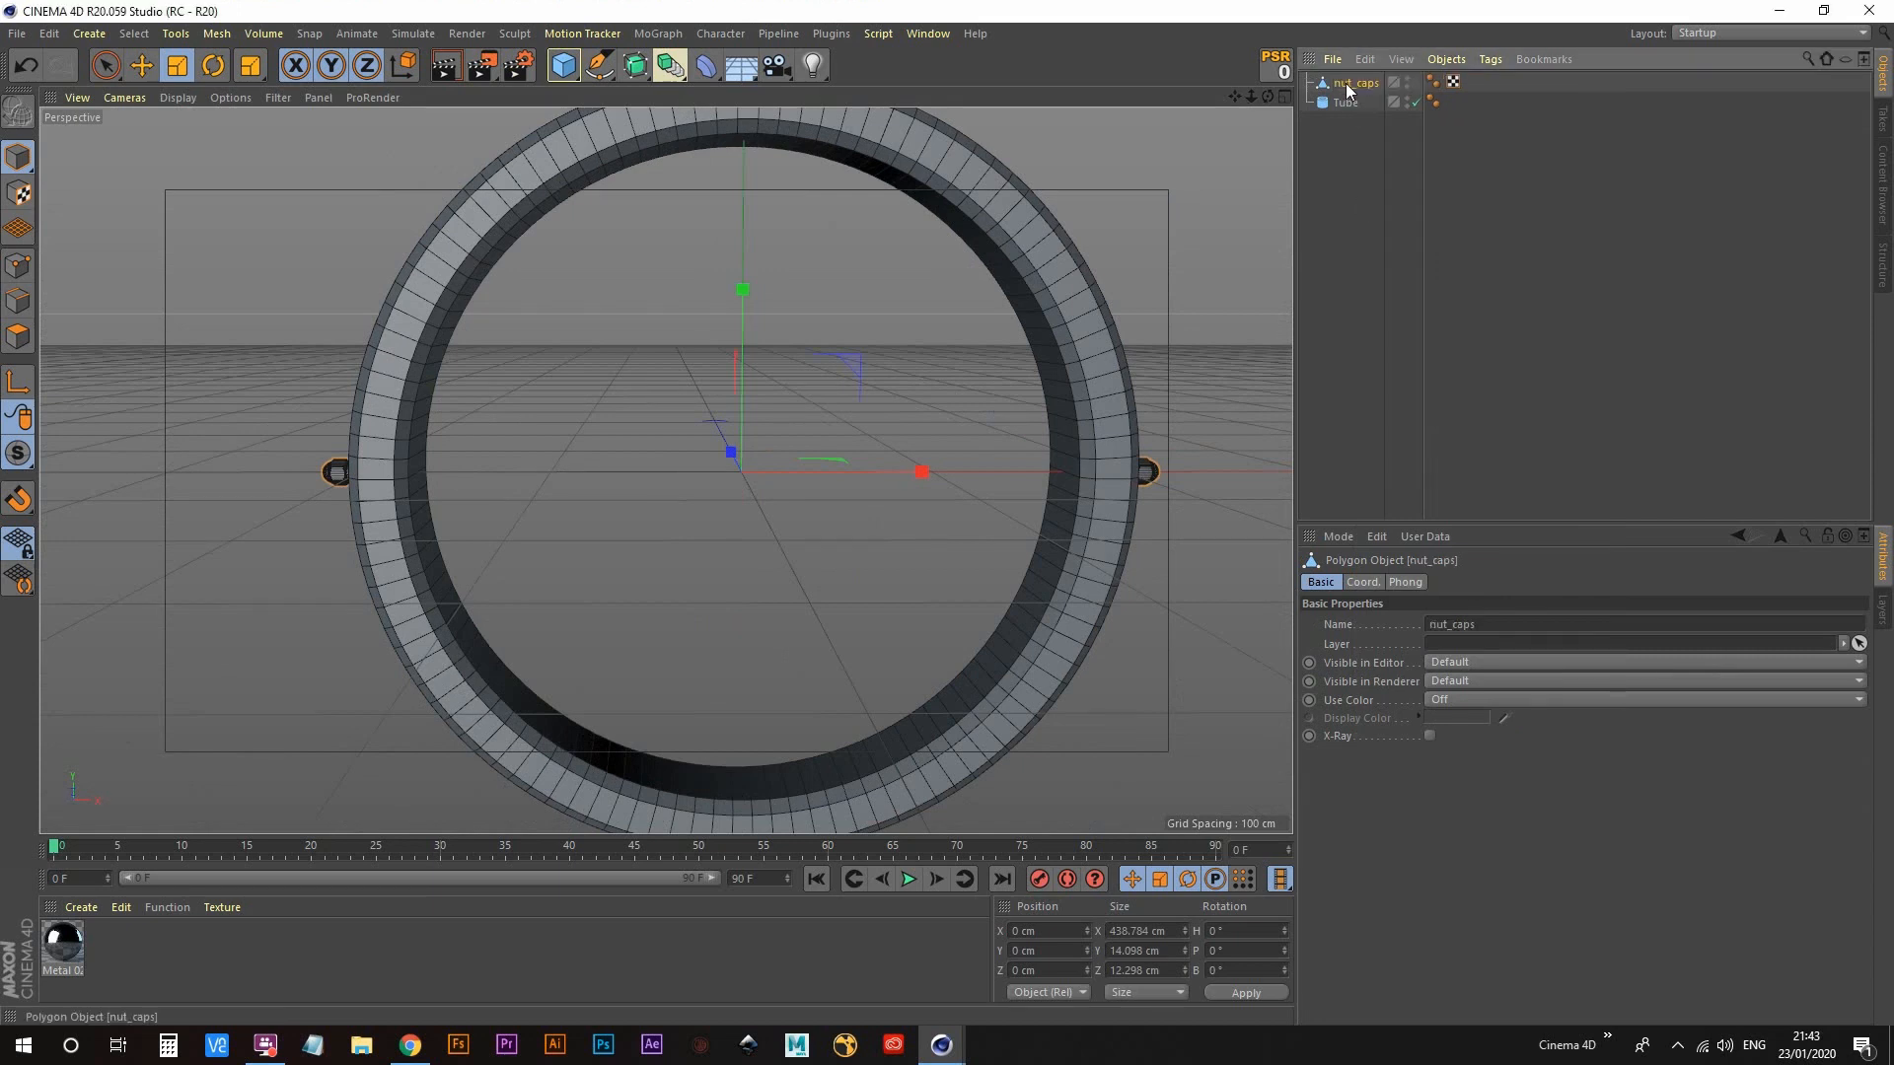
Step: Rename the Tube object as Outer
click(1345, 103)
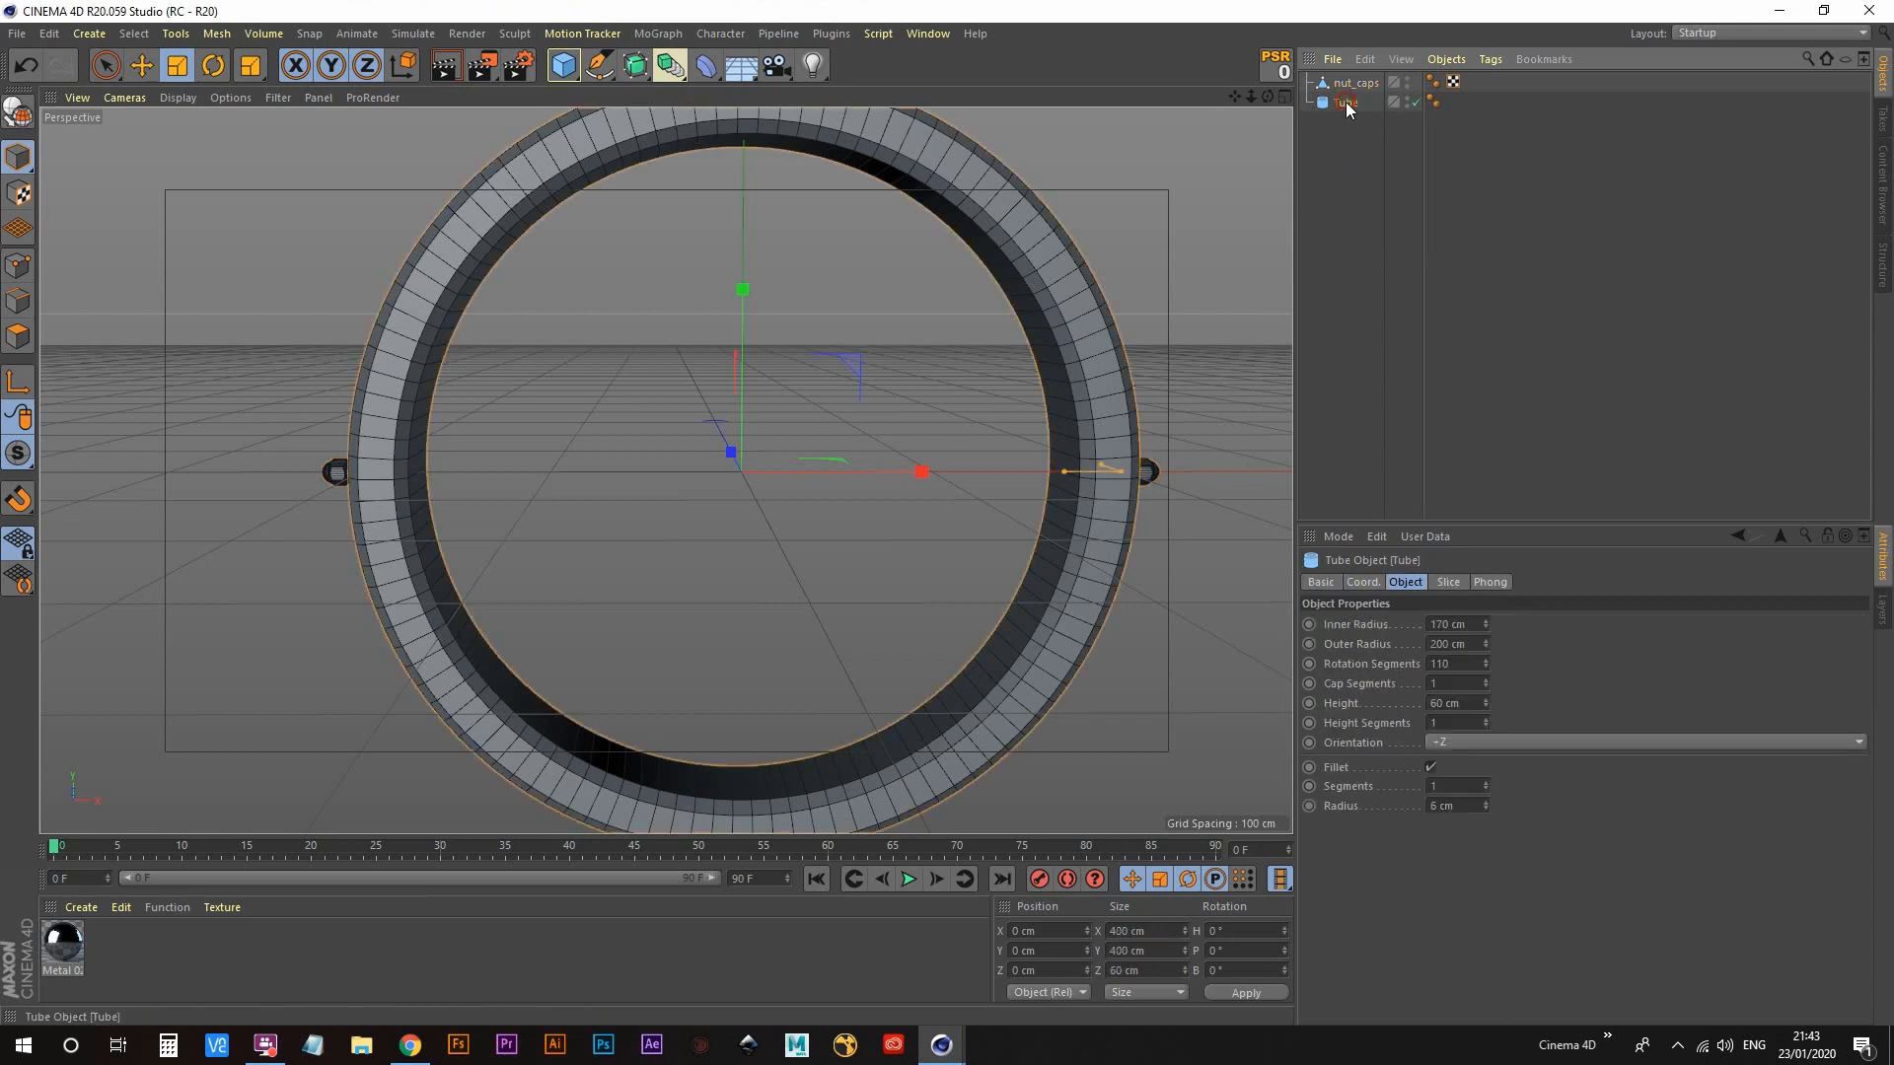
double_click(1345, 103)
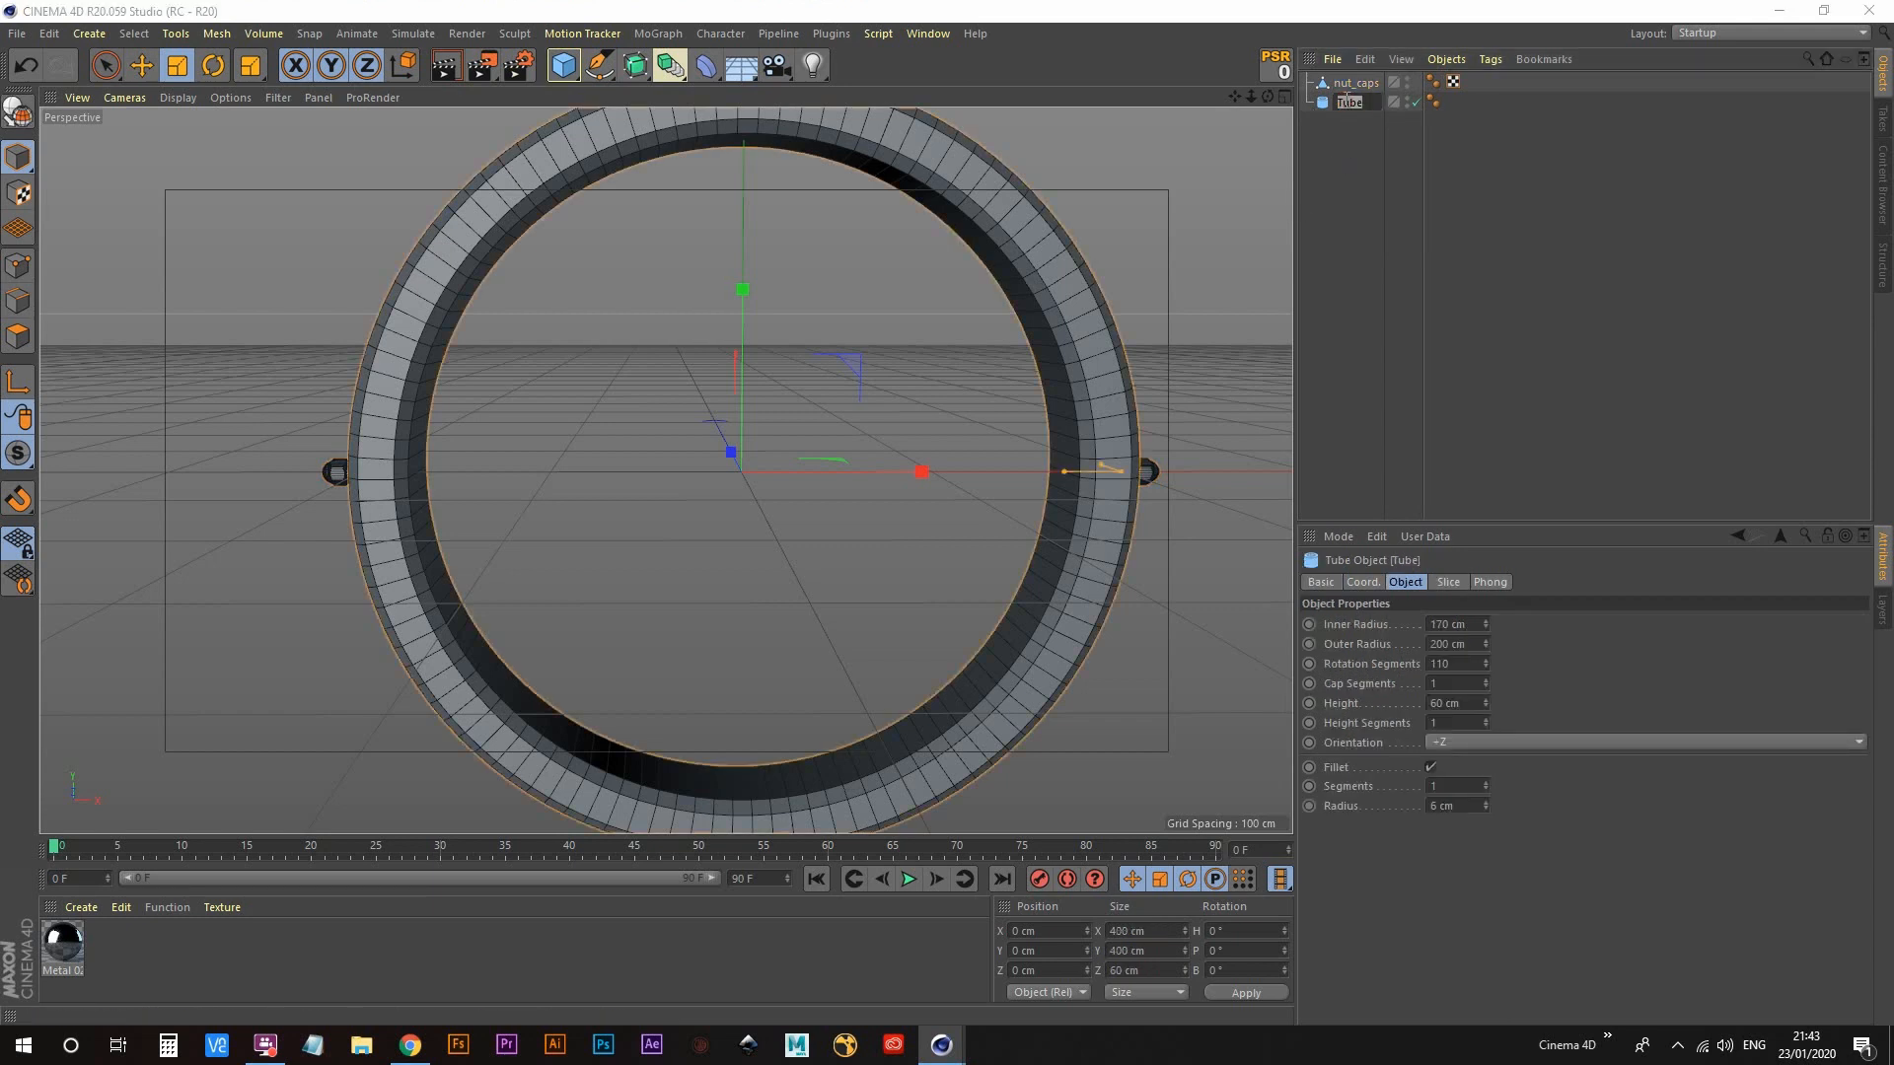
text(Outer)
key(Return)
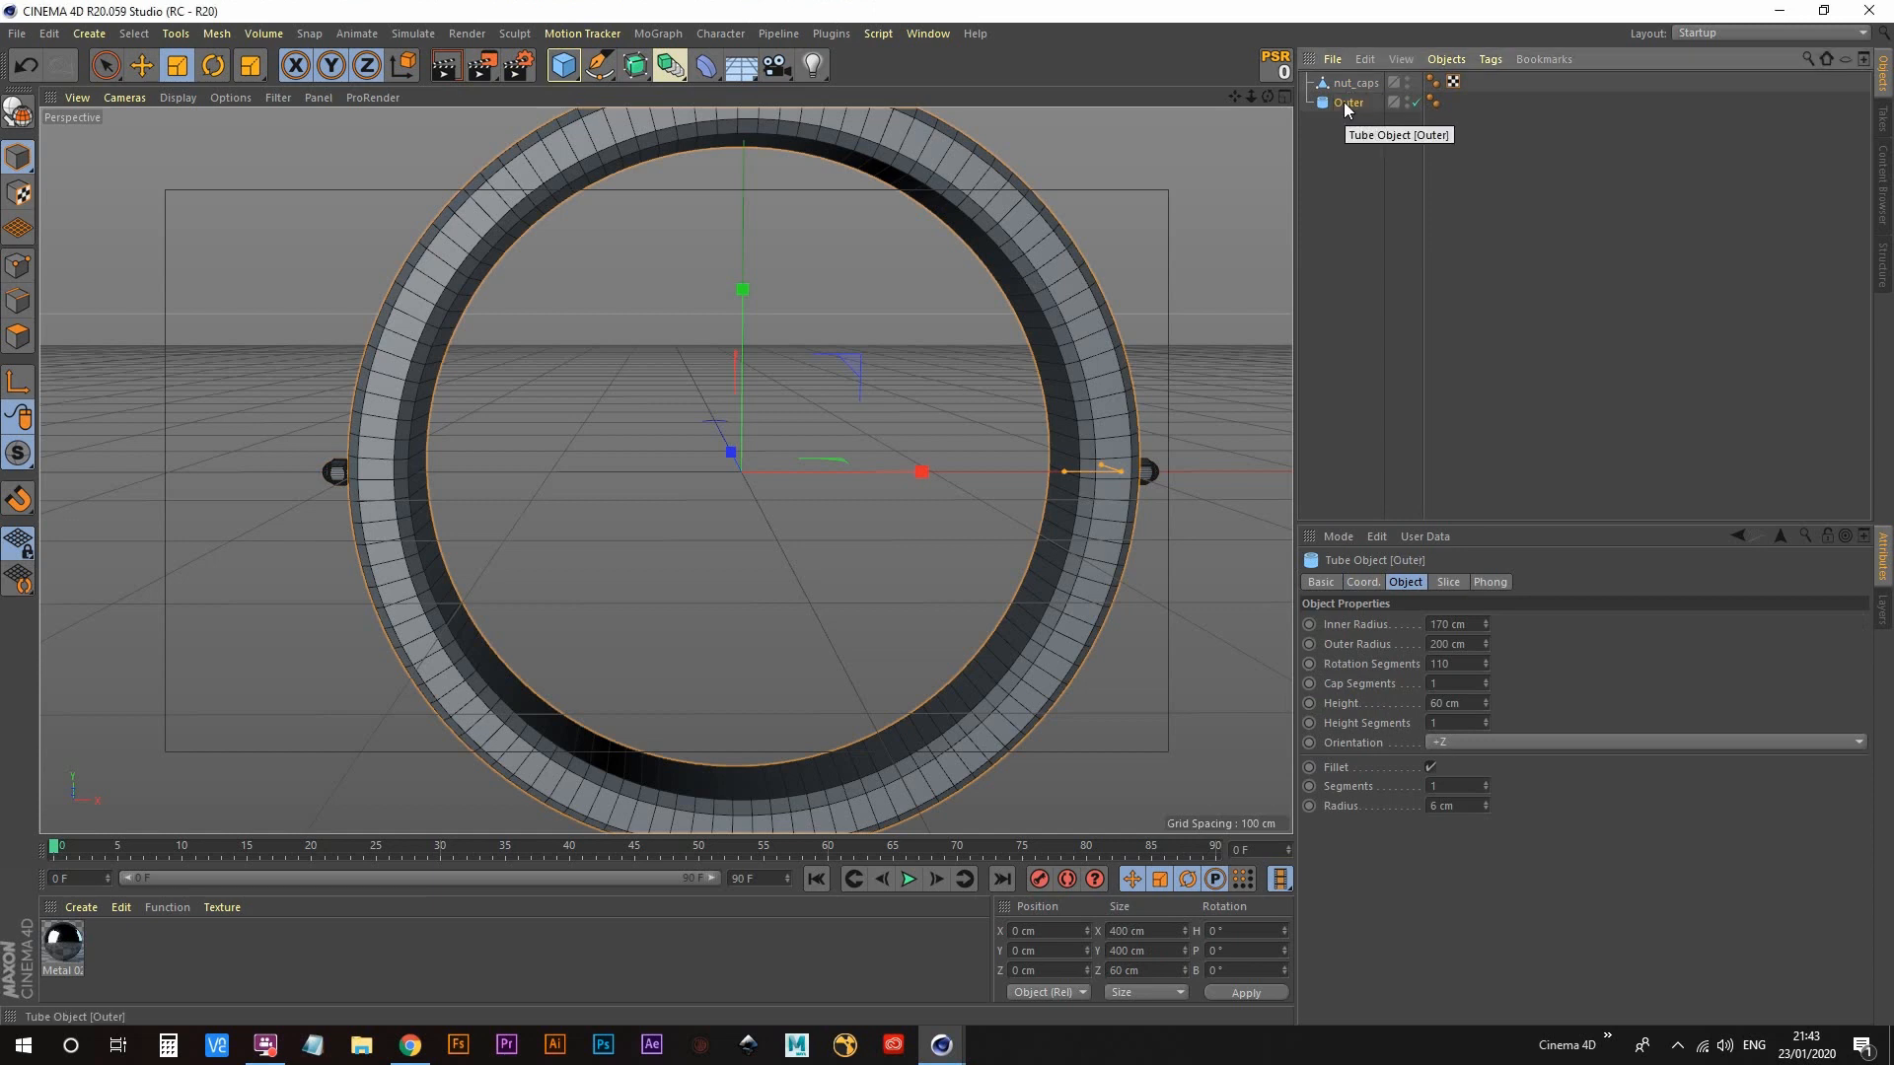
Step: Duplicate the Outer tube and rename the copy Inner
ctrl+drag(1344, 103, 1348, 131)
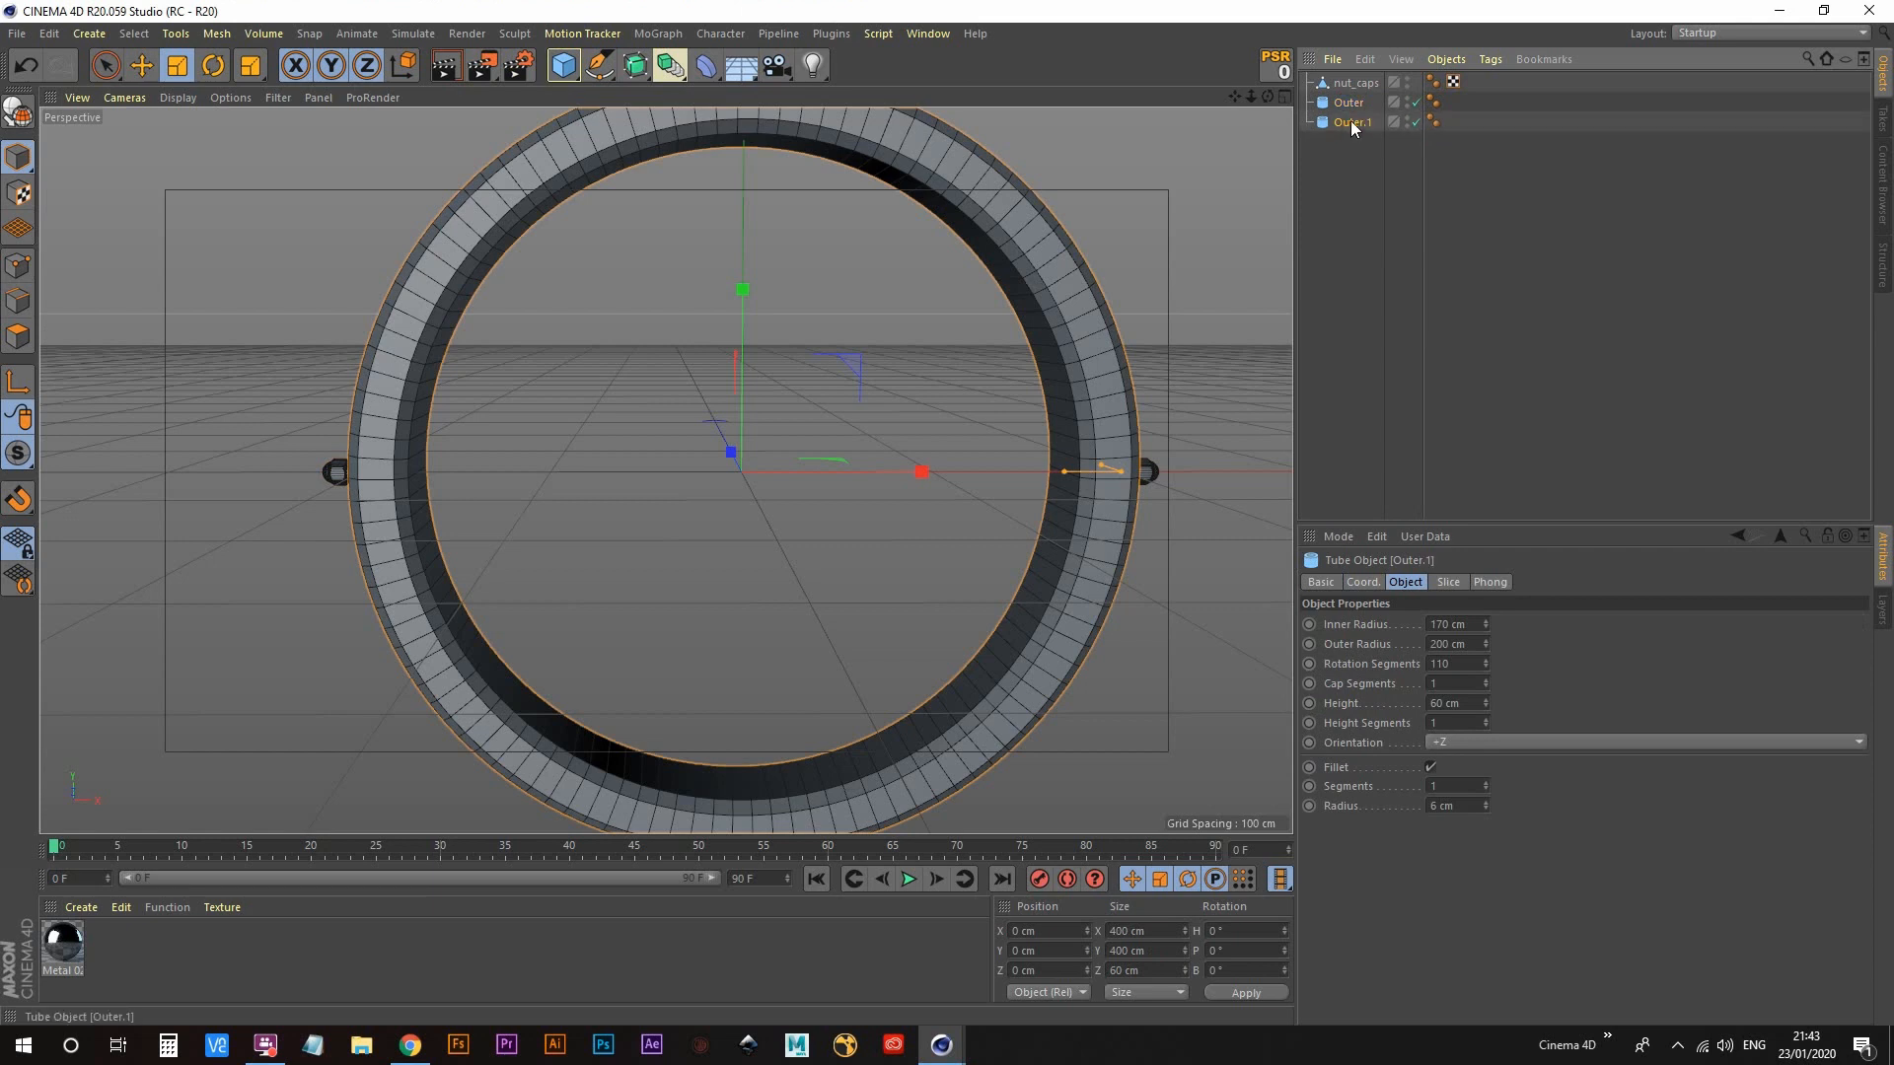
double_click(1349, 122)
text(Inner)
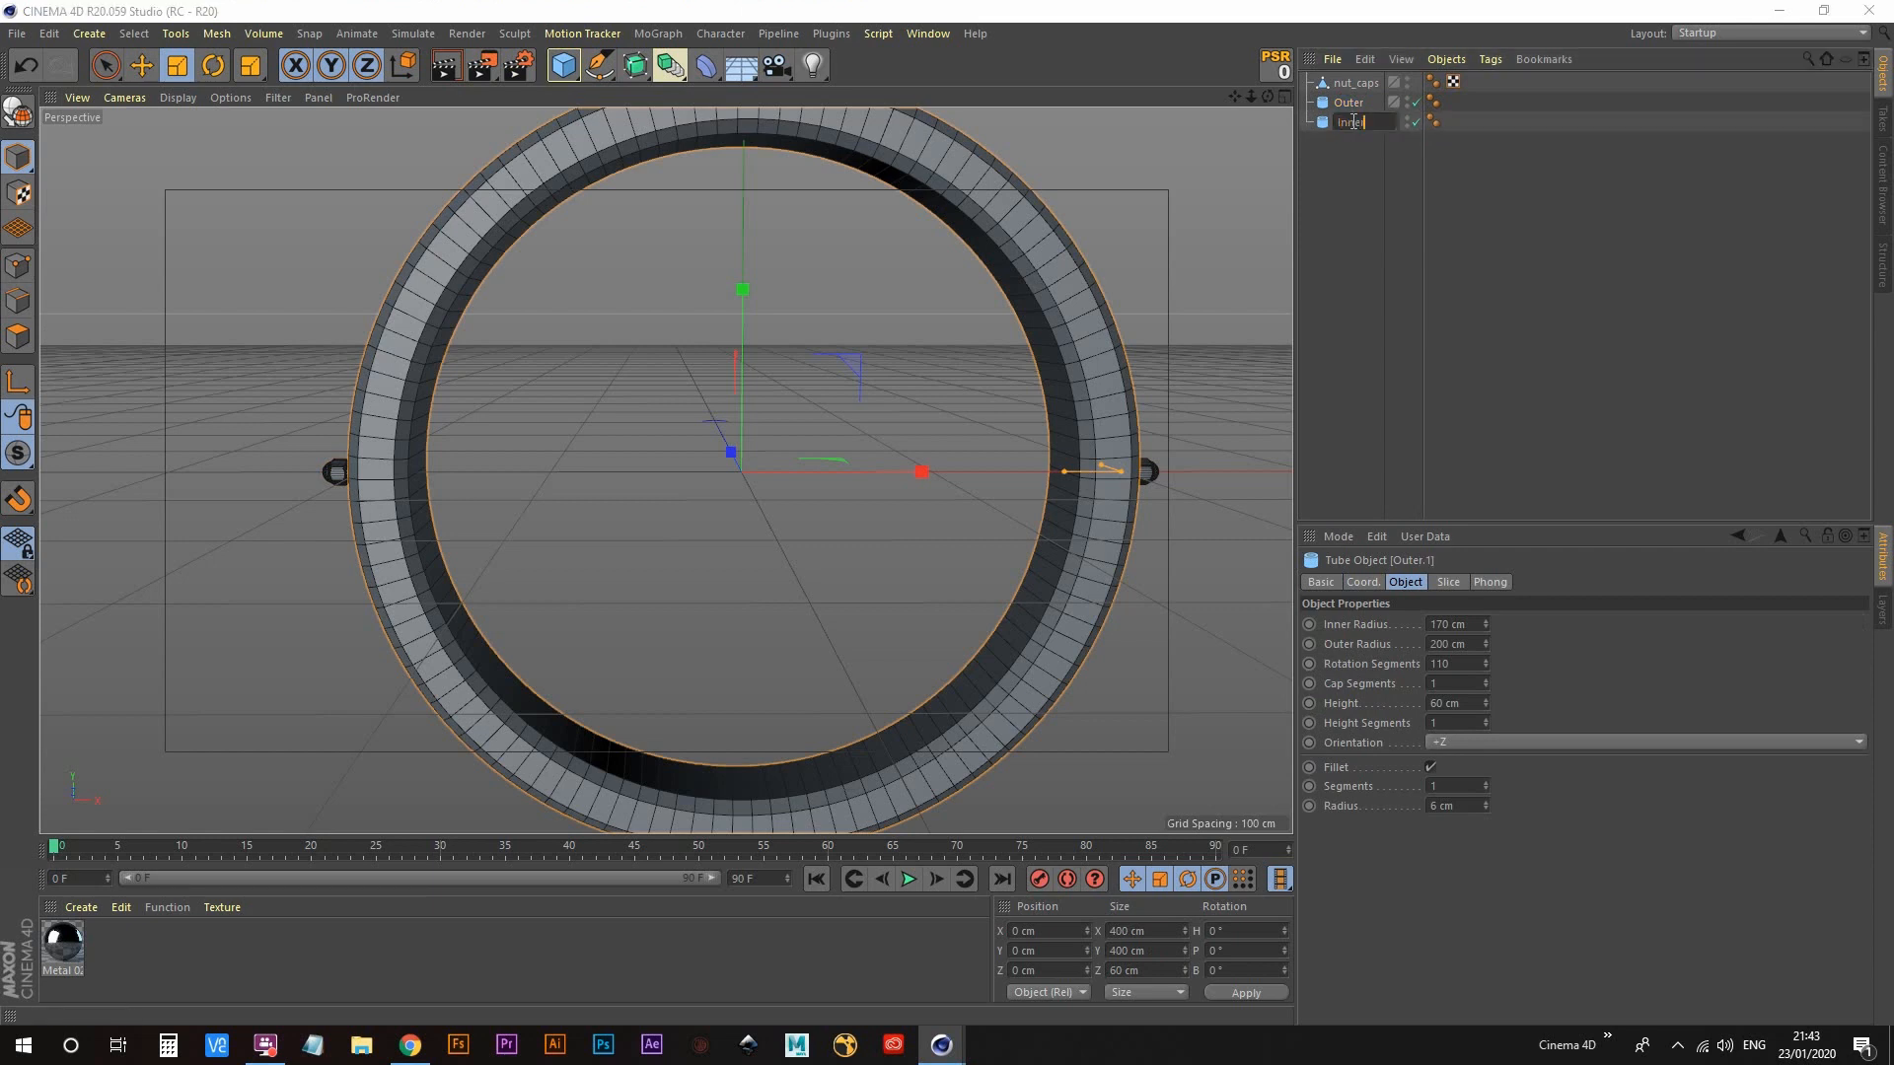
key(Return)
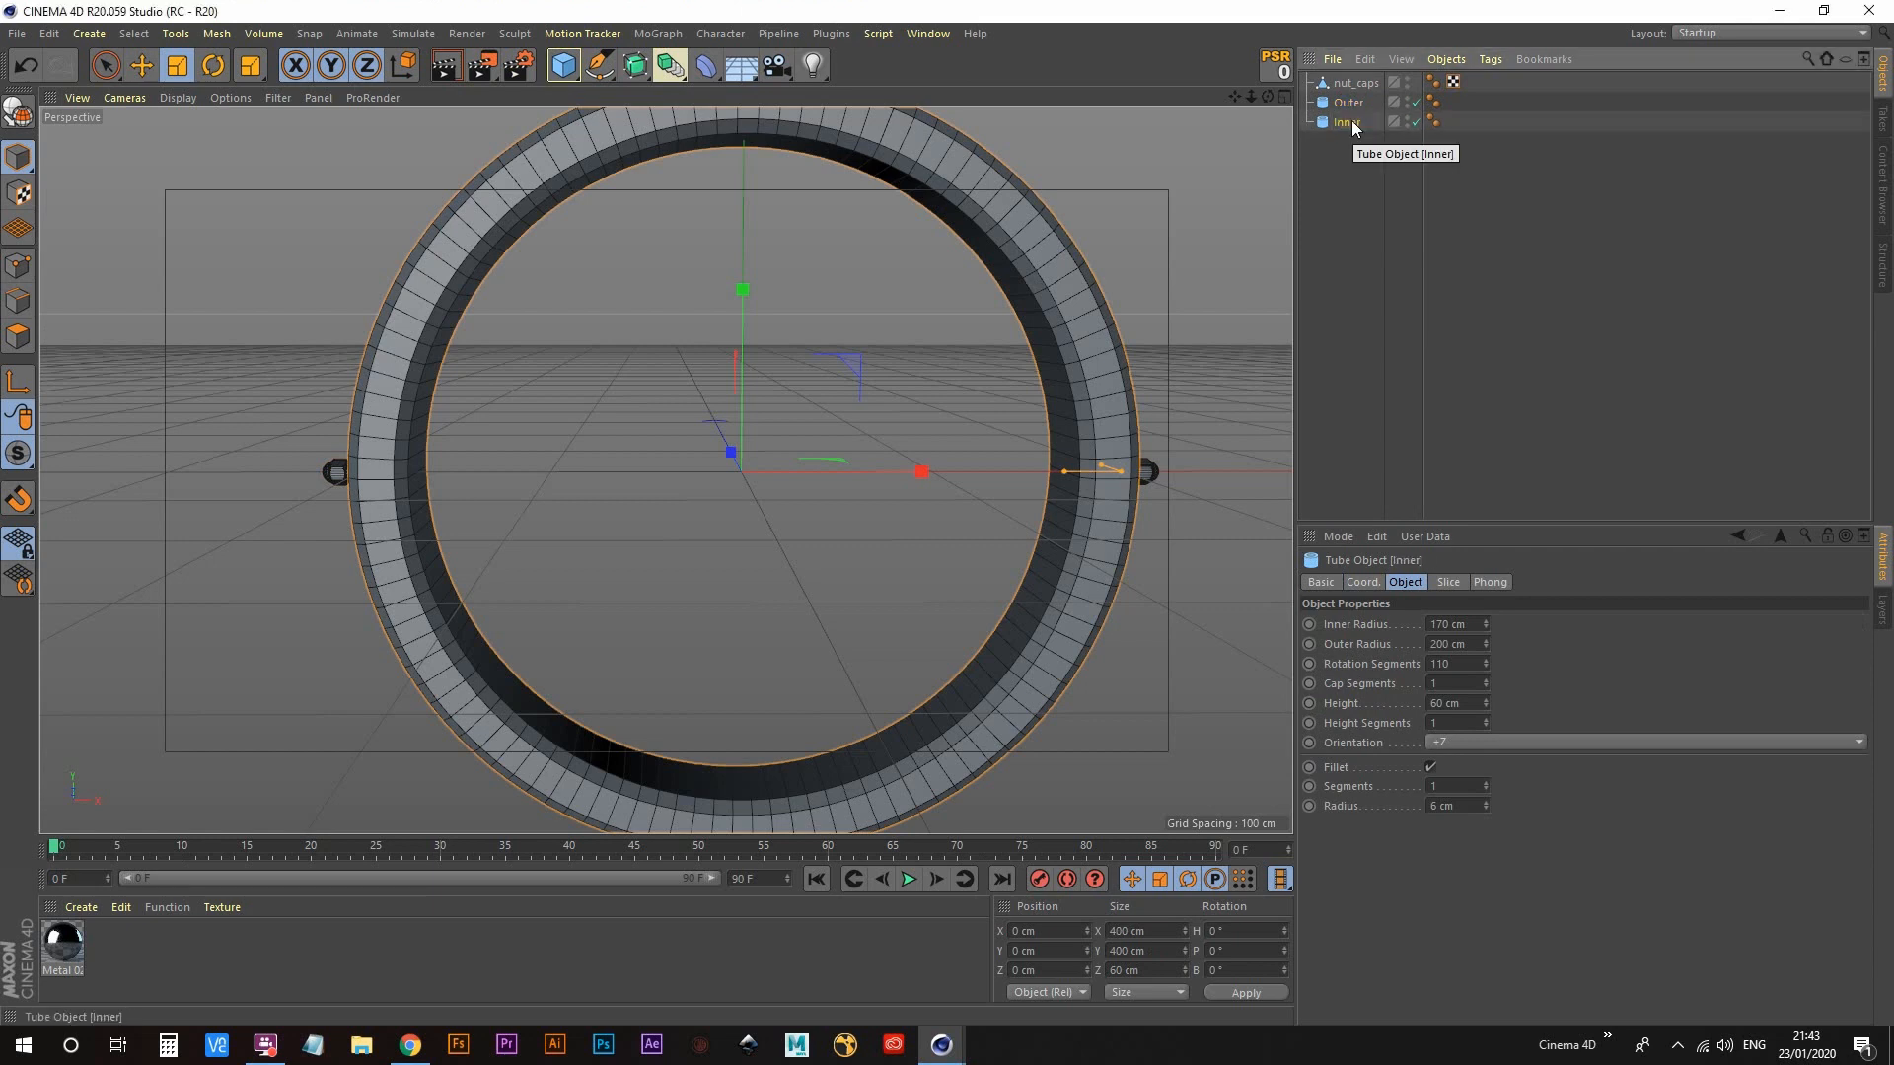
Step: Reduce the Inner tube's inner radius to 130 cm and its outer radius to 160 cm
scroll(878, 417, down, 5)
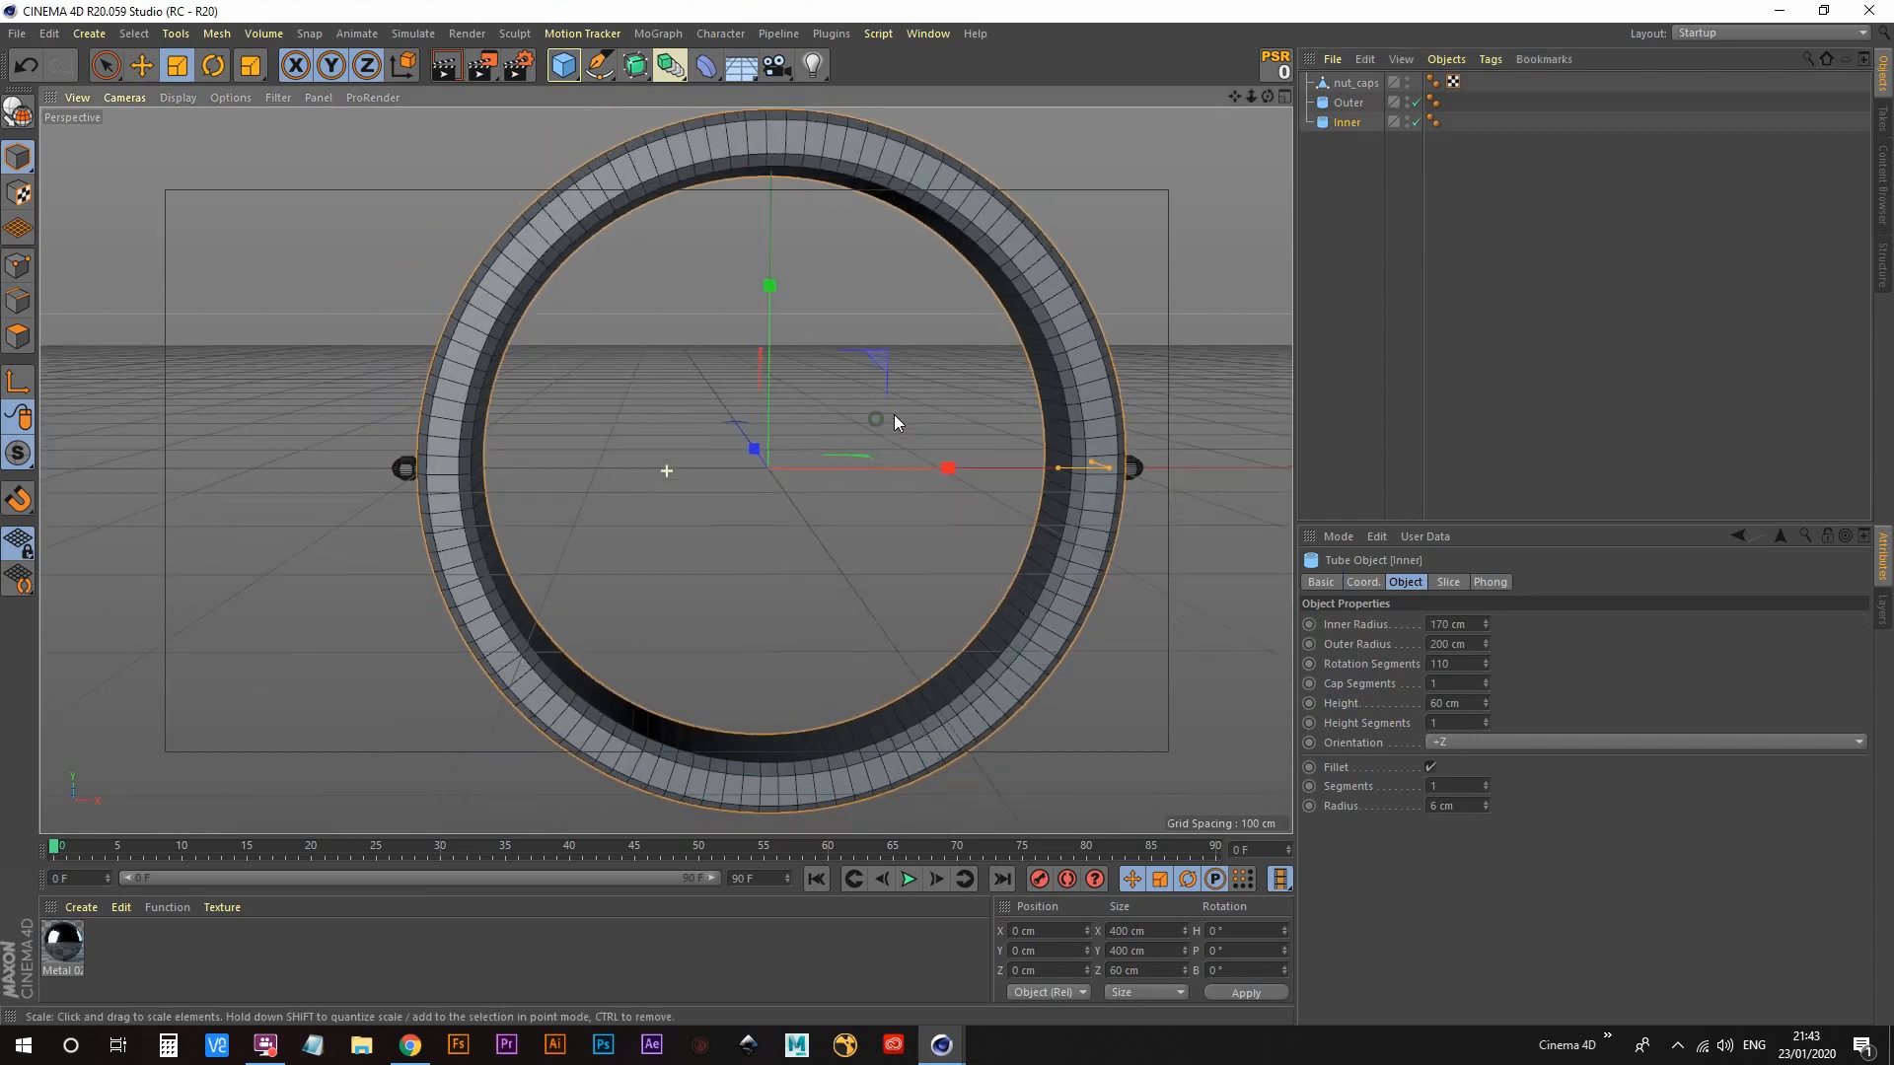
scroll(893, 419, down, 1)
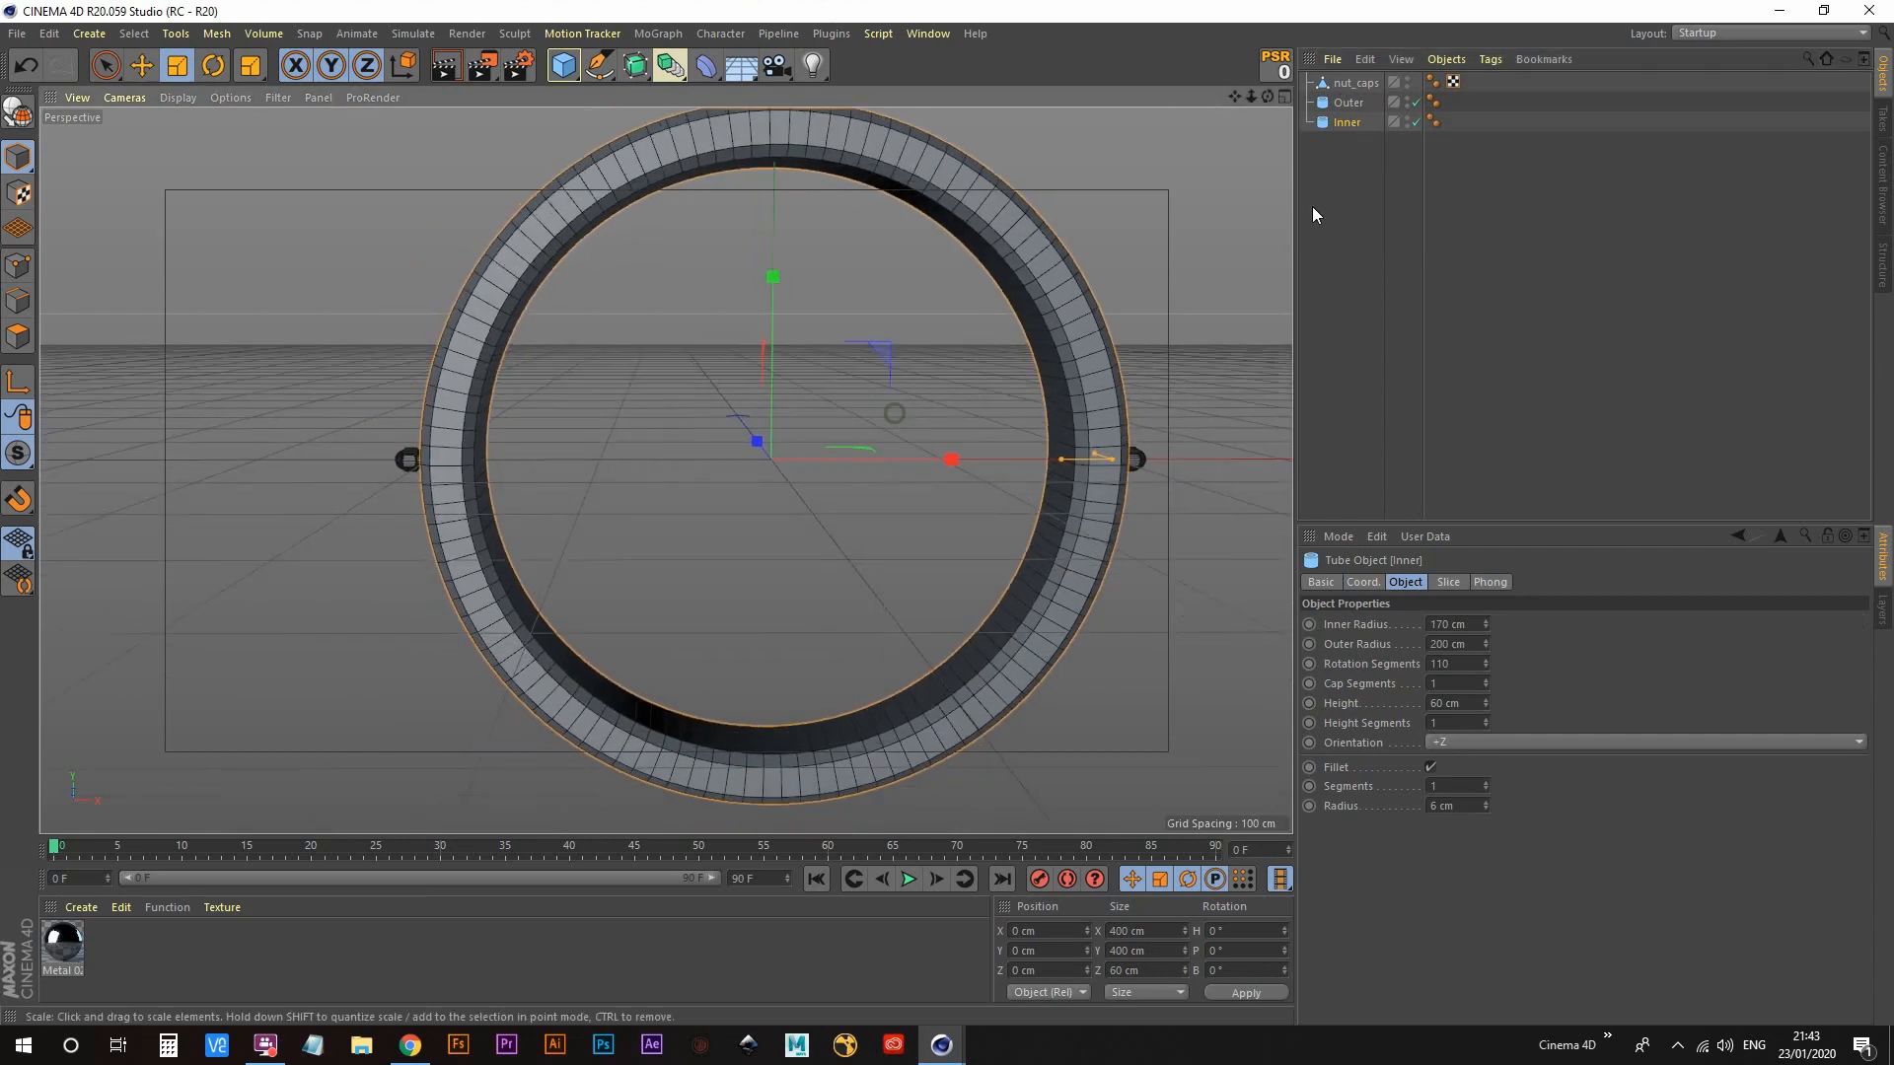
click(1345, 123)
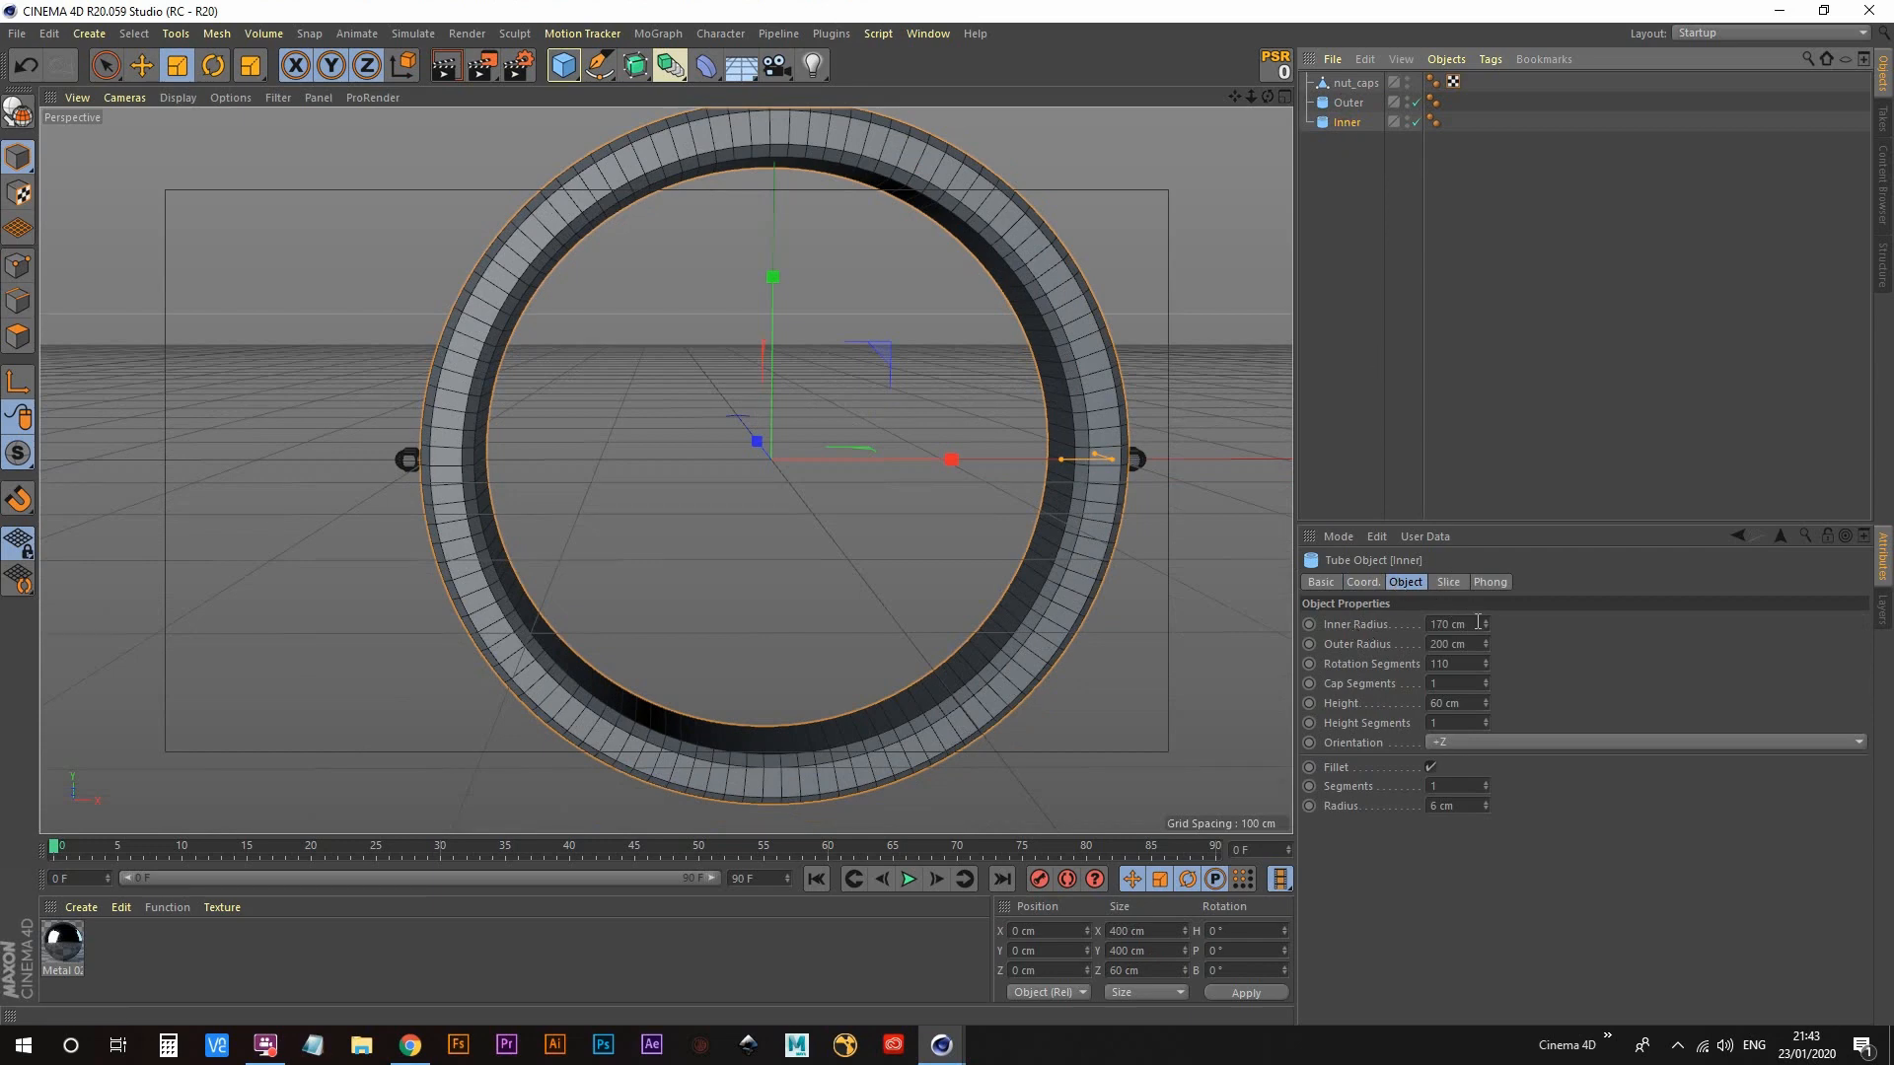
click(1478, 623)
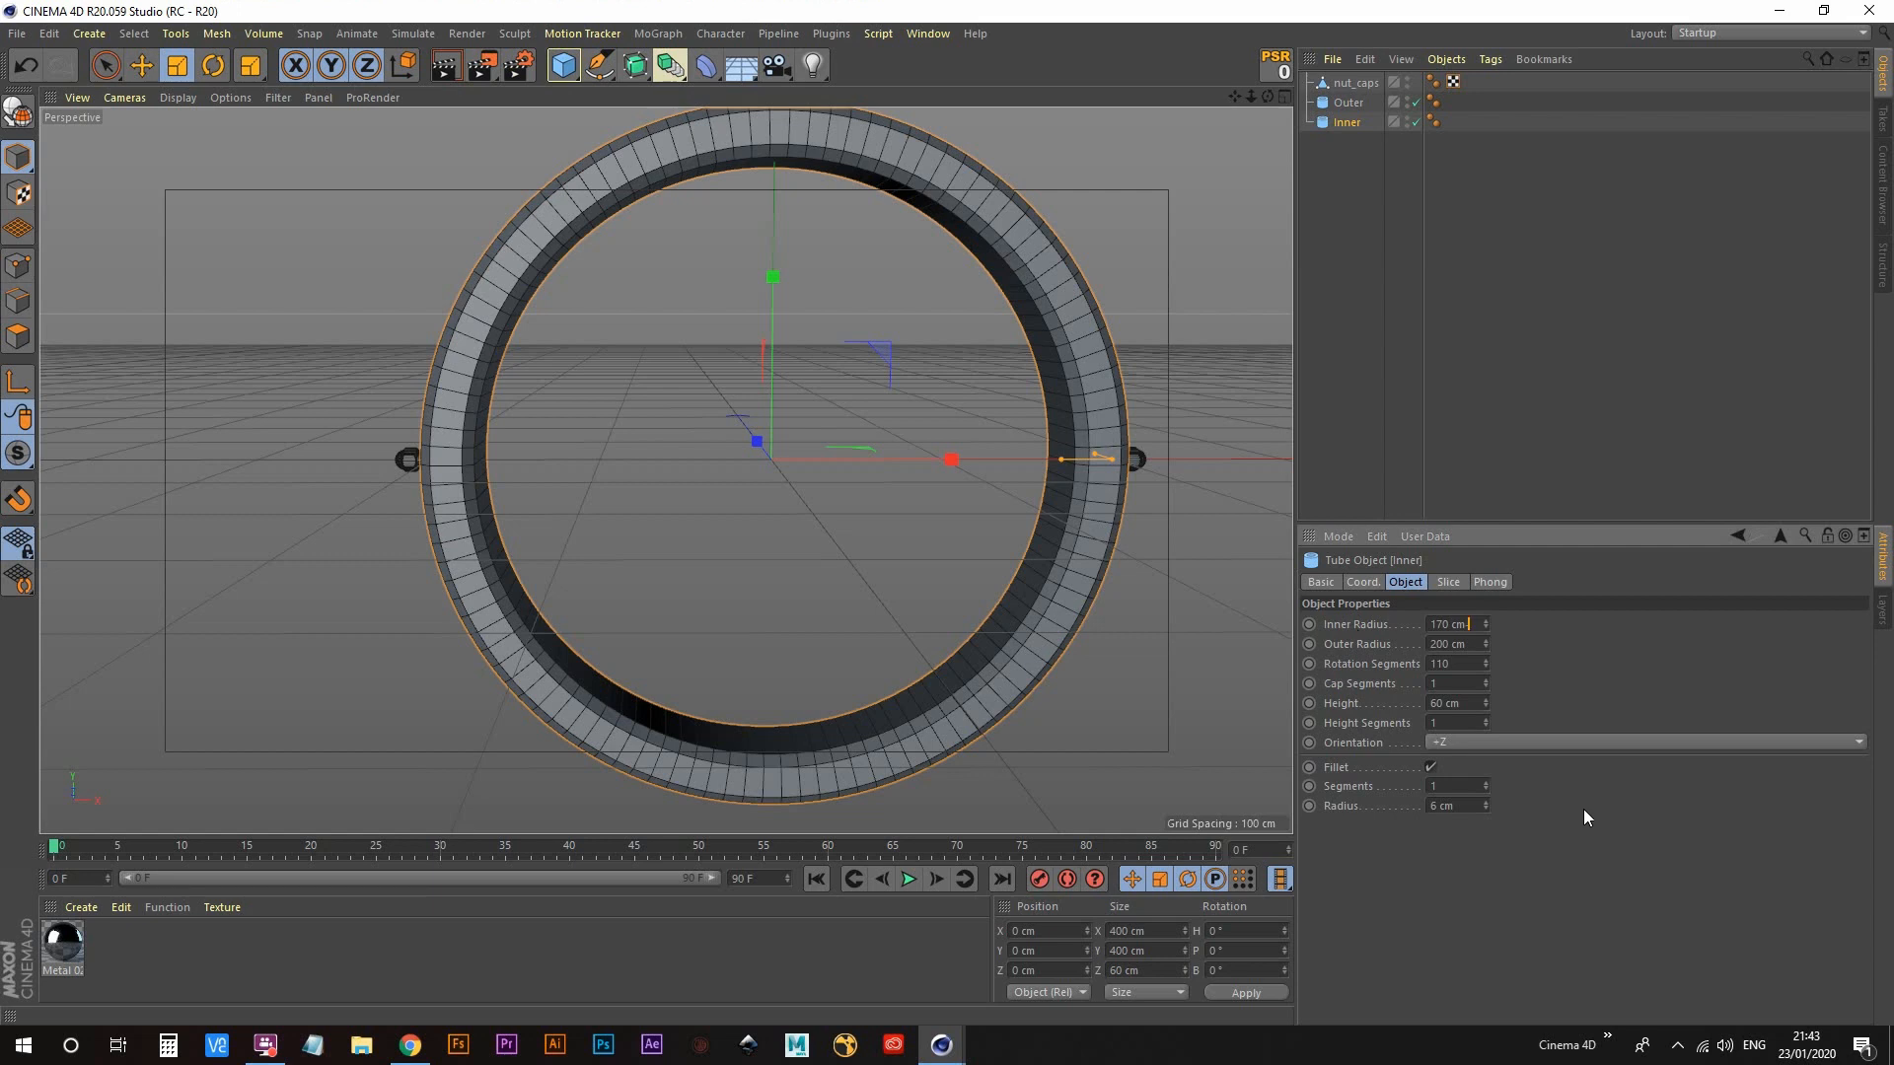
text(-40)
key(Tab)
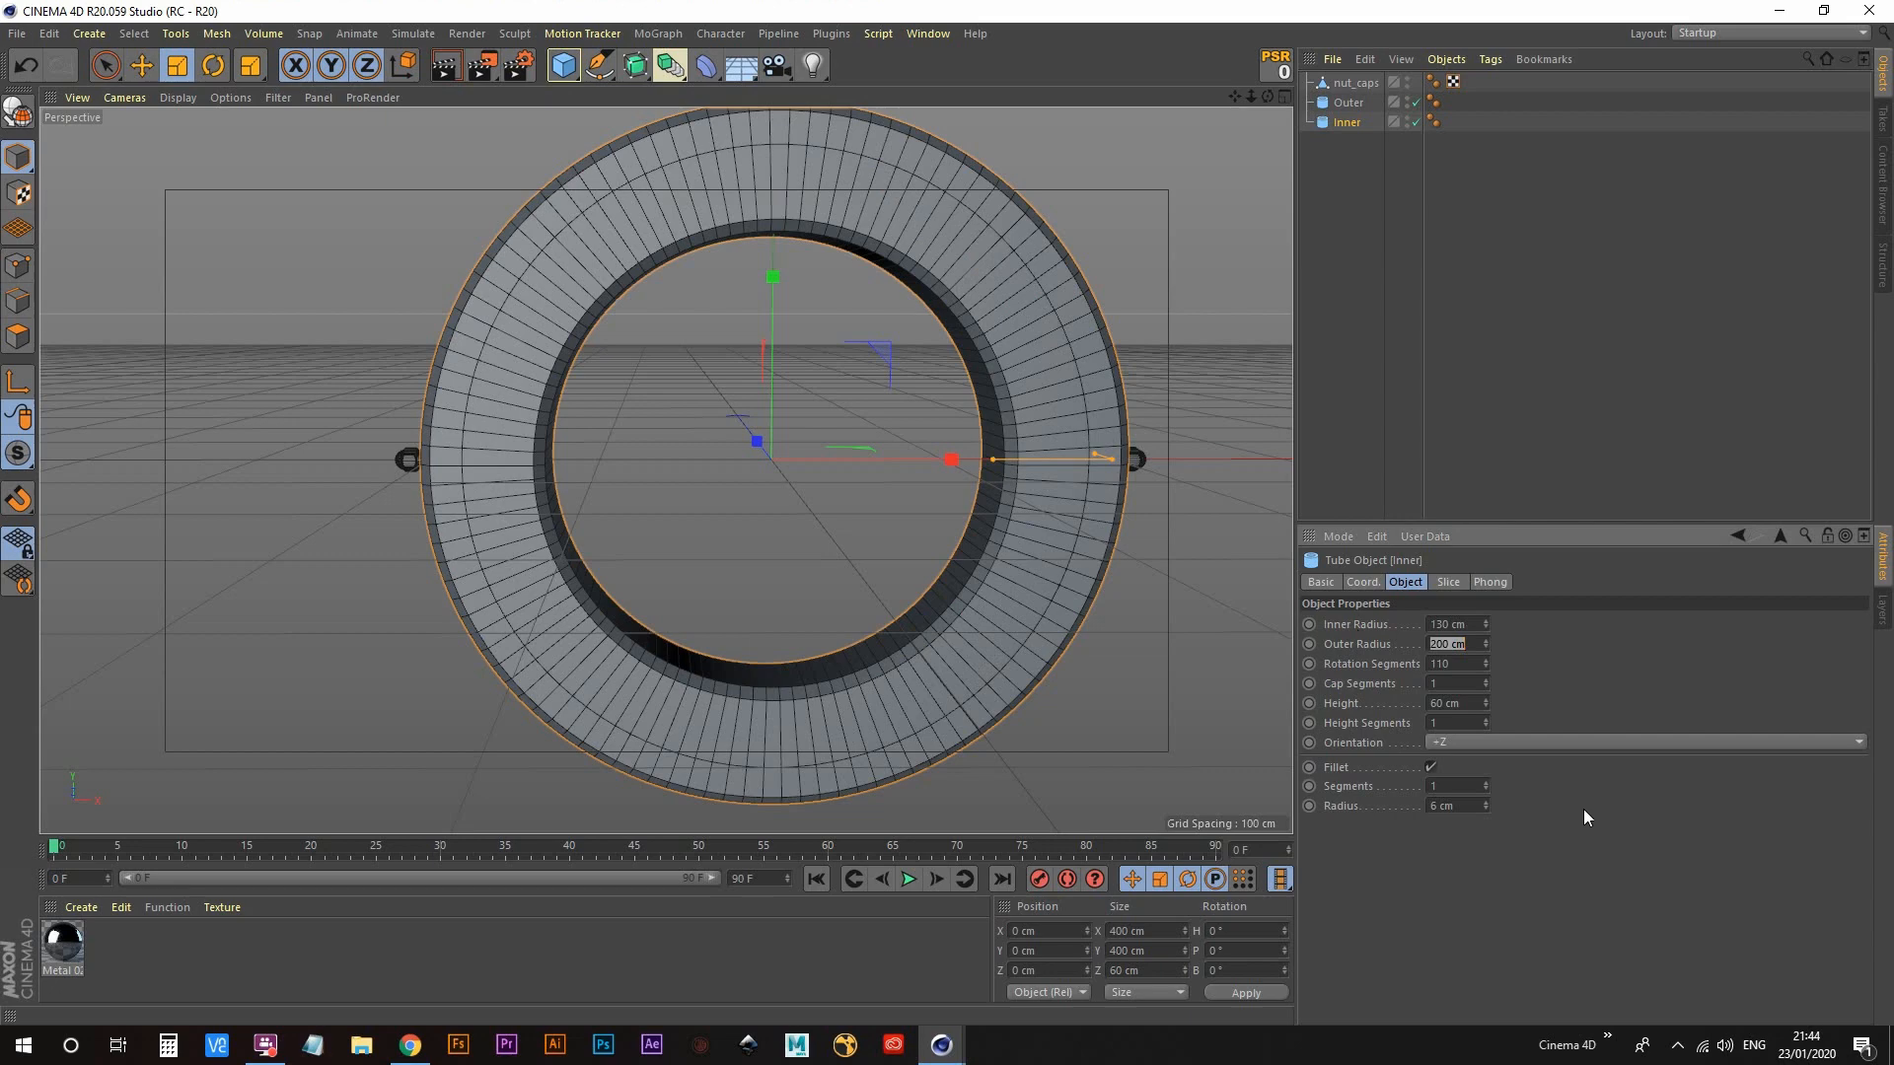
key(End)
text(-40)
key(Tab)
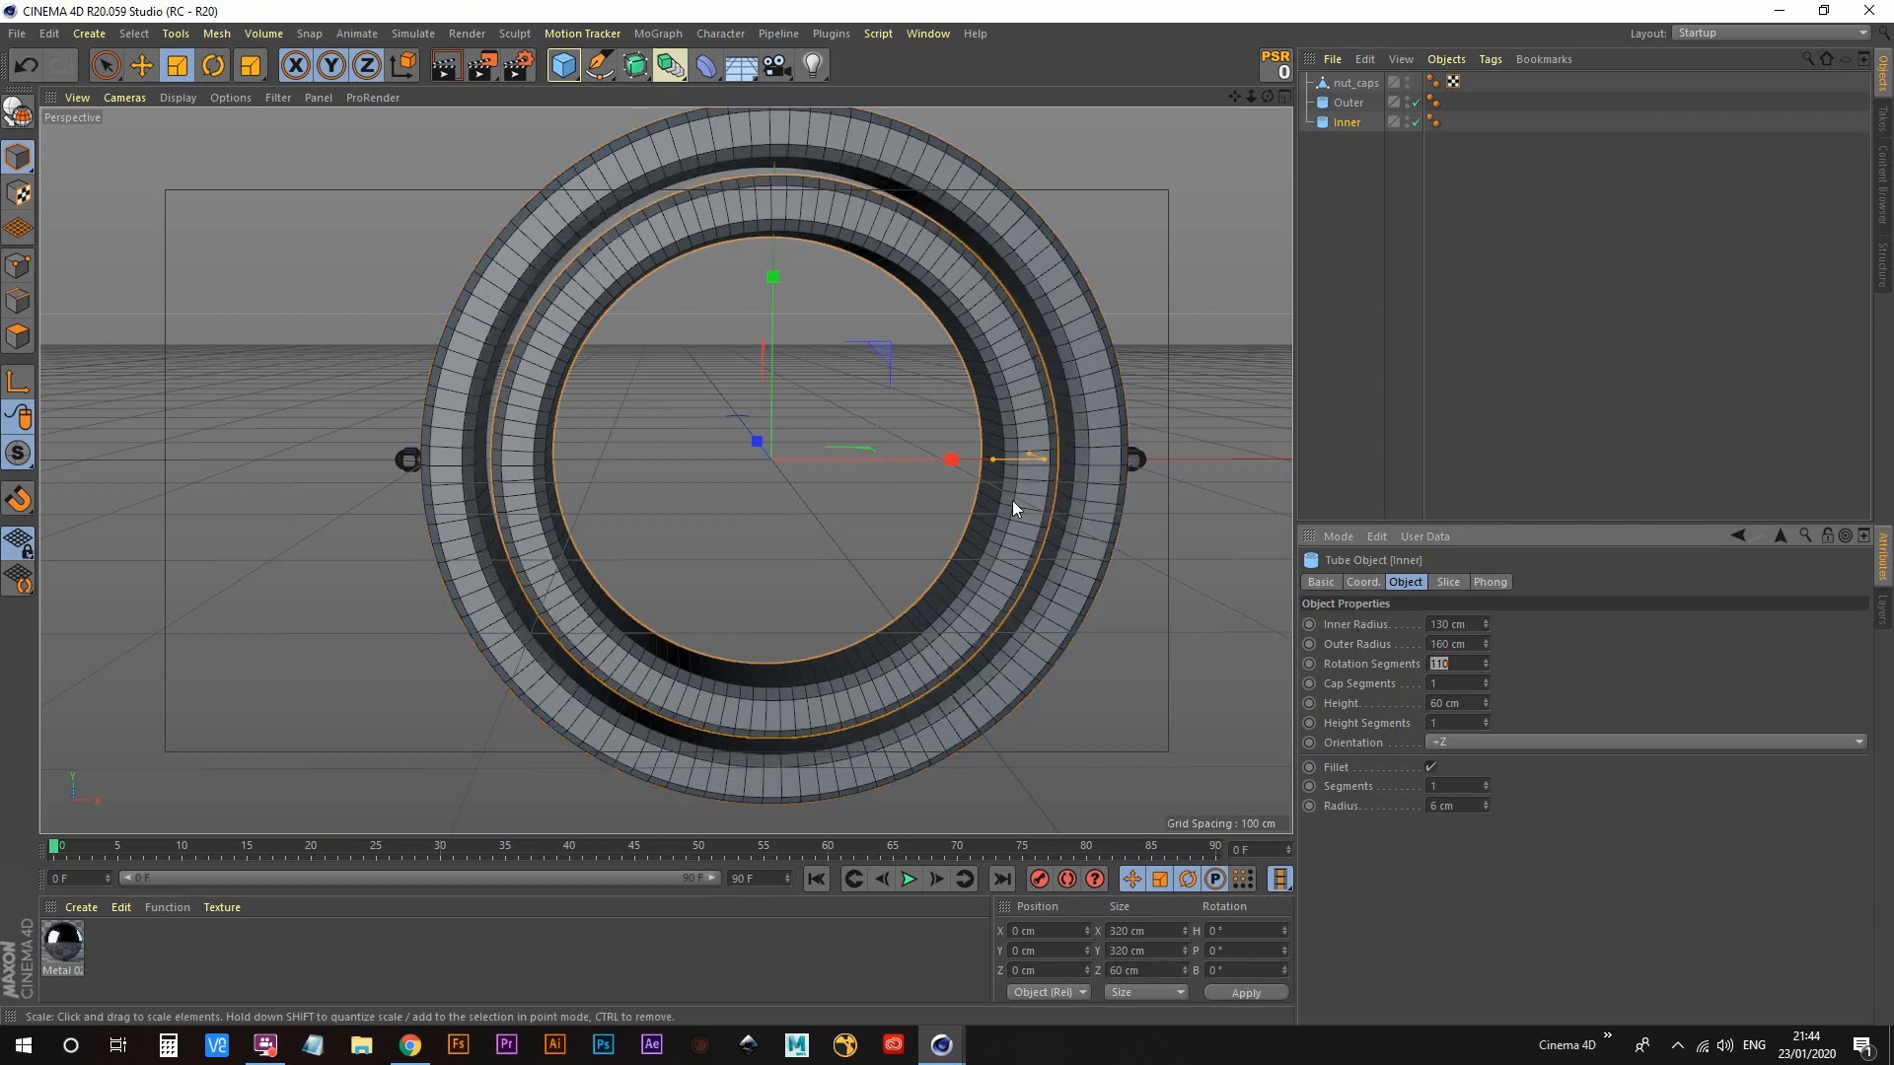
alt+drag(1012, 500, 773, 494)
Step: Duplicate the Inner tube and set the copy's inner radius to 90 cm and outer radius to 120 cm
click(1347, 170)
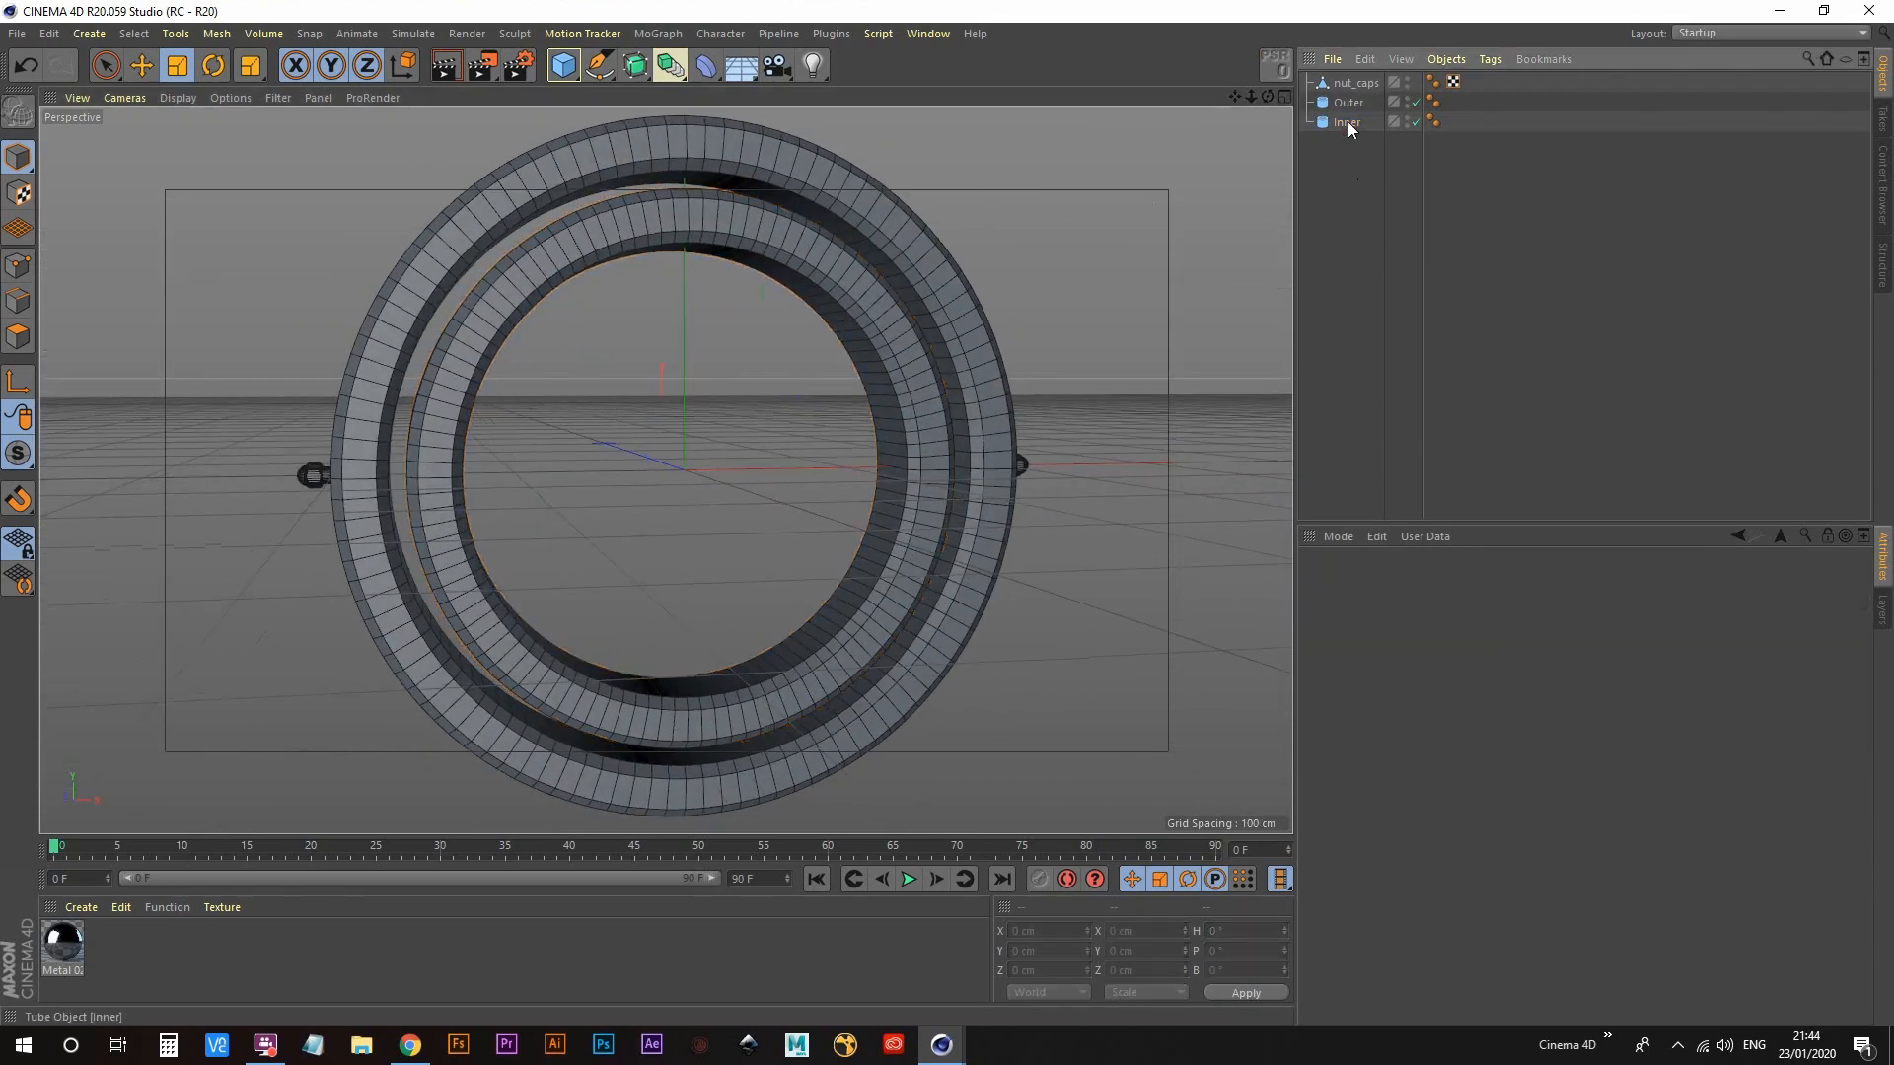
click(1347, 122)
click(1347, 123)
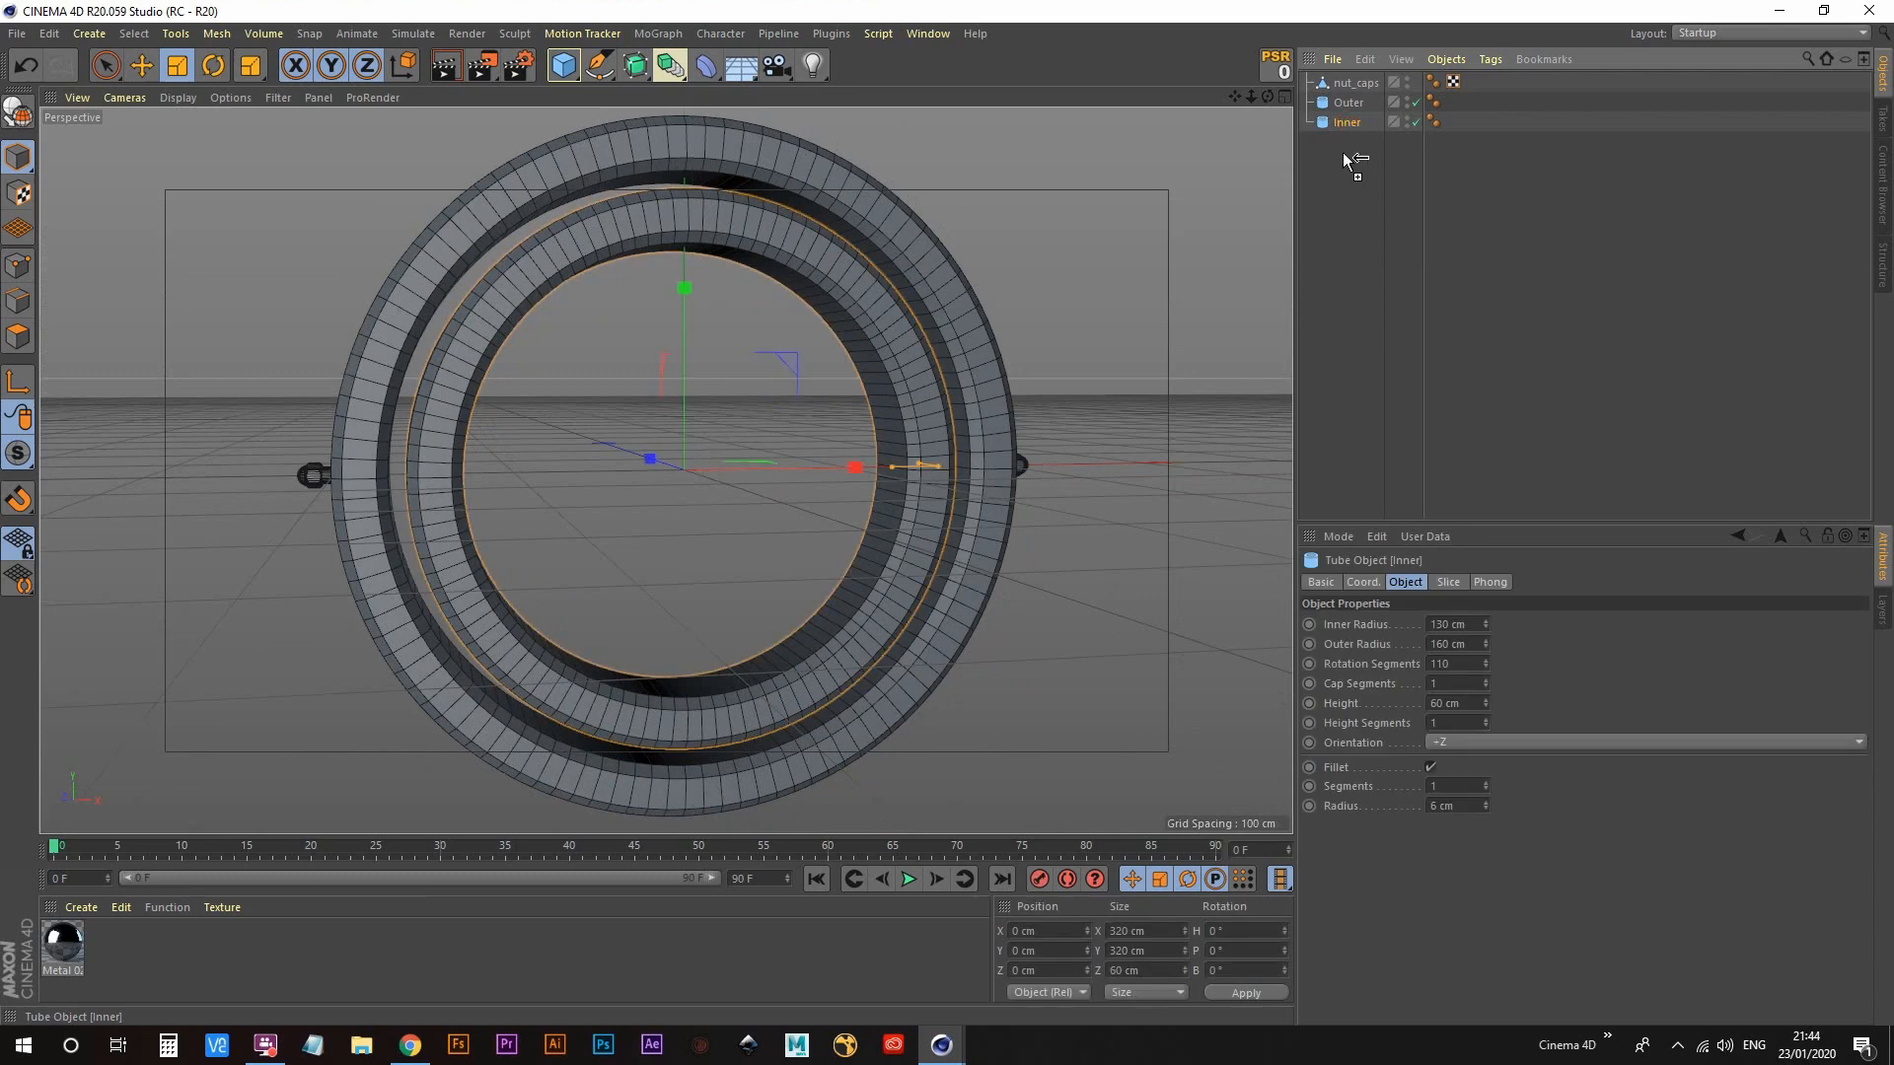
ctrl+drag(1342, 153, 1343, 154)
click(1476, 623)
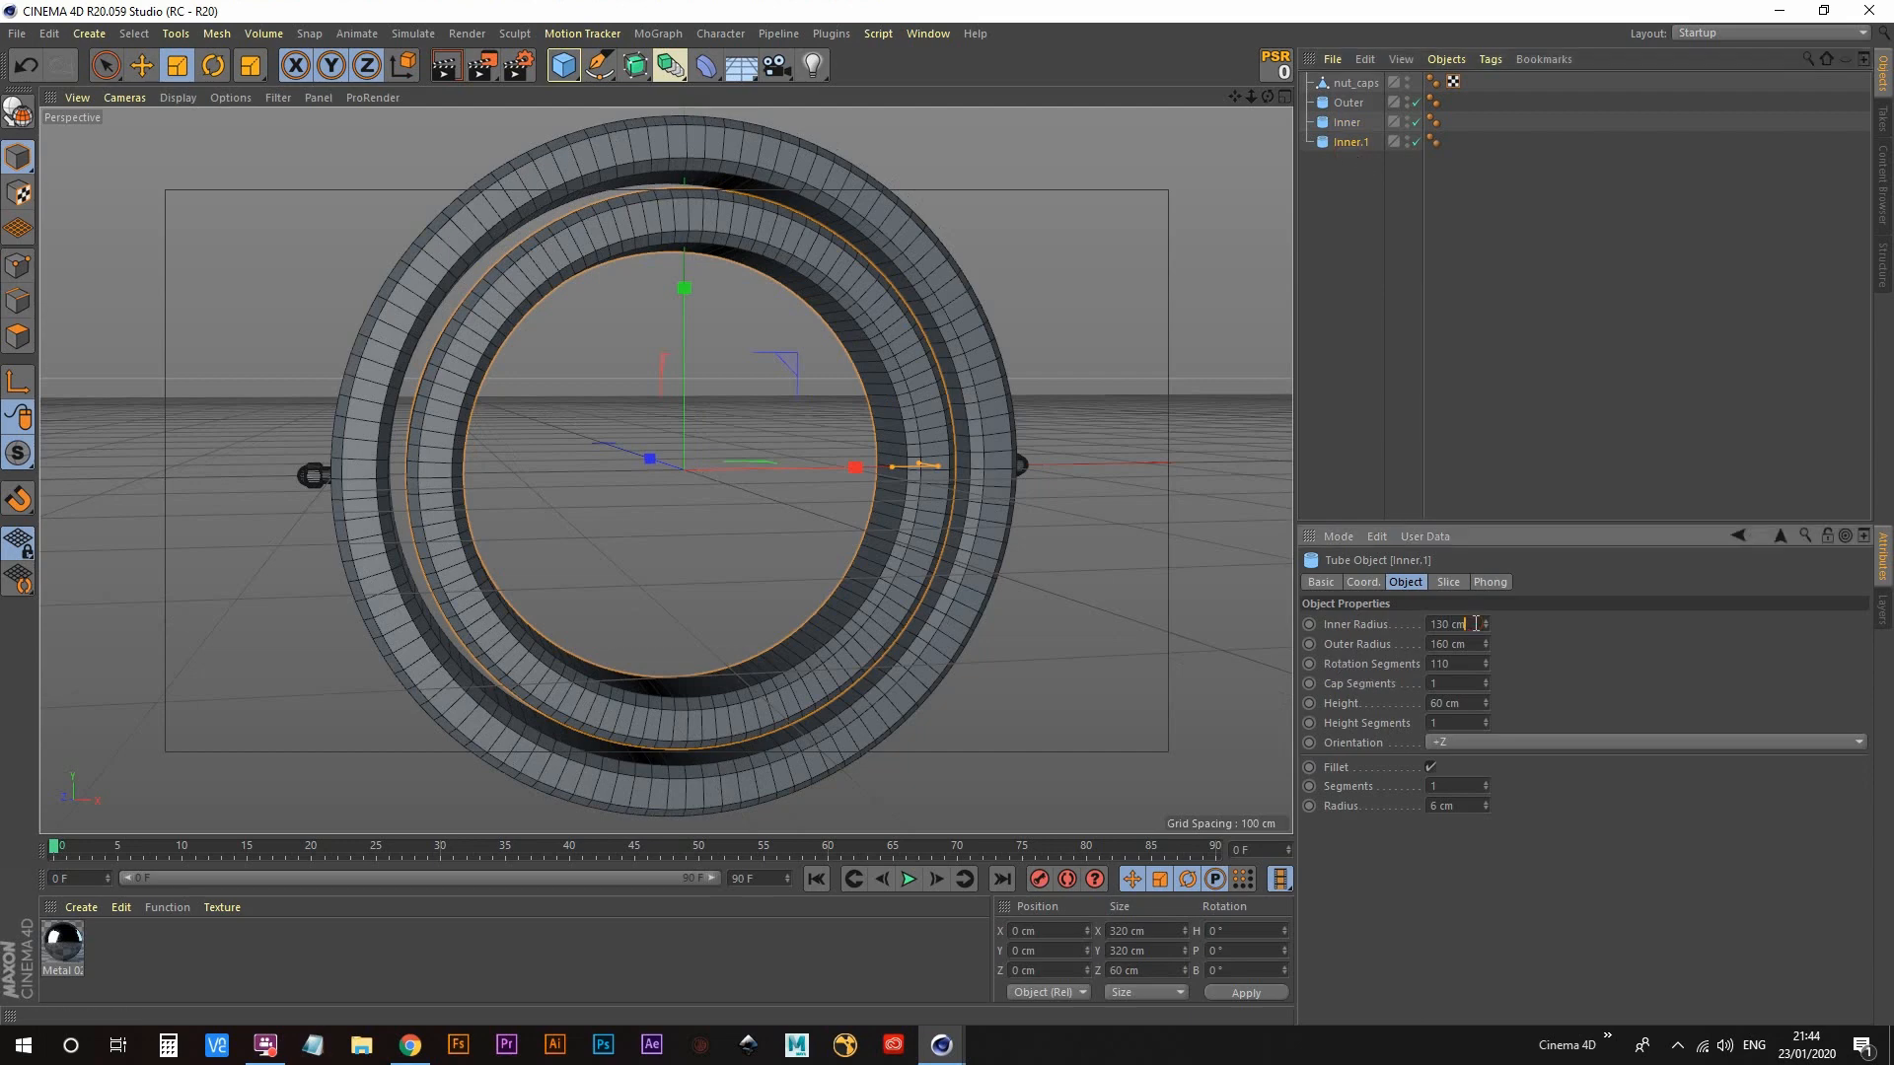
text(90)
key(Tab)
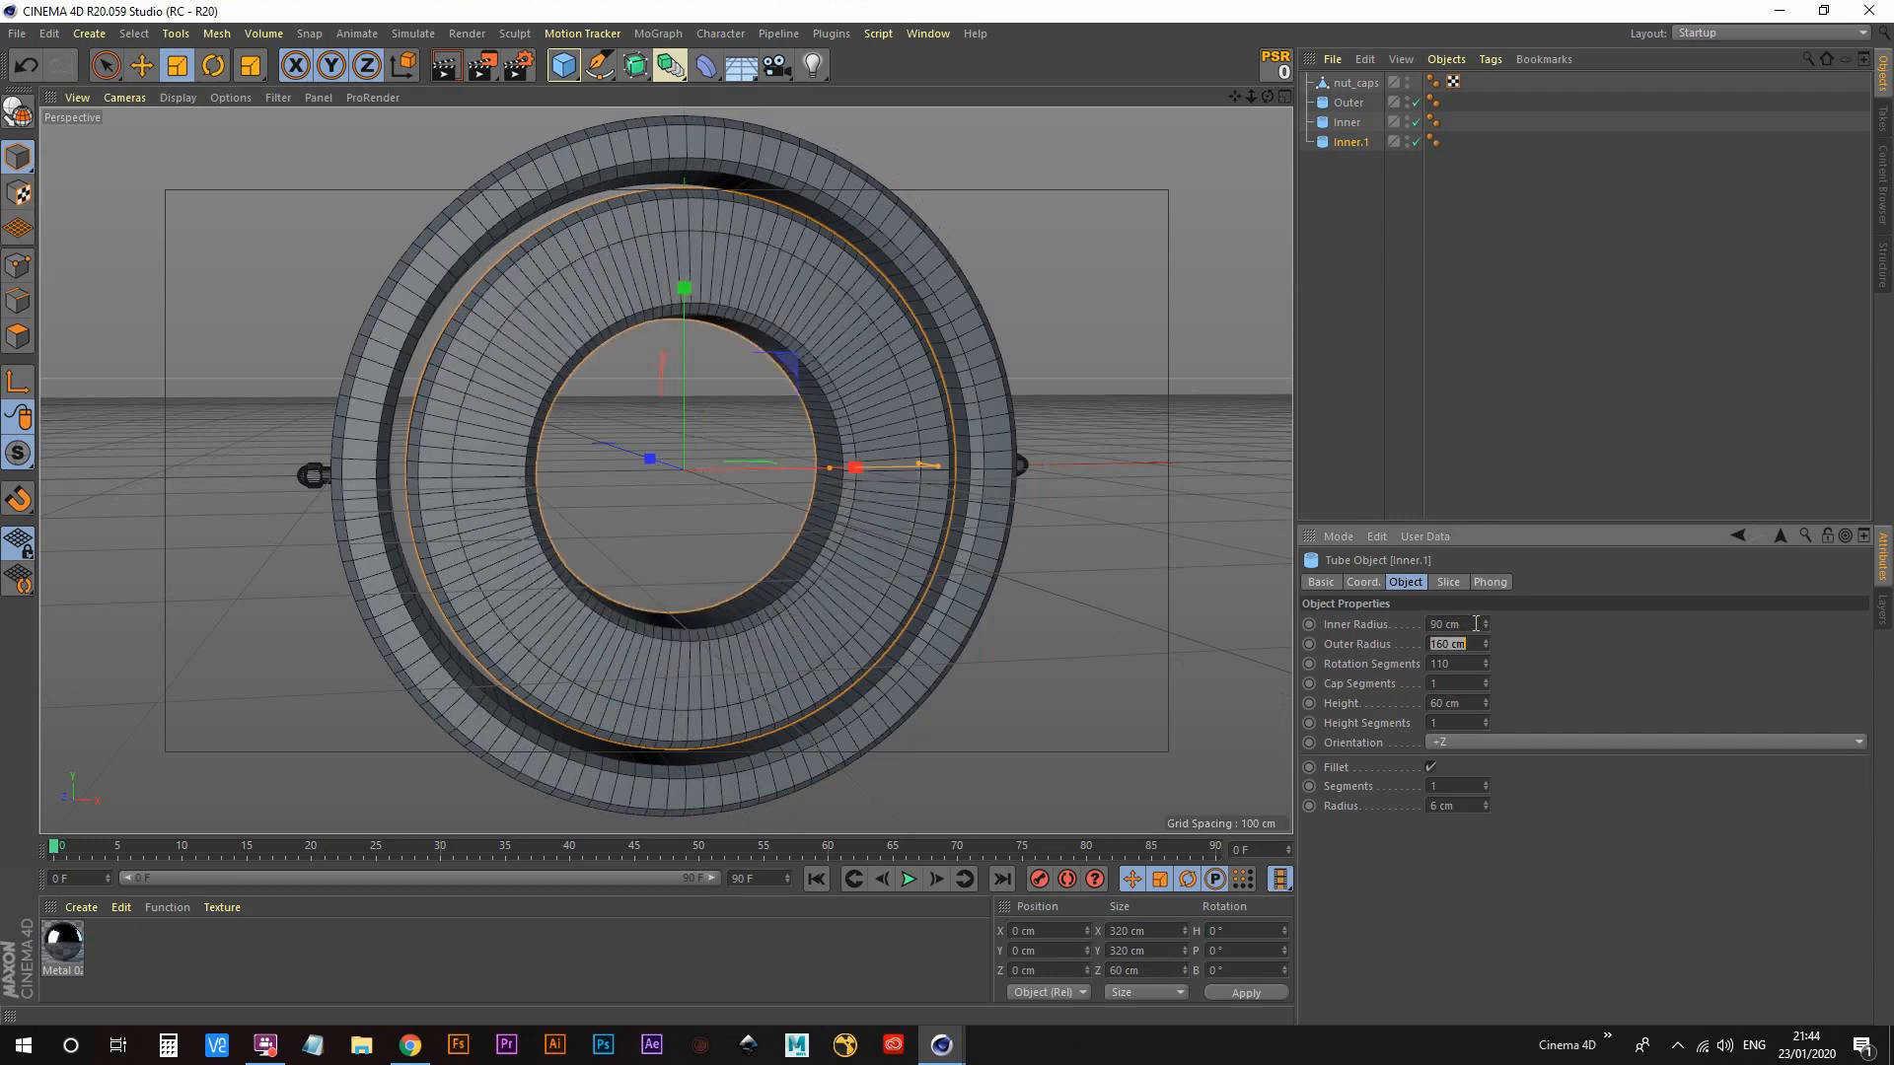
key(End)
text(-40)
key(Tab)
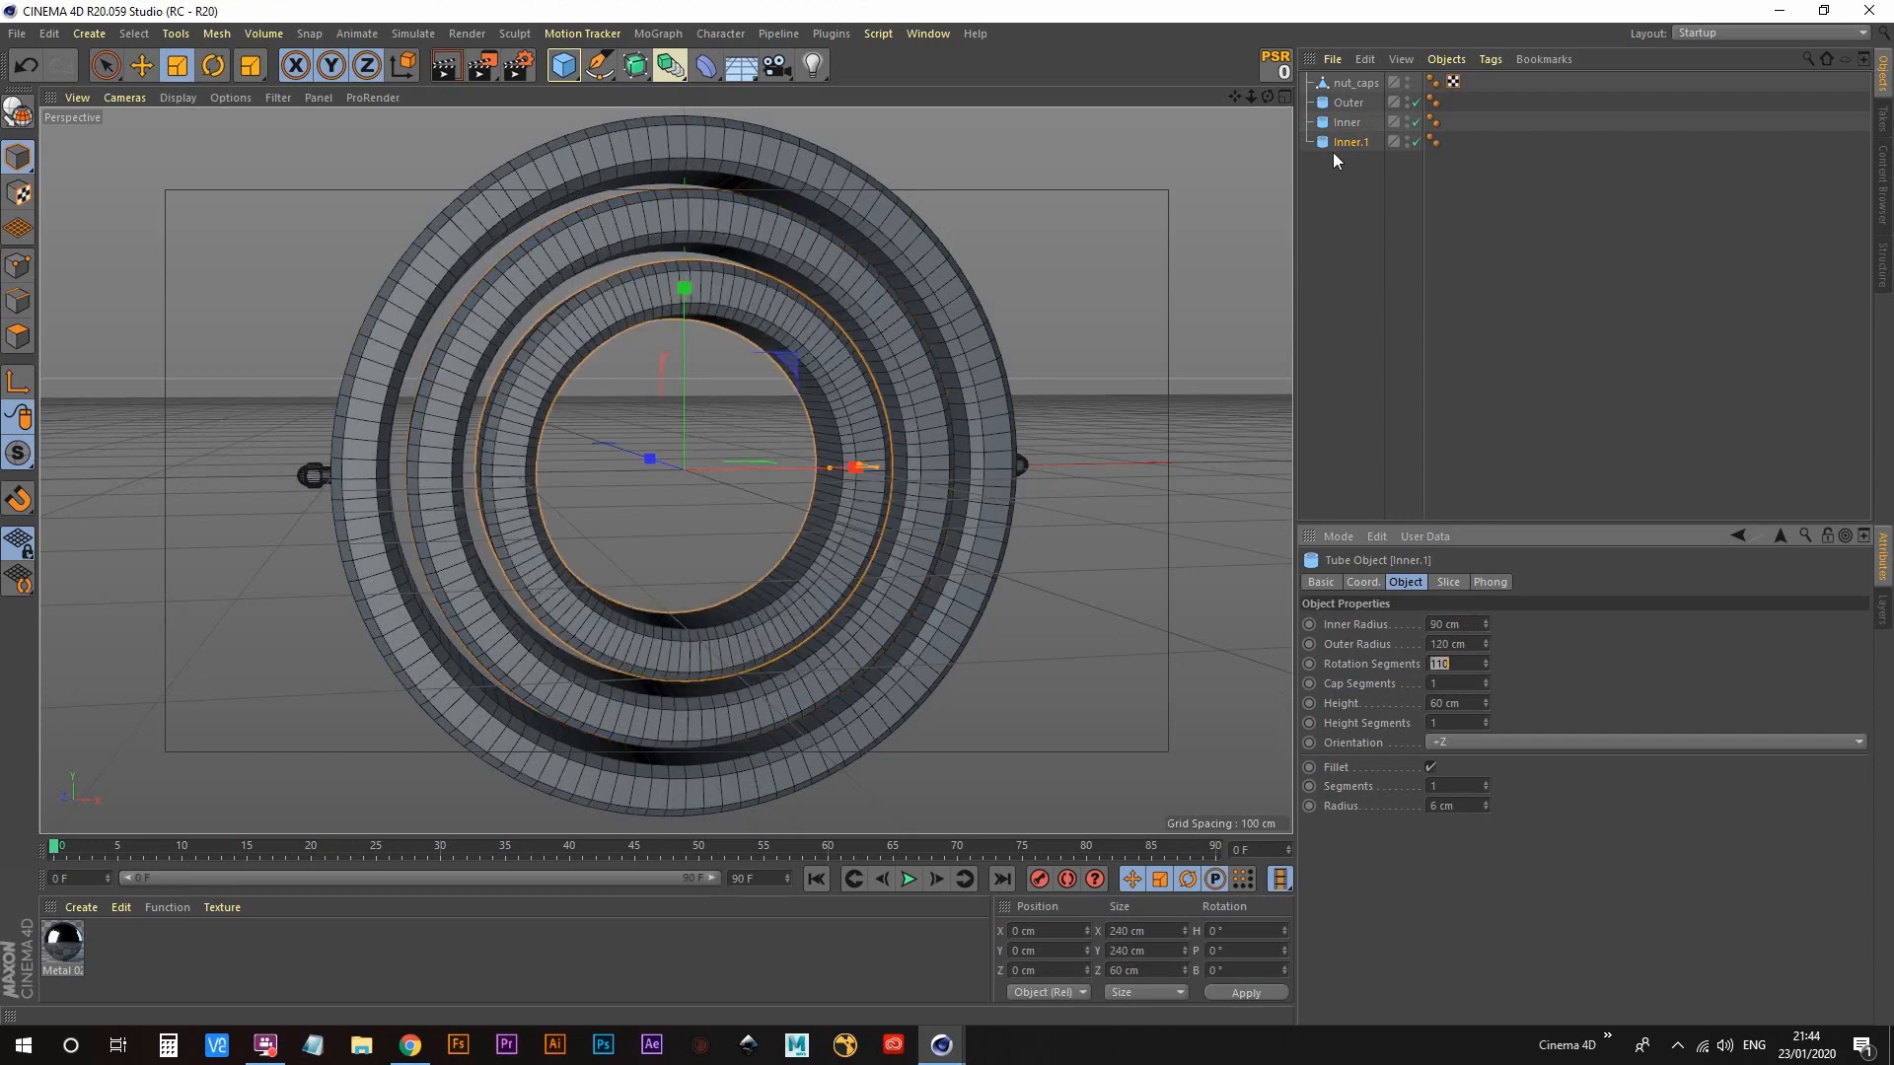
Step: Duplicate the smallest tube and set the copy's inner radius to 50 cm and outer radius to 80 cm
key(ctrl+c)
key(ctrl+v)
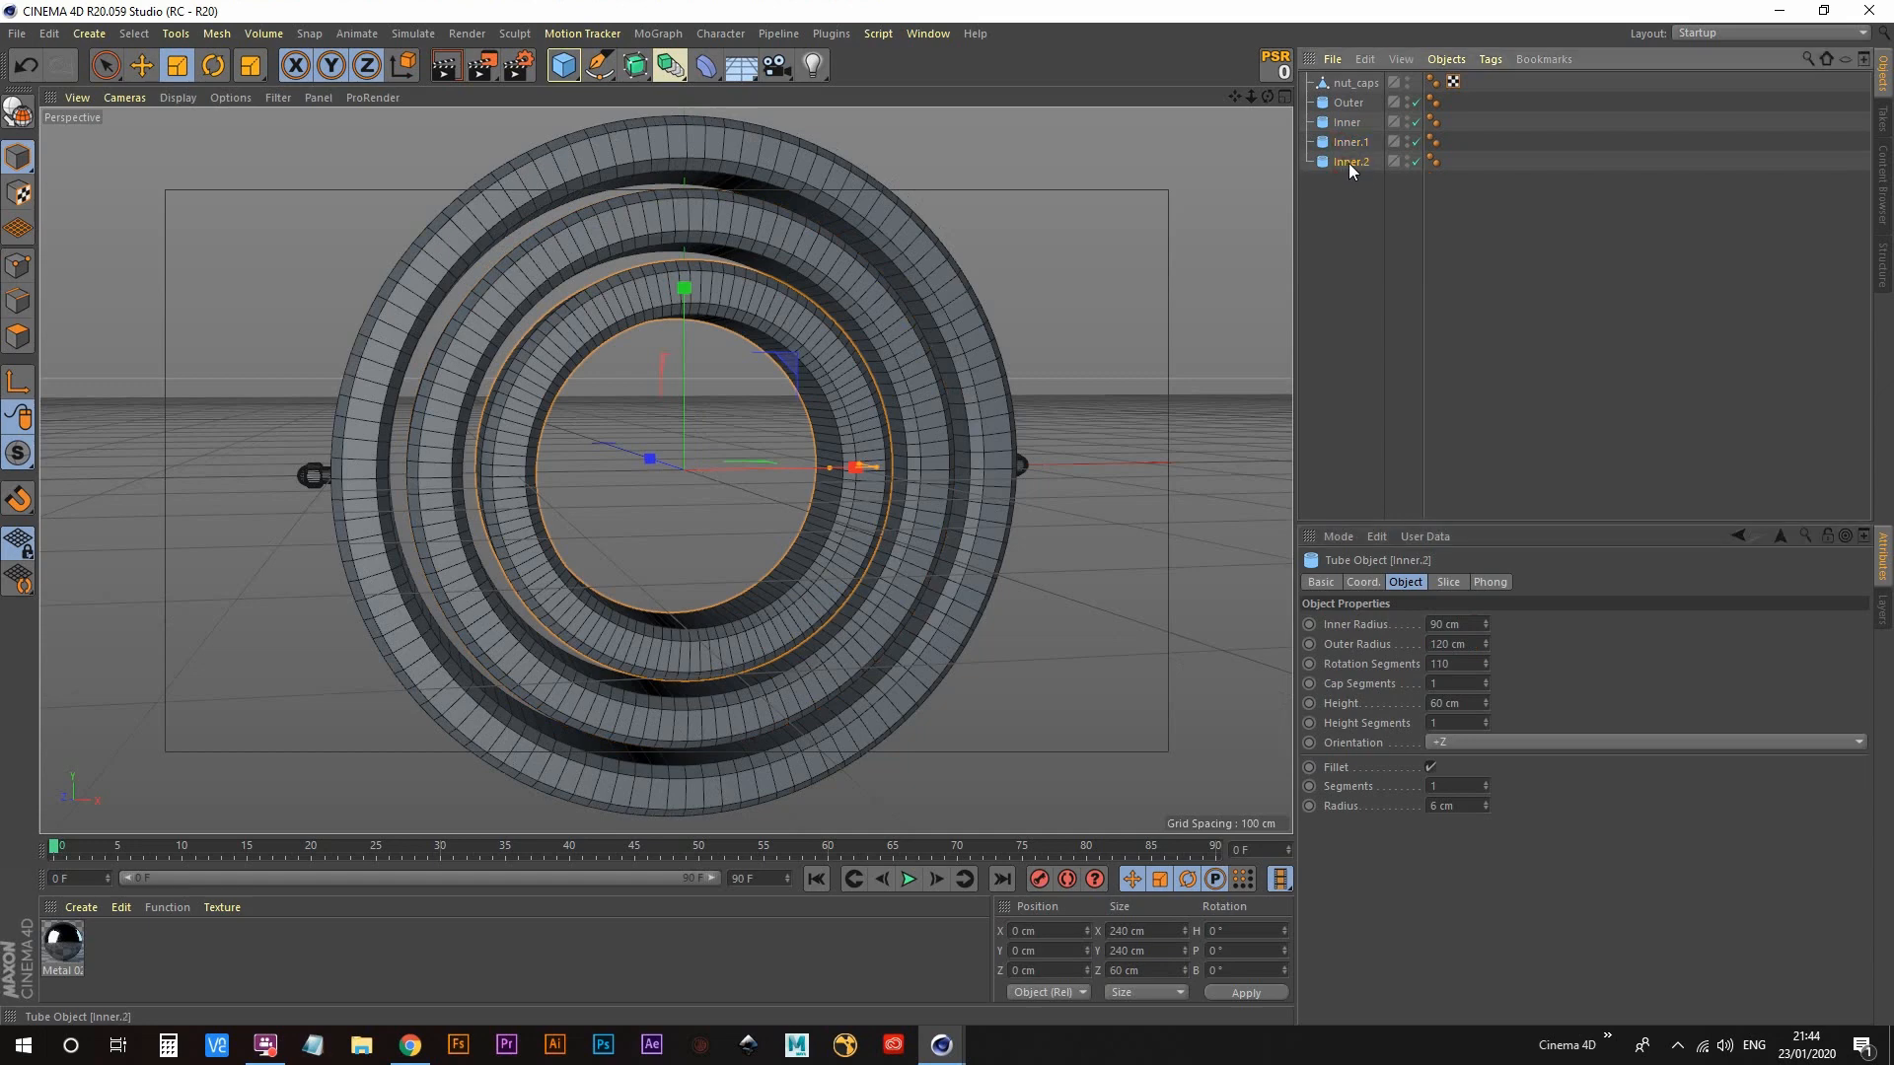
click(1472, 628)
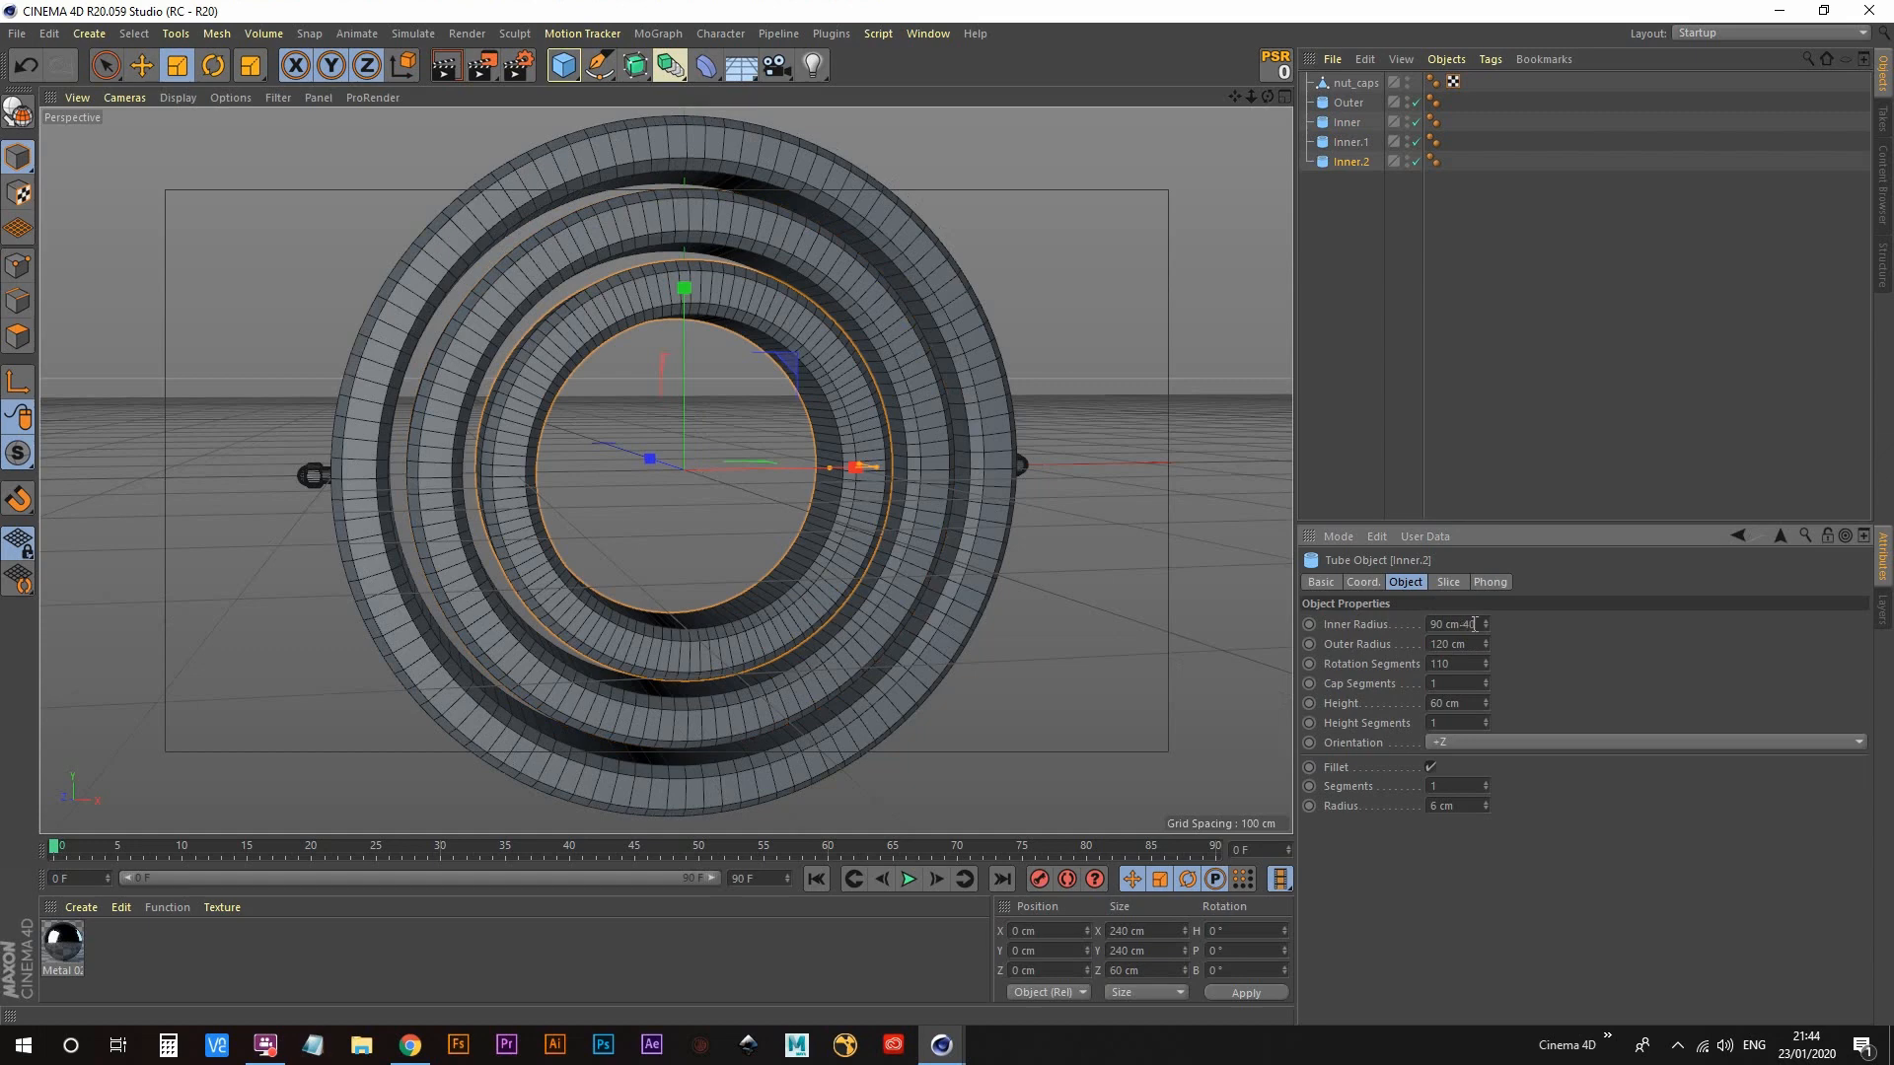
key(Tab)
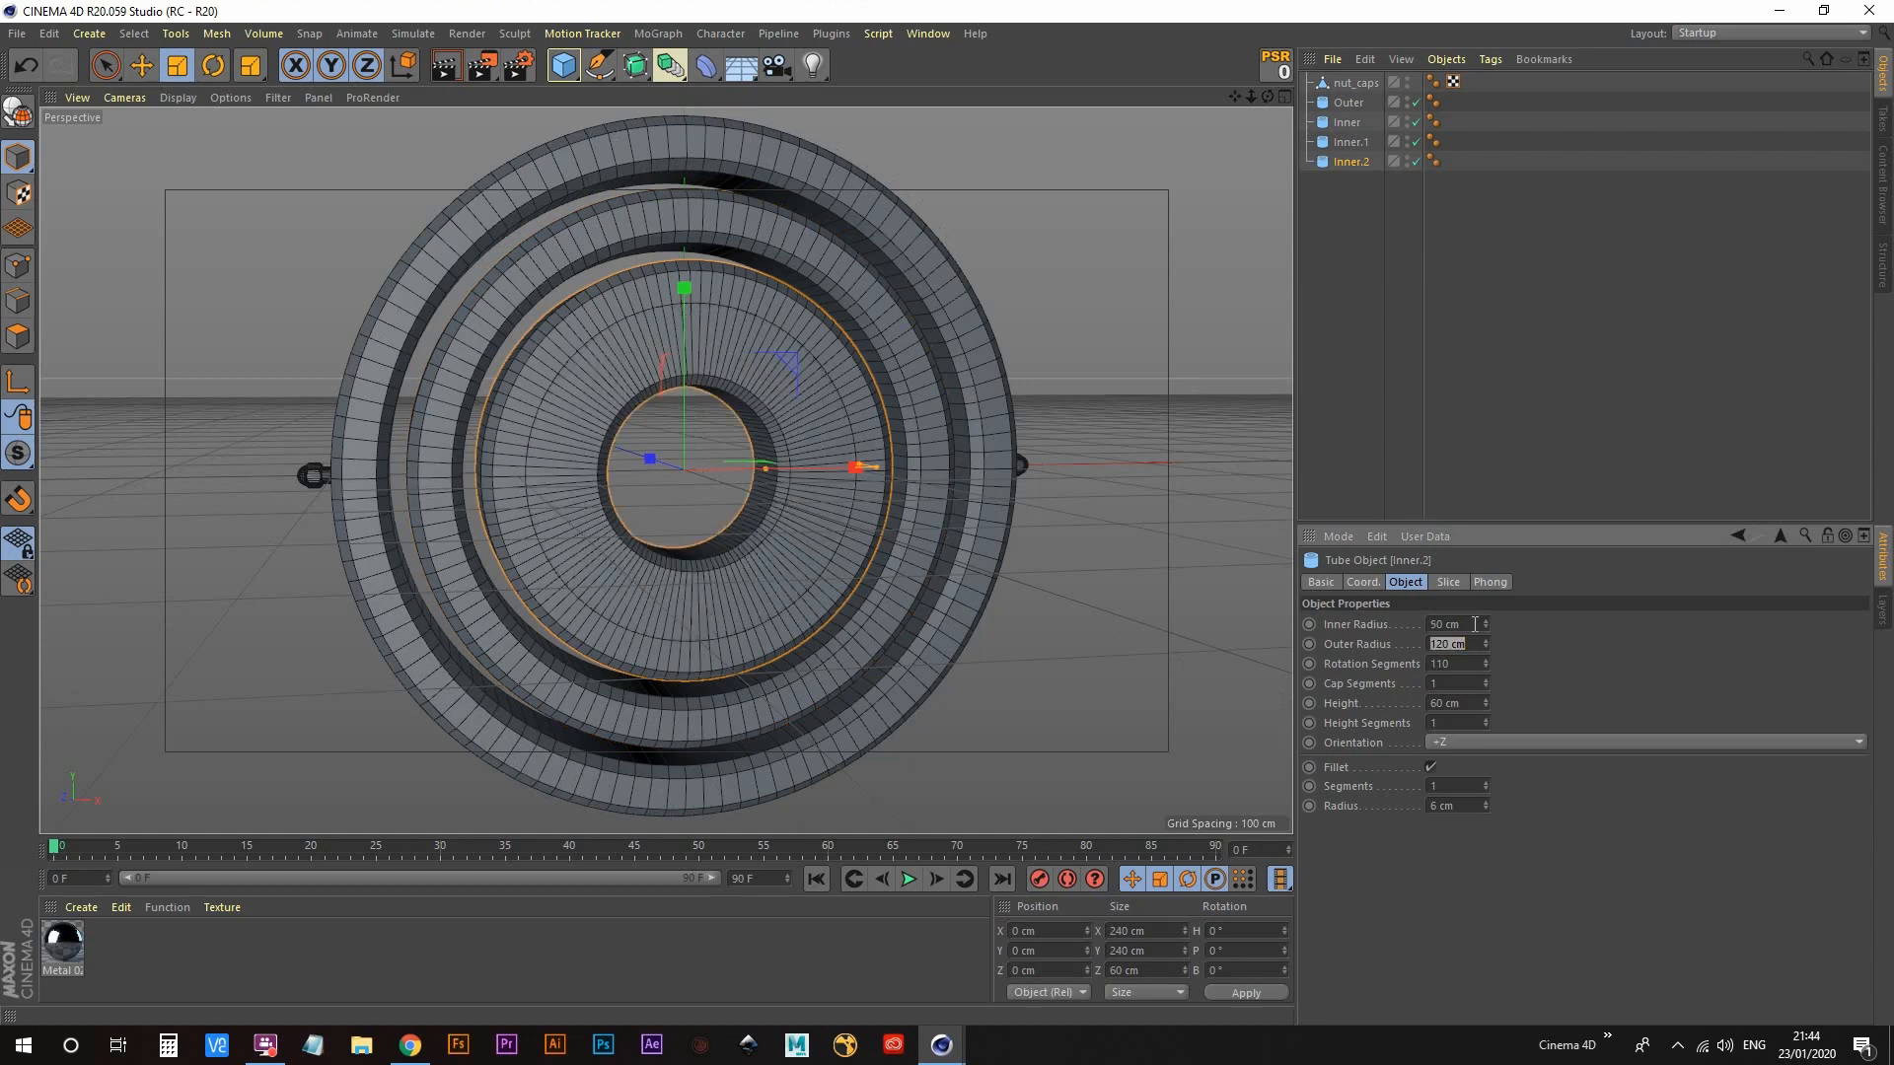
key(Return)
text(-40)
key(Tab)
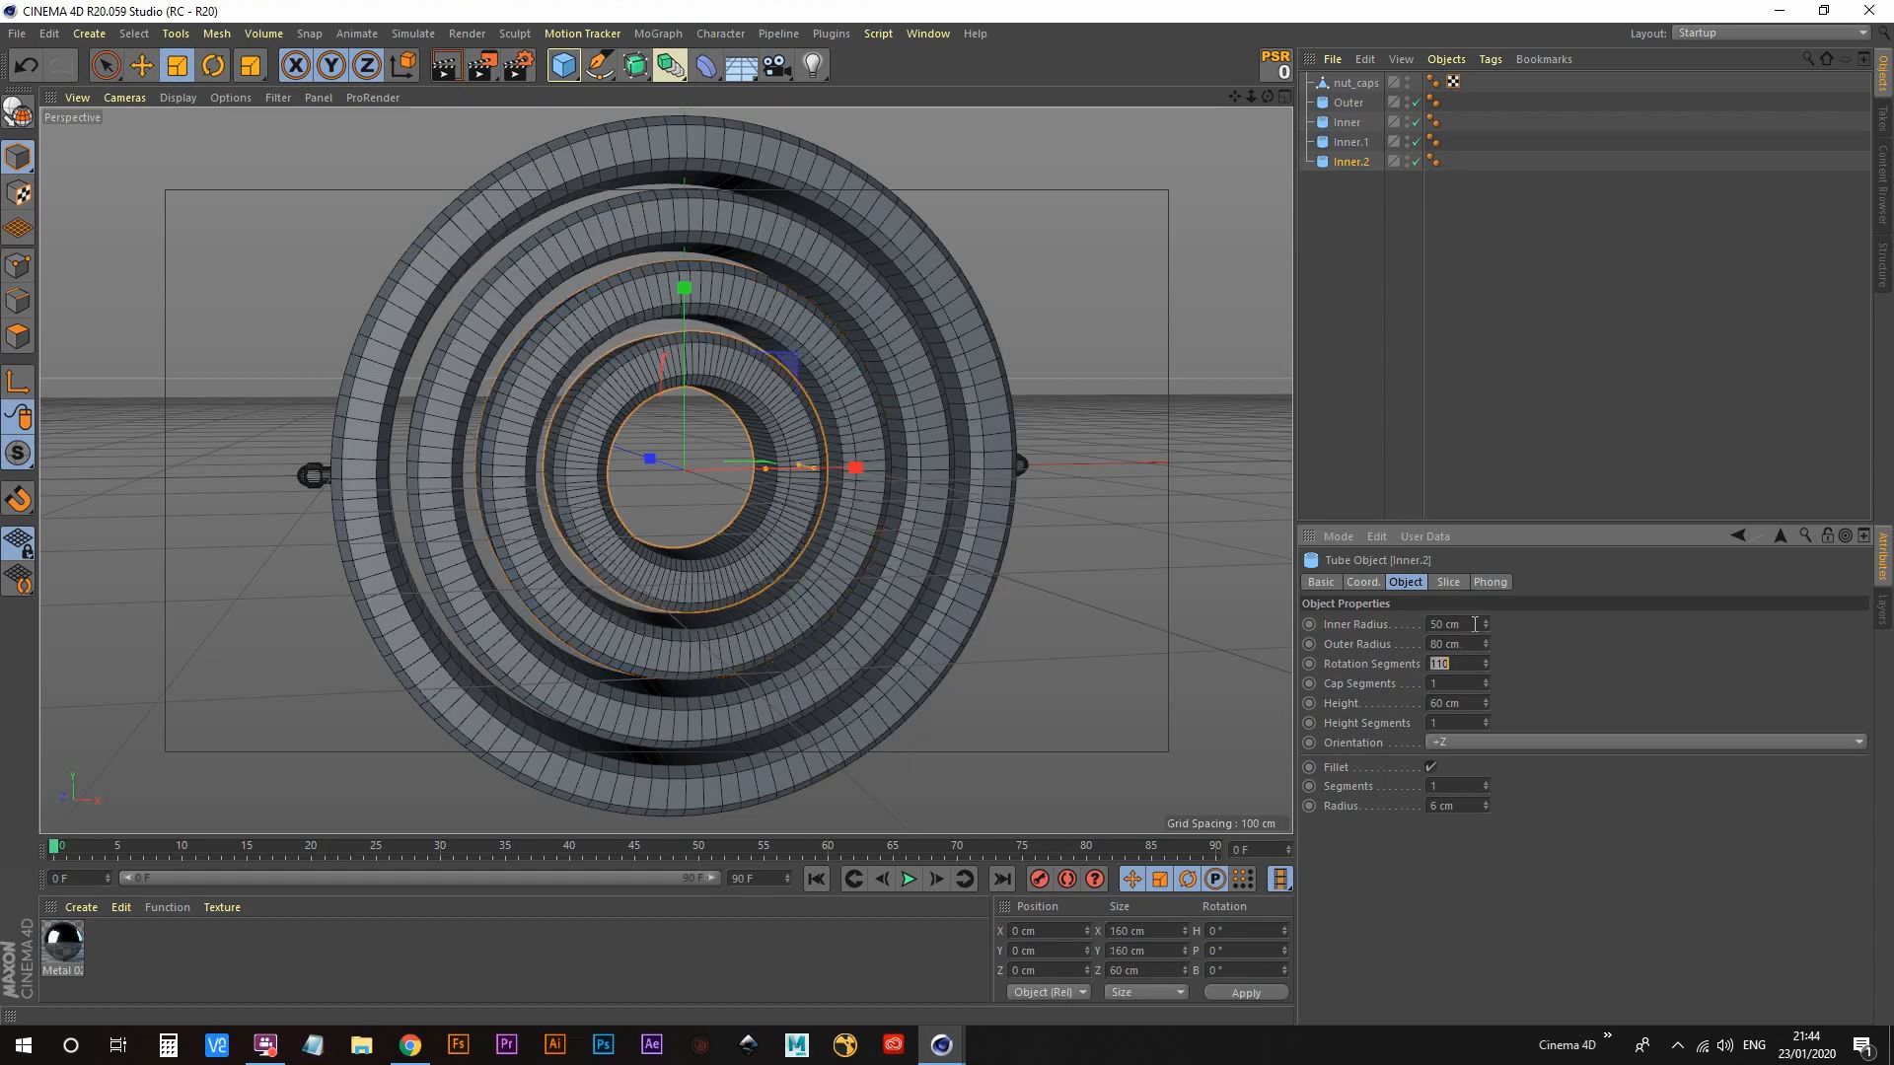
Step: Add another tube copy at the centre with an inner radius of 21 cm and an outer radius of 33 cm
click(1376, 286)
click(1347, 162)
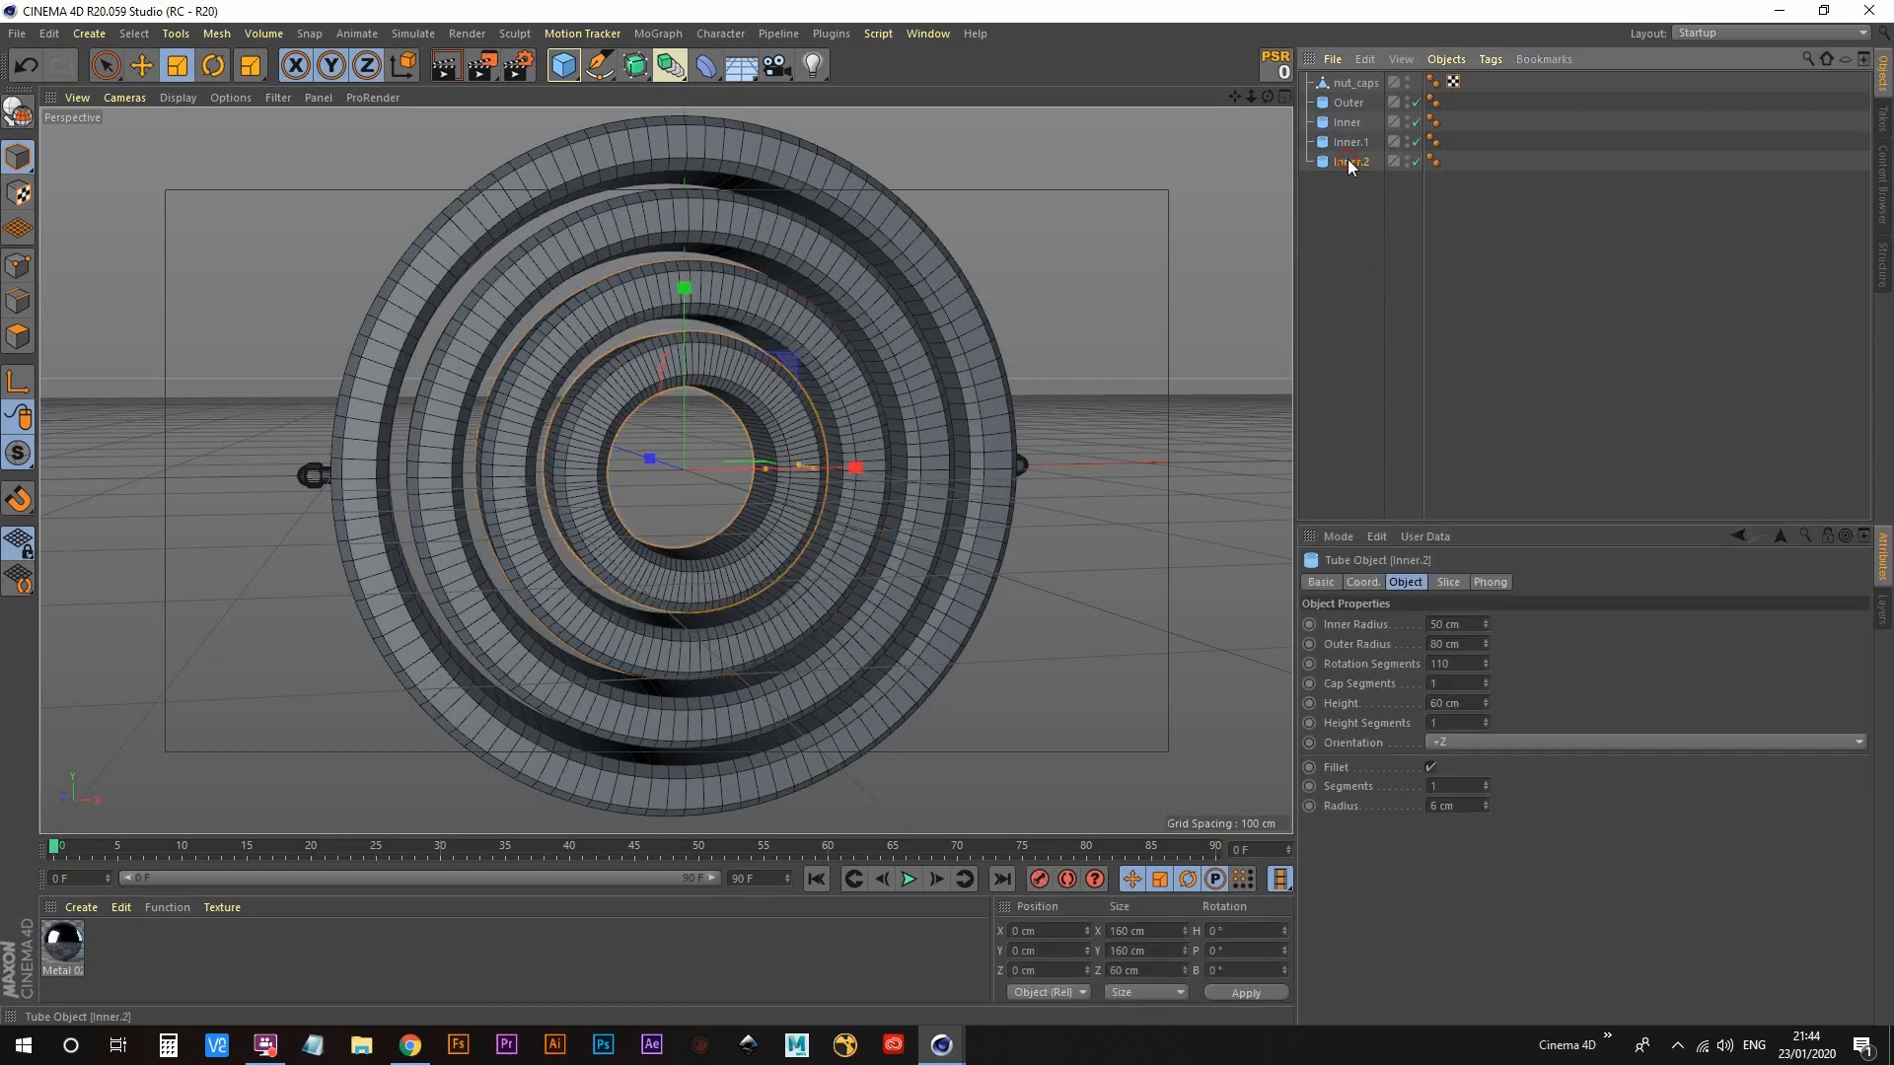
ctrl+drag(1343, 209, 1349, 202)
click(1474, 625)
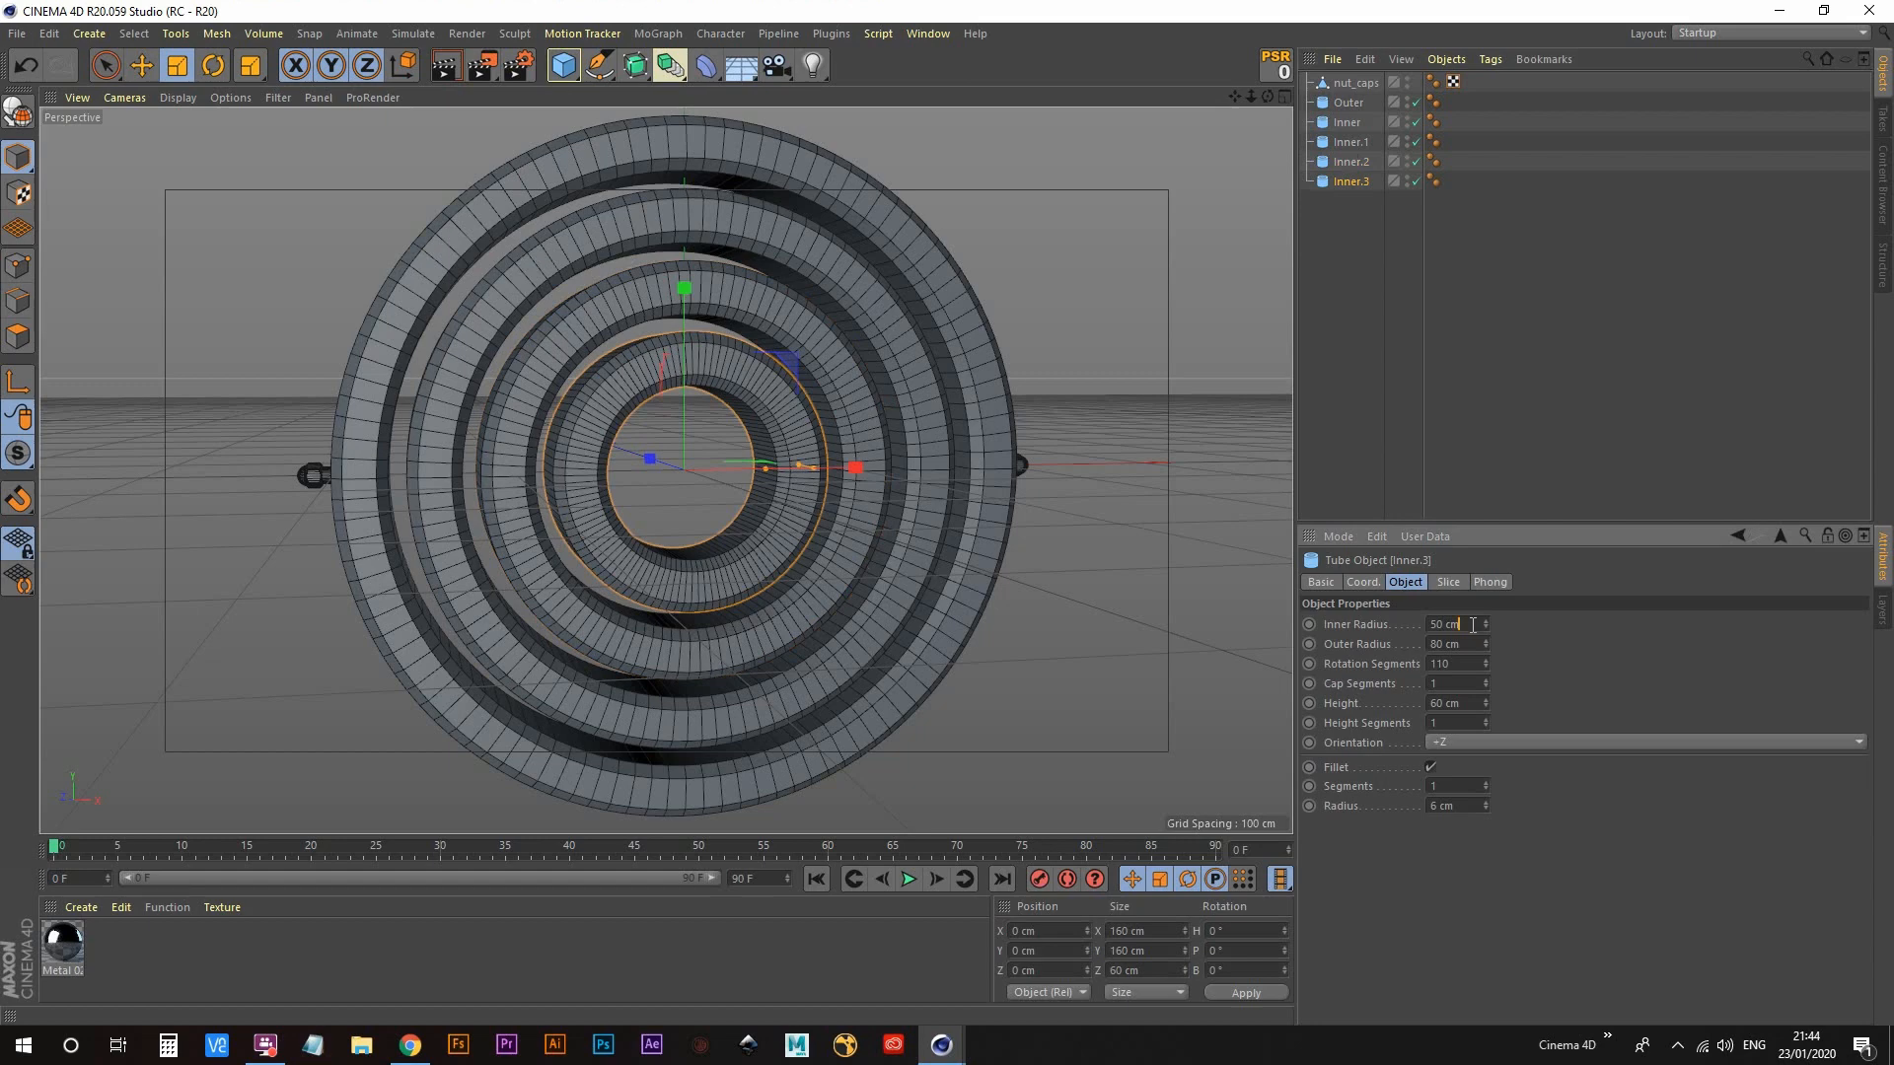
drag(1485, 643, 1485, 660)
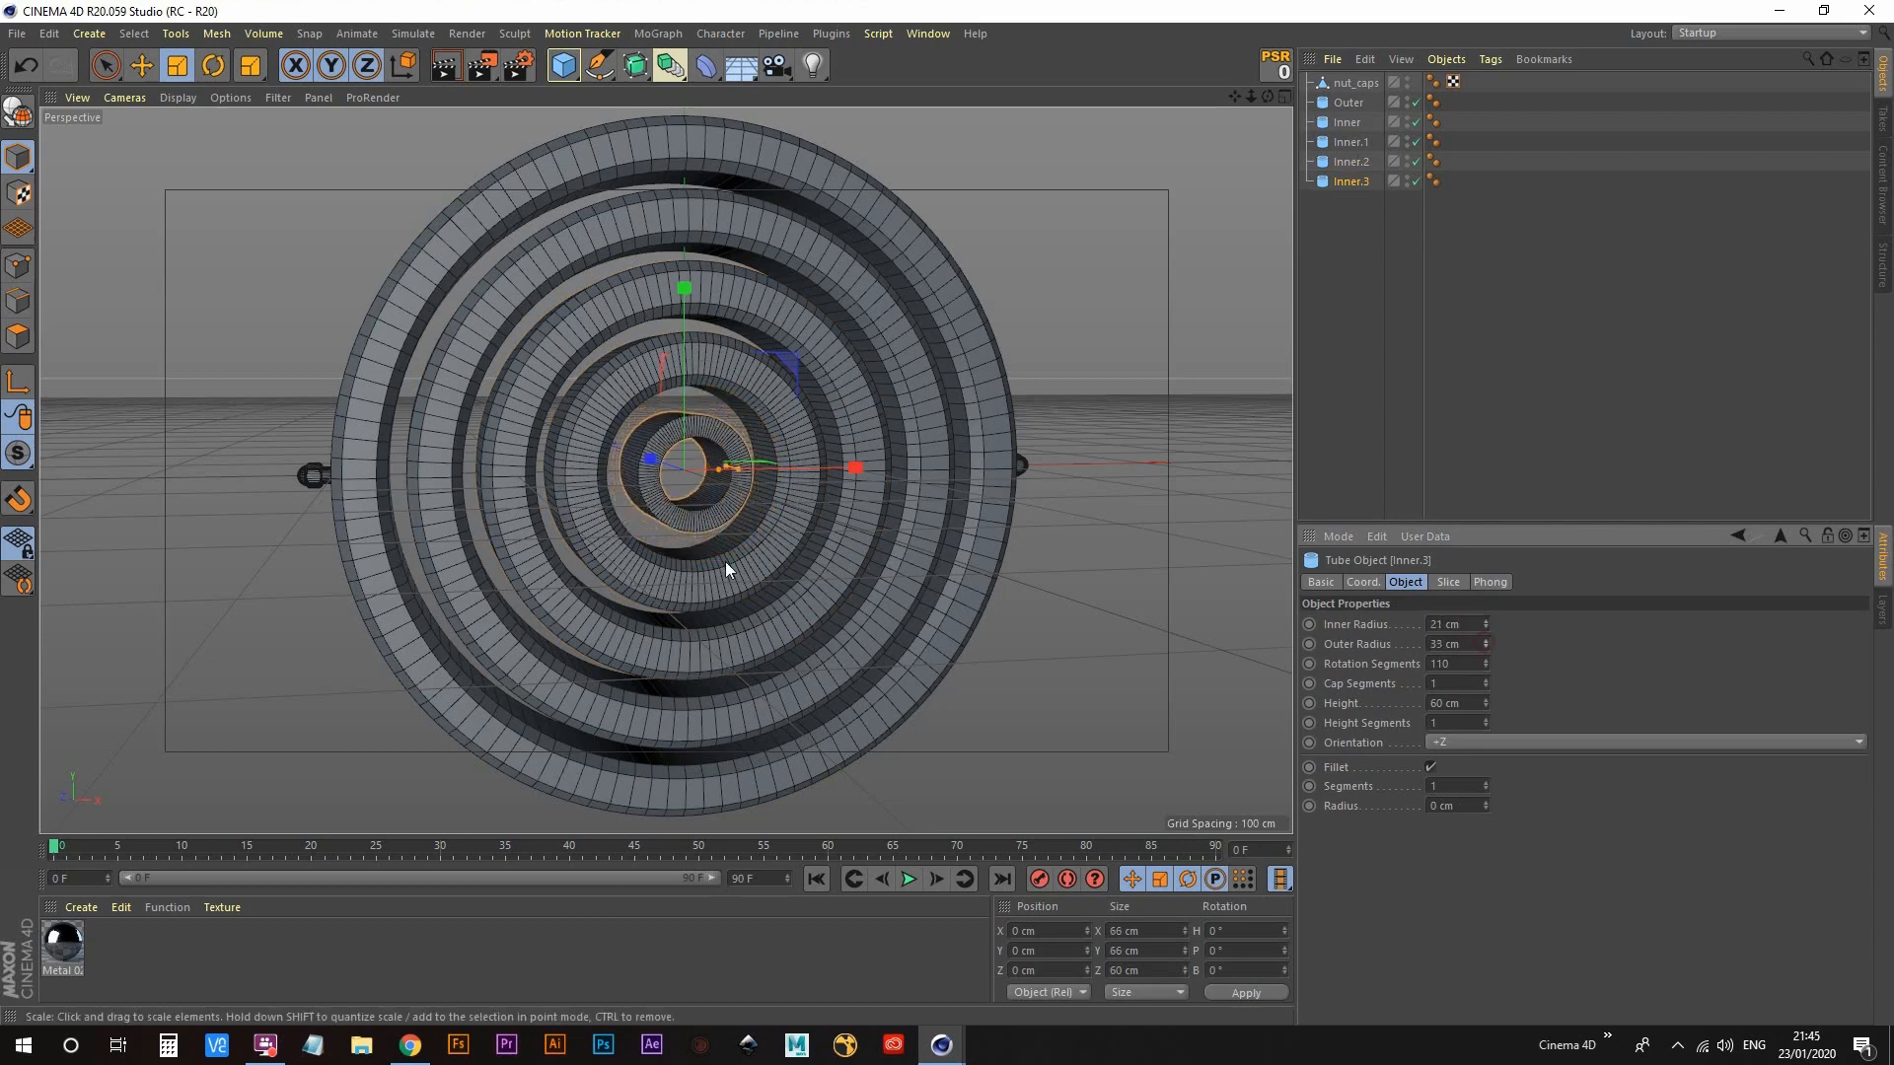
Step: Set the fillet radius of the innermost tube to 4 cm
alt+drag(725, 560, 595, 452)
alt+right_drag(772, 500, 778, 436)
alt+drag(778, 436, 688, 461)
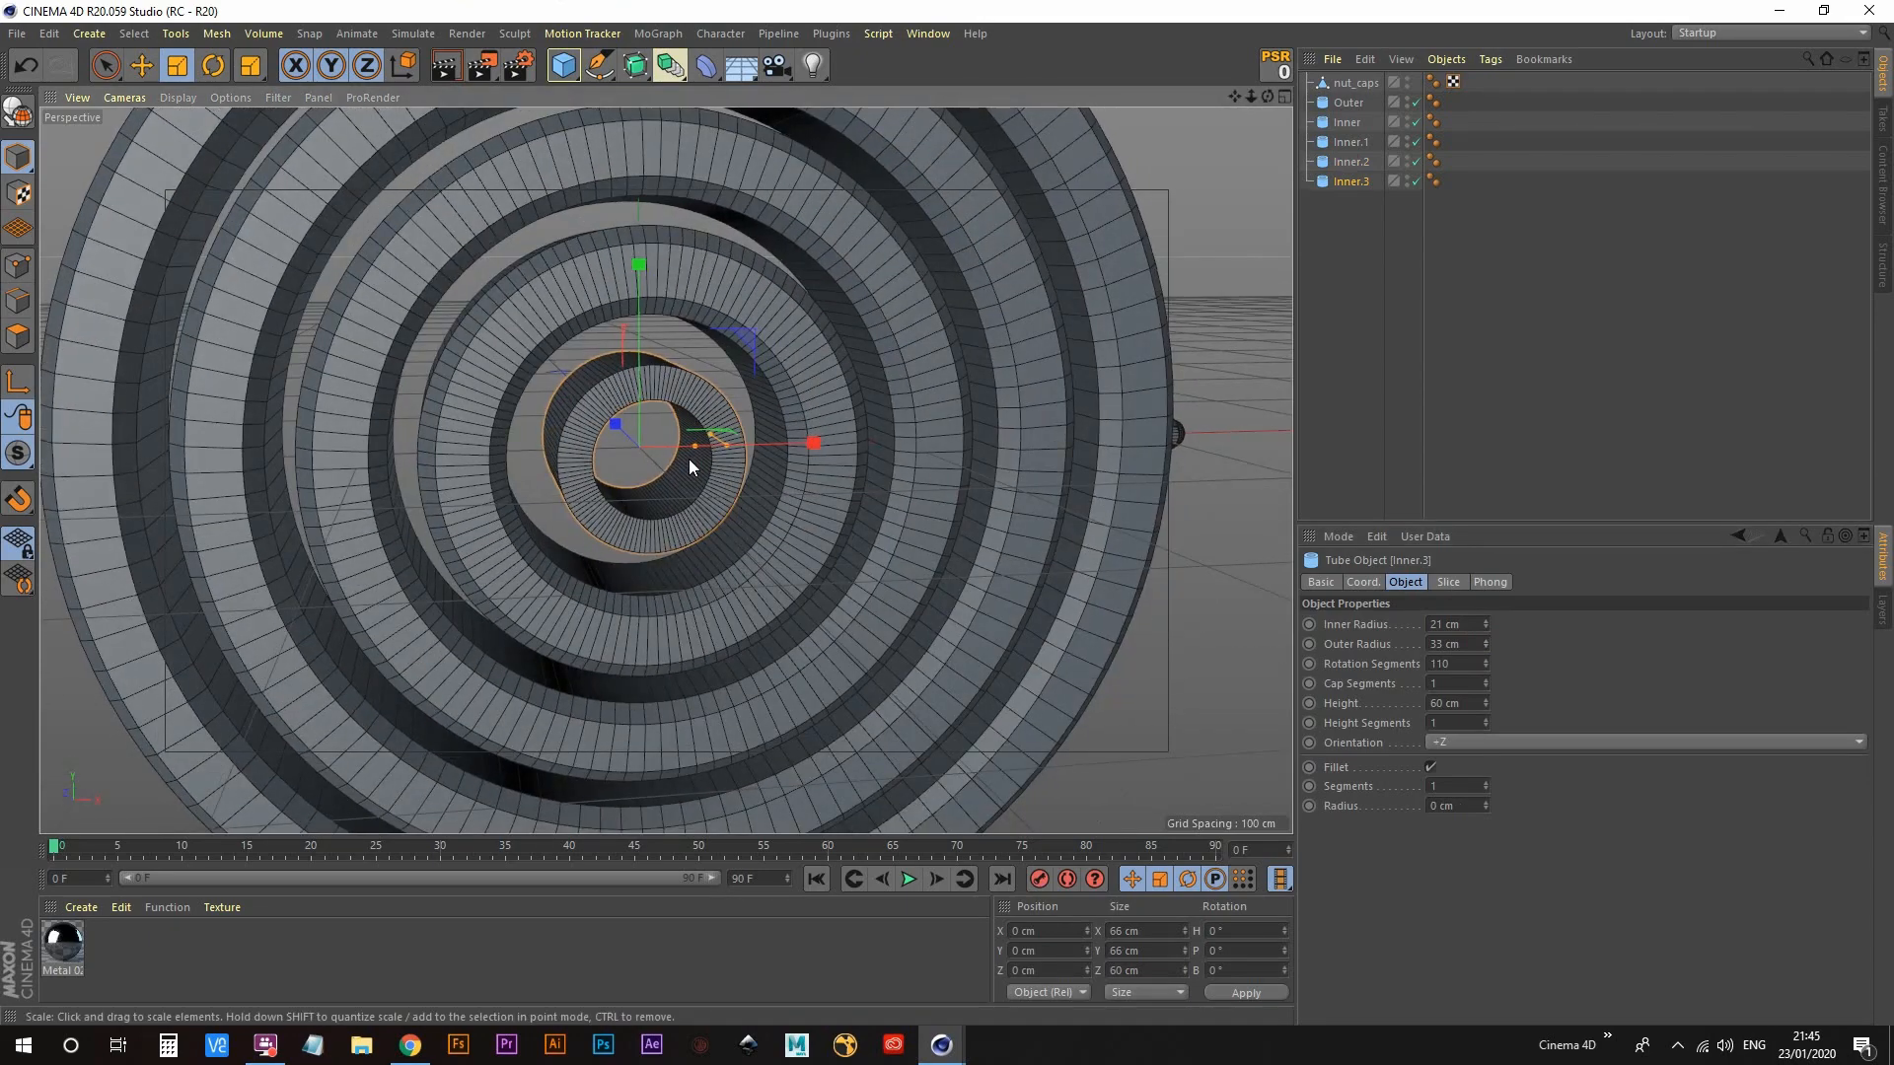
click(1485, 806)
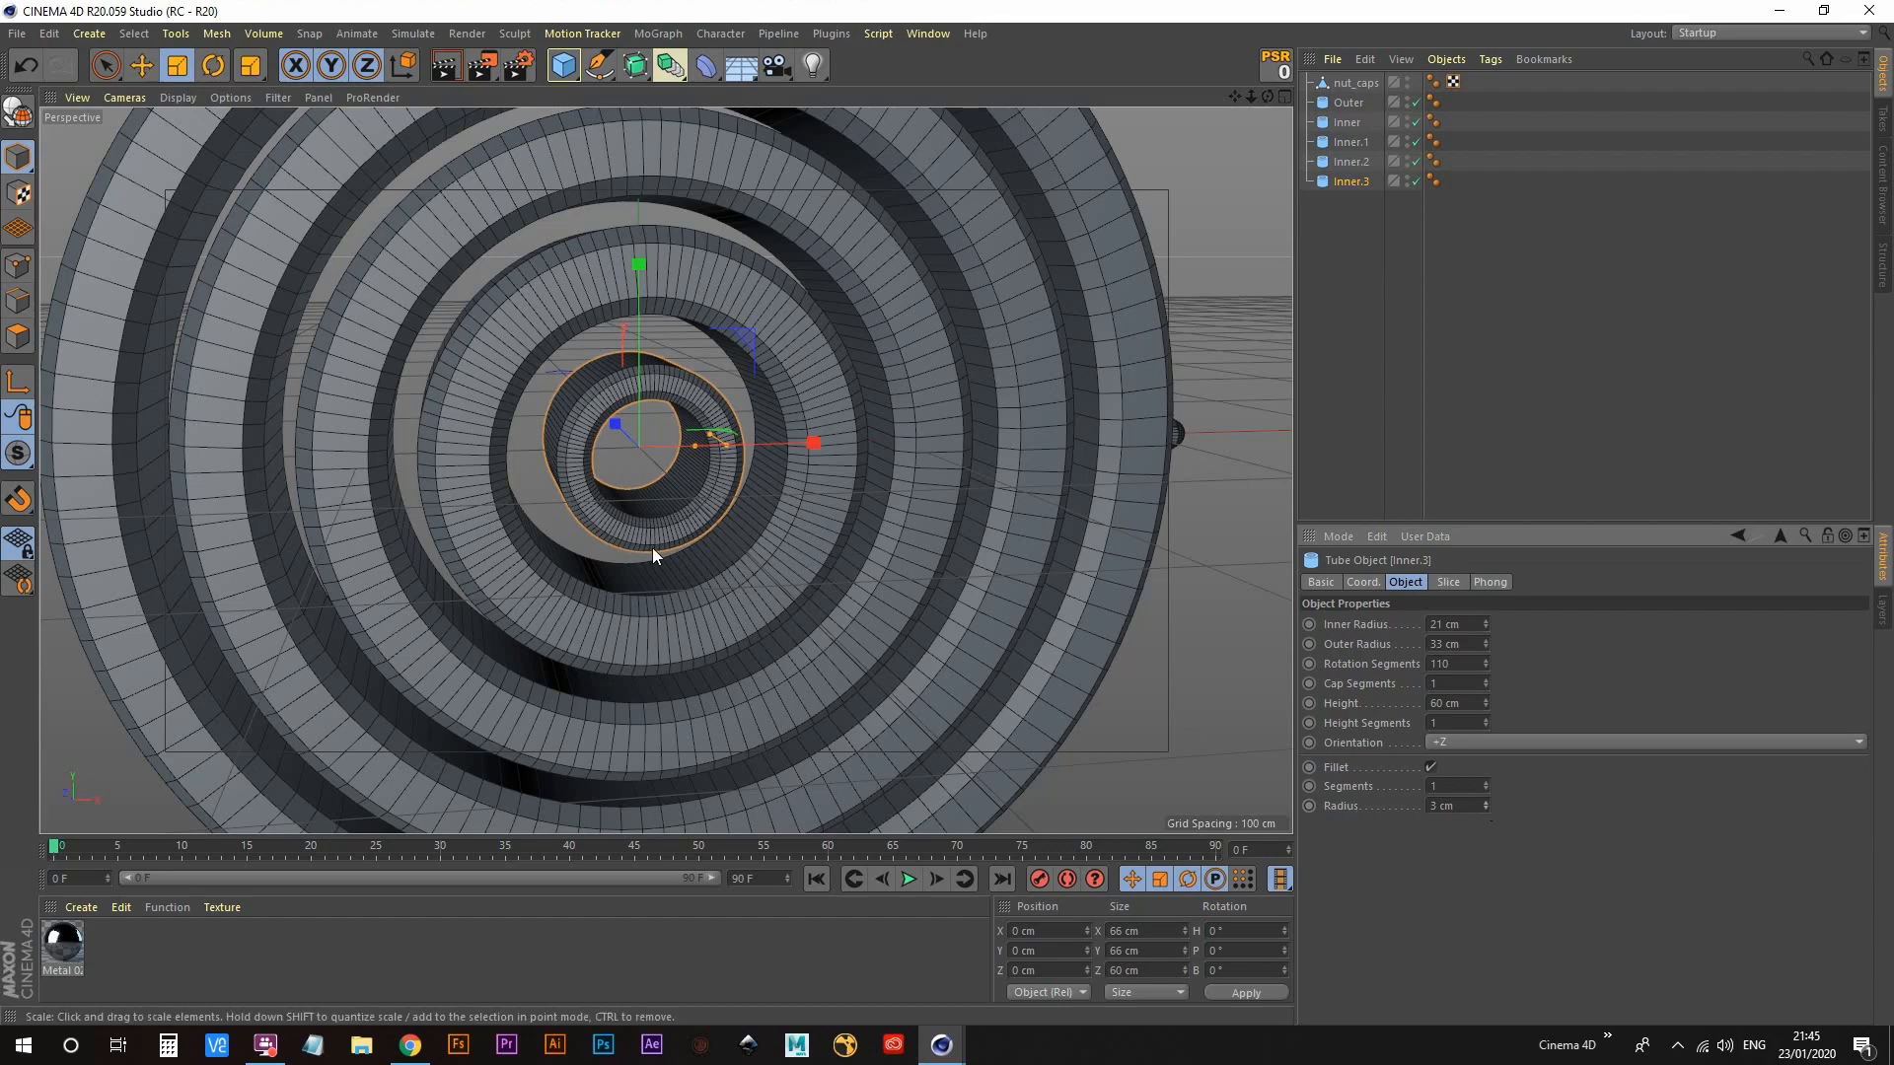
alt+drag(653, 547, 638, 482)
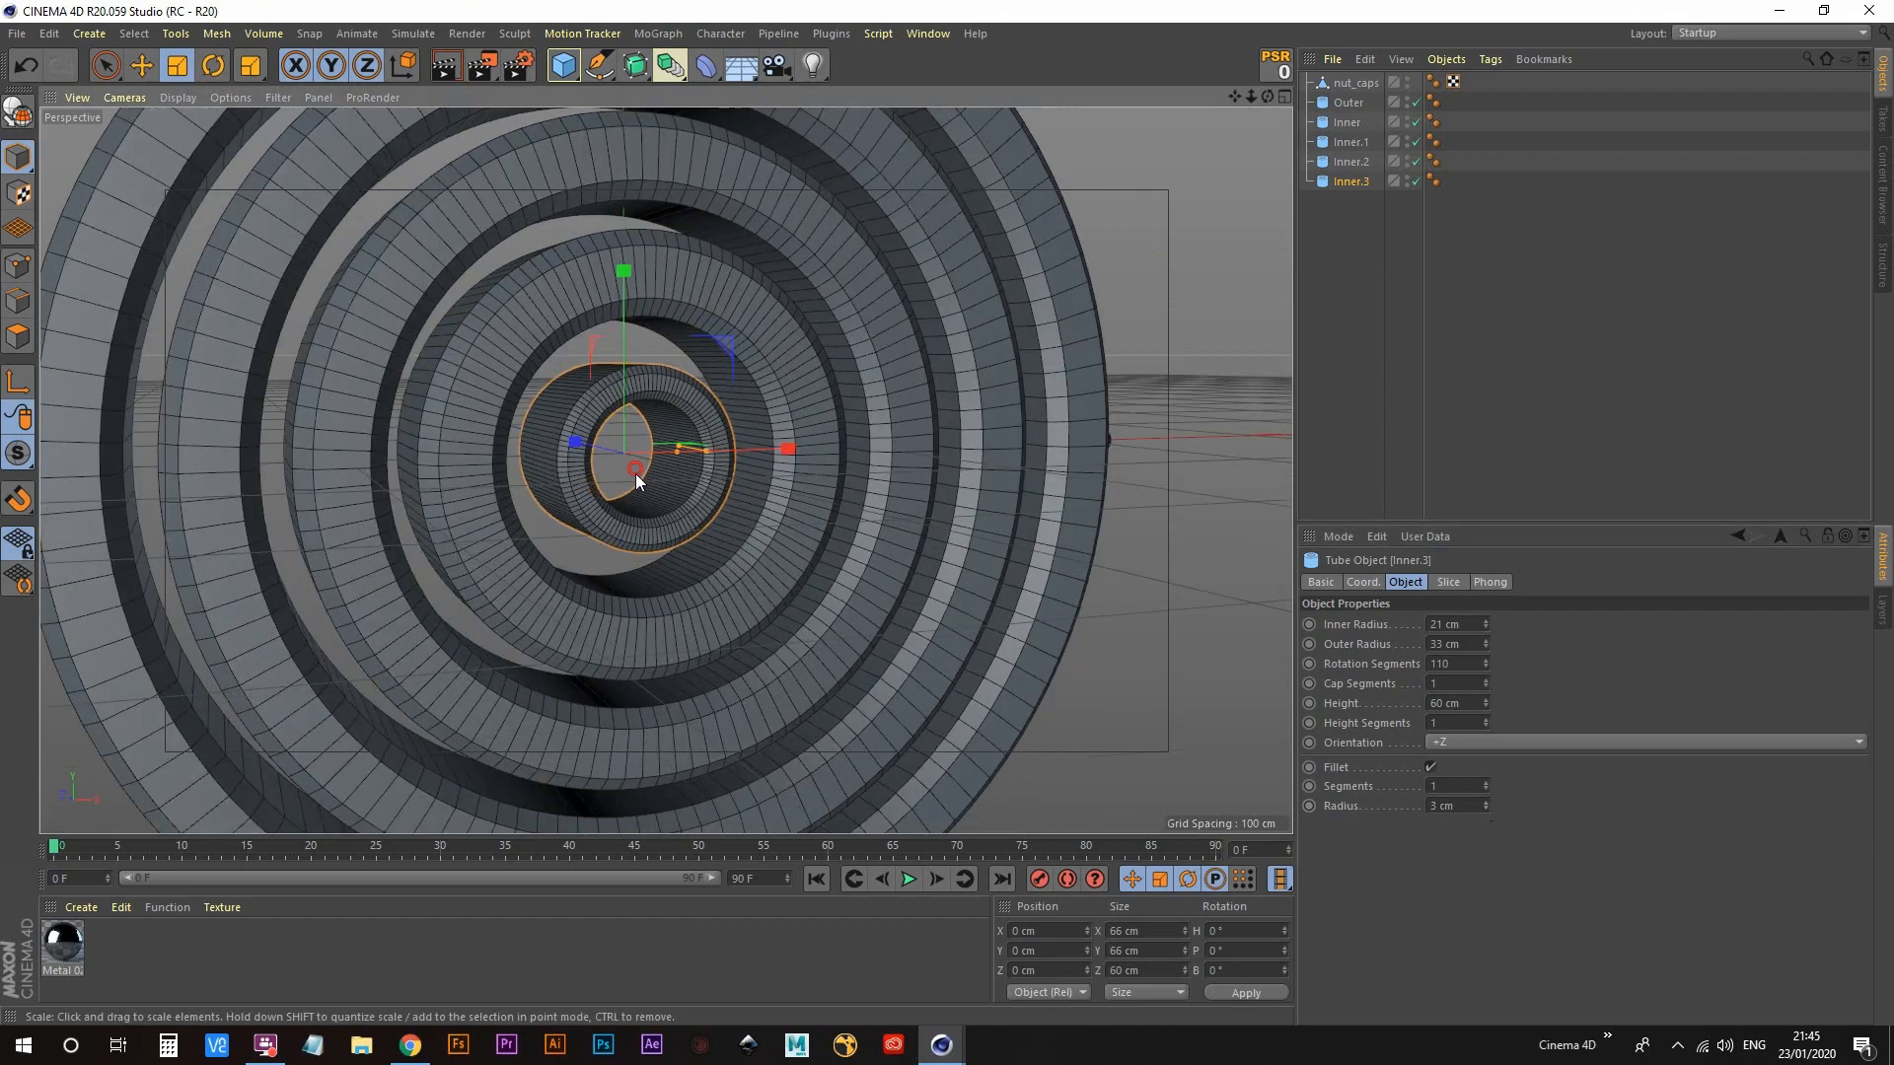
click(1486, 800)
alt+drag(580, 484, 699, 487)
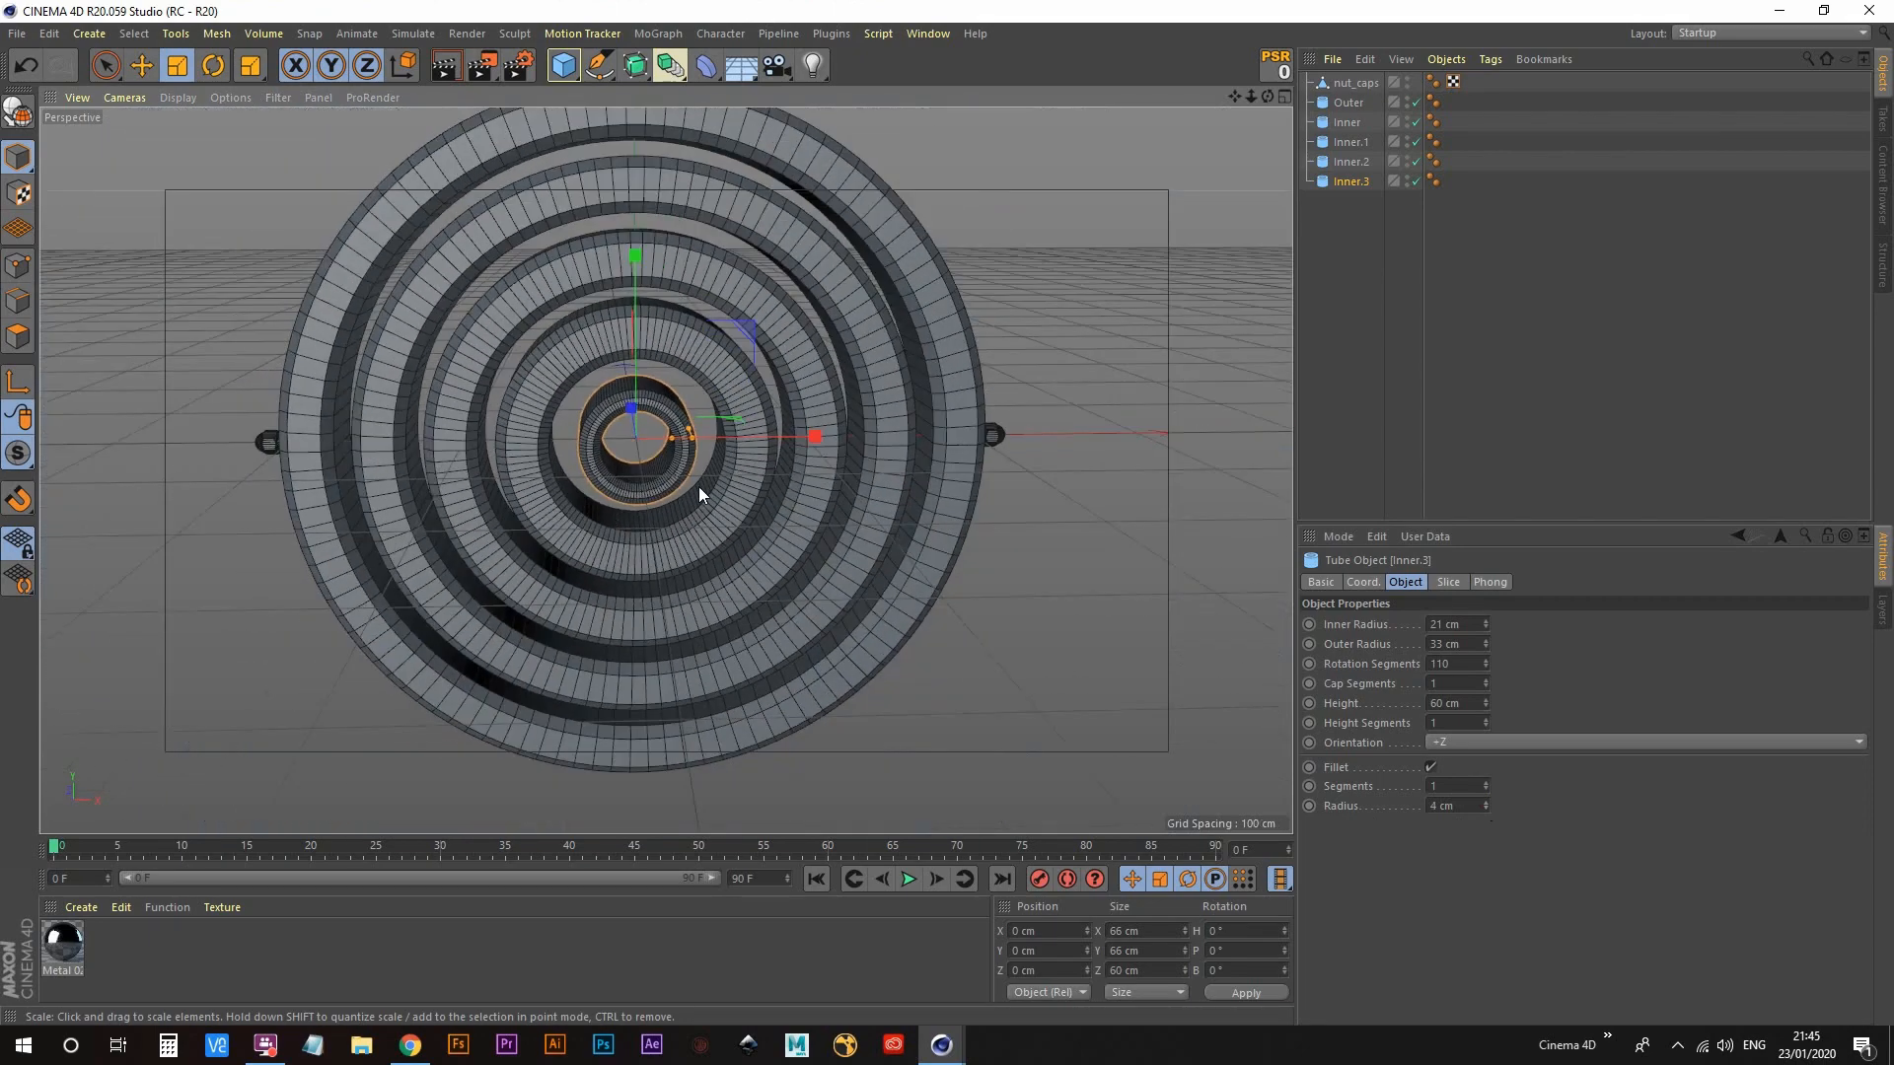
Step: Hide the grid in the perspective viewport
click(278, 98)
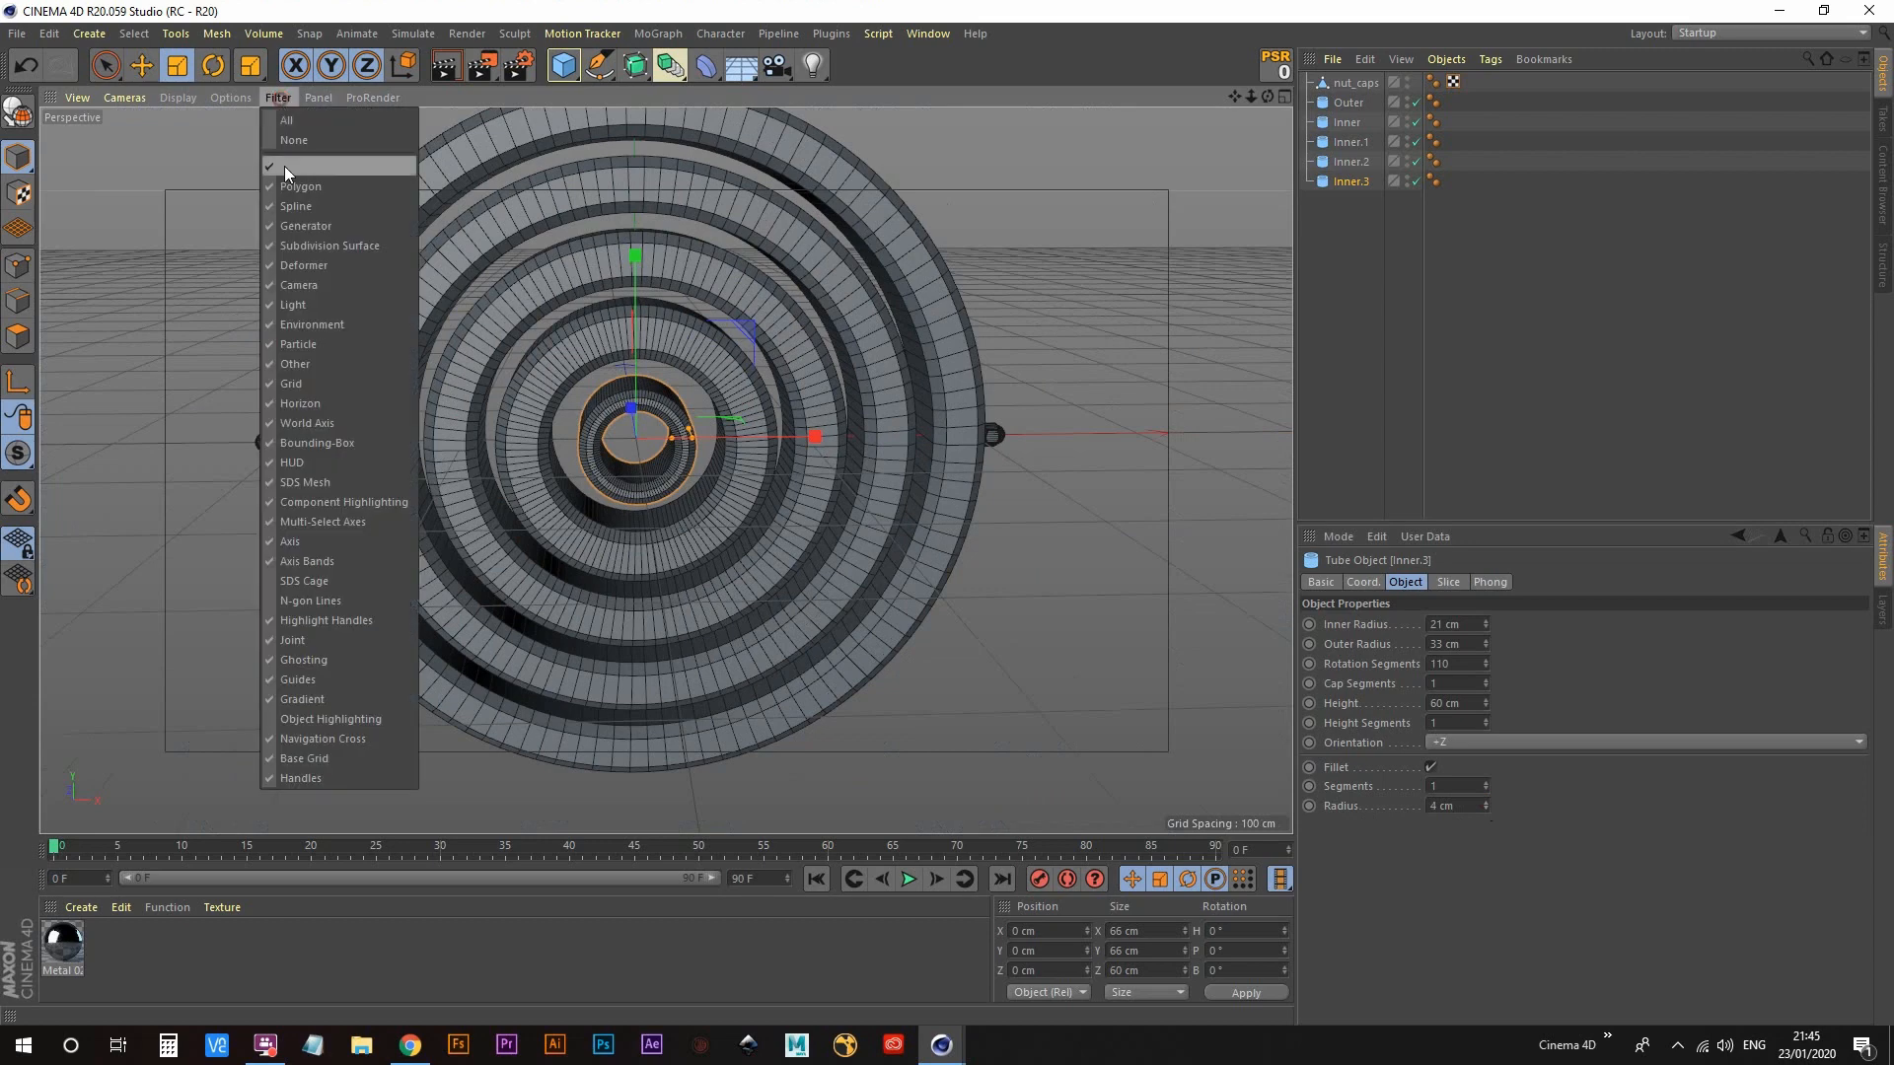
click(291, 384)
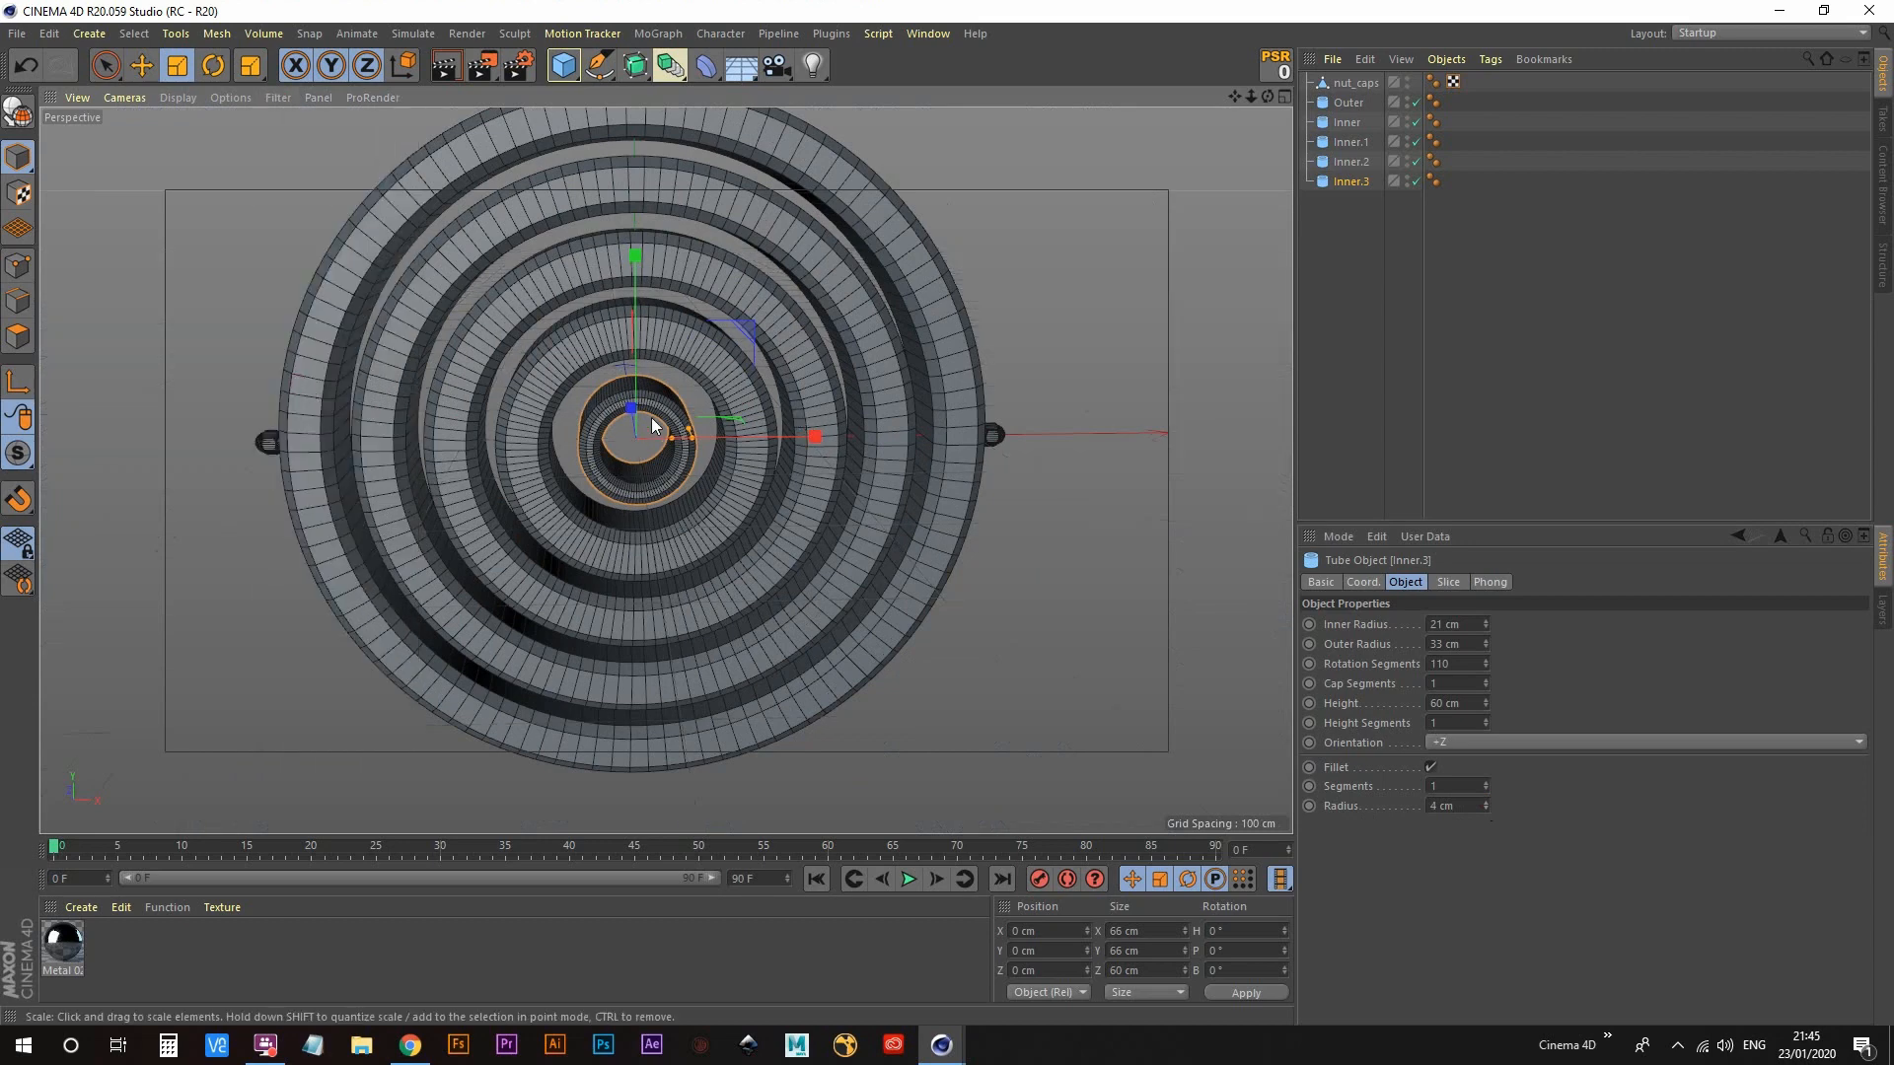
Step: Examine the nested rings, the gaps between them and the side nut caps from several angles
alt+drag(652, 426, 602, 513)
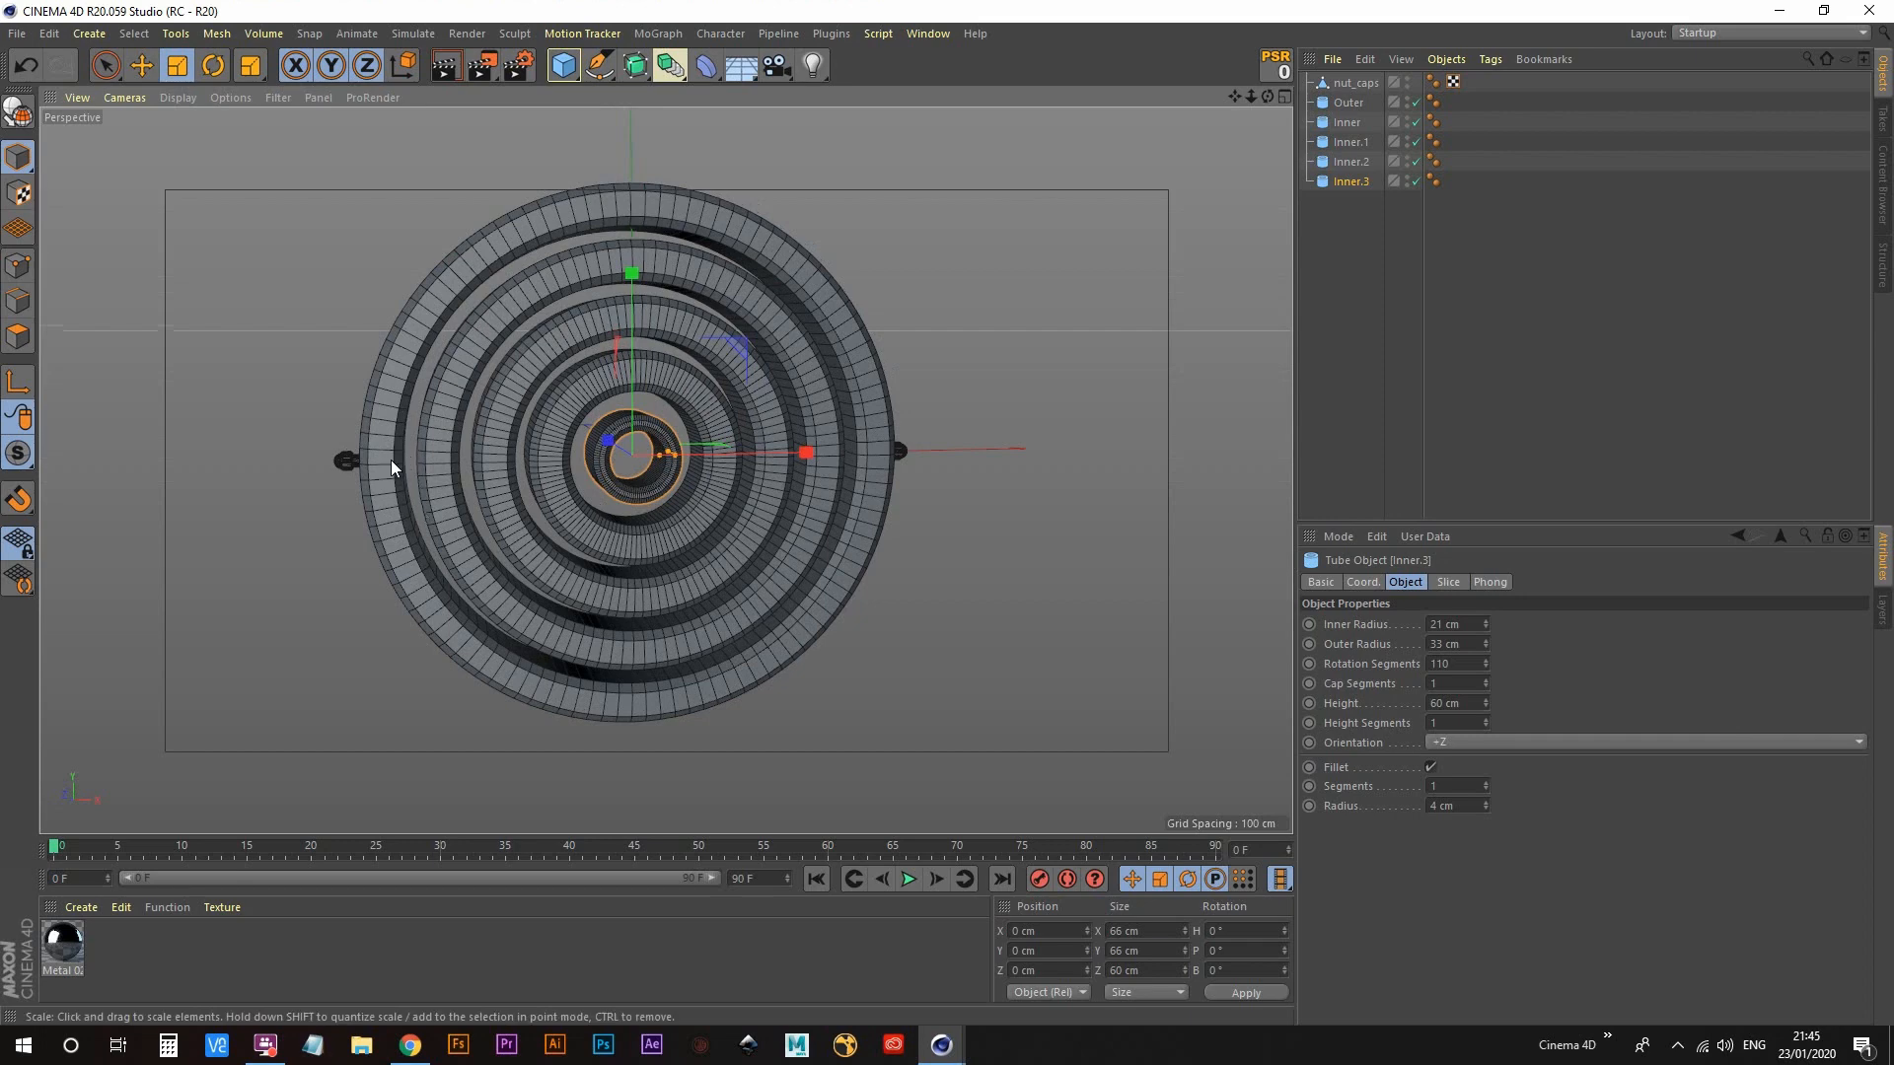
scroll(390, 459, up, 10)
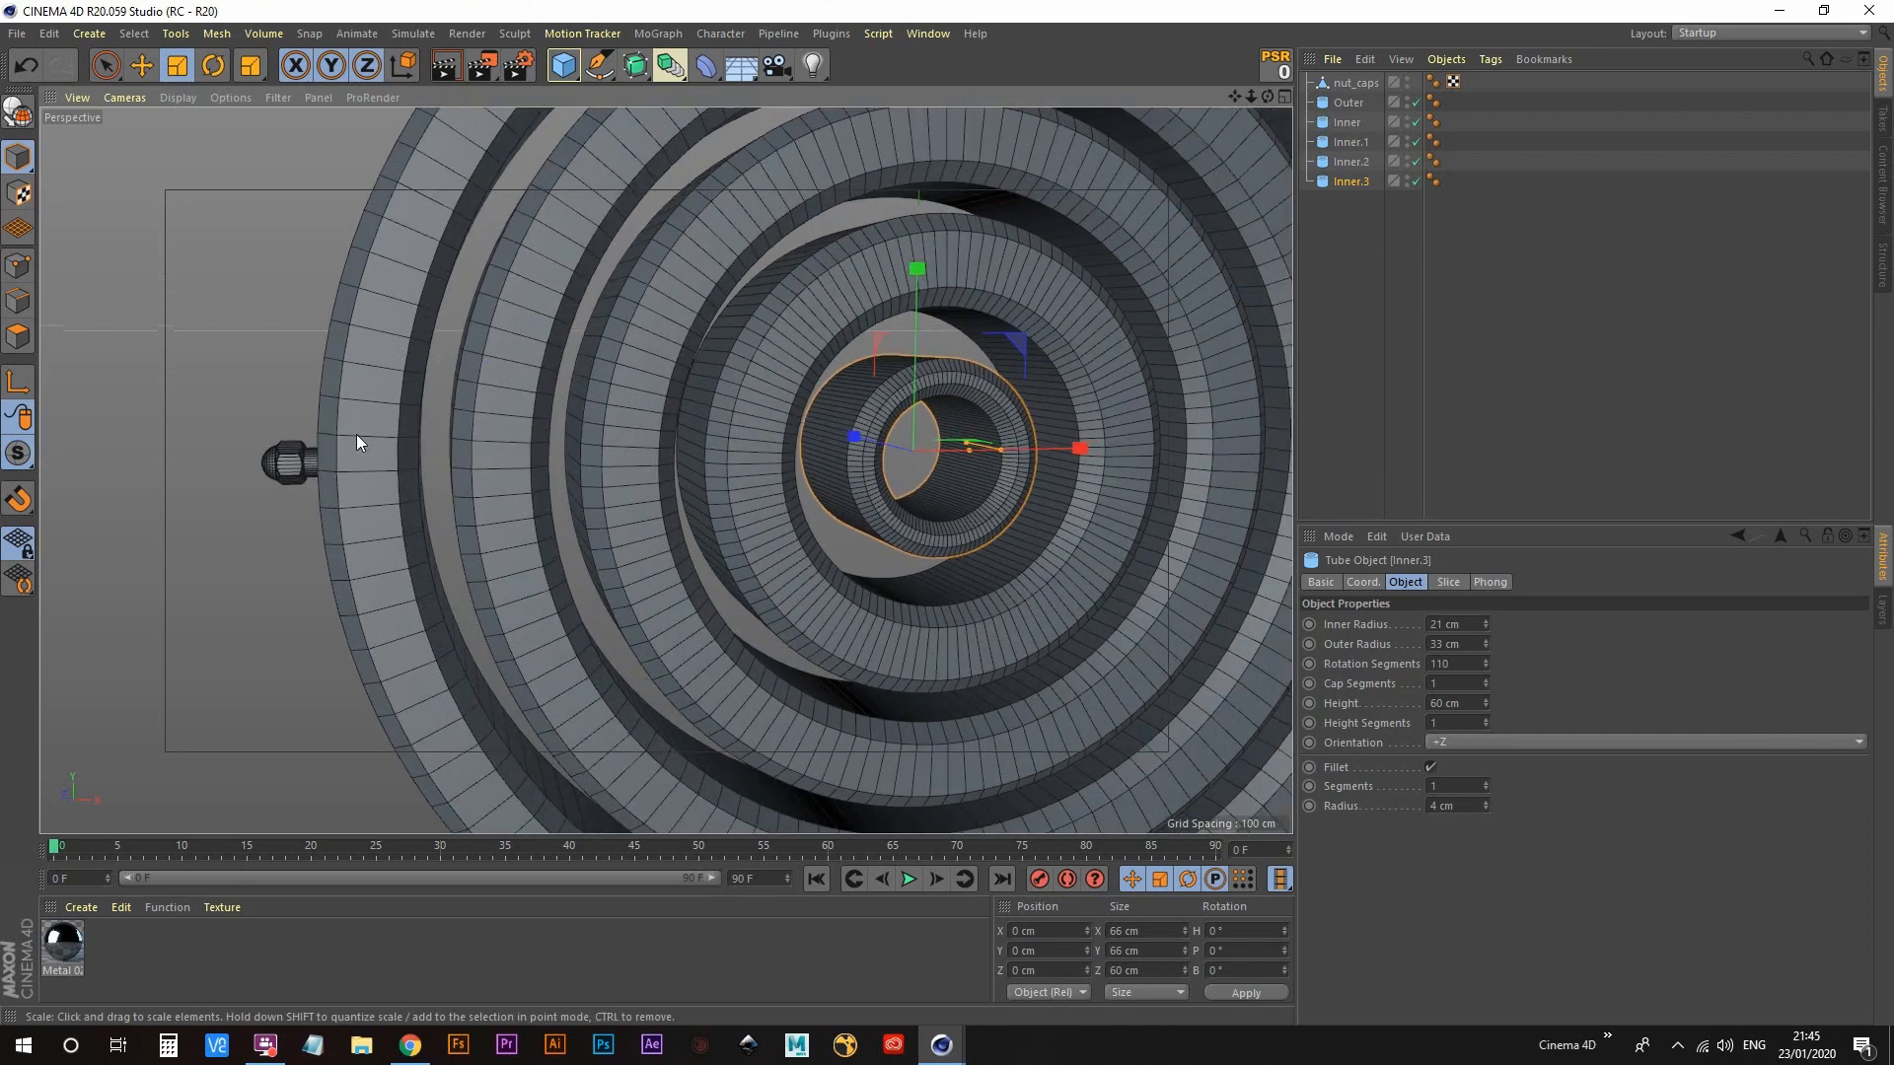
alt+middle_drag(521, 477, 495, 434)
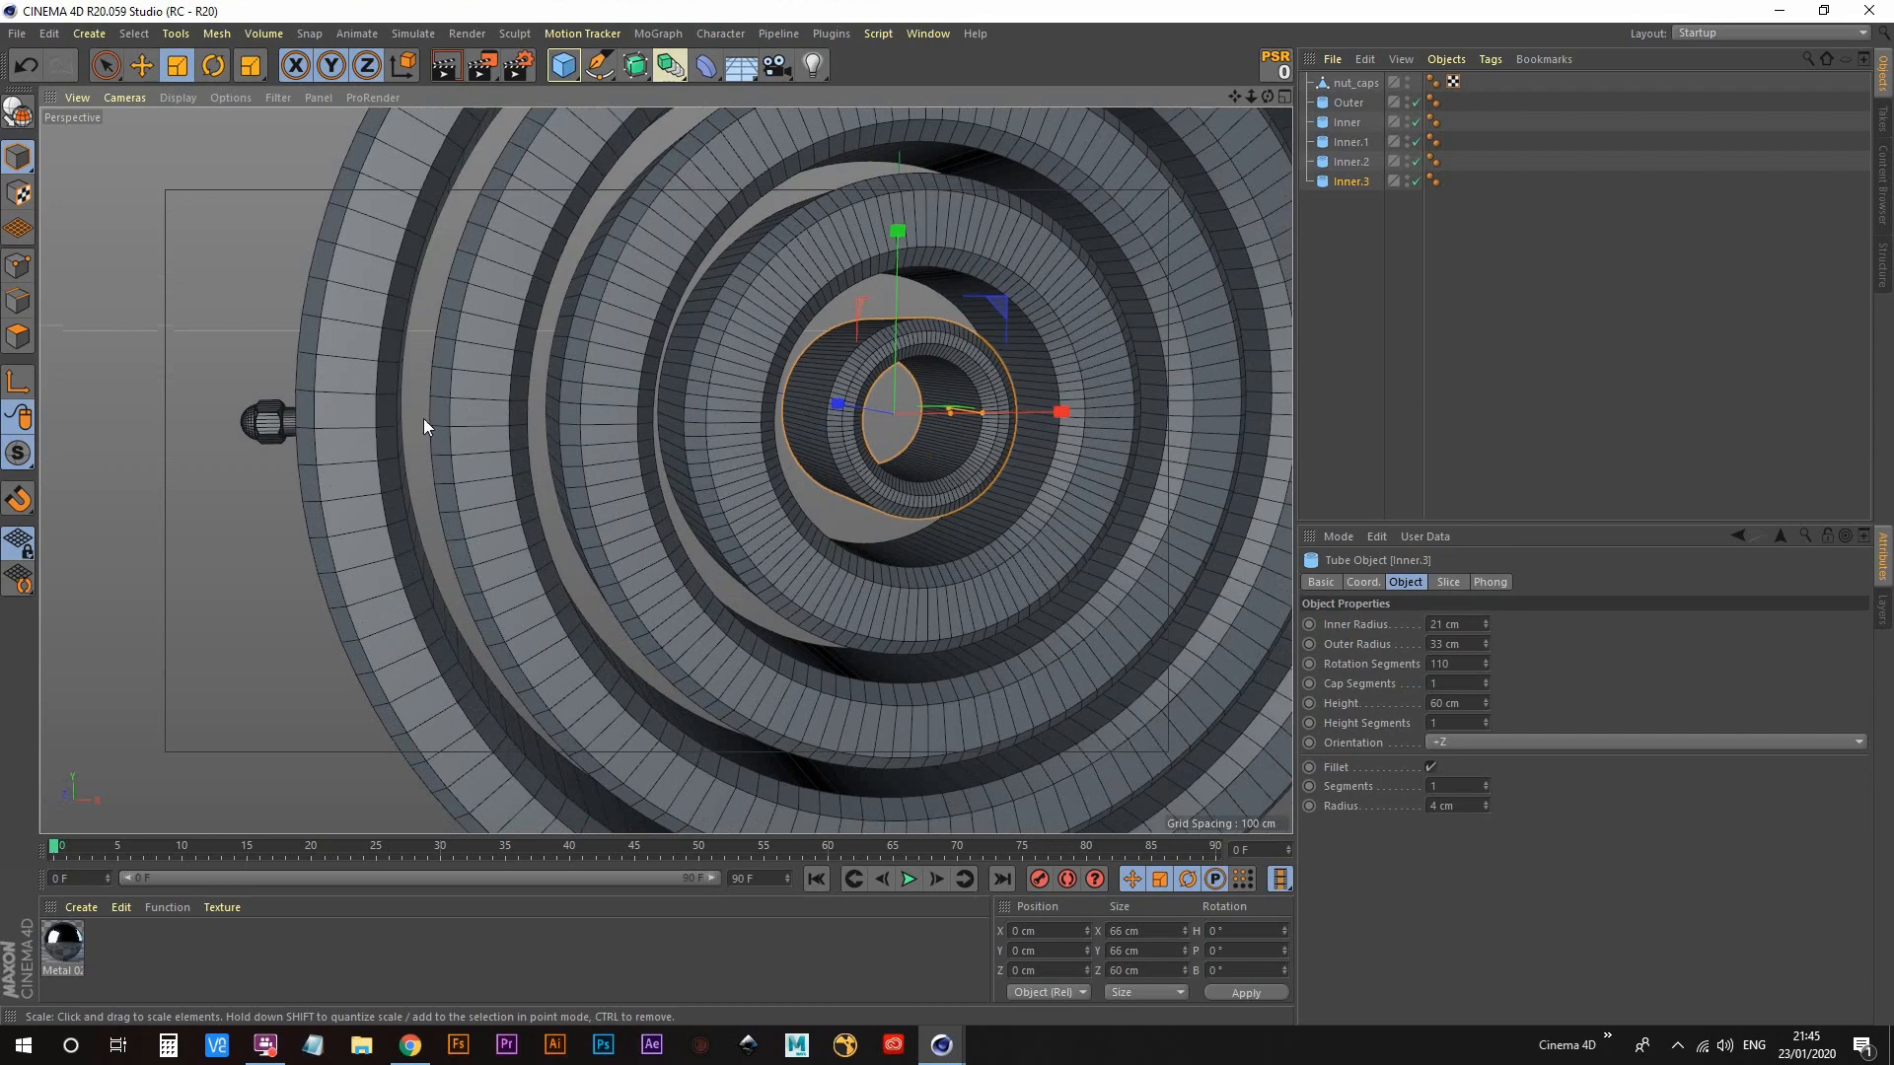
alt+drag(423, 418, 317, 453)
alt+drag(960, 405, 423, 586)
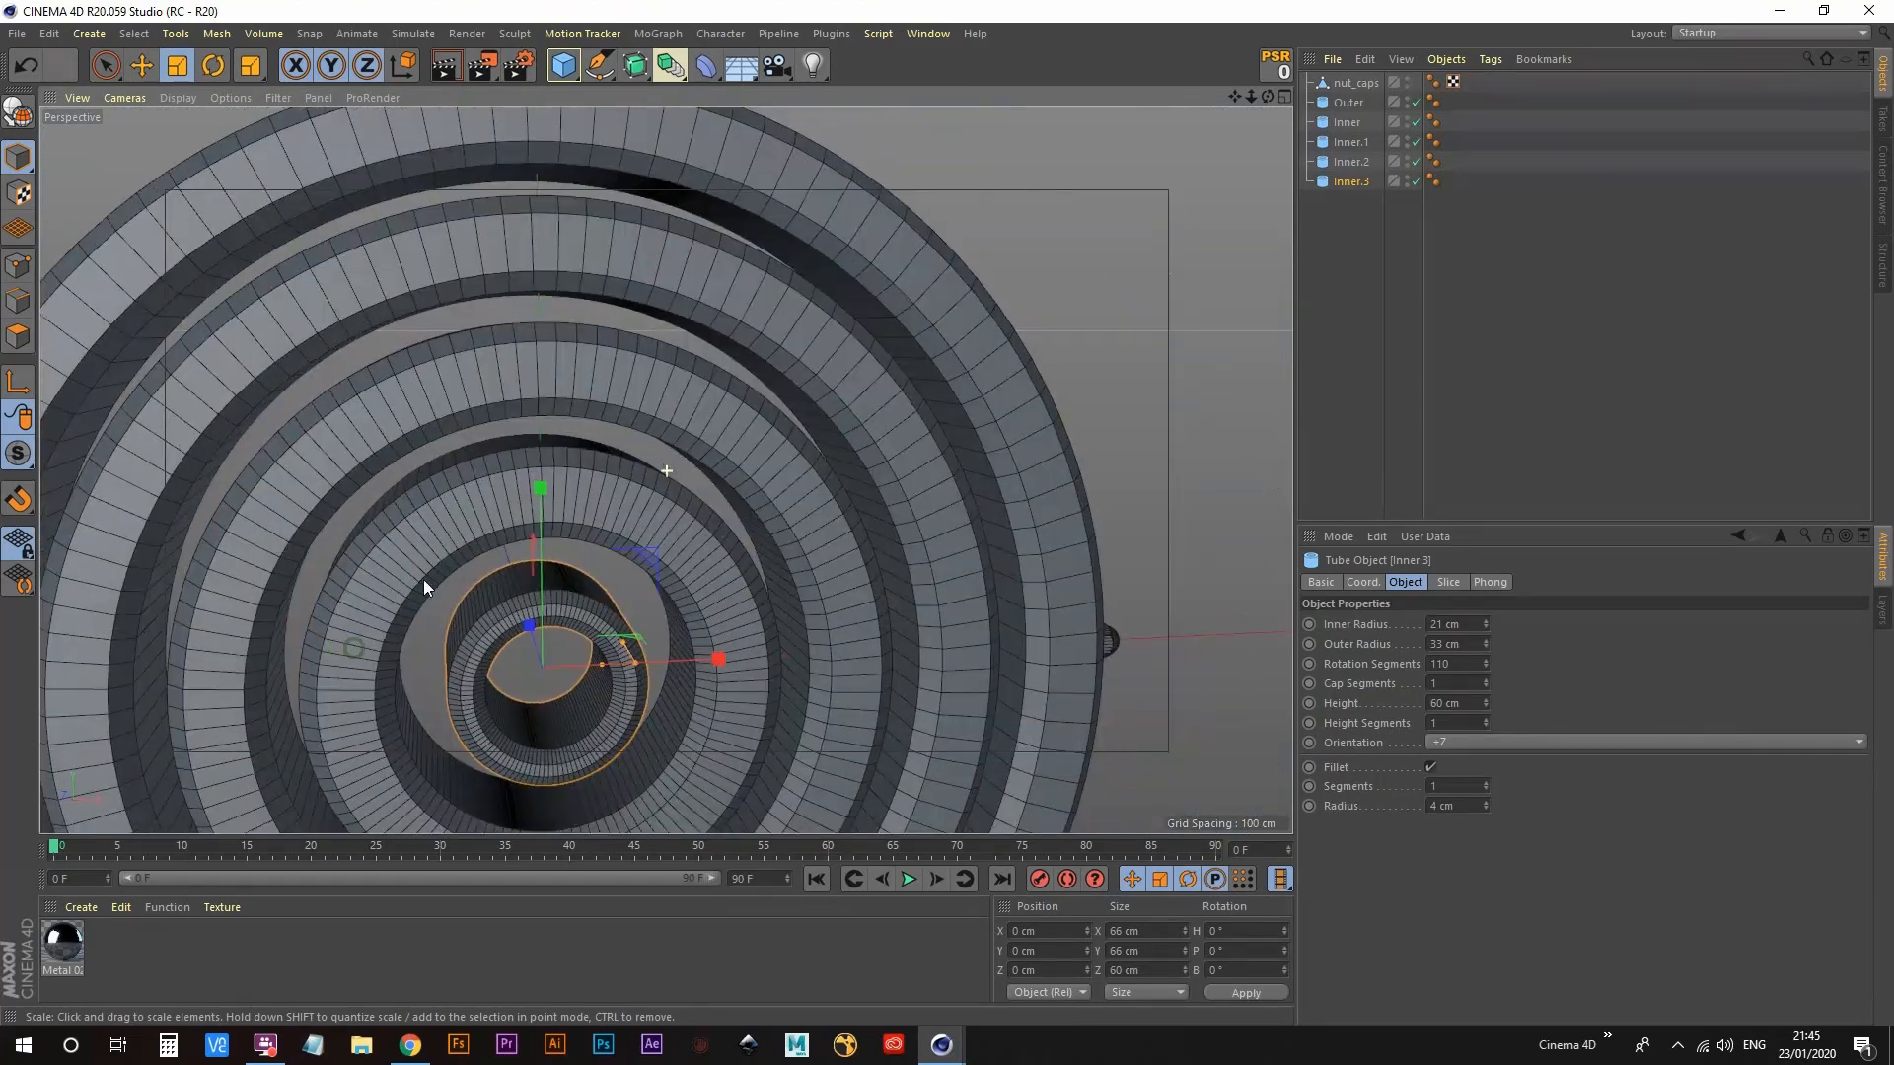
alt+right_drag(546, 383, 581, 317)
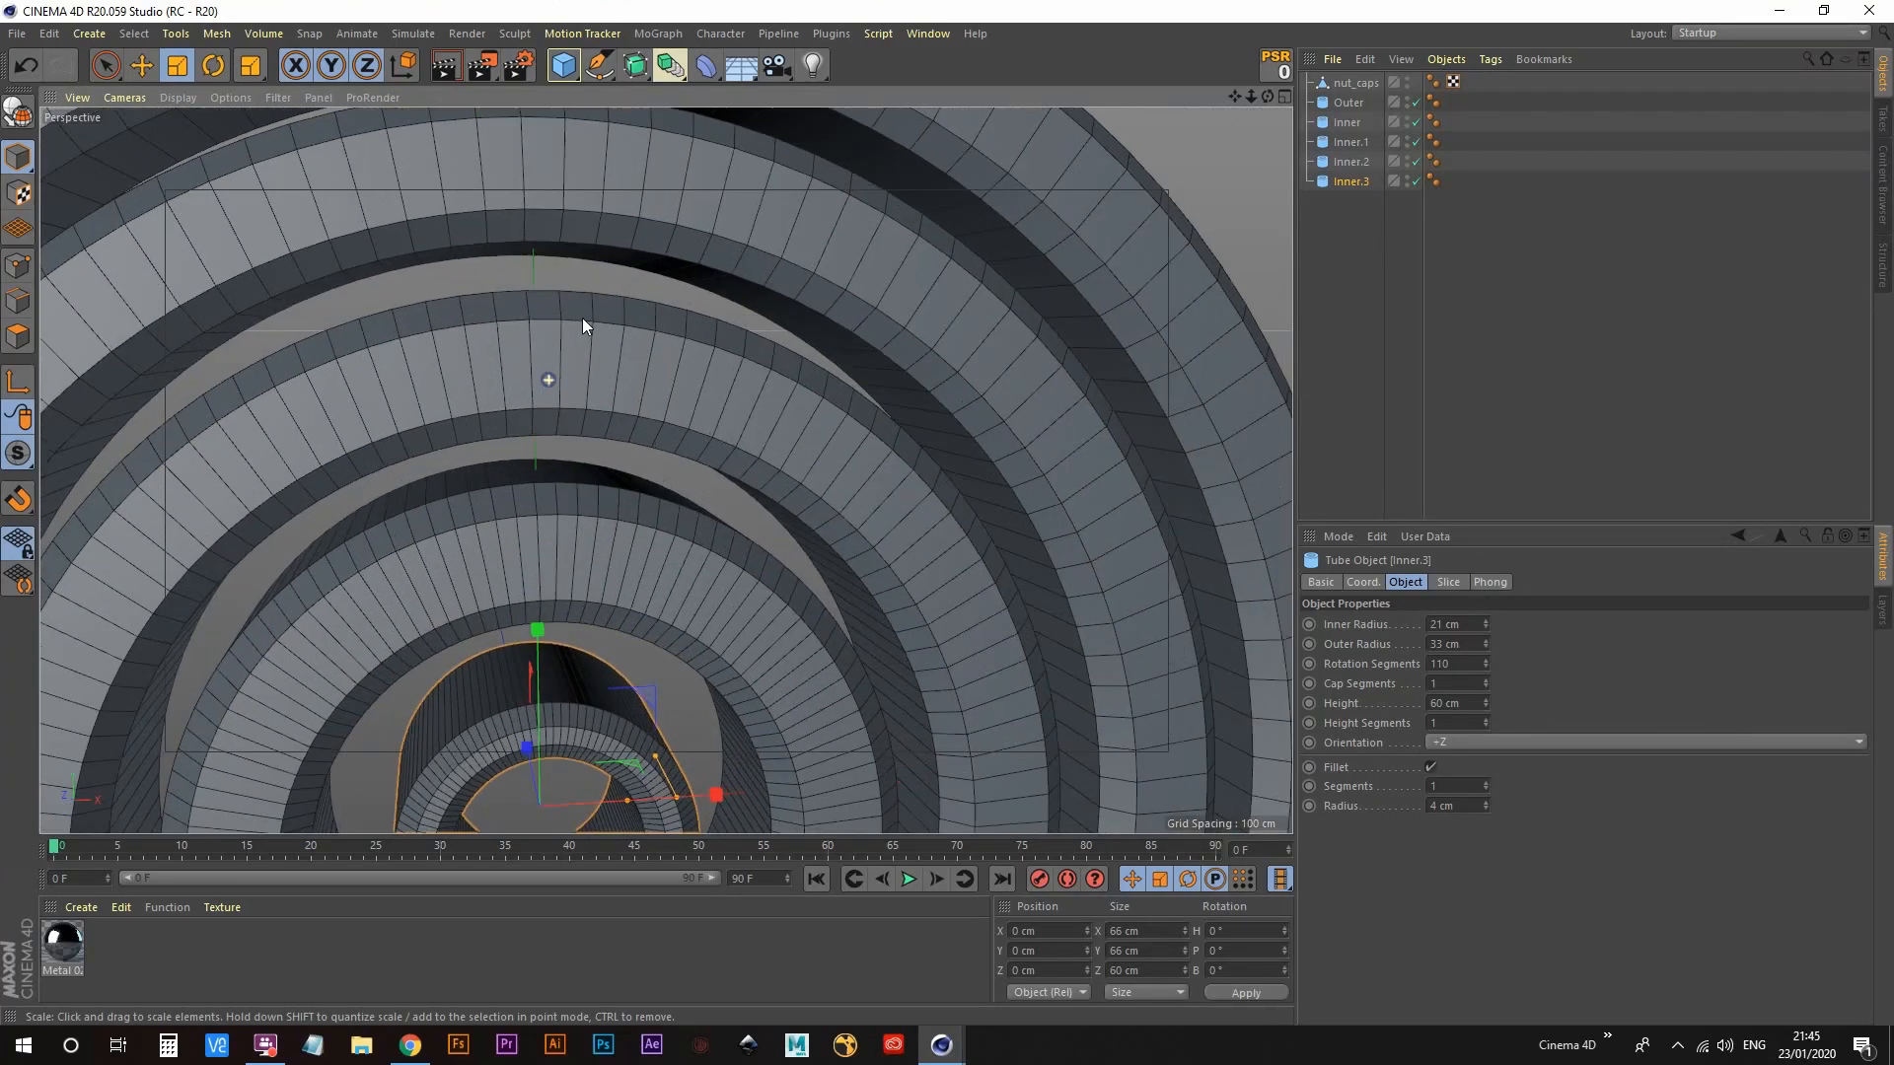
alt+drag(665, 470, 468, 463)
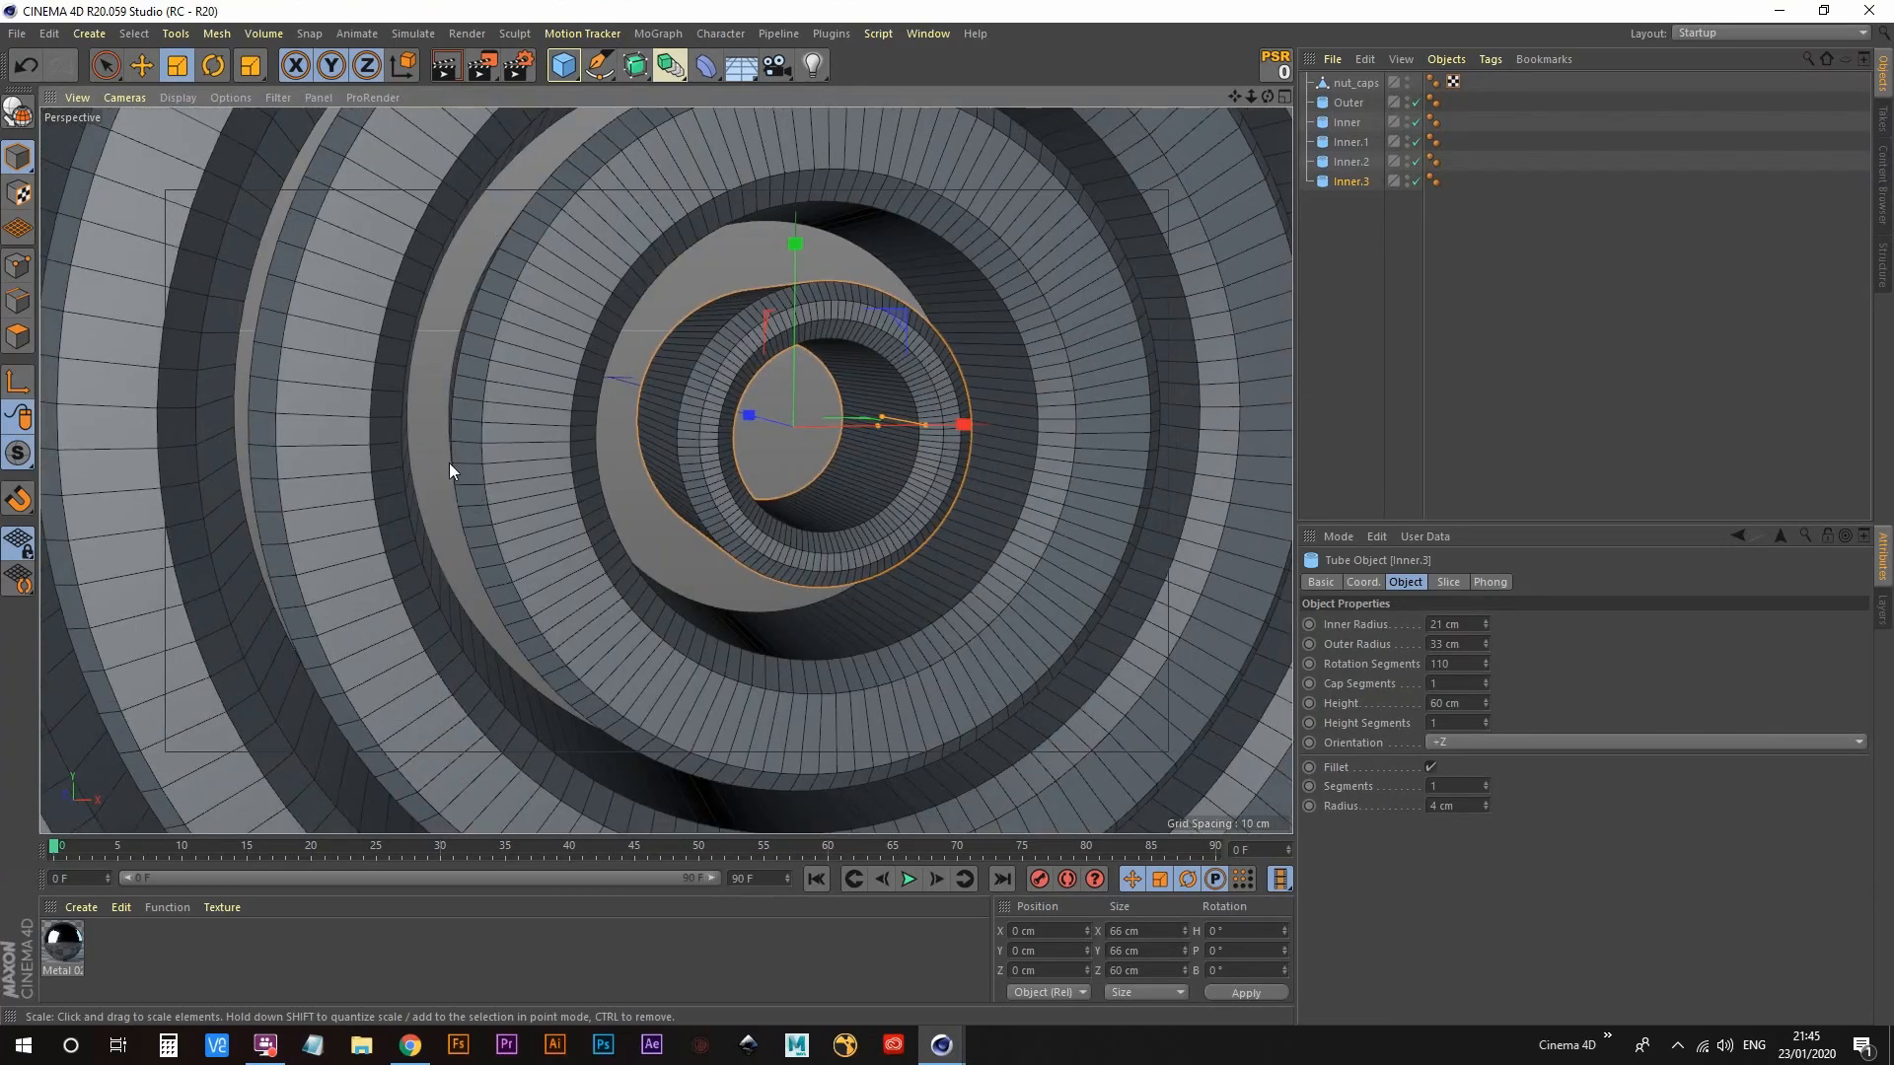
alt+middle_drag(687, 480, 474, 571)
alt+right_drag(595, 422, 448, 567)
alt+drag(722, 517, 641, 512)
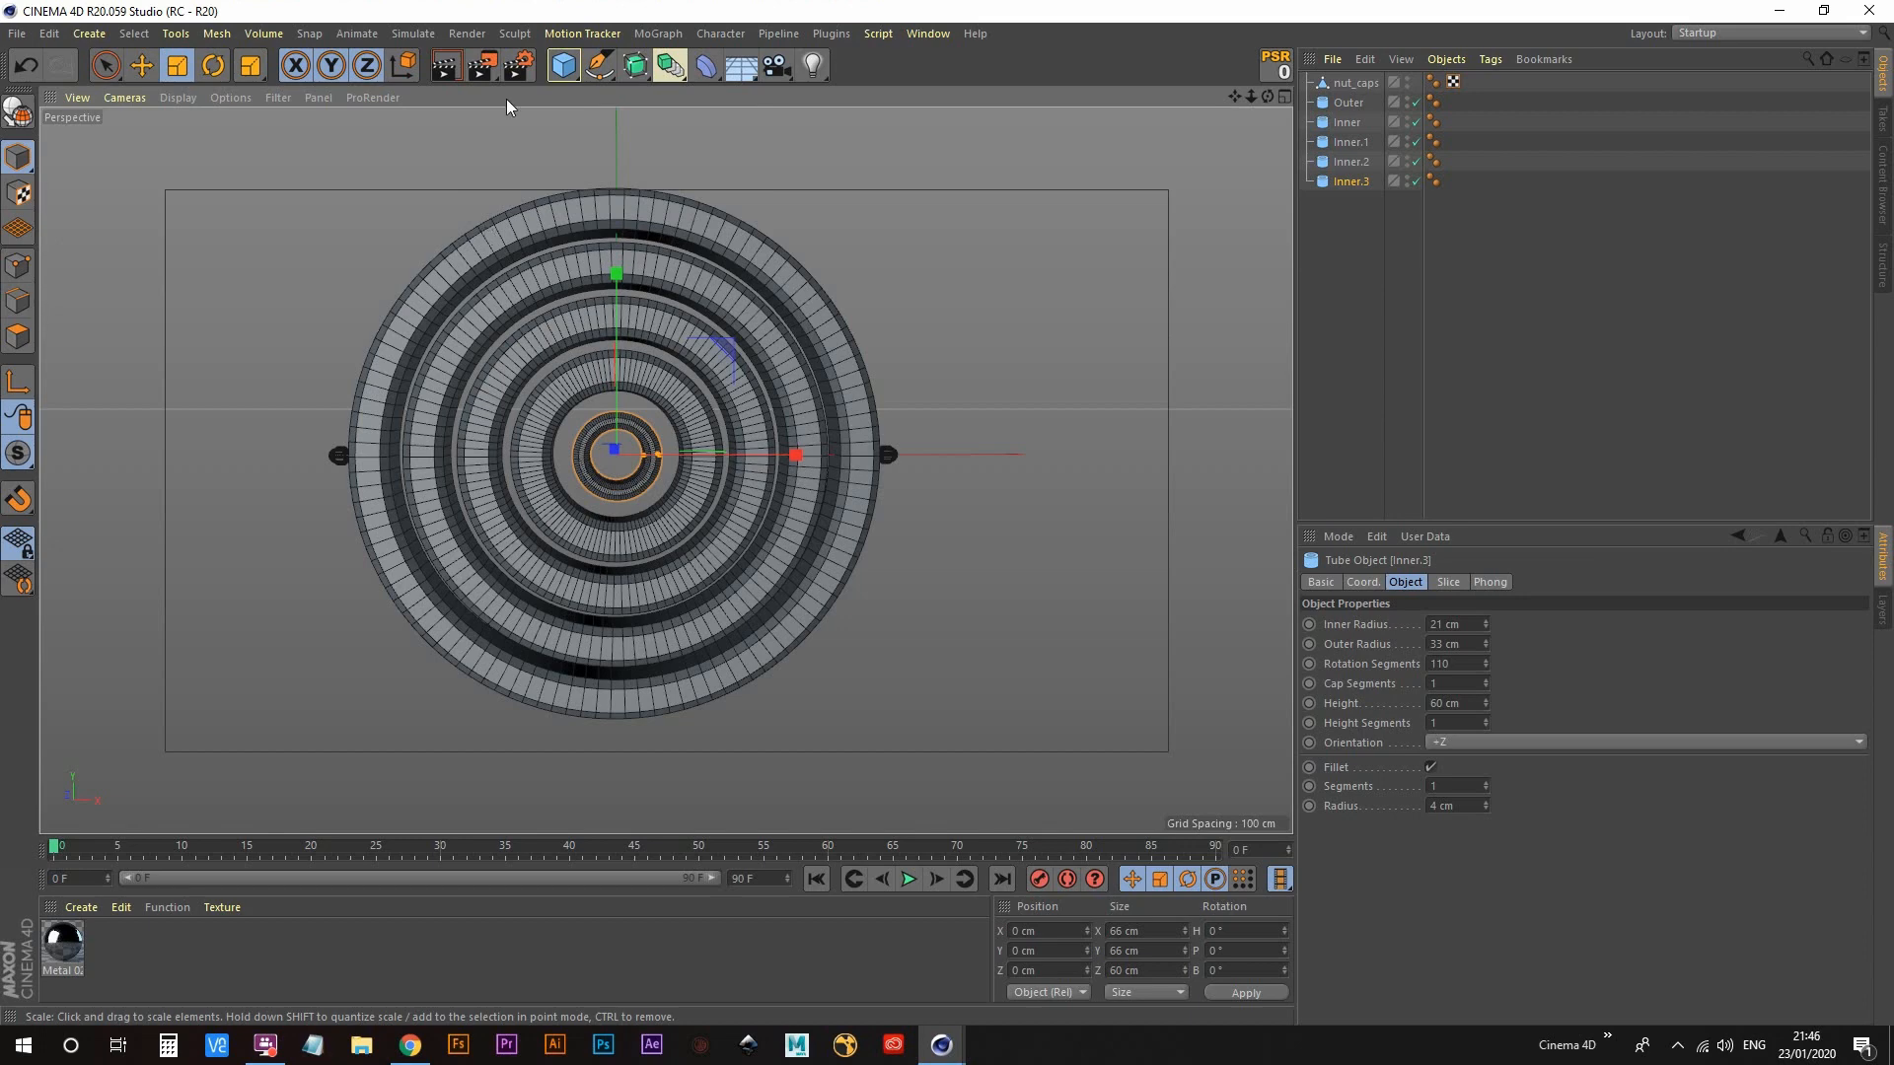
Step: Add a cylinder at the centre of the rings and set its orientation to +X
click(563, 66)
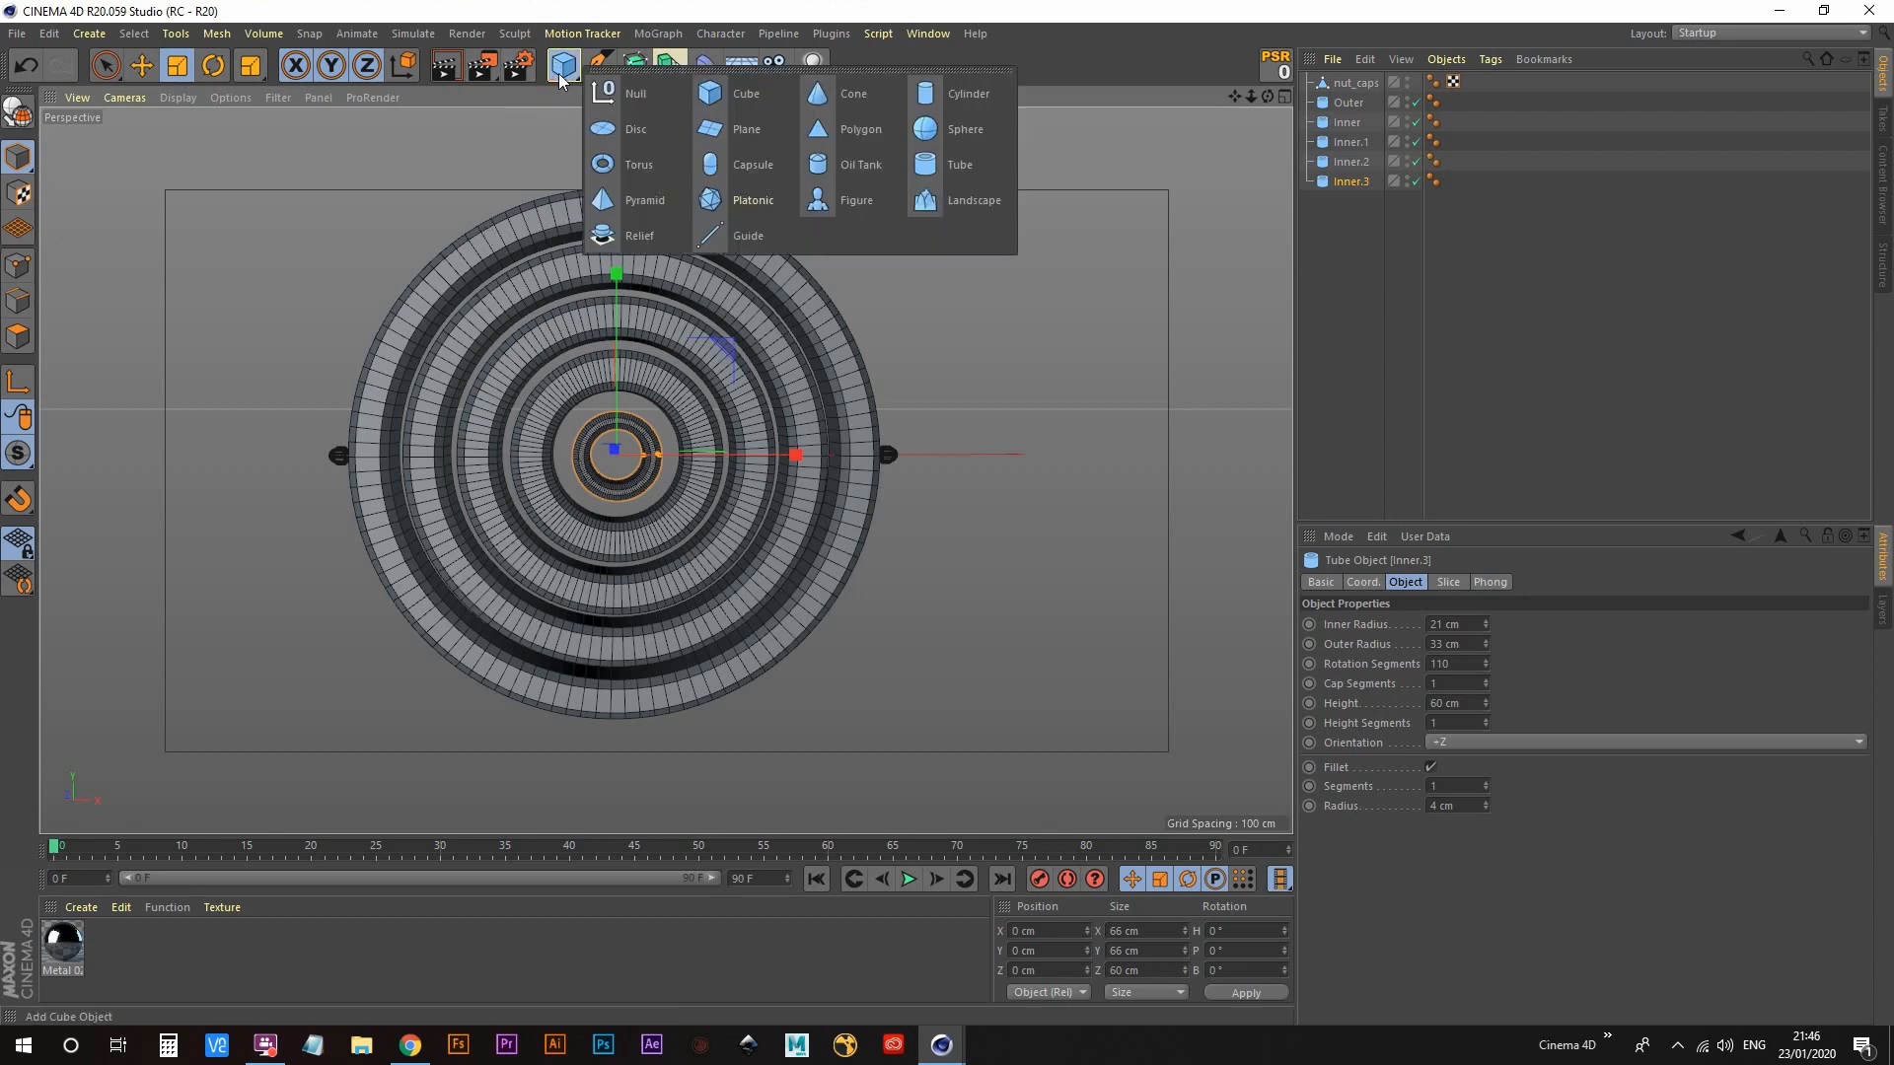
click(937, 97)
alt+middle_drag(677, 483, 778, 454)
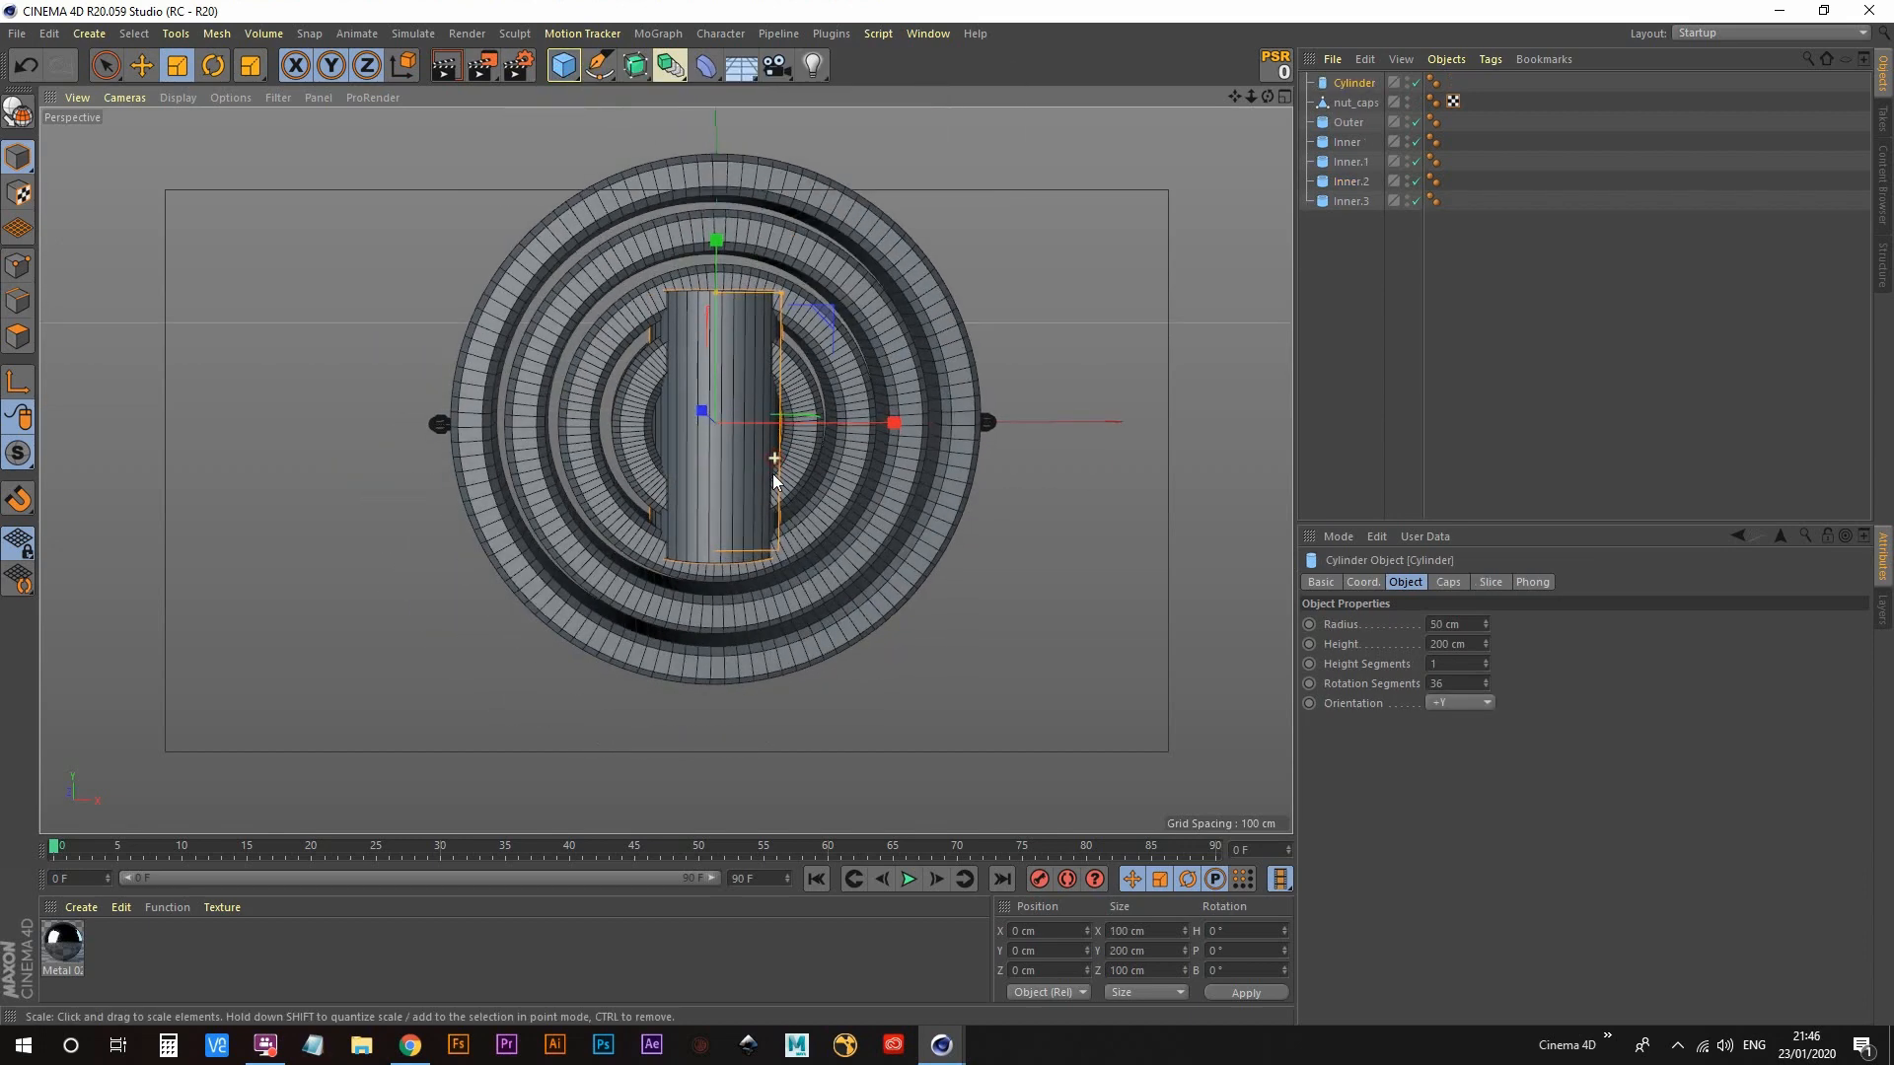
click(1476, 703)
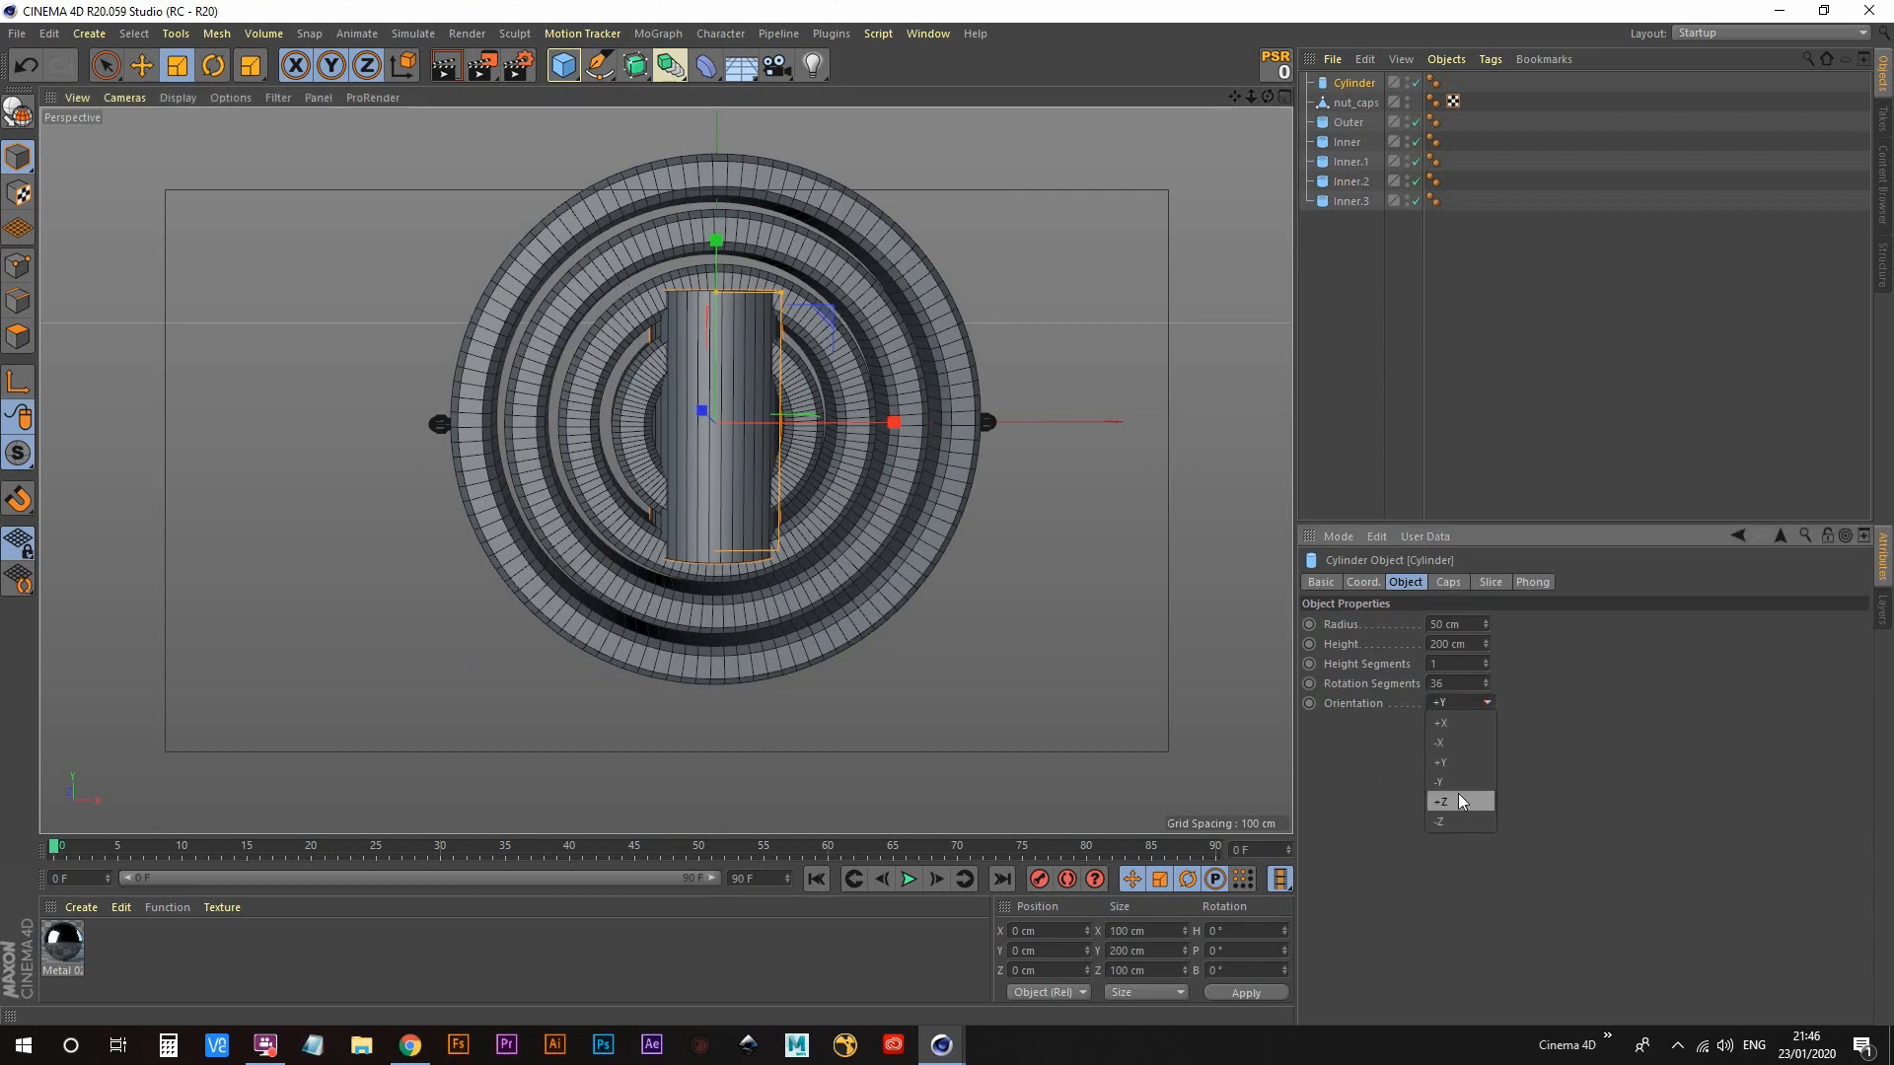
click(1453, 723)
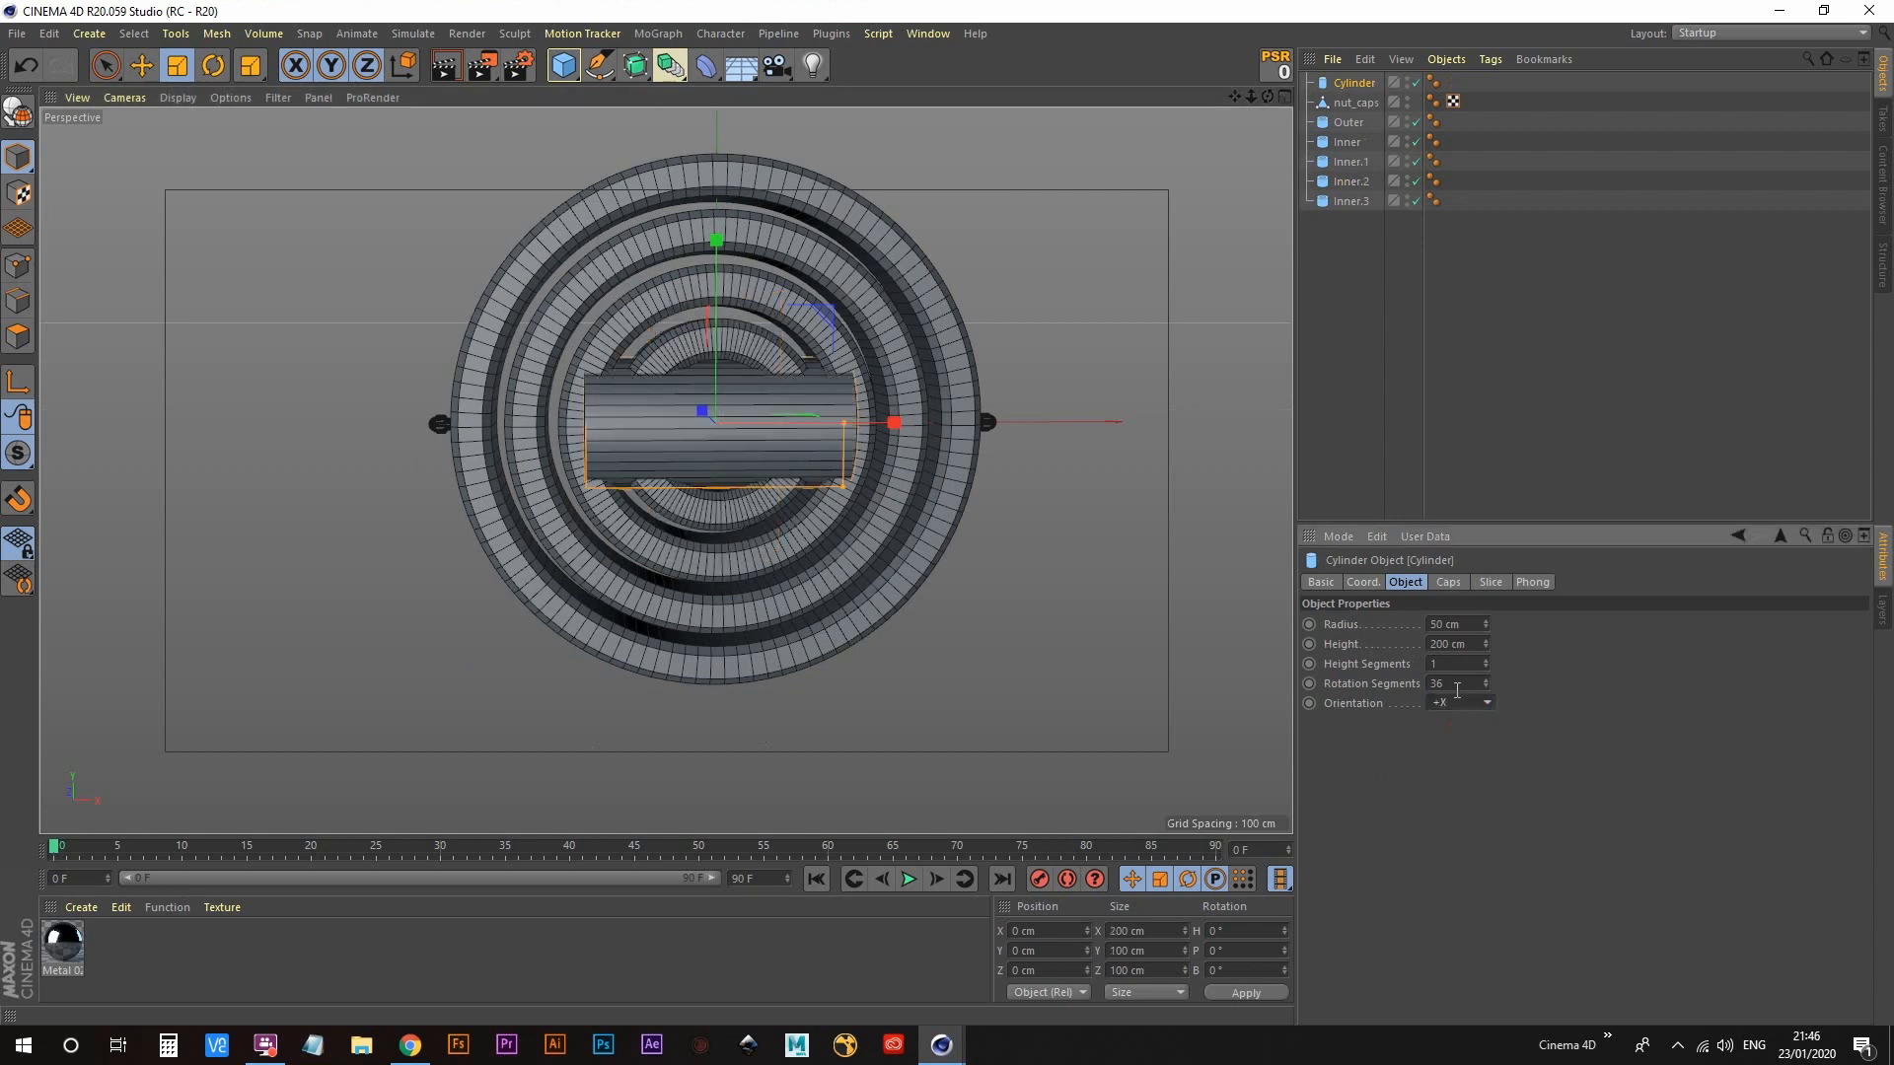
Step: Set the cylinder's radius to 5 cm and its height to 50 cm
click(1476, 624)
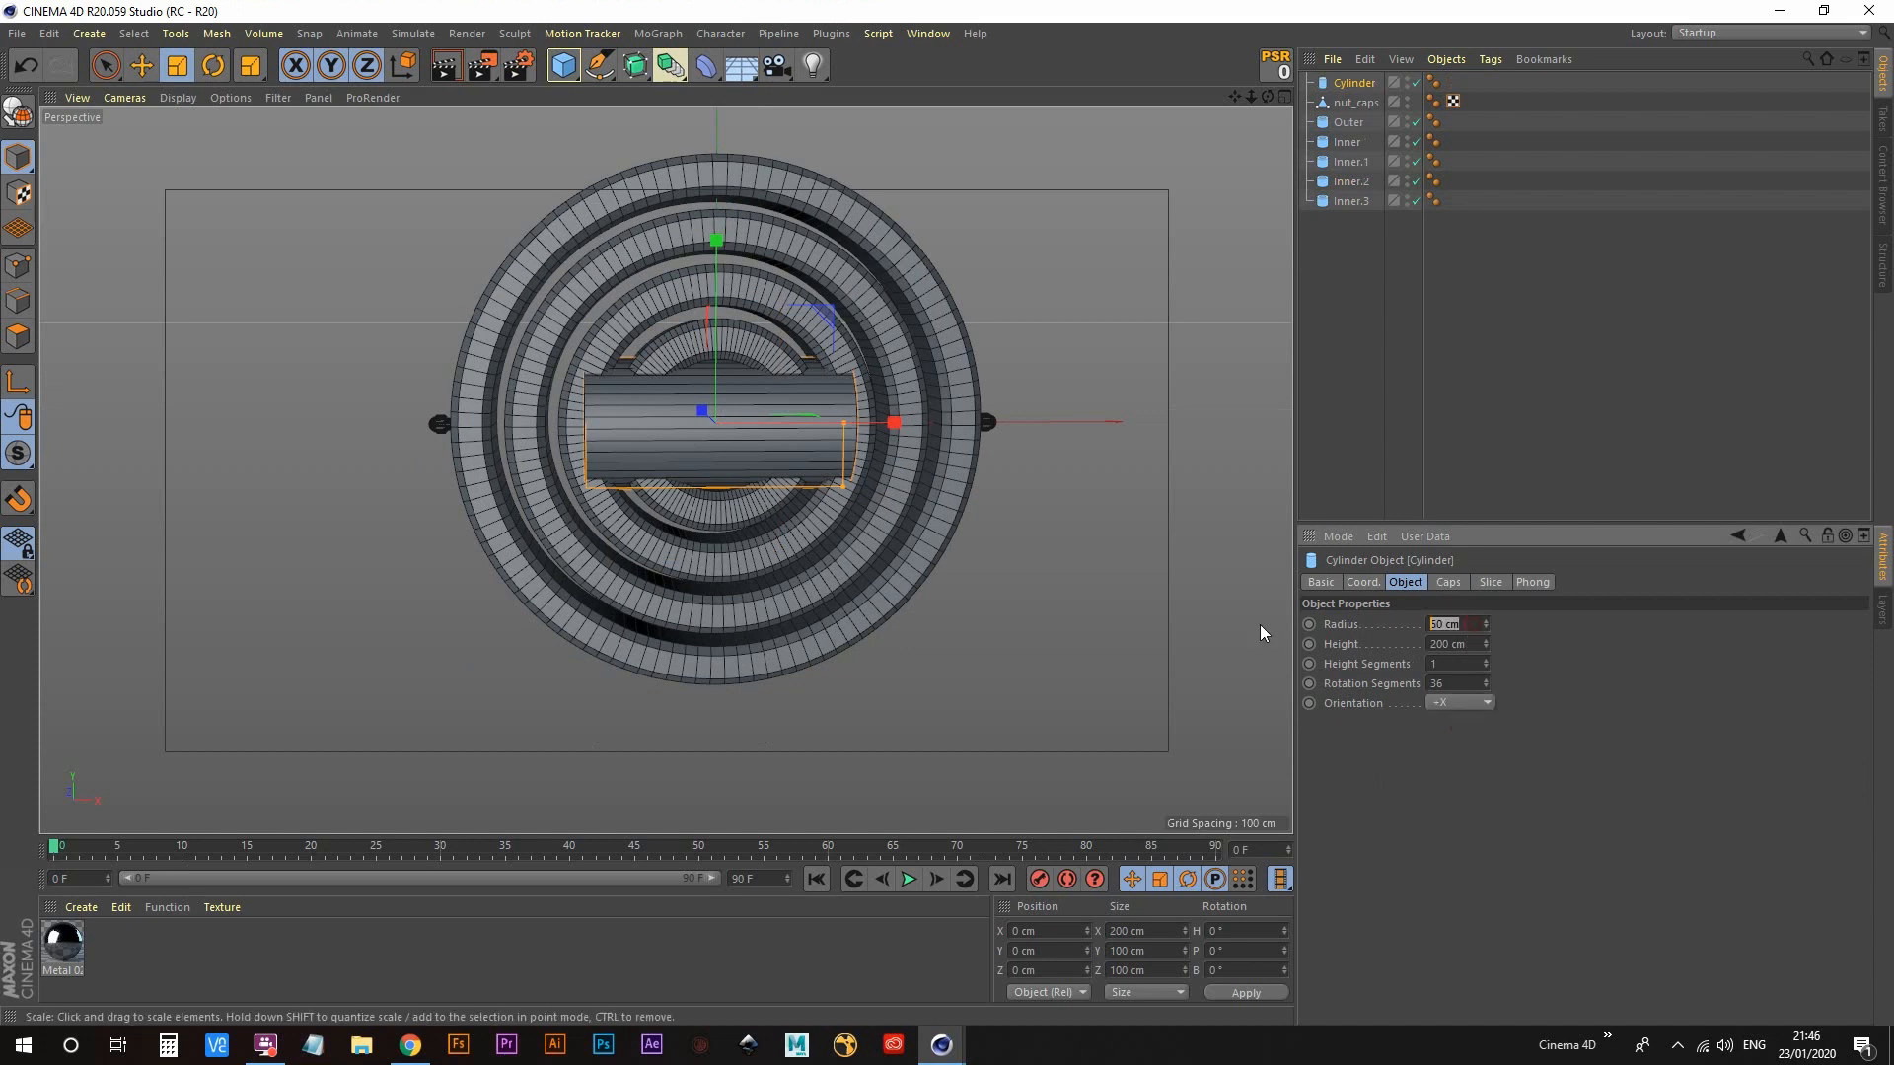
text(6)
key(Return)
scroll(649, 418, up, 5)
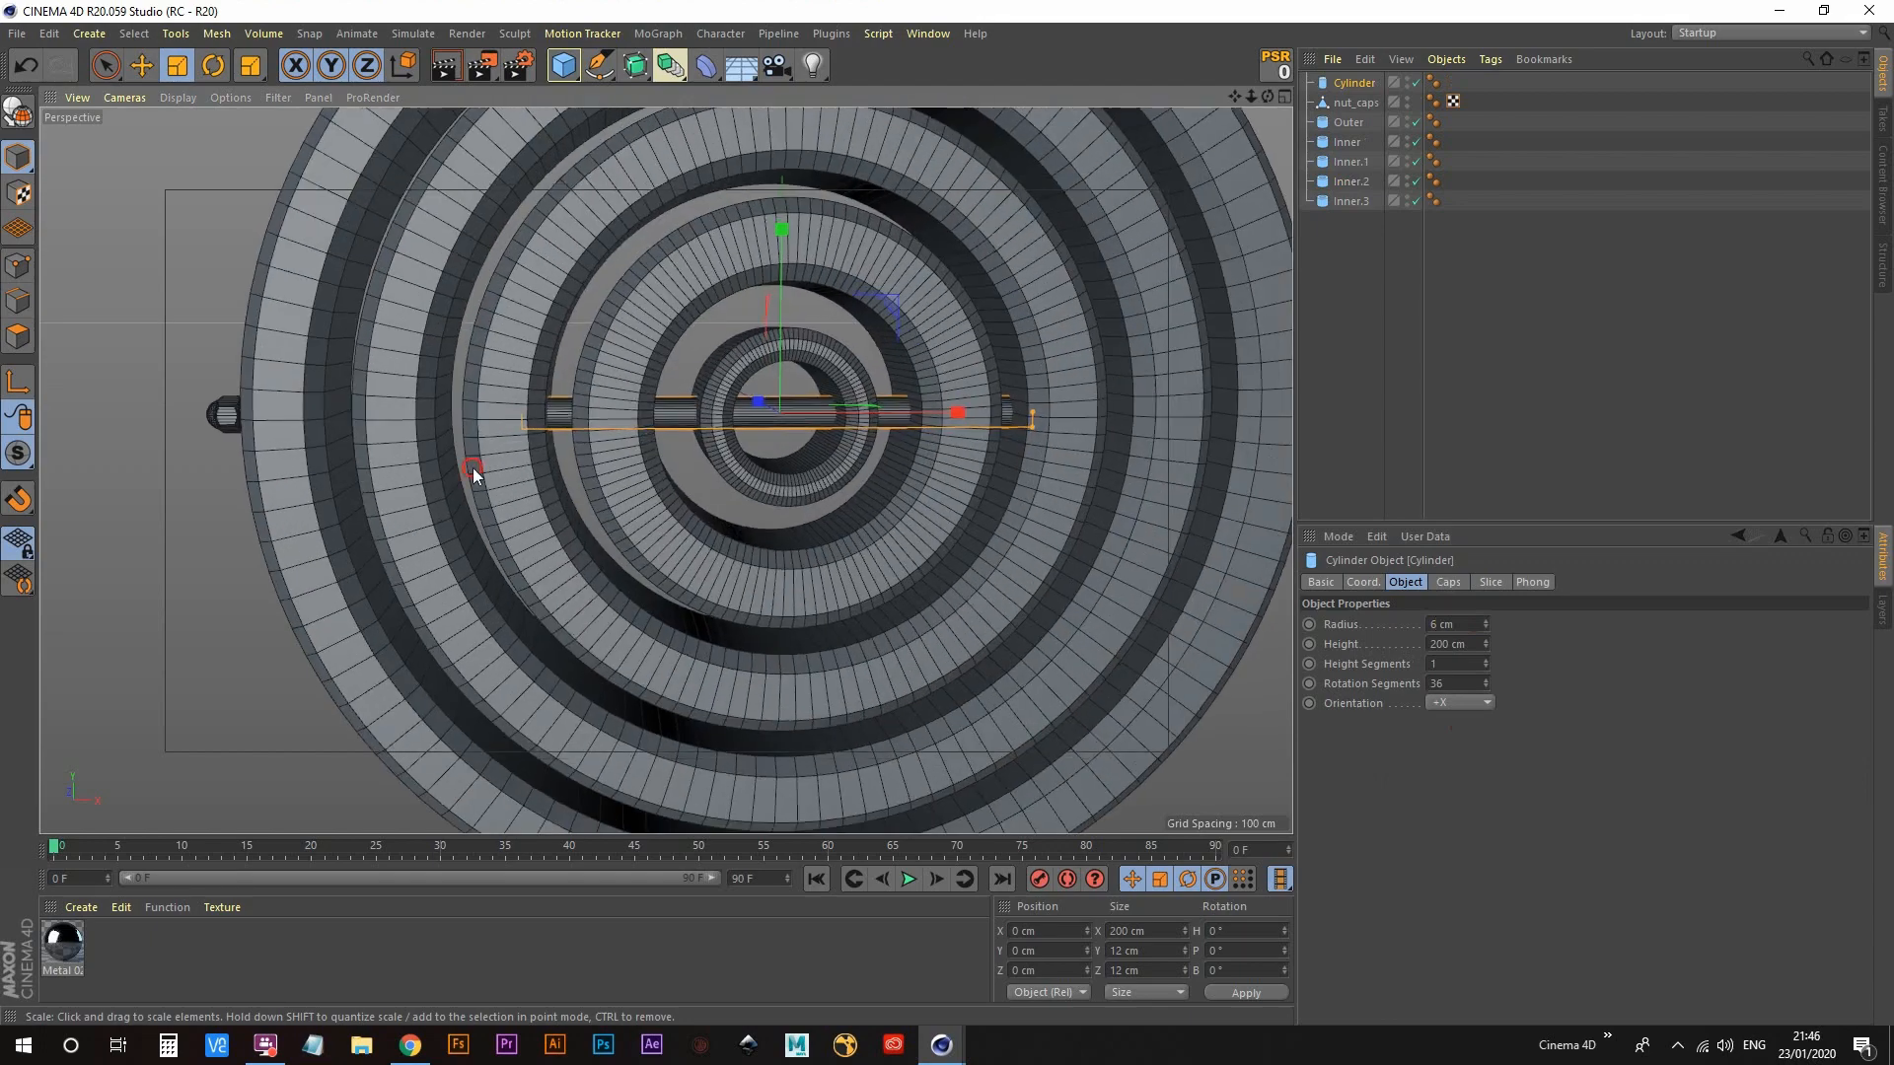
mouse_move(471, 467)
alt+mouse_down()
mouse_move(623, 469)
mouse_move(493, 483)
alt+mouse_up()
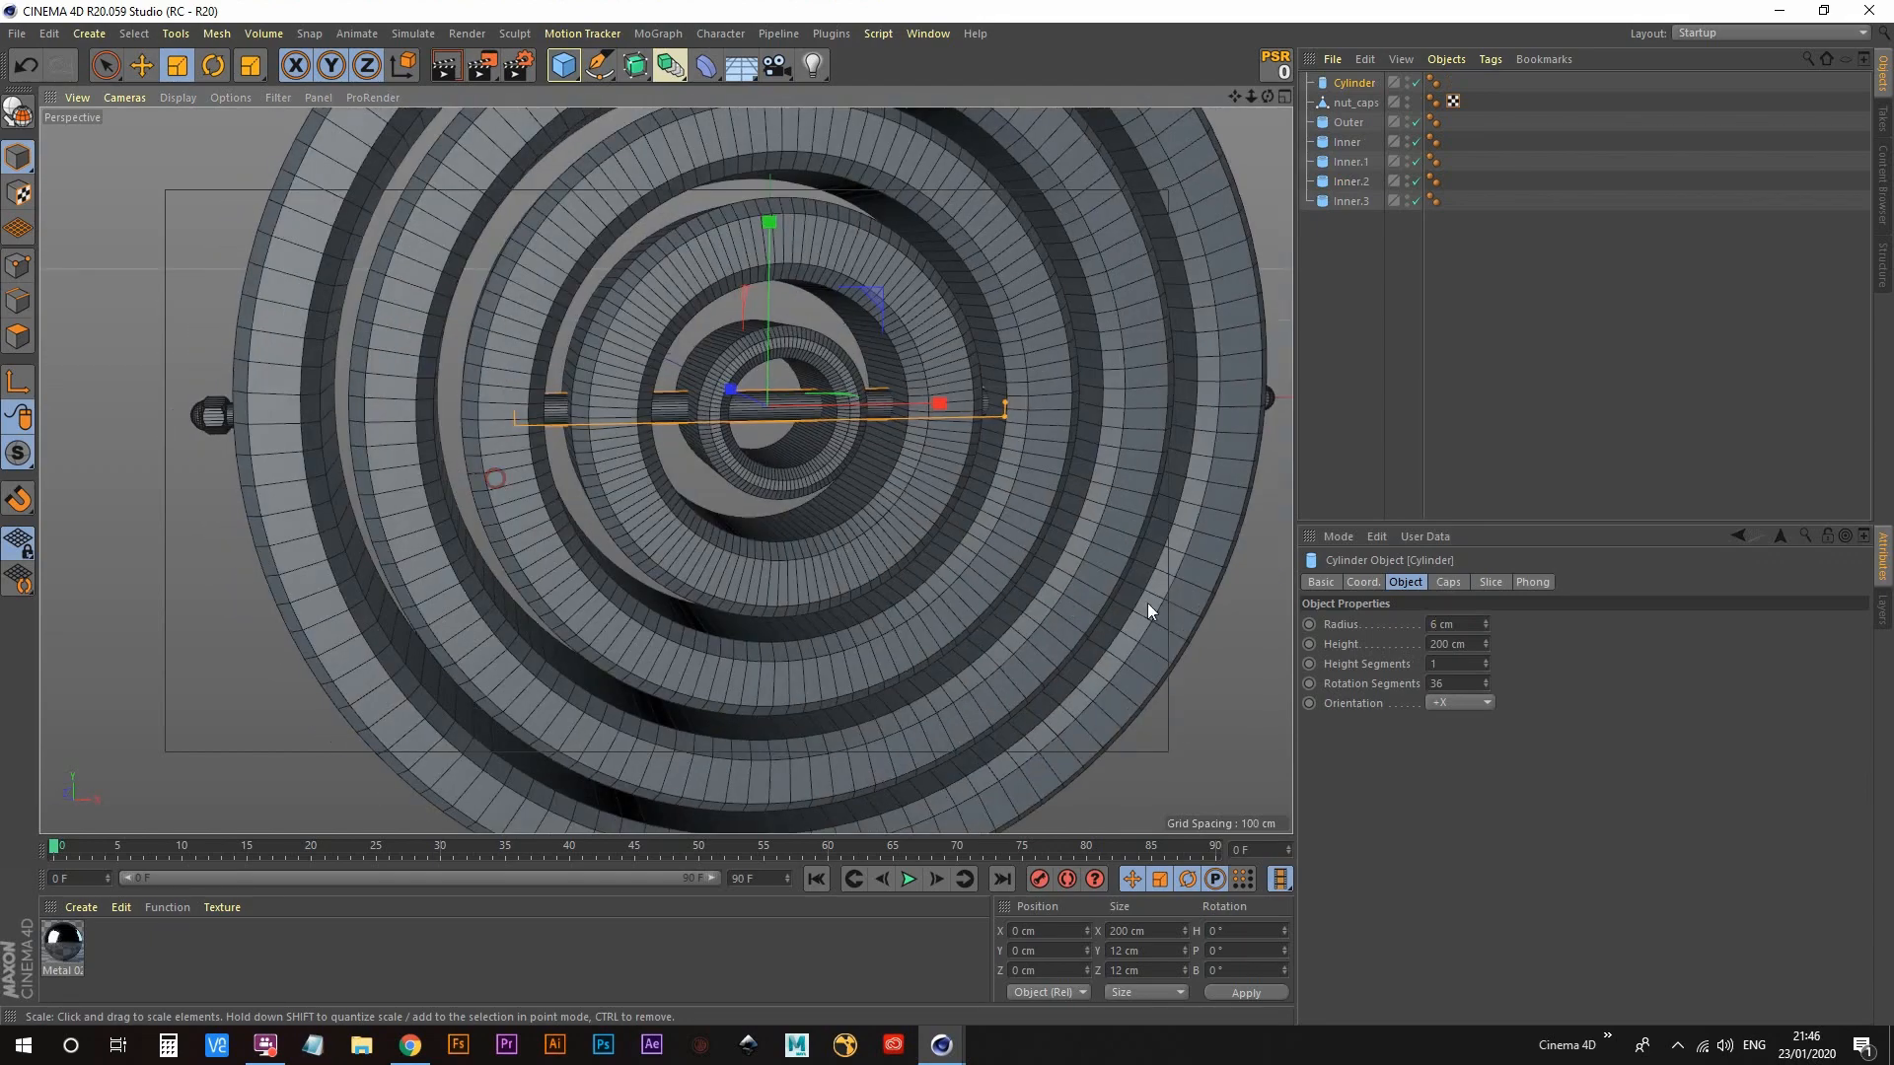
click(1485, 628)
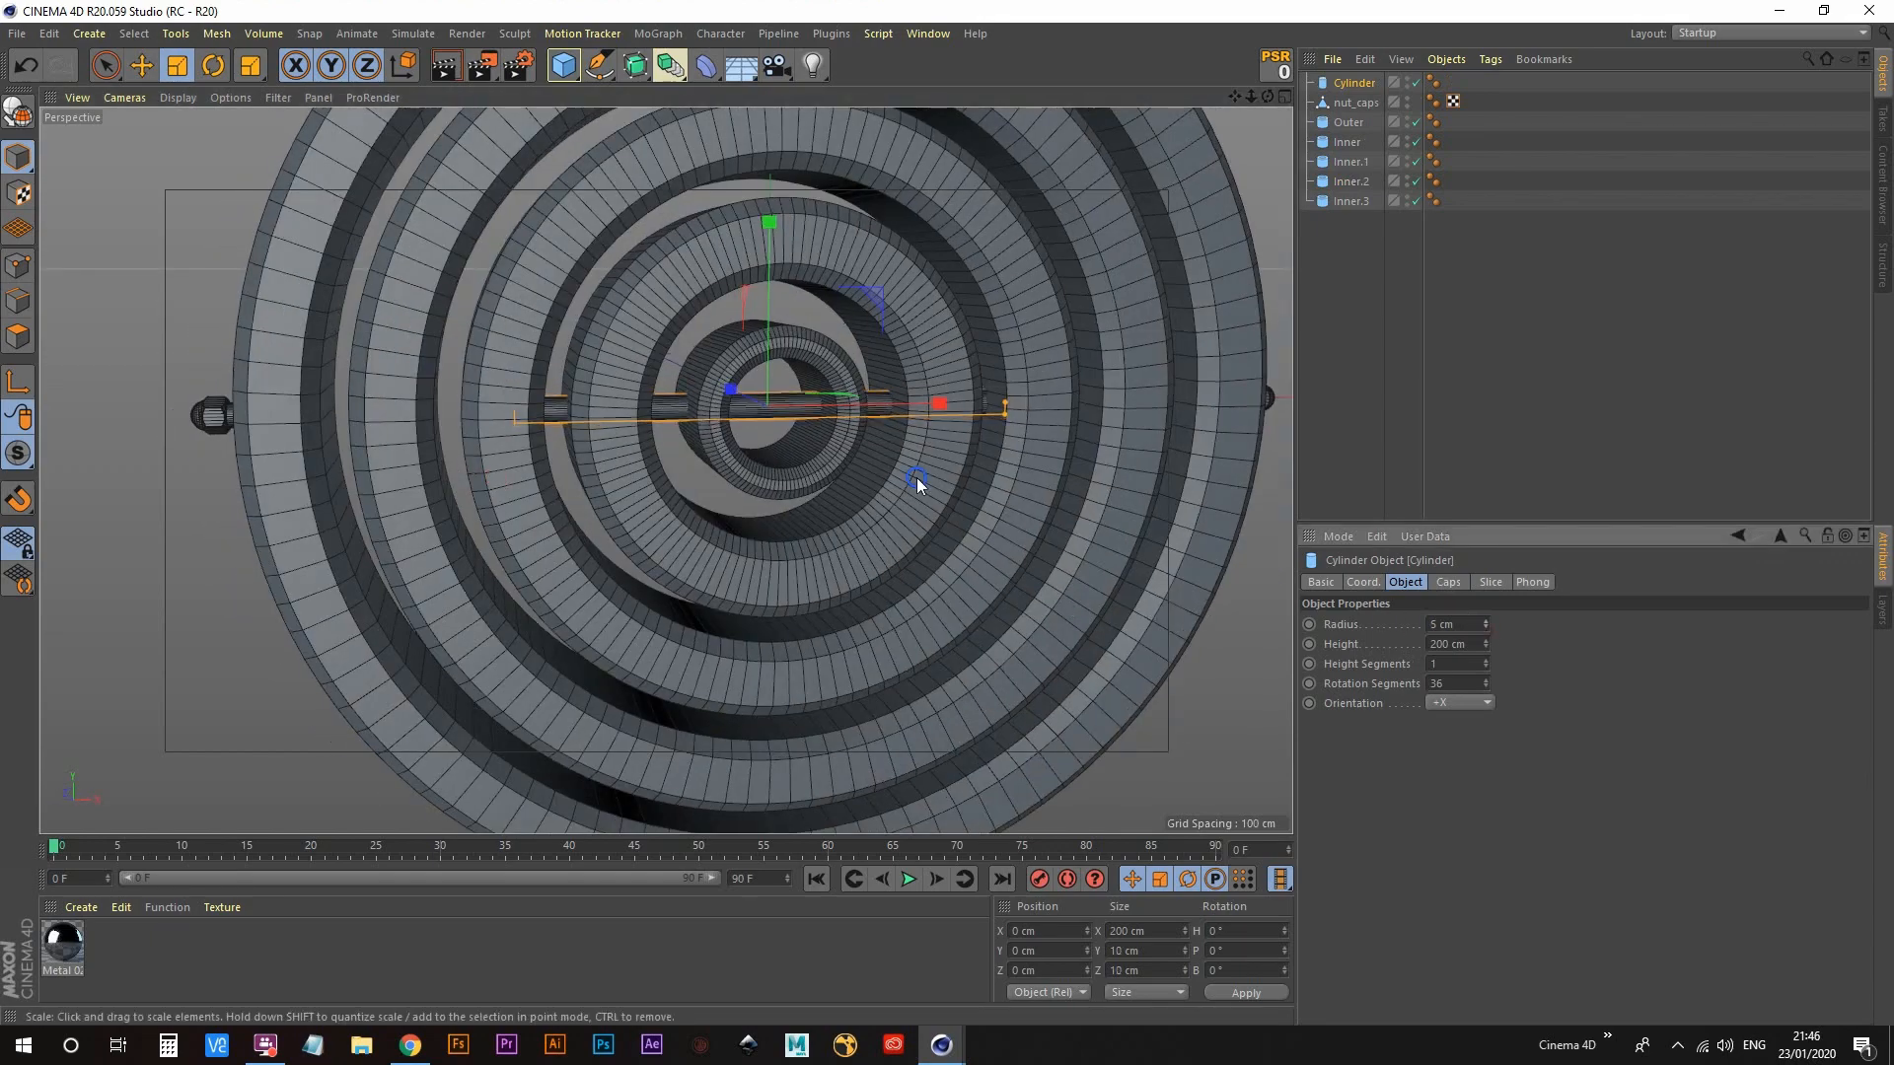
scroll(915, 477, down, 3)
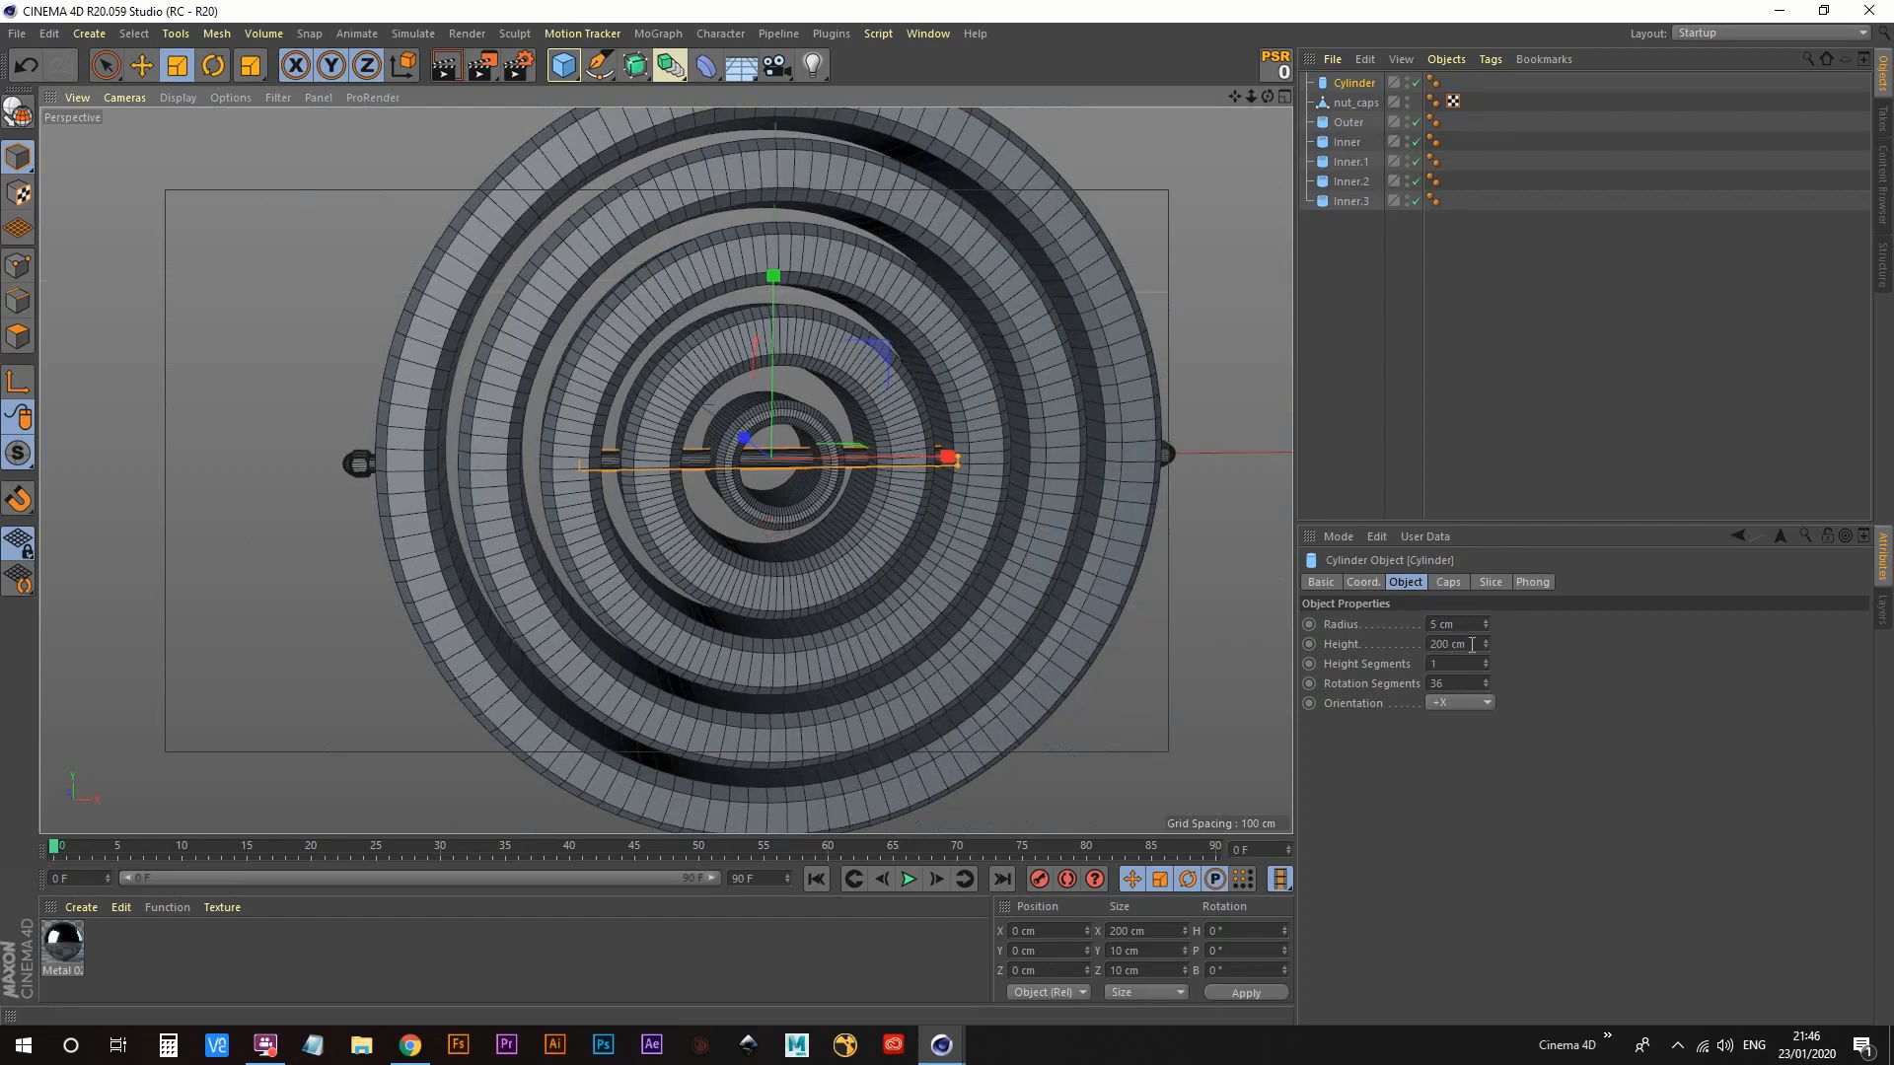
double_click(1448, 643)
text(50)
key(Return)
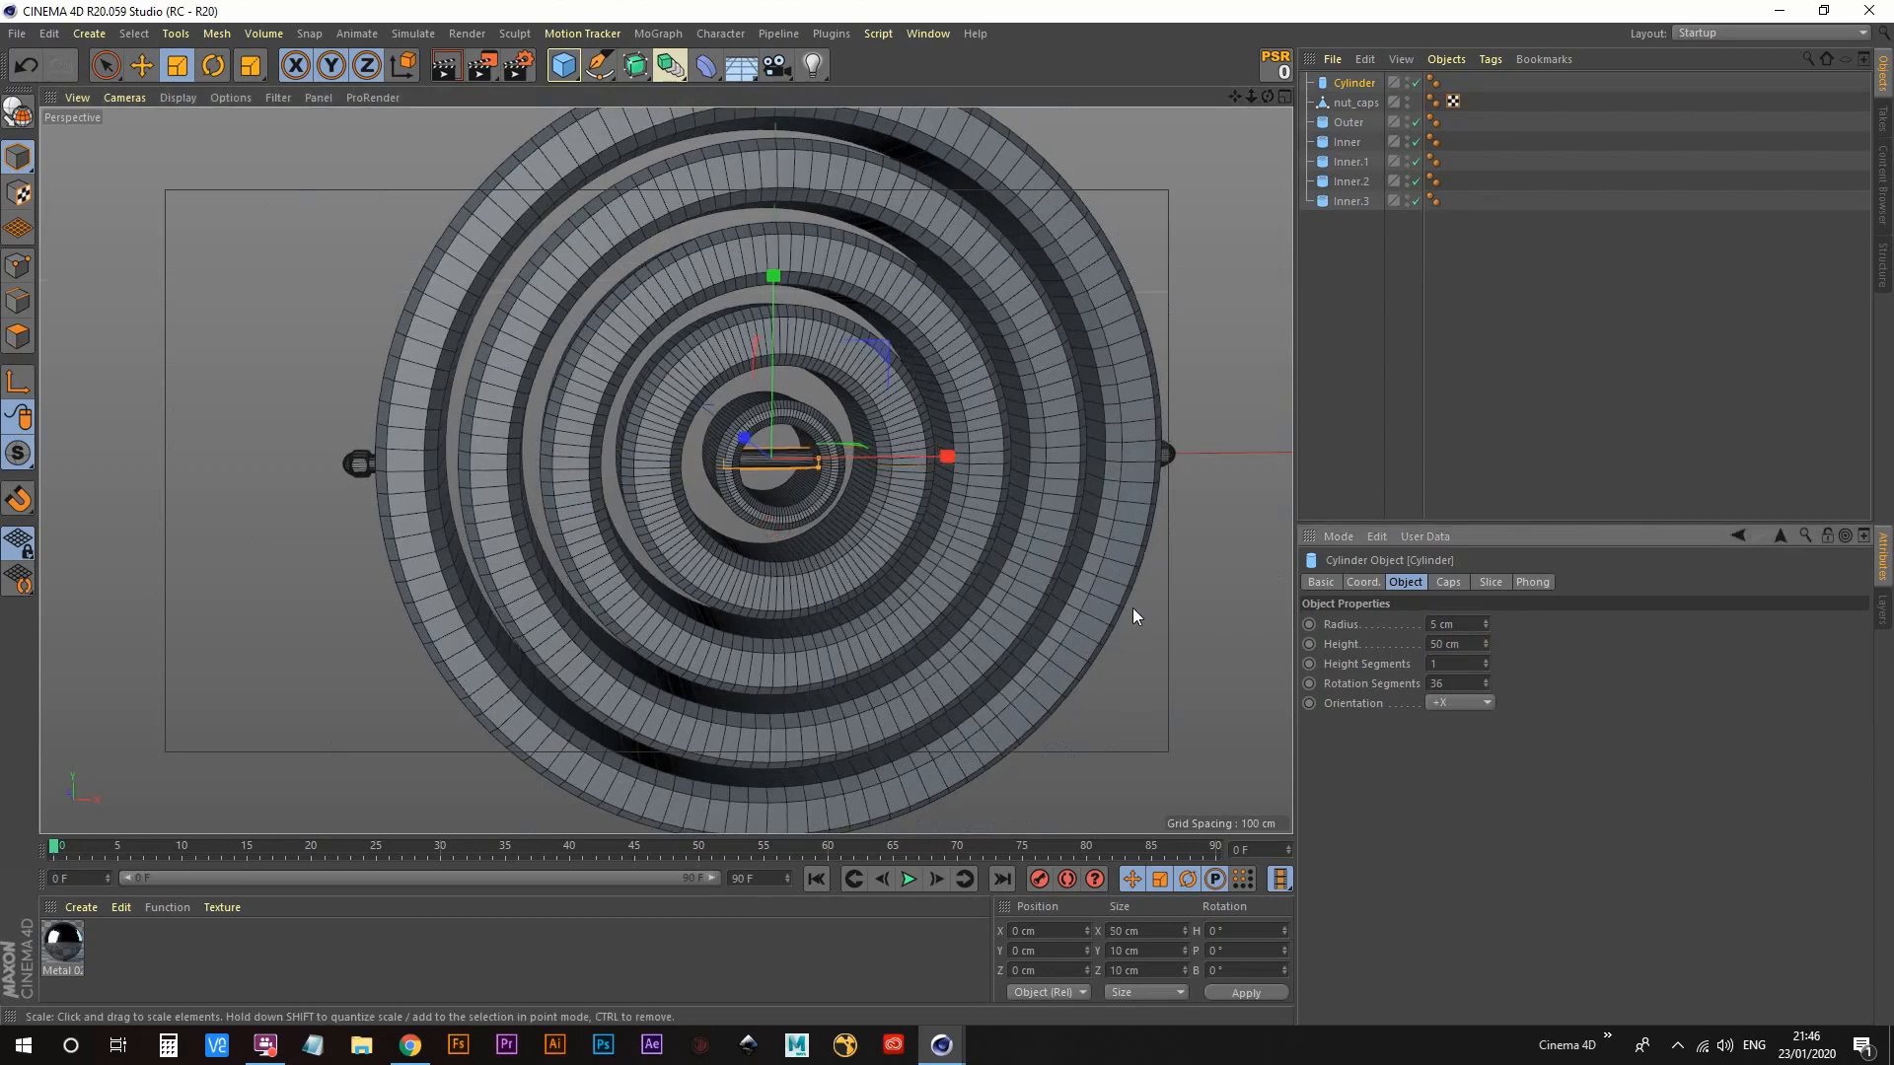
Step: Move the cylinder along X to about -165.7 cm so it bridges the gap between the Outer and Inner rings
click(1345, 81)
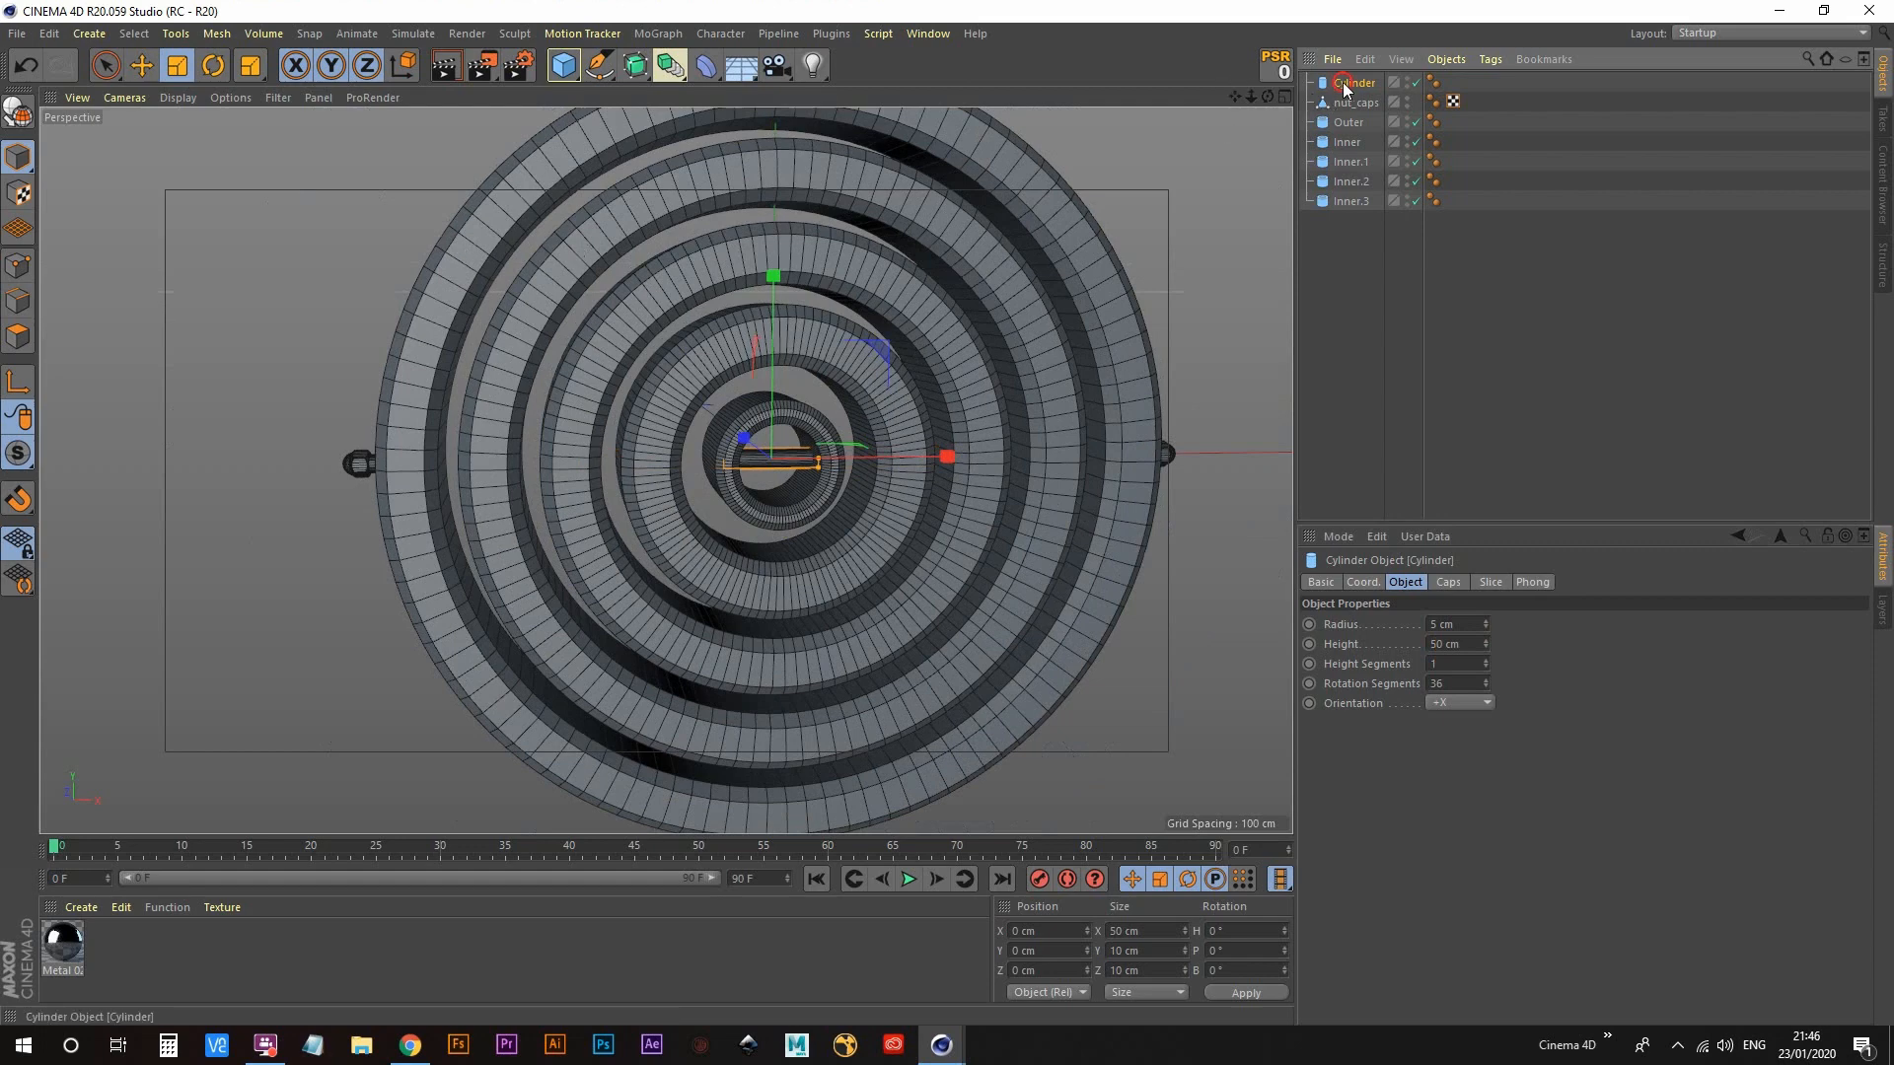
click(139, 63)
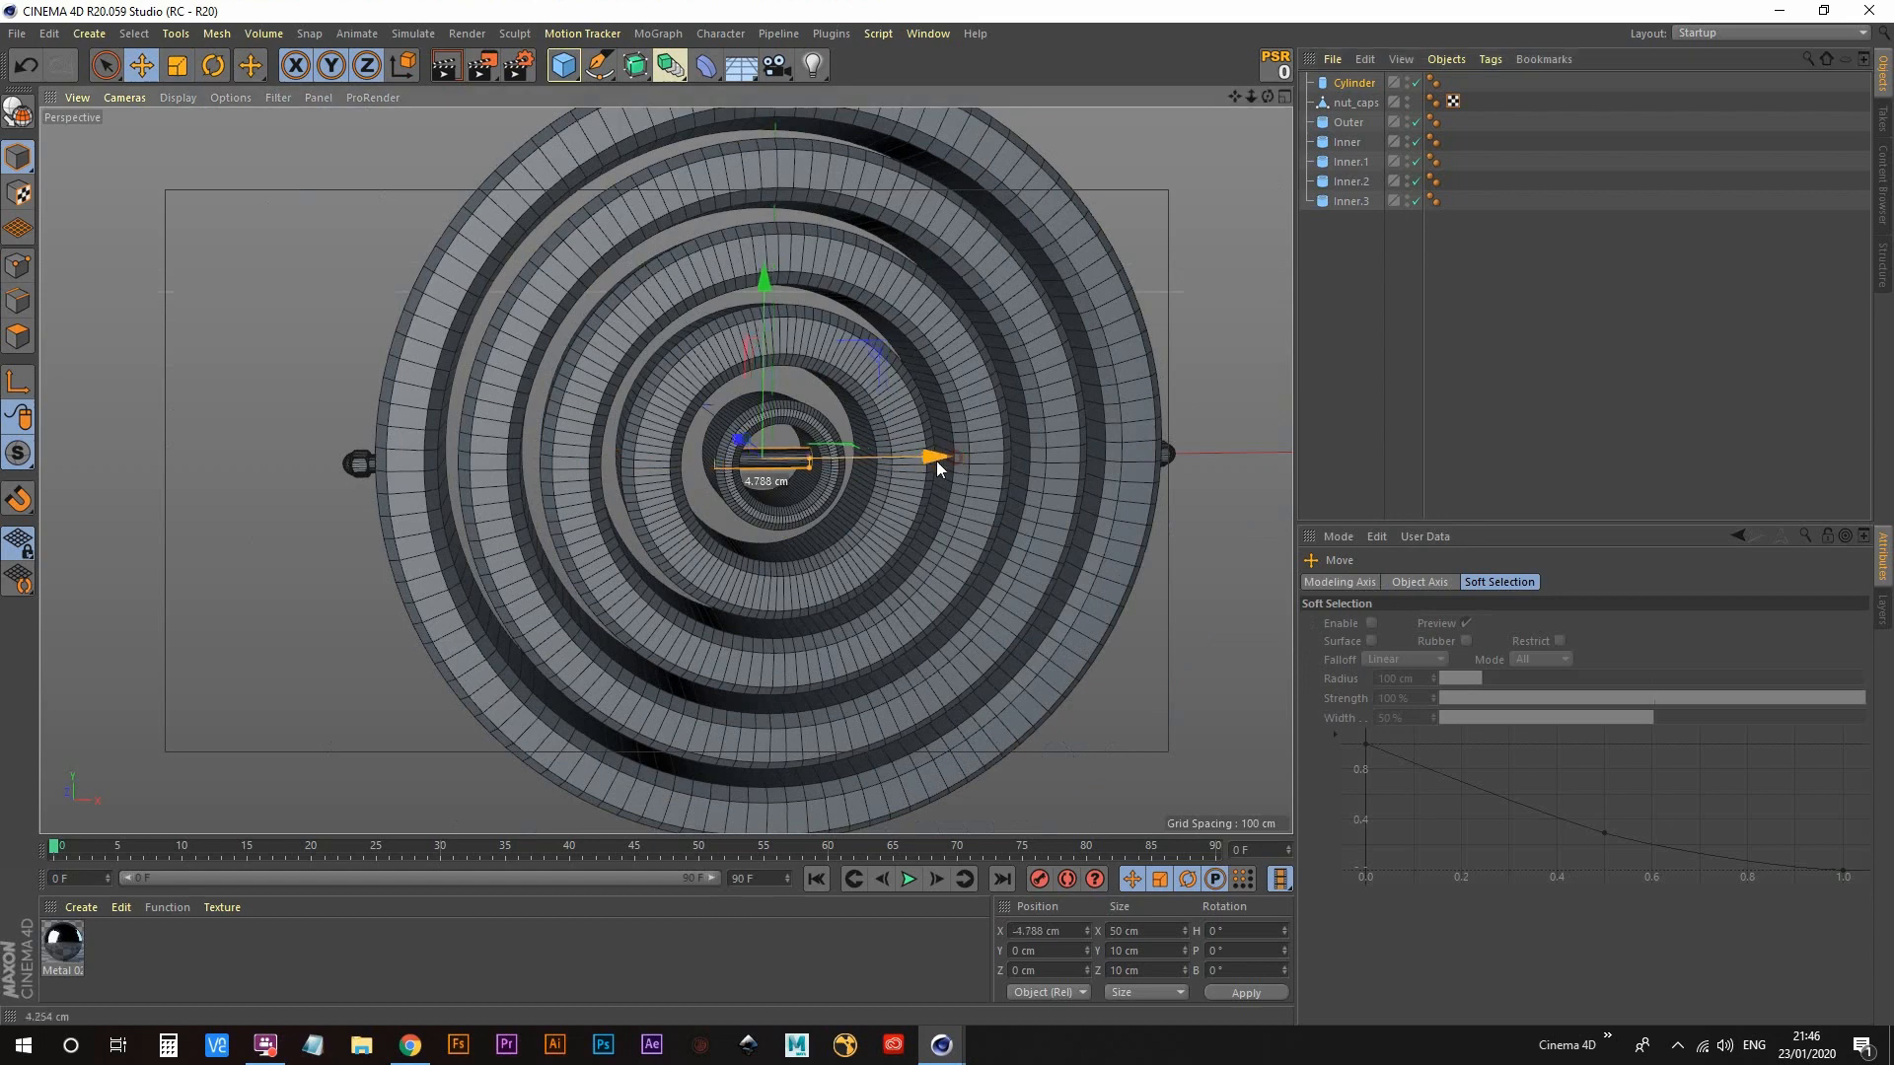
drag(937, 459, 635, 483)
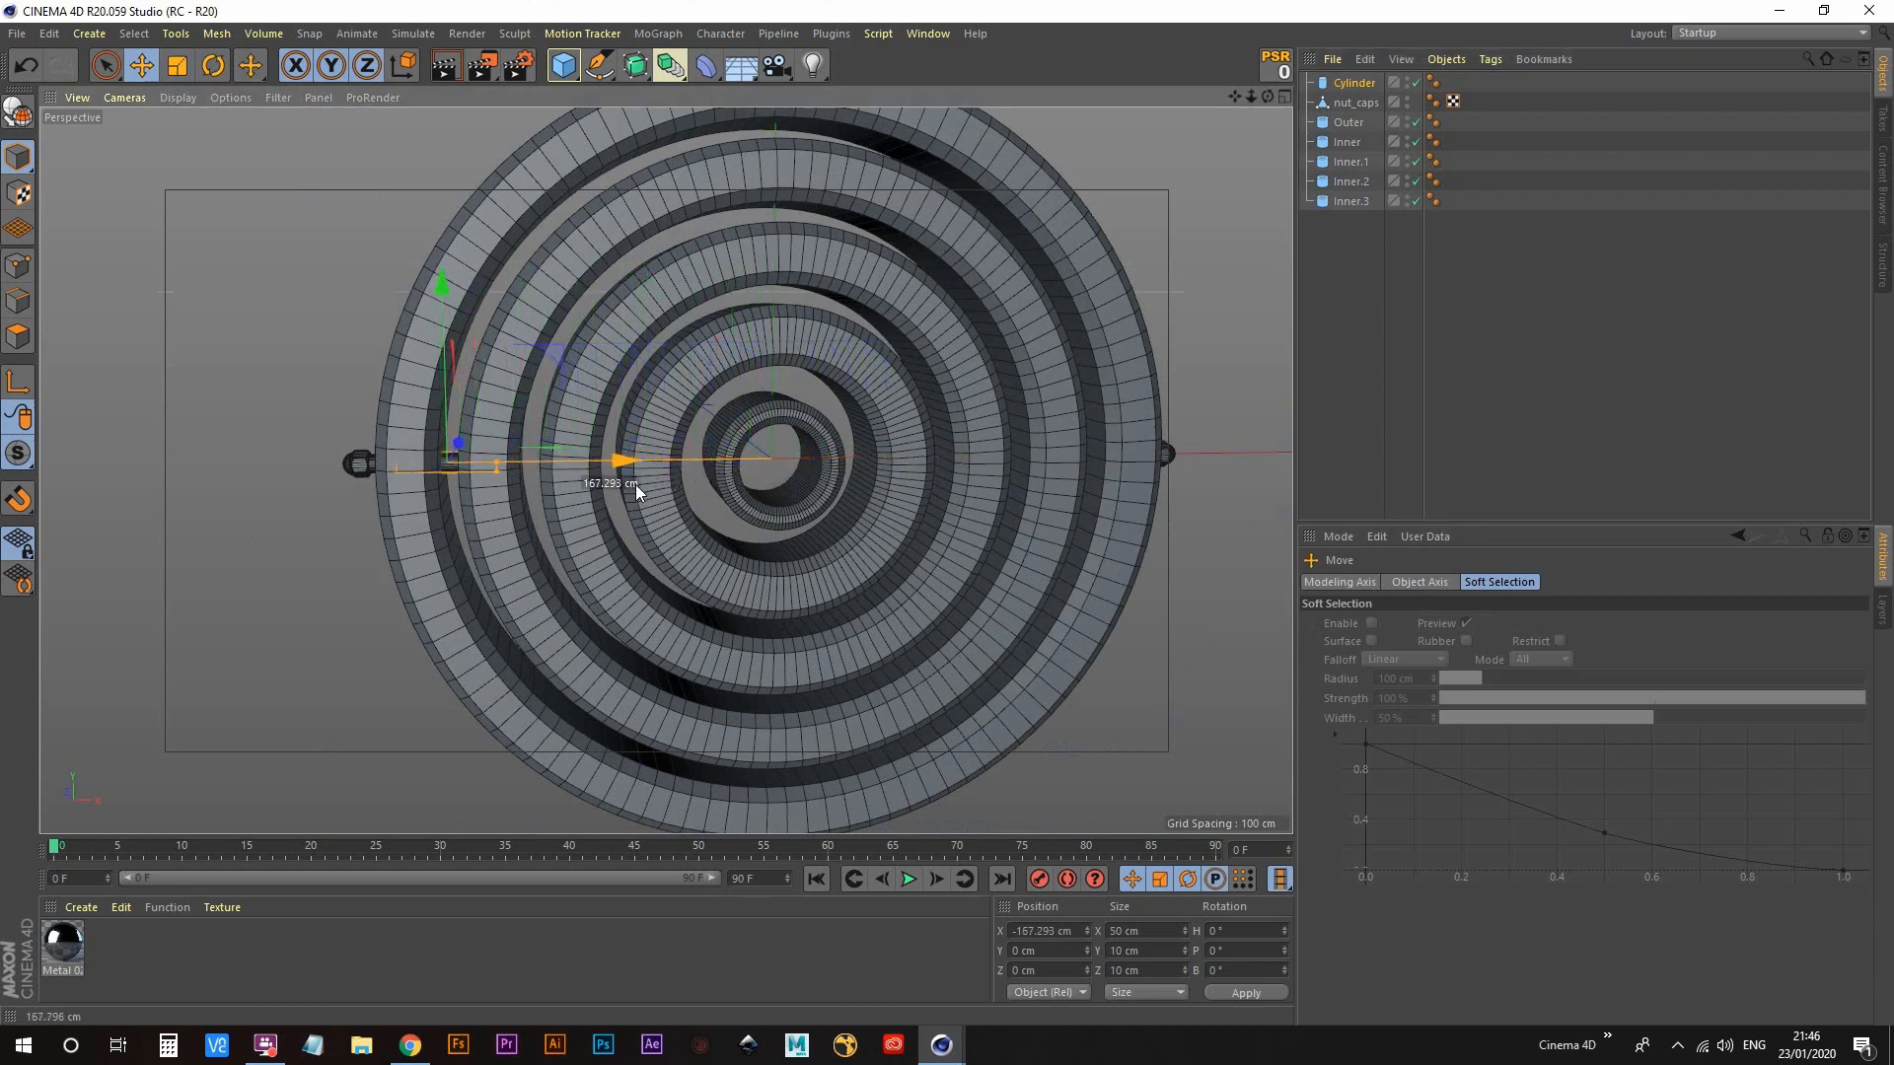
scroll(339, 485, up, 8)
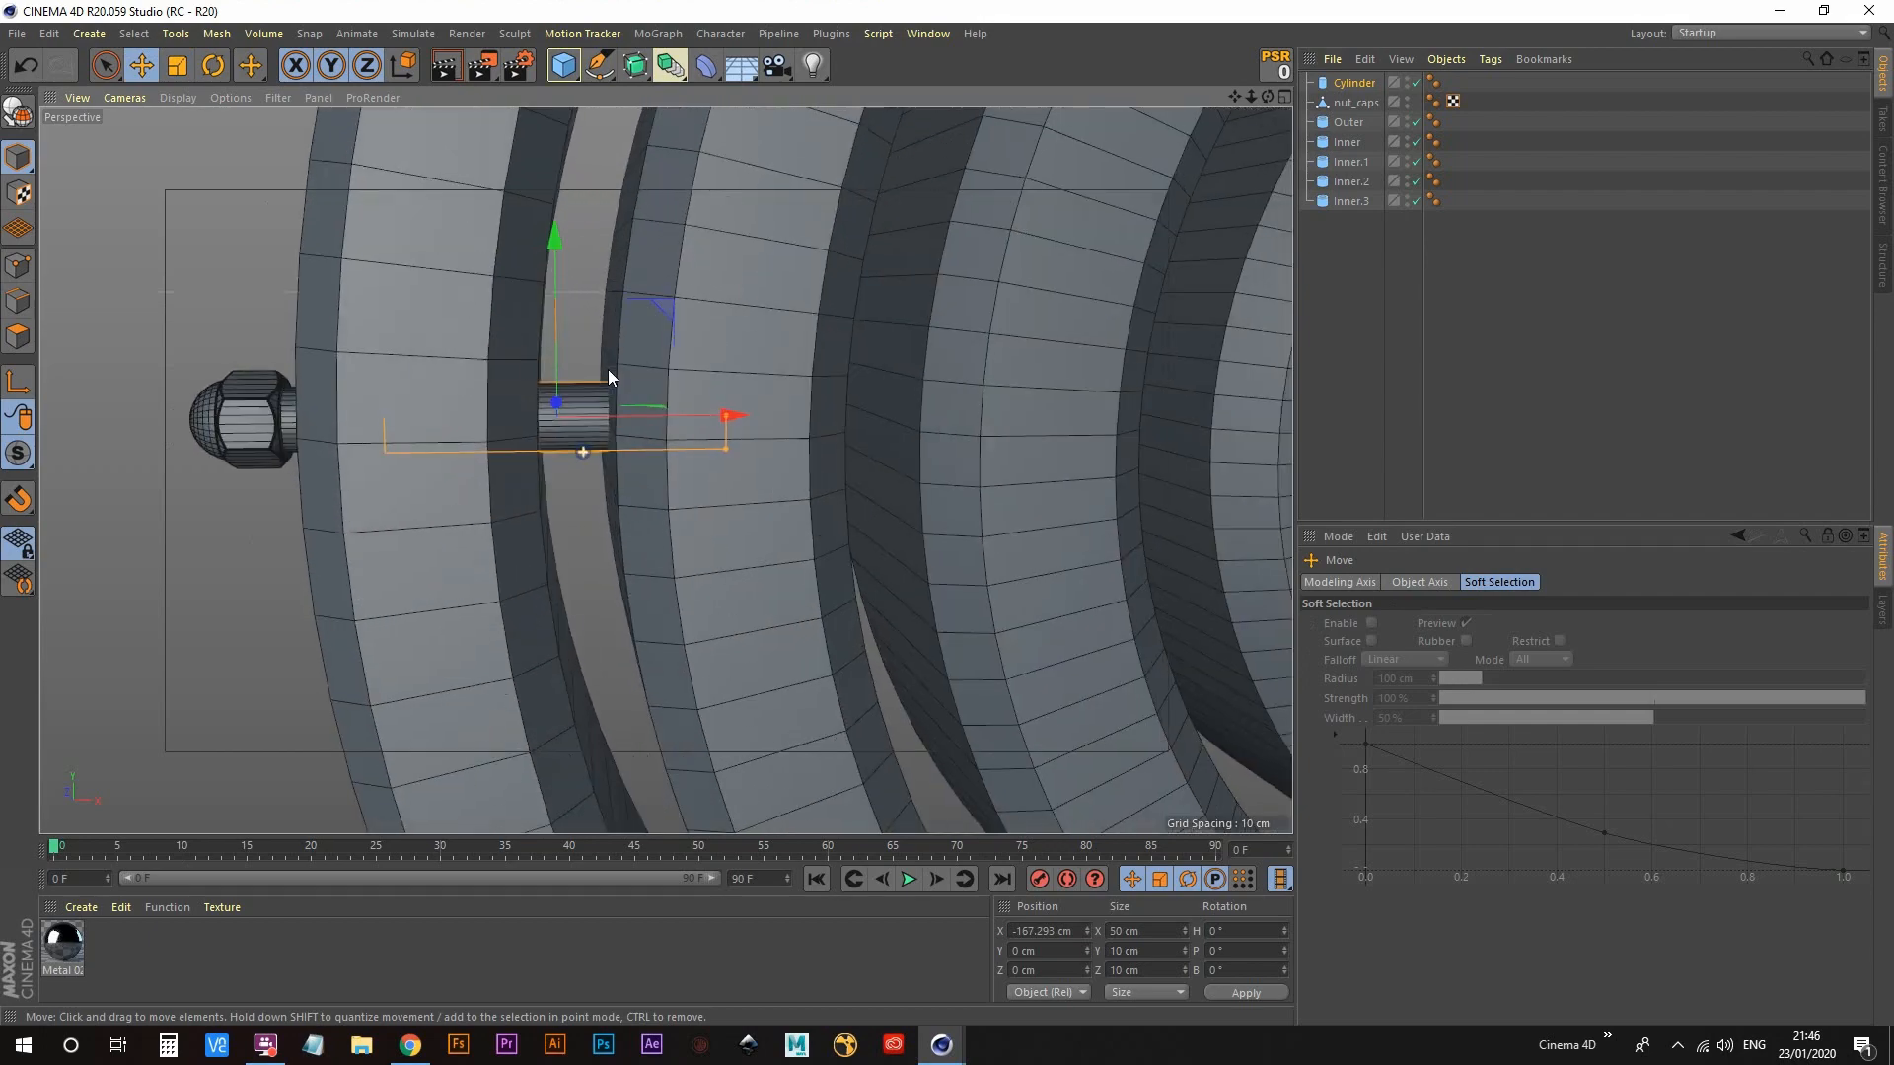
middle_drag(607, 375, 529, 420)
drag(667, 427, 679, 423)
scroll(494, 537, down, 6)
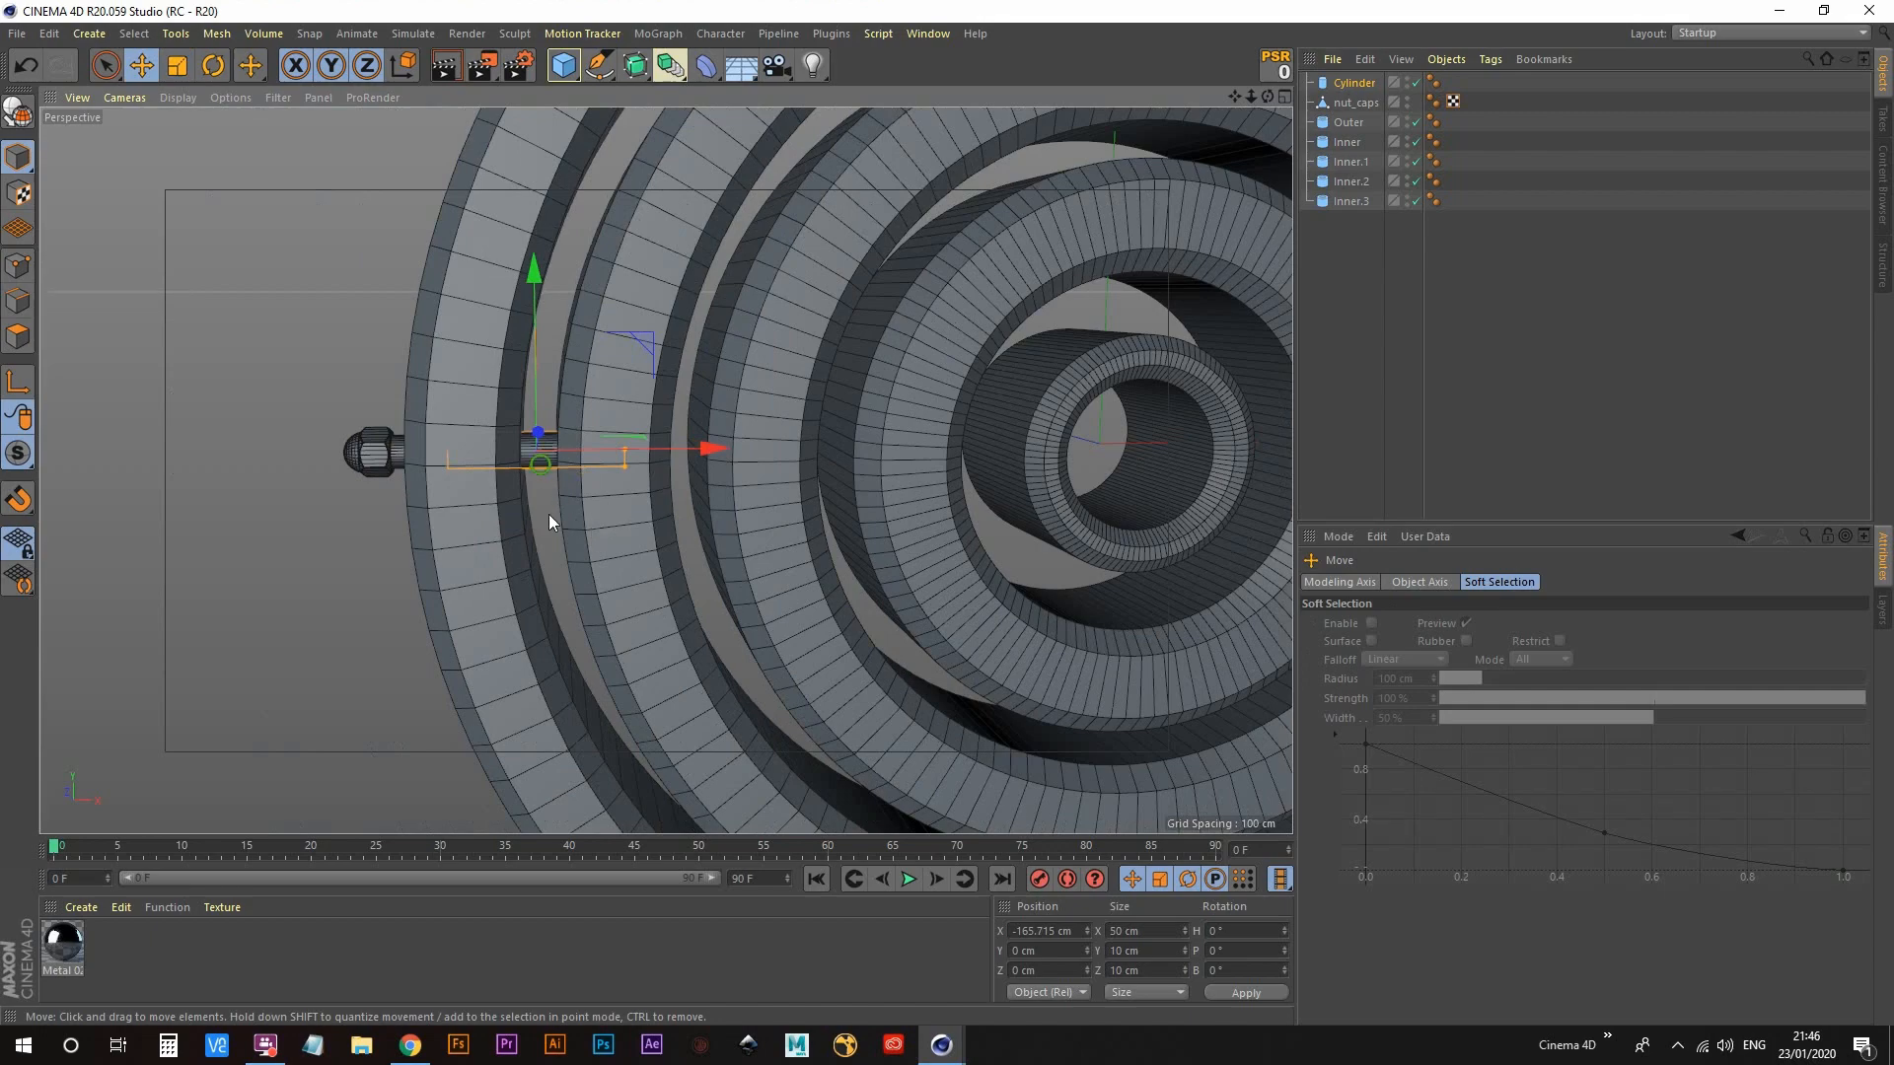
Step: Duplicate the connecting cylinder to the opposite side of the rings, placing the copy at about 164.9 cm on X
scroll(545, 509, up, 6)
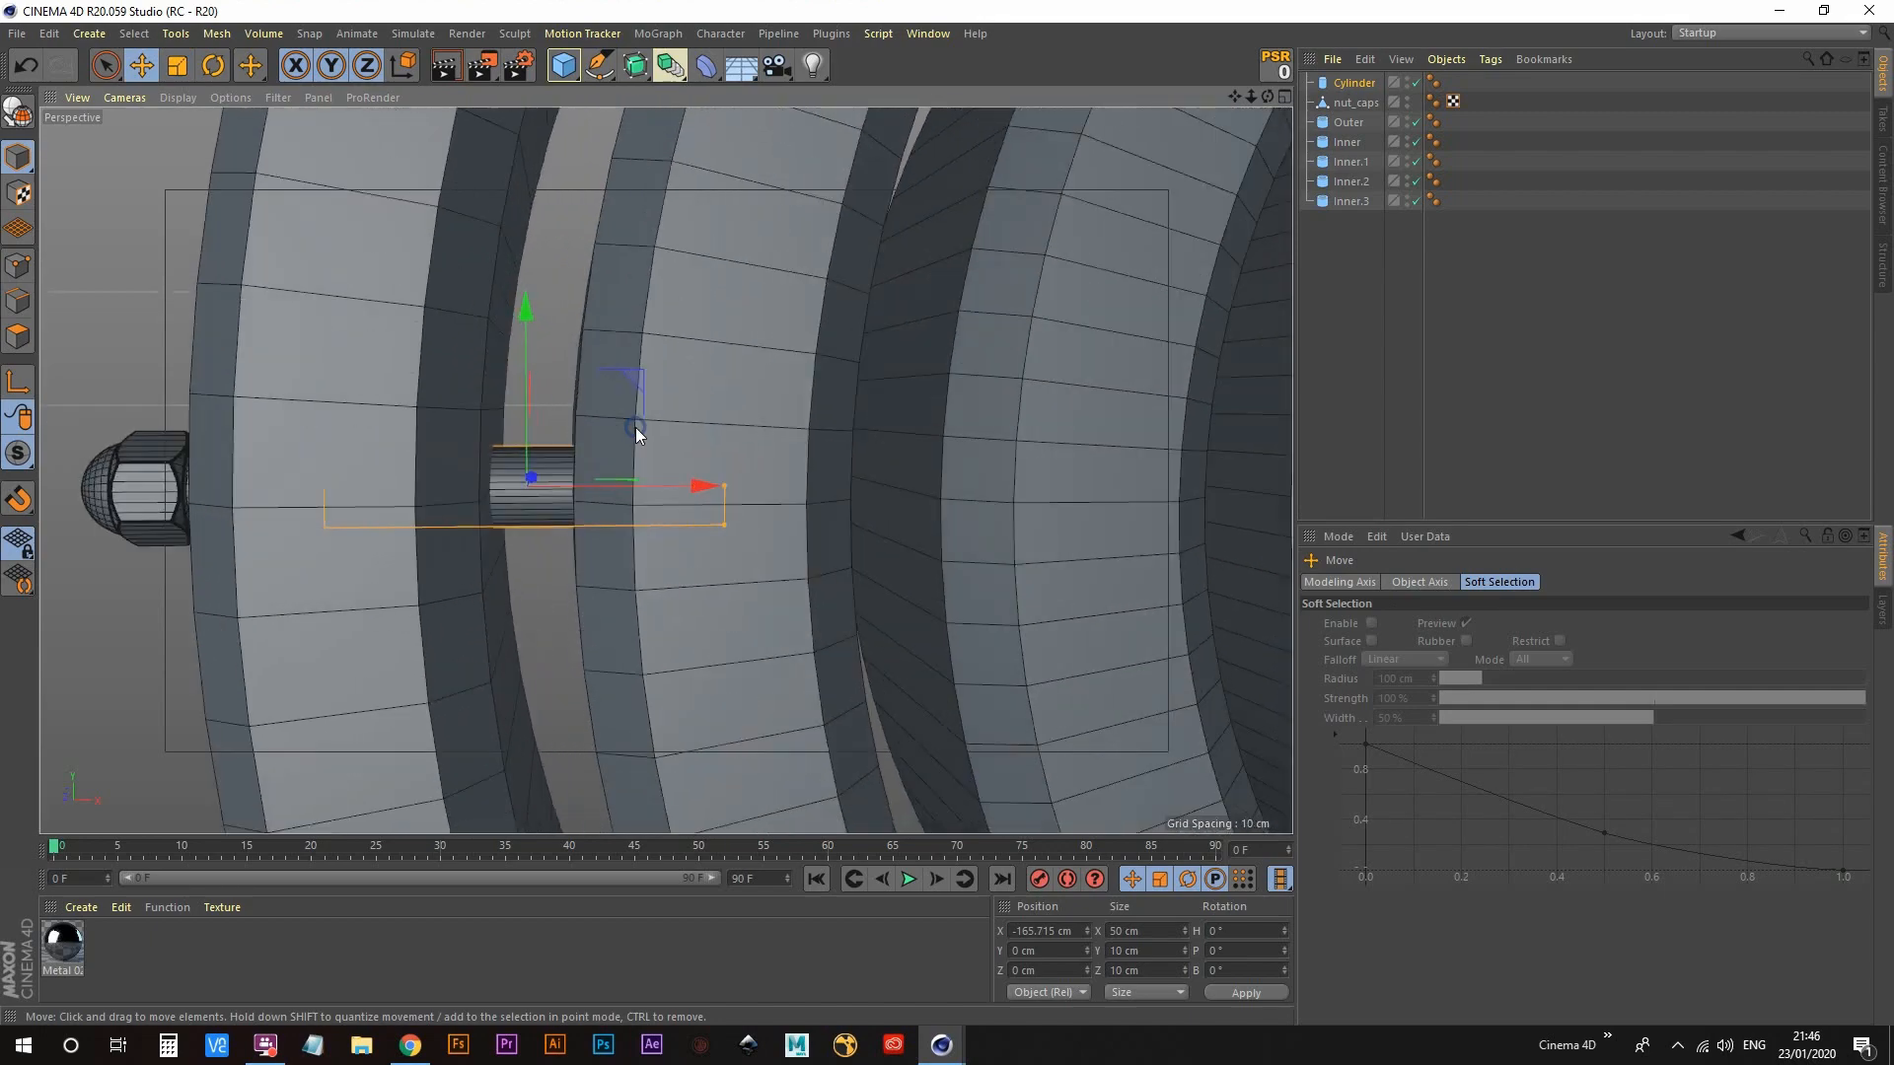
mouse_move(635, 428)
alt+mouse_down()
mouse_move(501, 542)
mouse_move(689, 495)
mouse_move(581, 482)
mouse_move(638, 452)
alt+mouse_up()
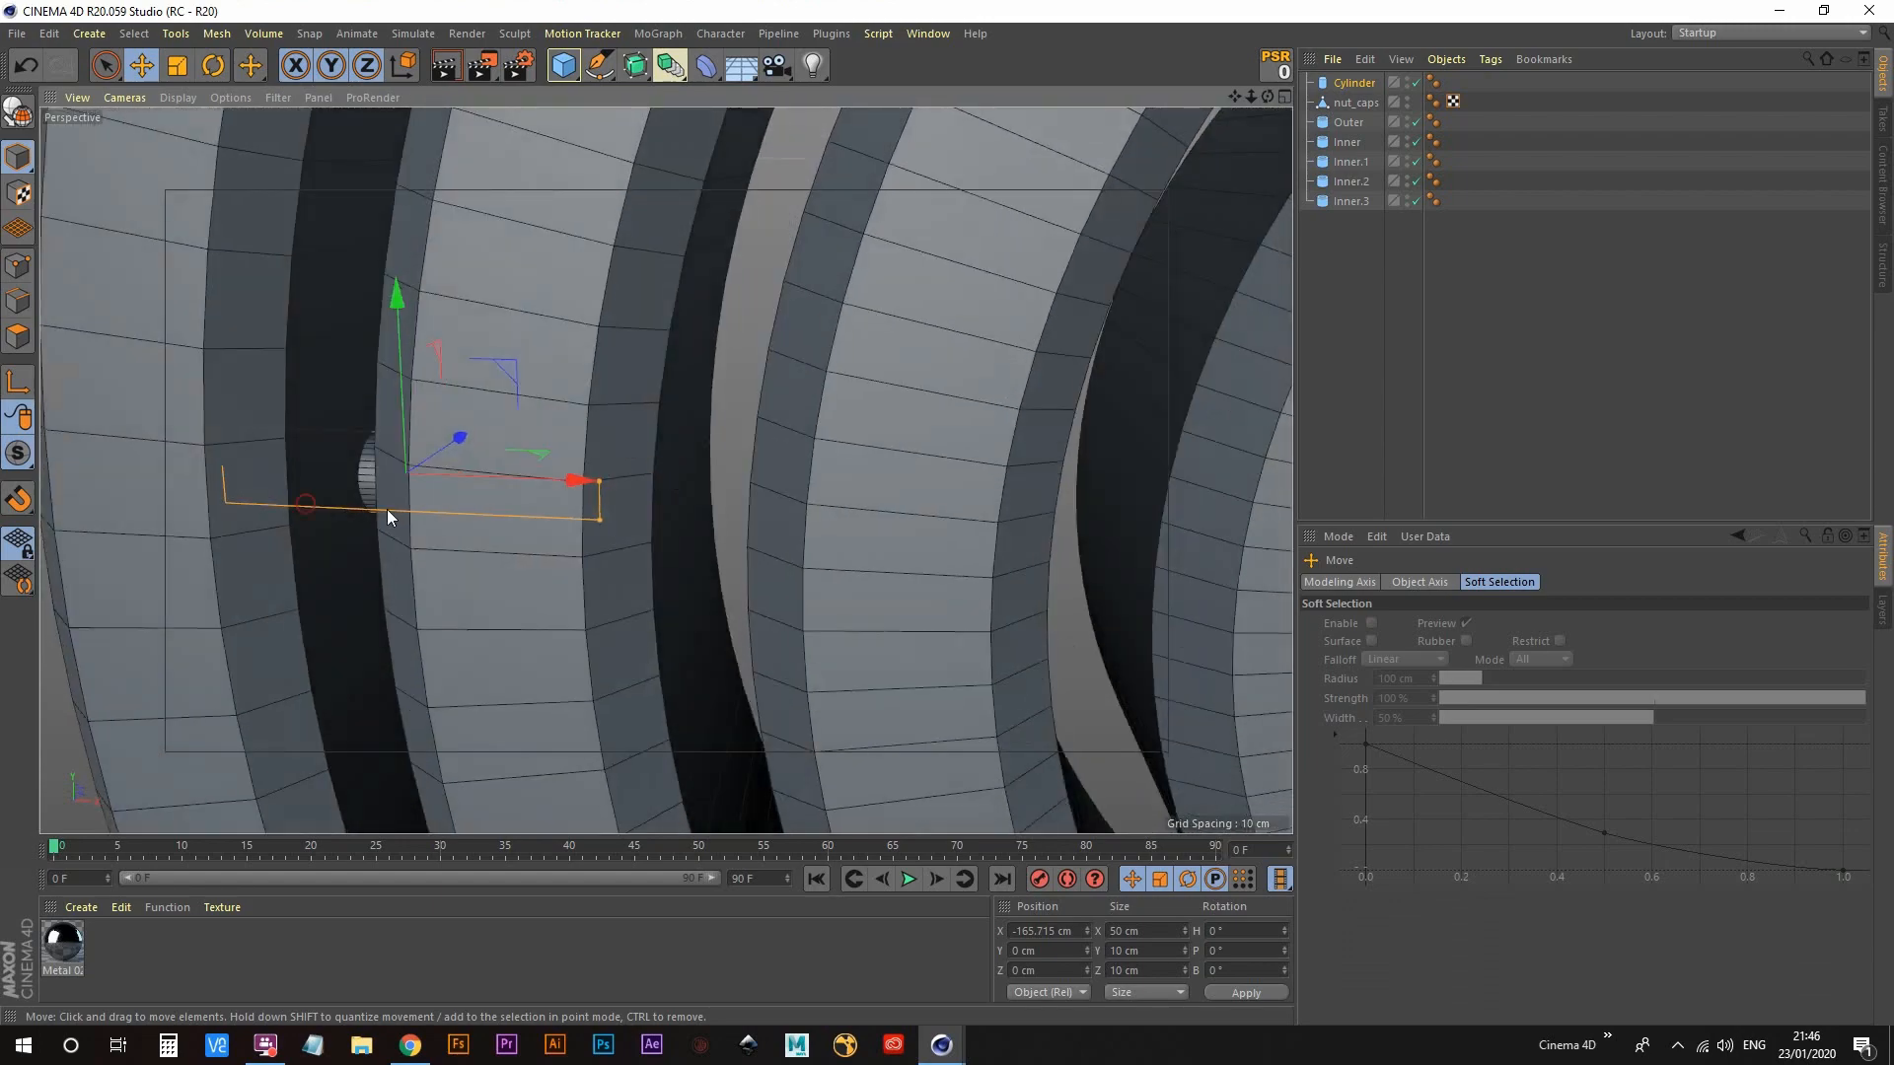
alt+drag(387, 509, 269, 428)
alt+drag(540, 454, 482, 519)
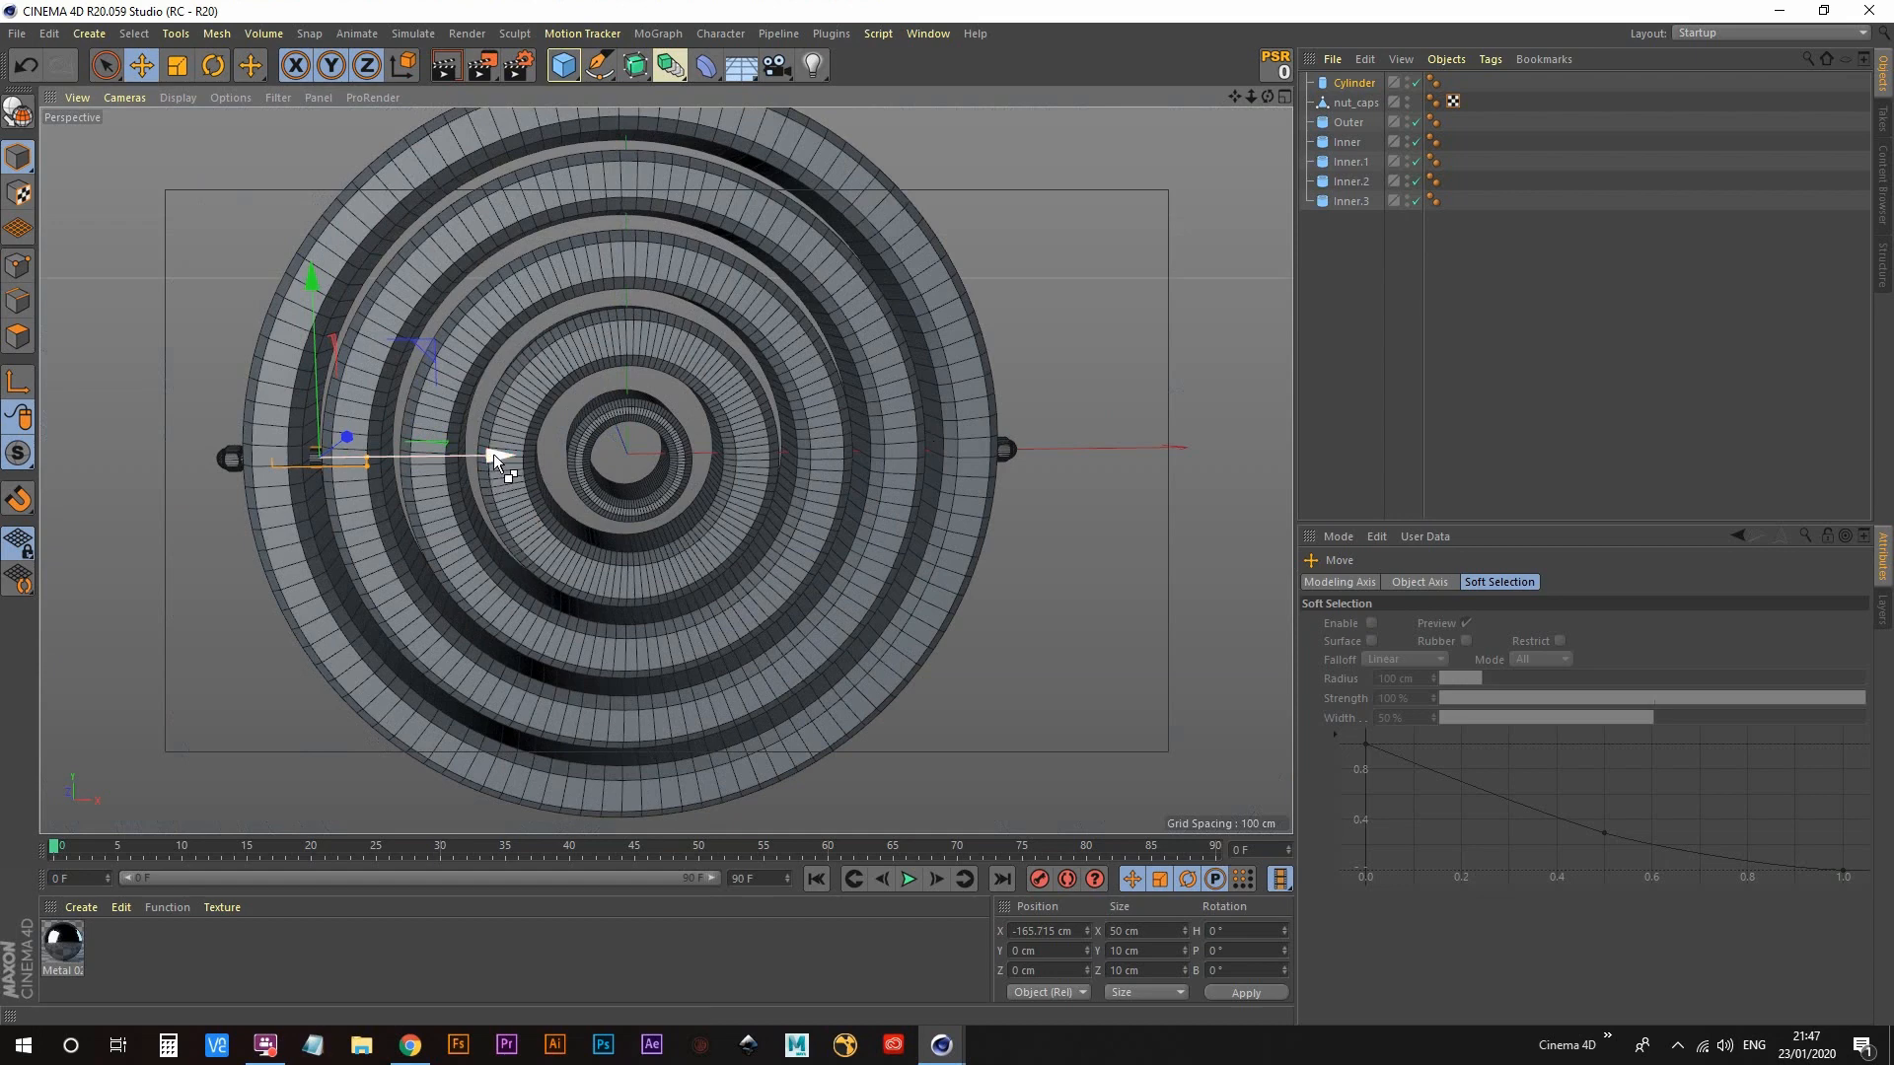
drag(493, 454, 1087, 446)
key(s)
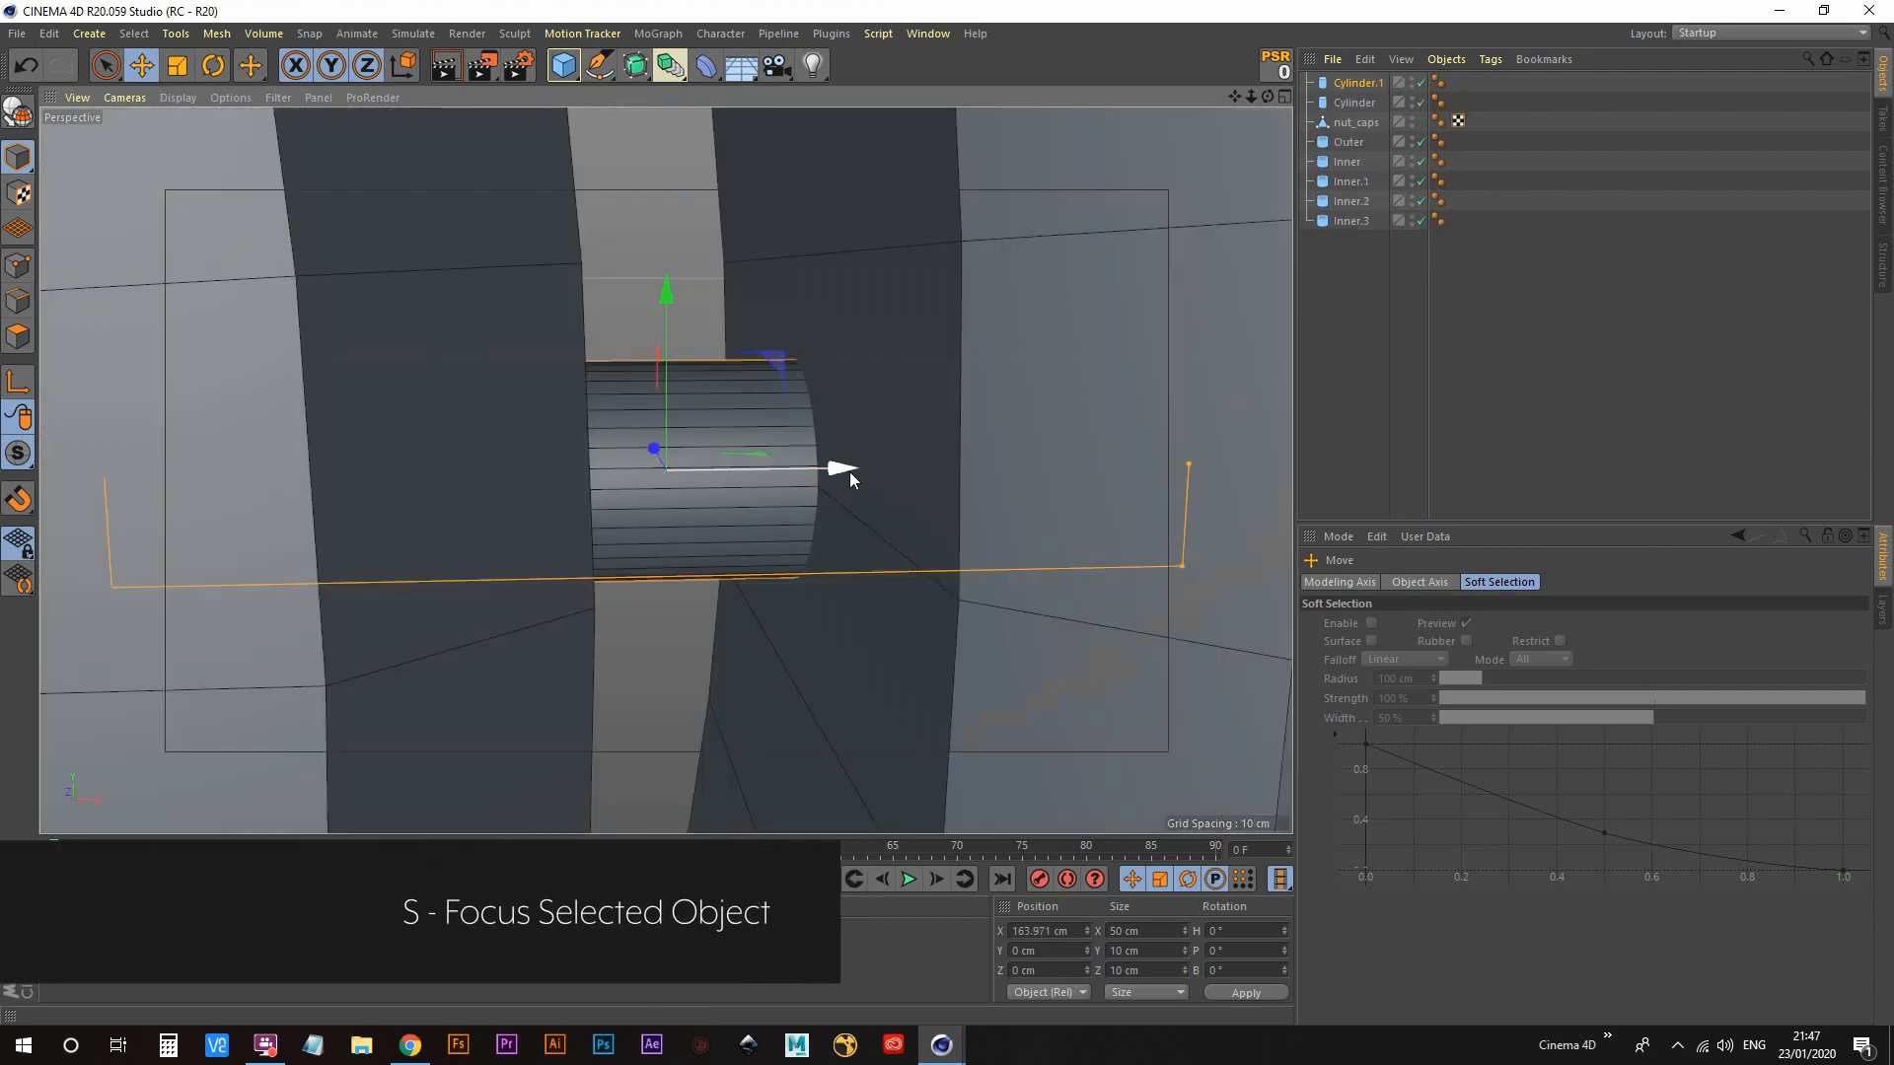
drag(849, 471, 867, 466)
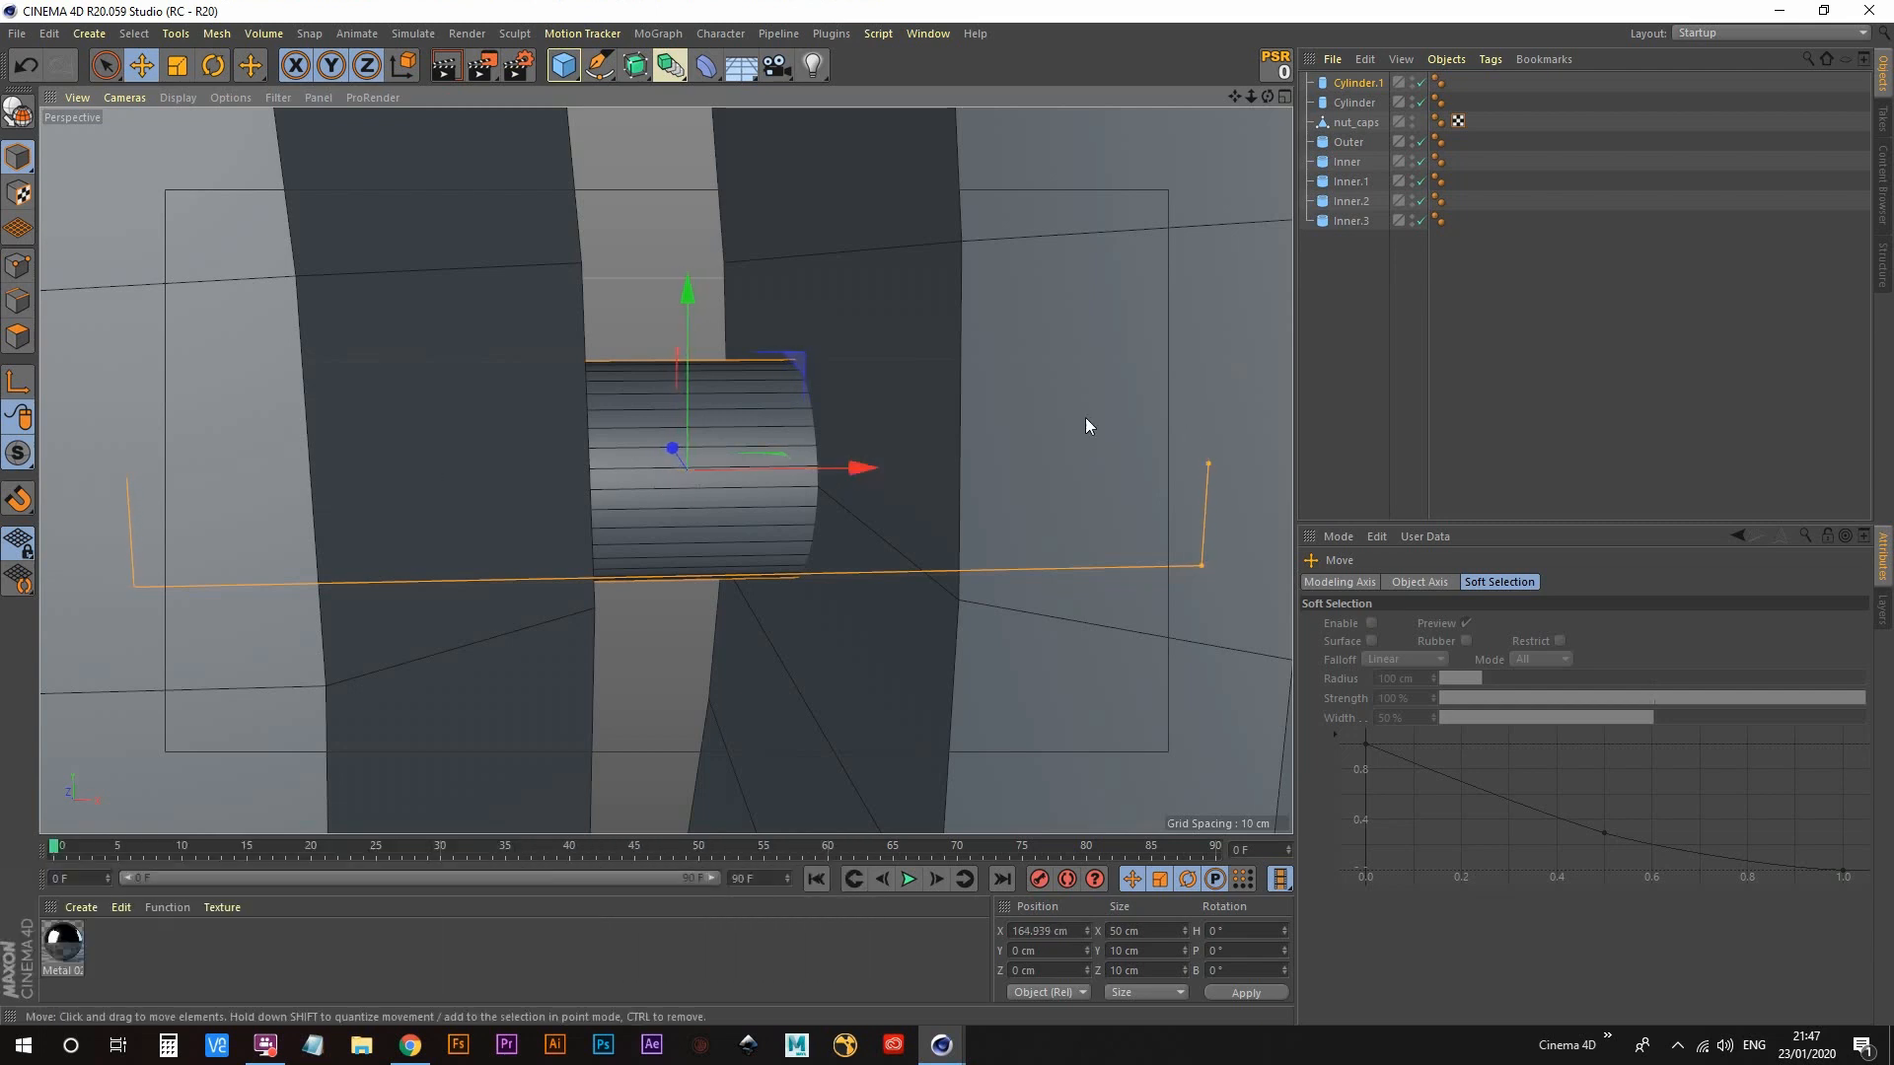
Step: Check the whole ring assembly with both connecting cylinders and clear the object selection
scroll(654, 465, down, 10)
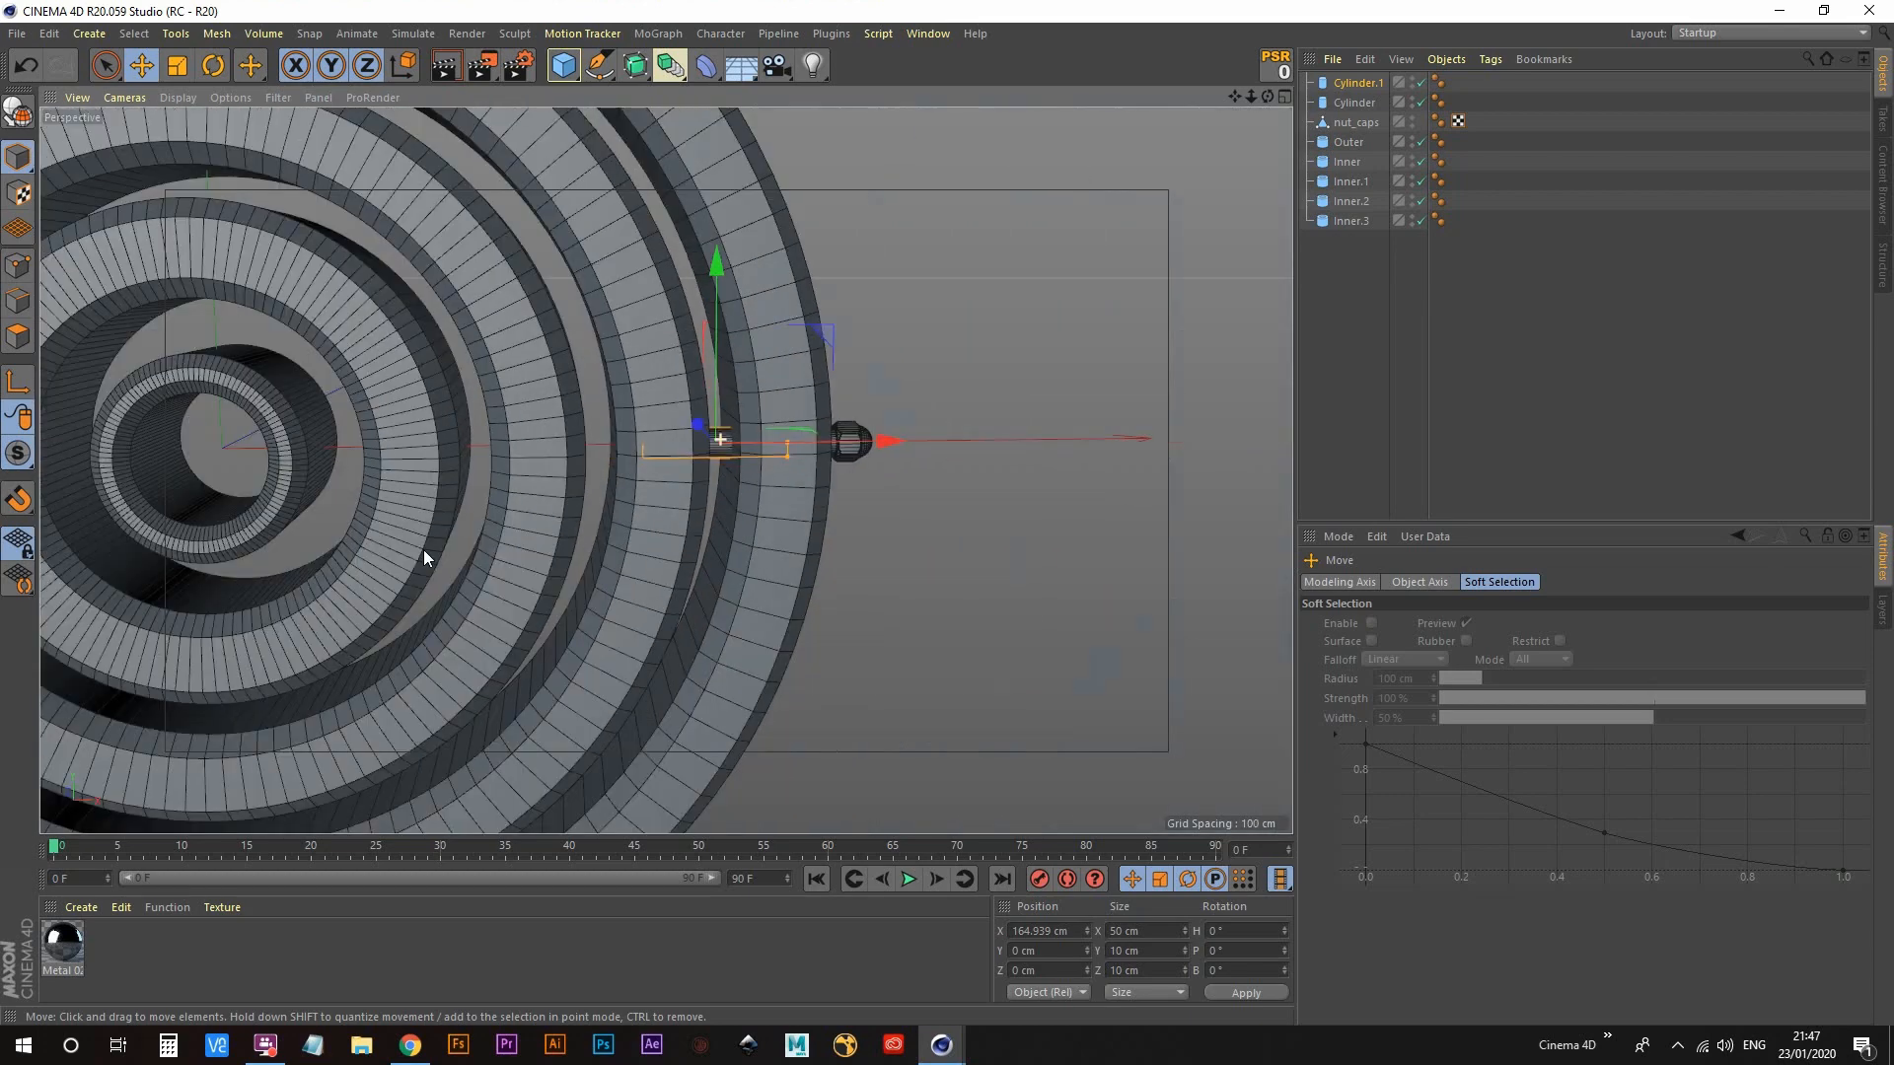
alt+middle_drag(387, 588, 436, 598)
alt+drag(502, 516, 523, 501)
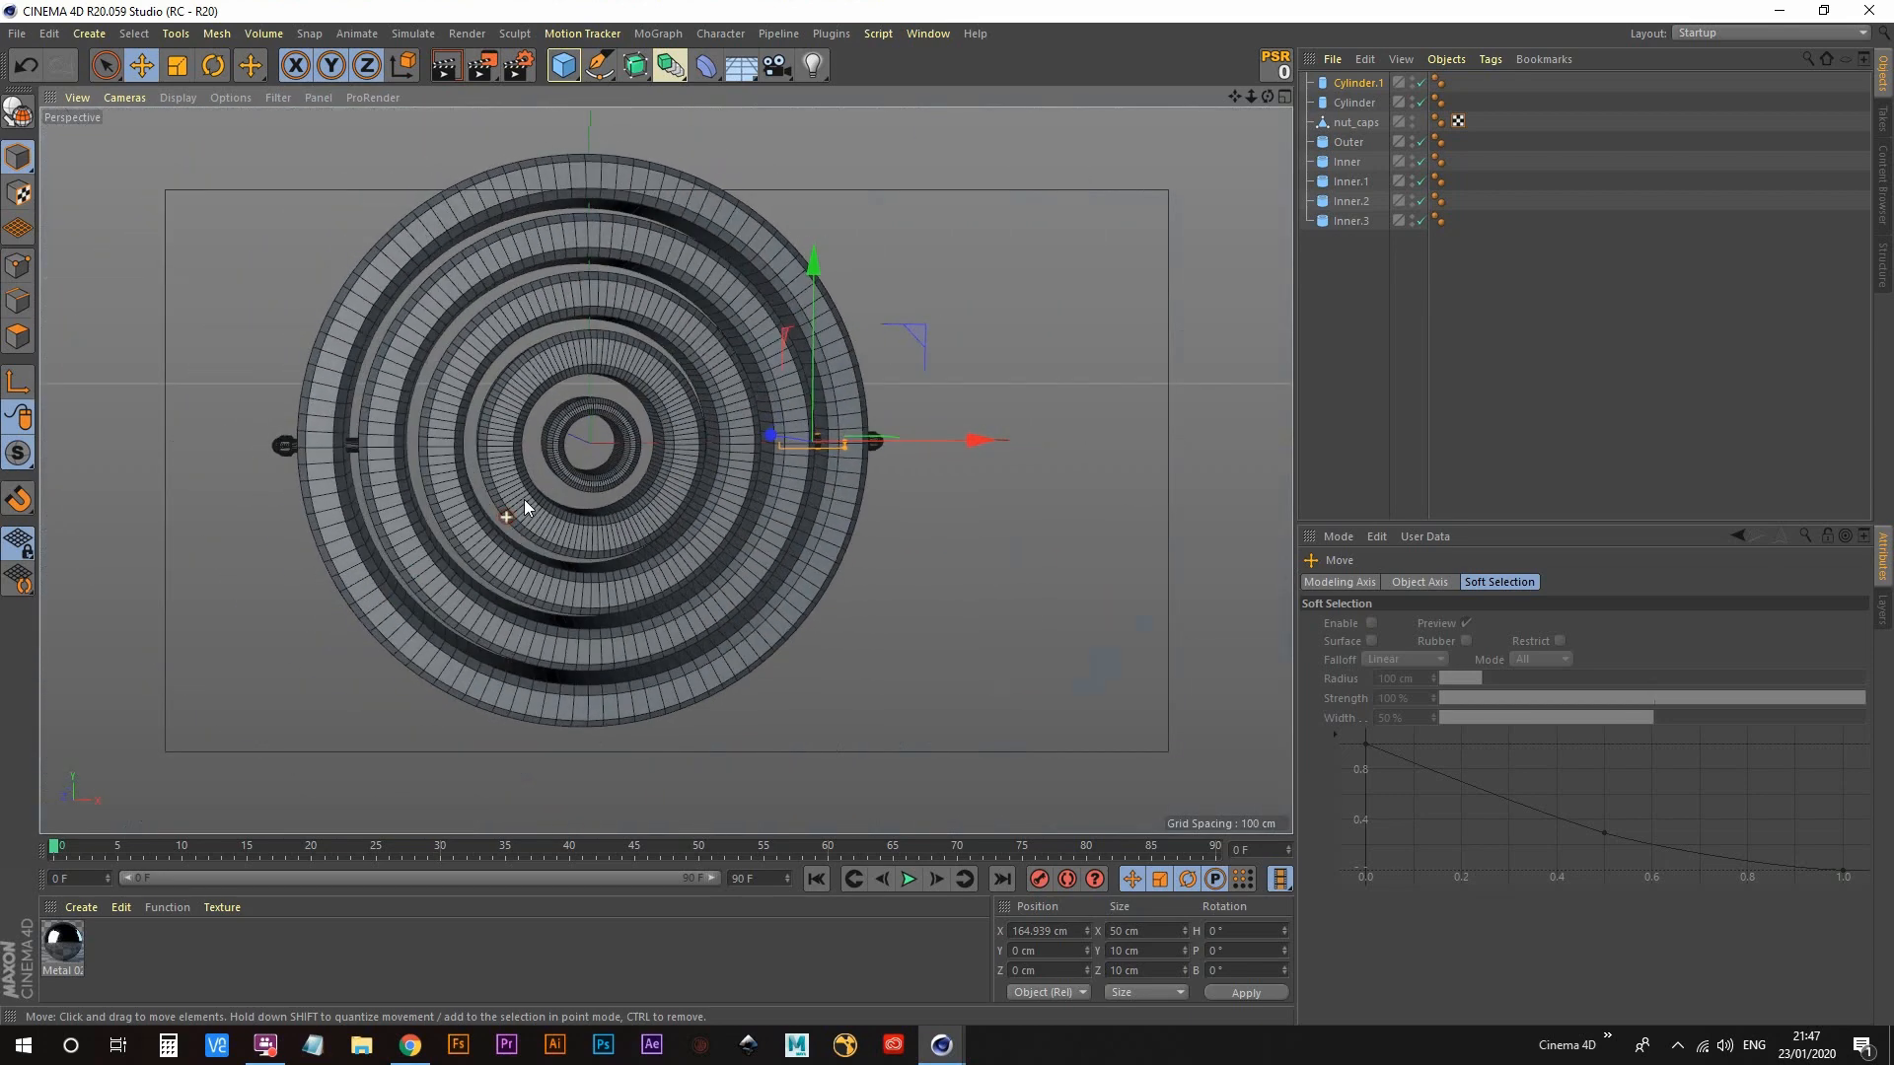
alt+middle_drag(592, 458, 601, 478)
alt+drag(602, 478, 577, 476)
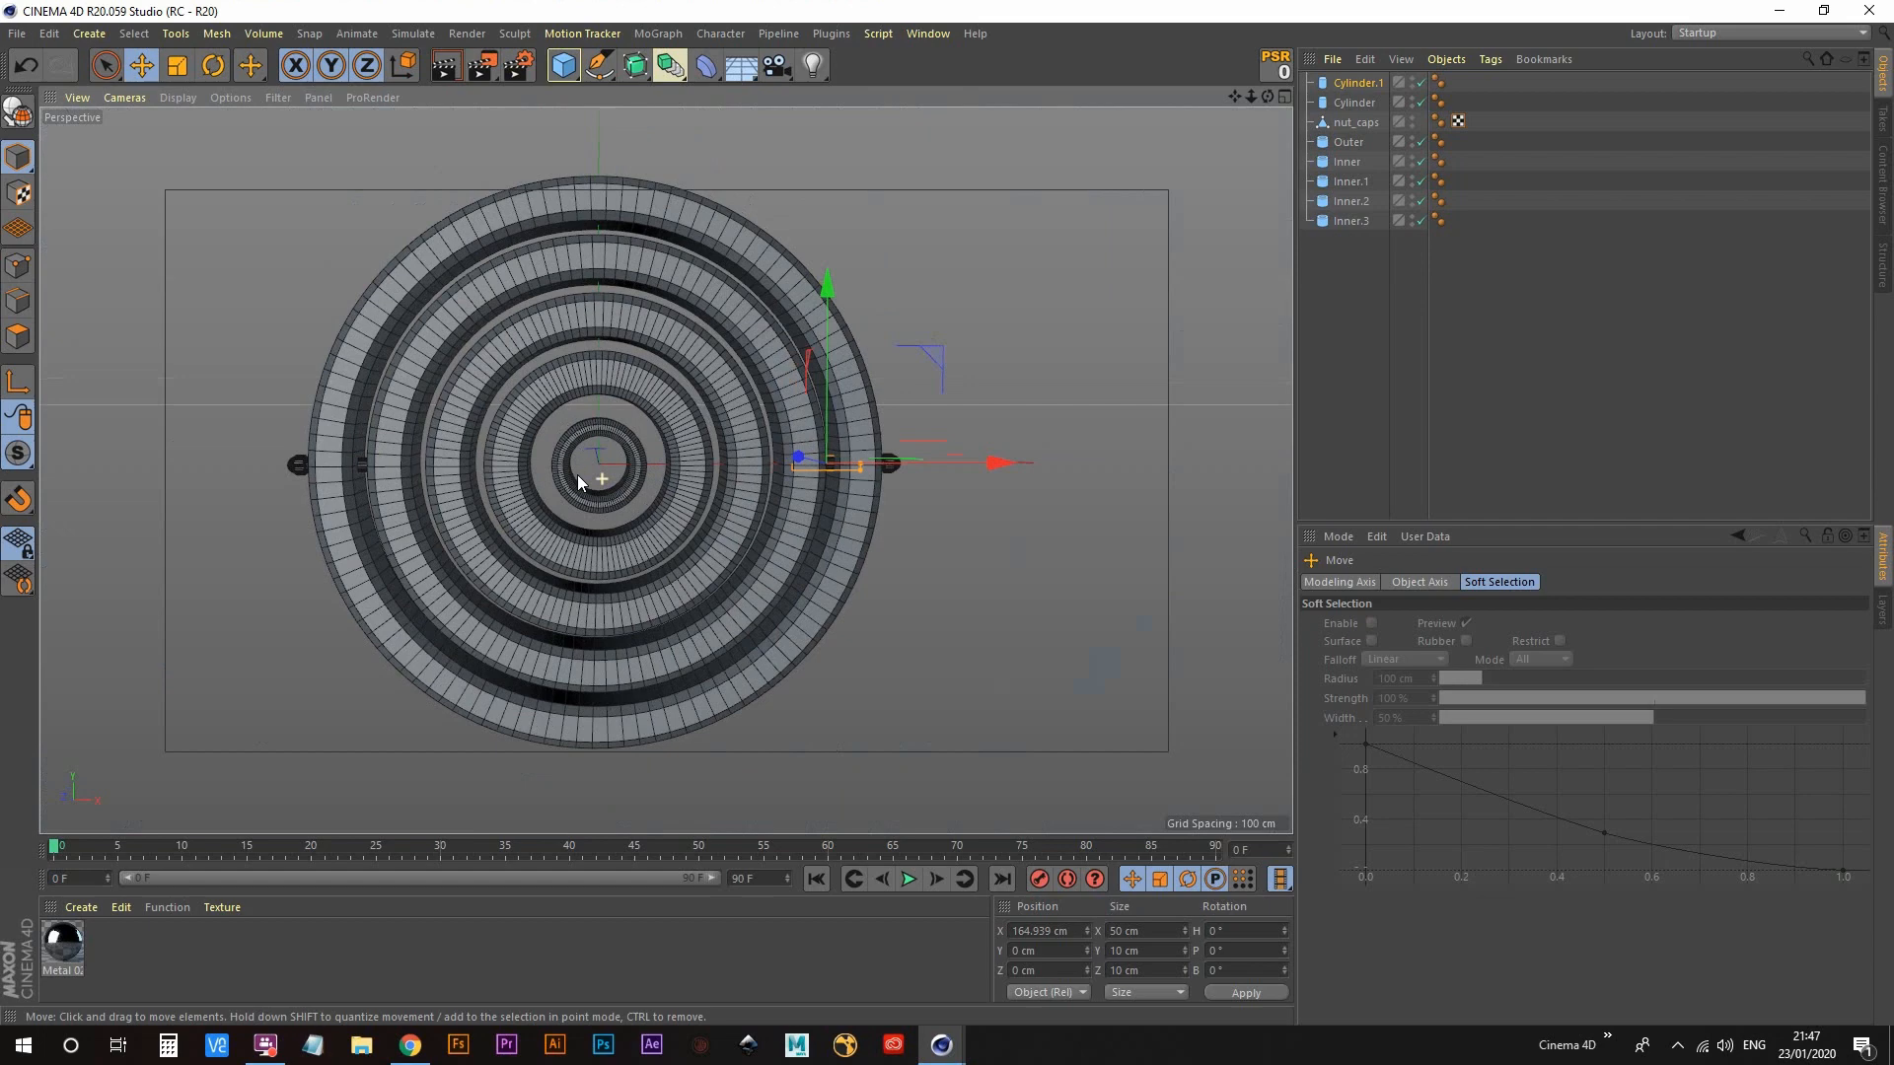
alt+middle_drag(577, 475, 602, 490)
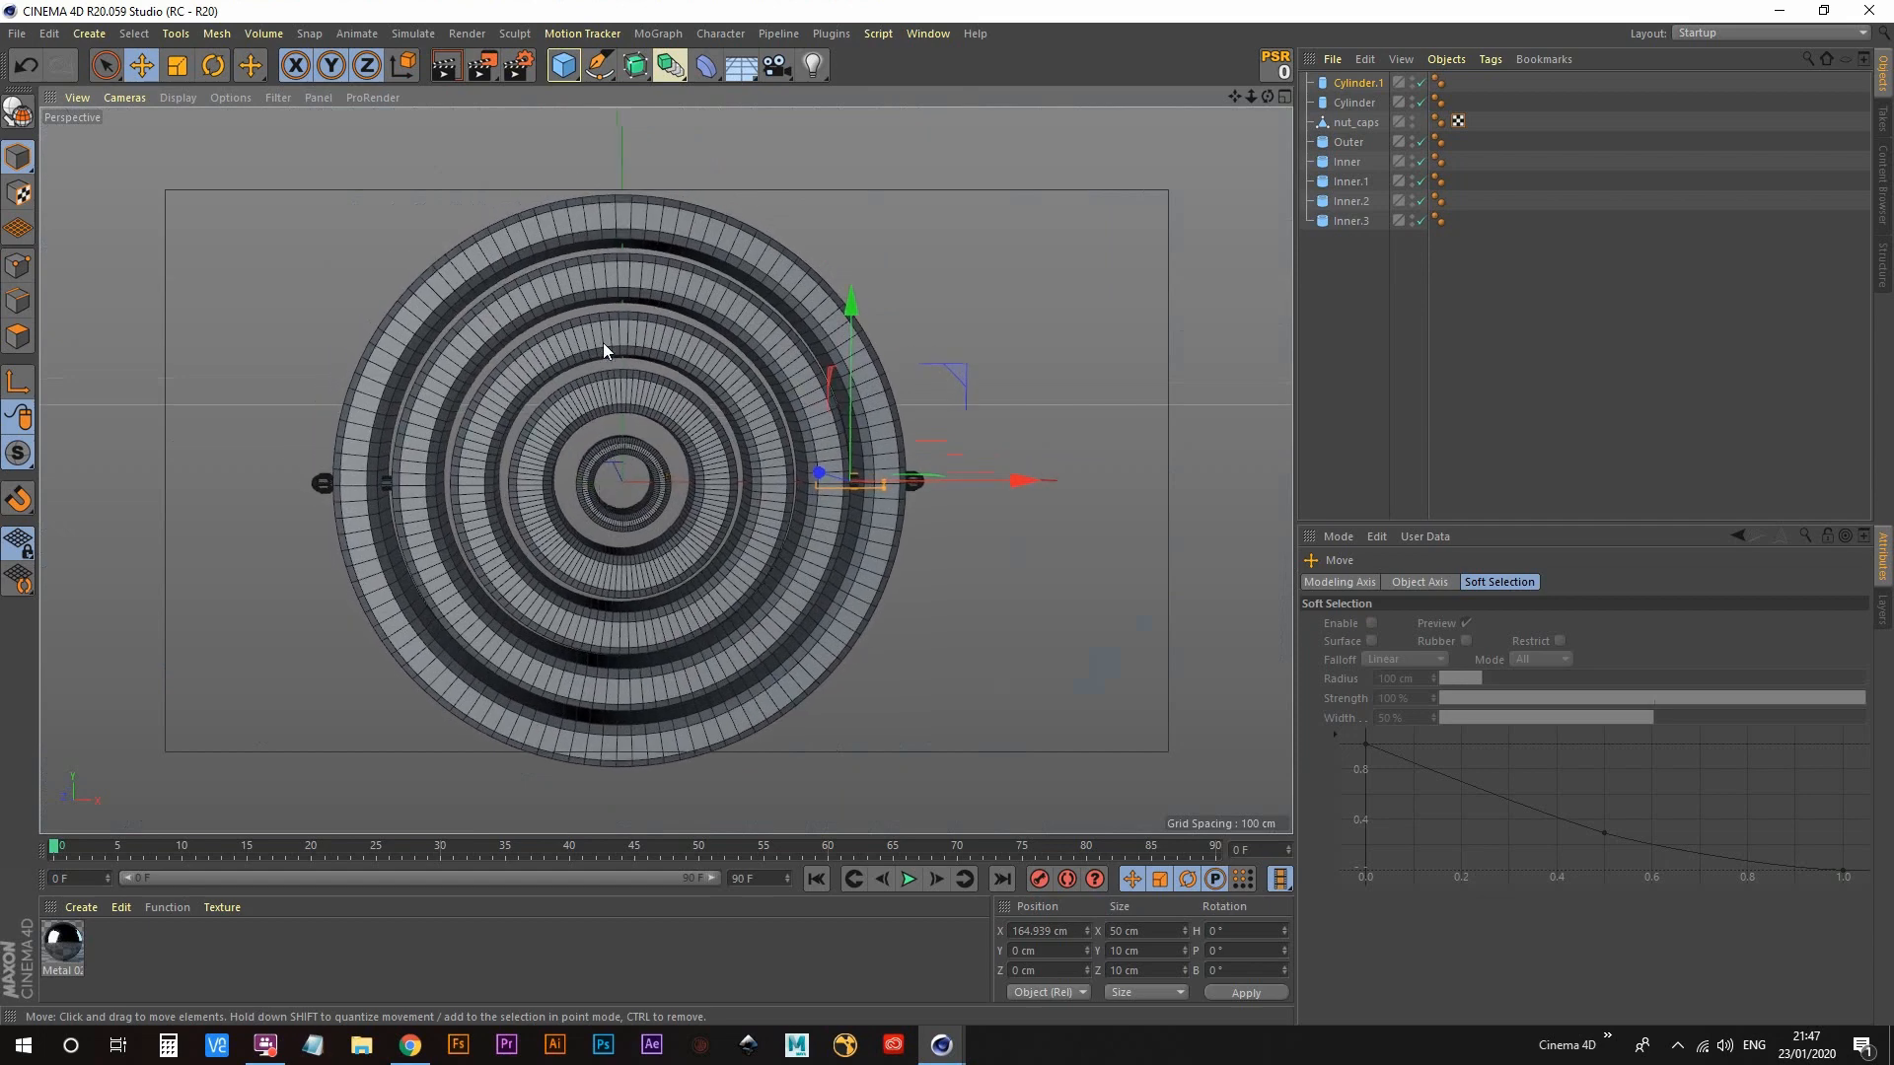
click(619, 296)
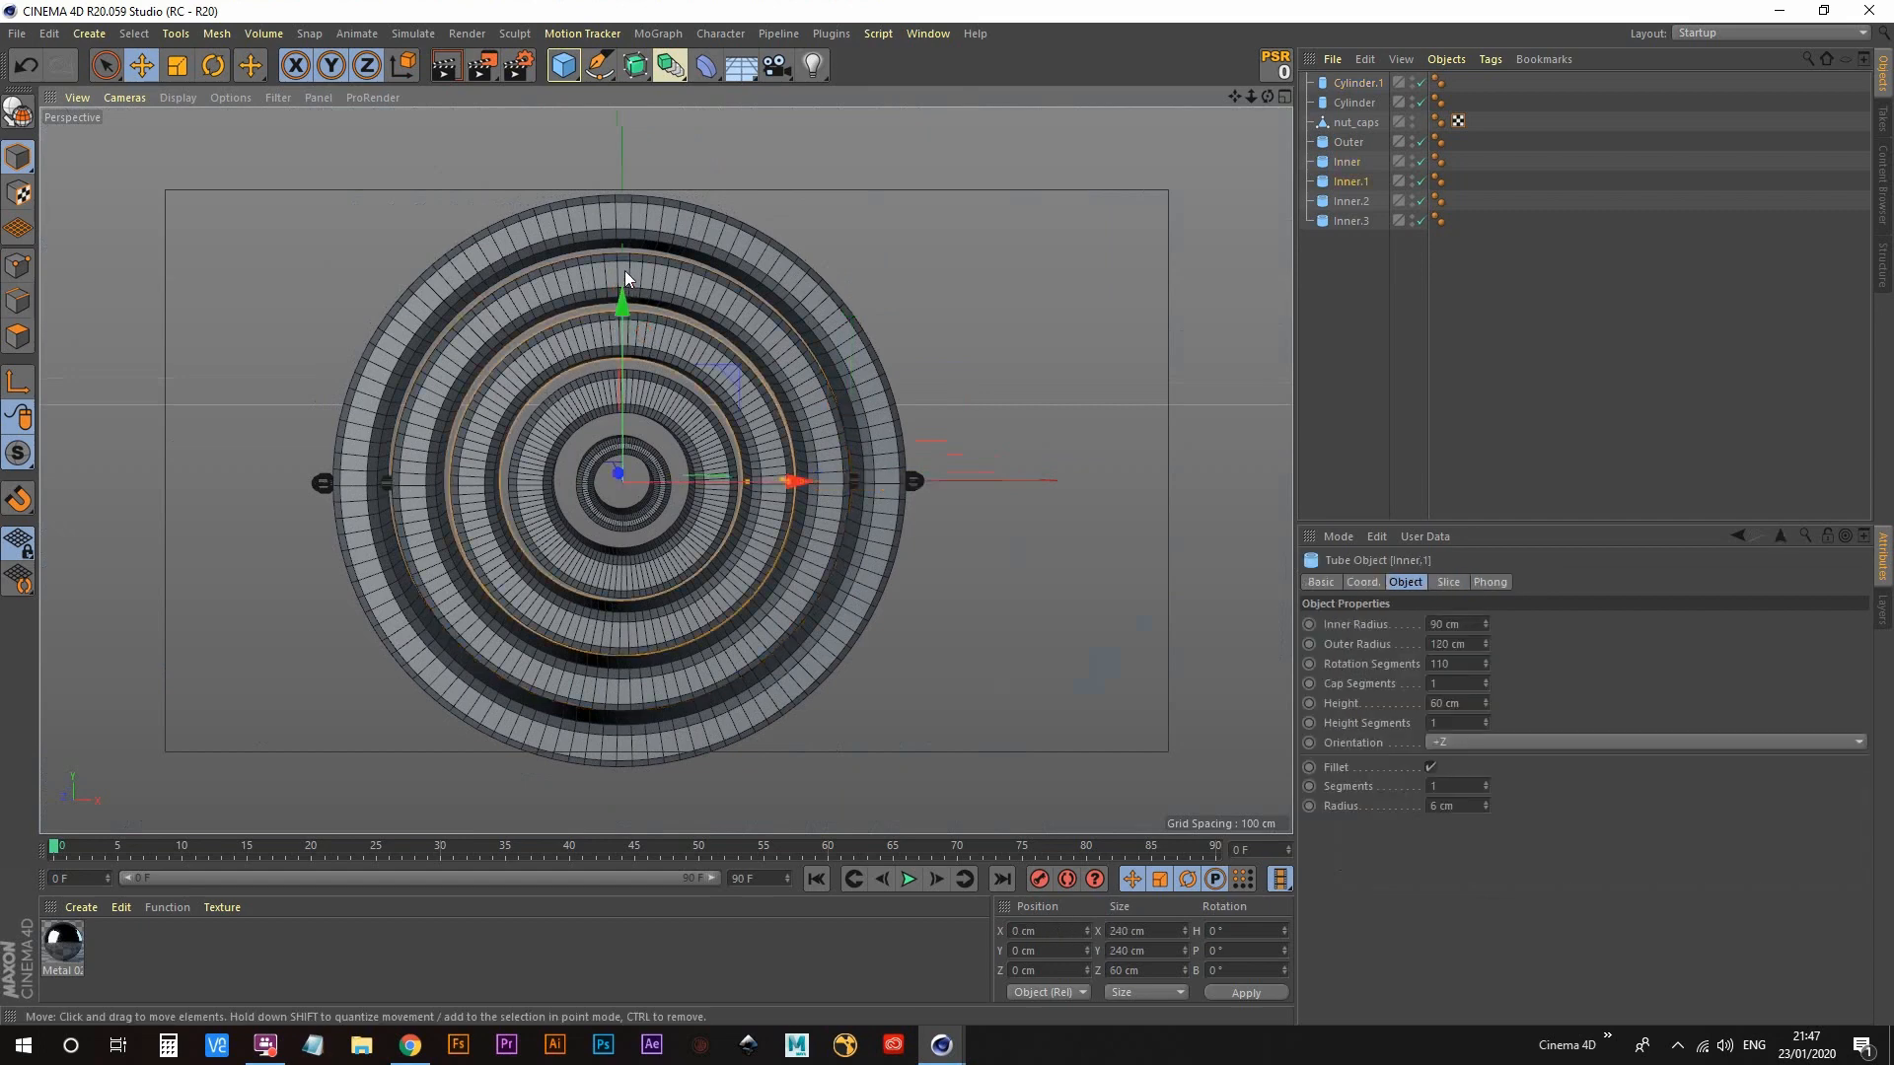
click(1385, 335)
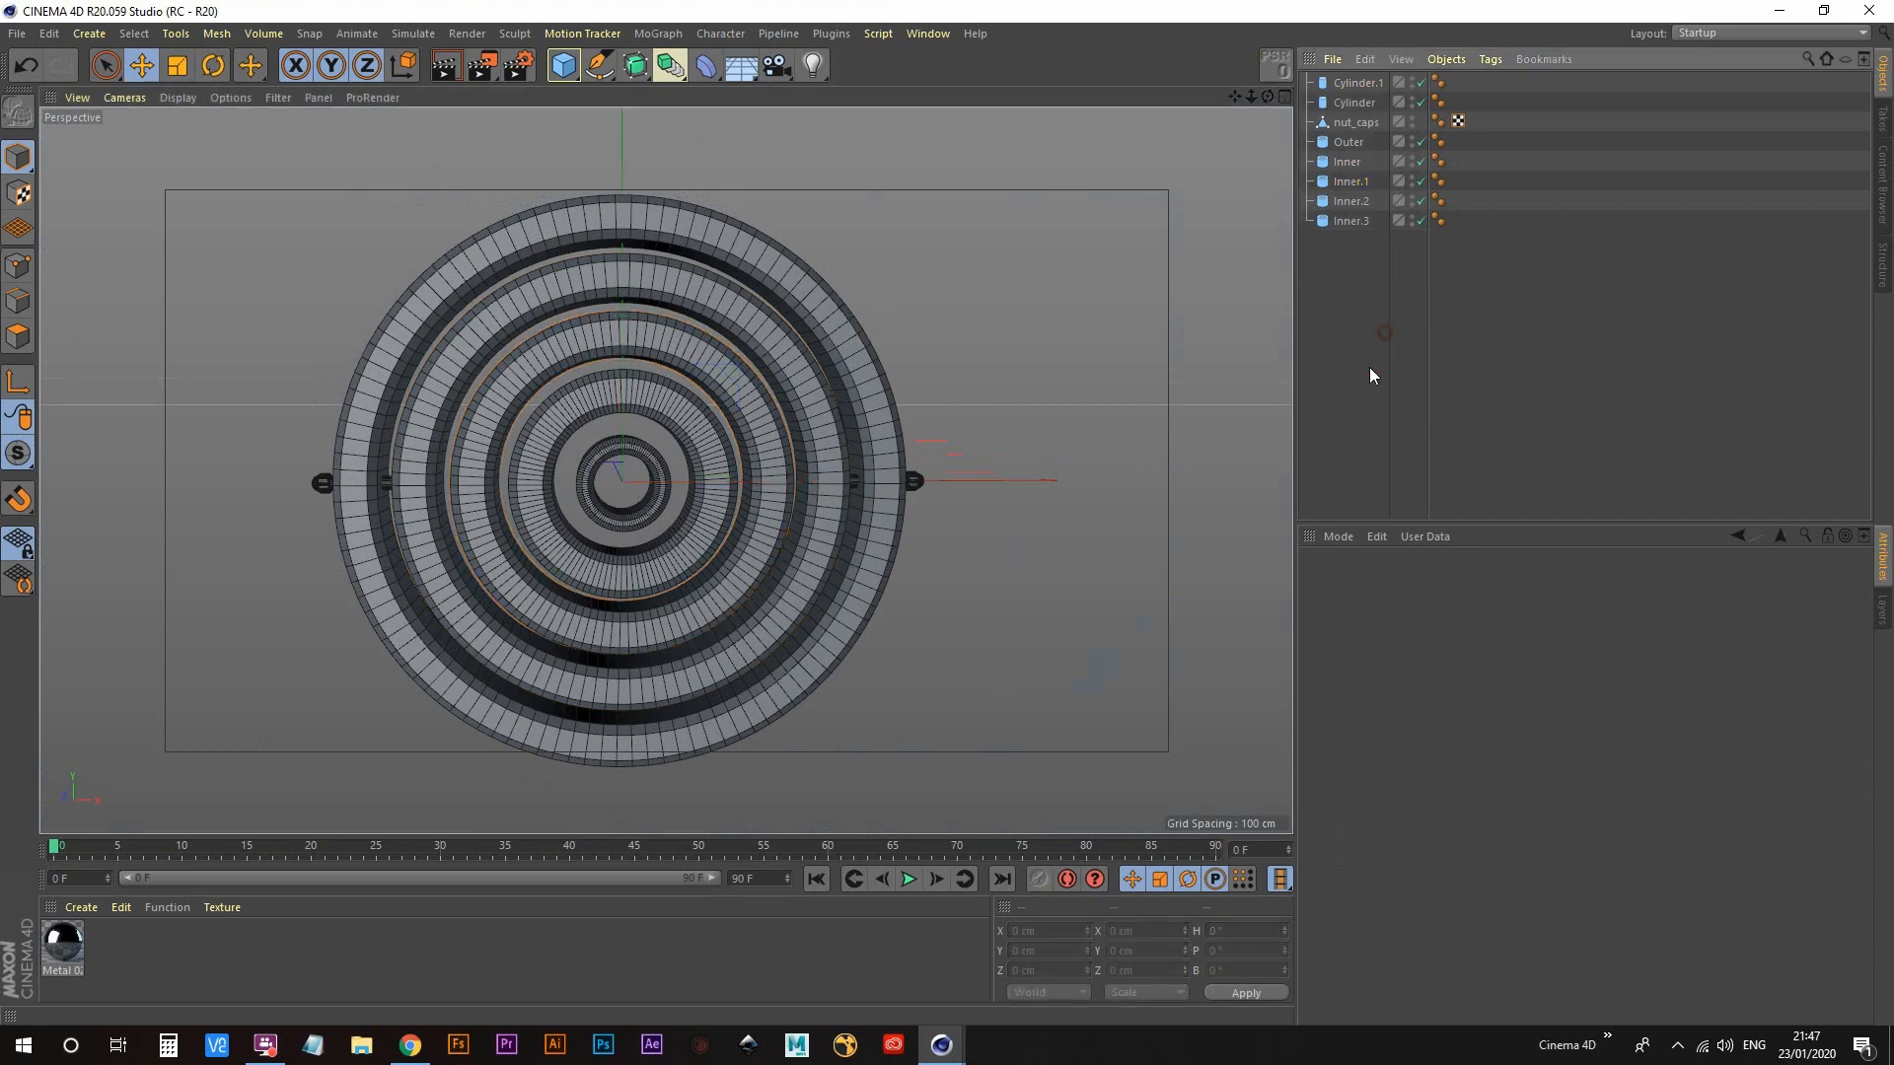
Step: Parent both connecting cylinders under the Inner ring and clear the selection
click(1353, 103)
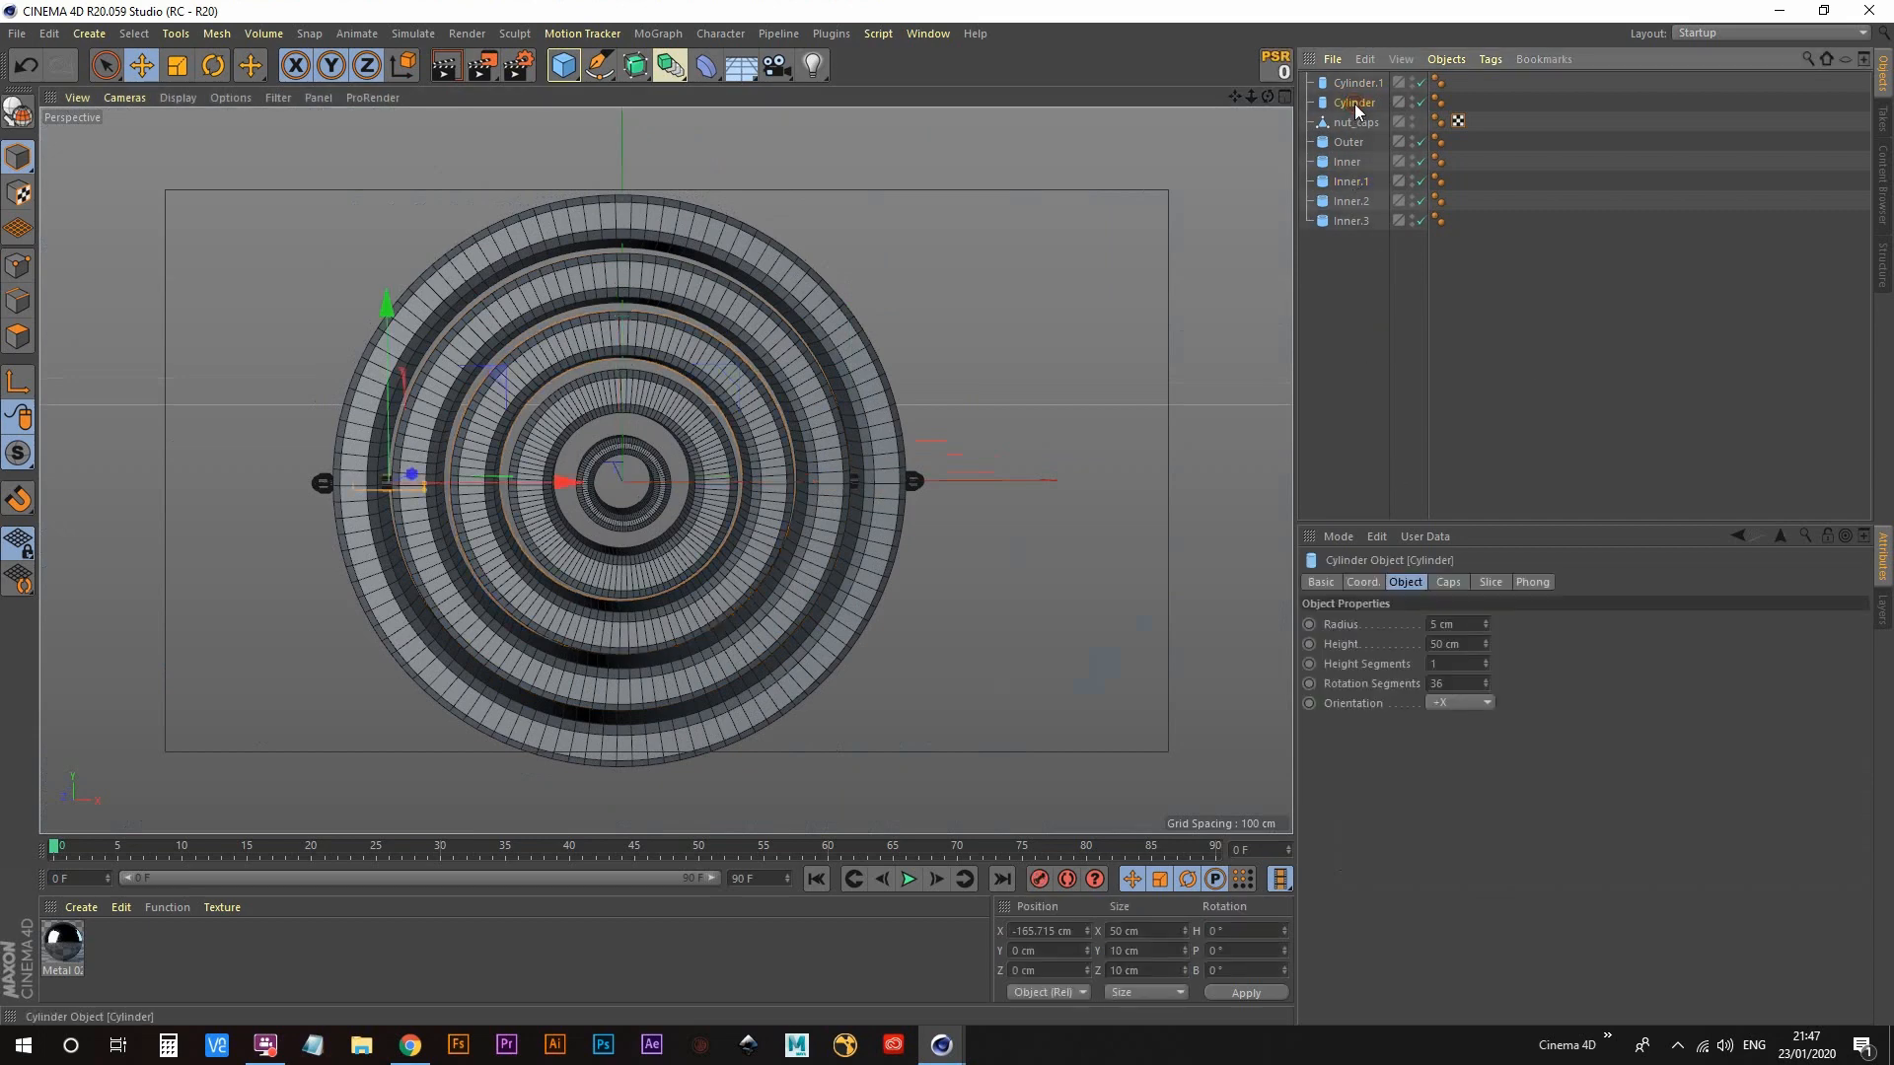
ctrl+click(1358, 85)
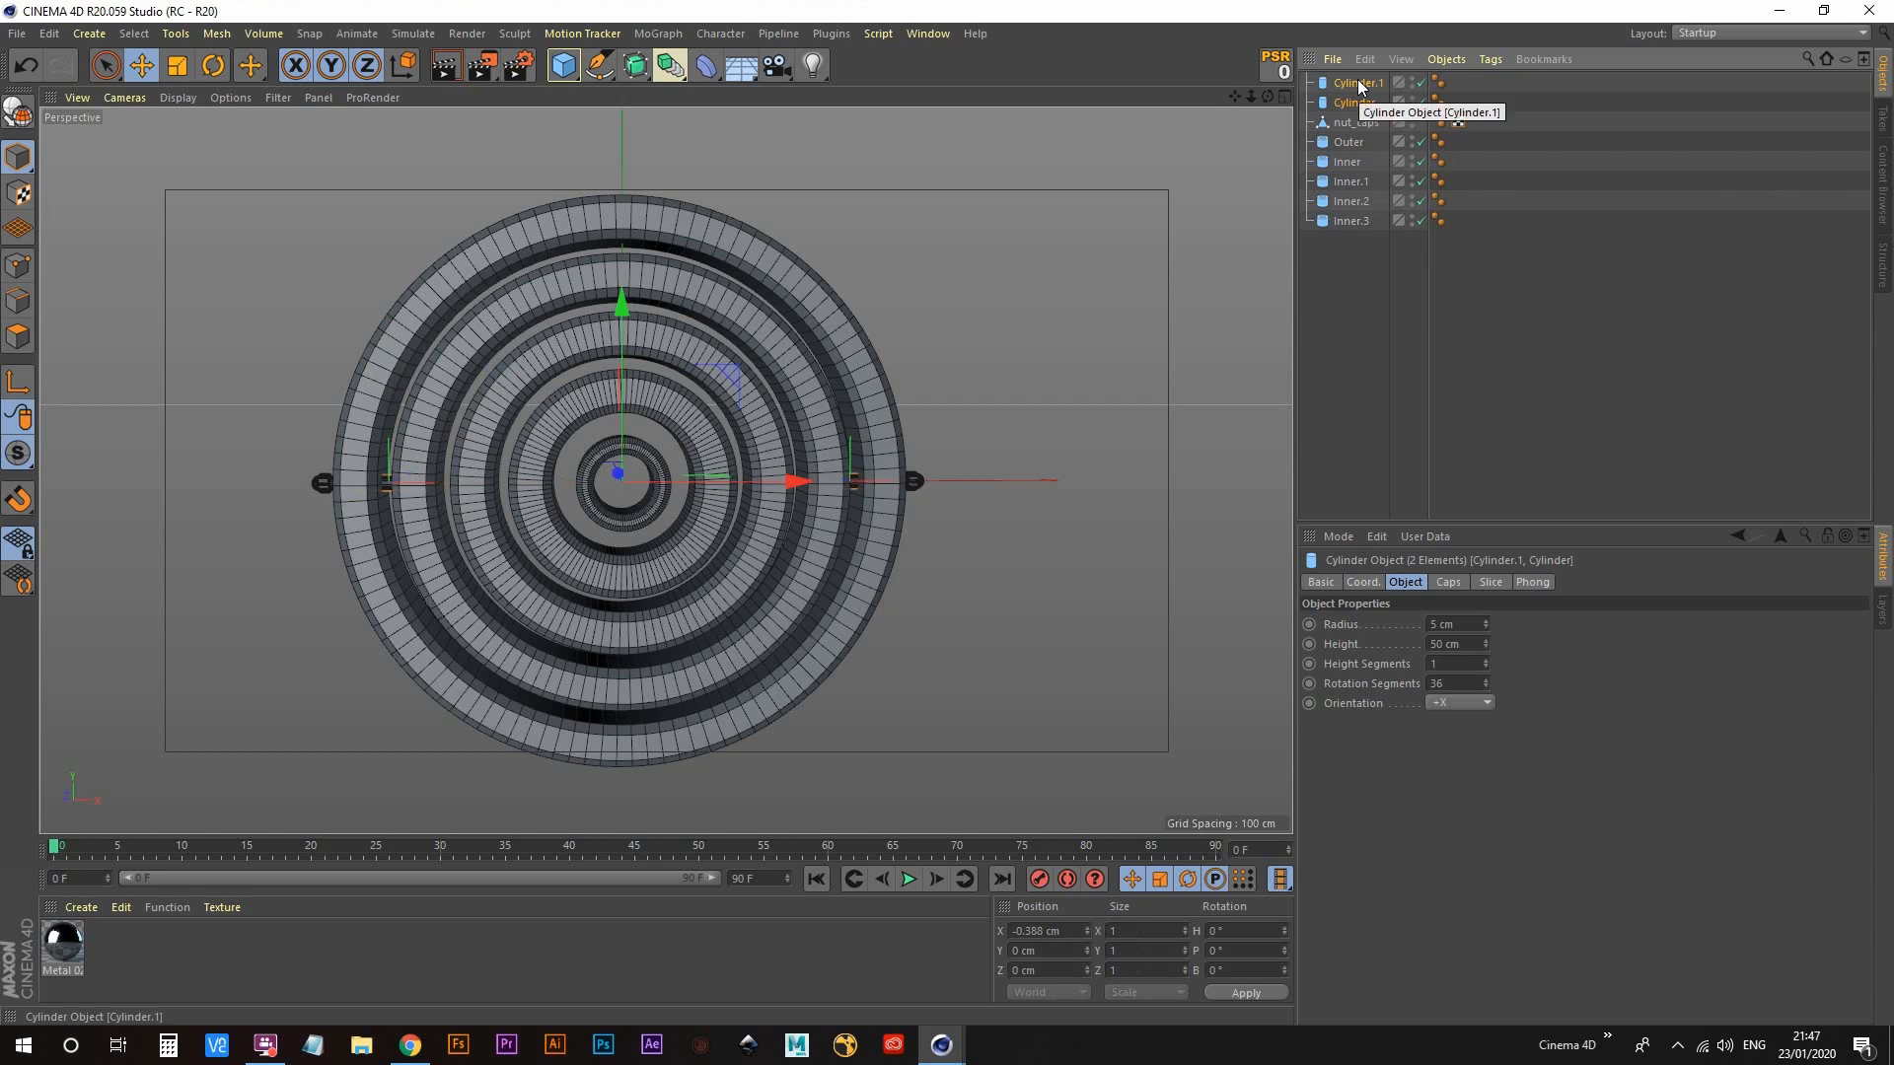
drag(1358, 148, 1355, 163)
click(1350, 128)
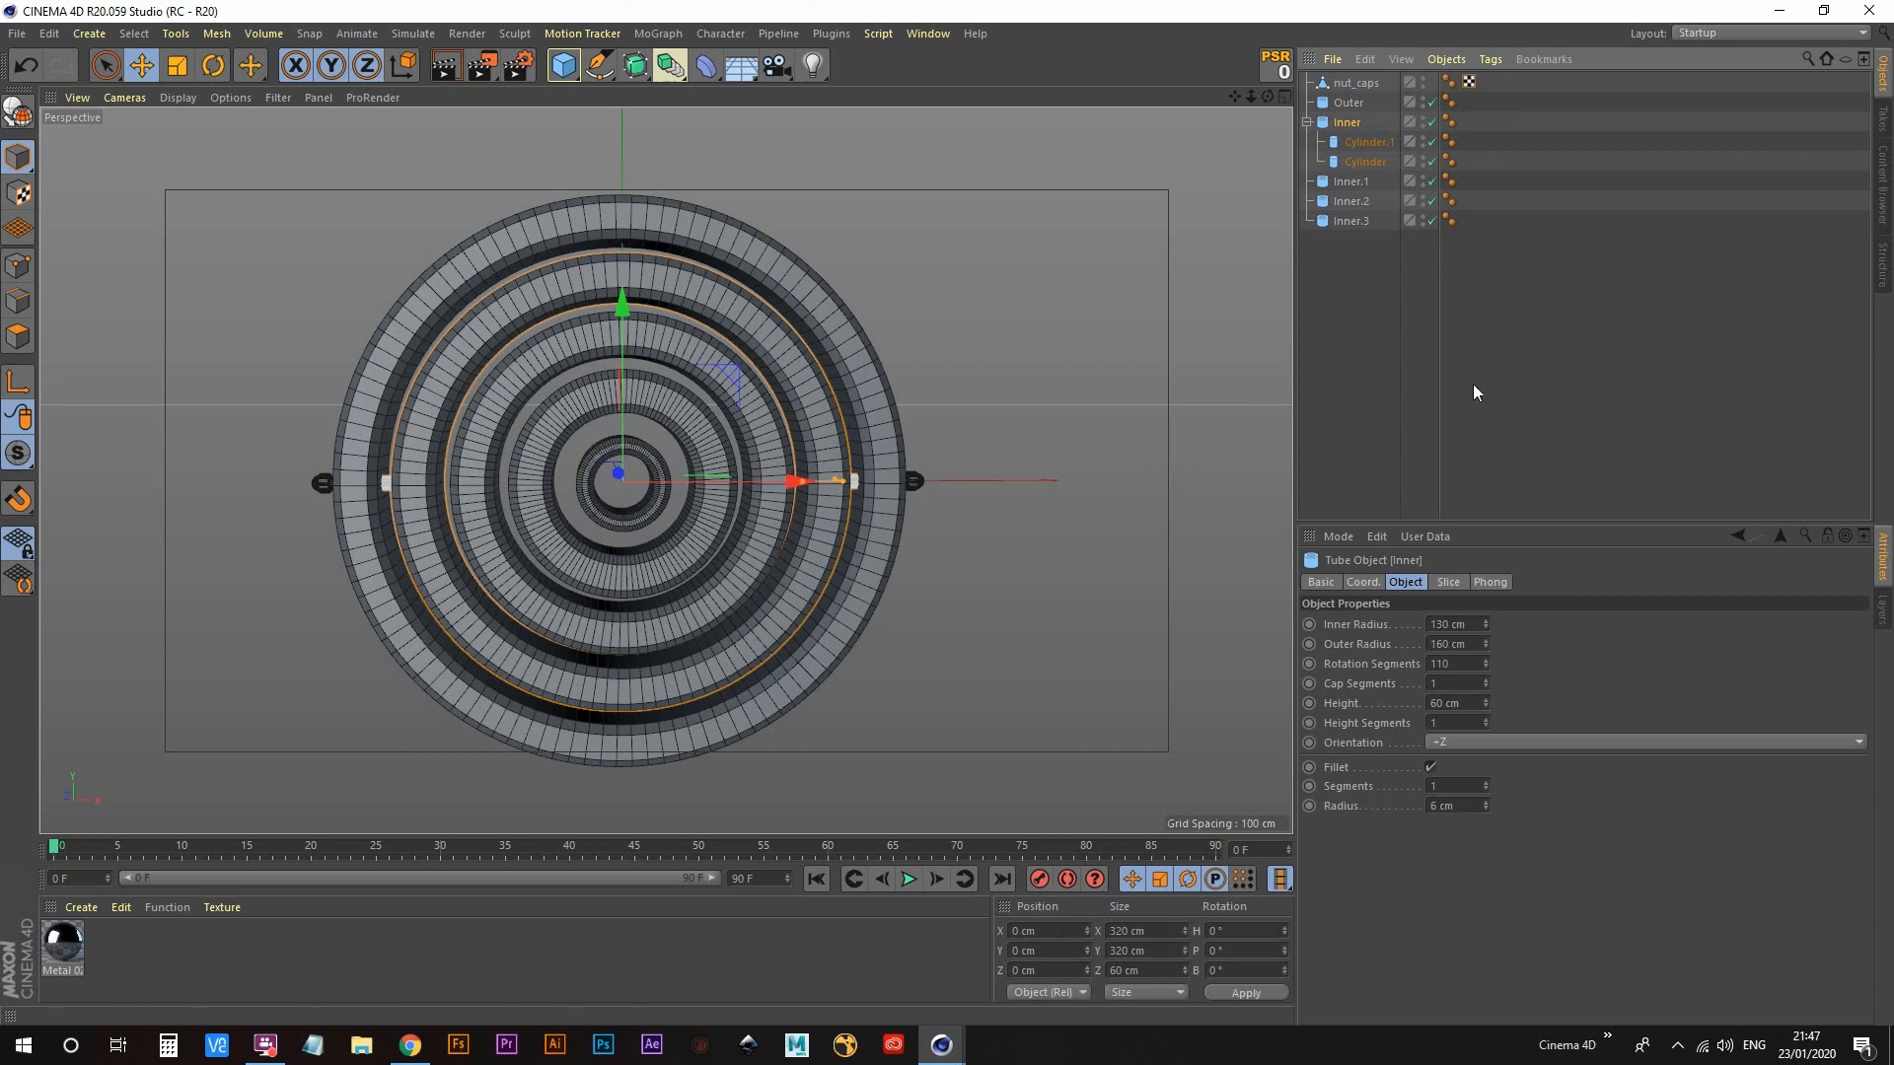
click(1345, 300)
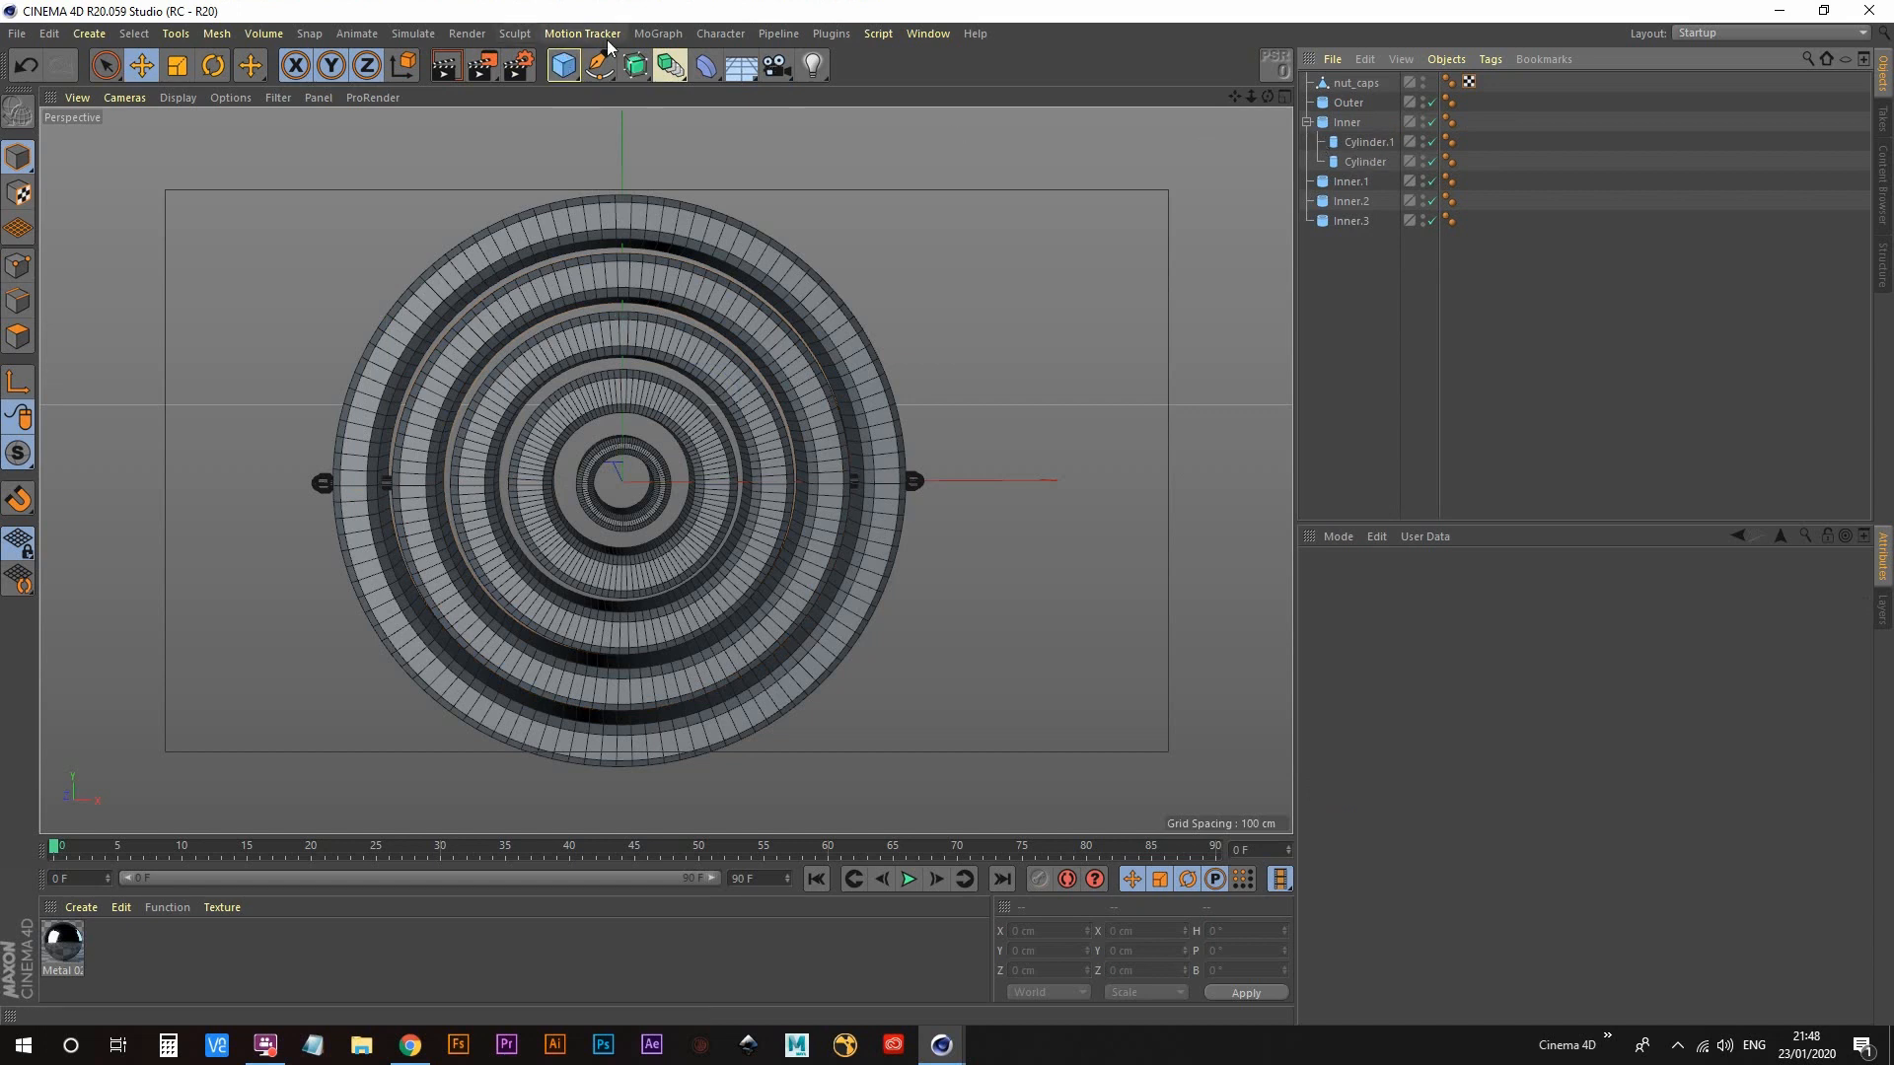
Step: Add a new cylinder with a radius of 4 cm and a height of 25 cm
drag(562, 66, 956, 97)
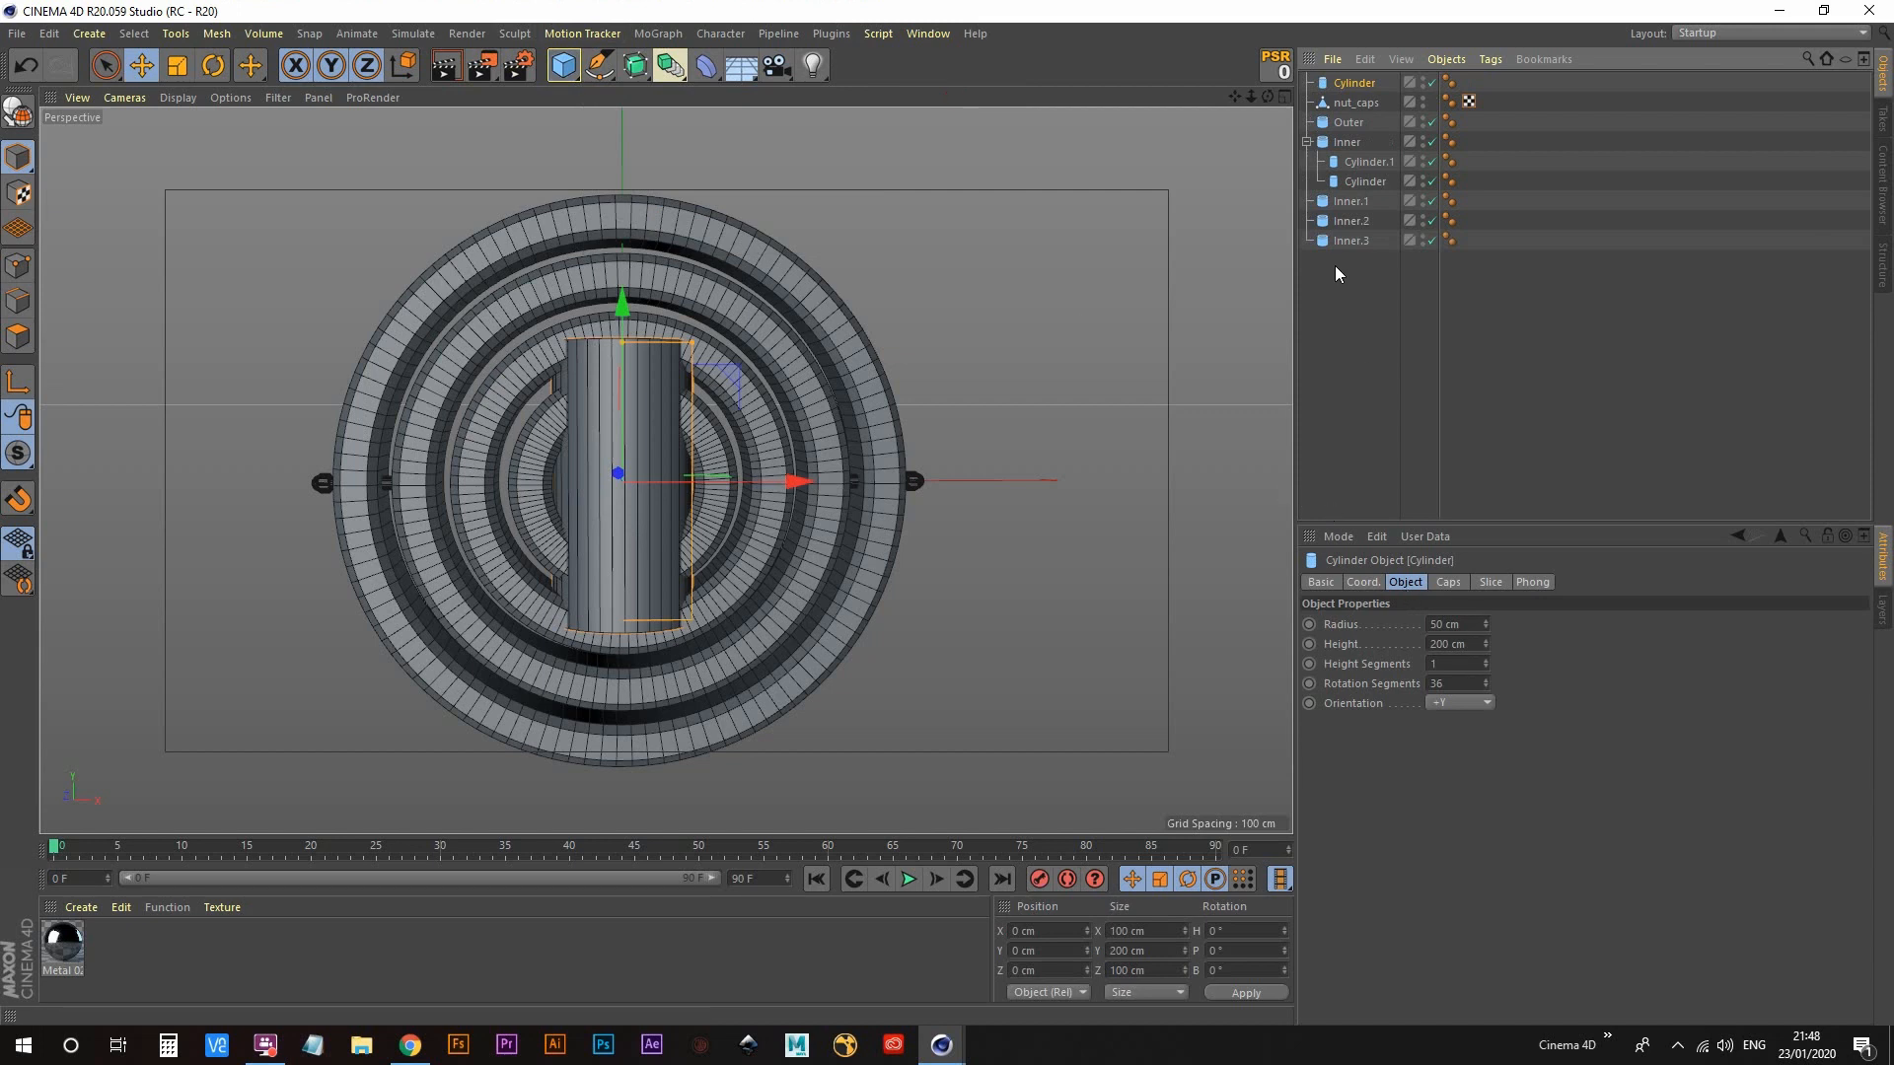
click(1366, 162)
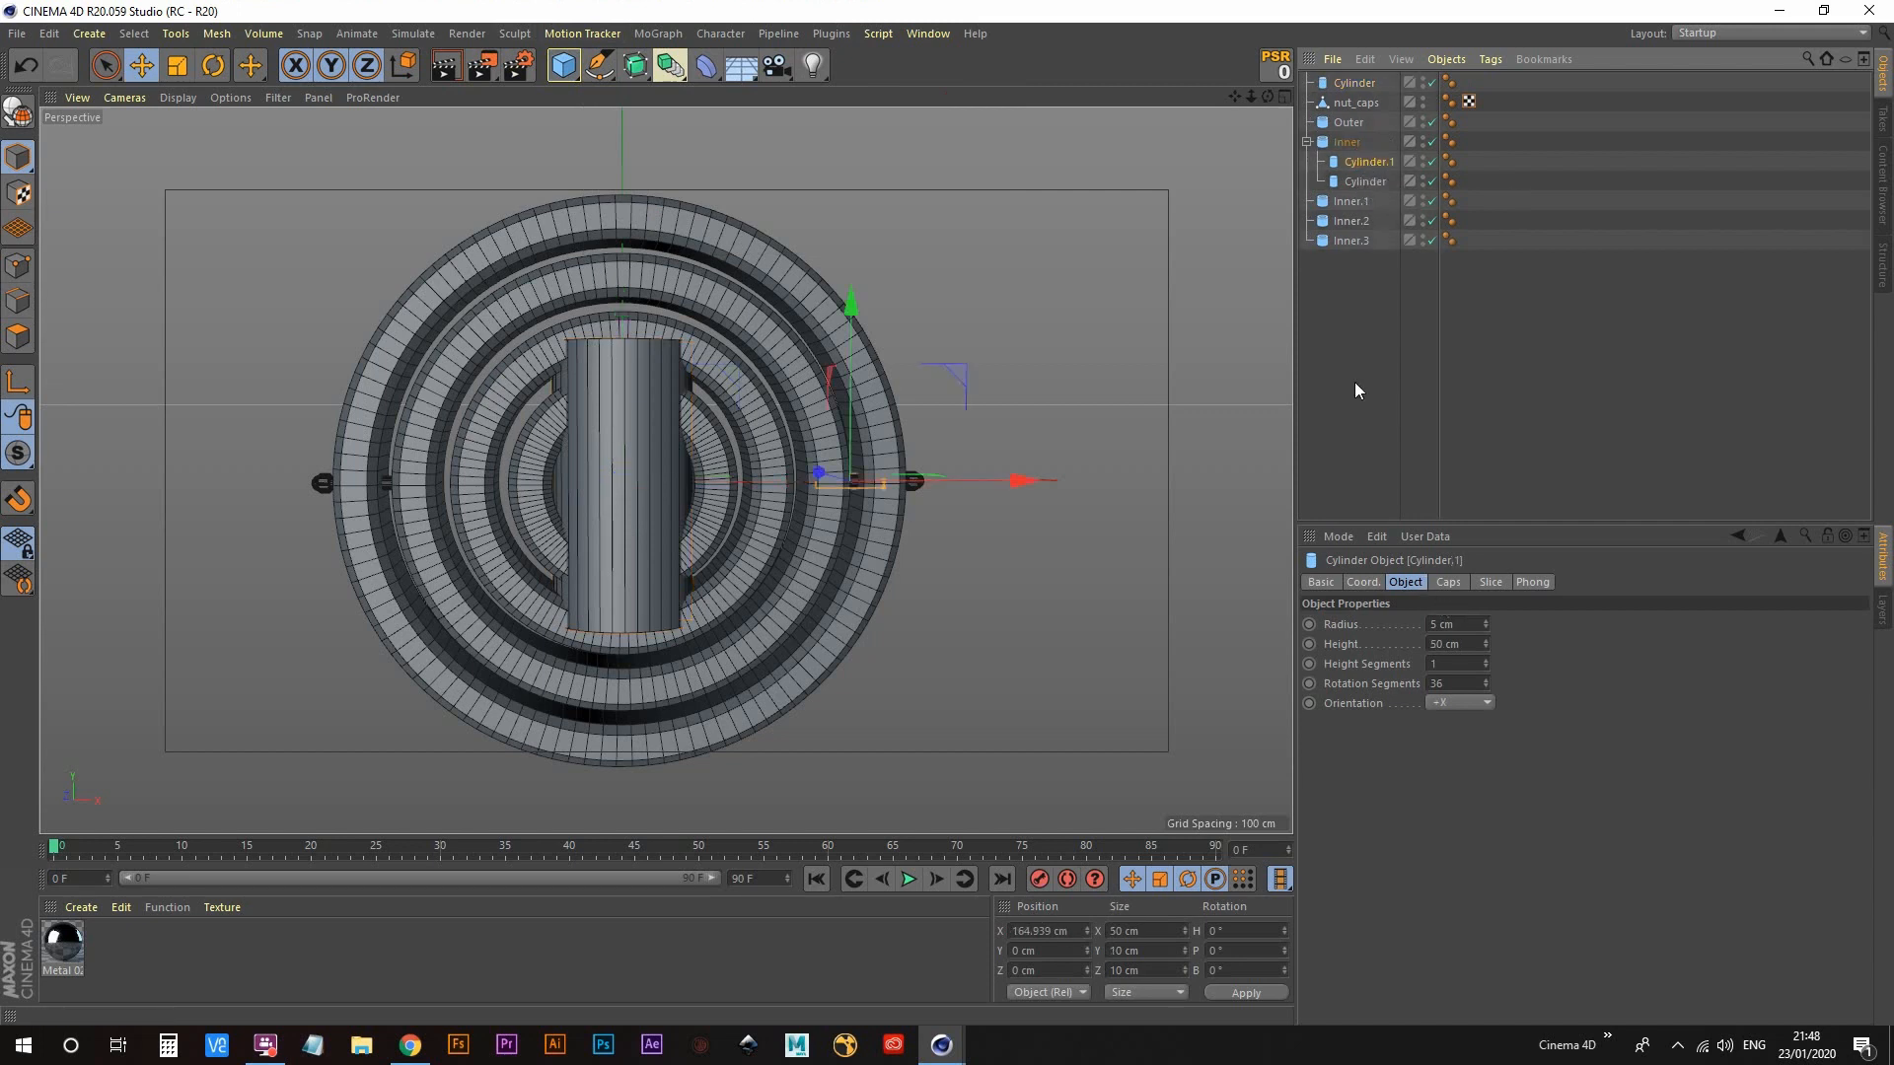
click(1355, 83)
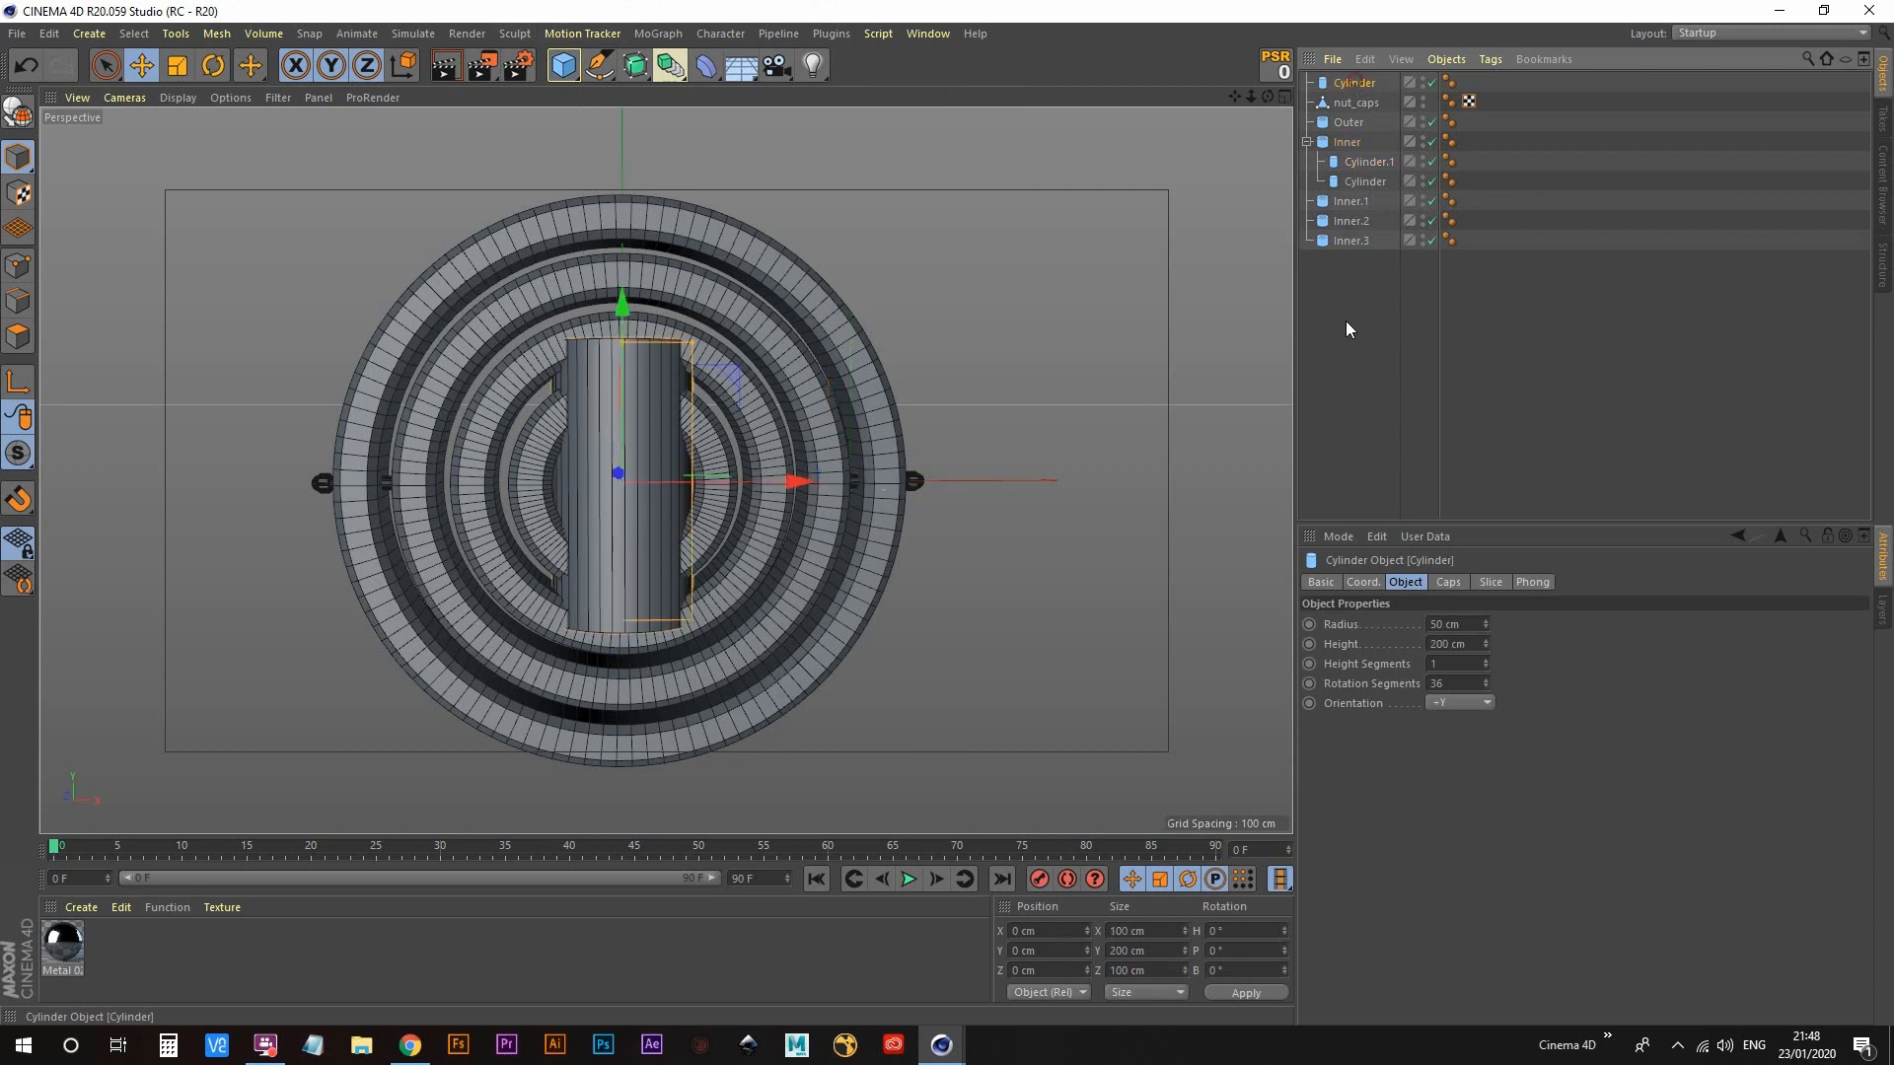
click(1474, 624)
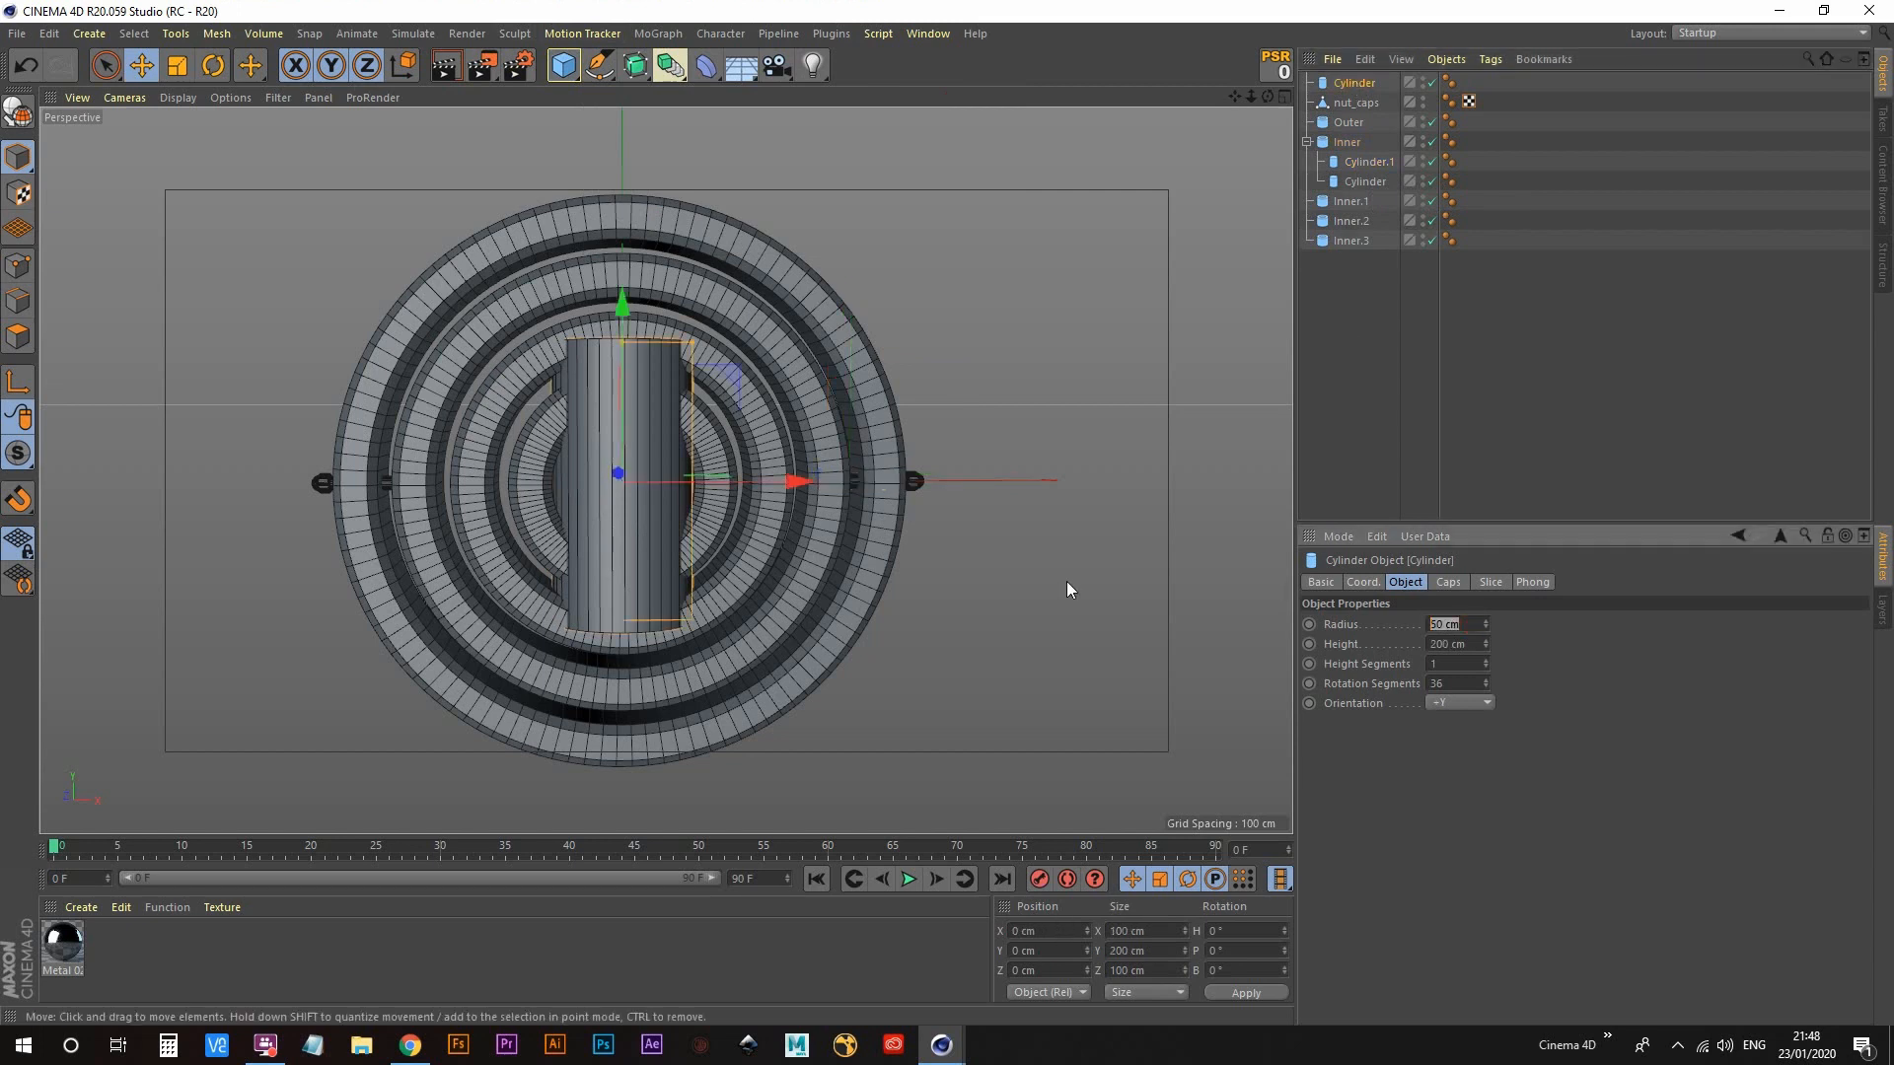
text(4)
key(Return)
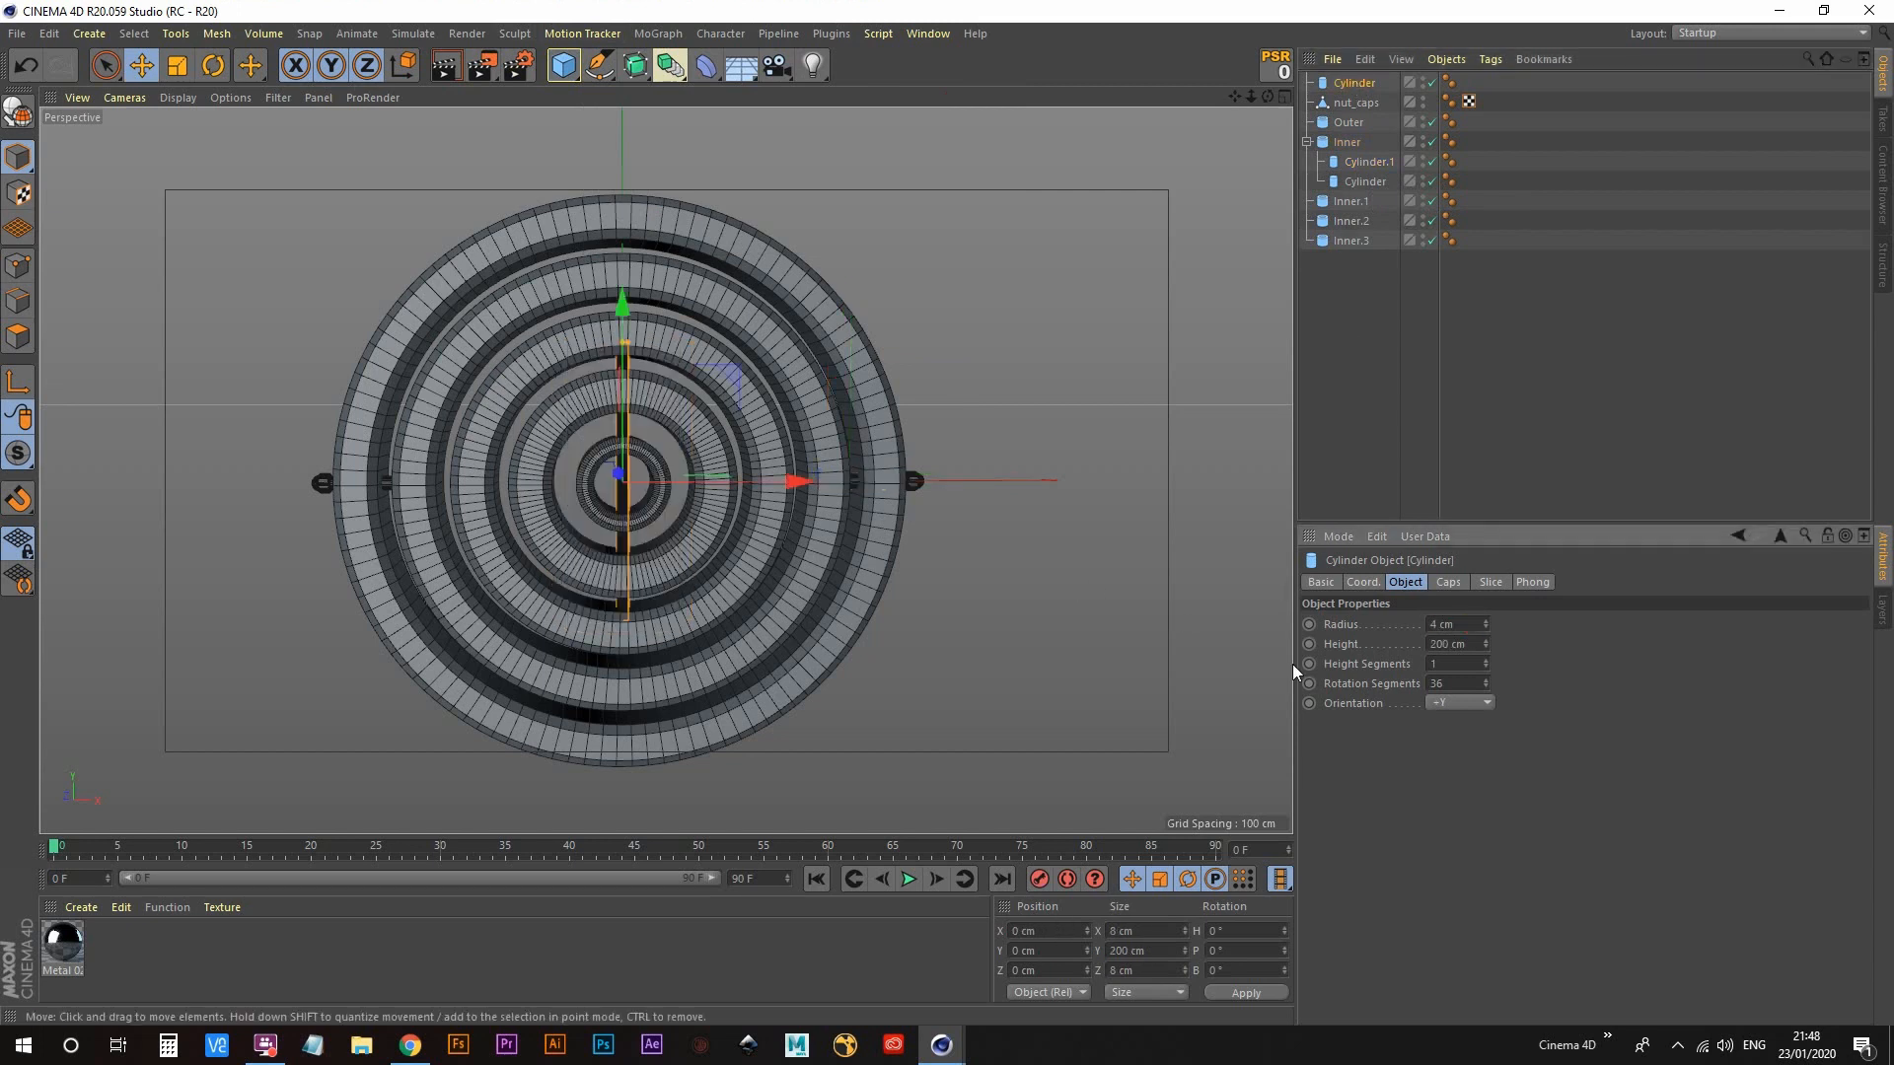
drag(1482, 644, 1482, 730)
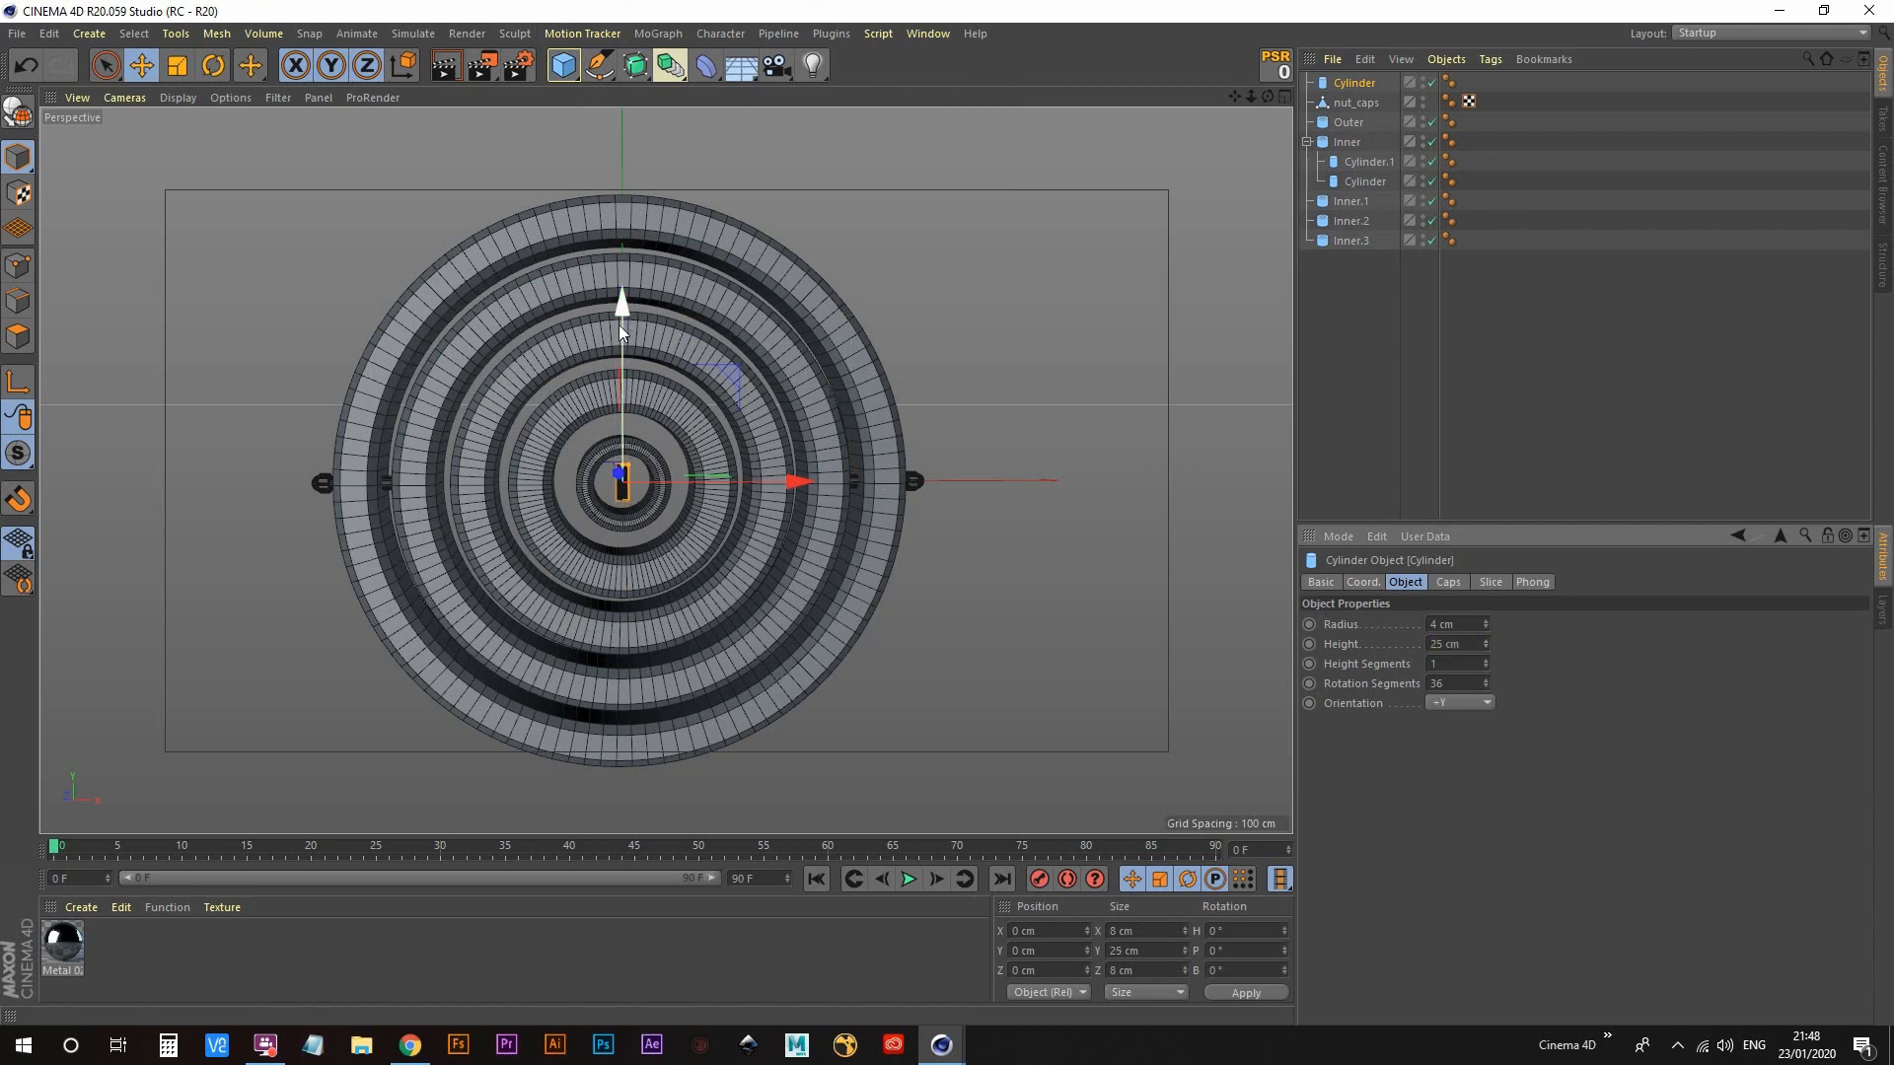
Step: Move the new cylinder up along Y to about 125.6 cm so it bridges the Inner and Inner.1 rings
drag(619, 318, 623, 144)
click(582, 276)
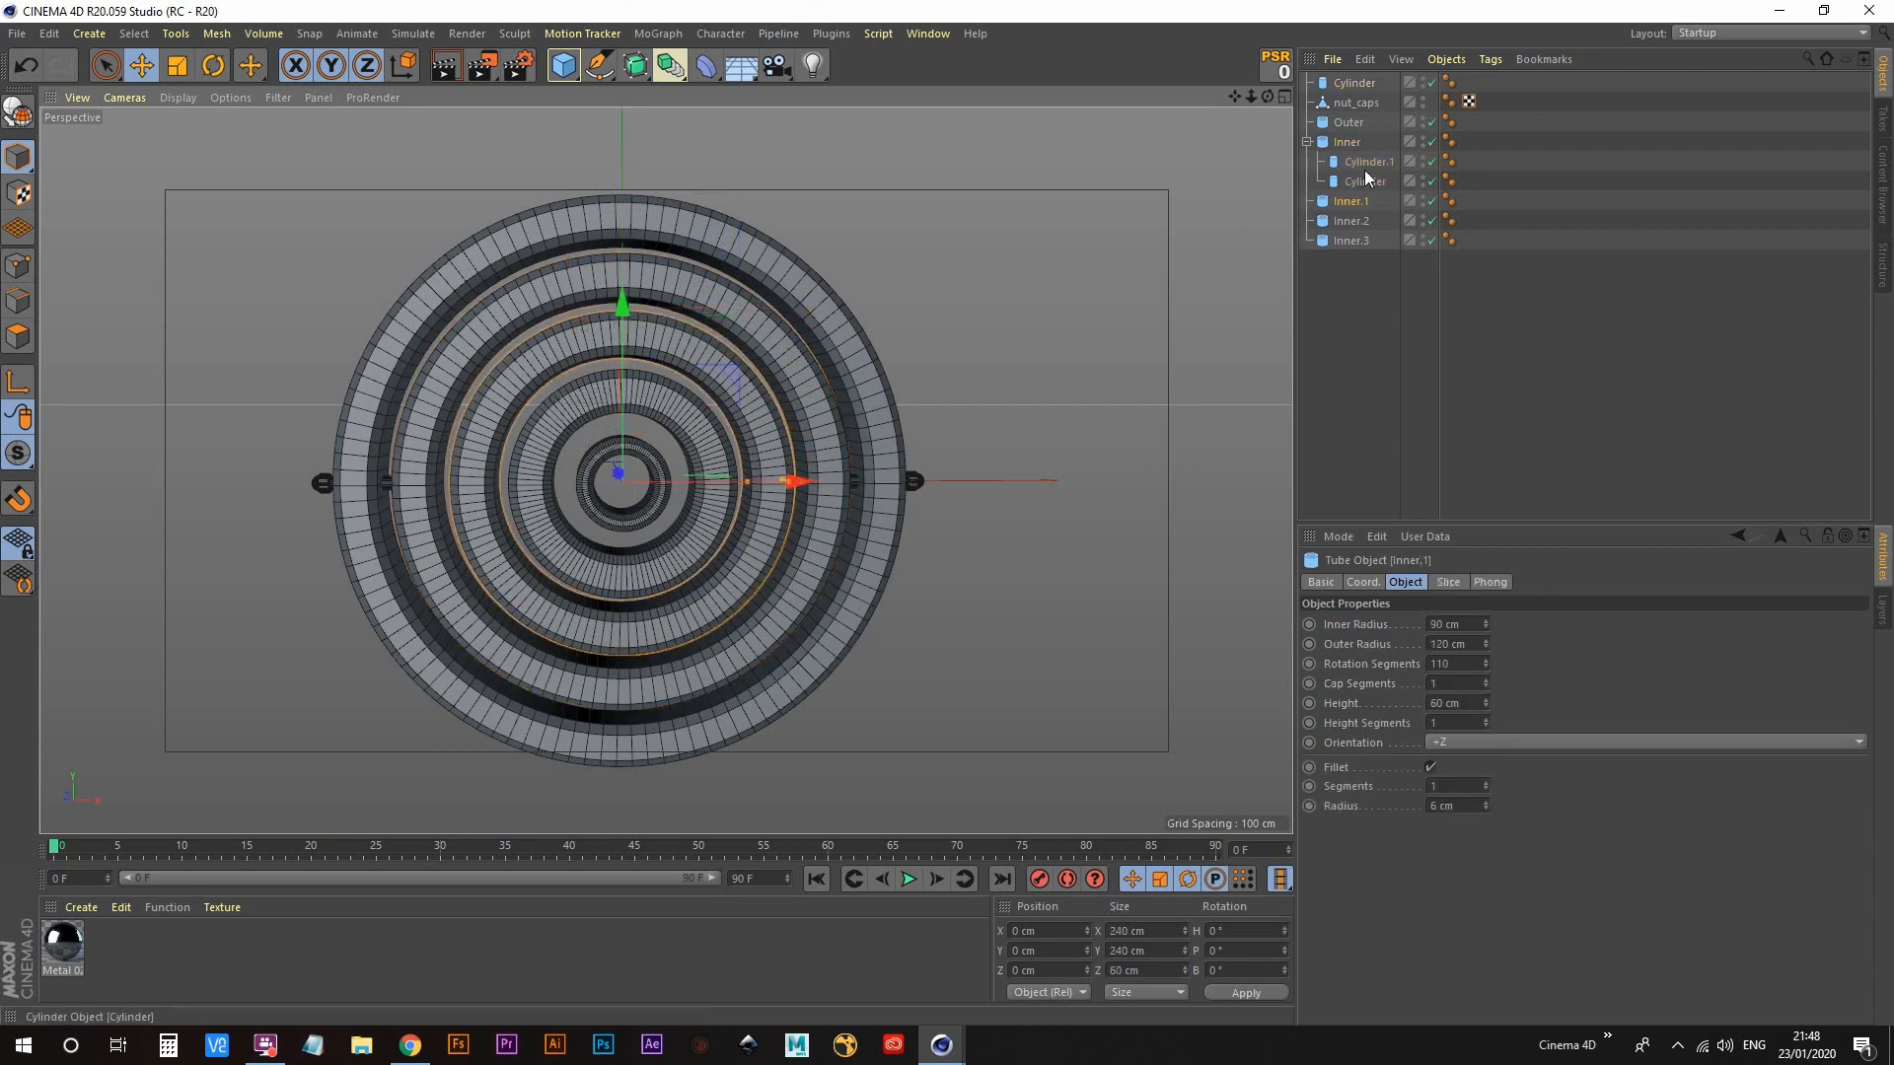
click(1354, 85)
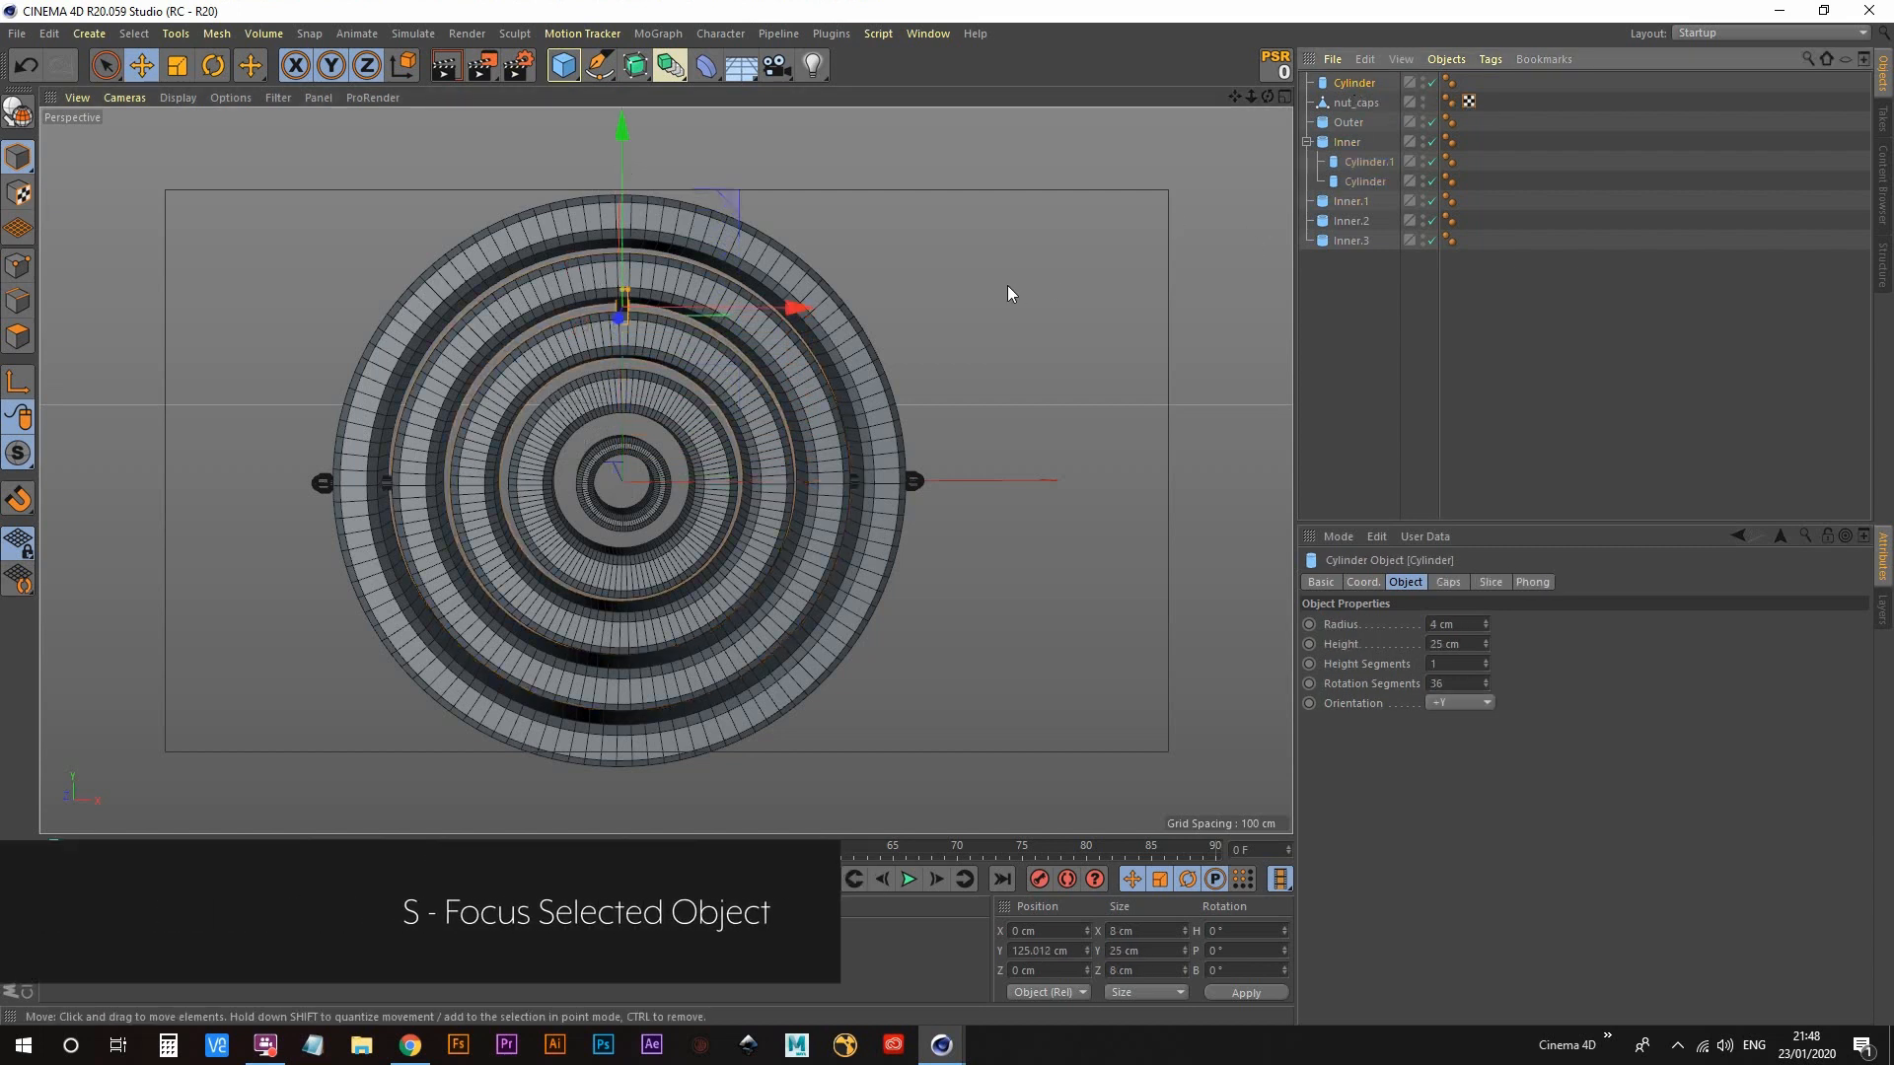
key(s)
alt+right_drag(796, 456, 519, 636)
alt+drag(519, 635, 700, 322)
scroll(790, 491, down, 2)
alt+right_drag(790, 491, 661, 564)
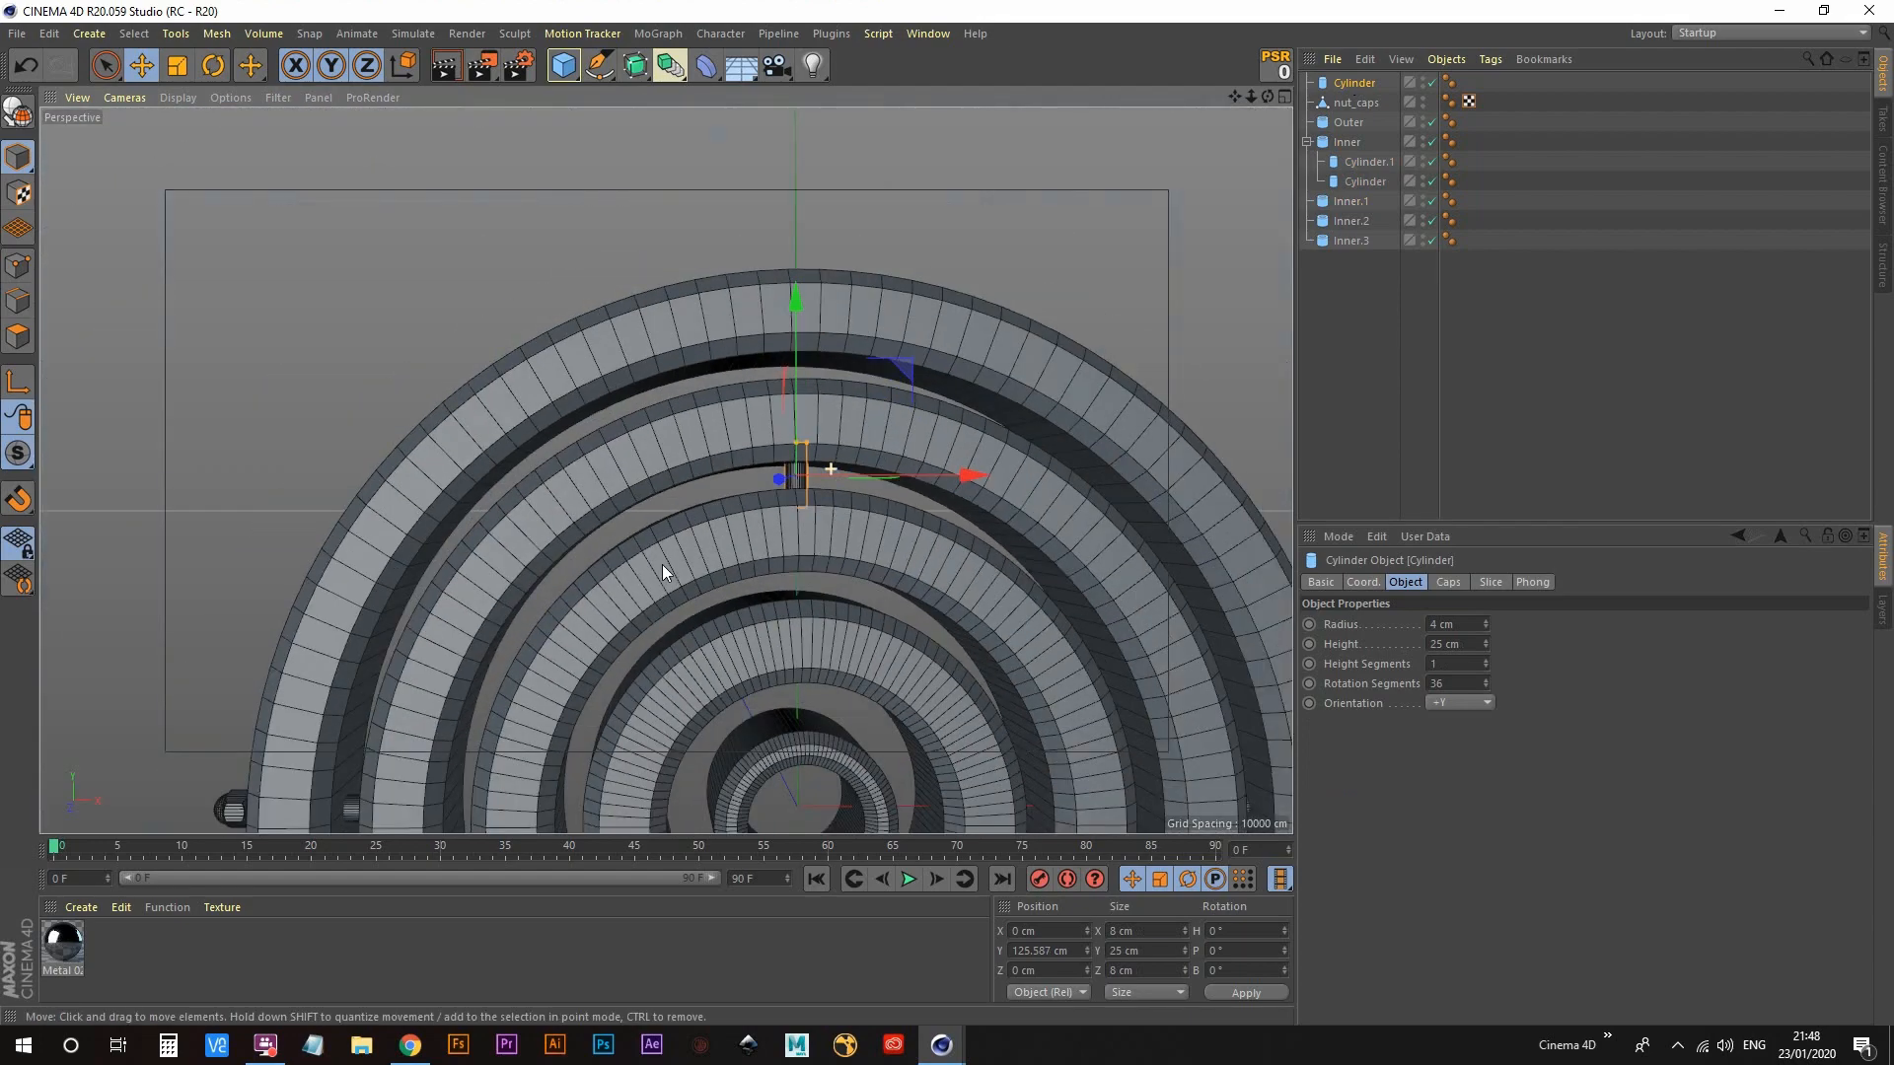
Step: Duplicate the vertical connecting cylinder to the opposite side of the rings, placing the copy at about -126.2 cm on Y
alt+middle_drag(772, 474, 684, 315)
alt+right_drag(680, 360, 659, 411)
alt+middle_drag(659, 411, 625, 382)
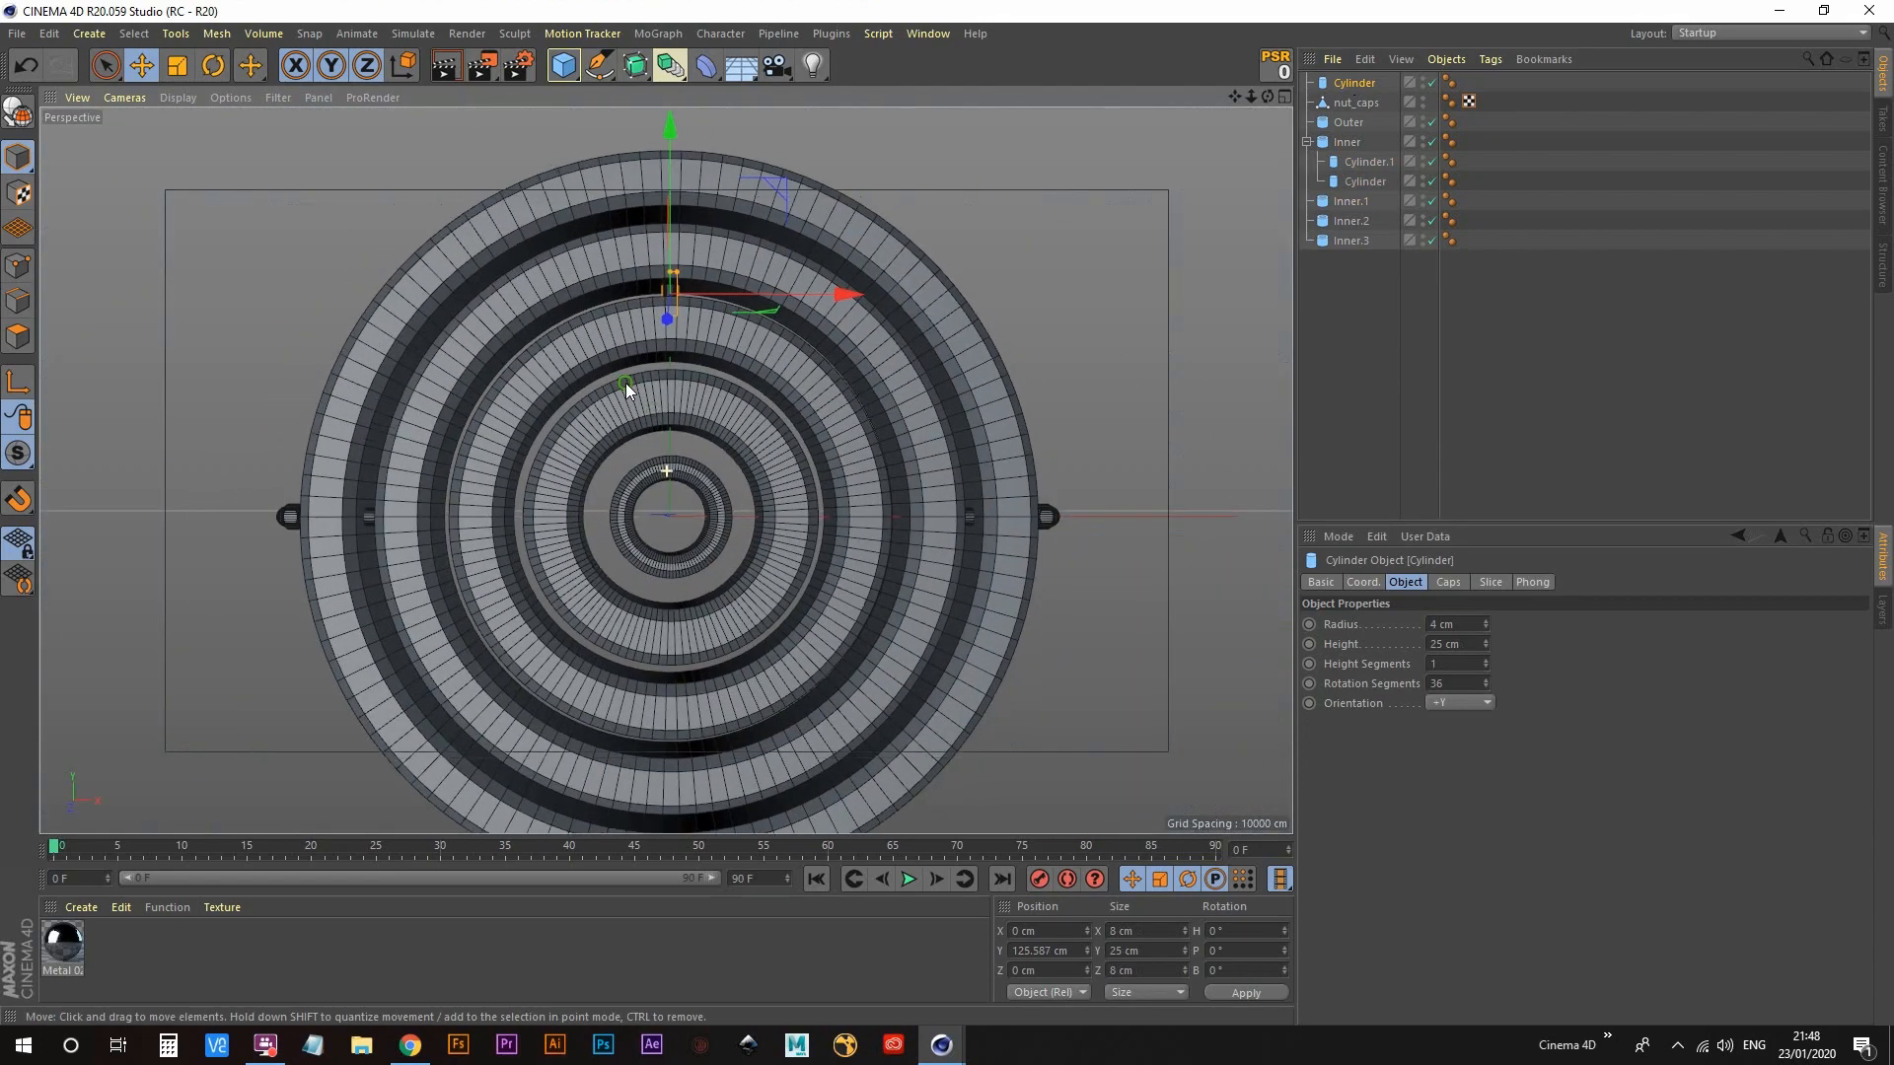
alt+drag(625, 383, 614, 416)
alt+middle_drag(629, 443, 637, 416)
alt+right_drag(638, 416, 611, 453)
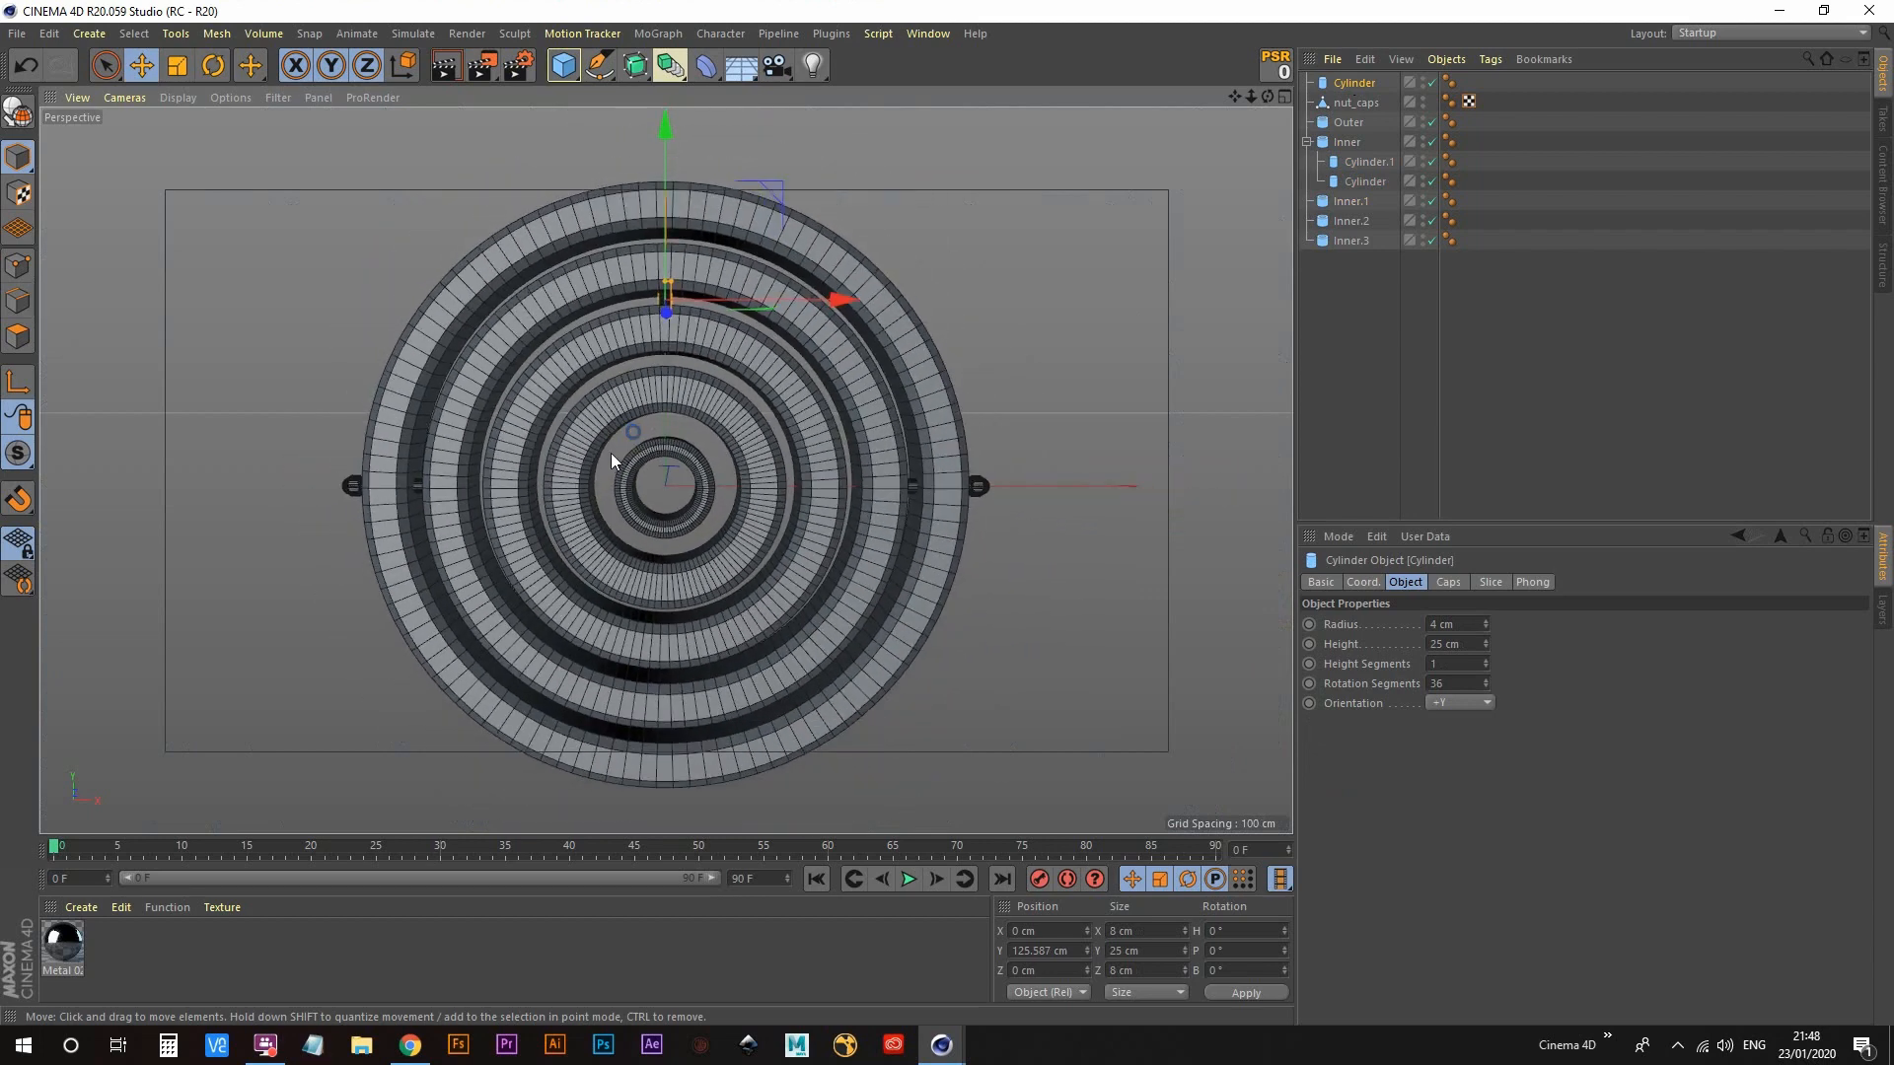
mouse_move(612, 452)
alt+middle_down()
mouse_move(612, 429)
mouse_move(612, 446)
alt+middle_up()
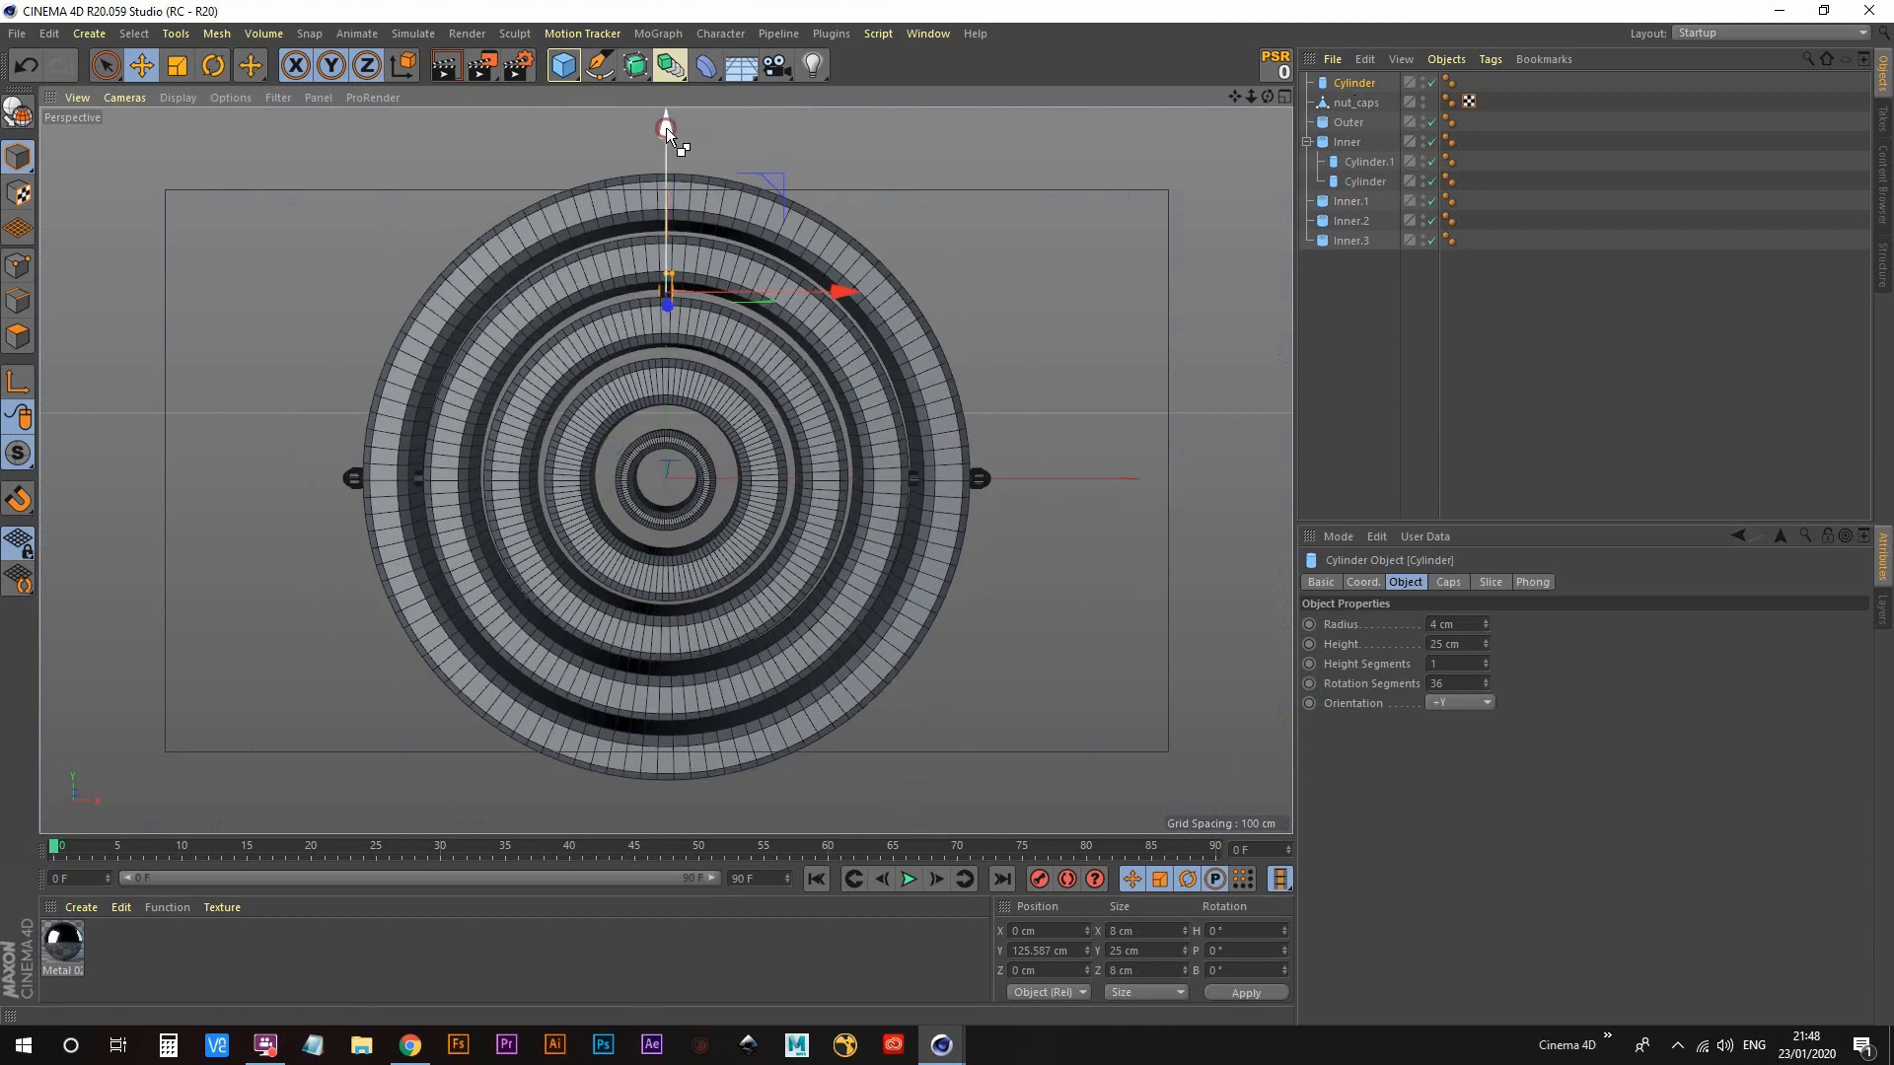
drag(666, 128, 675, 506)
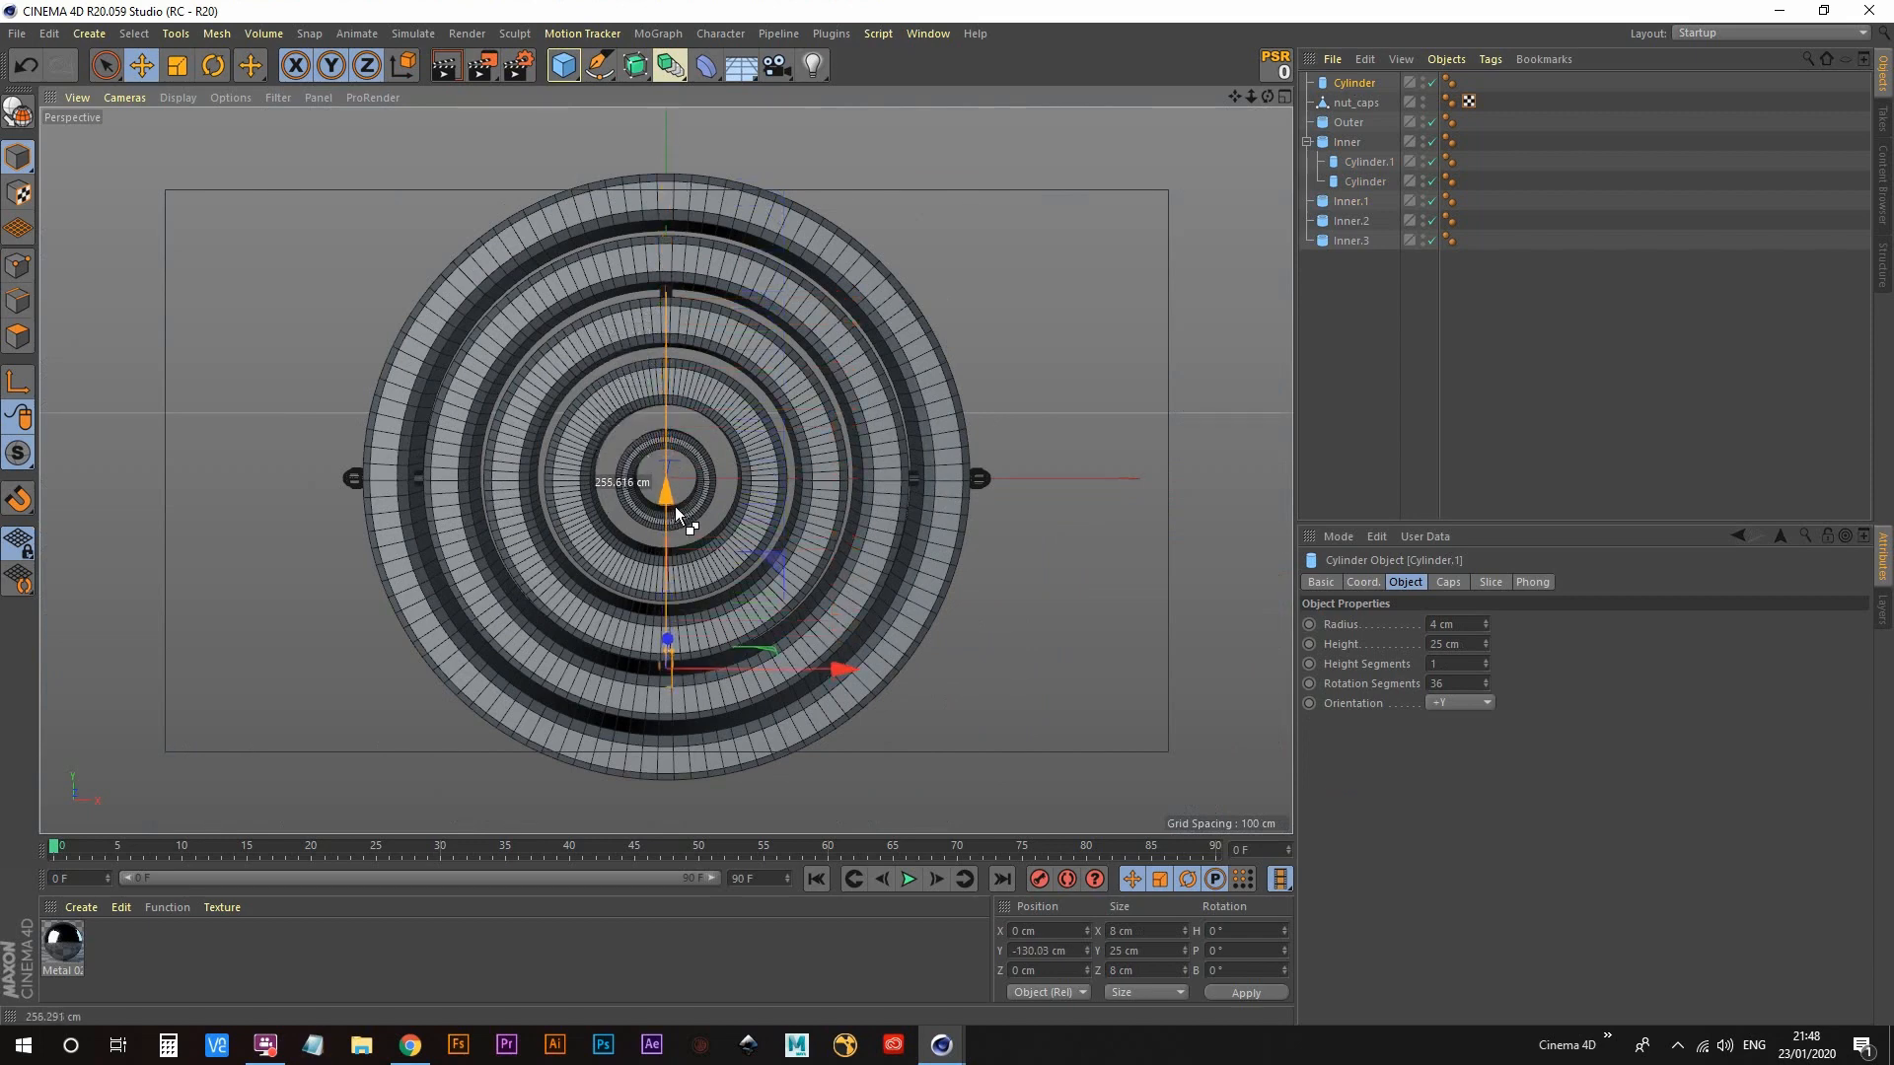
key(s)
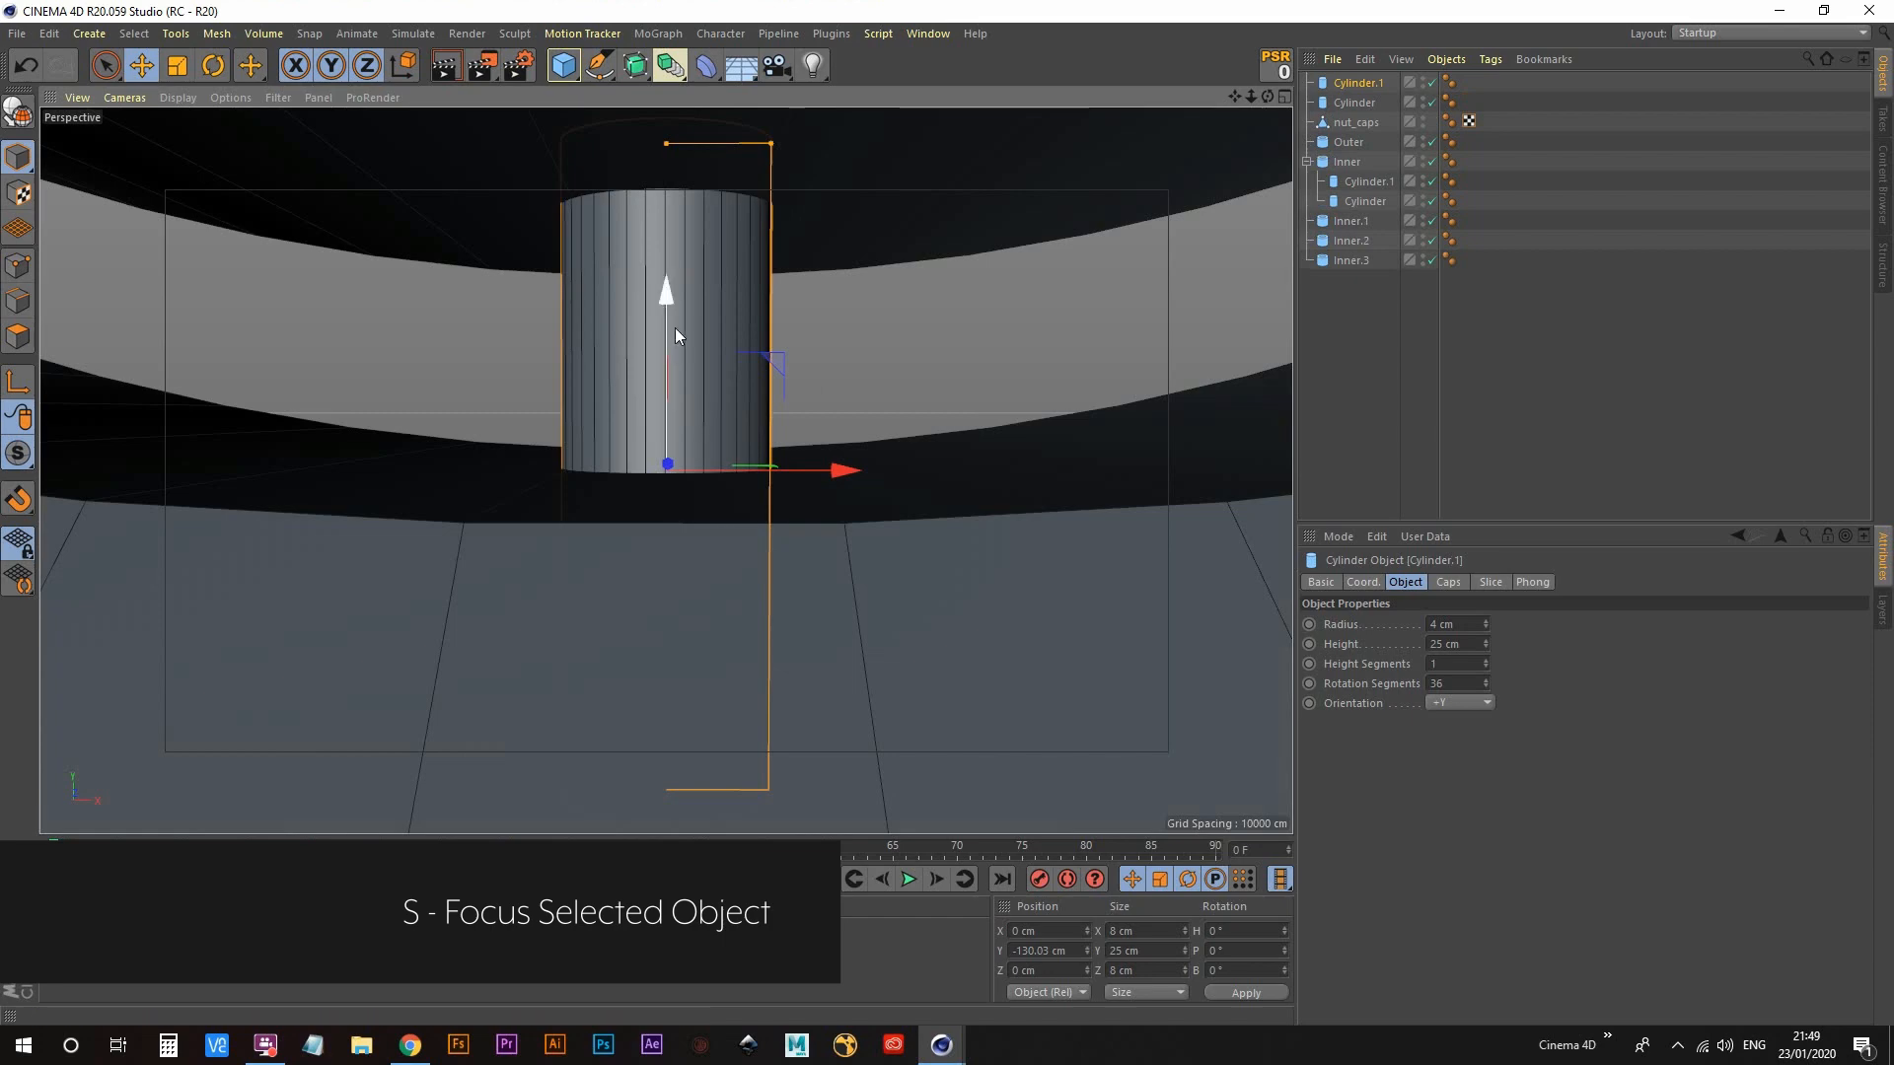
drag(666, 294, 655, 208)
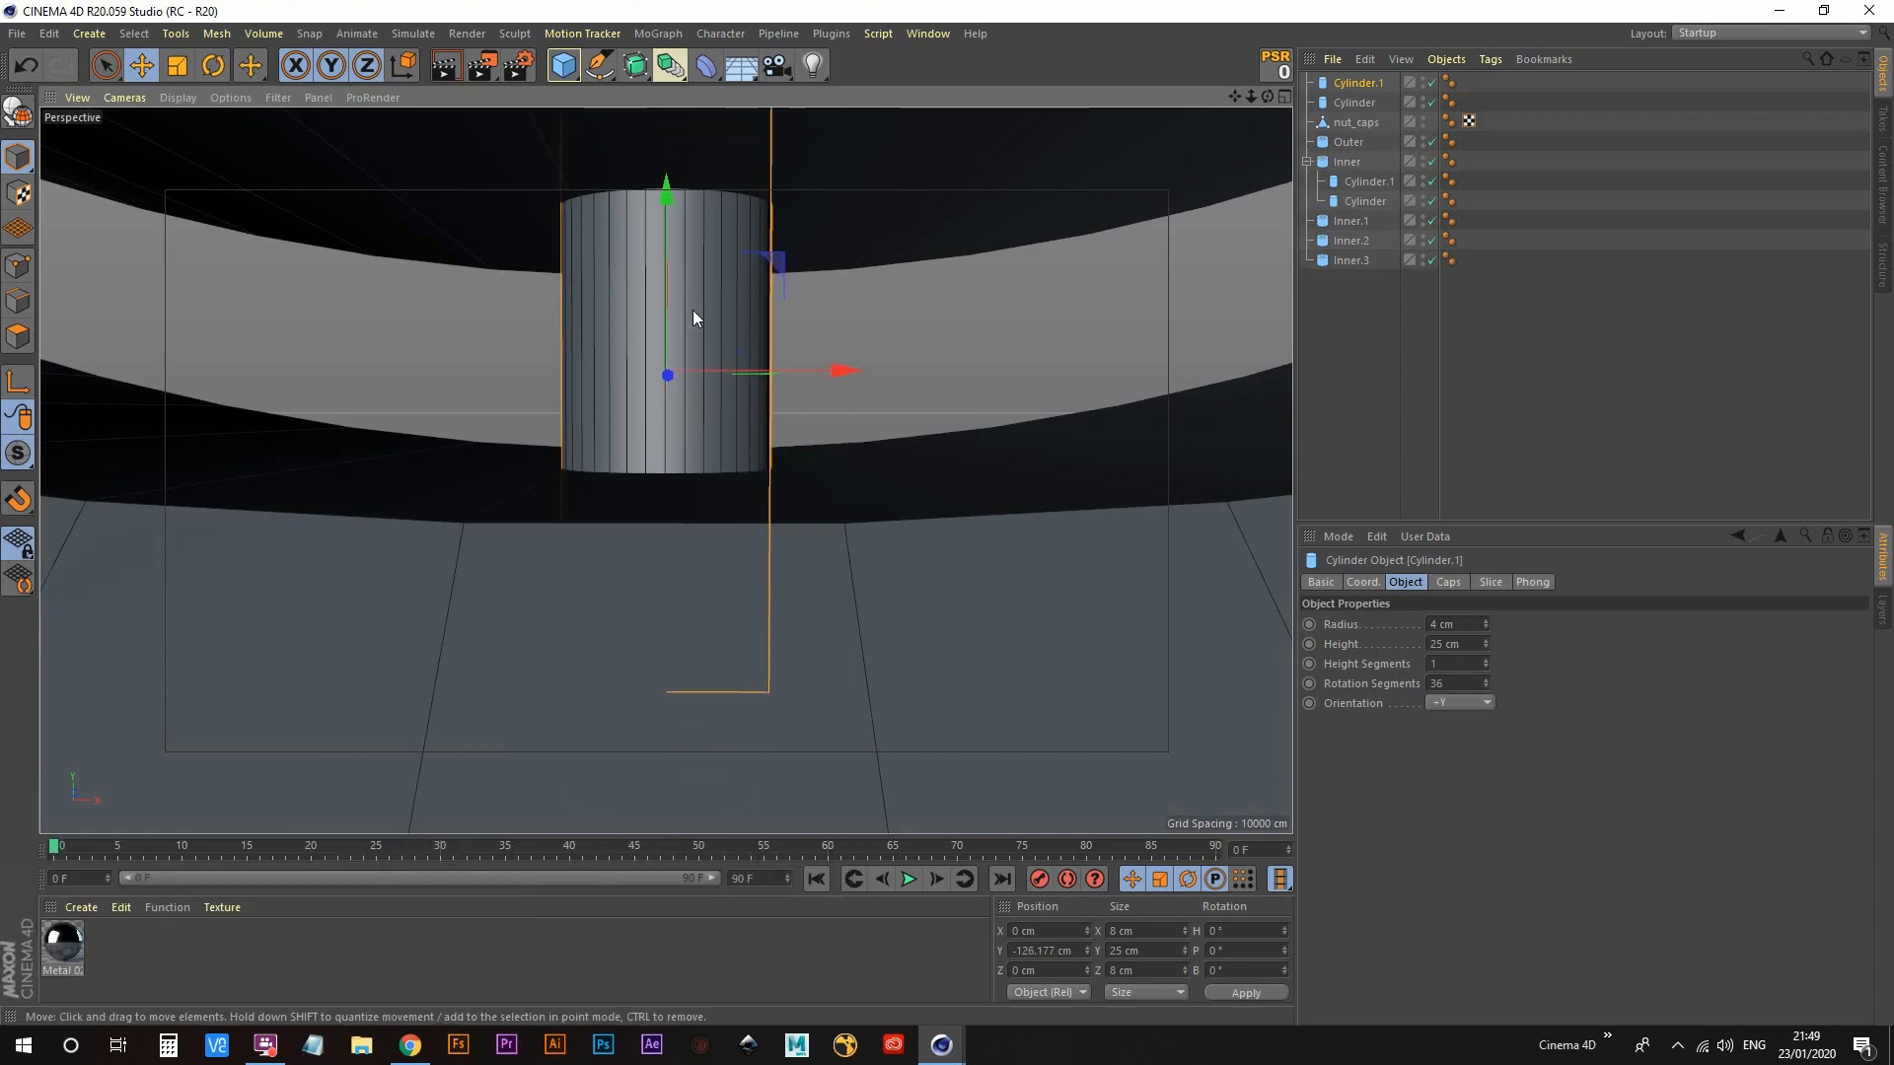
Step: Parent the two vertical connecting cylinders under the Inner.1 ring
scroll(692, 310, down, 6)
scroll(667, 454, down, 8)
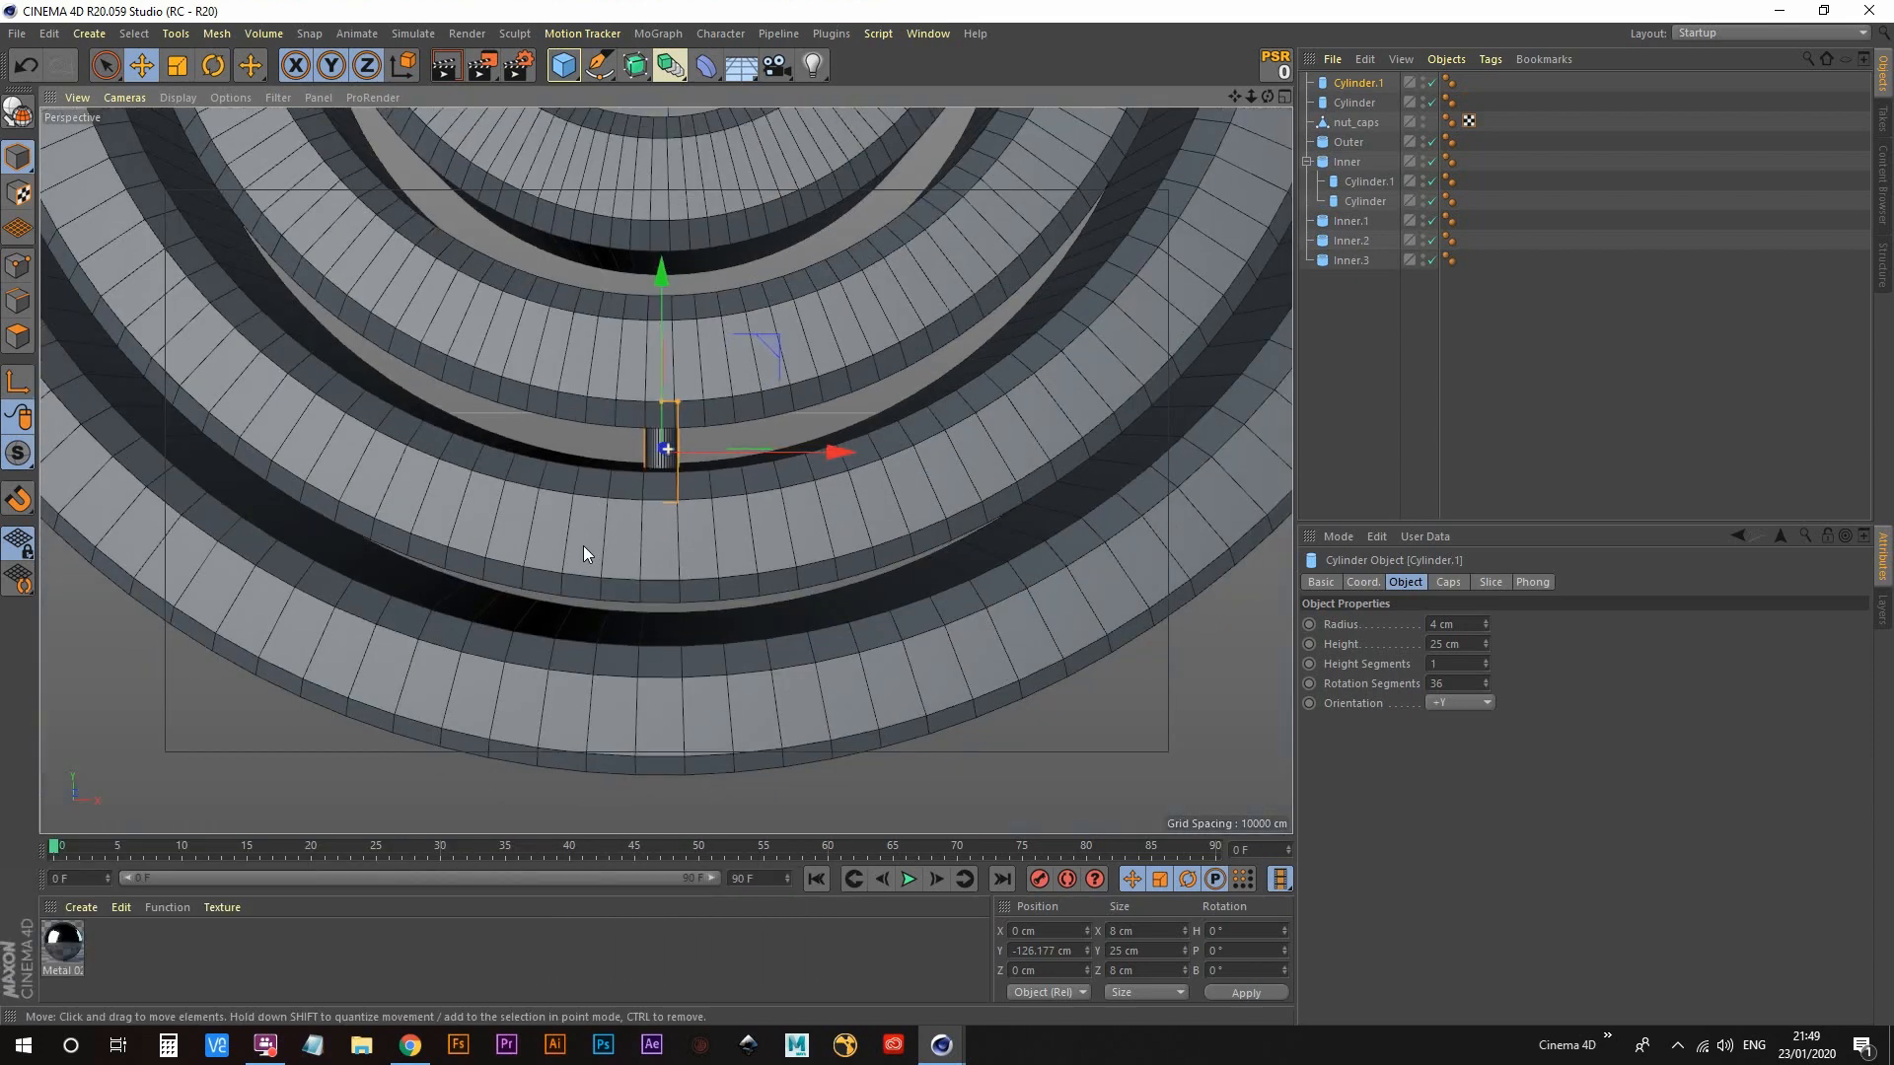
alt+middle_drag(760, 369, 720, 505)
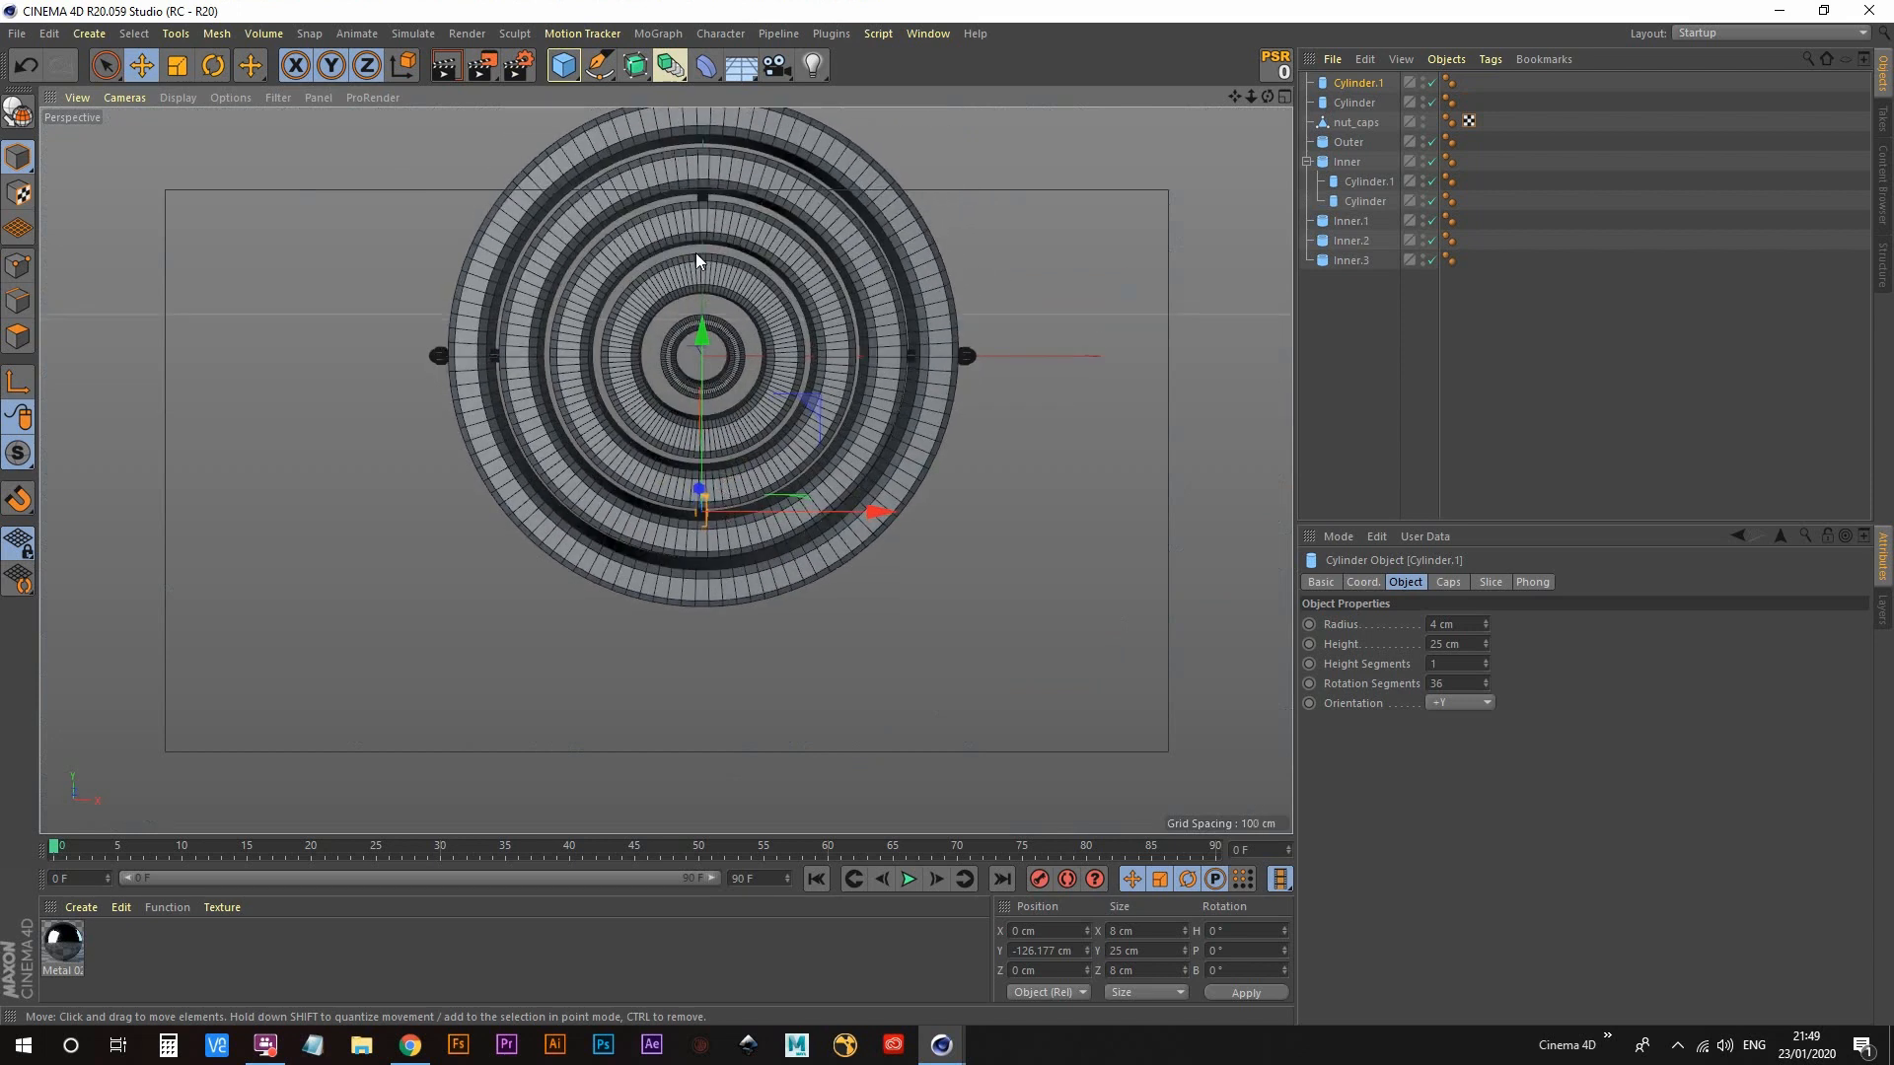
click(488, 352)
click(909, 359)
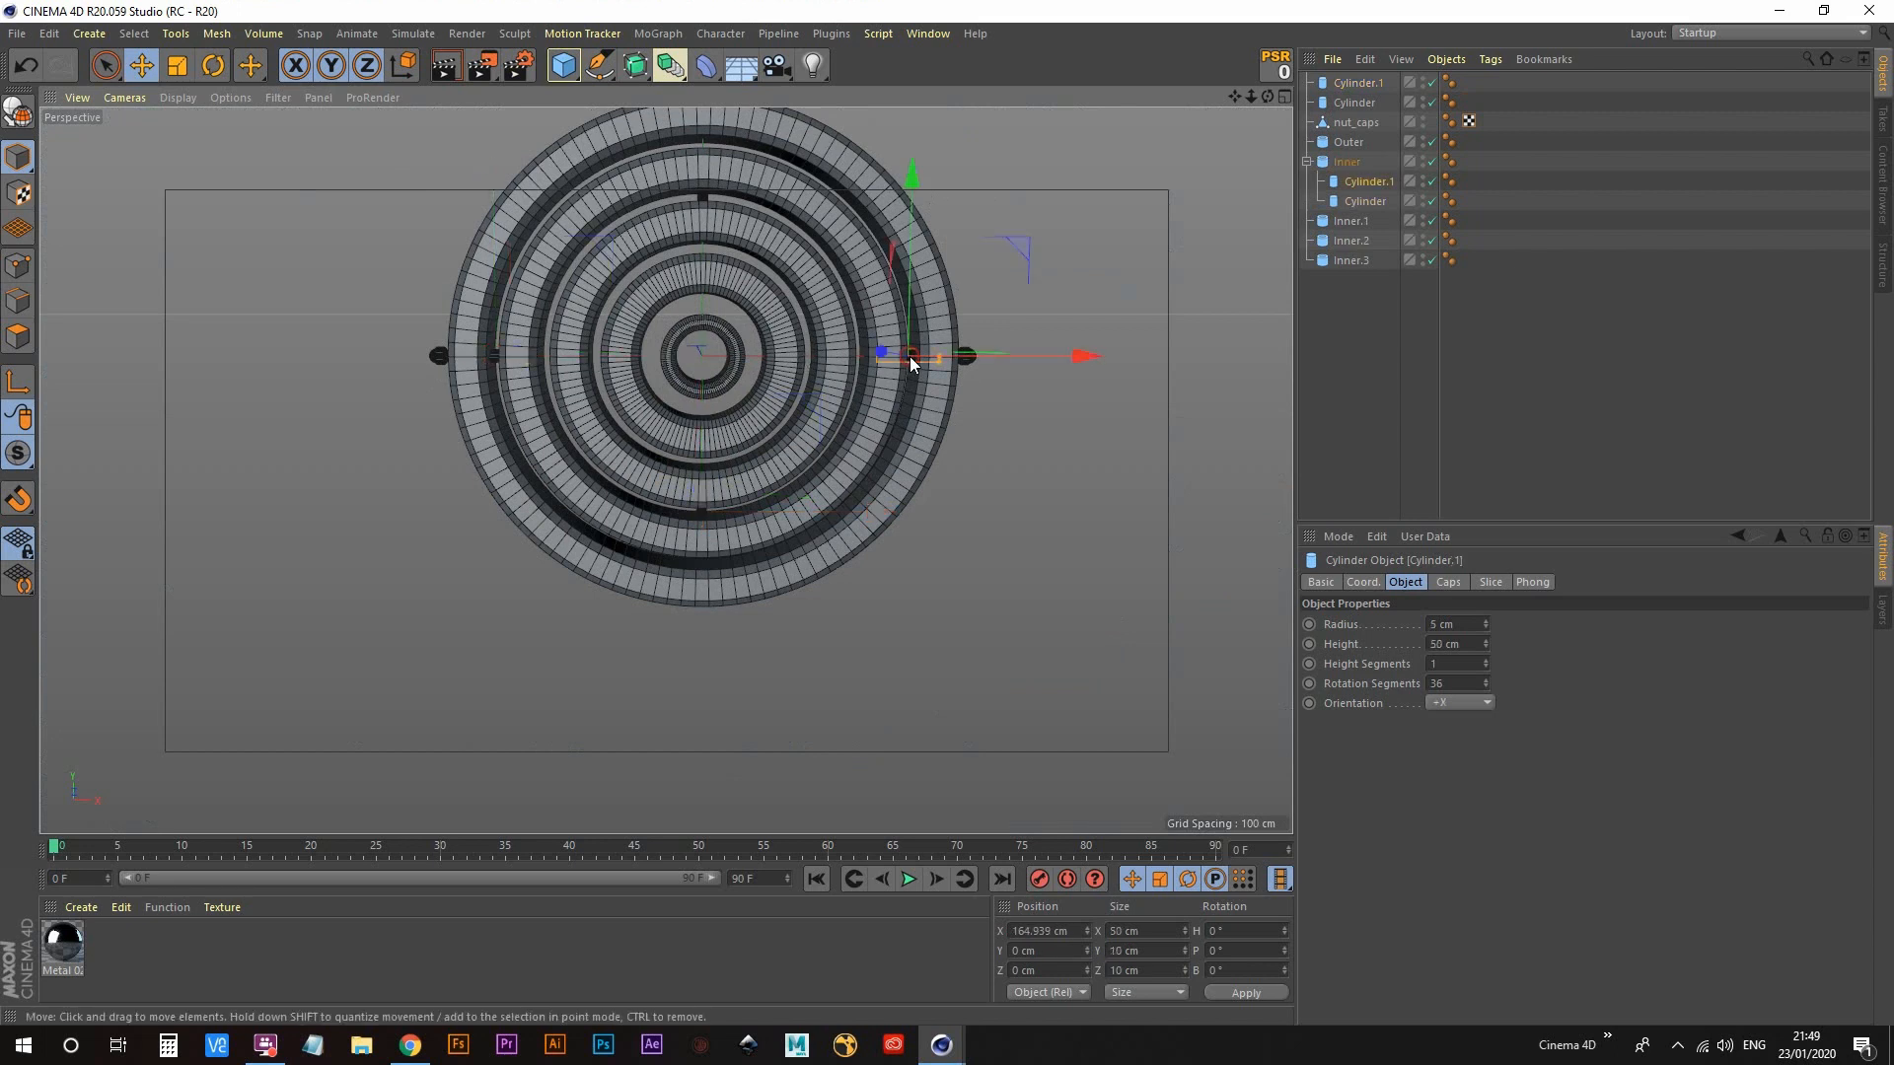
click(1355, 297)
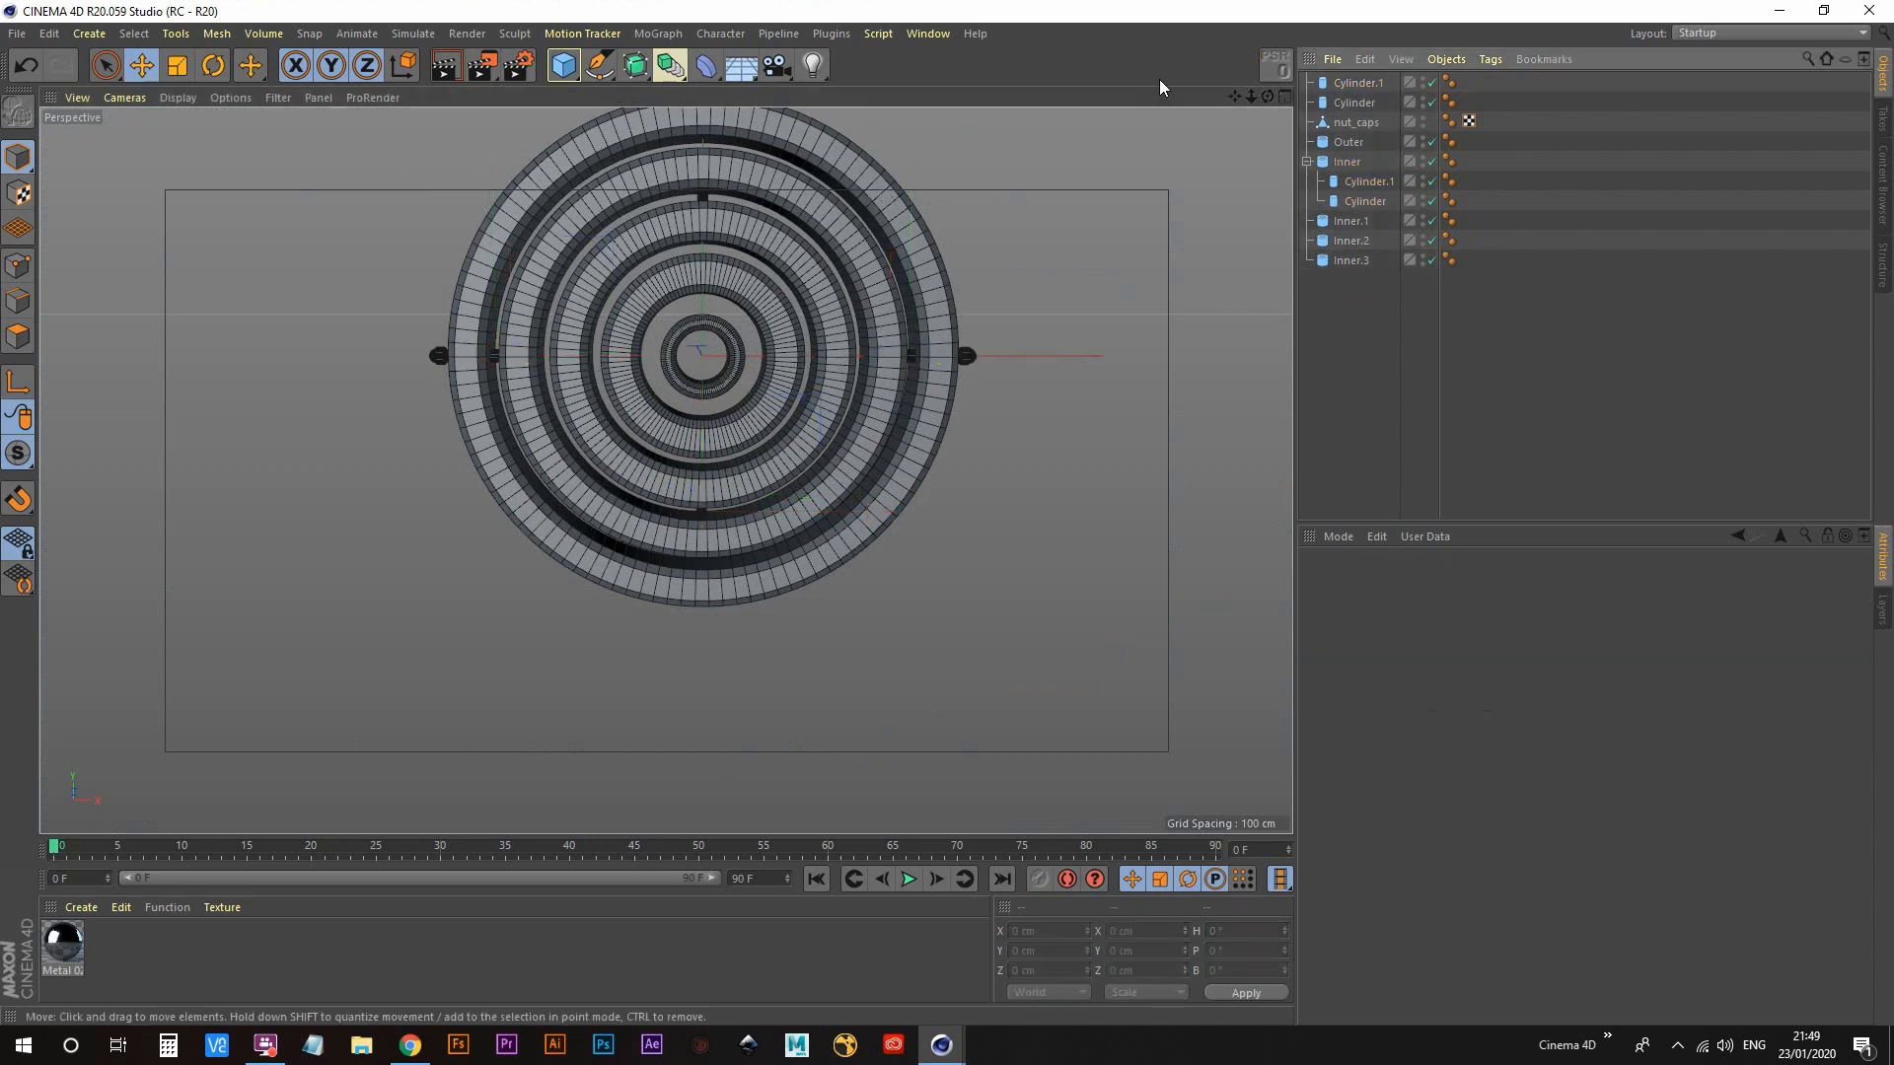
click(1353, 84)
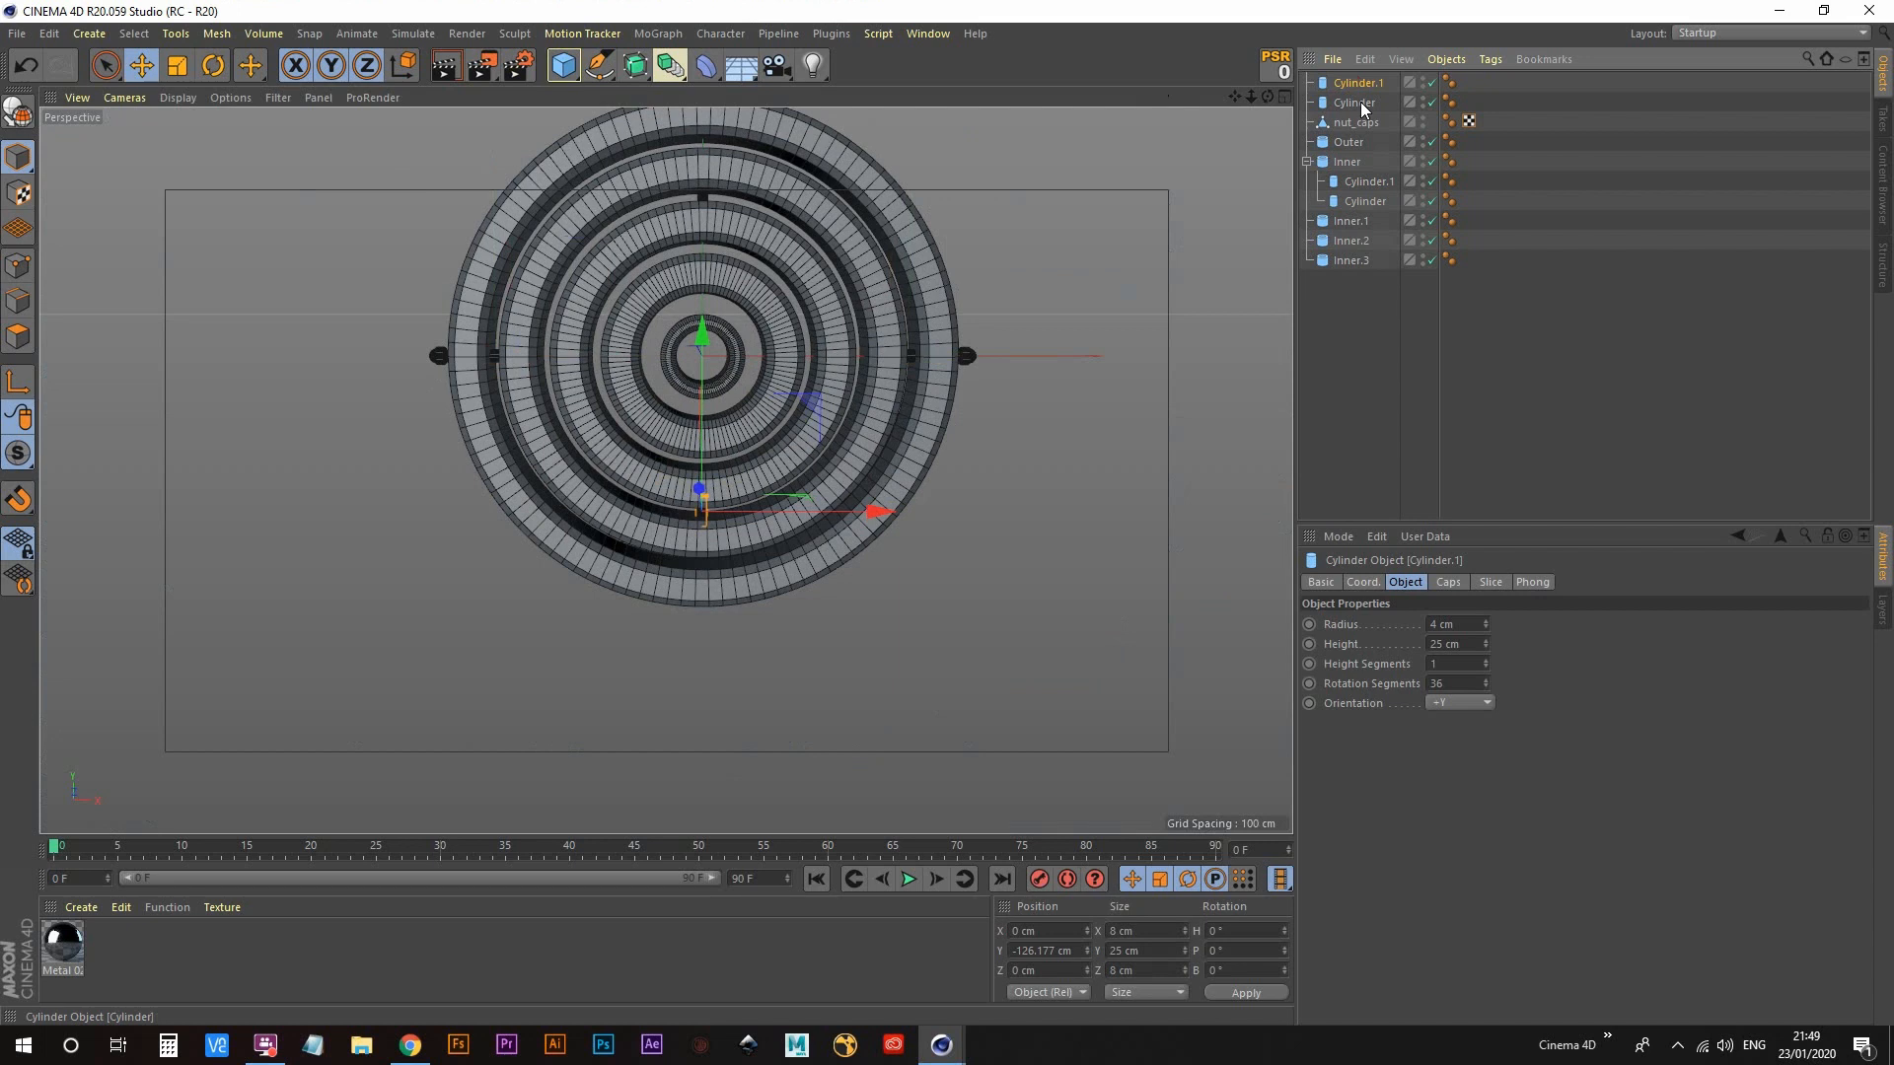
ctrl+click(1354, 103)
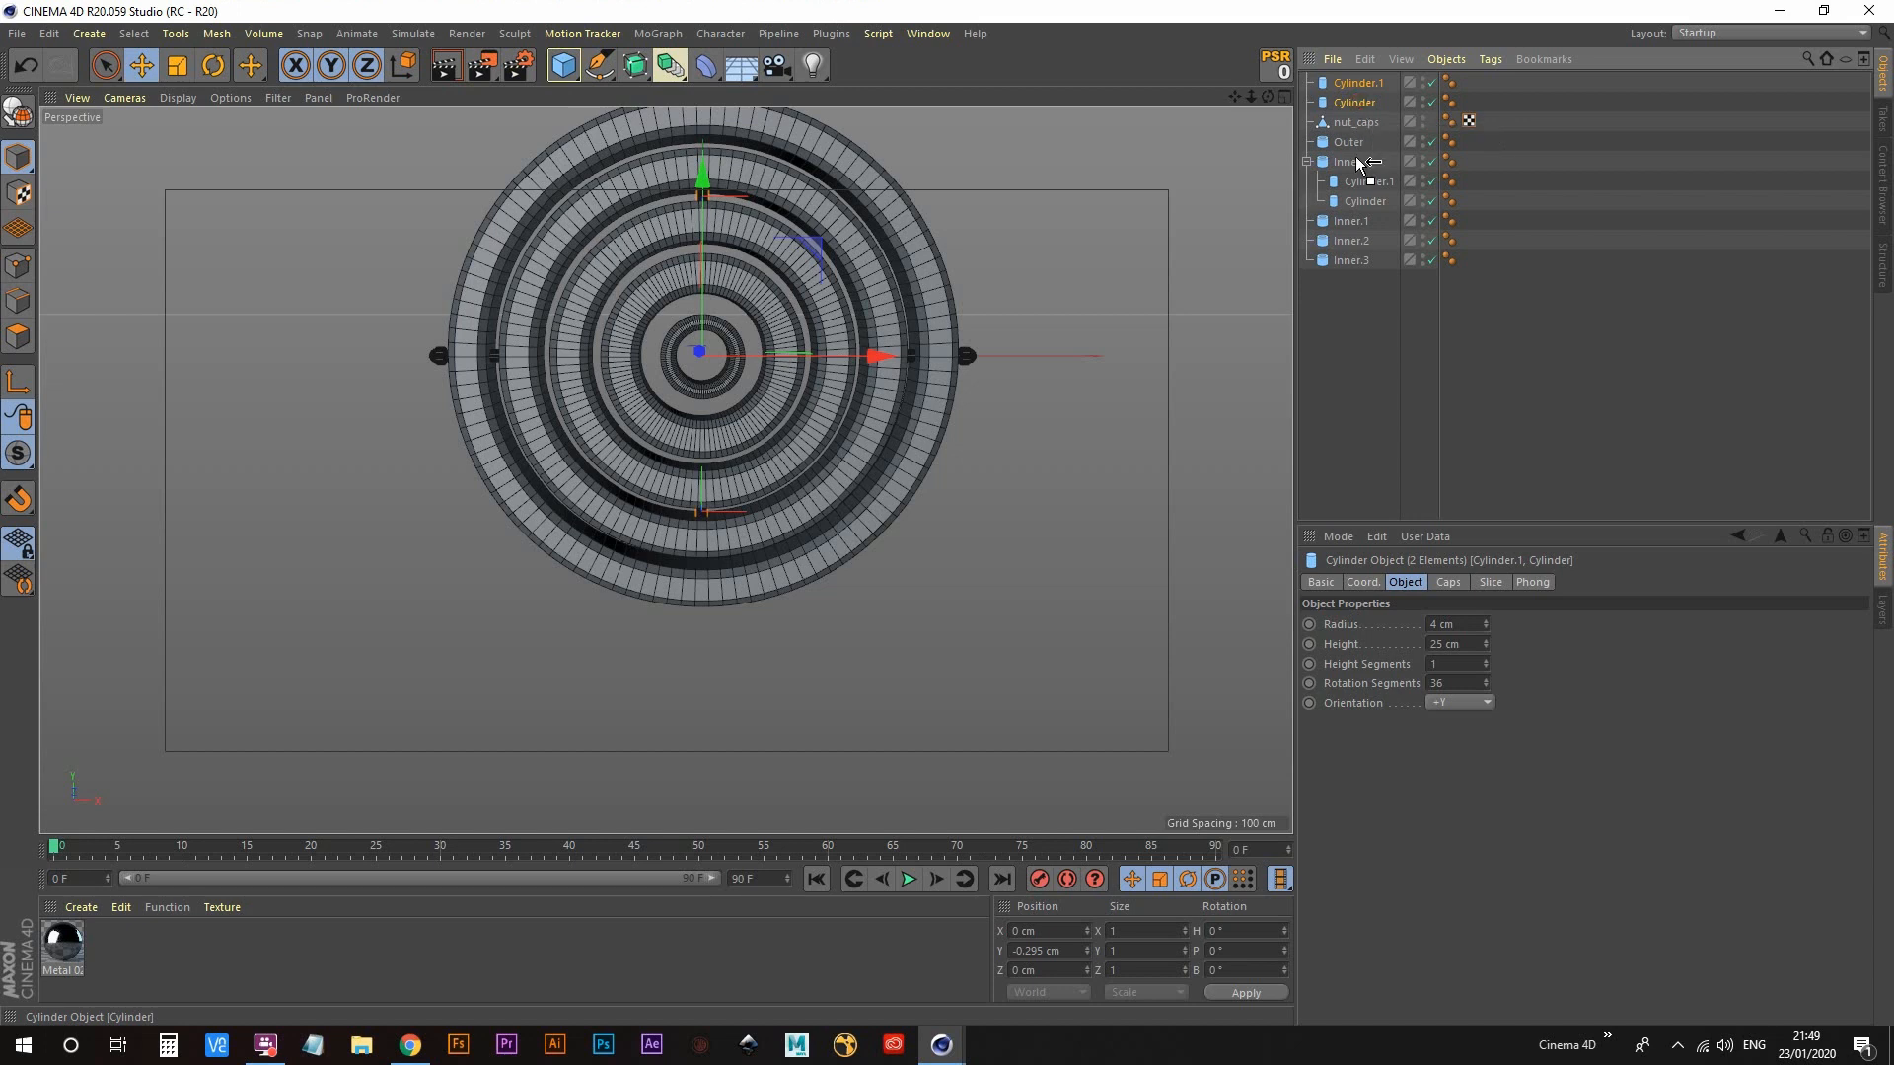
drag(1358, 163, 1355, 223)
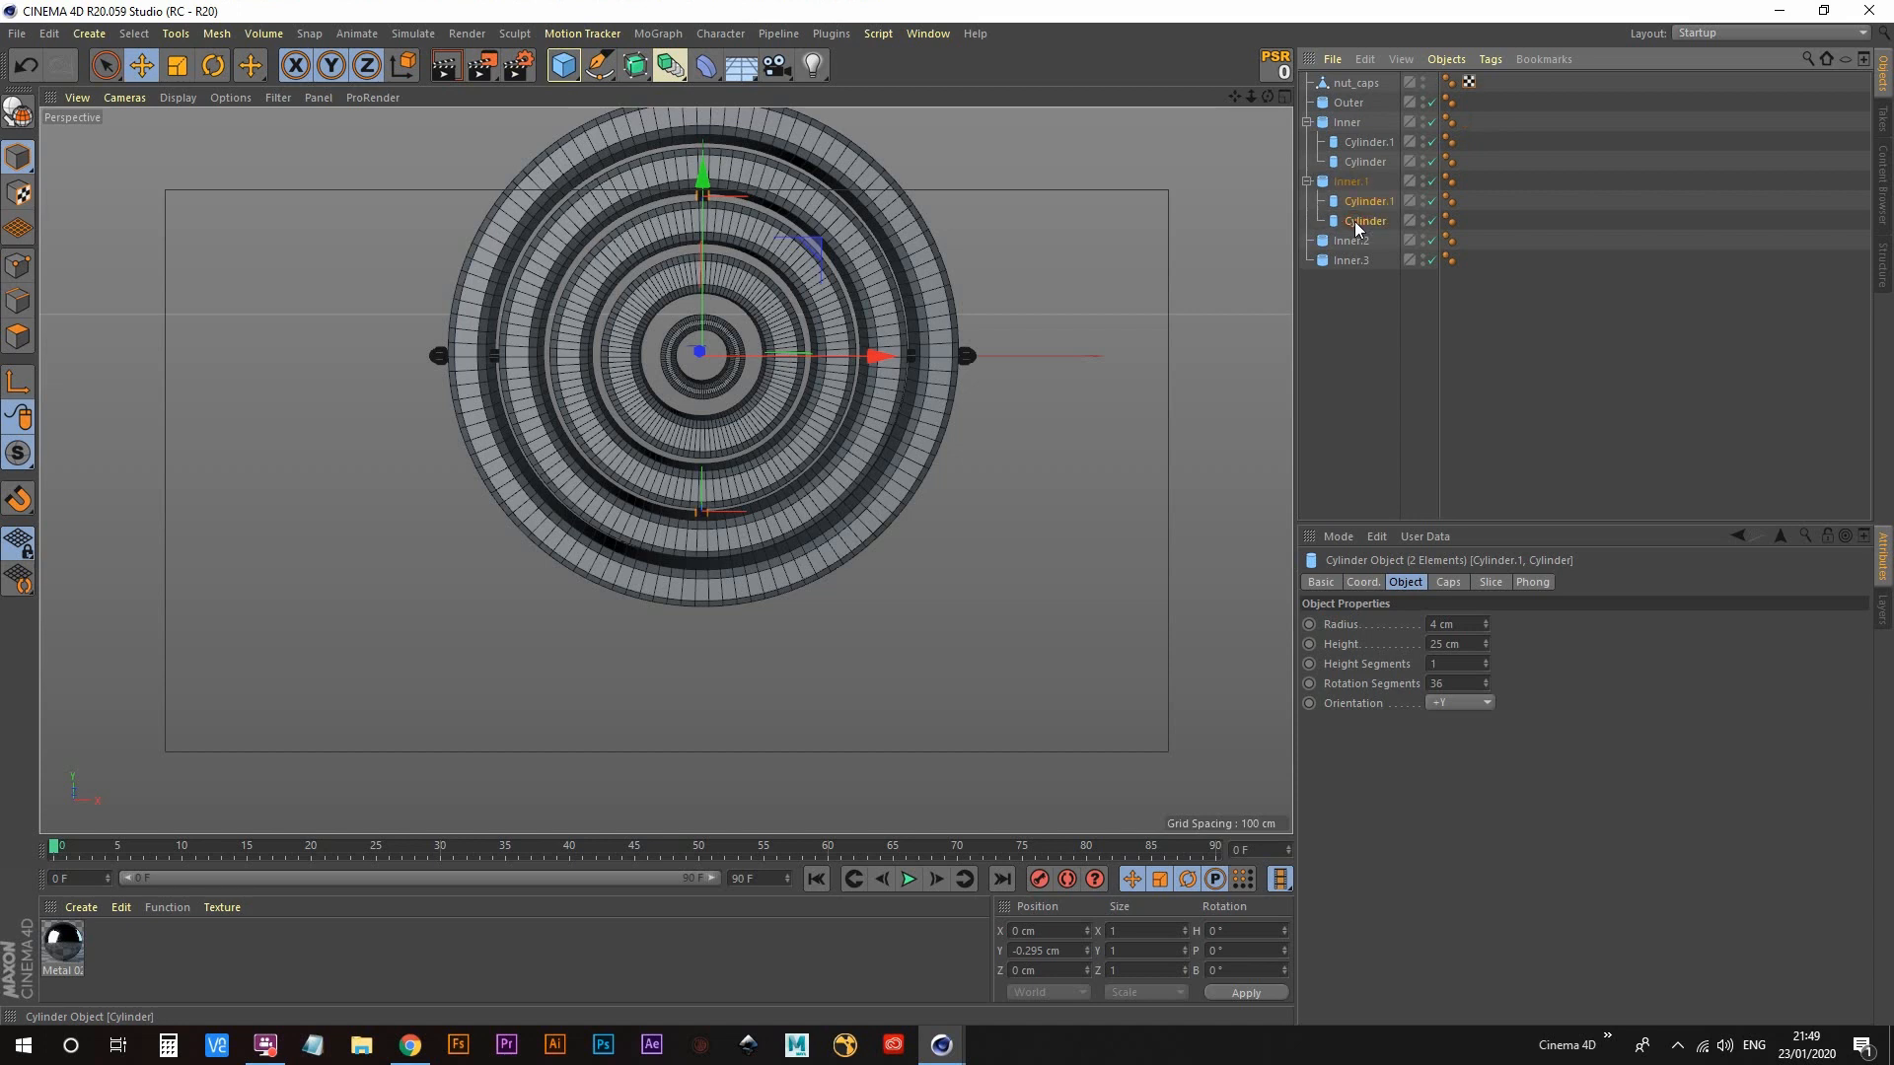
Step: Copy the Inner ring's two connecting cylinders into the Inner.2 ring as its children
click(1365, 162)
ctrl+click(1366, 145)
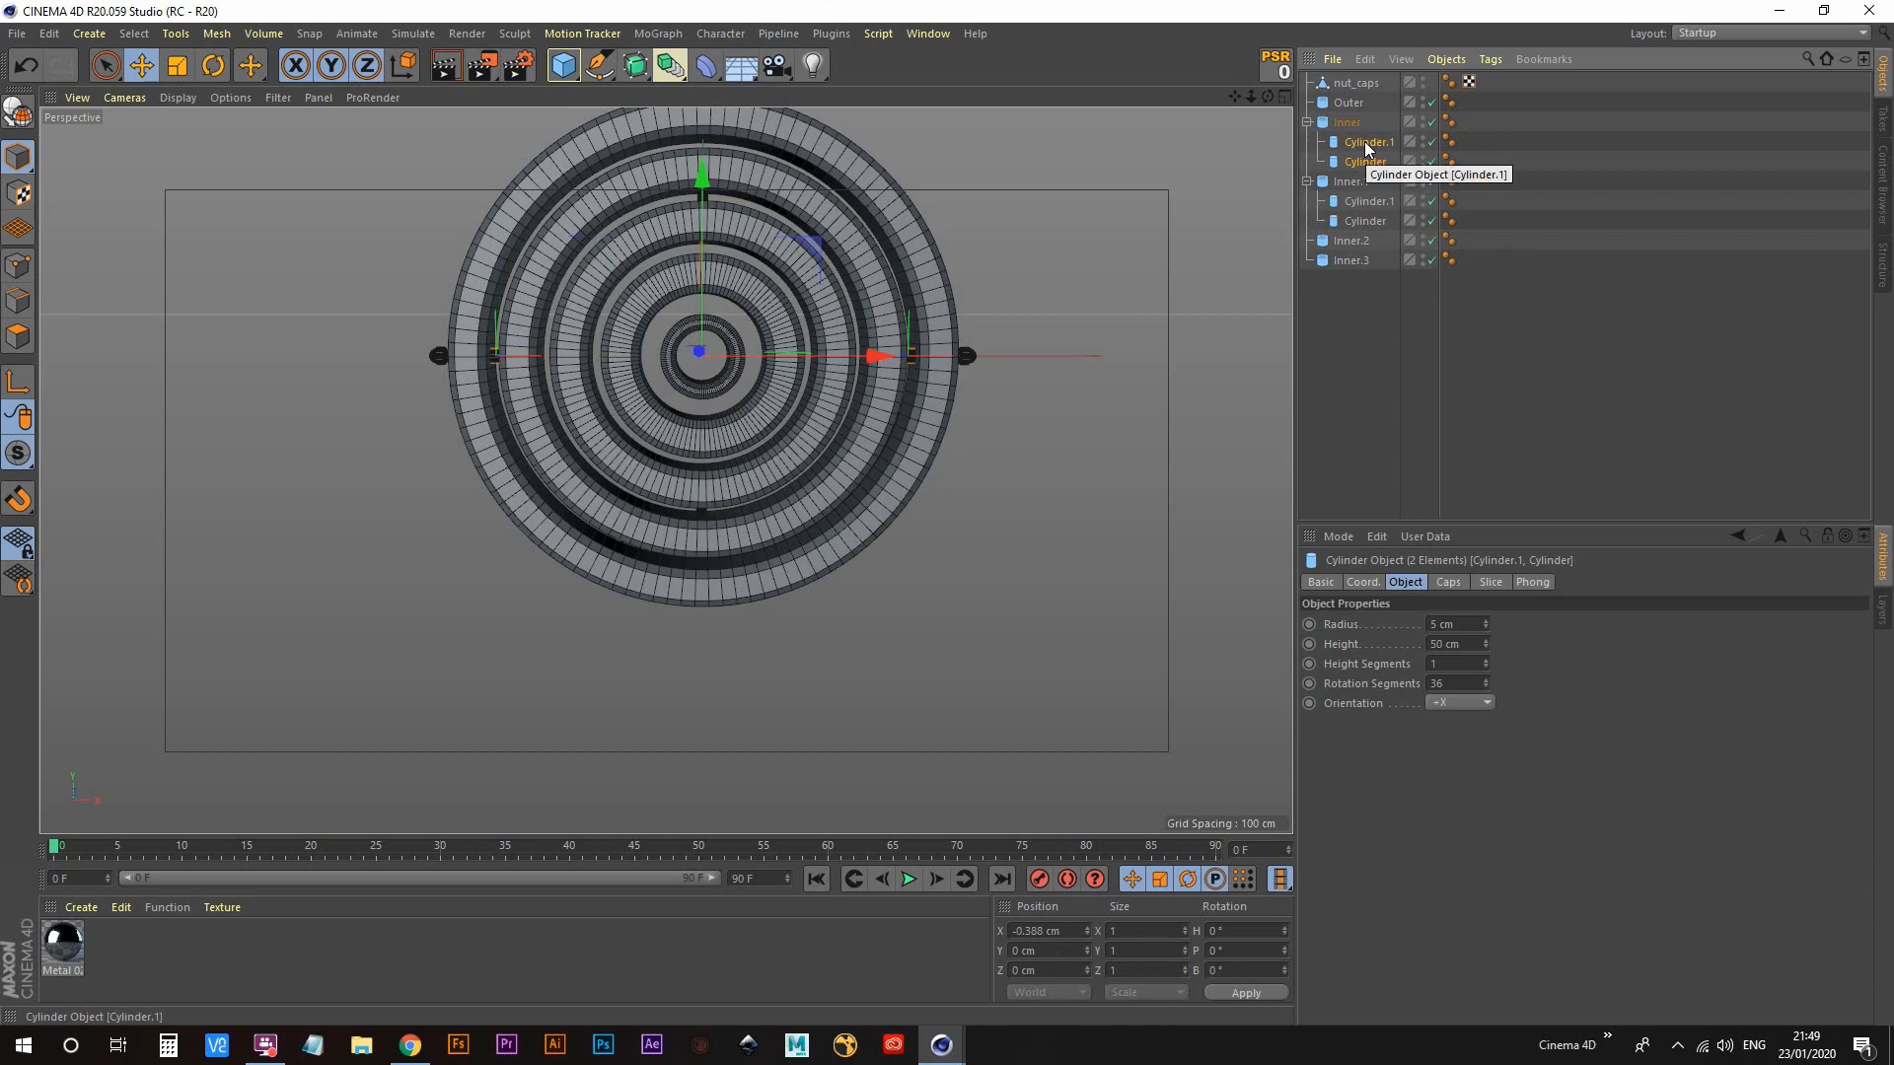
drag(1366, 148, 1356, 240)
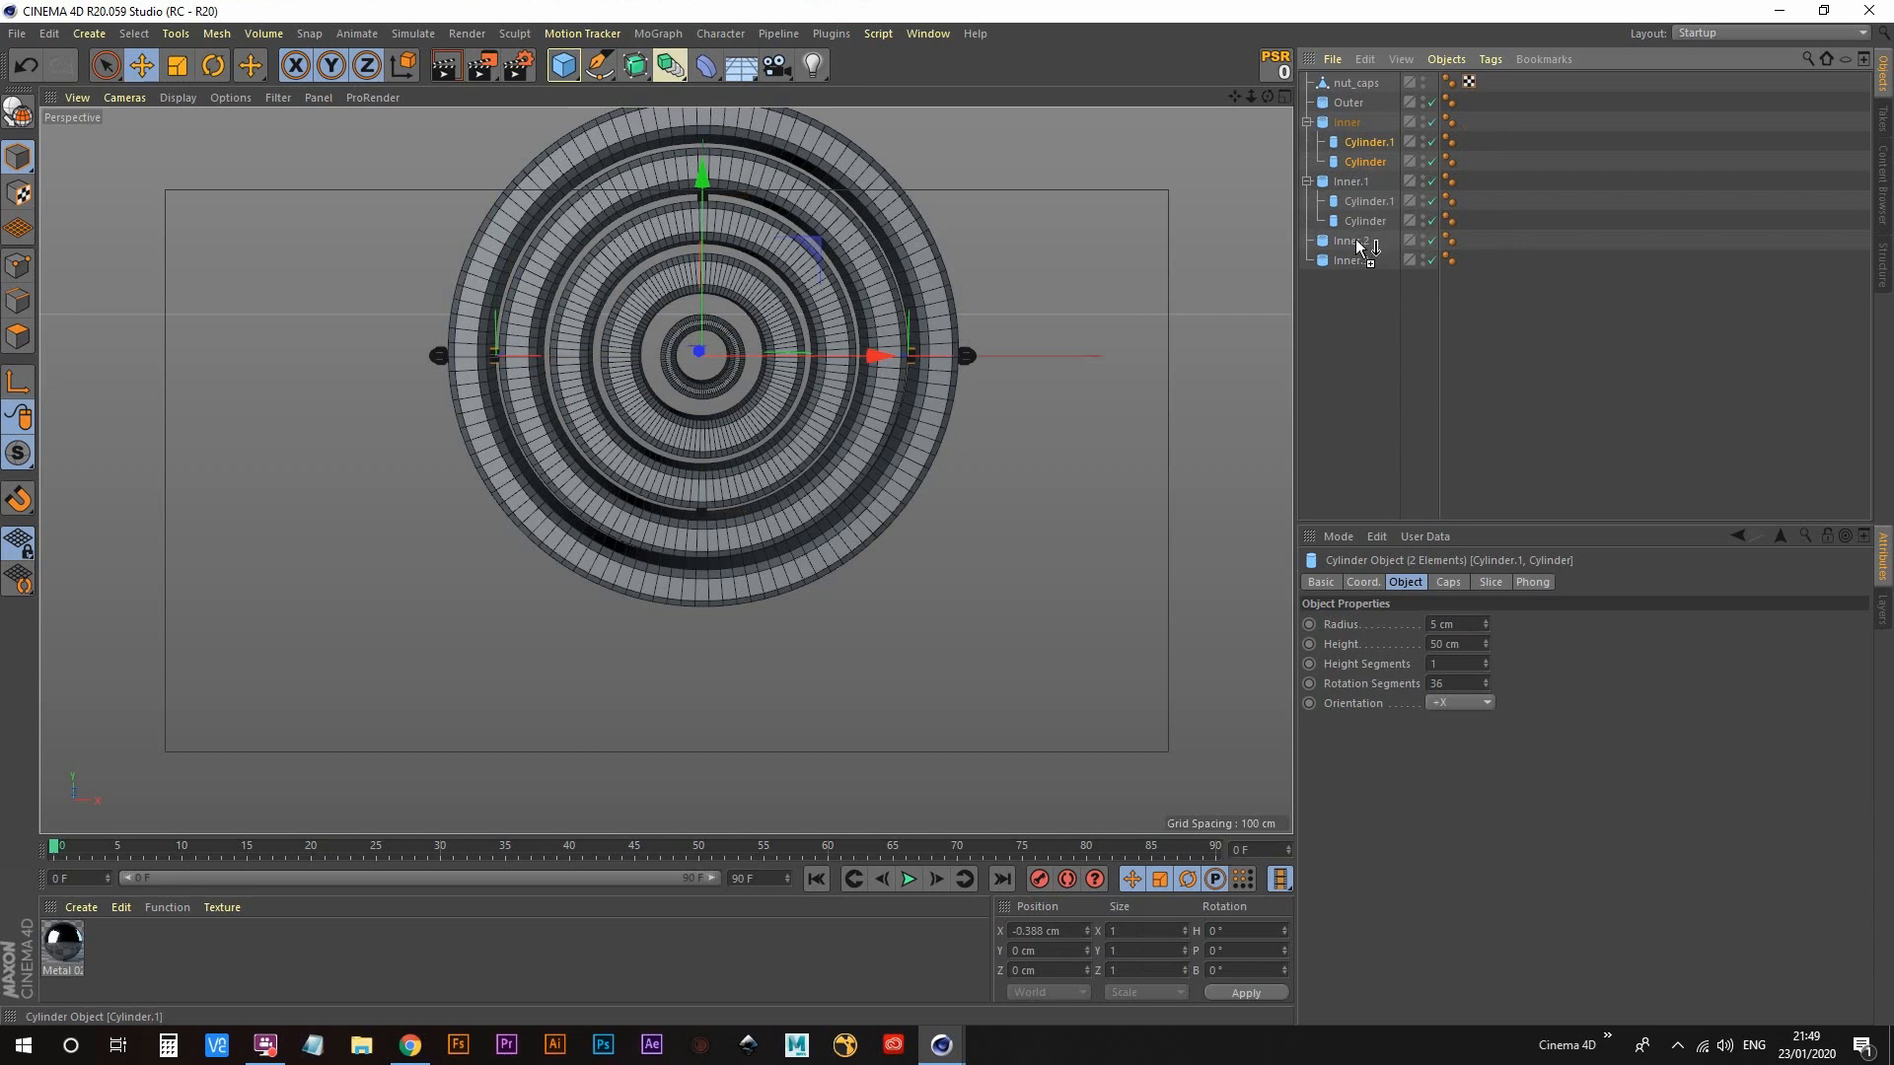
ctrl+drag(1357, 243, 1356, 247)
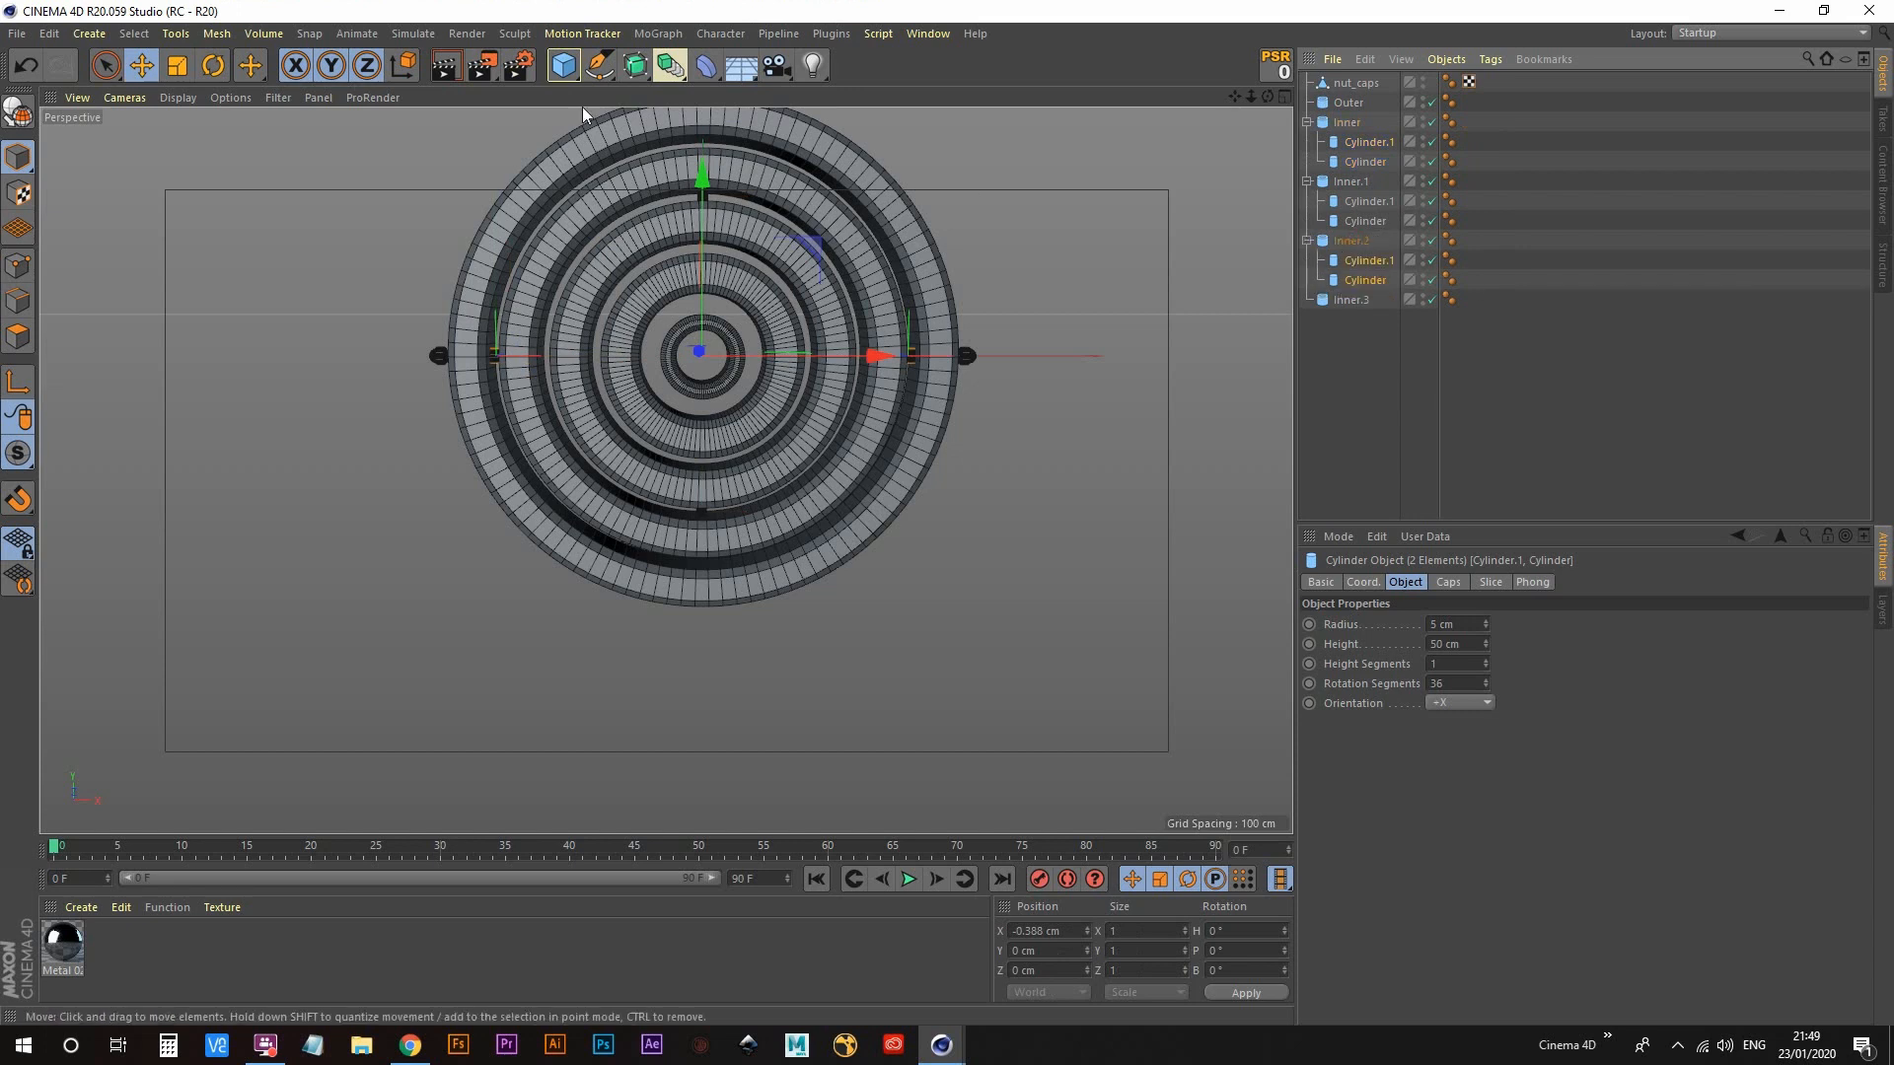
Step: Scale the copied cylinder pair inward along X so both cylinders bridge the gap between the Inner.1 and Inner.2 rings
click(176, 67)
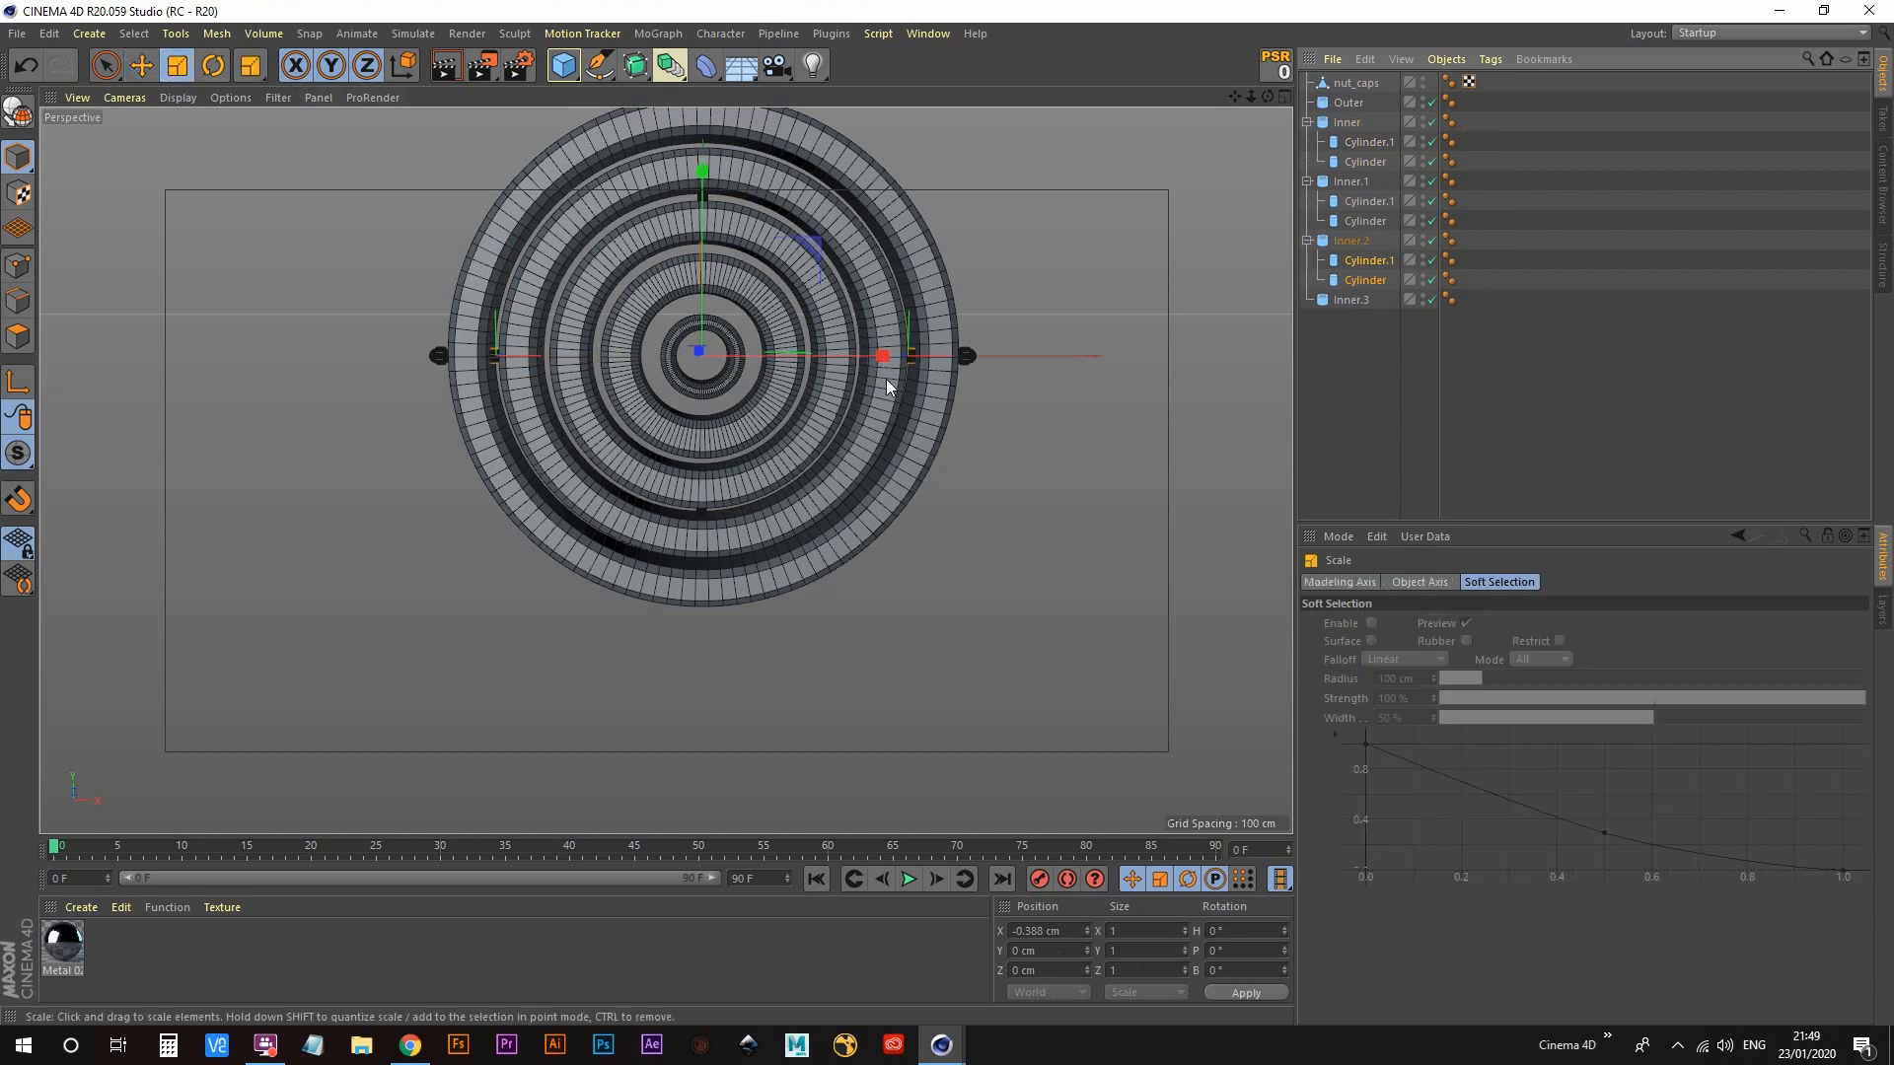
drag(878, 357, 795, 361)
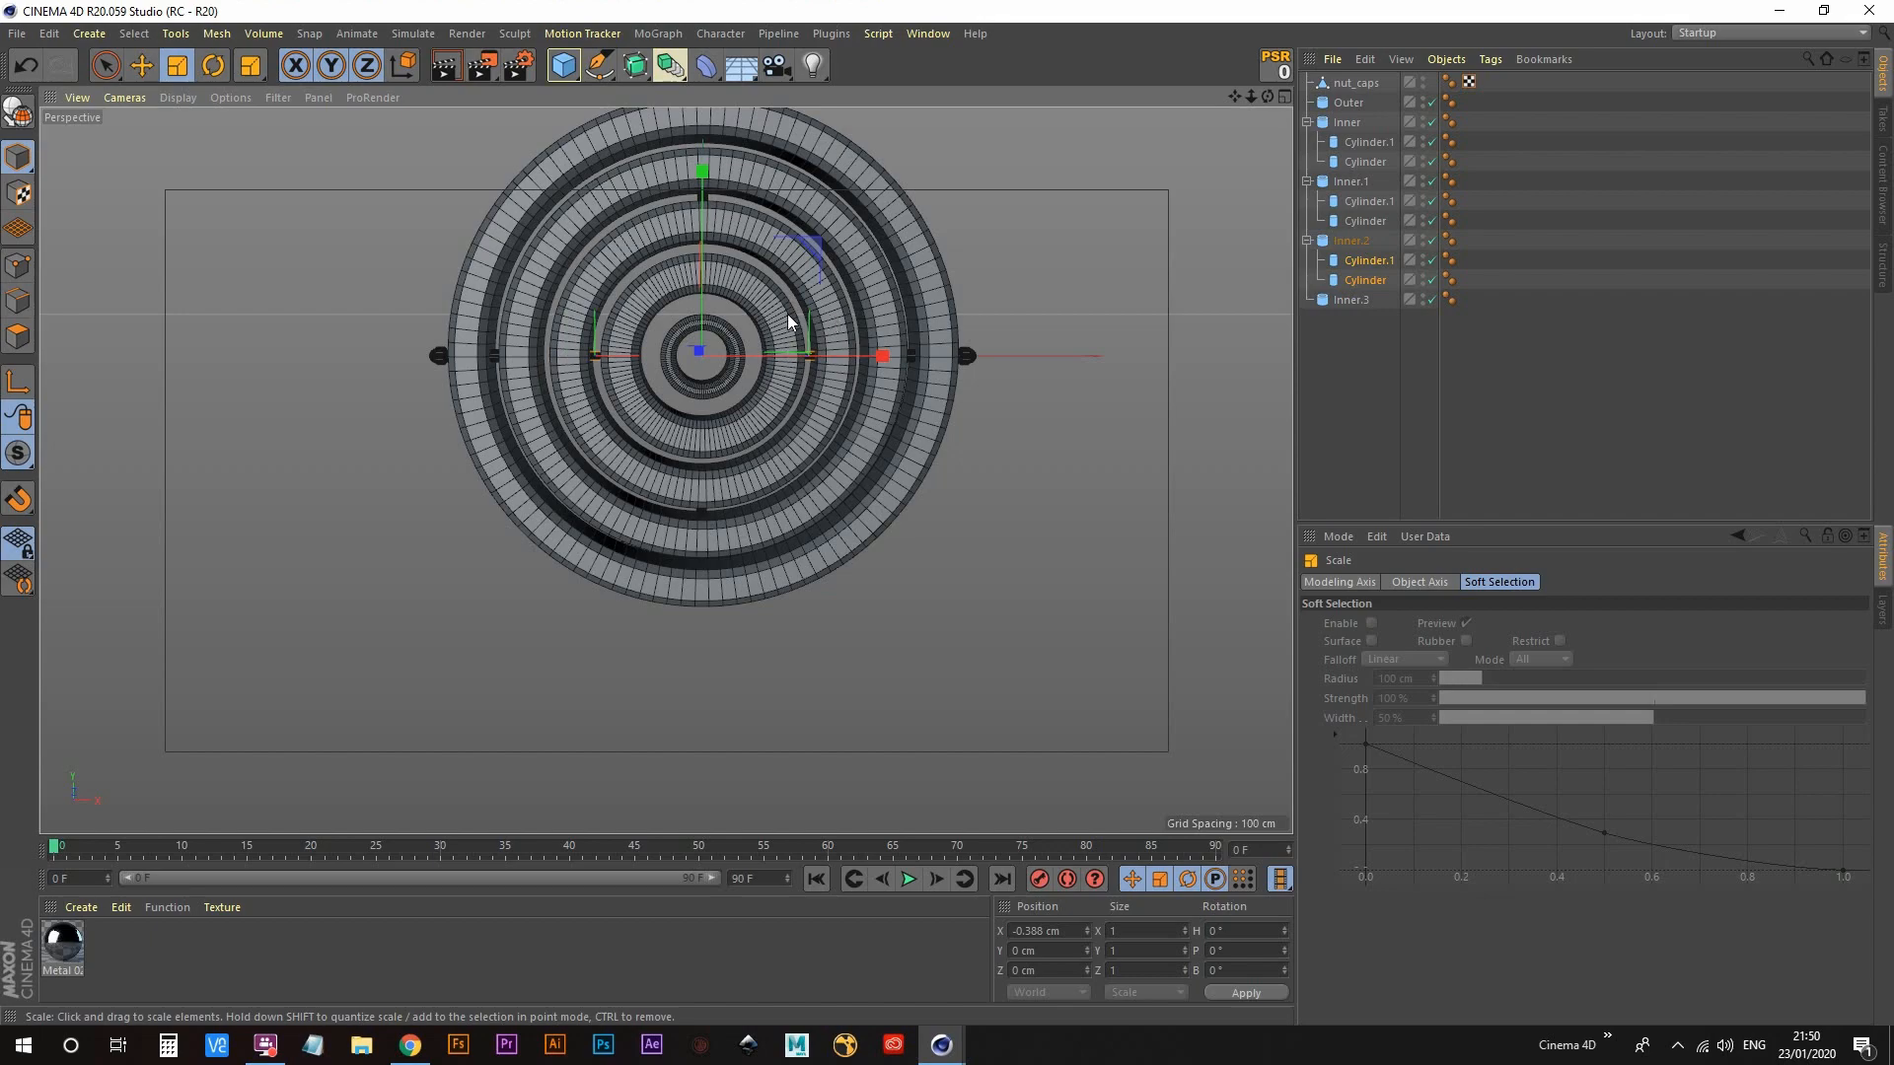
scroll(832, 351, up, 6)
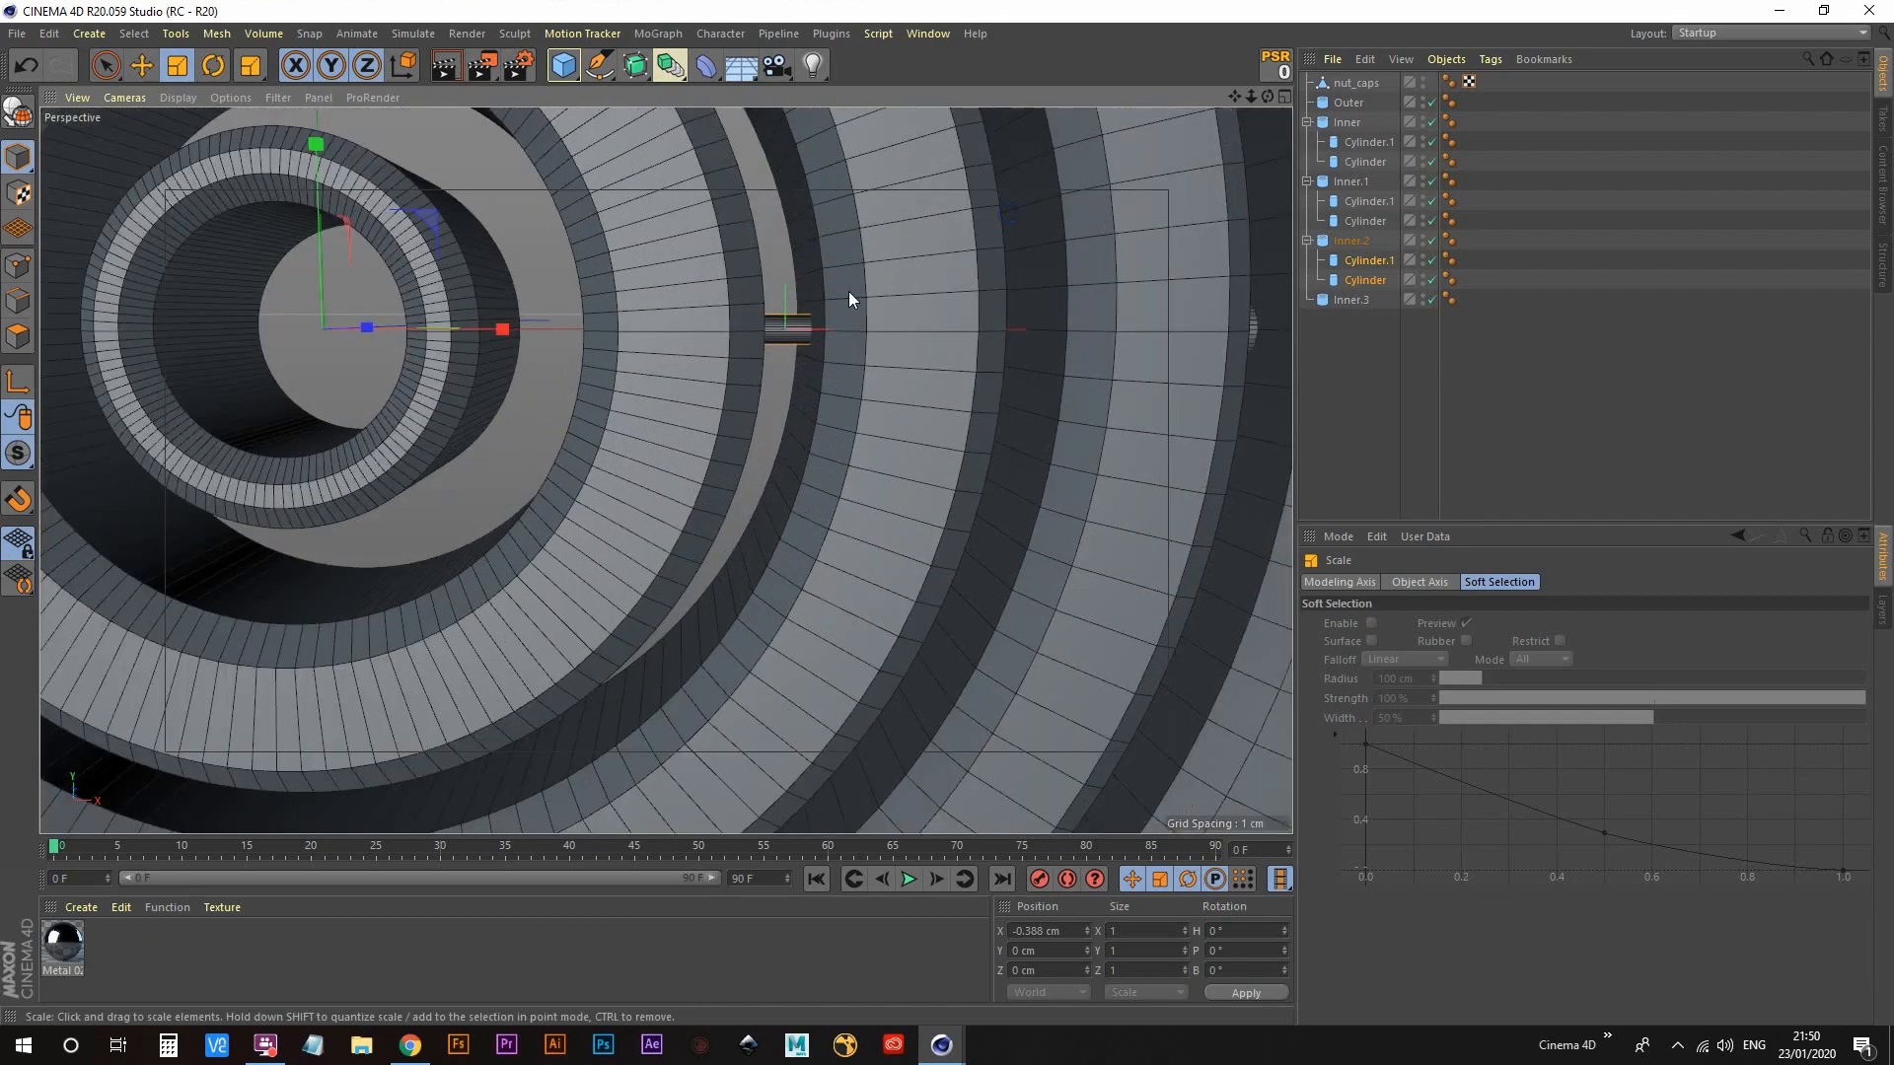
alt+drag(848, 292, 511, 357)
scroll(503, 352, up, 4)
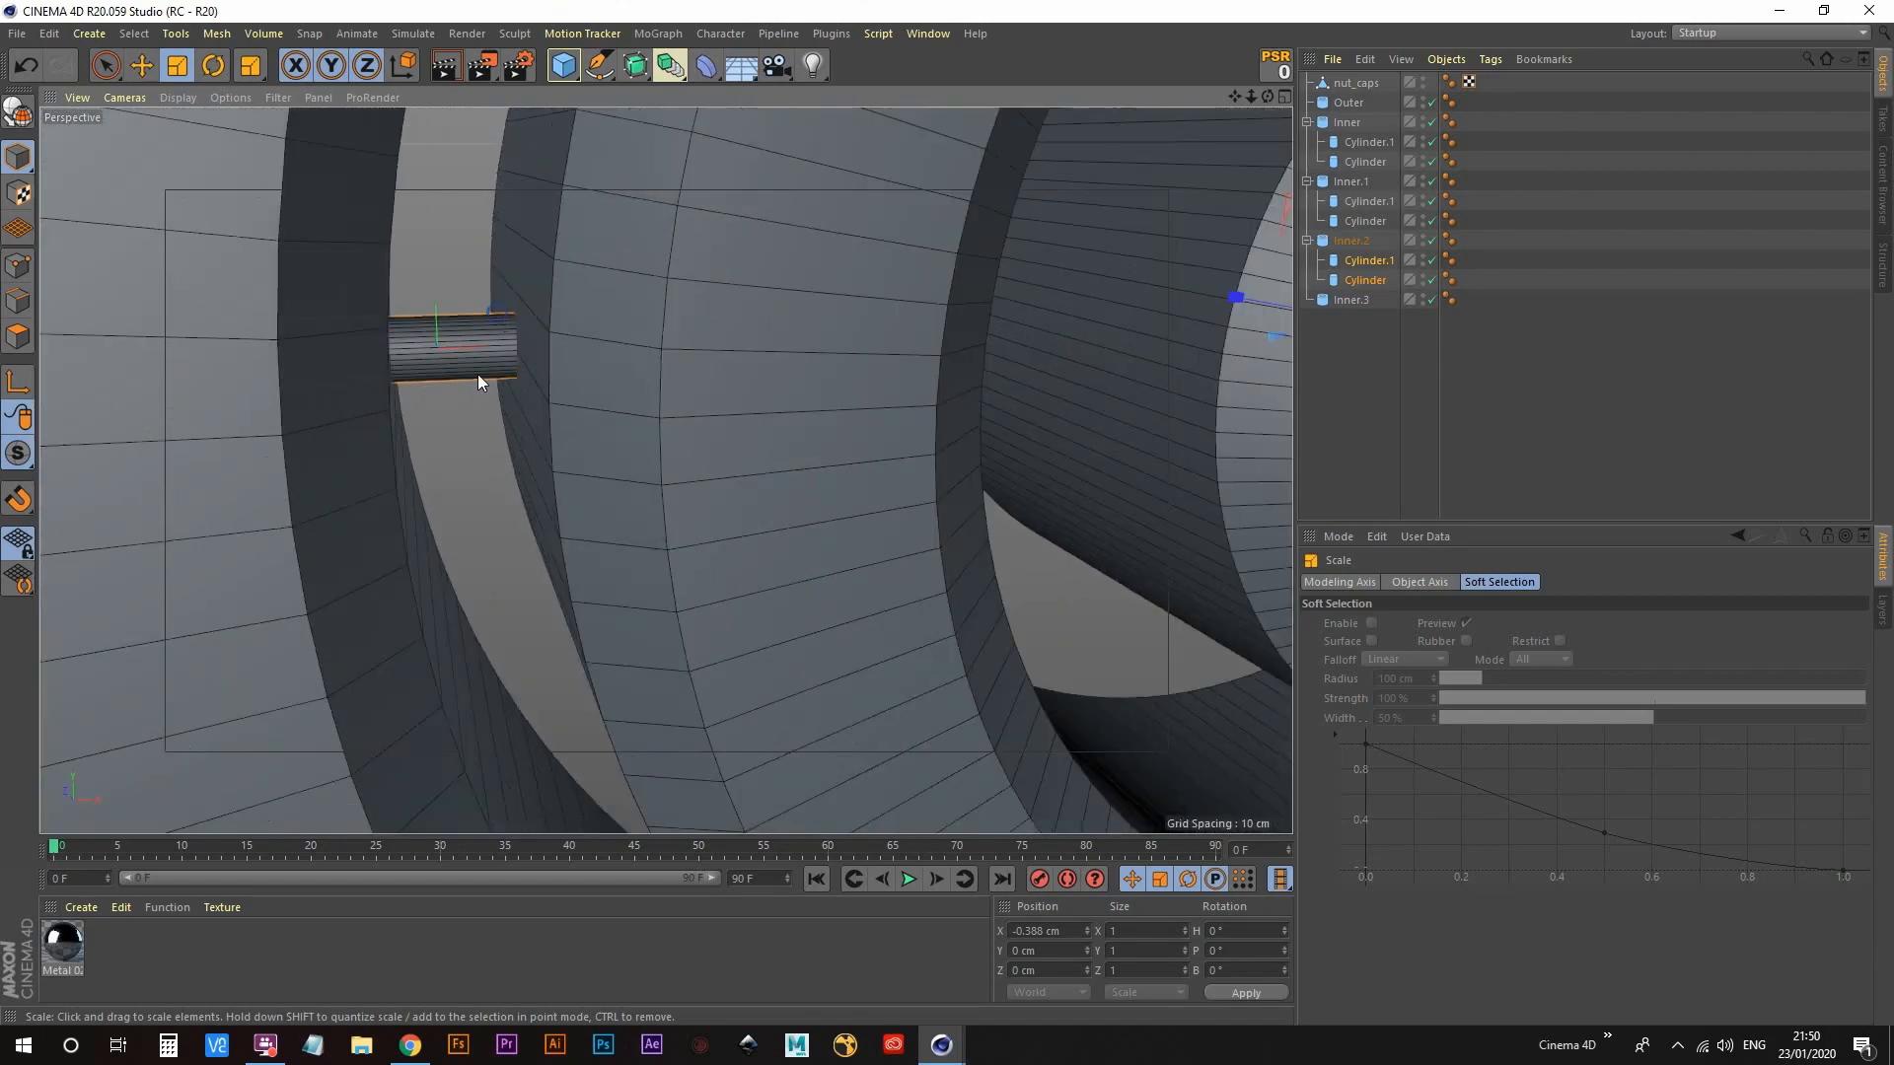
mouse_move(604, 363)
alt+mouse_down()
mouse_move(397, 465)
mouse_move(684, 414)
mouse_move(490, 482)
mouse_move(485, 422)
mouse_move(535, 531)
mouse_move(542, 511)
alt+mouse_up()
scroll(485, 422, down, 6)
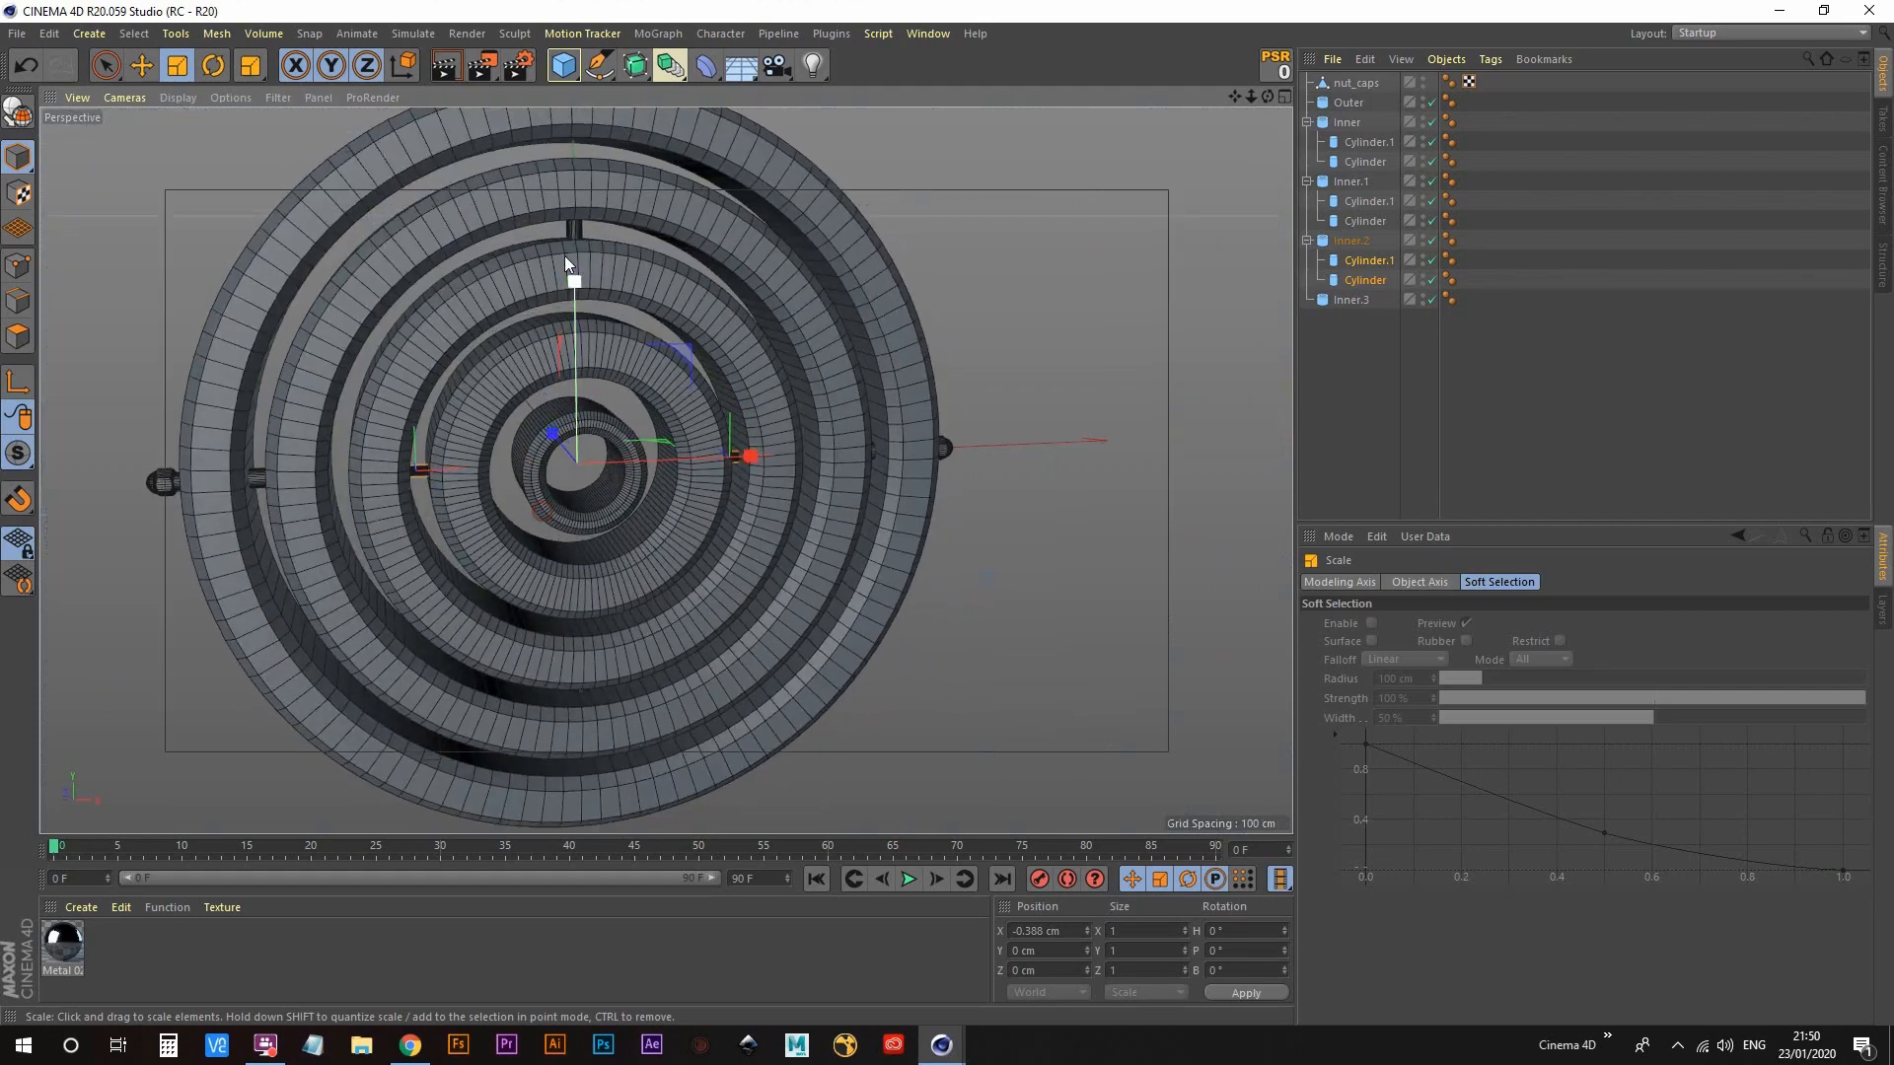
Step: Copy the Inner.1 ring's two connecting cylinders into the Inner.3 ring as its children
click(573, 229)
alt+drag(573, 229, 556, 497)
shift+click(541, 506)
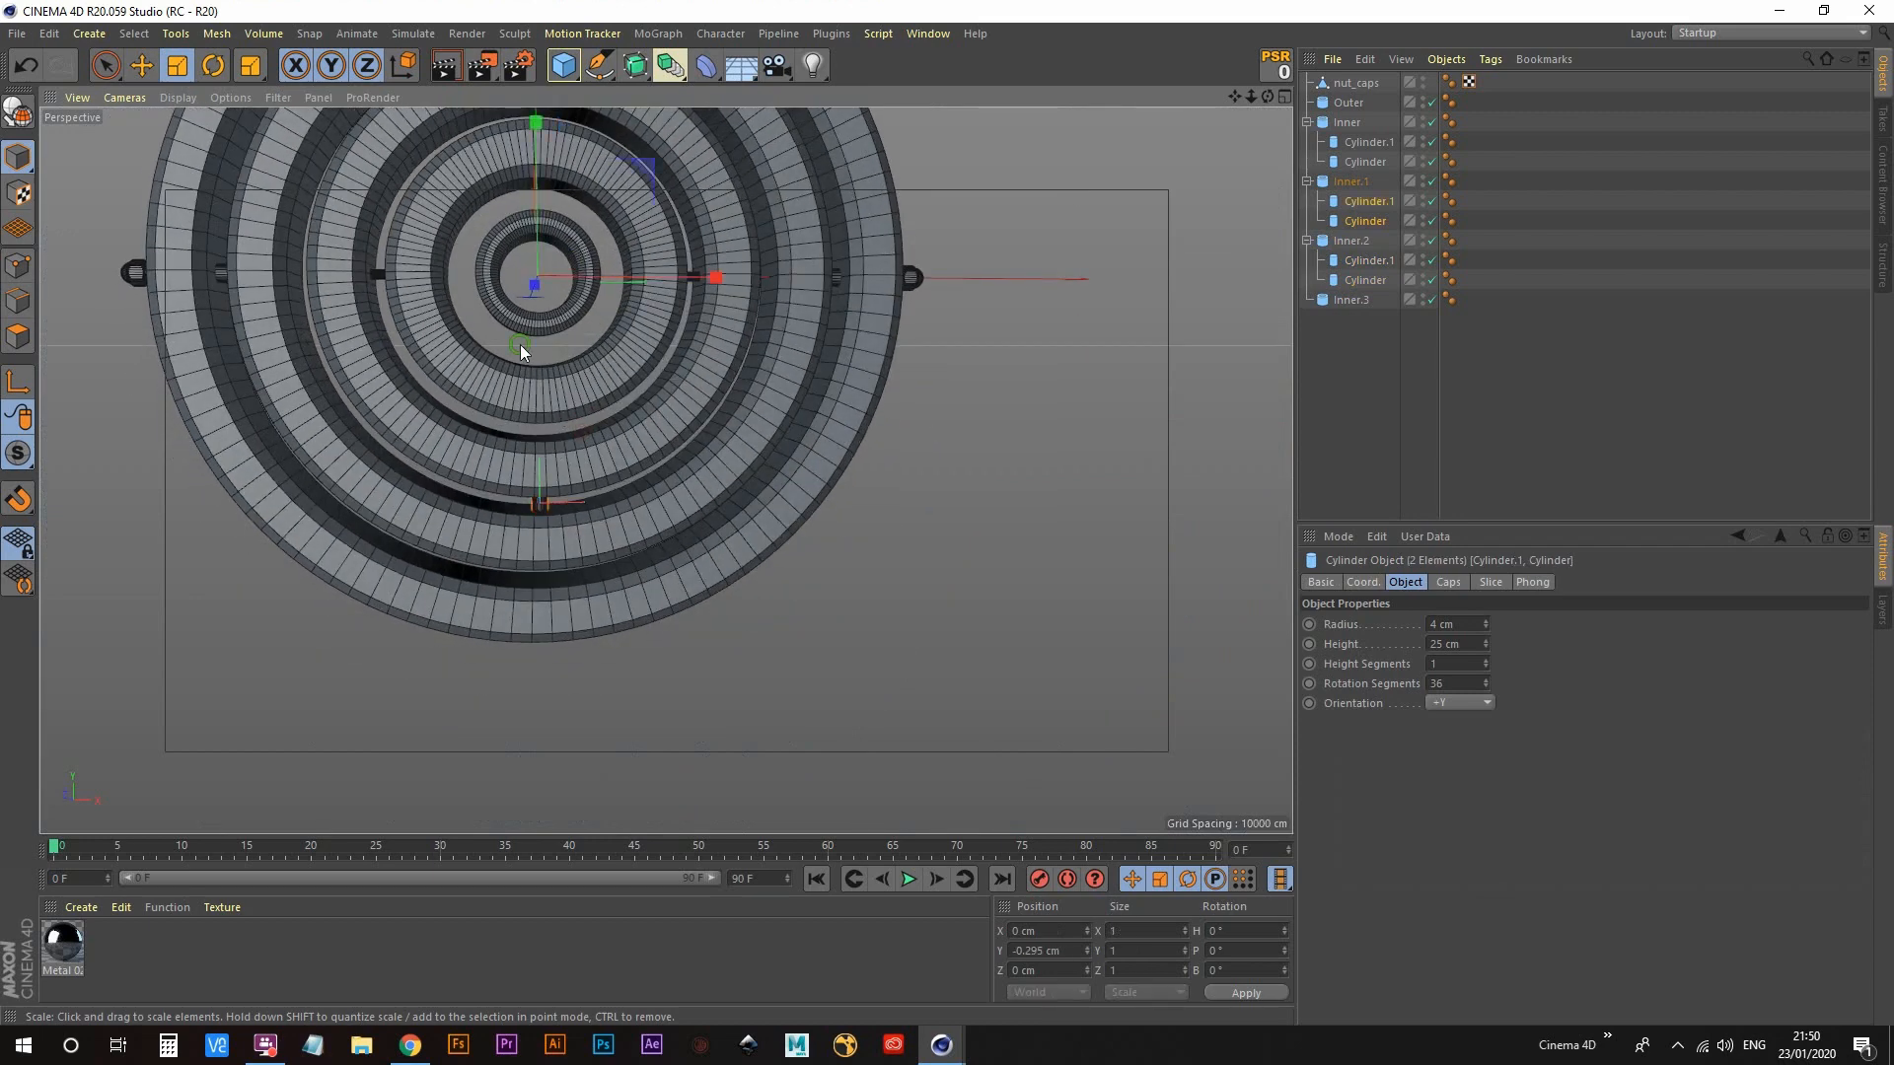
alt+middle_drag(521, 351, 540, 477)
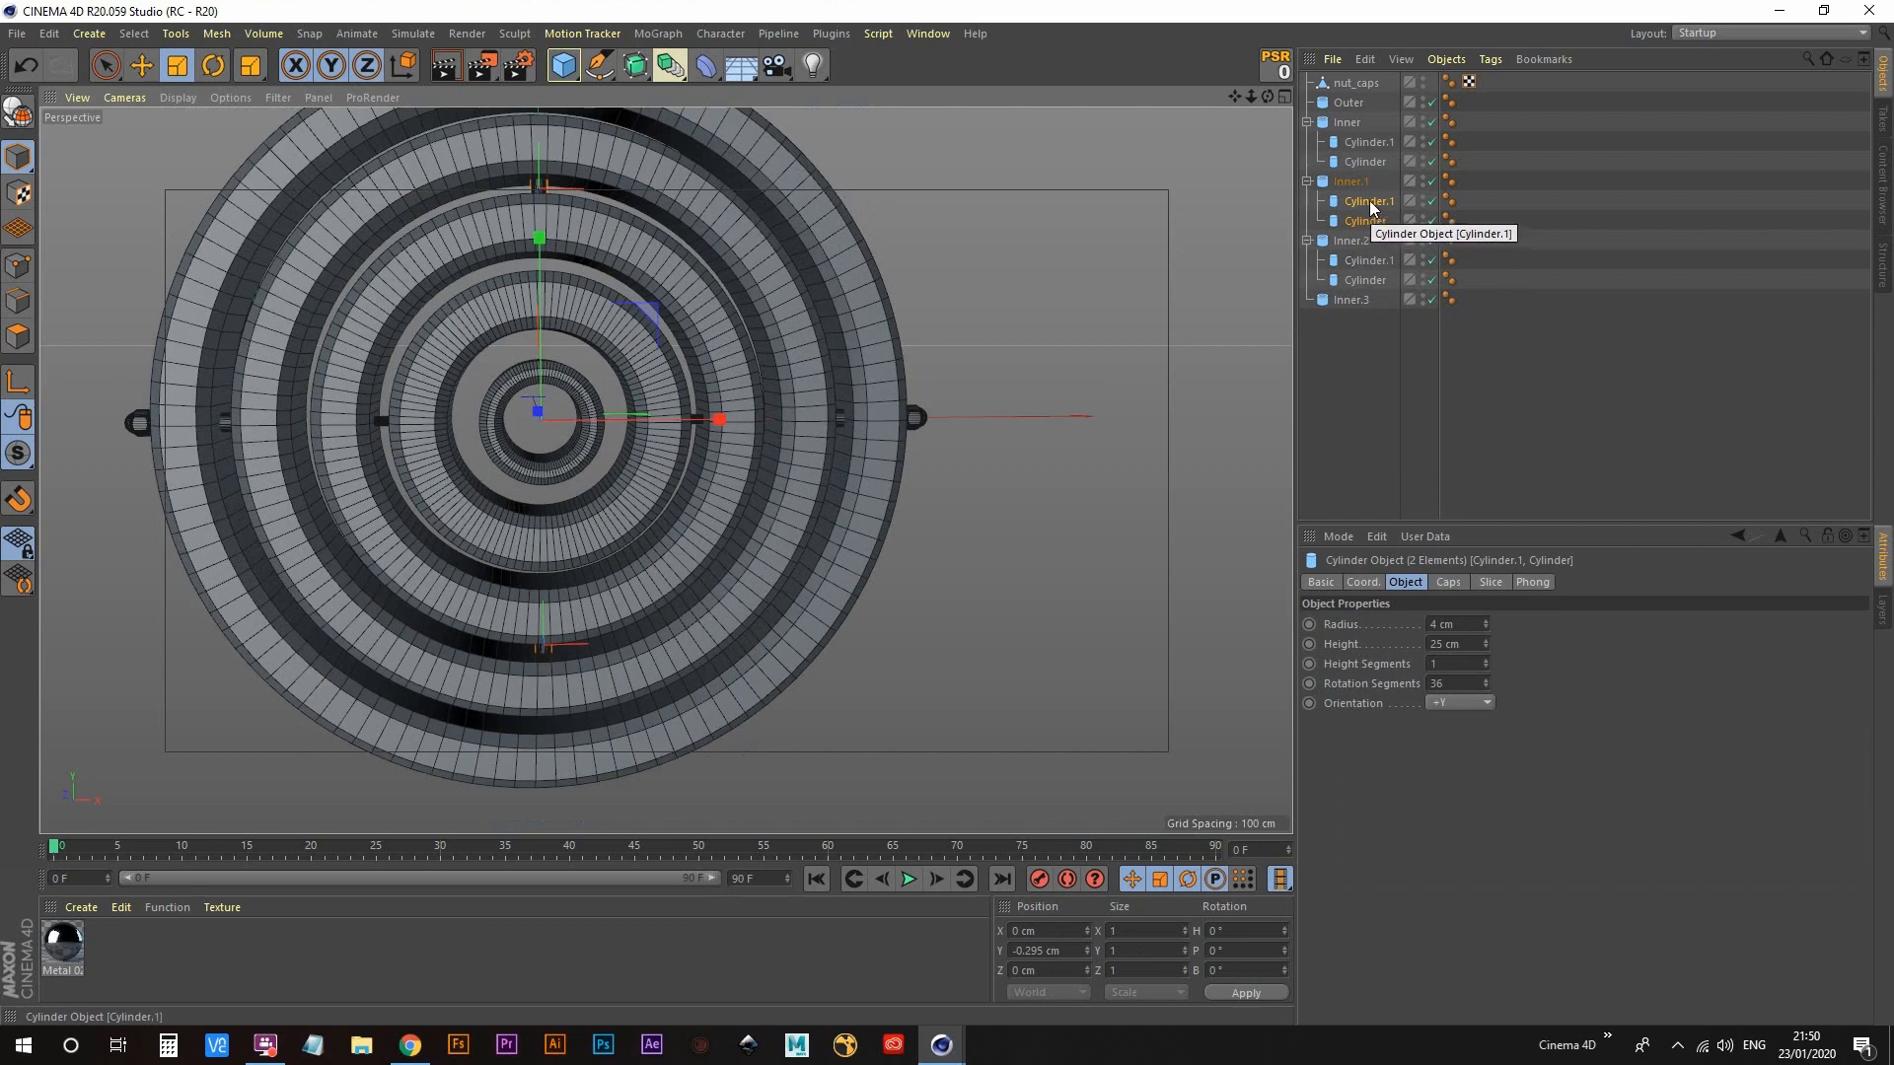
ctrl+drag(1364, 283, 1358, 302)
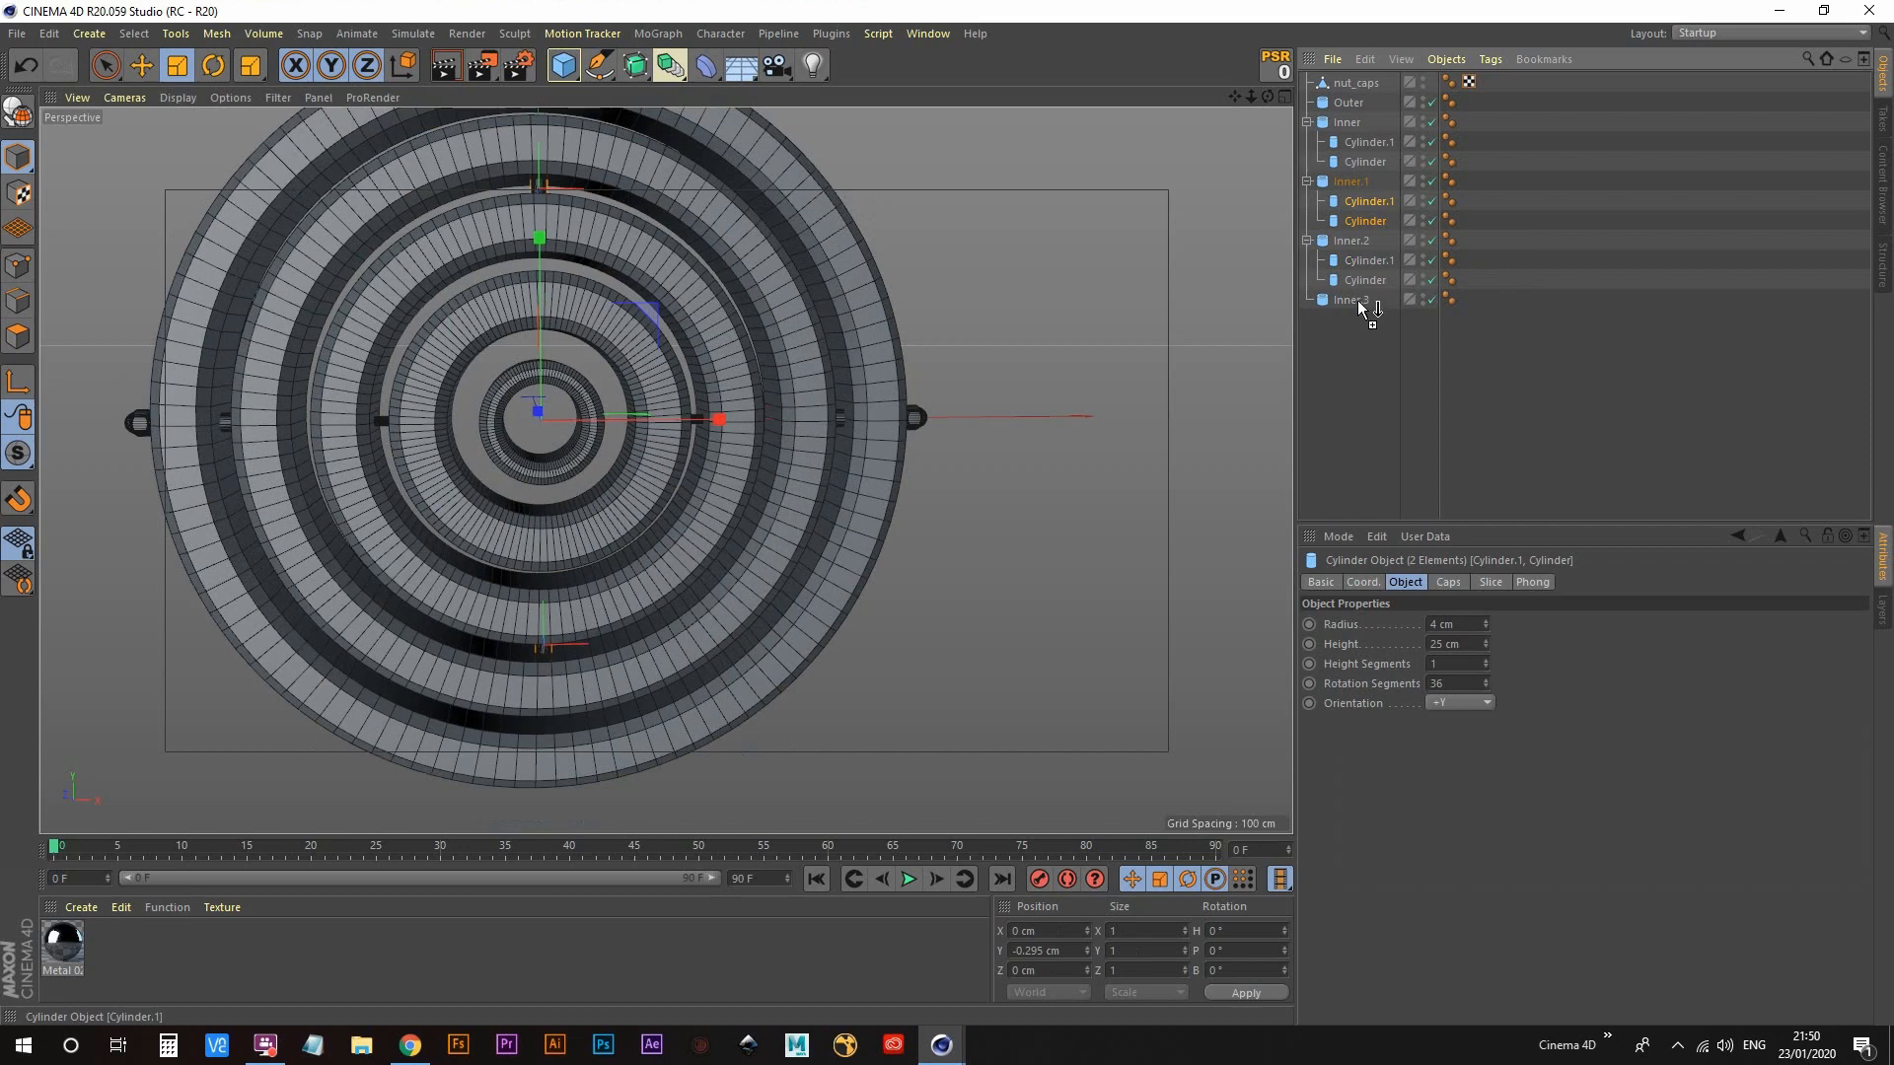
ctrl+drag(1360, 307, 1359, 308)
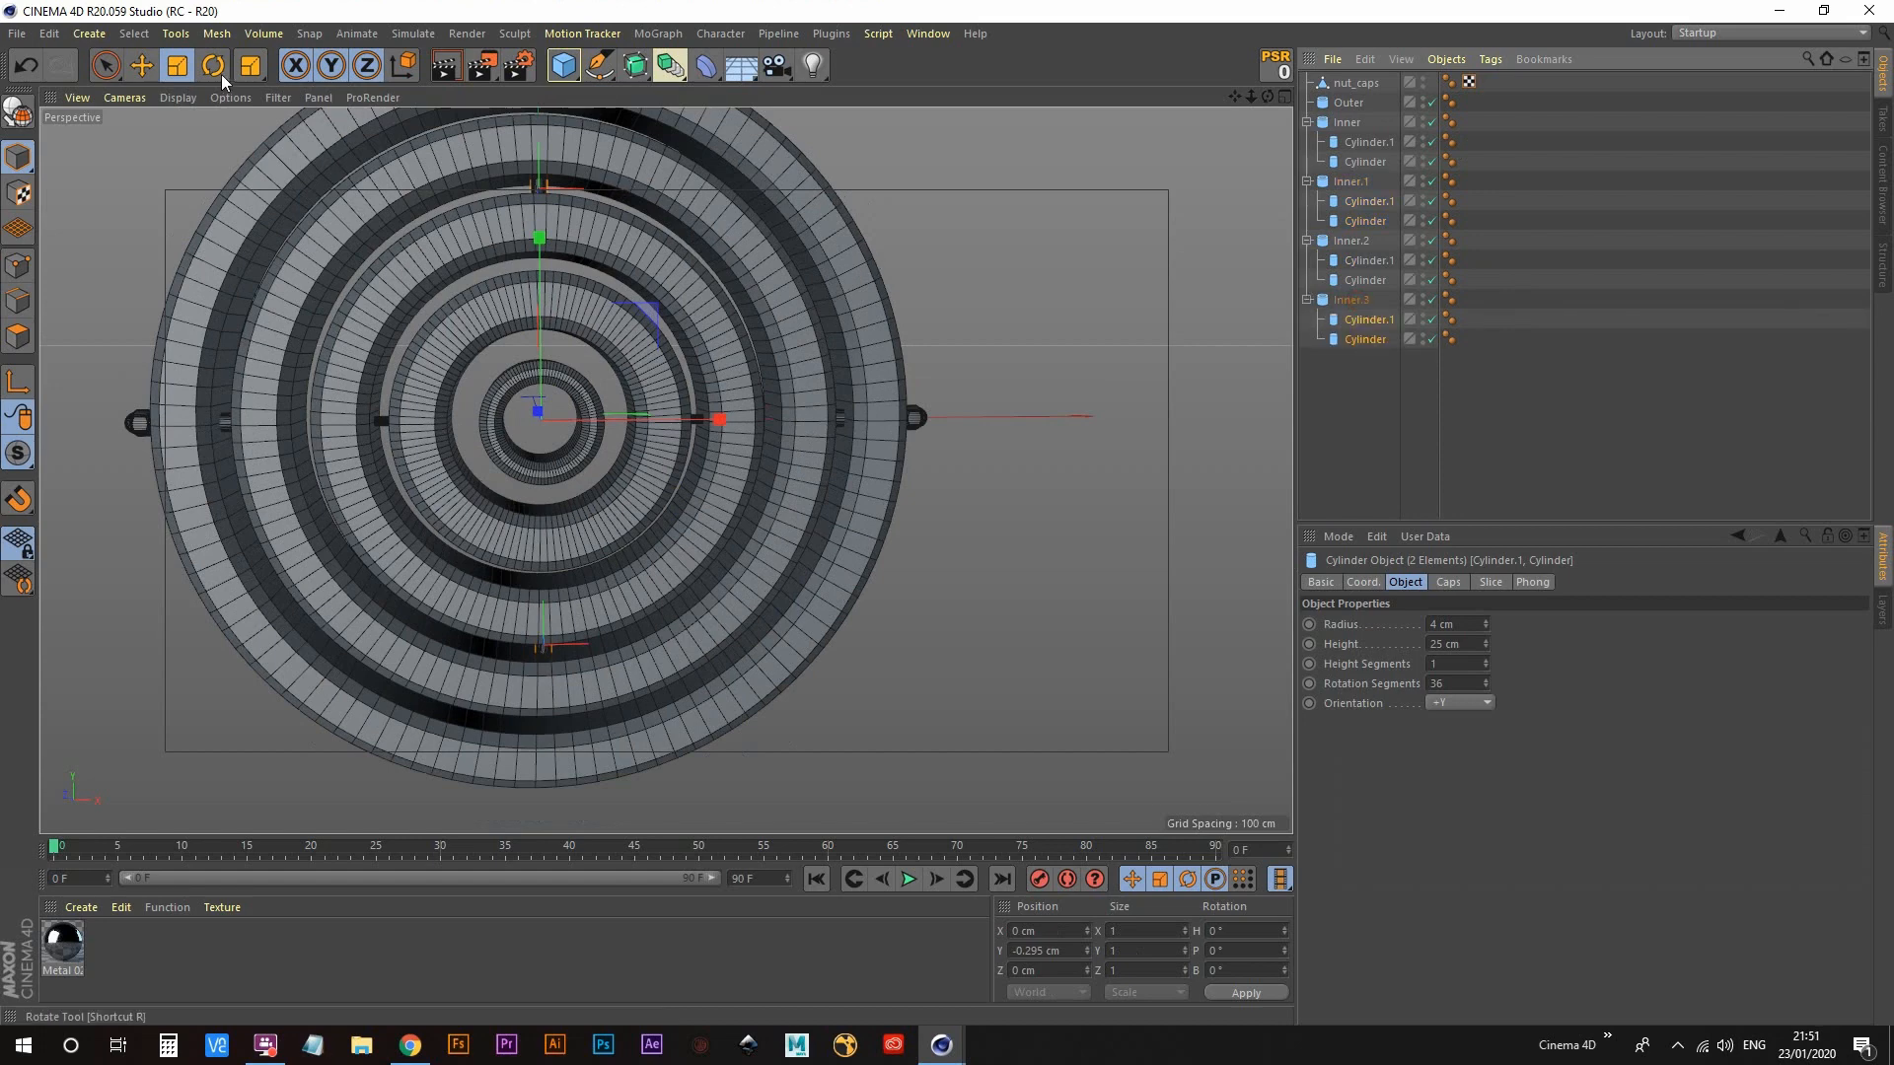
Step: Scale the copied cylinder pair inward along Y so both cylinders sit in the gap between the Inner.2 and Inner.3 rings
click(181, 69)
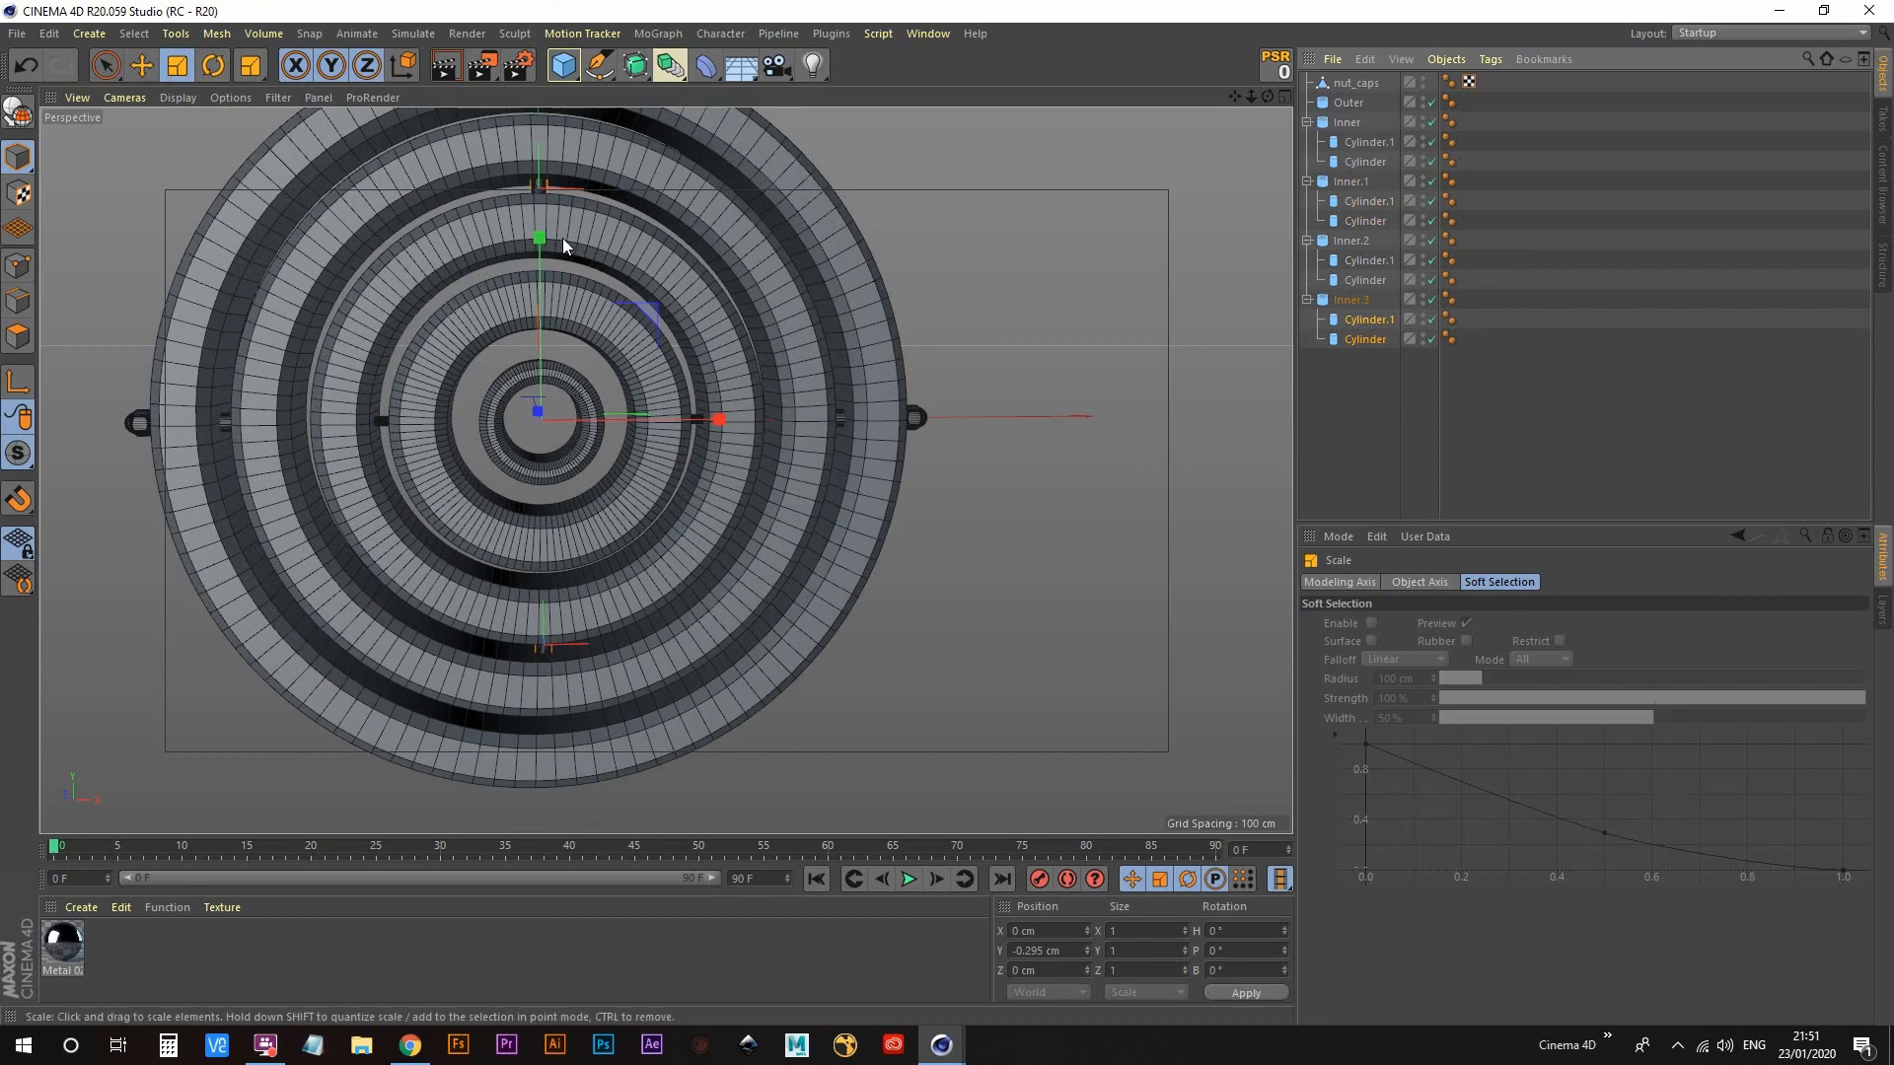
drag(541, 240, 548, 351)
alt+right_drag(547, 347, 651, 221)
alt+drag(621, 434, 545, 345)
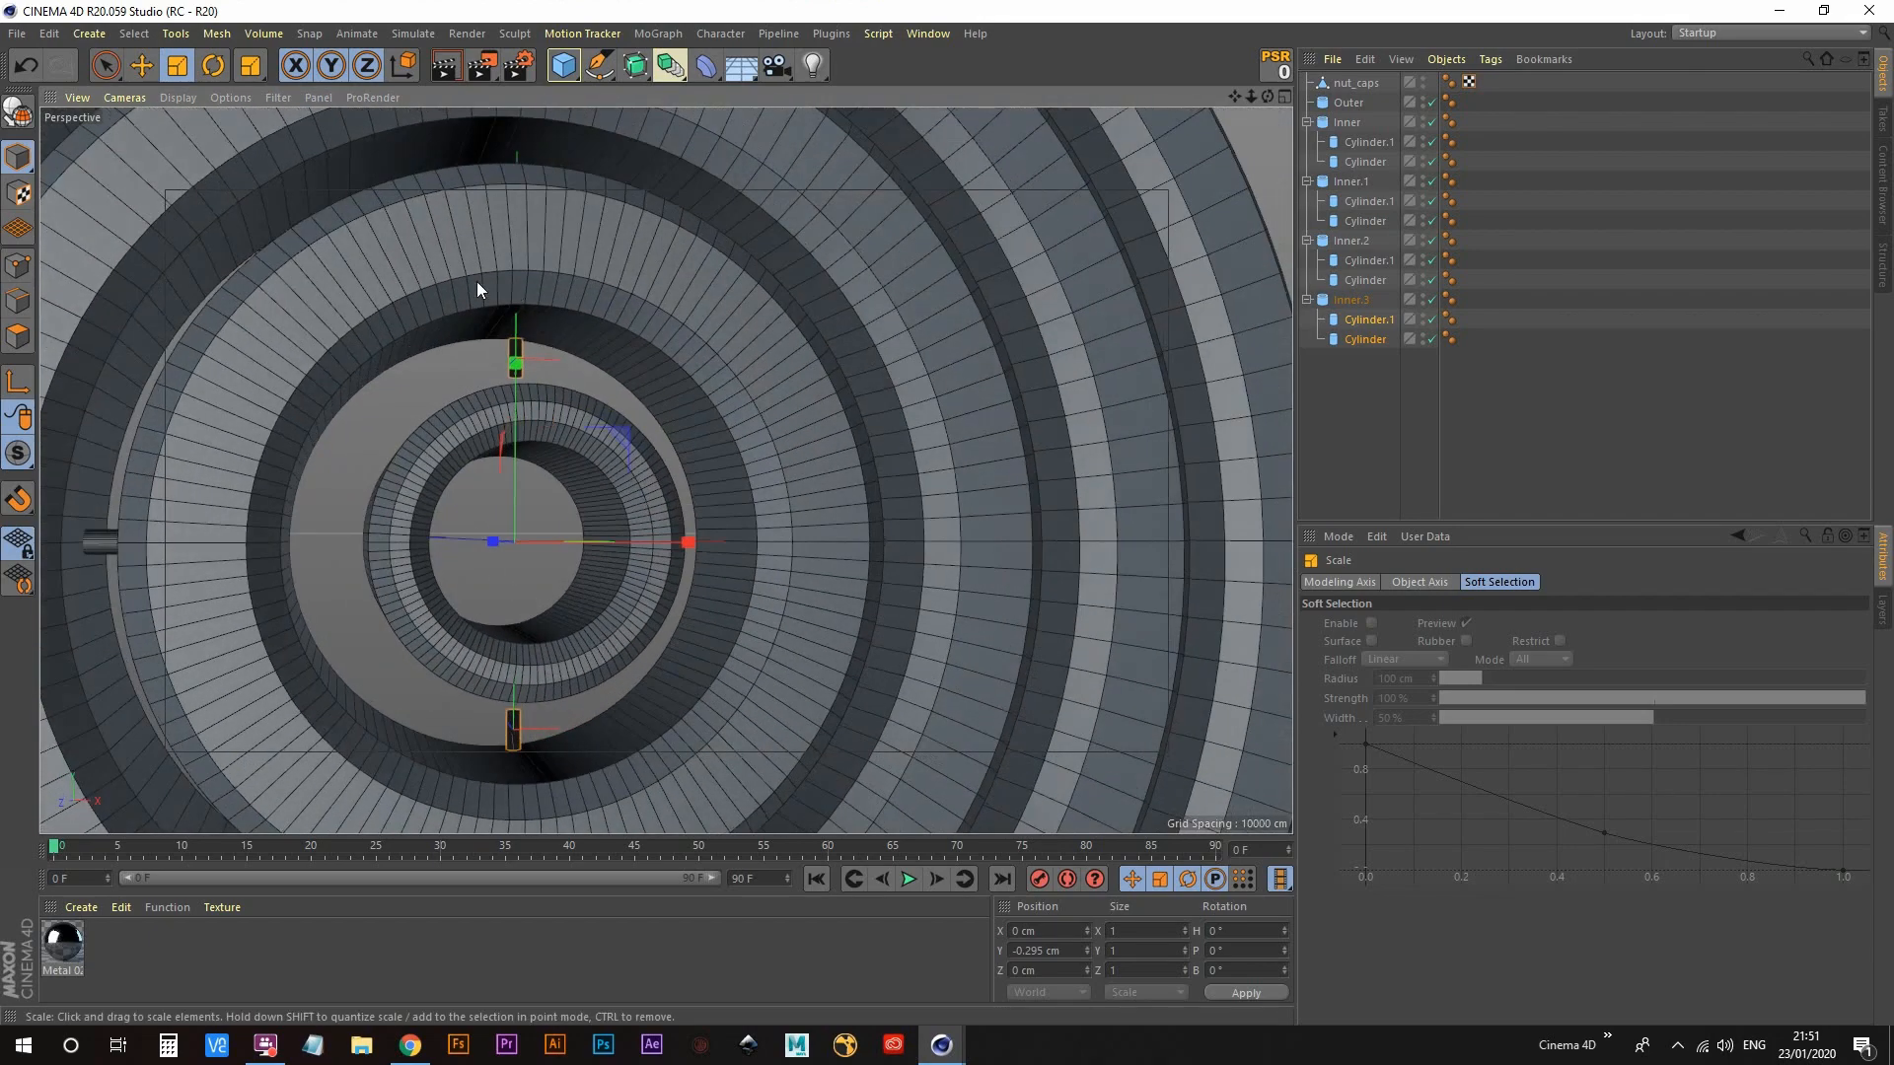
alt+middle_drag(578, 412, 562, 403)
alt+right_drag(561, 402, 517, 446)
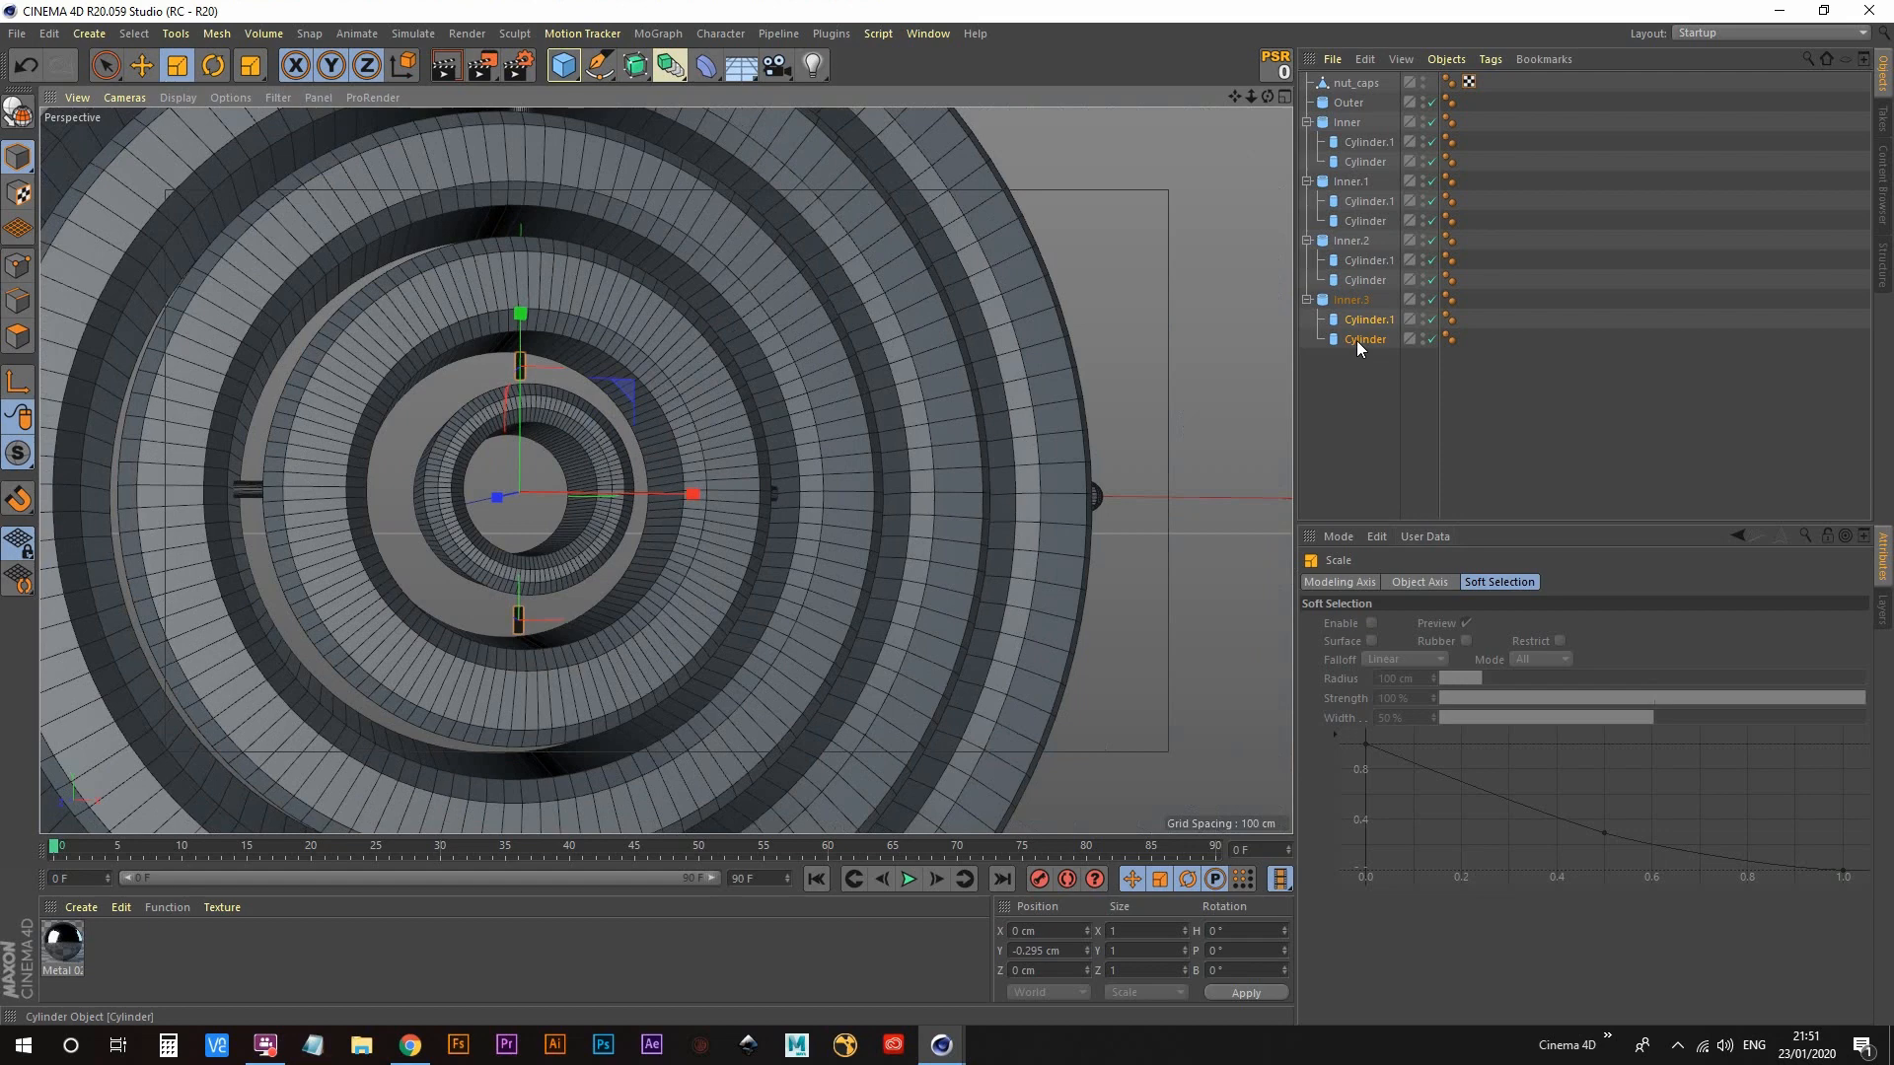
Step: Increase the height of both Inner.3 connecting cylinders to 25.377 cm so they span the gap to the innermost ring
click(1369, 399)
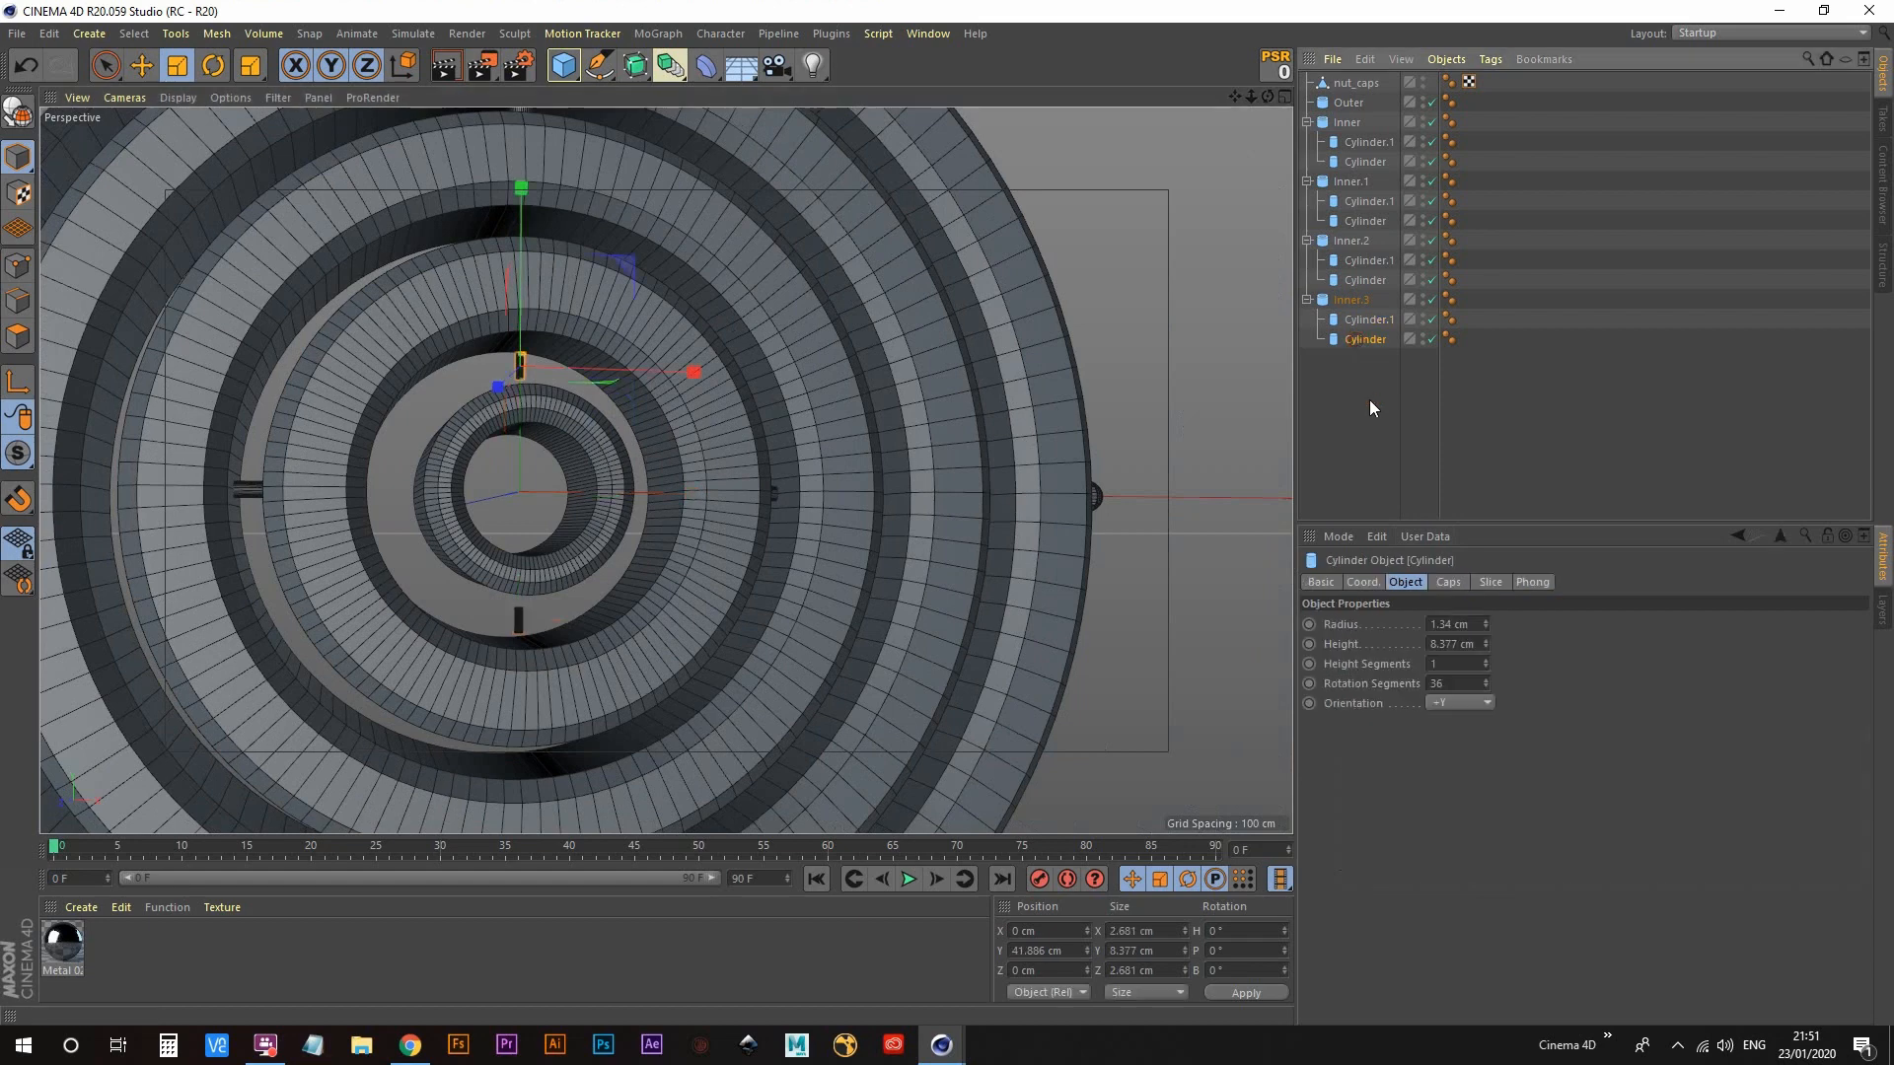
click(1368, 319)
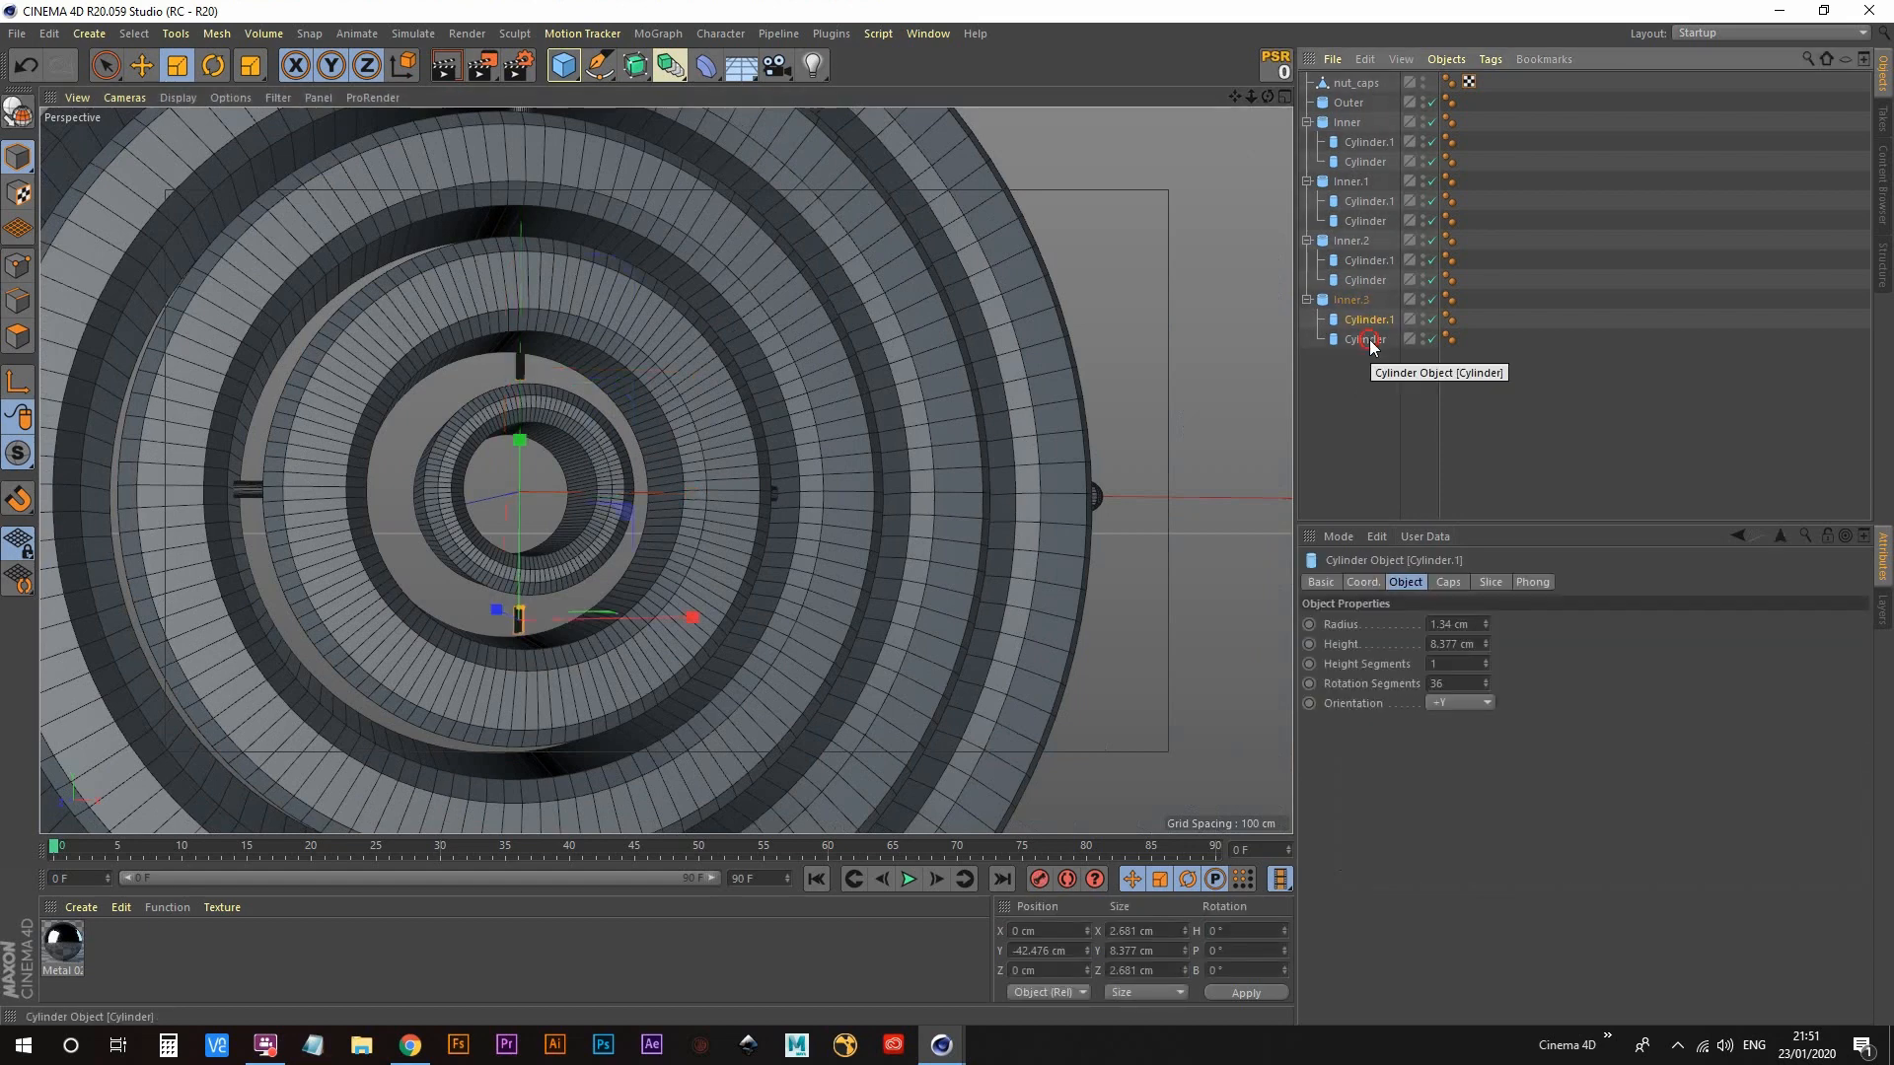
ctrl+click(1369, 339)
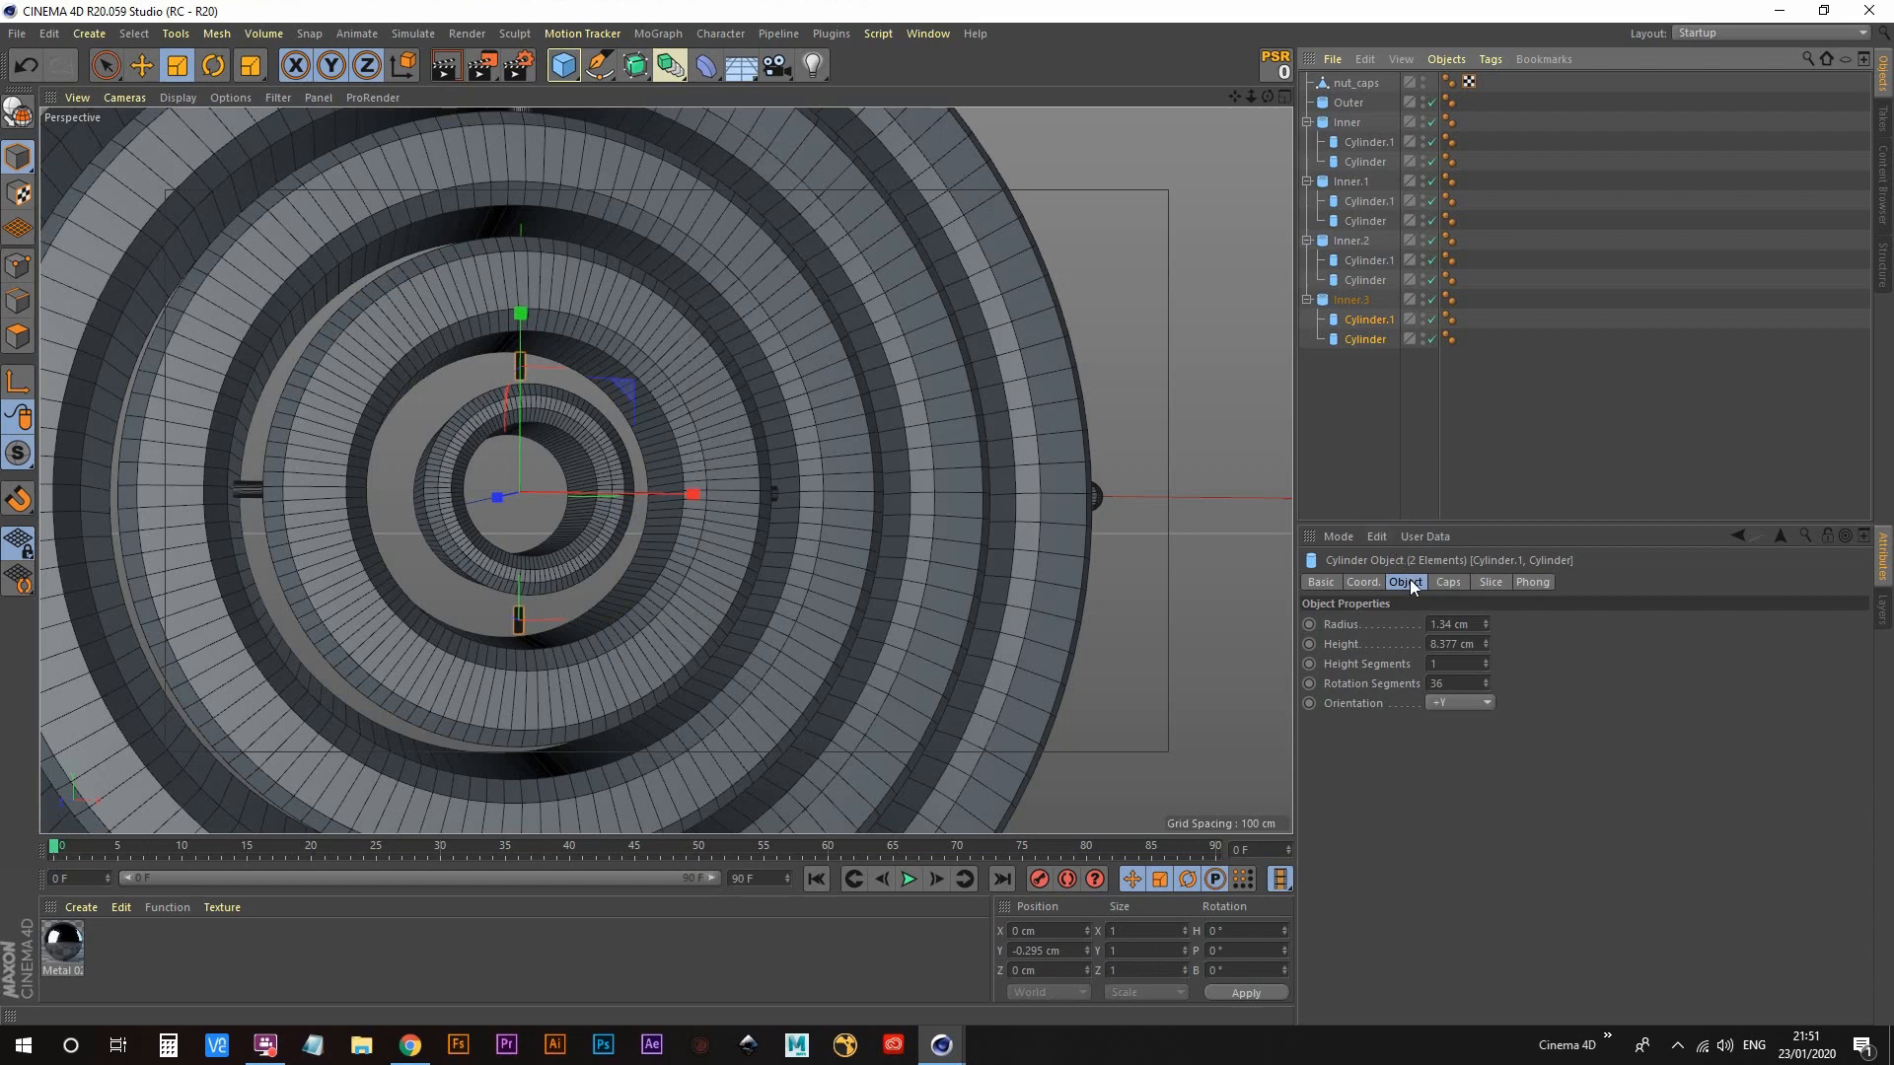
click(1484, 647)
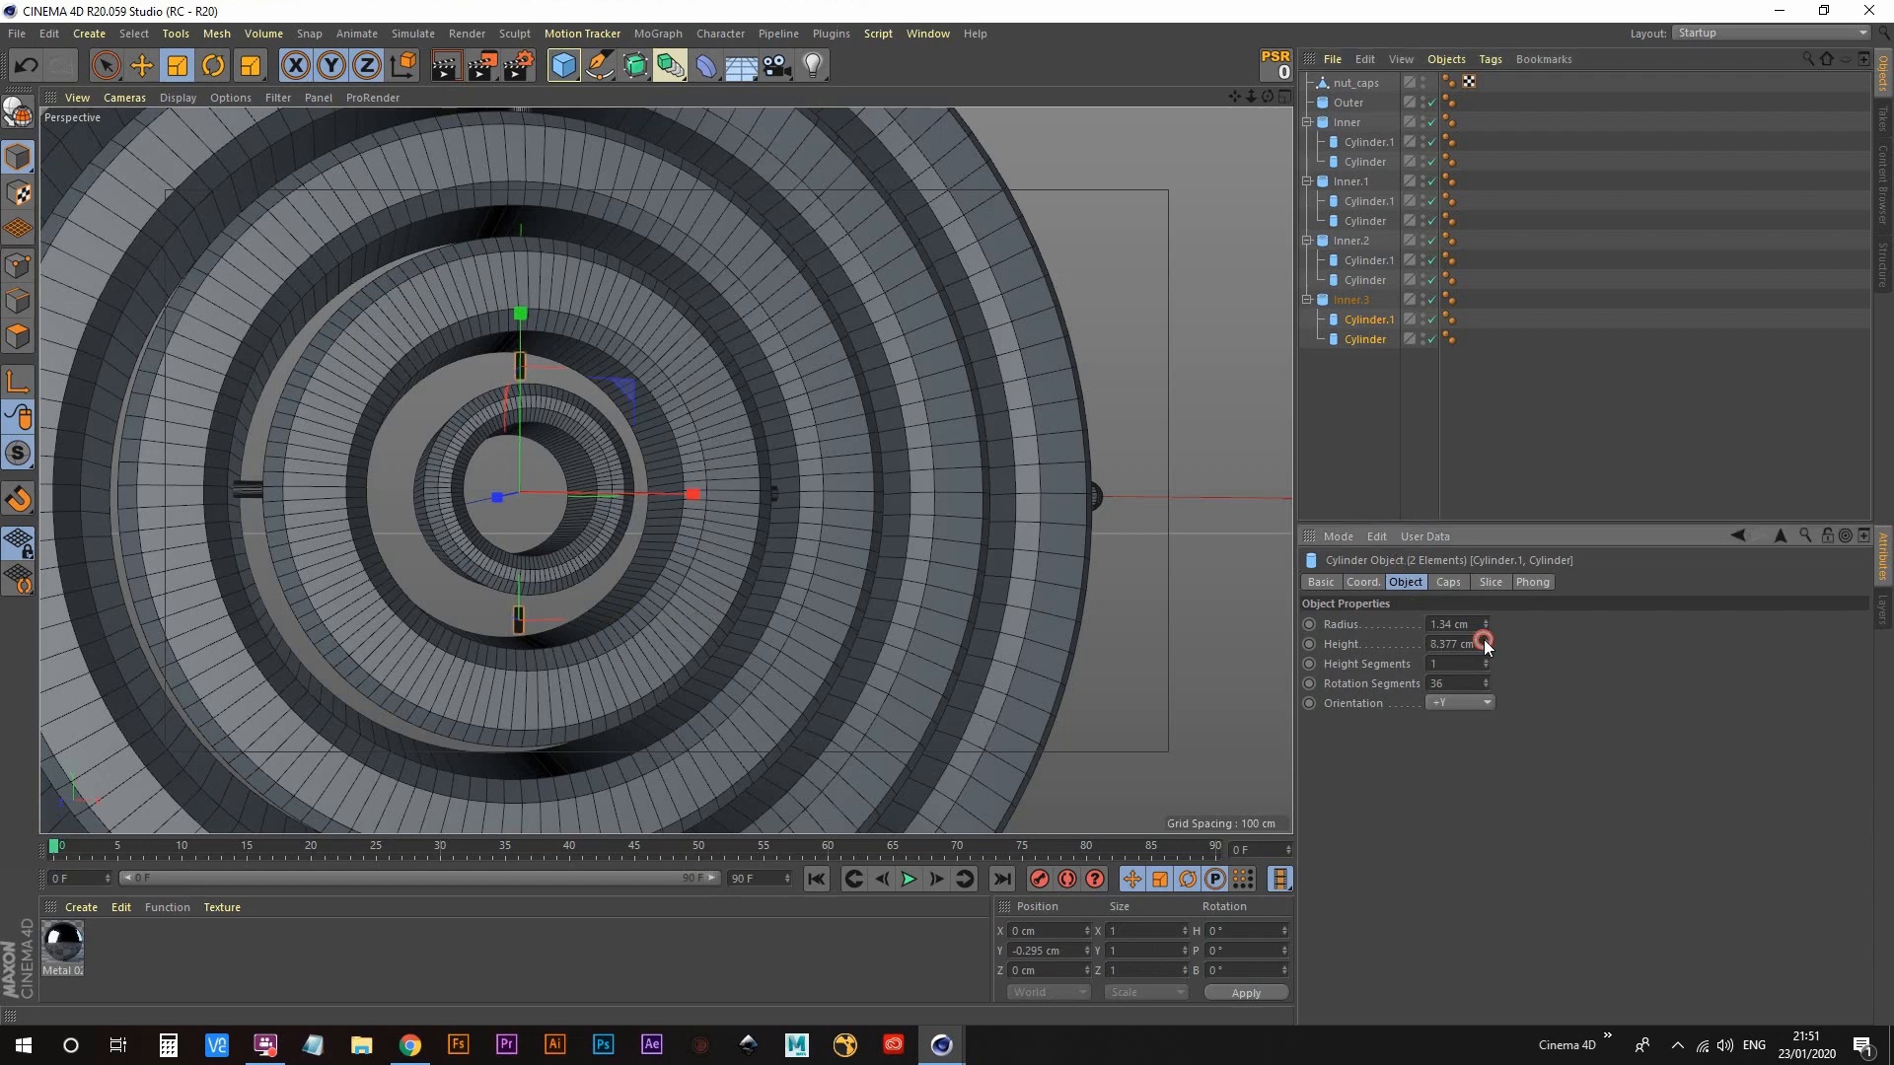
click(1484, 639)
click(1484, 639)
alt+drag(594, 427, 580, 481)
alt+right_drag(580, 473, 631, 286)
alt+drag(529, 433, 559, 522)
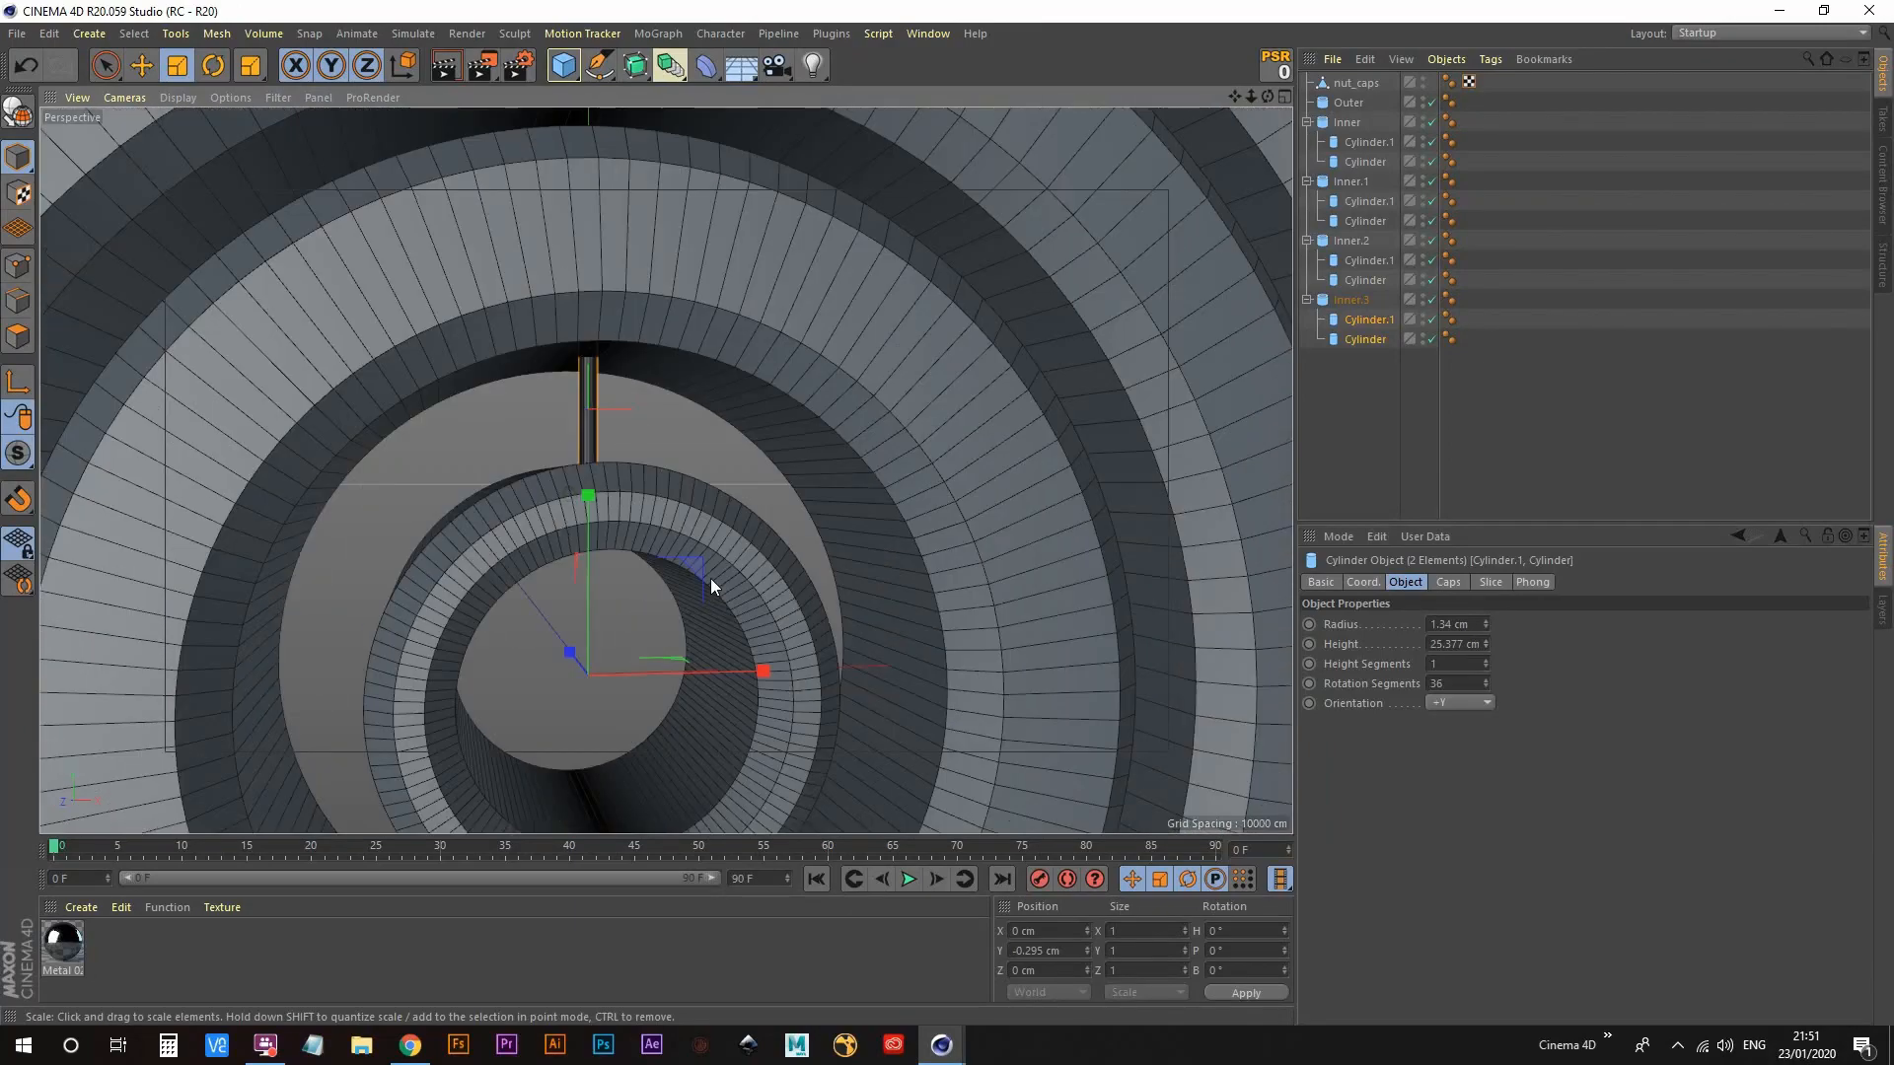
Step: Deselect everything and examine the alternating cylinder connections across all rings from several angles
alt+right_drag(710, 578, 578, 560)
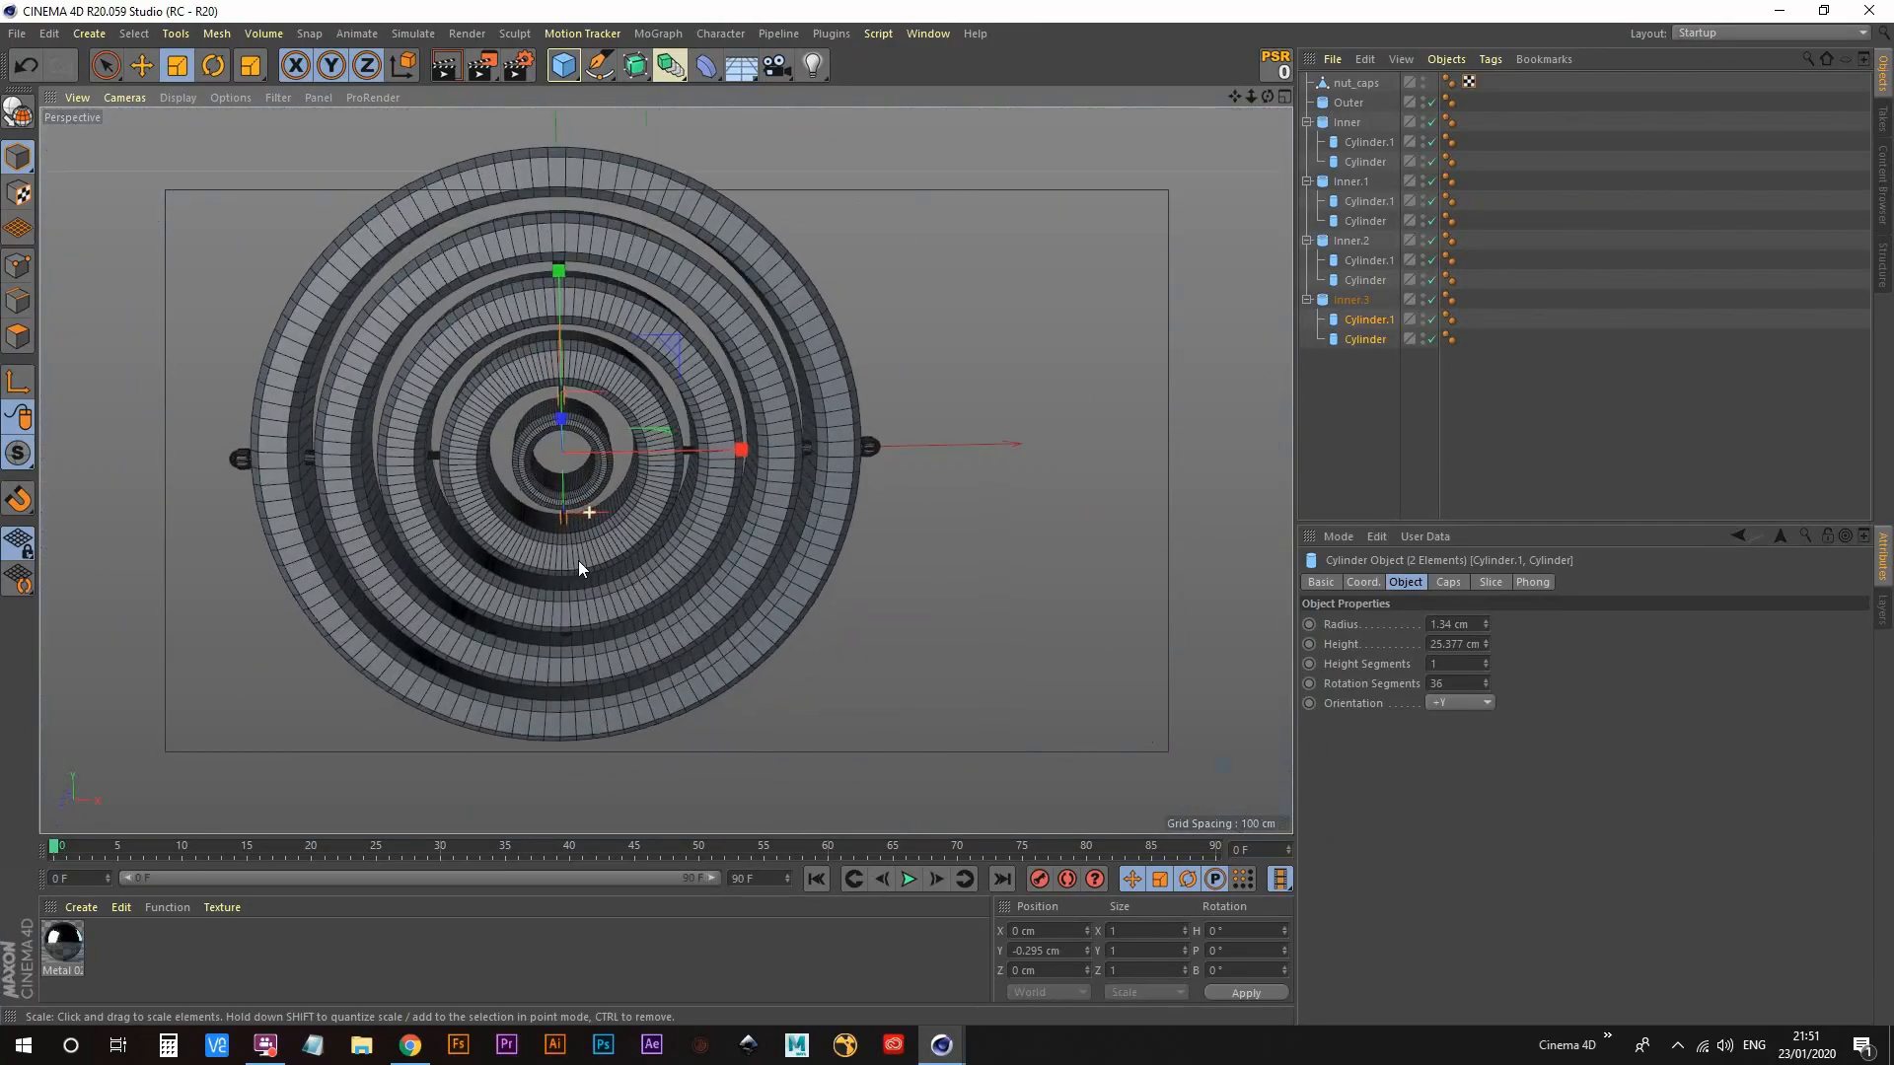
mouse_move(578, 561)
alt+mouse_down()
mouse_move(641, 550)
mouse_move(594, 558)
alt+mouse_up()
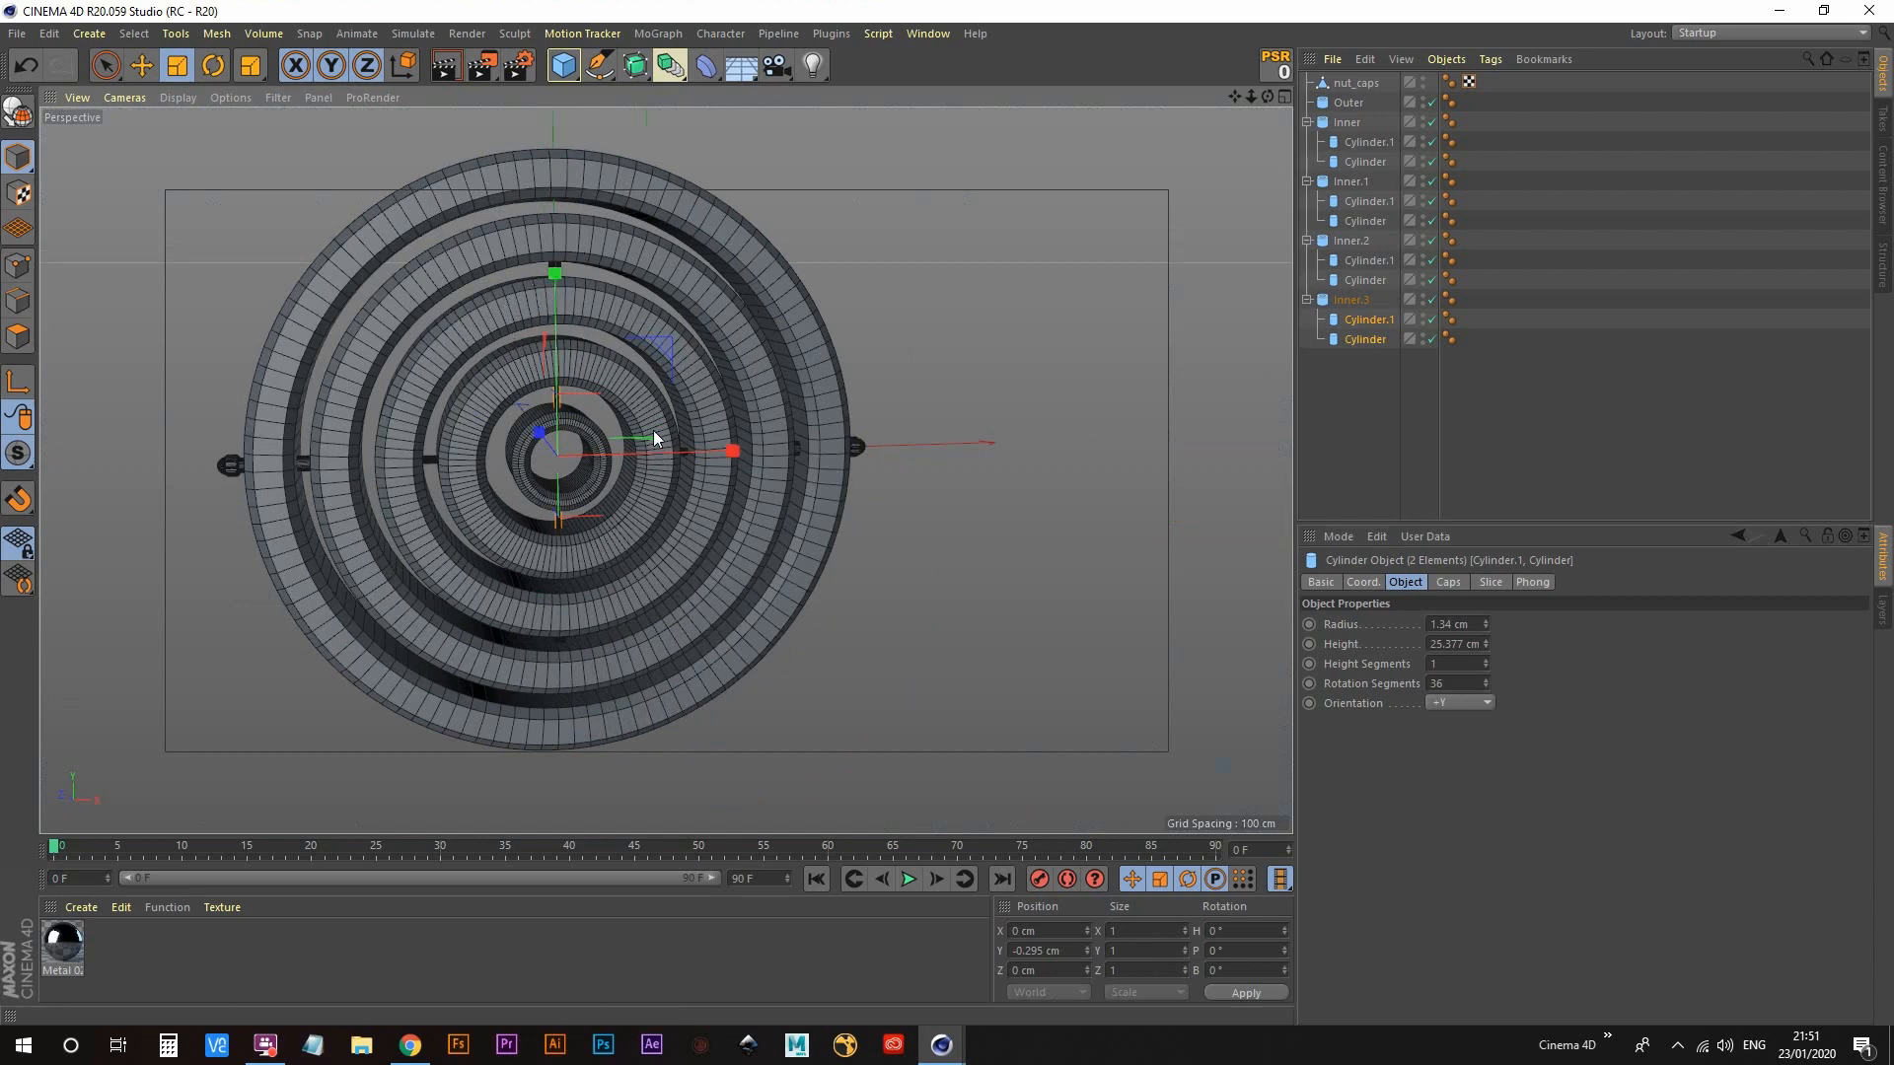
mouse_move(653, 430)
alt+mouse_down()
mouse_move(499, 435)
mouse_move(632, 406)
alt+mouse_up()
click(1347, 414)
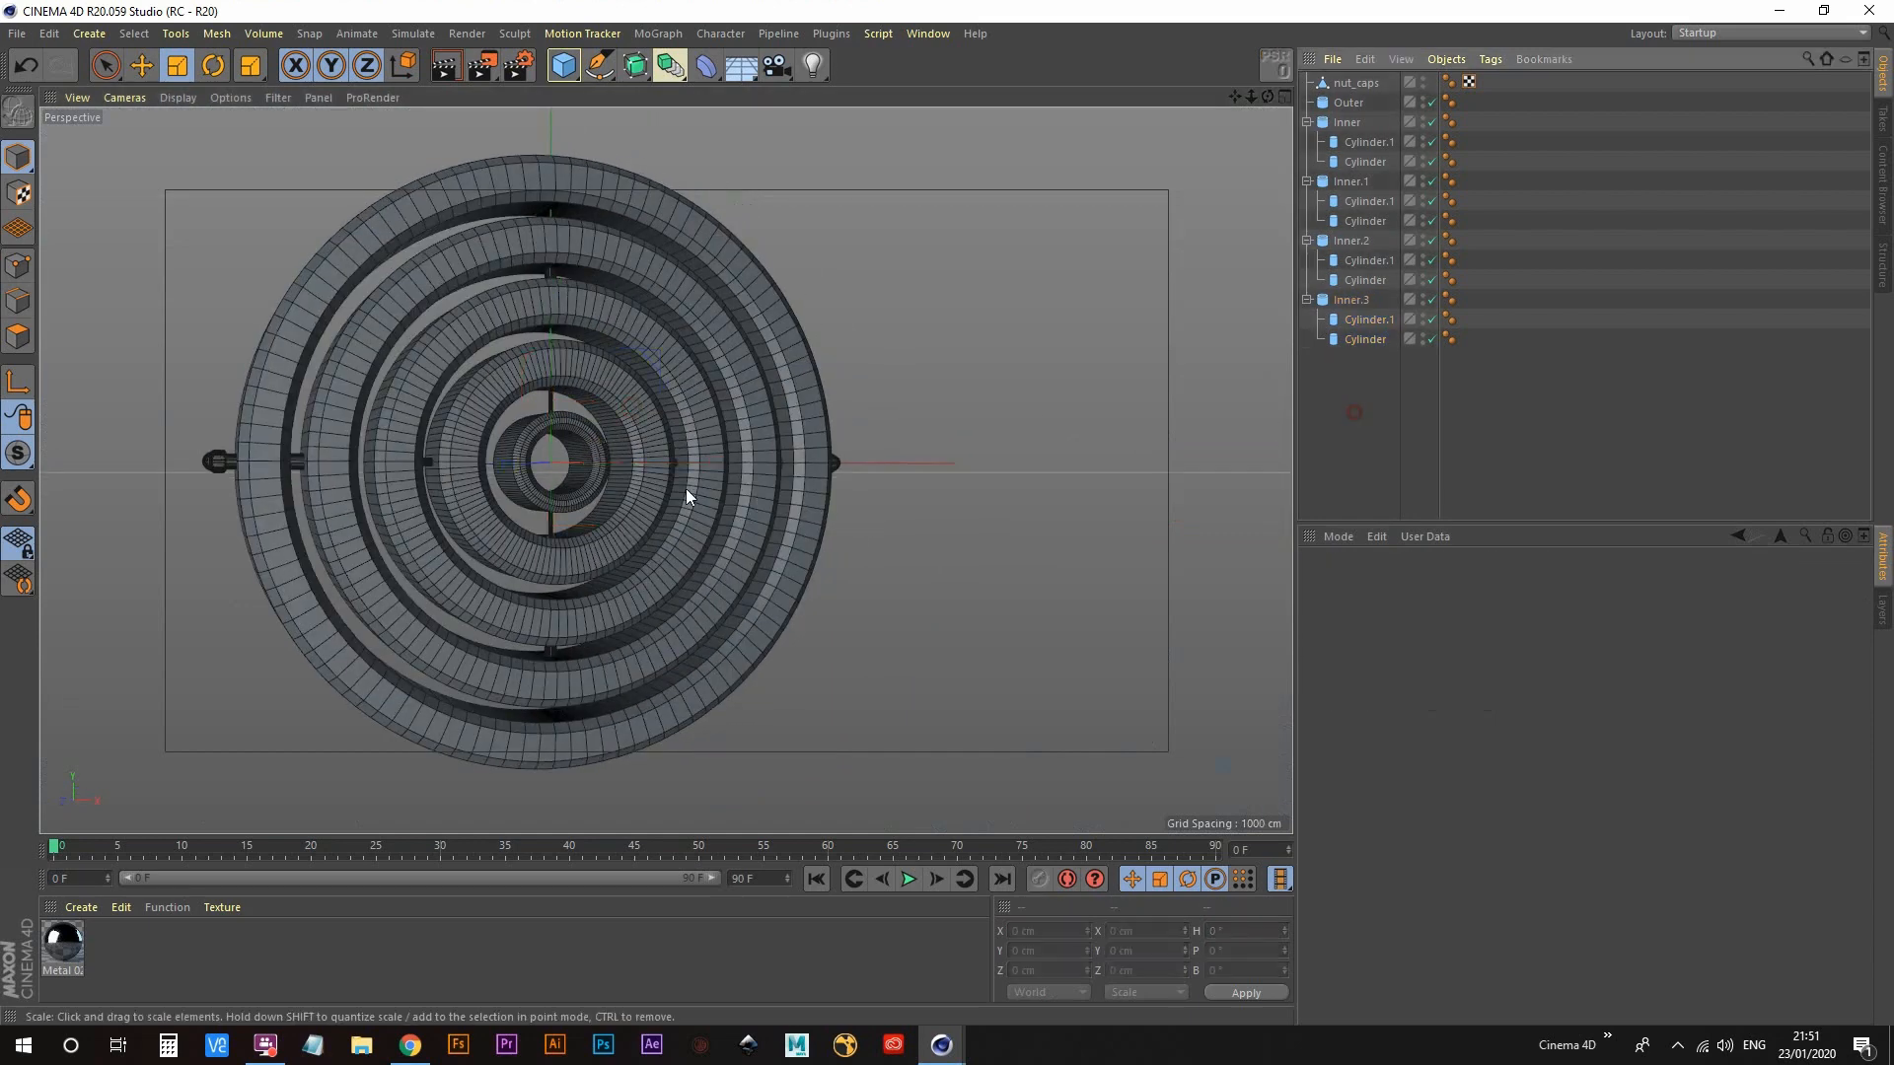
alt+middle_drag(630, 514, 705, 547)
alt+drag(600, 580, 613, 583)
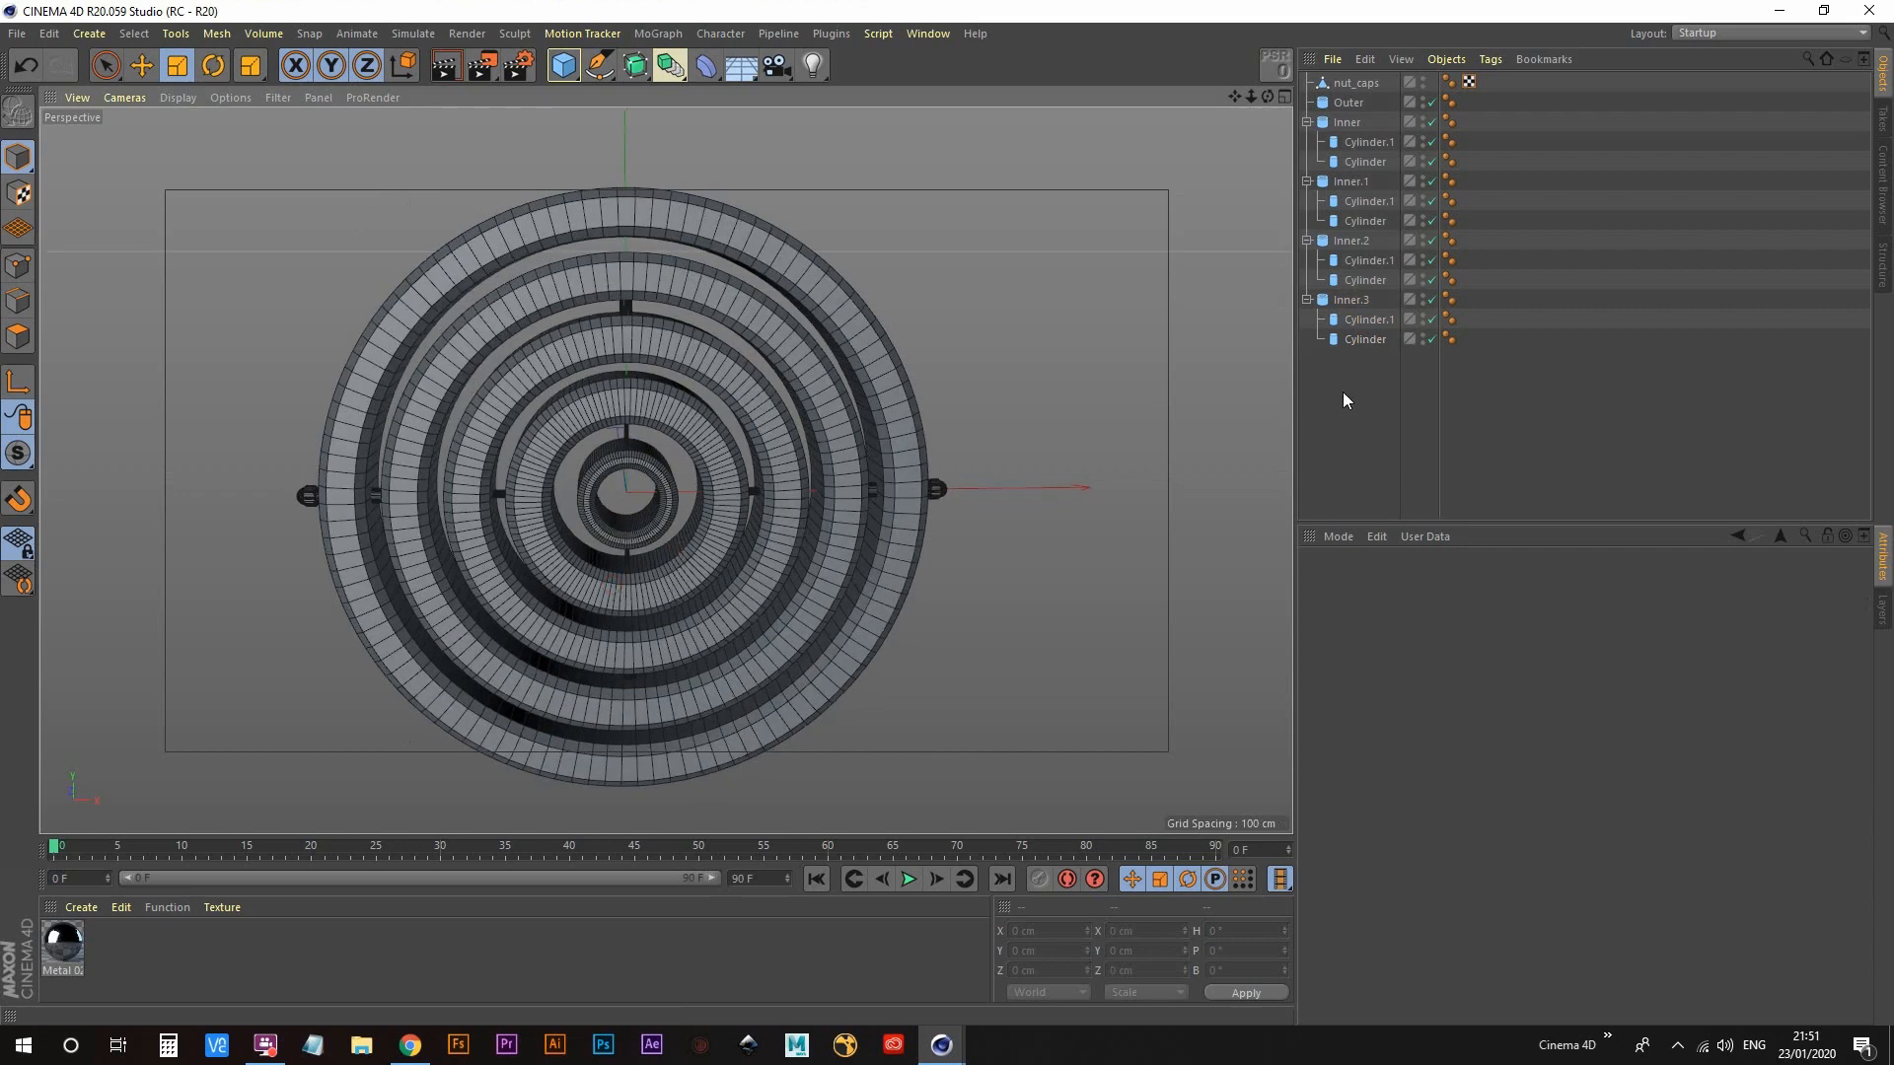
alt+drag(826, 473, 741, 434)
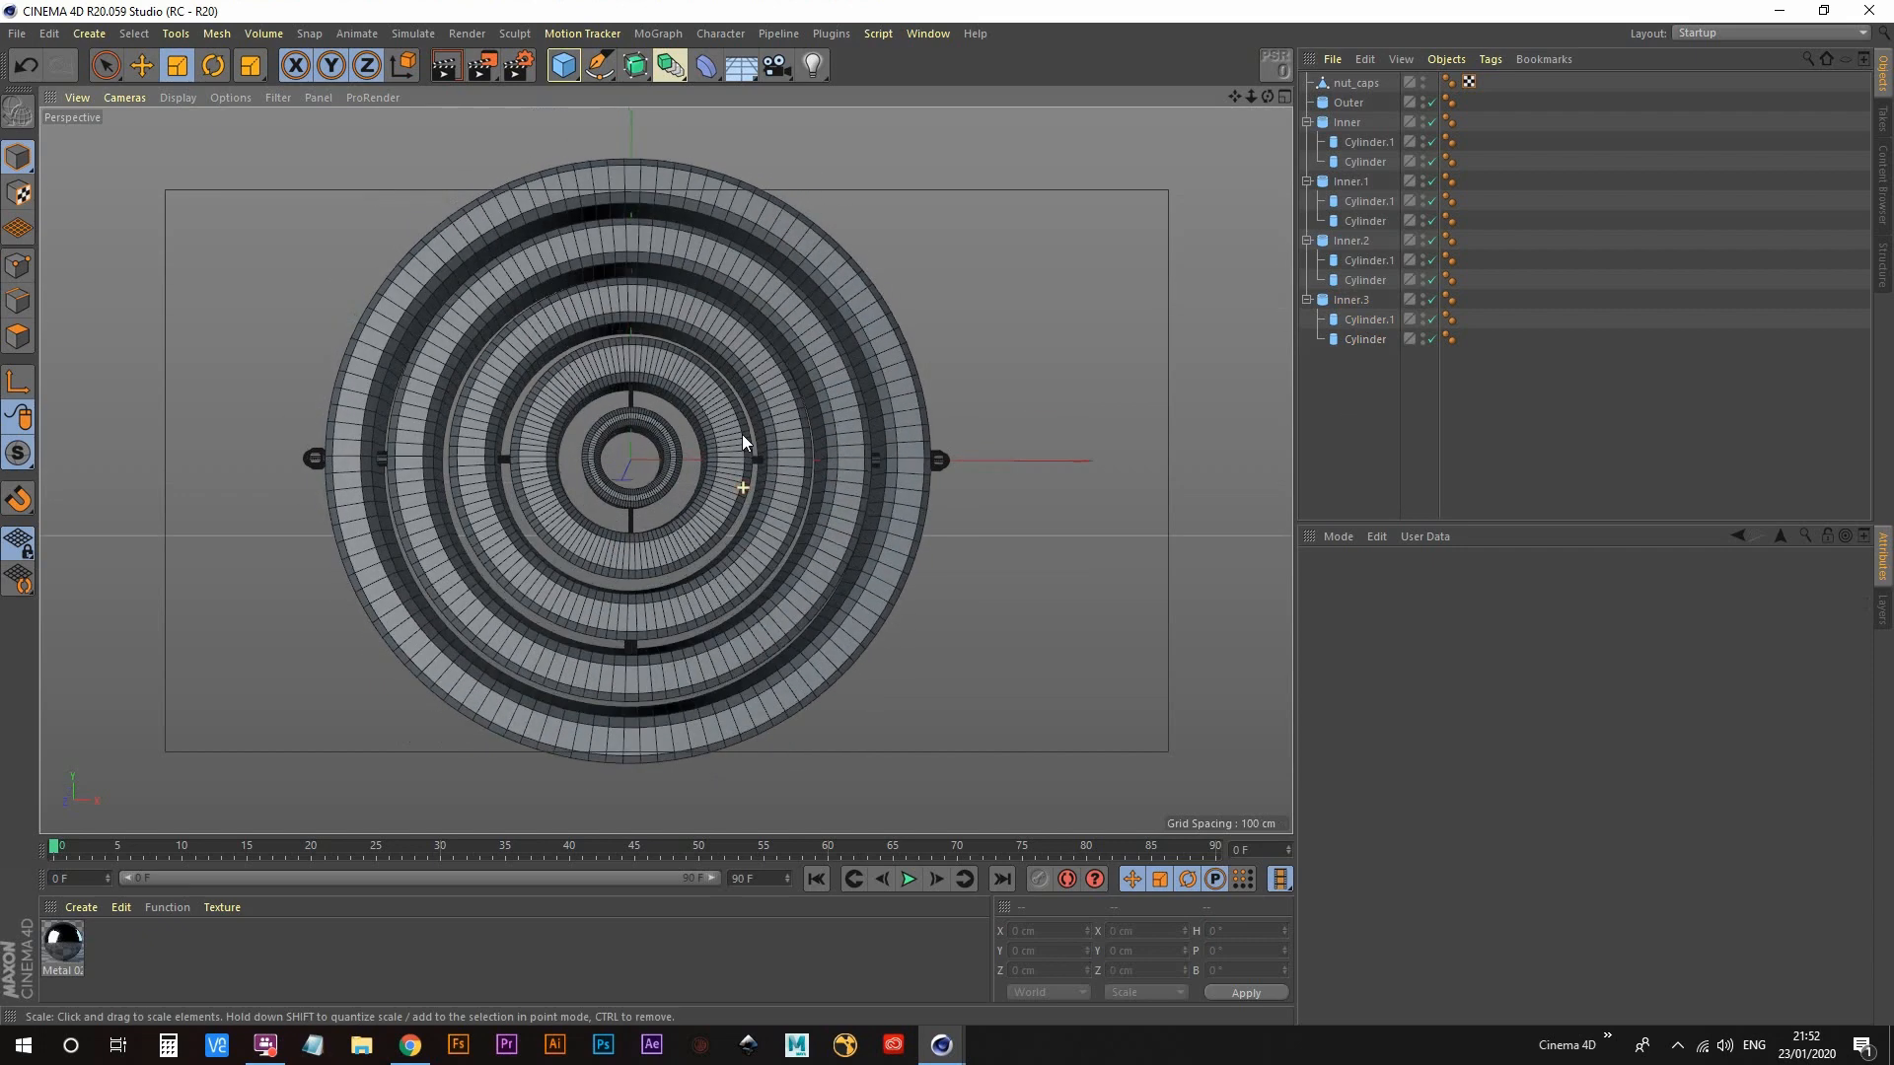
Step: Merge the Inner.3 and Inner.2 rings each with their child cylinders into single polygon objects using Connect Objects + Delete
middle_click(1349, 302)
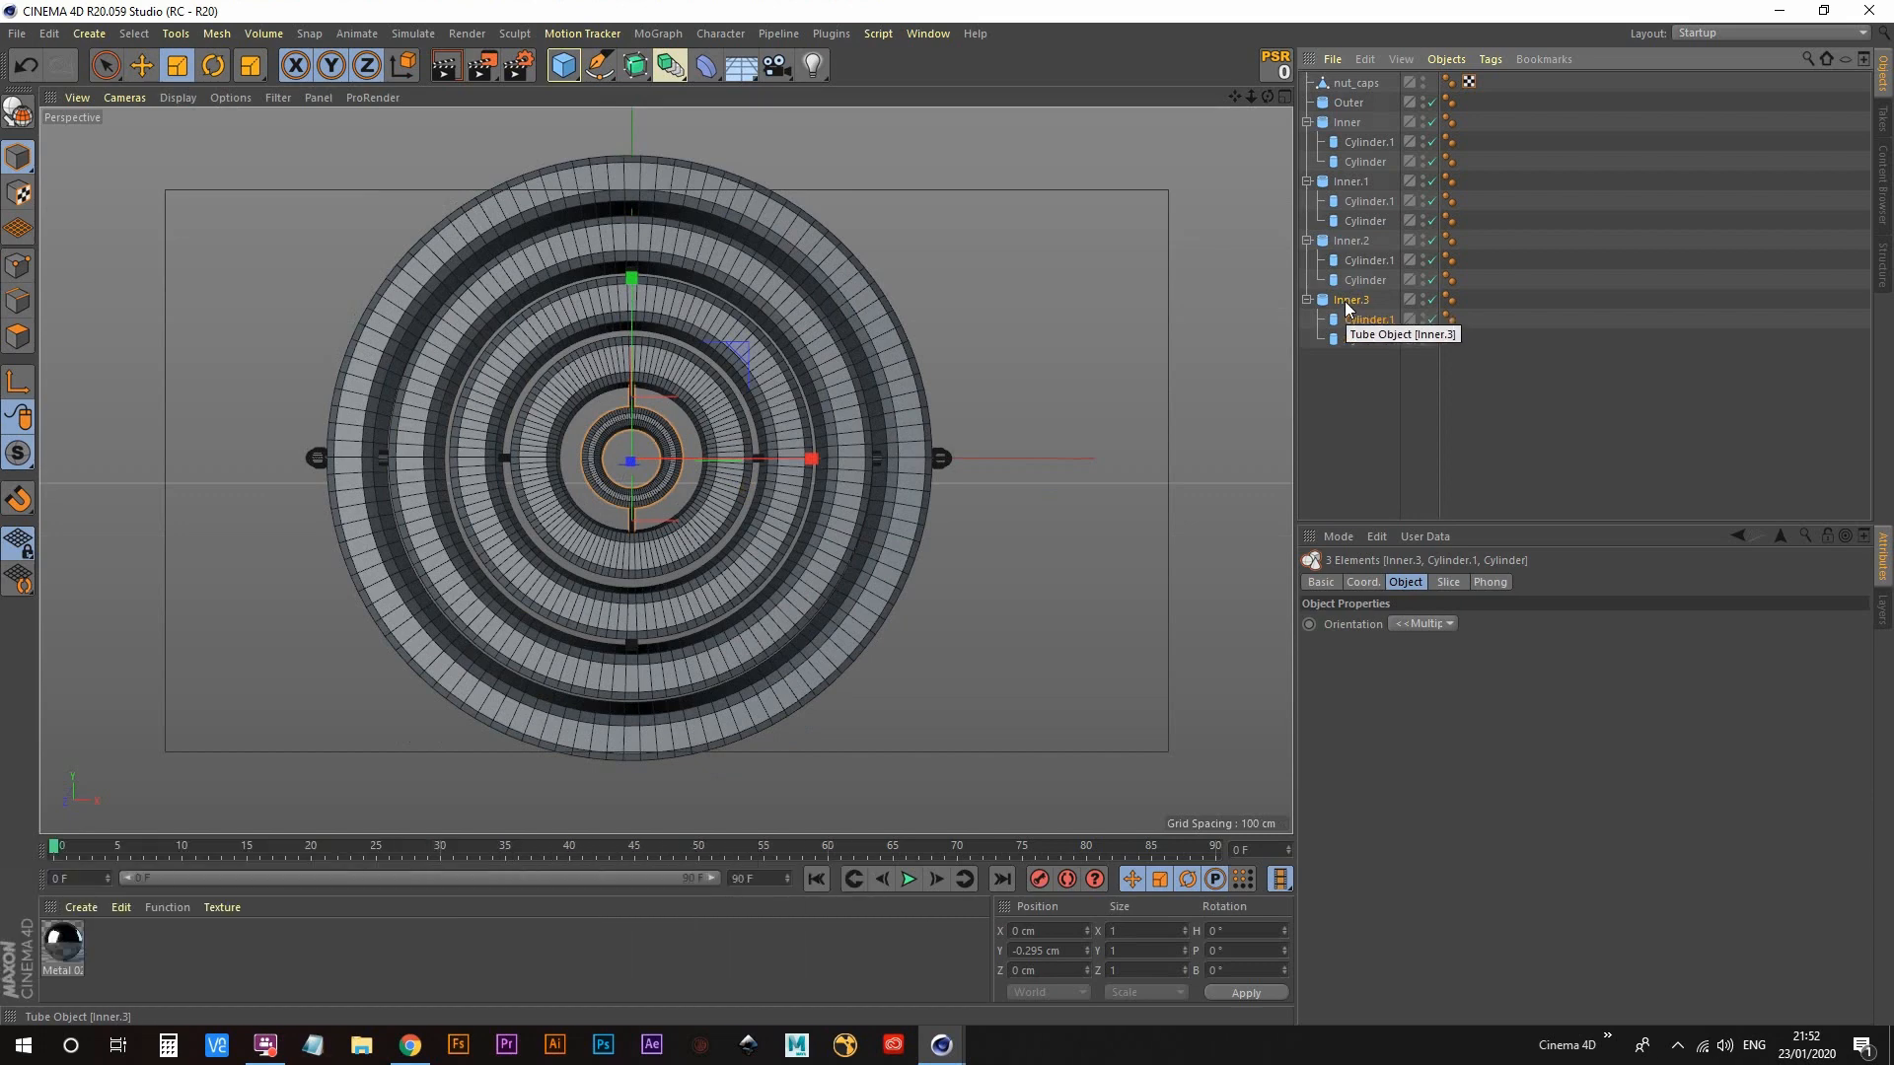
right_click(1353, 298)
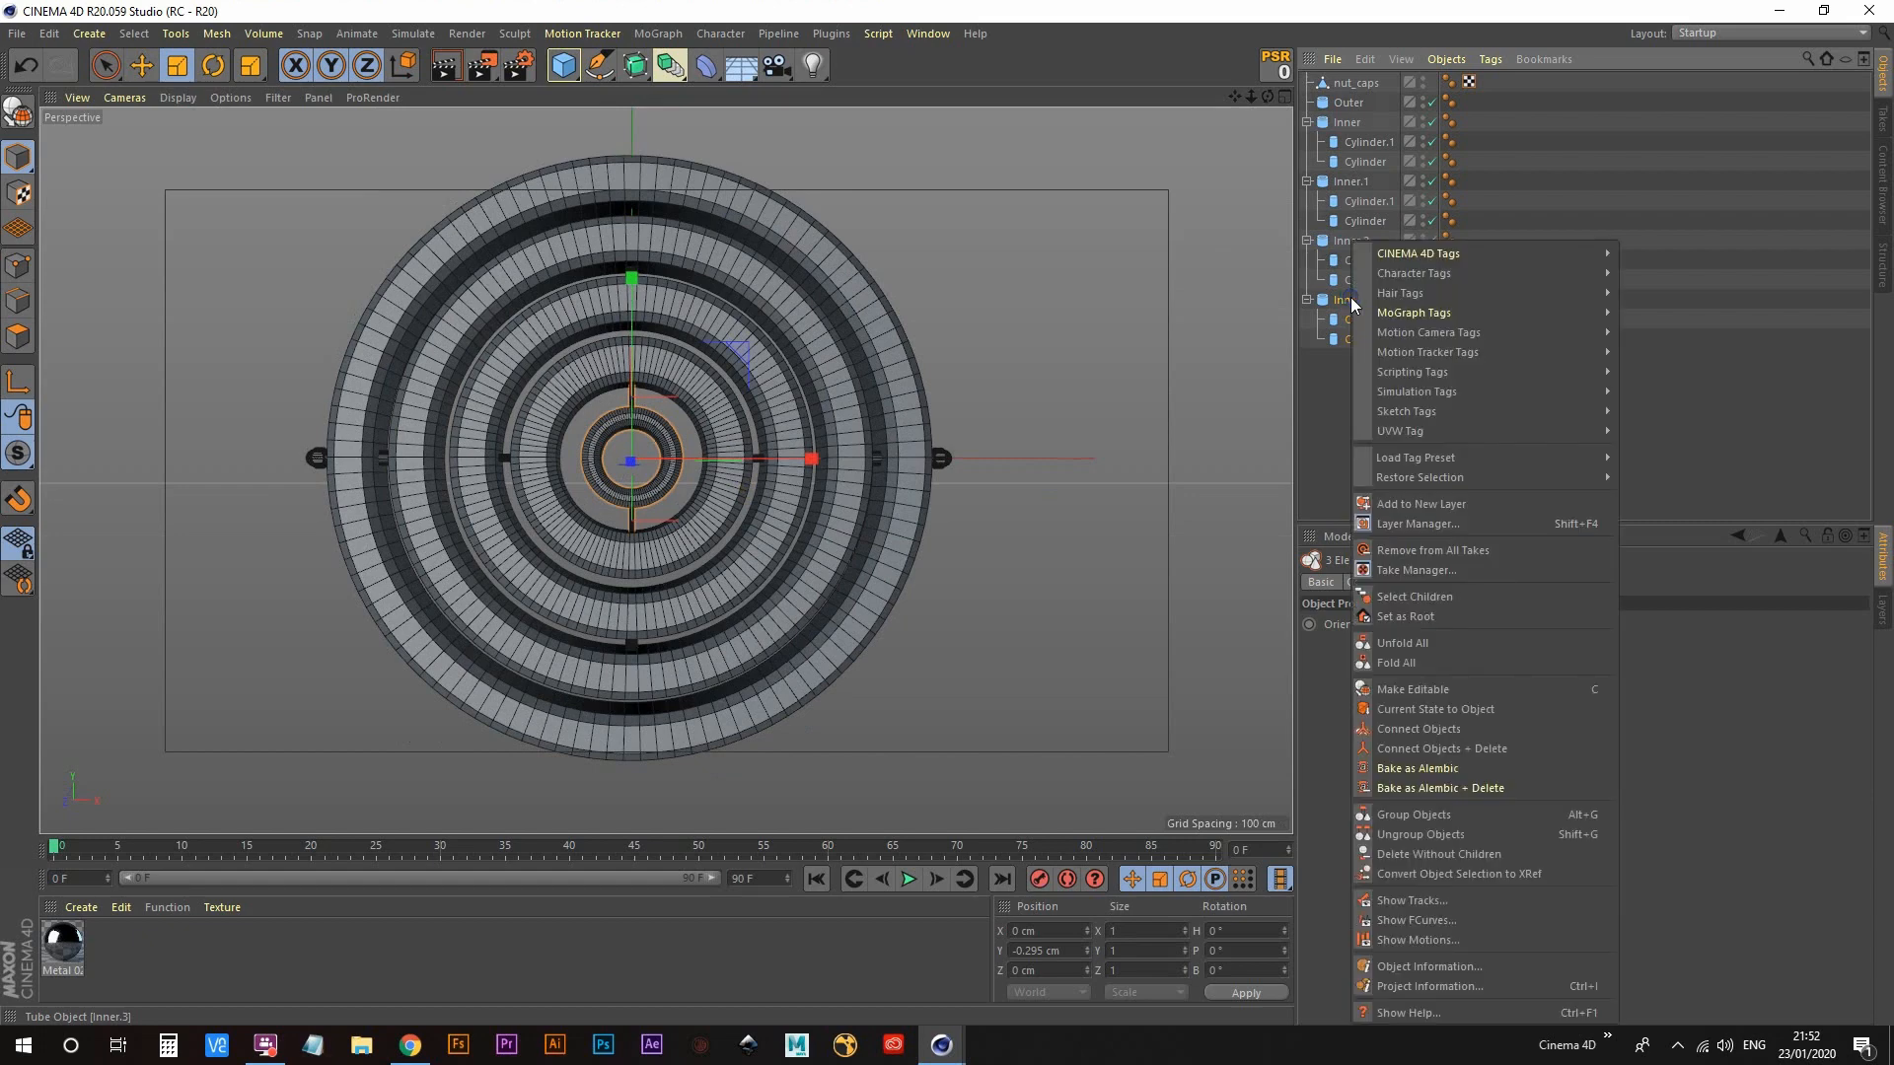
click(1471, 748)
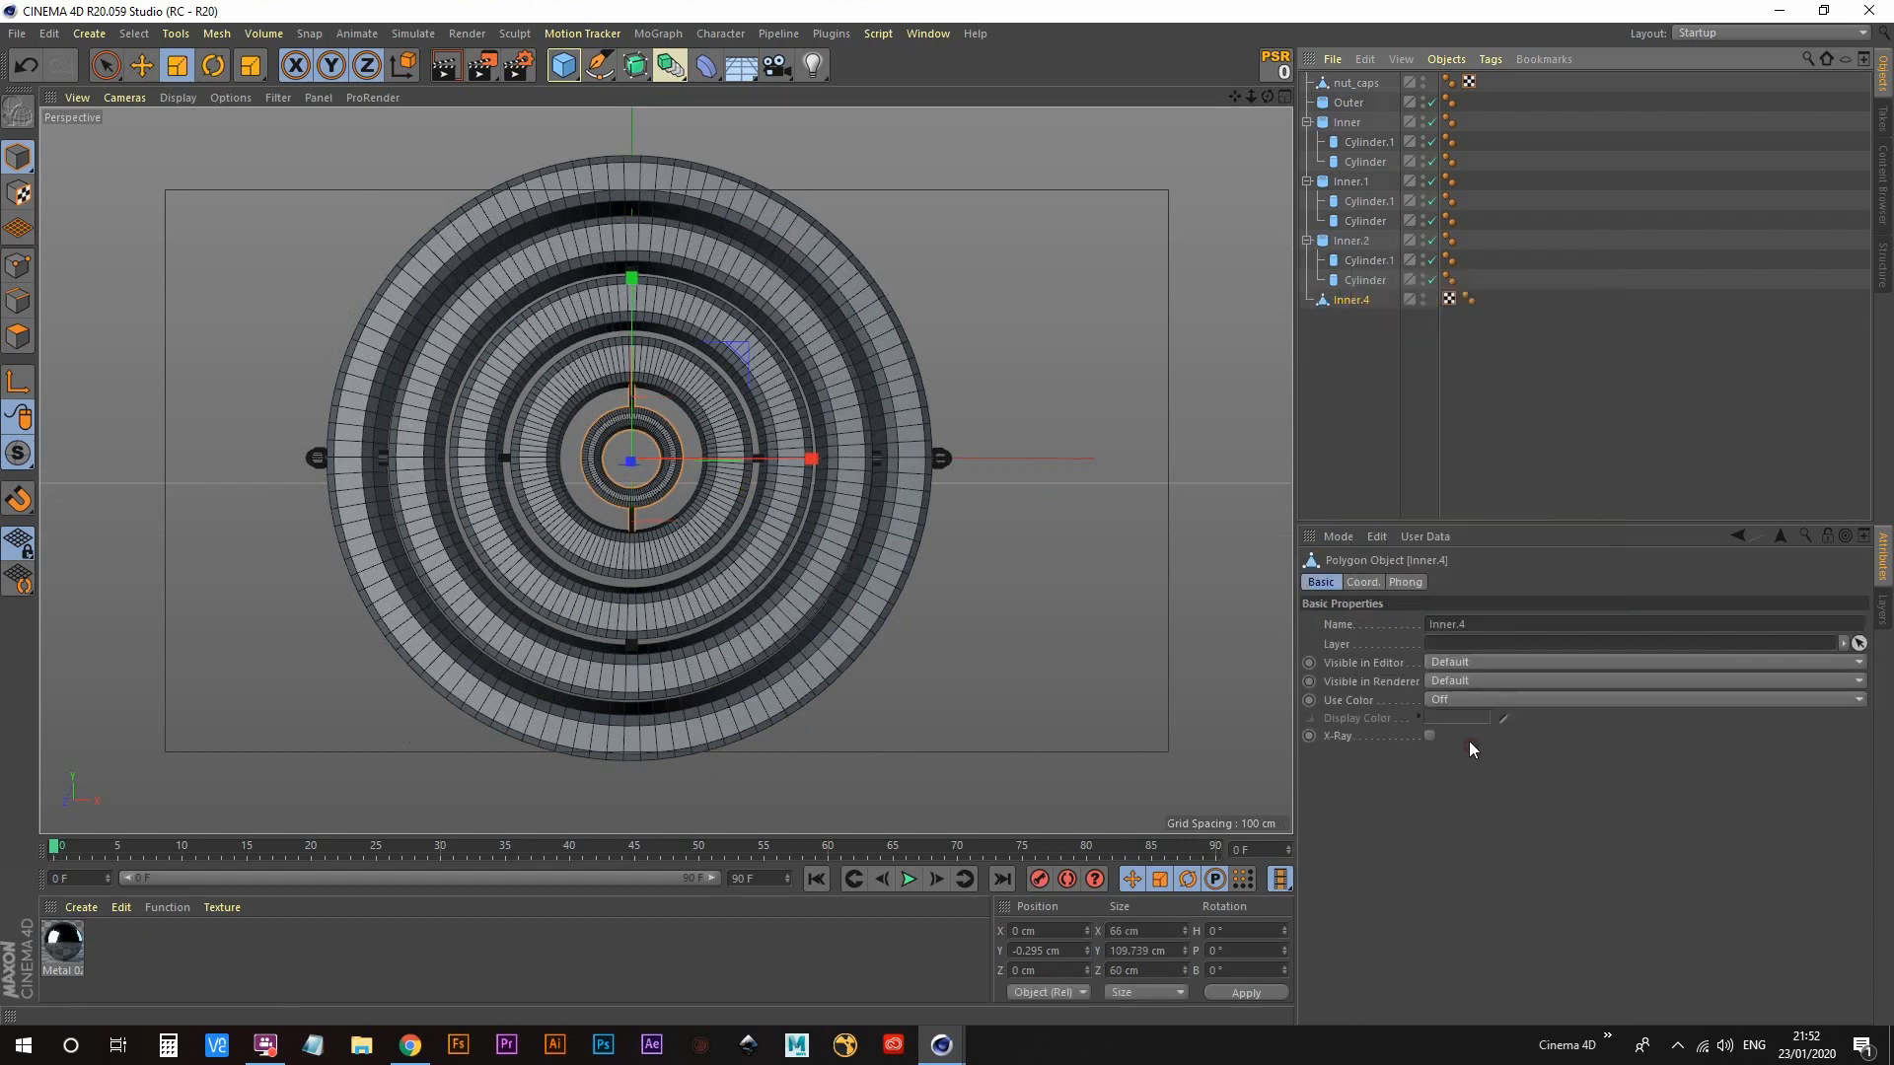
middle_click(1350, 243)
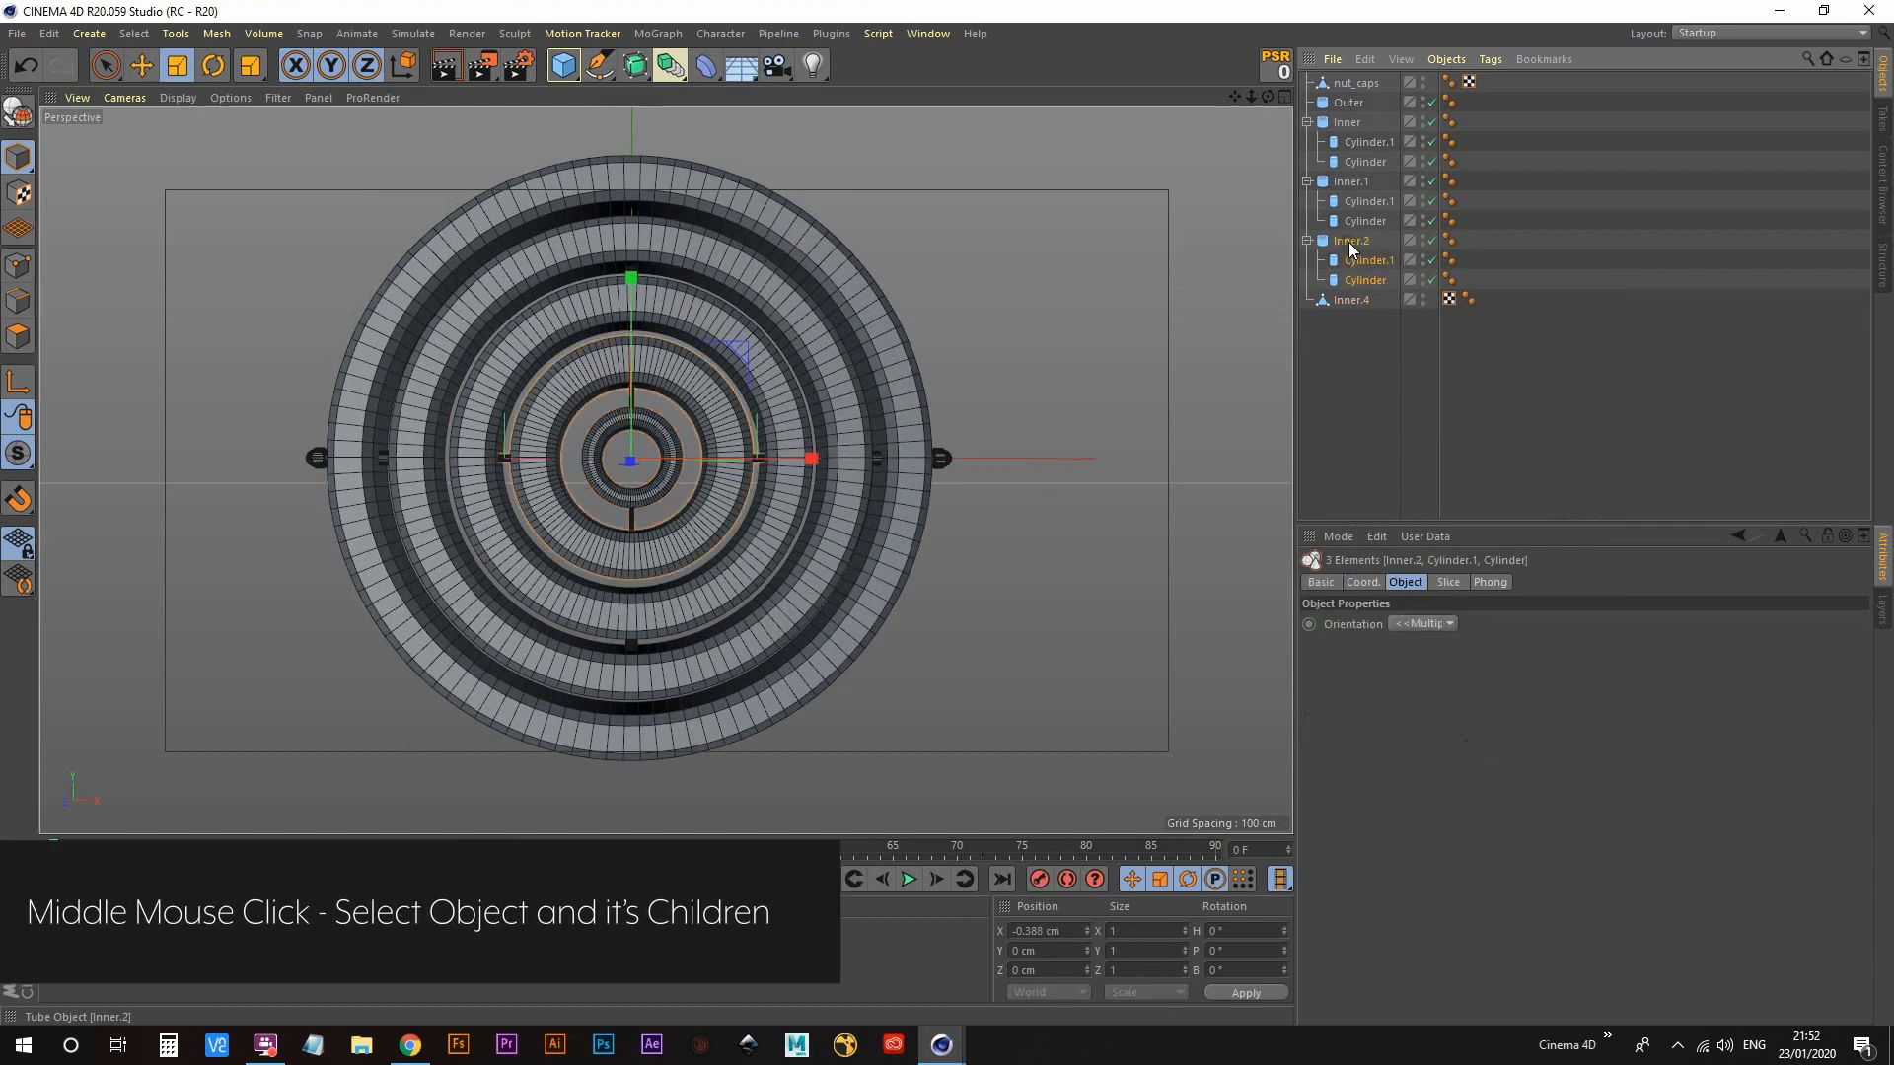
right_click(1350, 247)
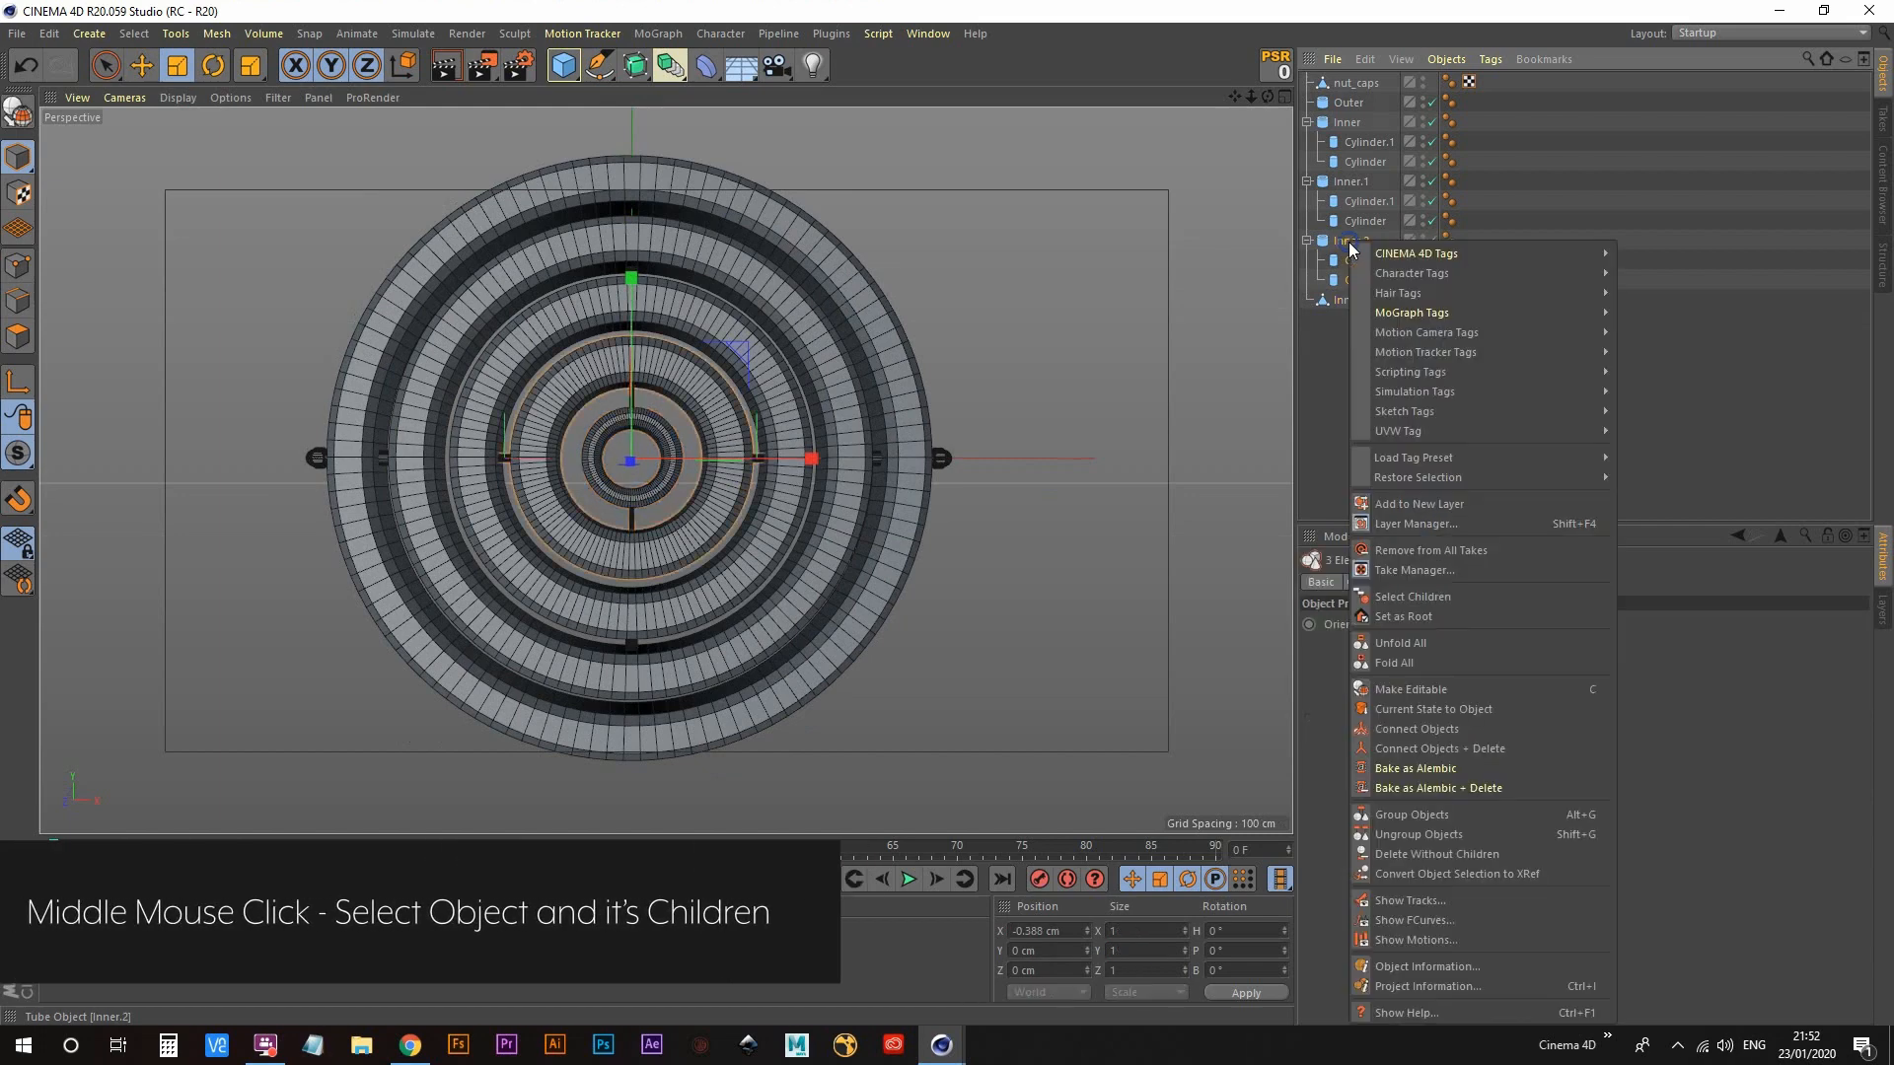
click(1450, 748)
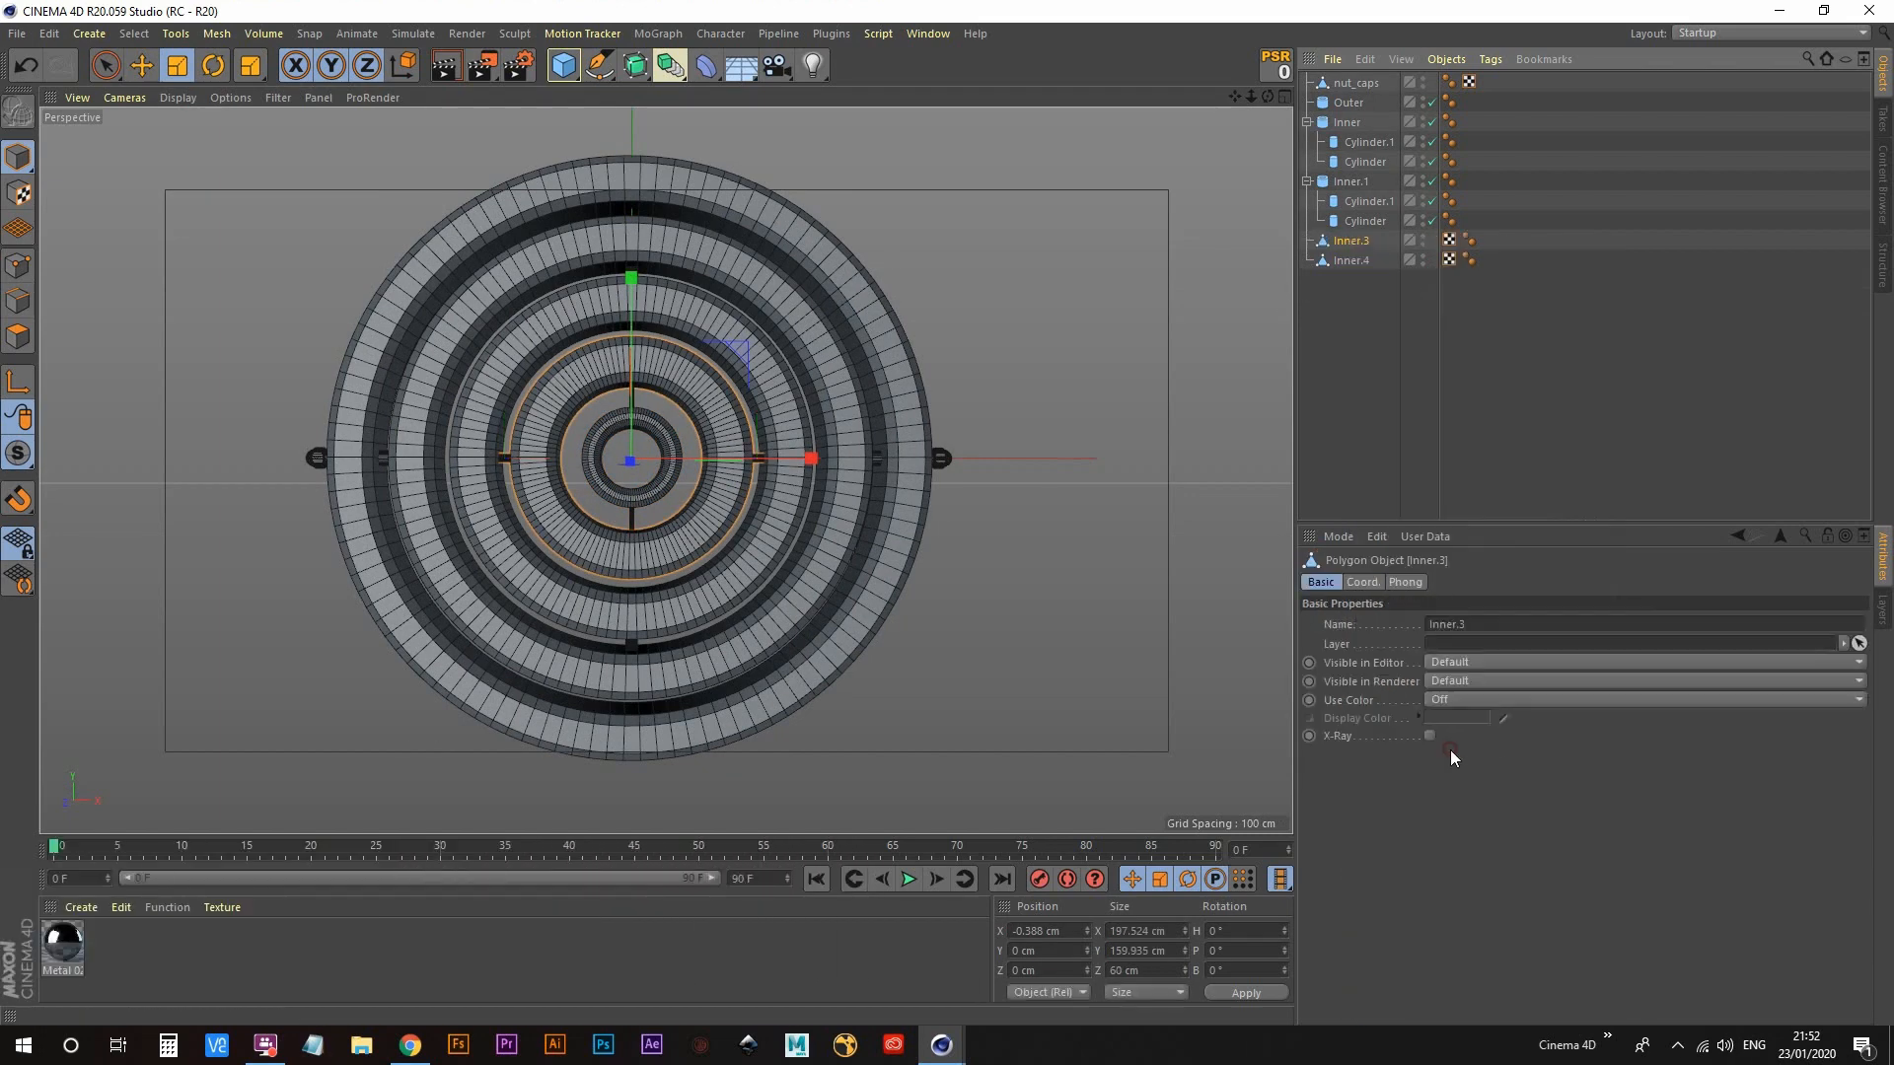
Step: Merge the Inner.1 and Inner rings each with their child cylinders into single polygon objects using Connect Objects + Delete
middle_click(1358, 183)
right_click(1358, 182)
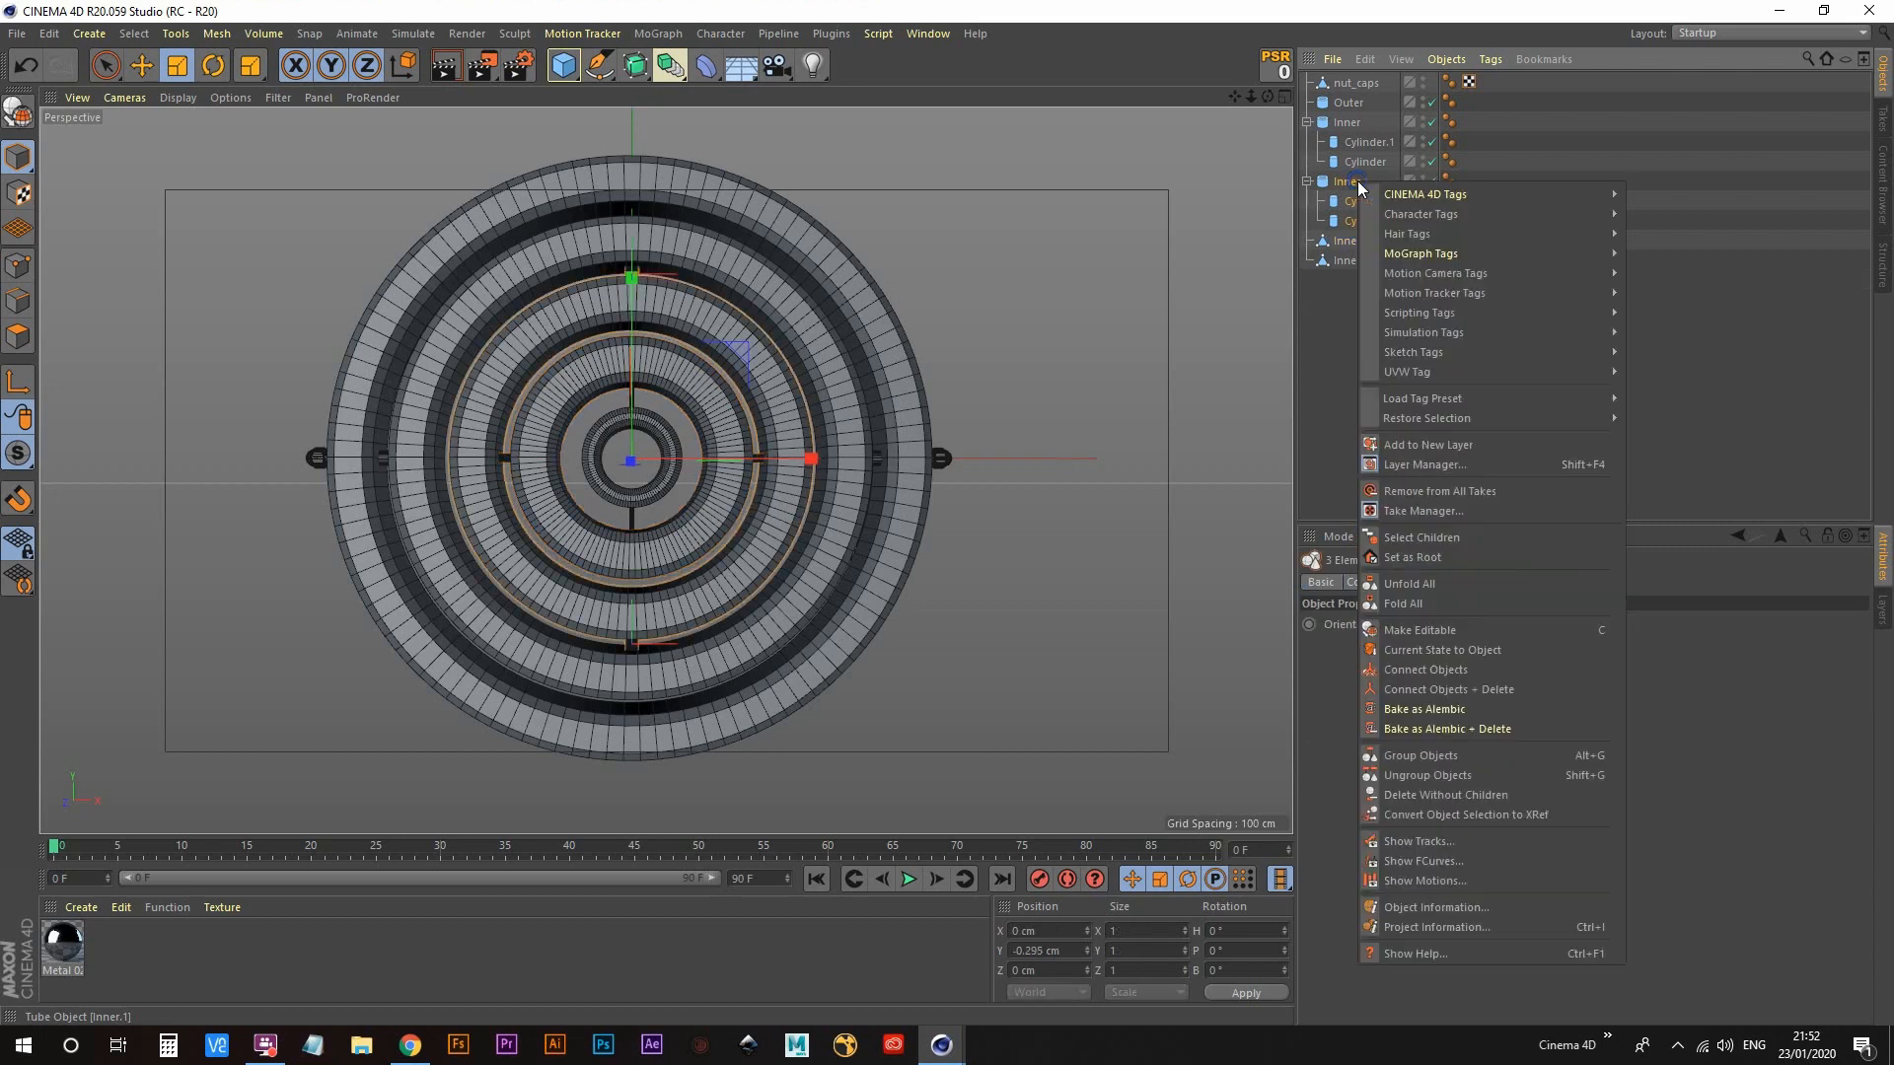
click(1477, 694)
middle_click(1343, 122)
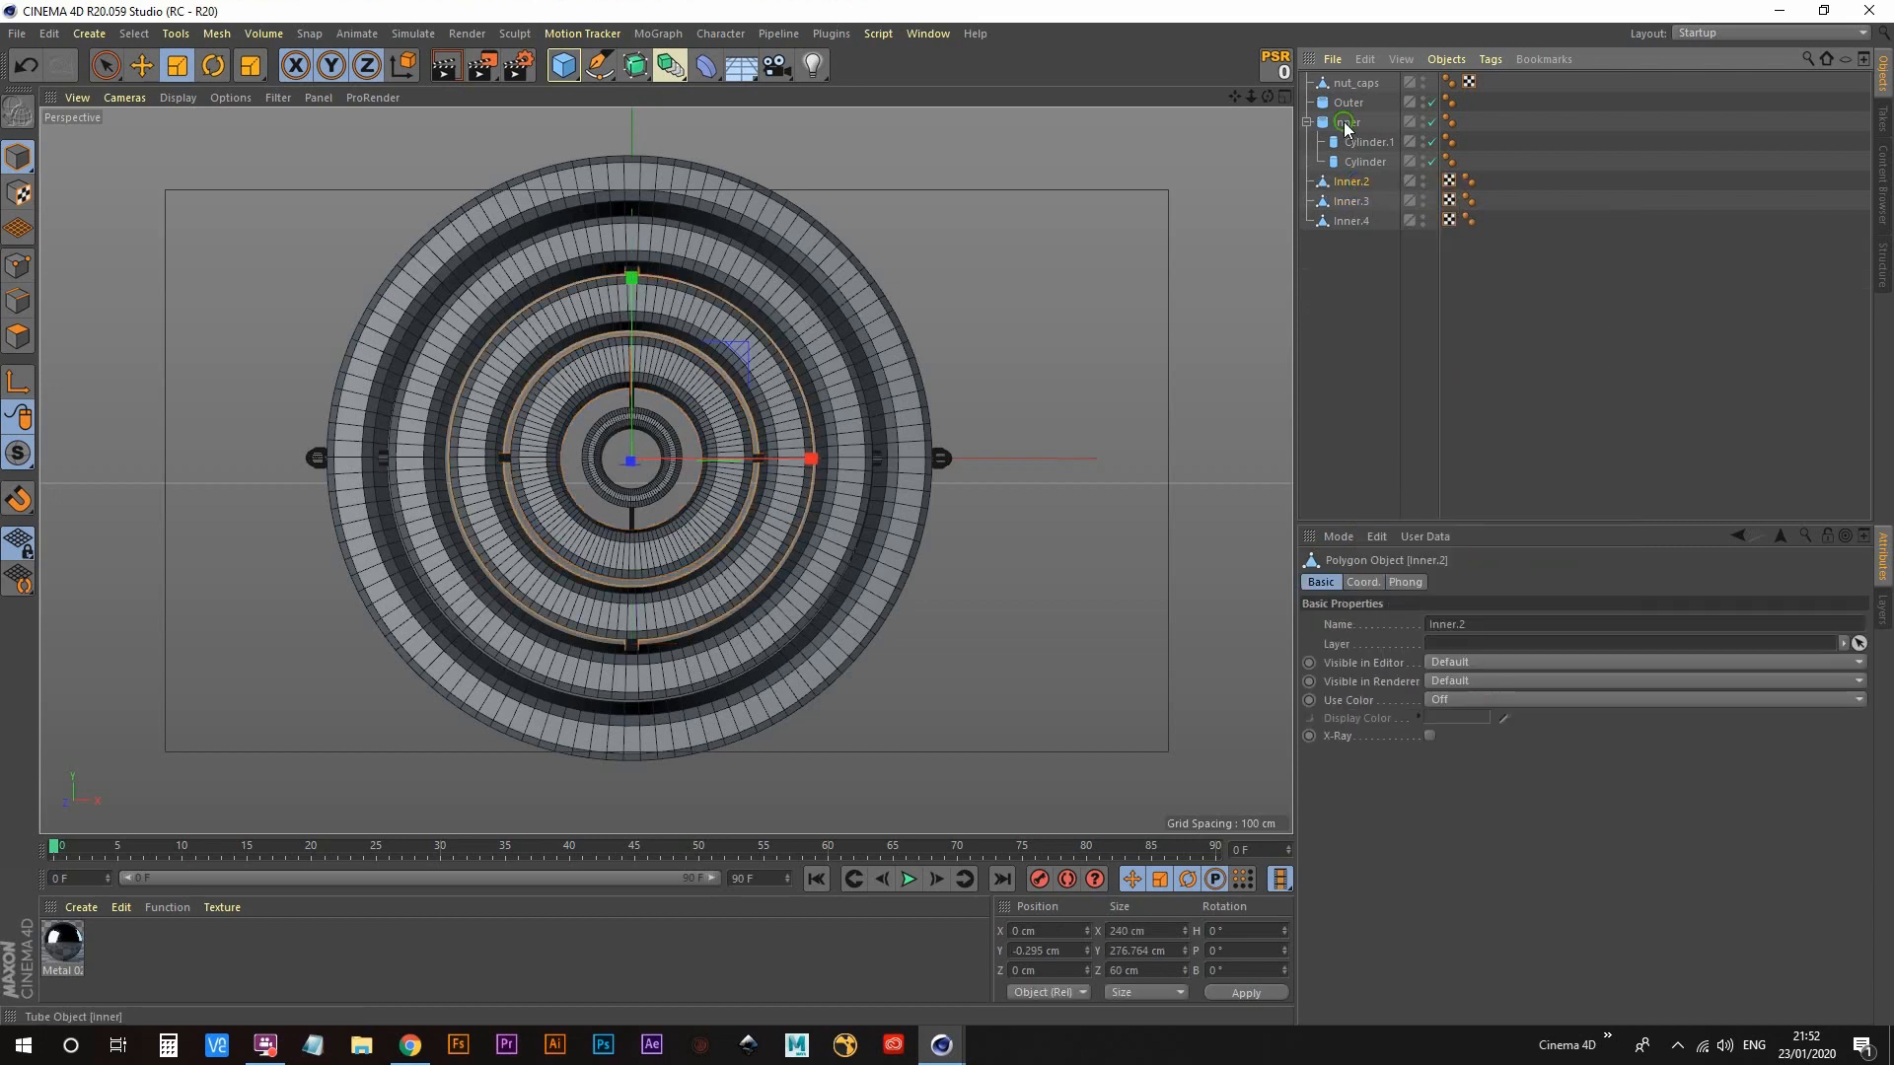
right_click(1343, 123)
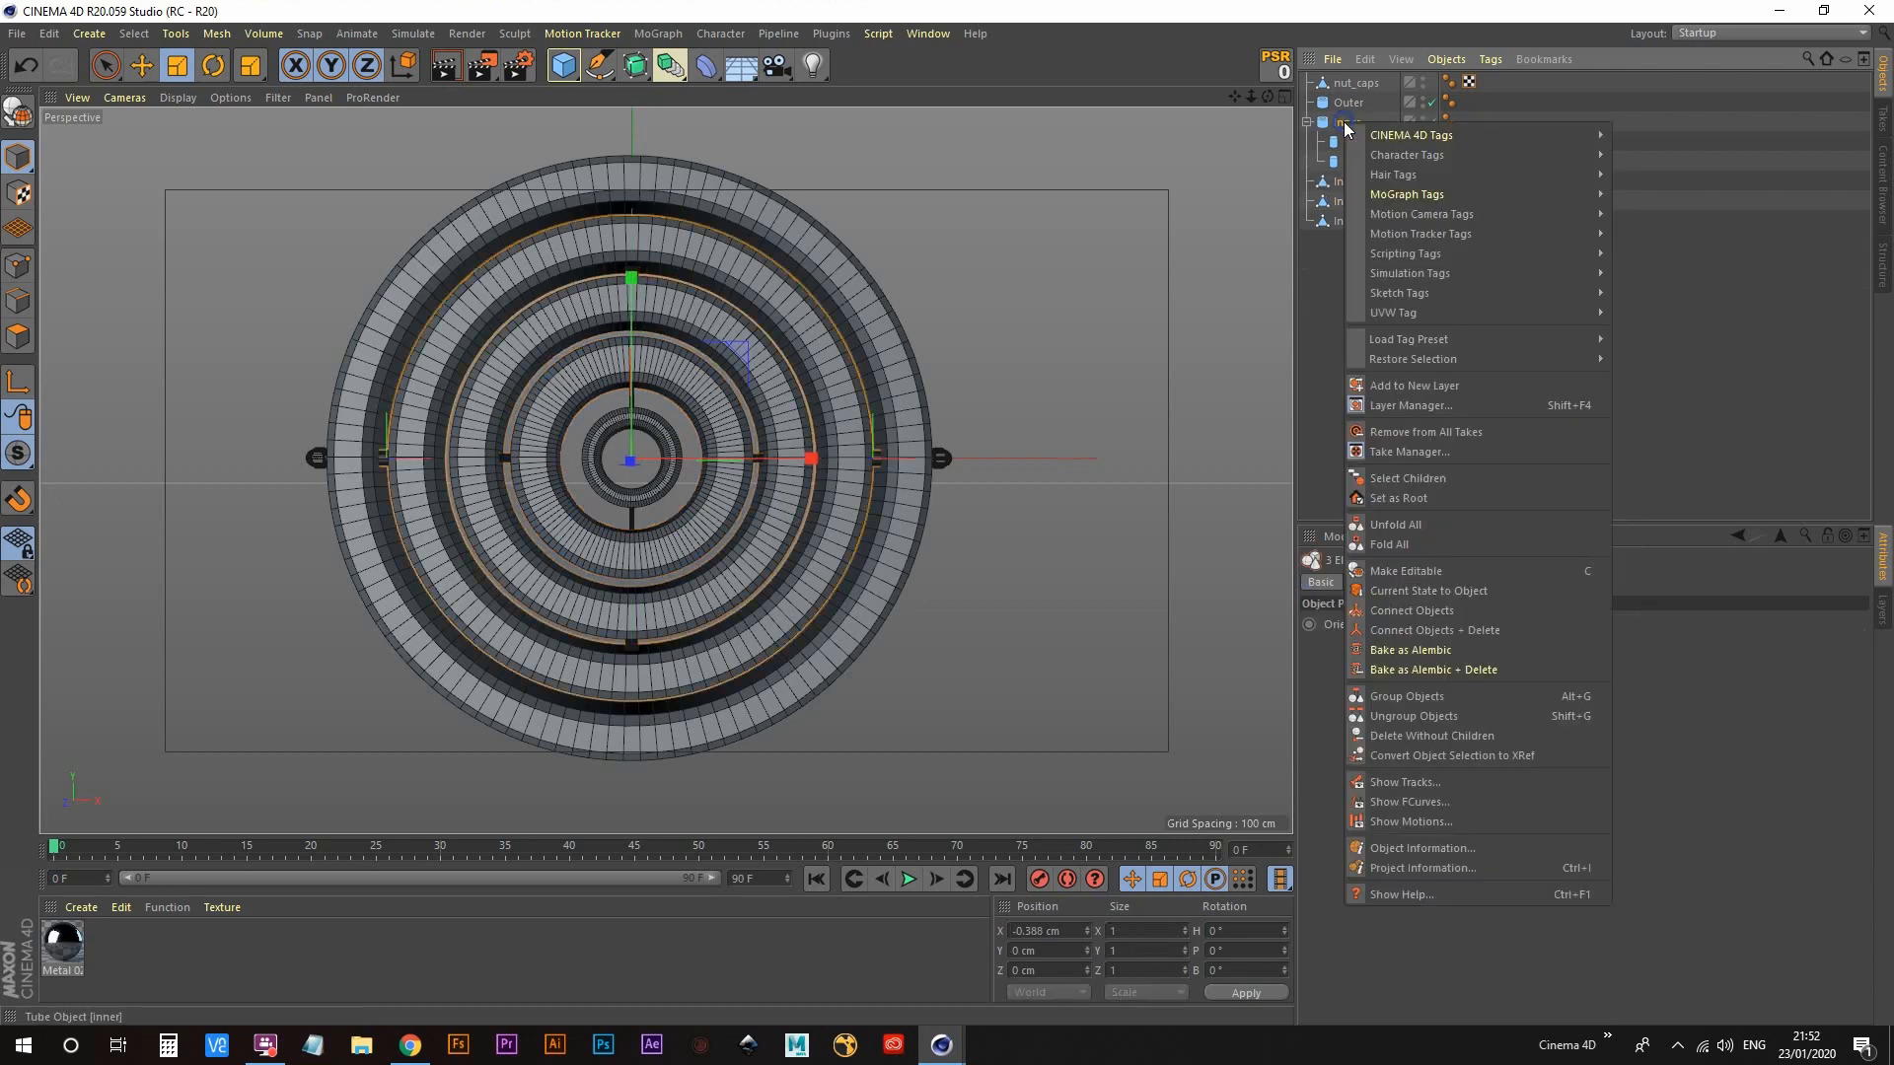
click(1433, 630)
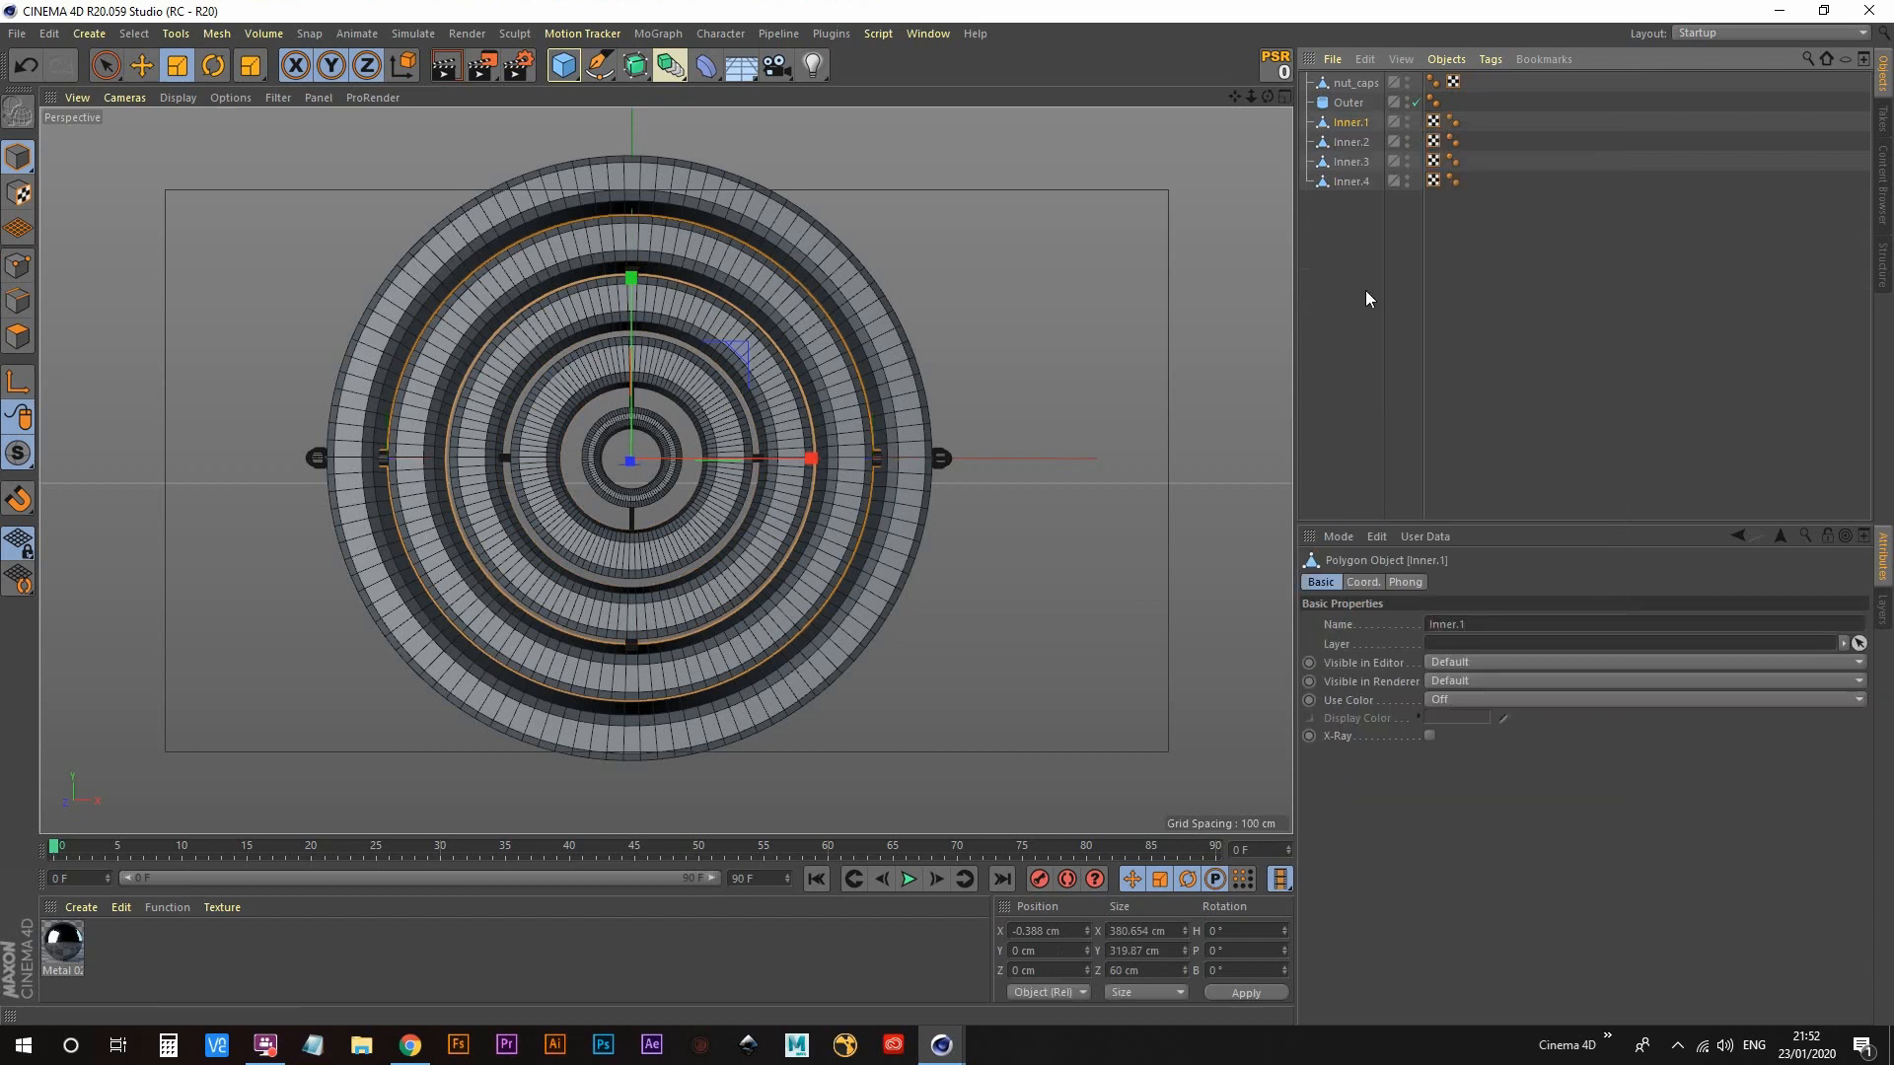
Step: Try rotating the merged Inner.1 ring about 101.6° in heading and slightly in pitch, undoing each rotation
click(1348, 103)
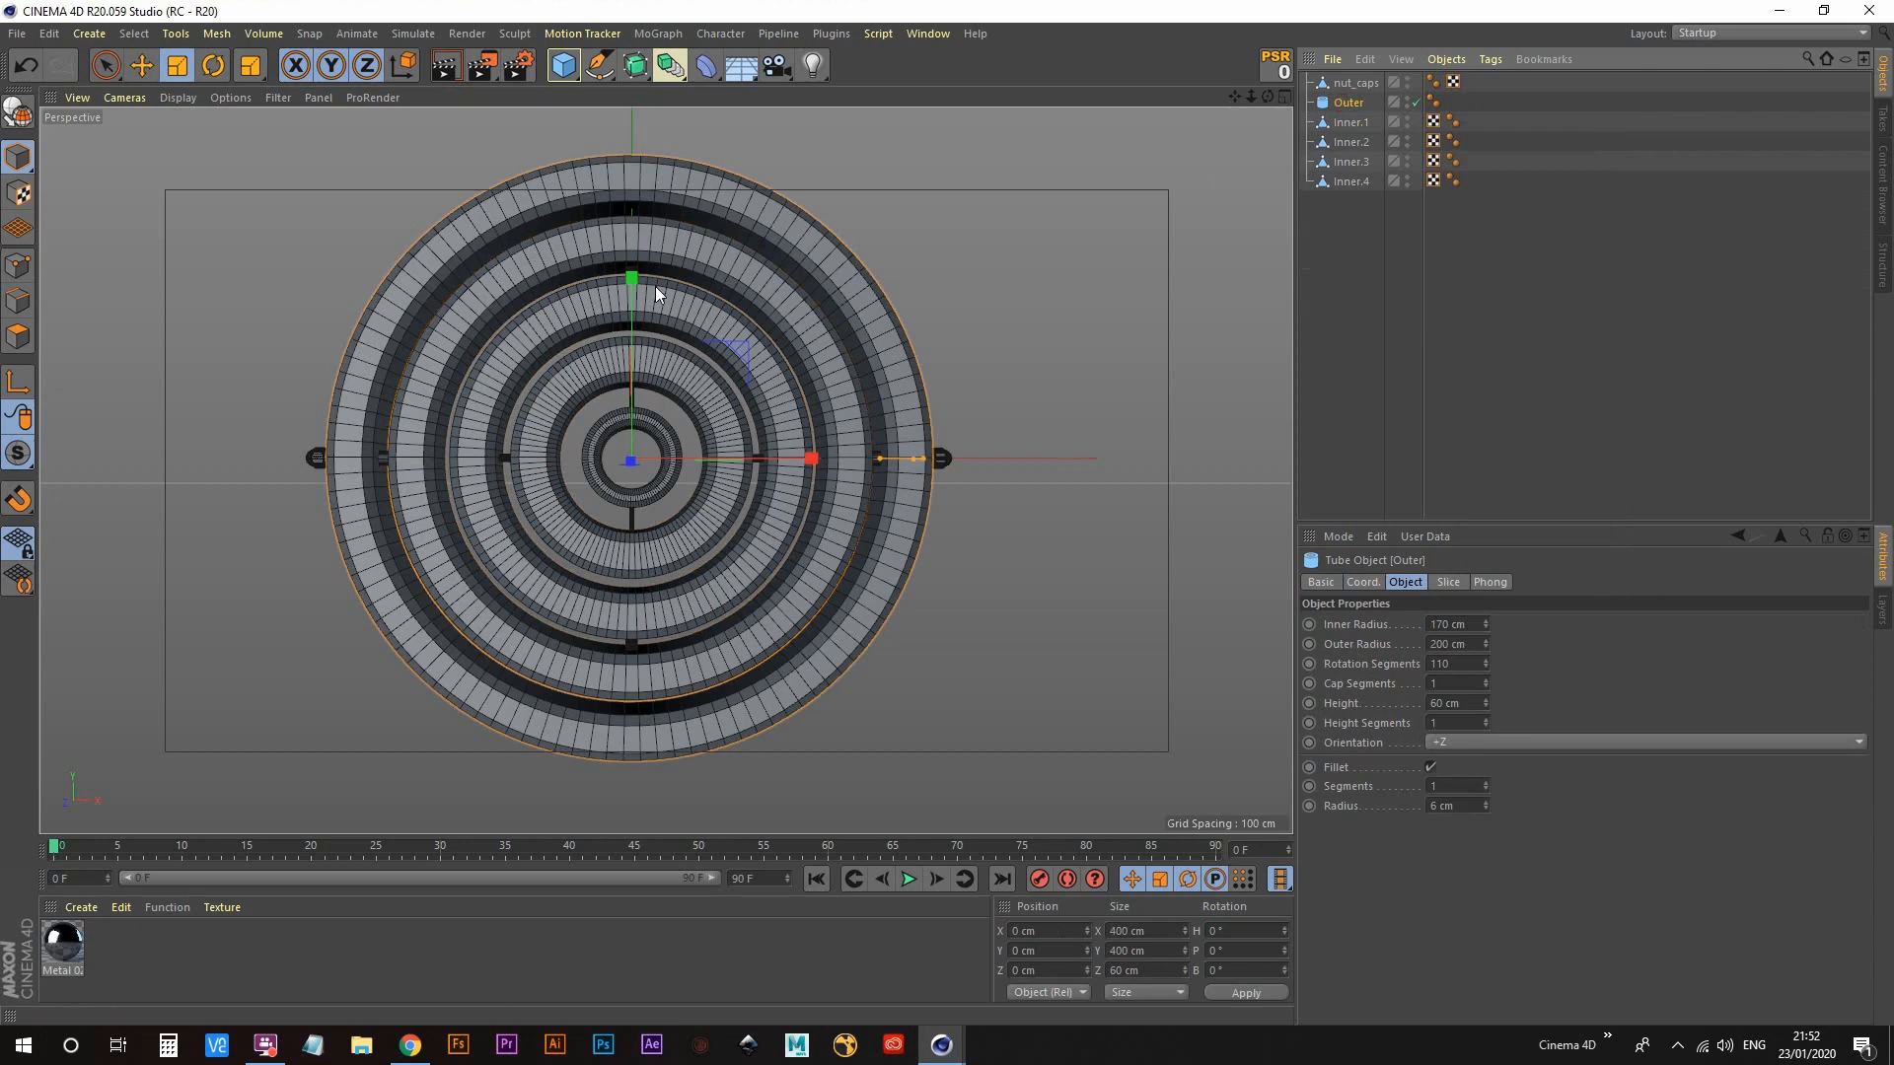
click(1355, 124)
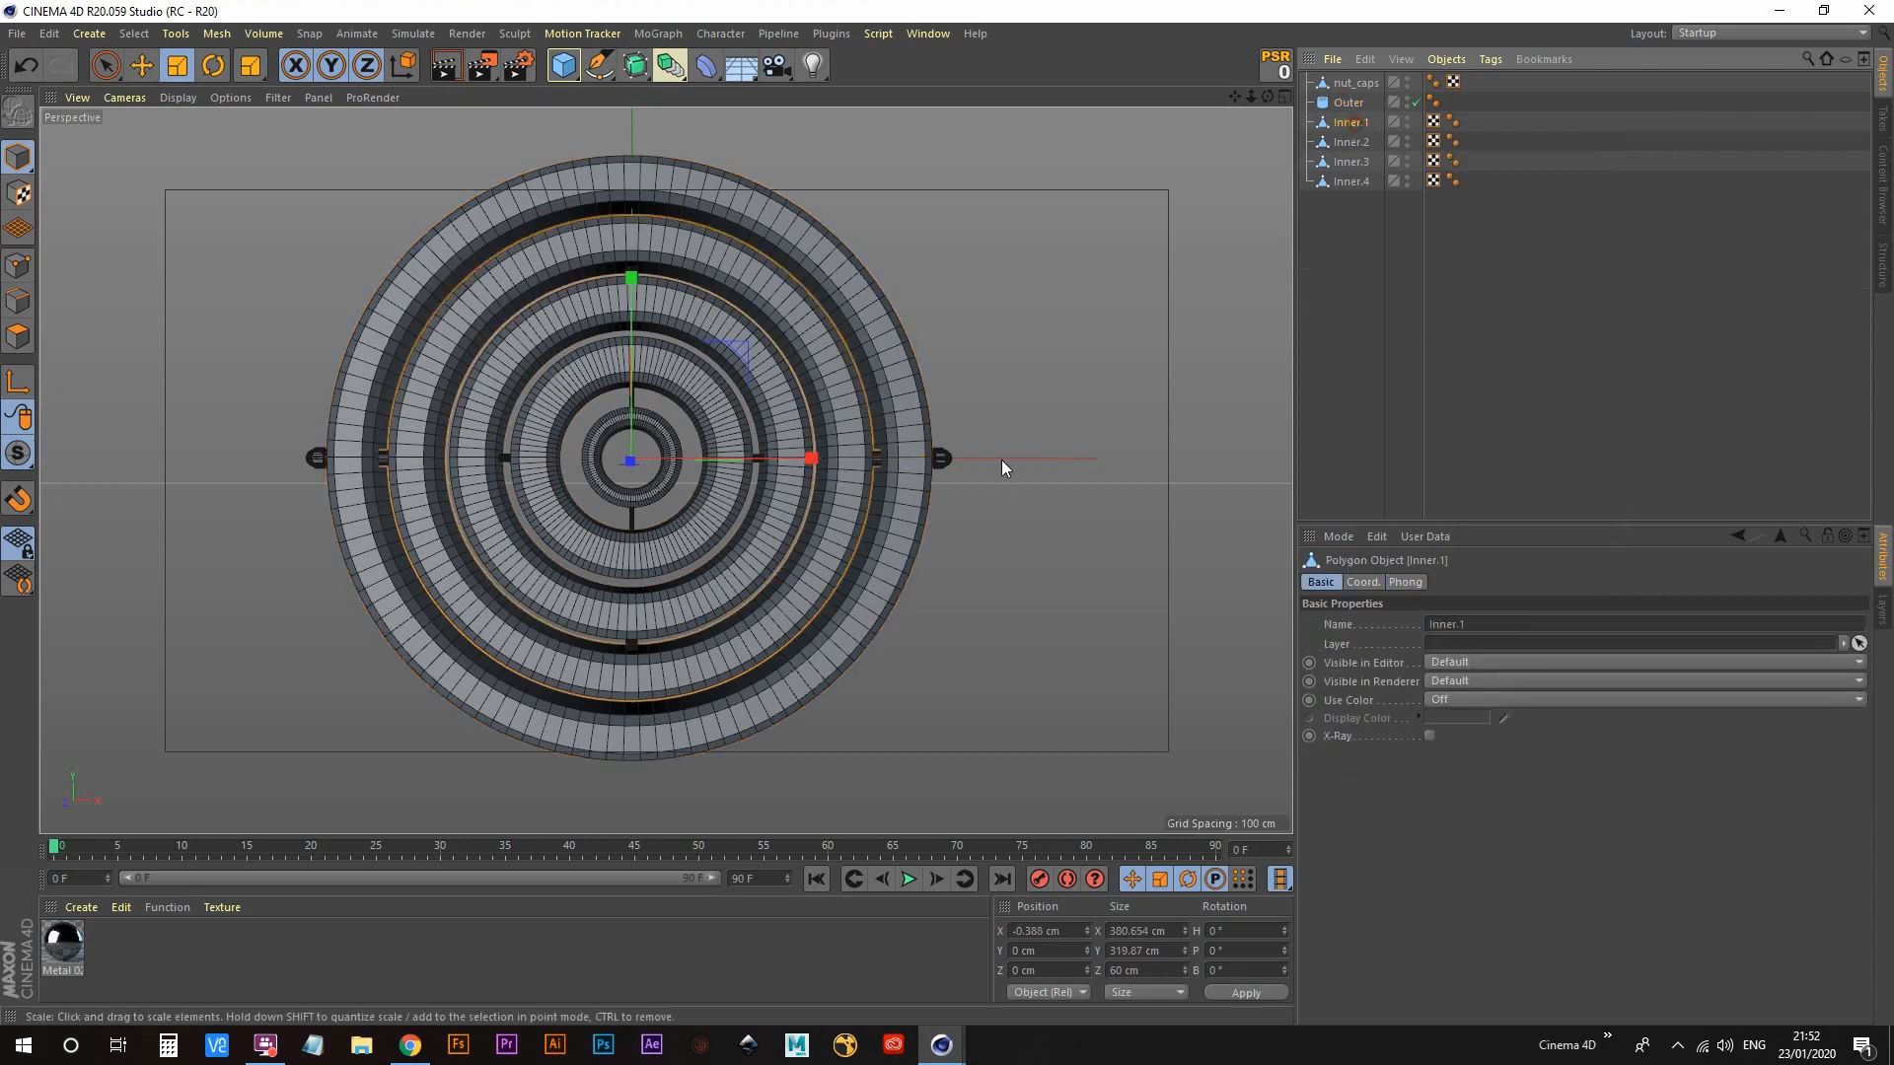
alt+drag(1002, 460, 1073, 321)
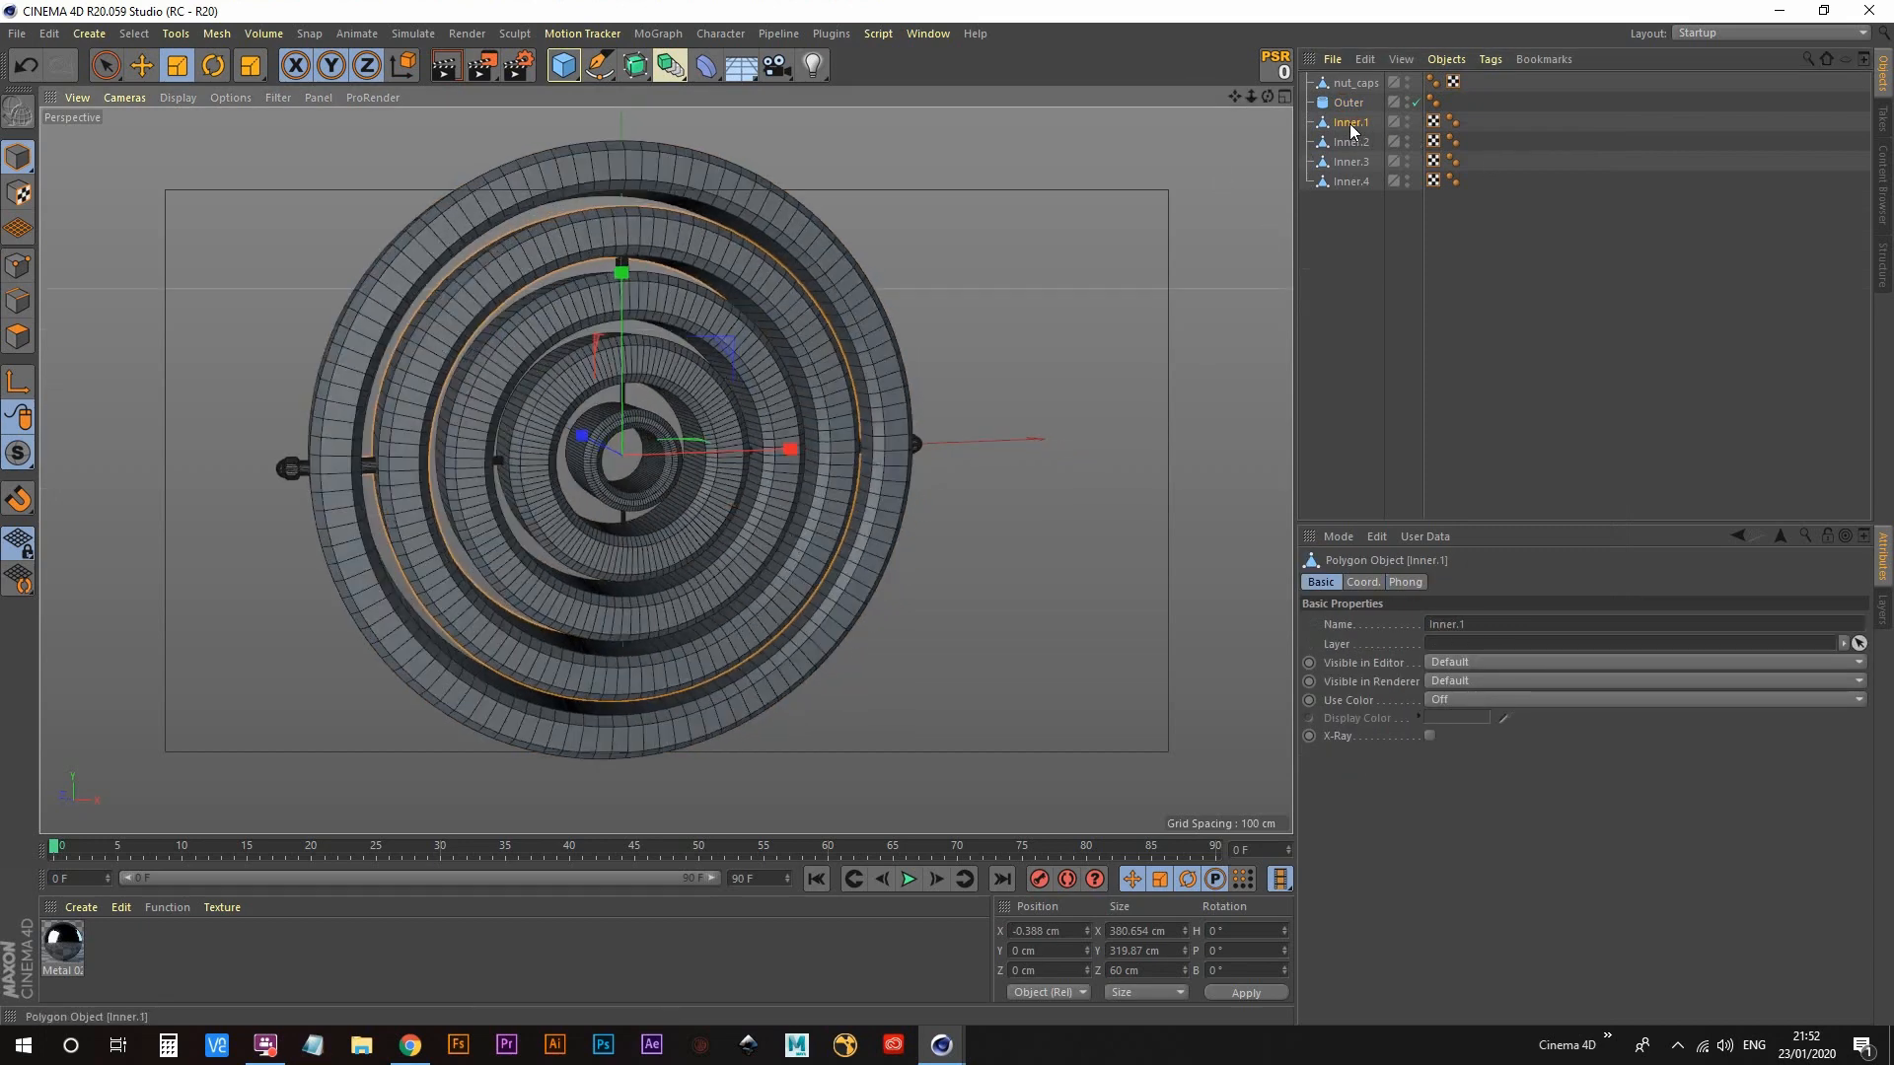
click(213, 65)
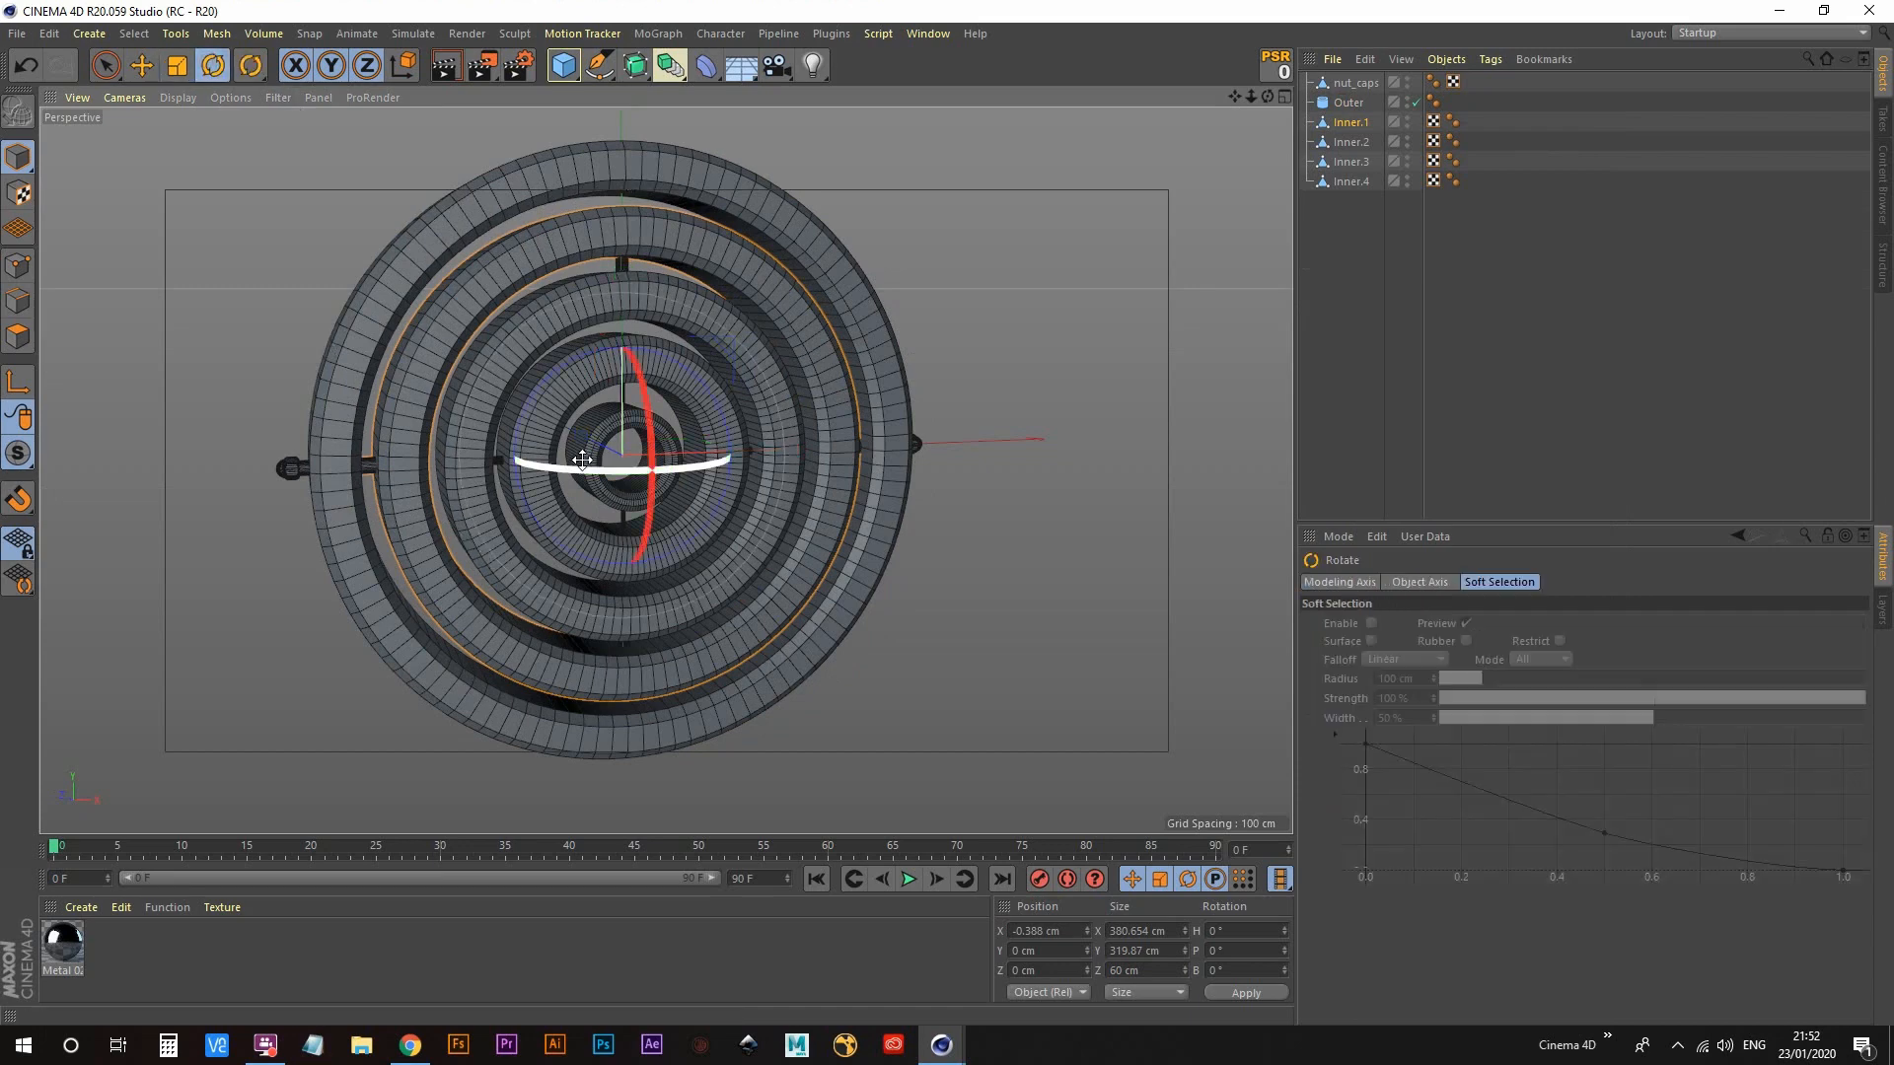
alt+drag(582, 459, 546, 484)
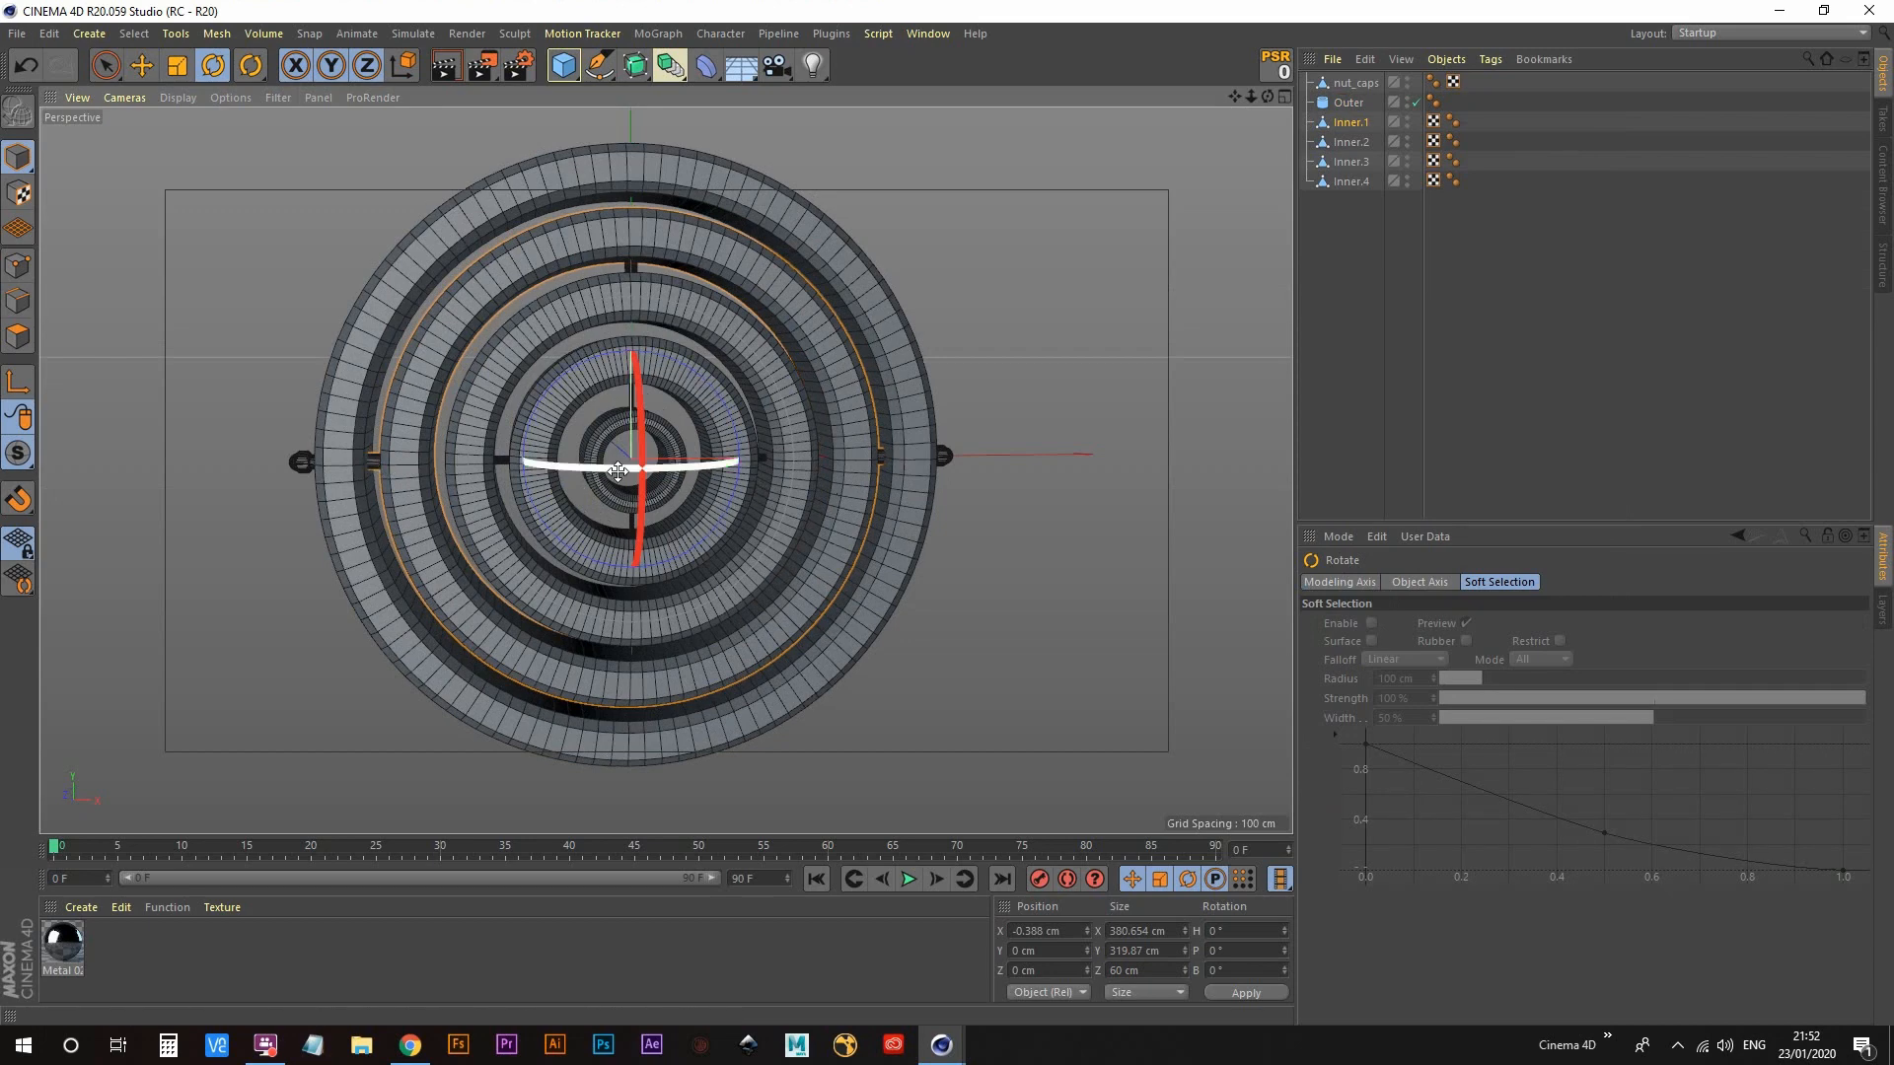
drag(604, 469, 849, 464)
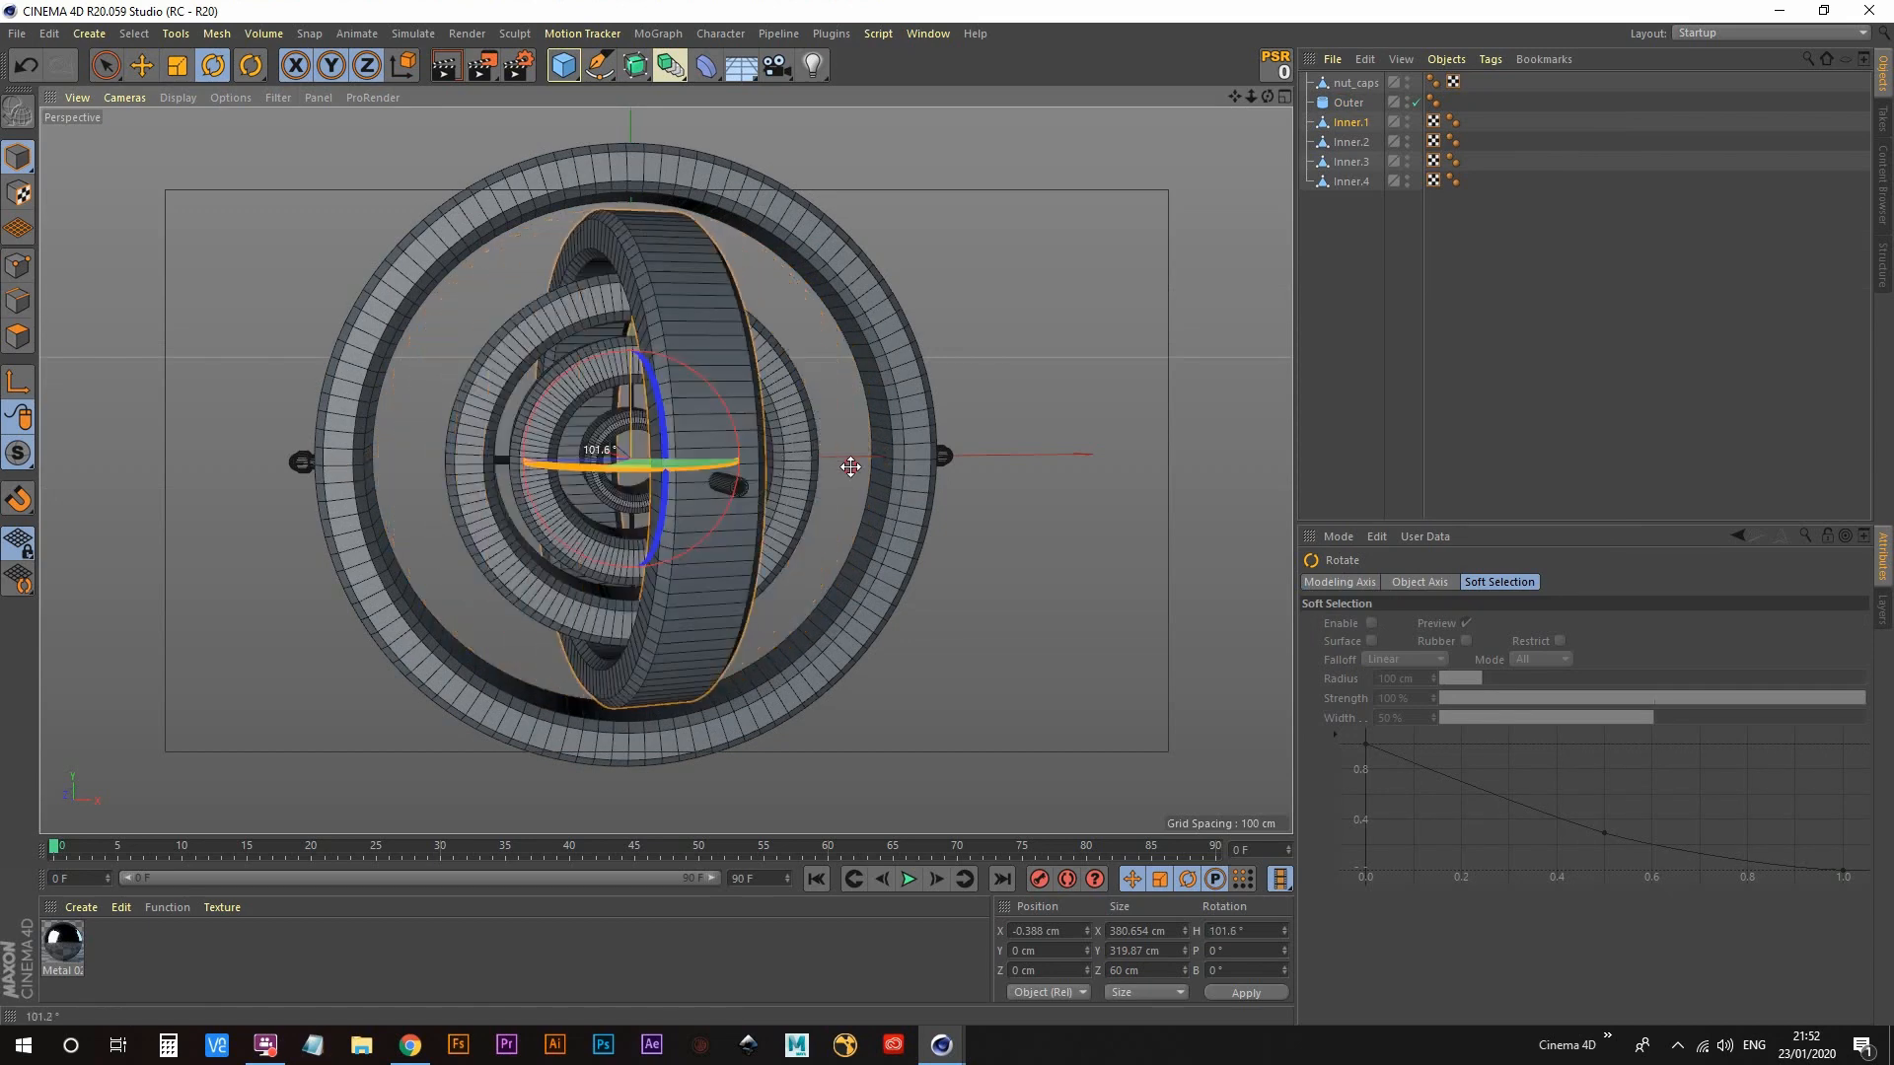
key(ctrl+z)
mouse_move(641, 394)
mouse_down()
mouse_move(660, 643)
mouse_move(655, 385)
mouse_up()
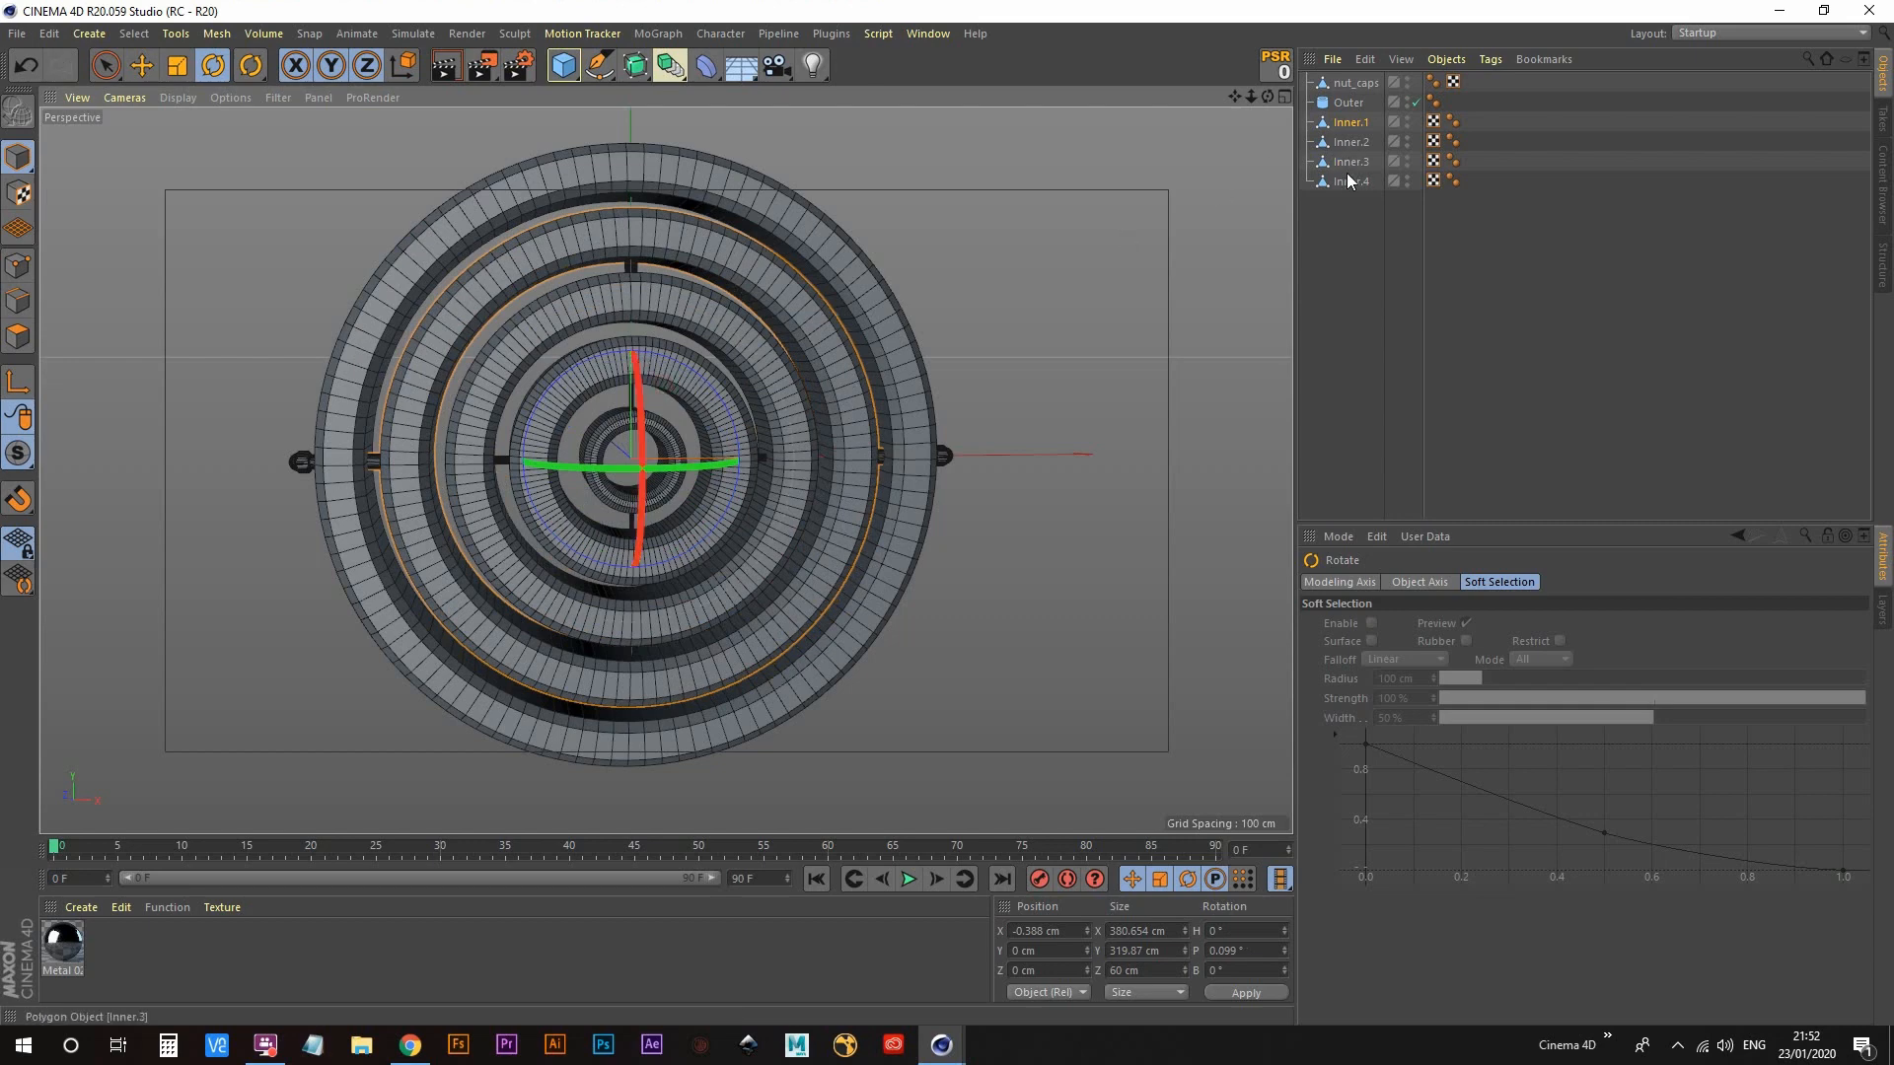
key(ctrl+z)
Step: Nest the ring objects in a chain, with Inner.4 under Inner.3, Inner.3 under Inner.2, and Inner.2 under Inner.1
click(1353, 144)
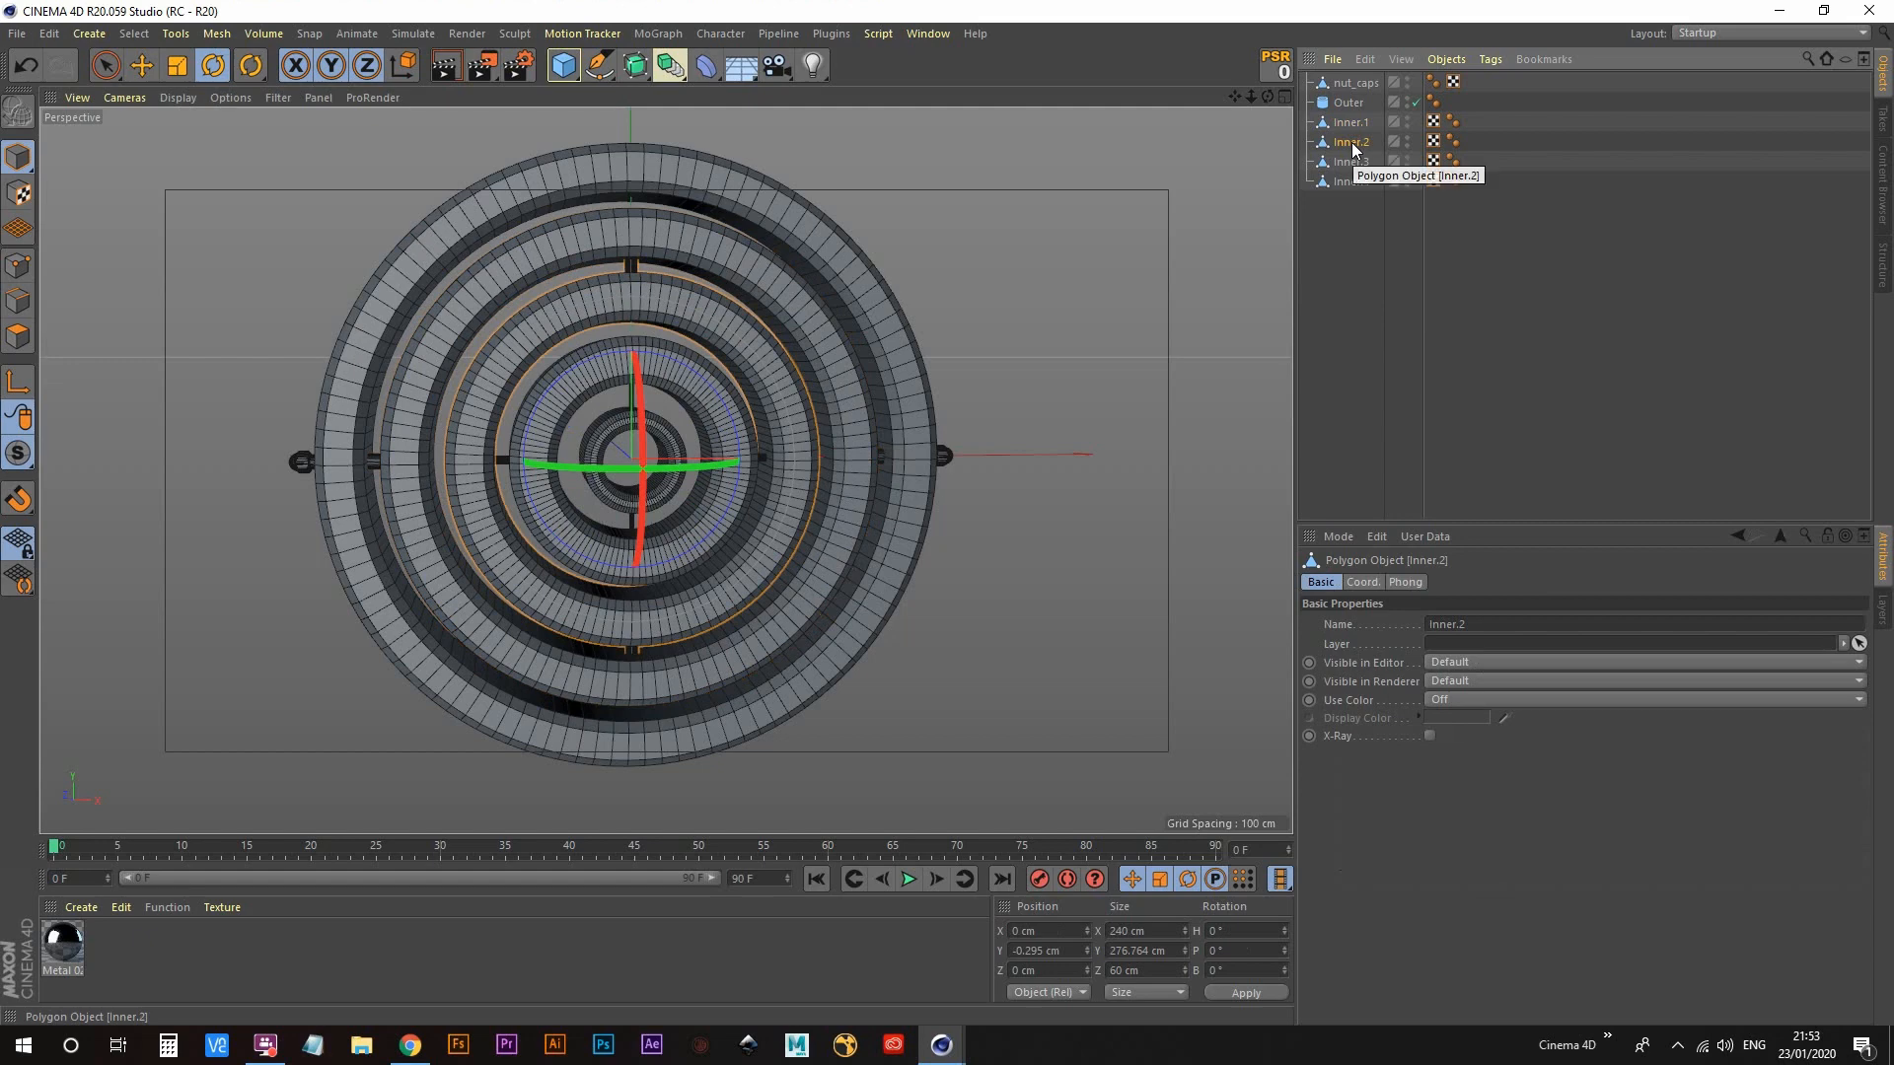
drag(1361, 121, 1378, 168)
click(1352, 163)
click(1353, 183)
click(1354, 124)
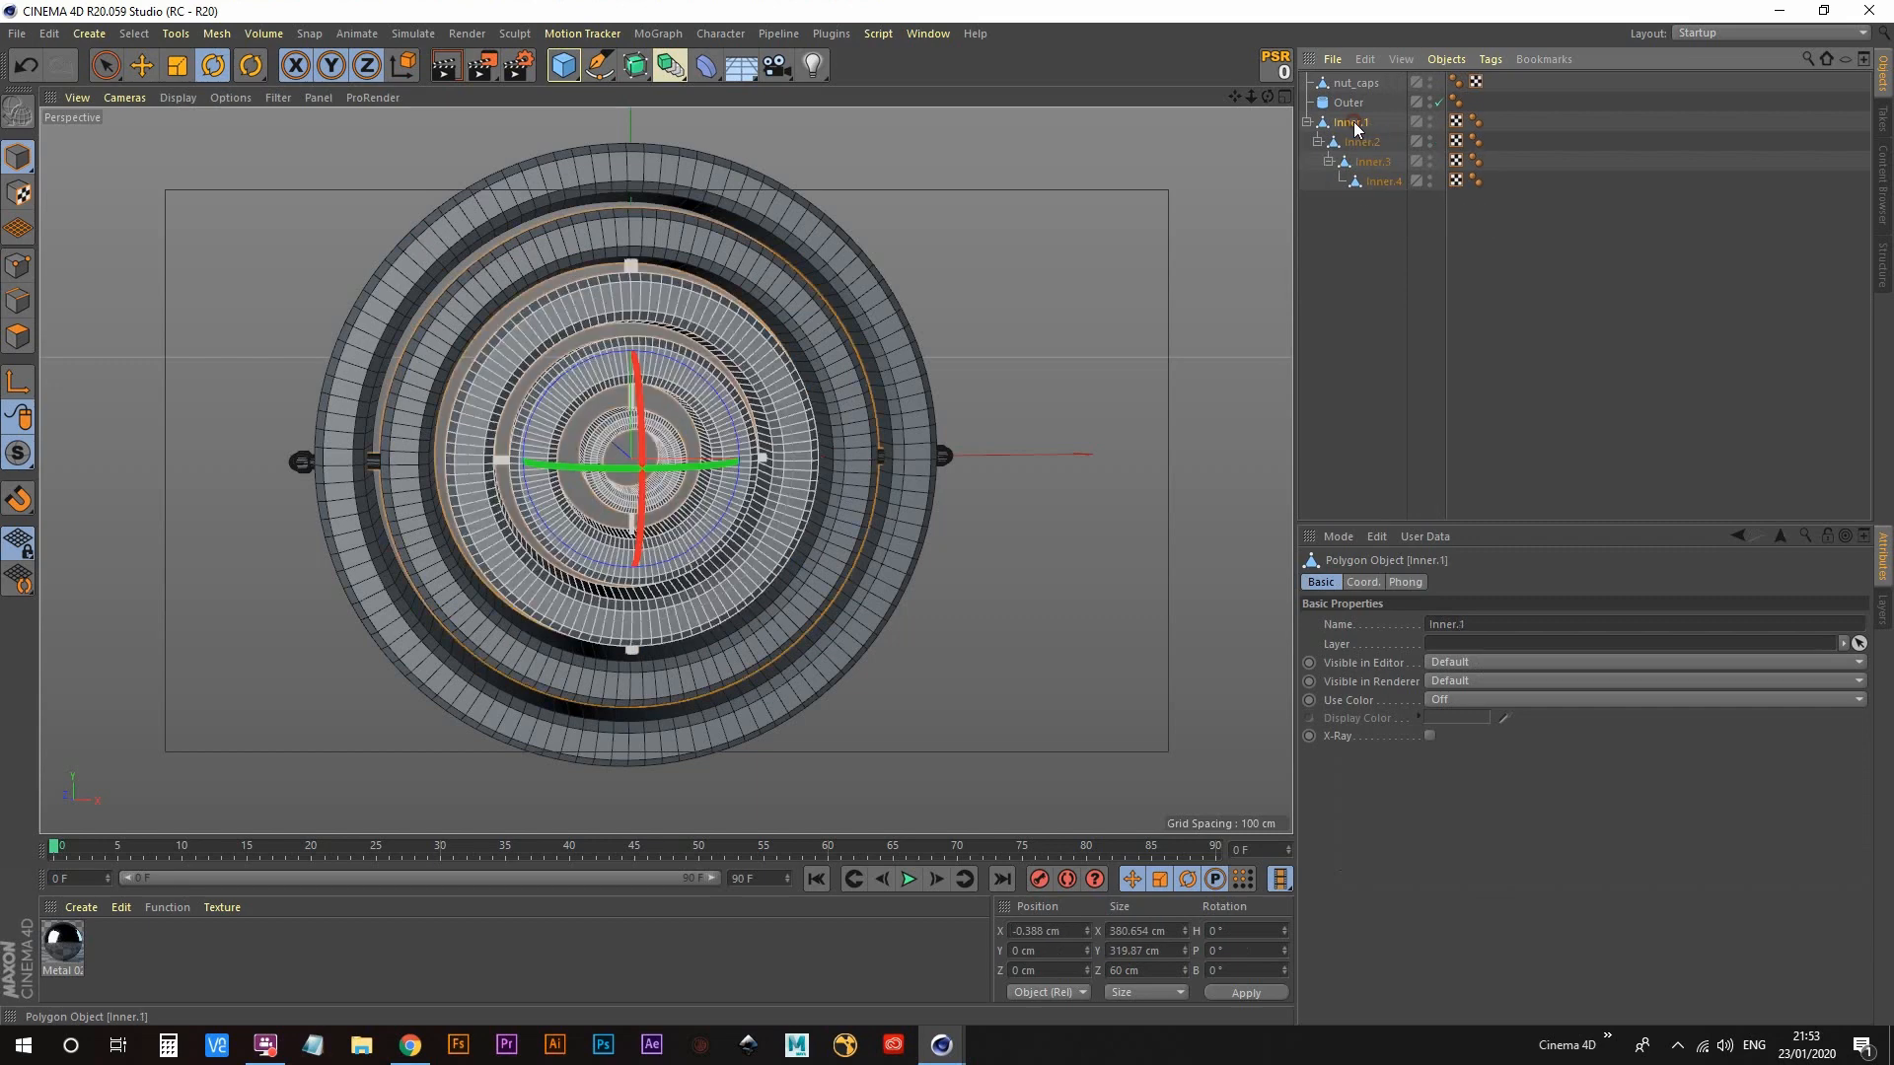
Step: Try rotating Inner.1 about 89° in pitch and Inner.2 about -94° in heading, undoing each rotation and clearing the selection
drag(640, 384, 651, 596)
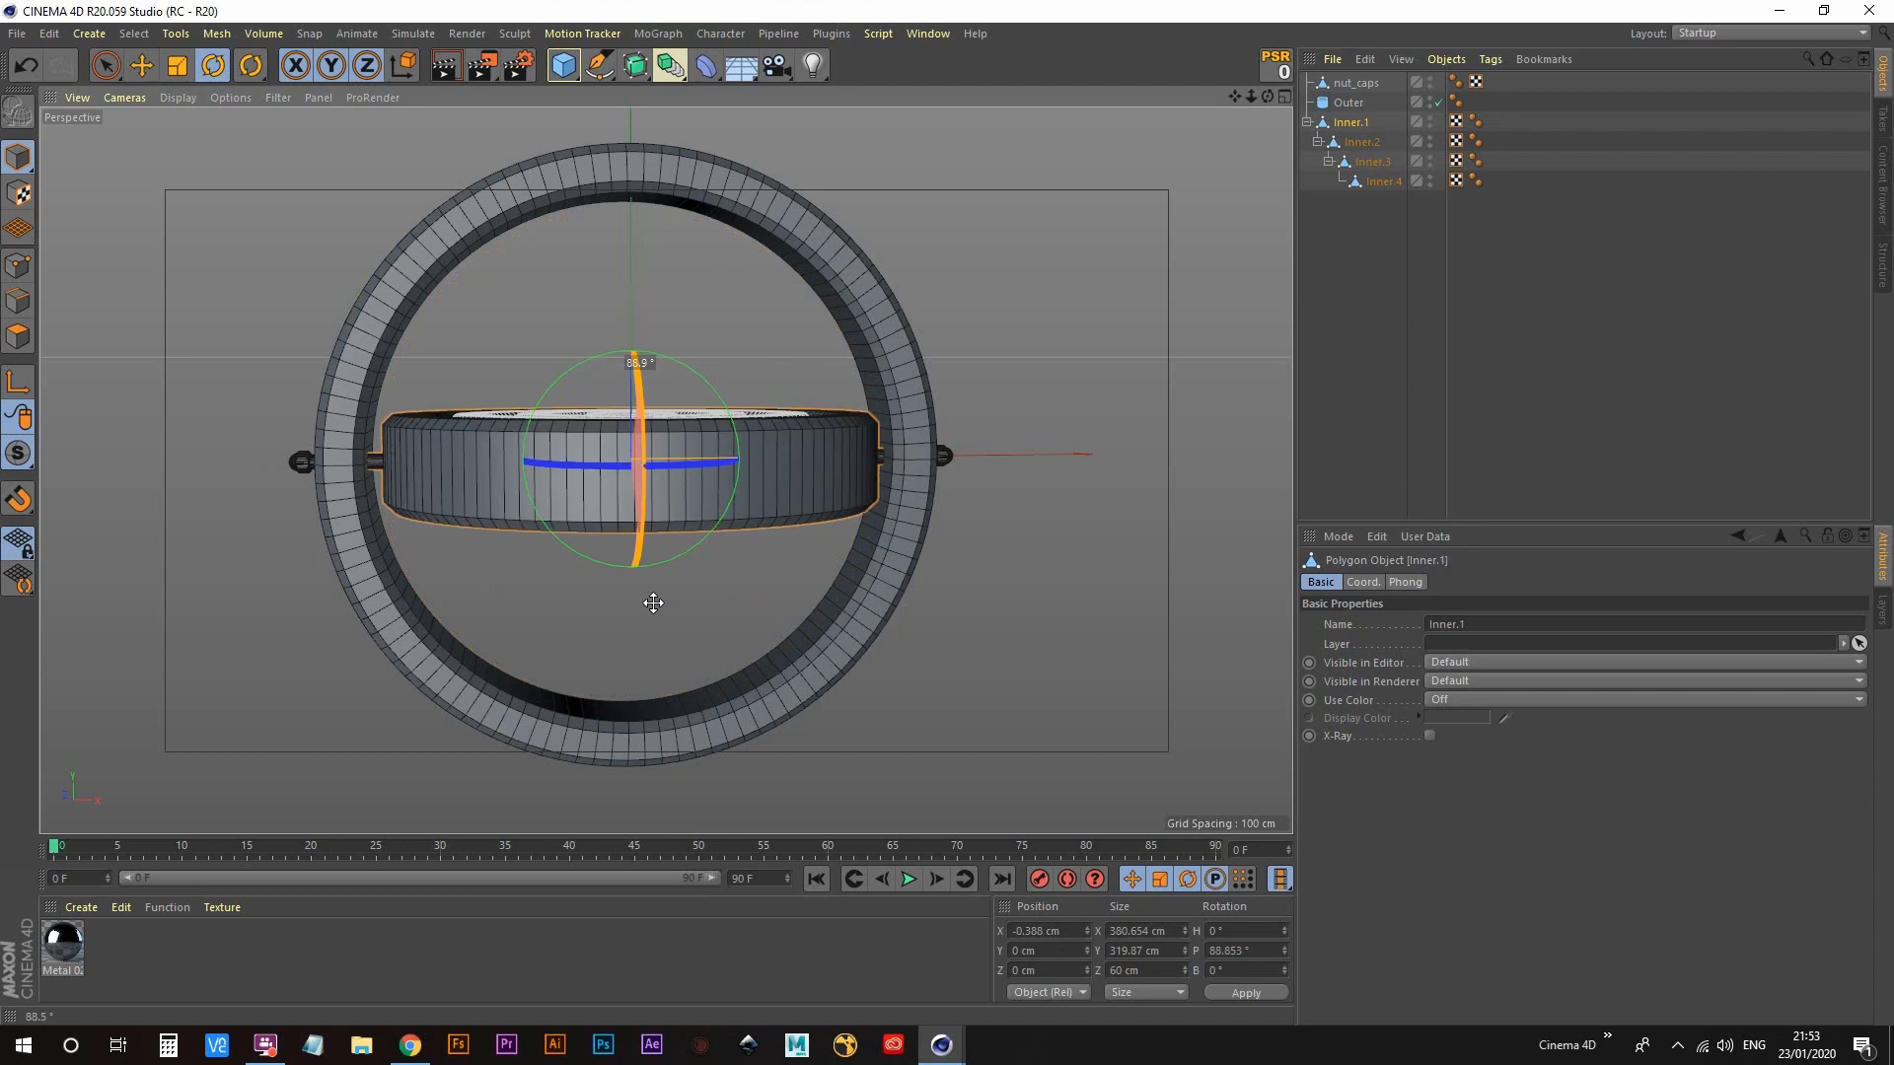
key(ctrl+z)
click(1366, 144)
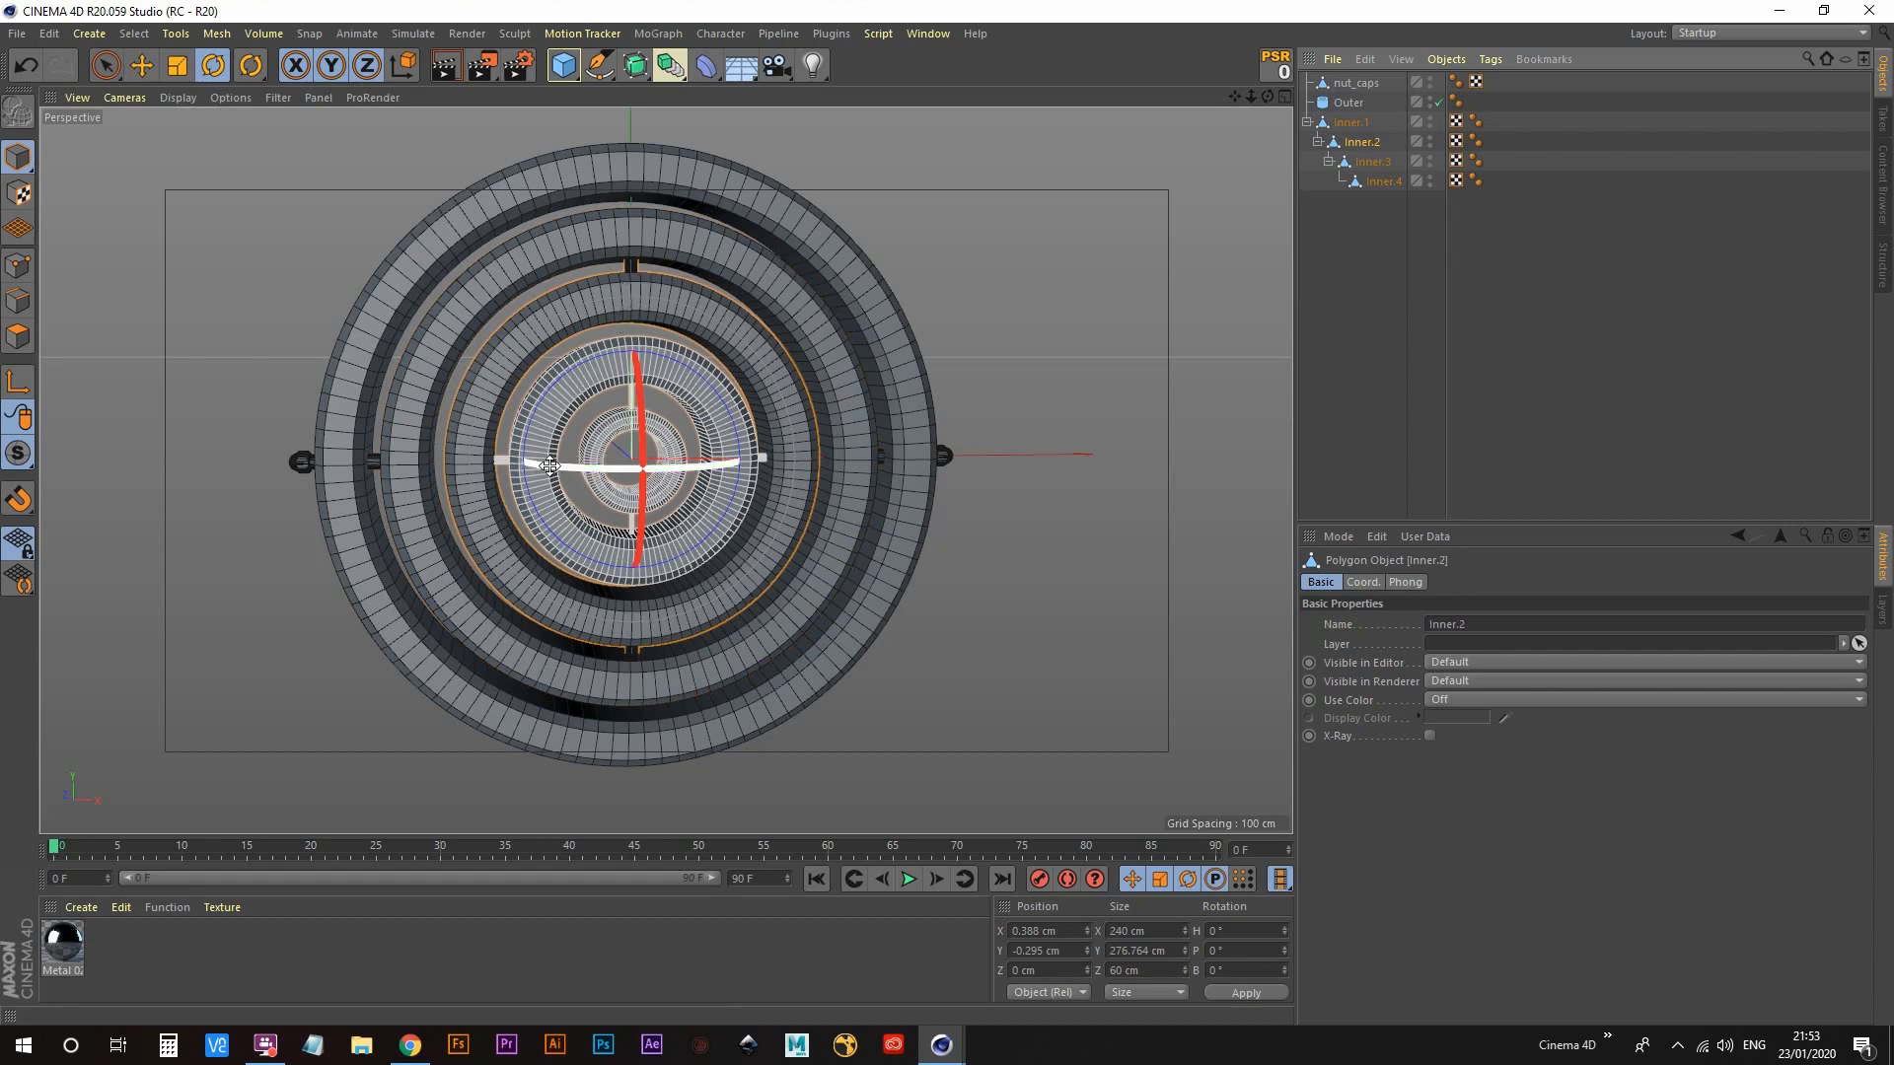
drag(557, 466, 318, 419)
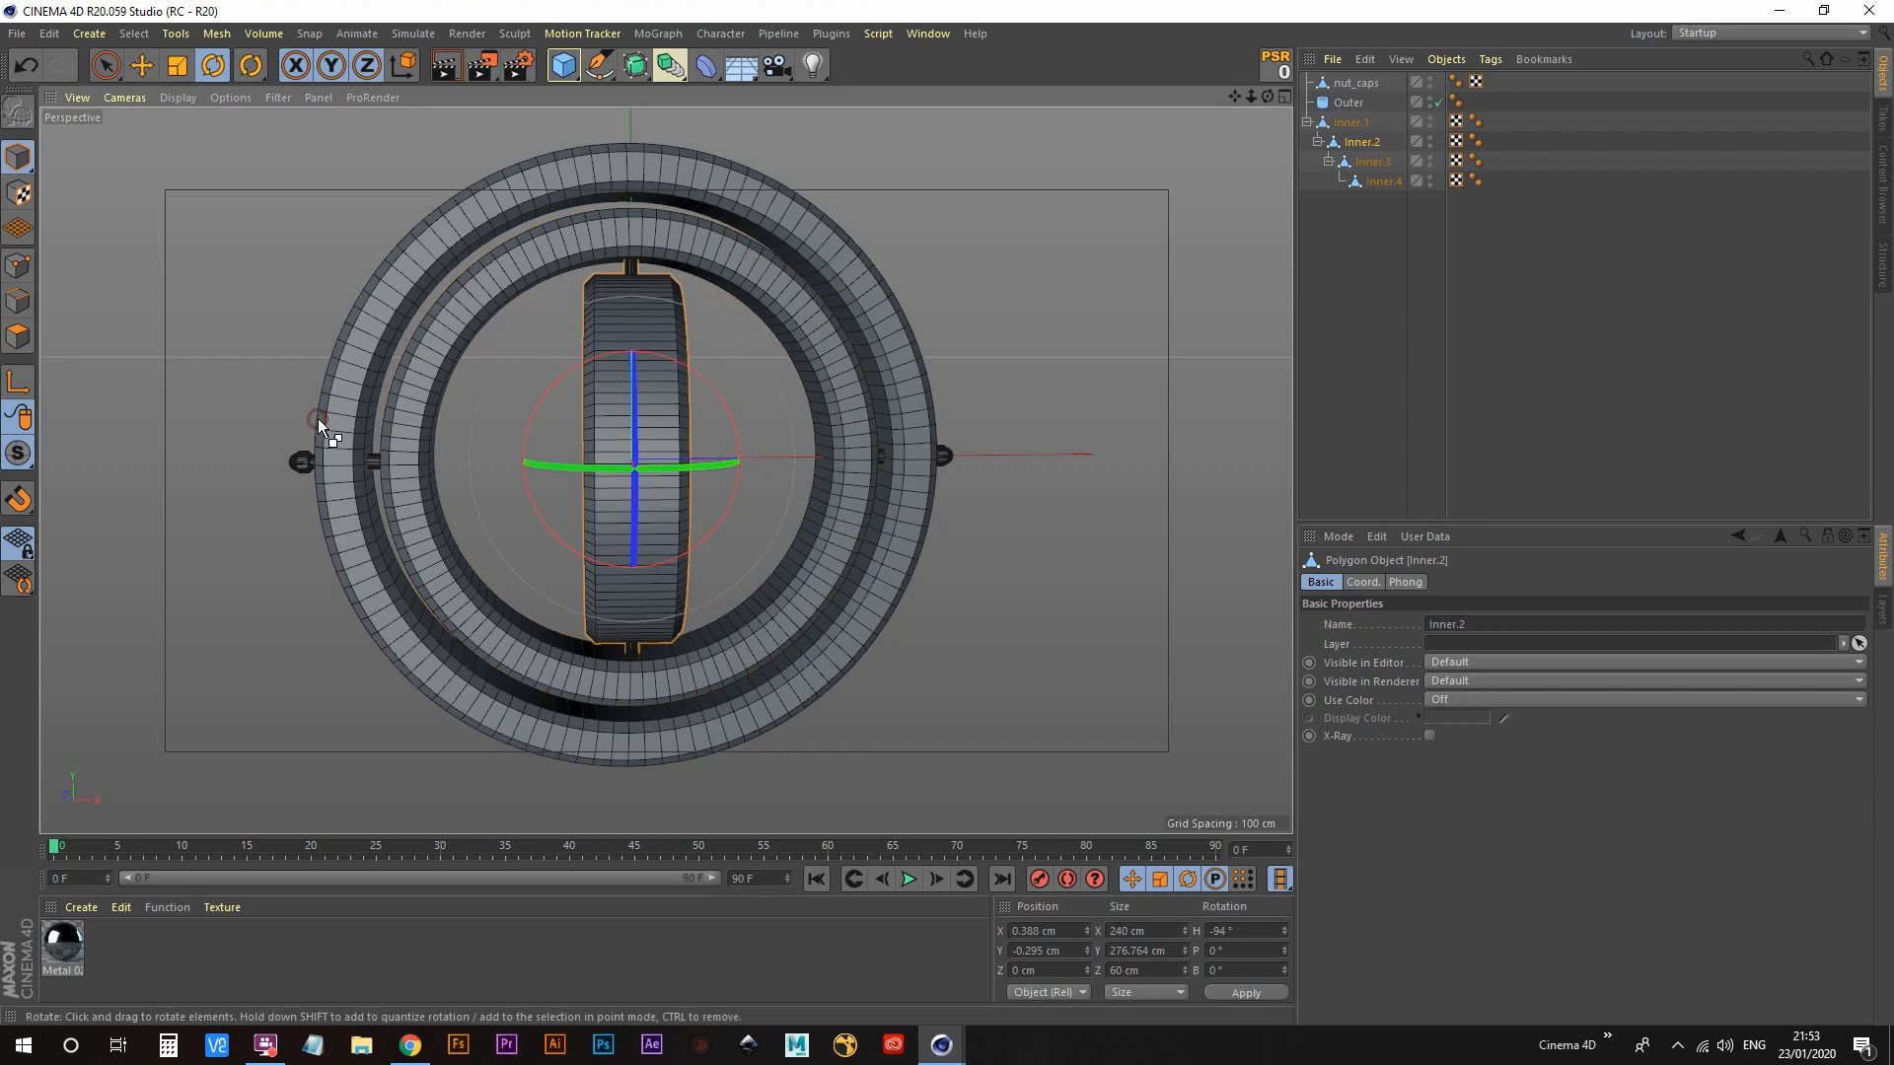
key(ctrl+z)
click(1382, 288)
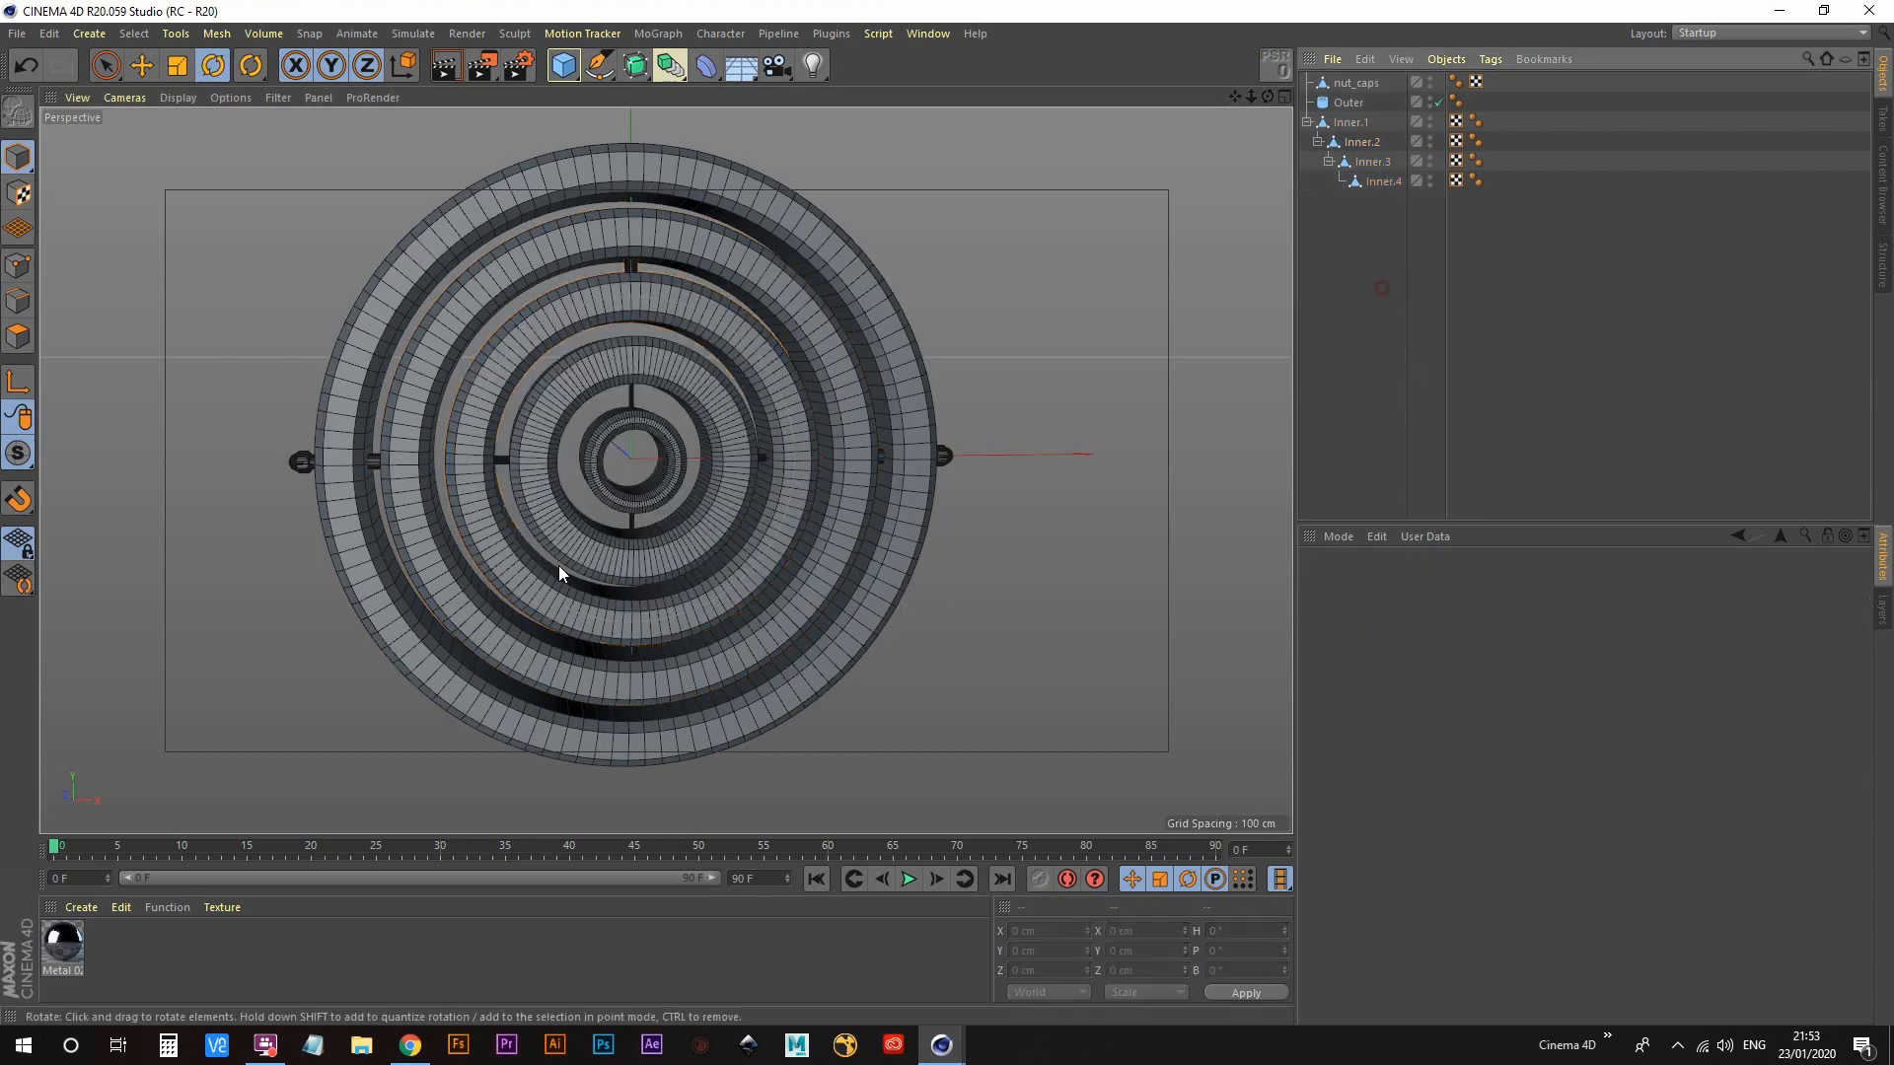
Step: Add a Vibrate tag to the Inner.1 ring and enable its rotation
alt+drag(558, 567, 660, 509)
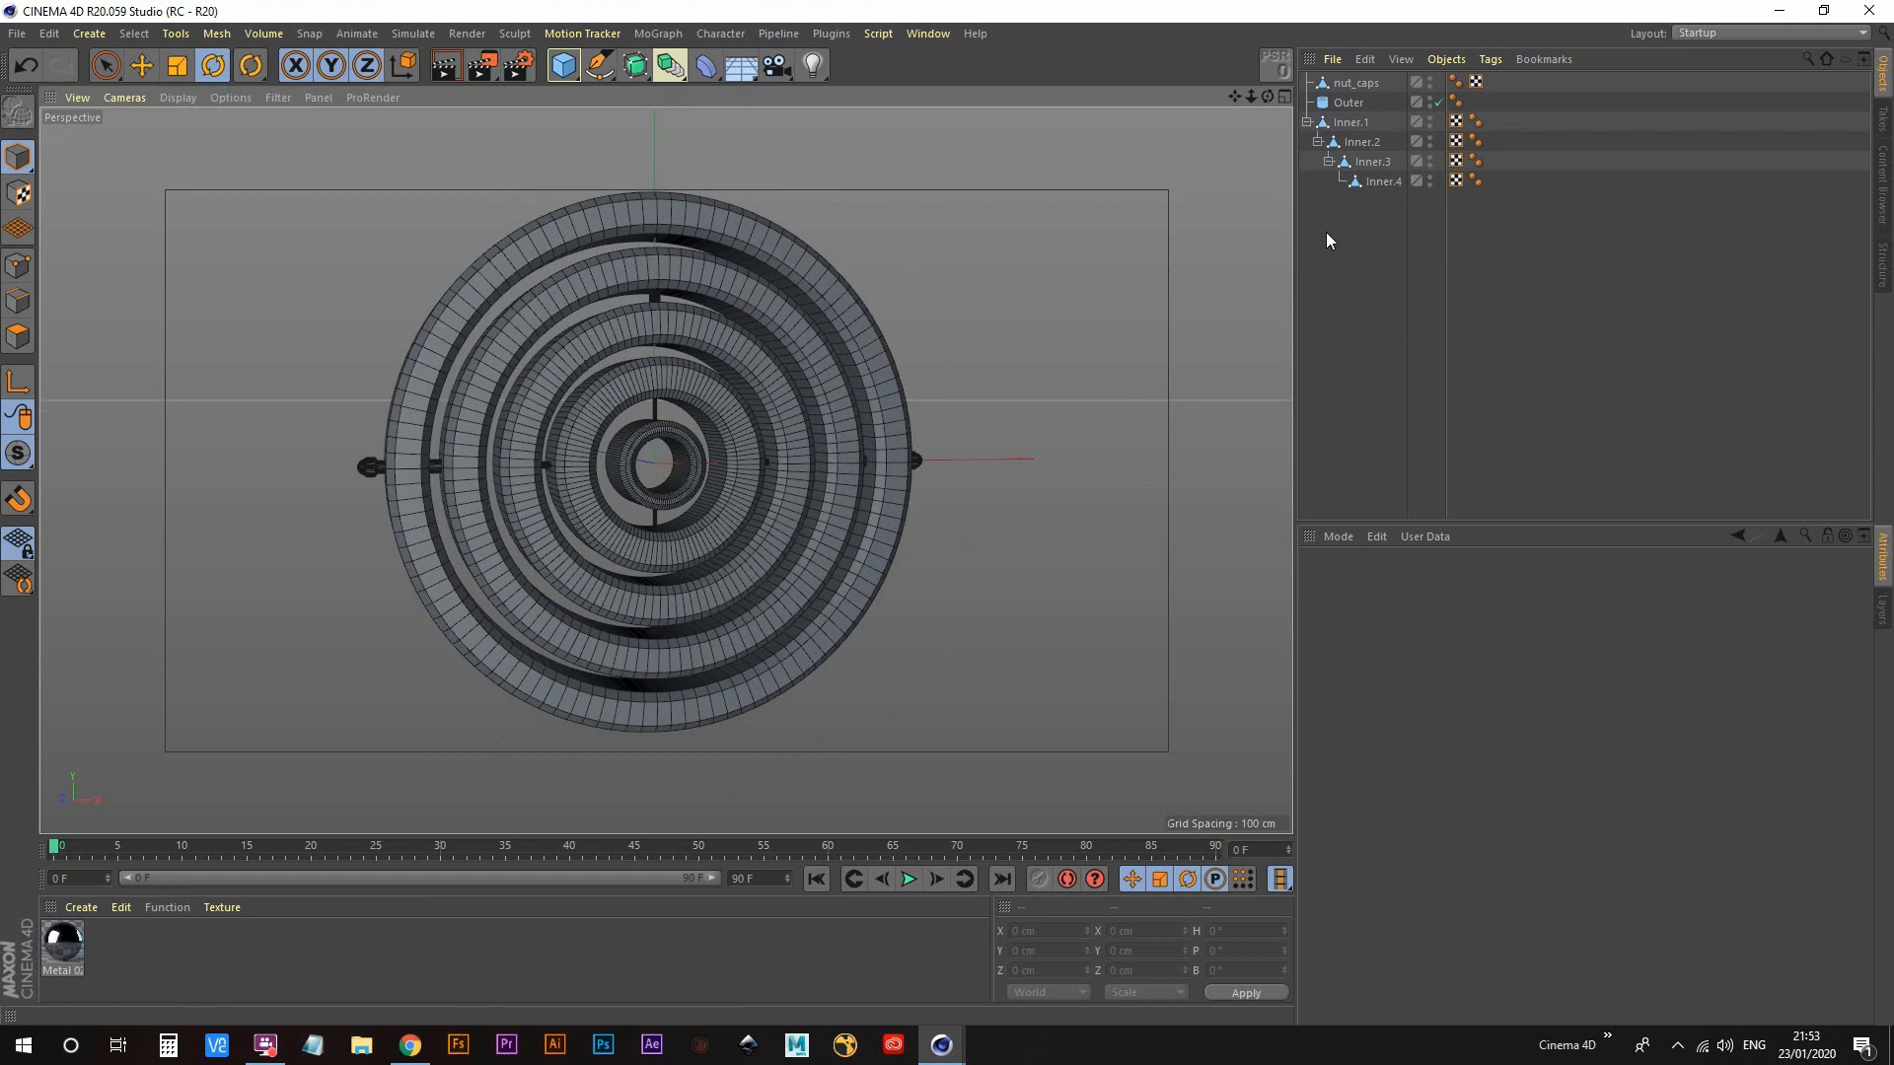
click(1352, 123)
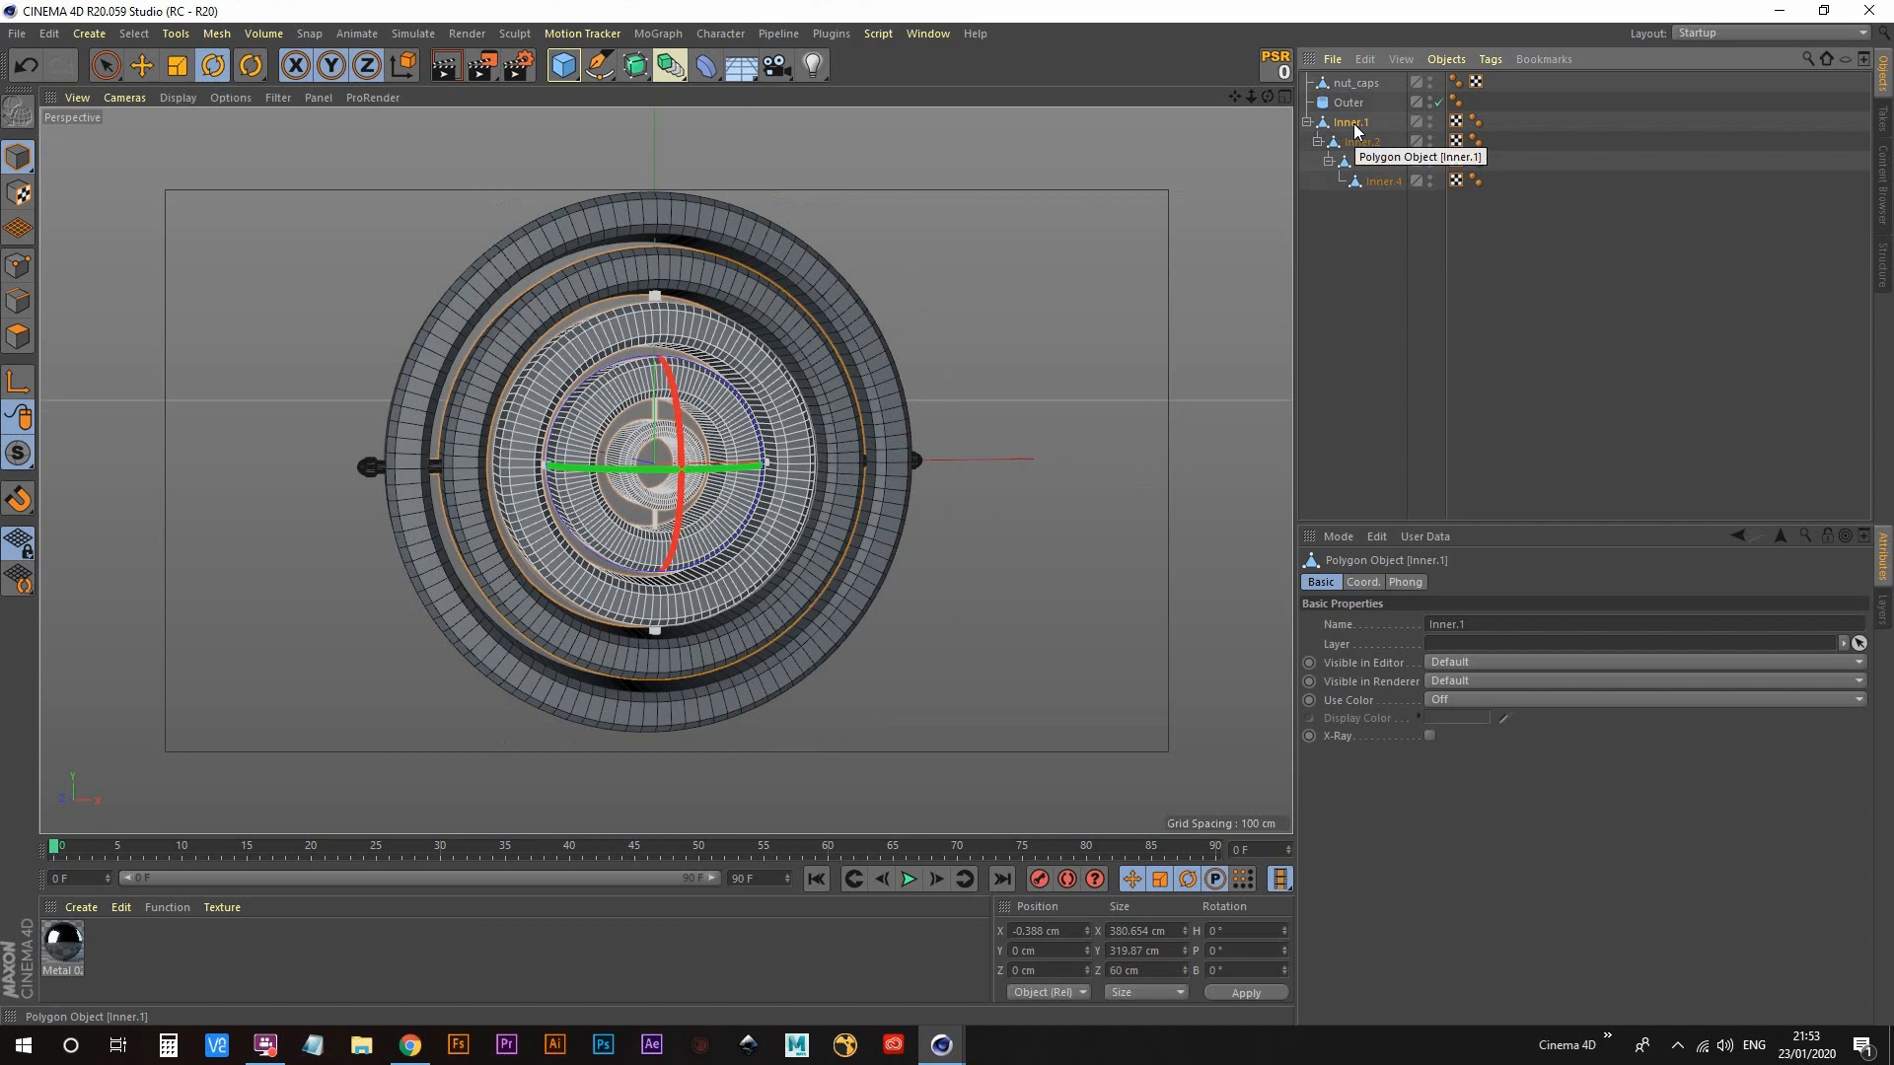
right_click(1353, 123)
mouse_move(1513, 144)
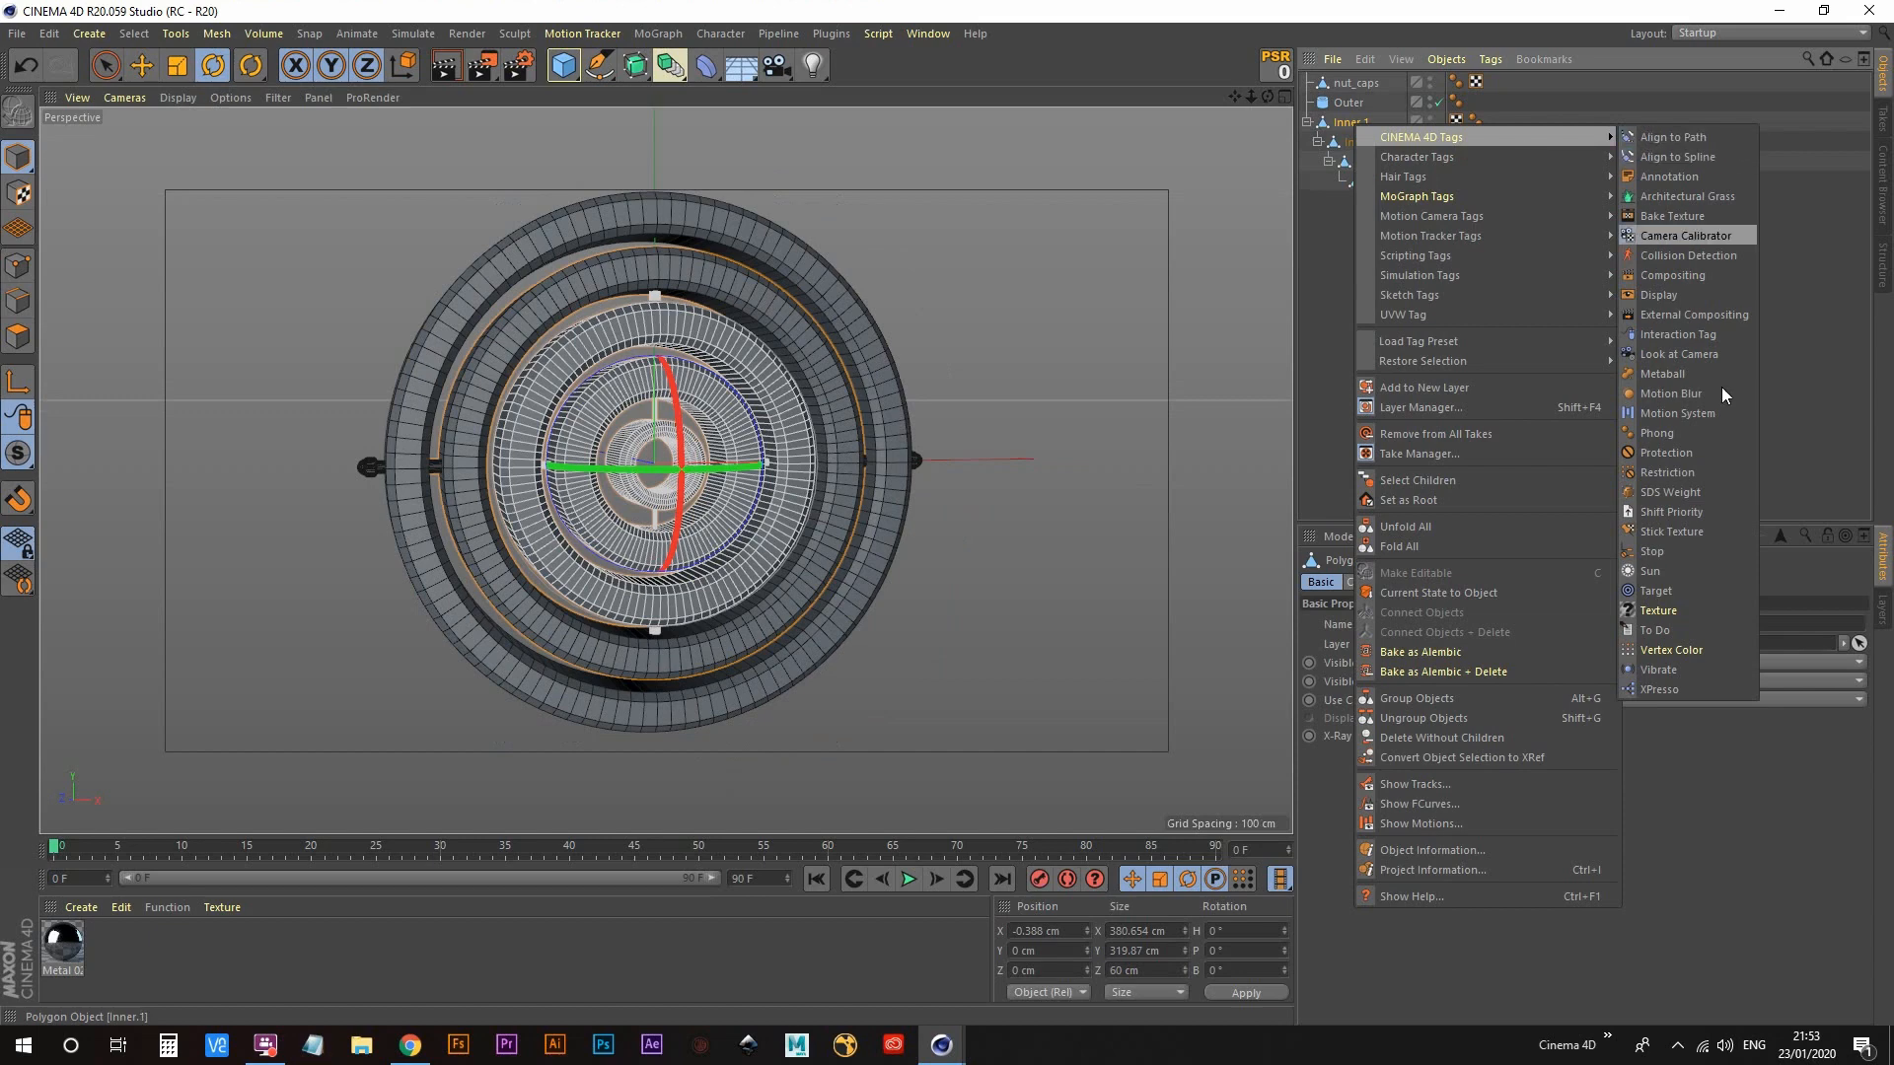
click(1675, 668)
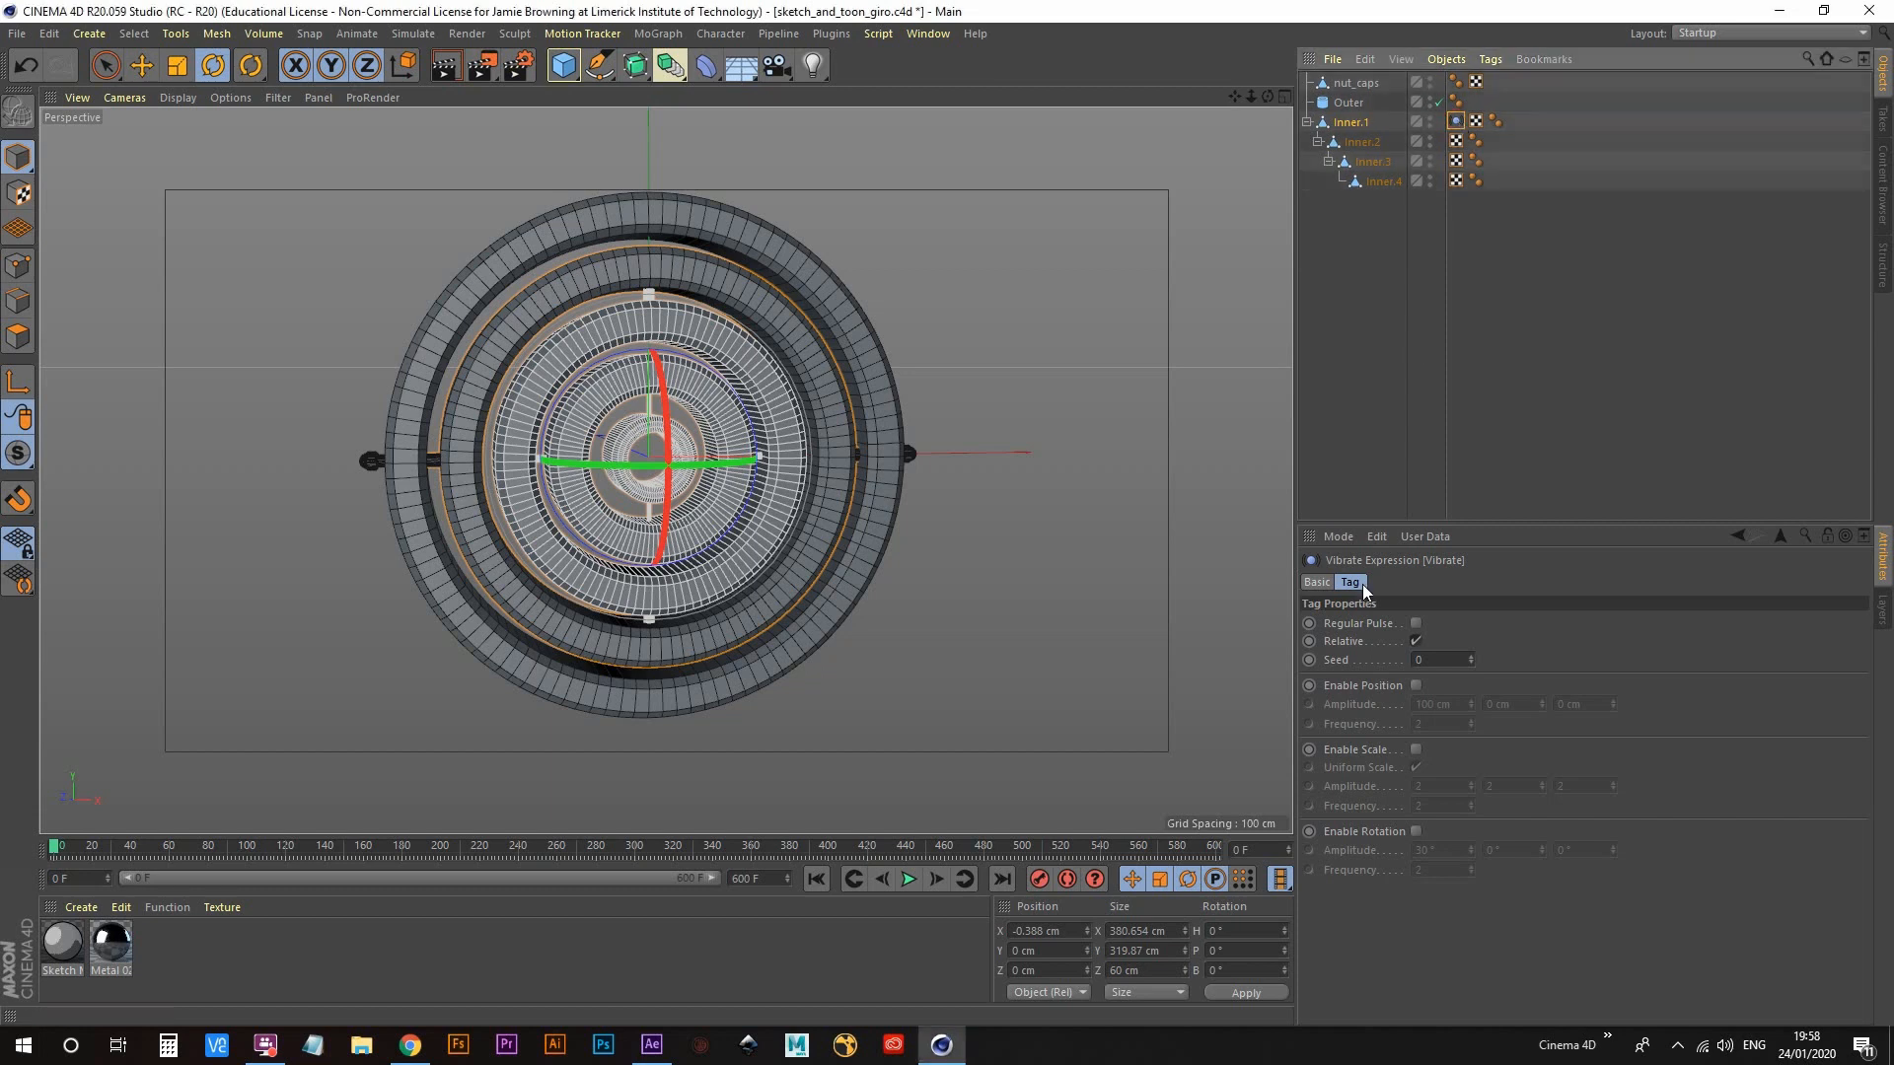
click(1416, 832)
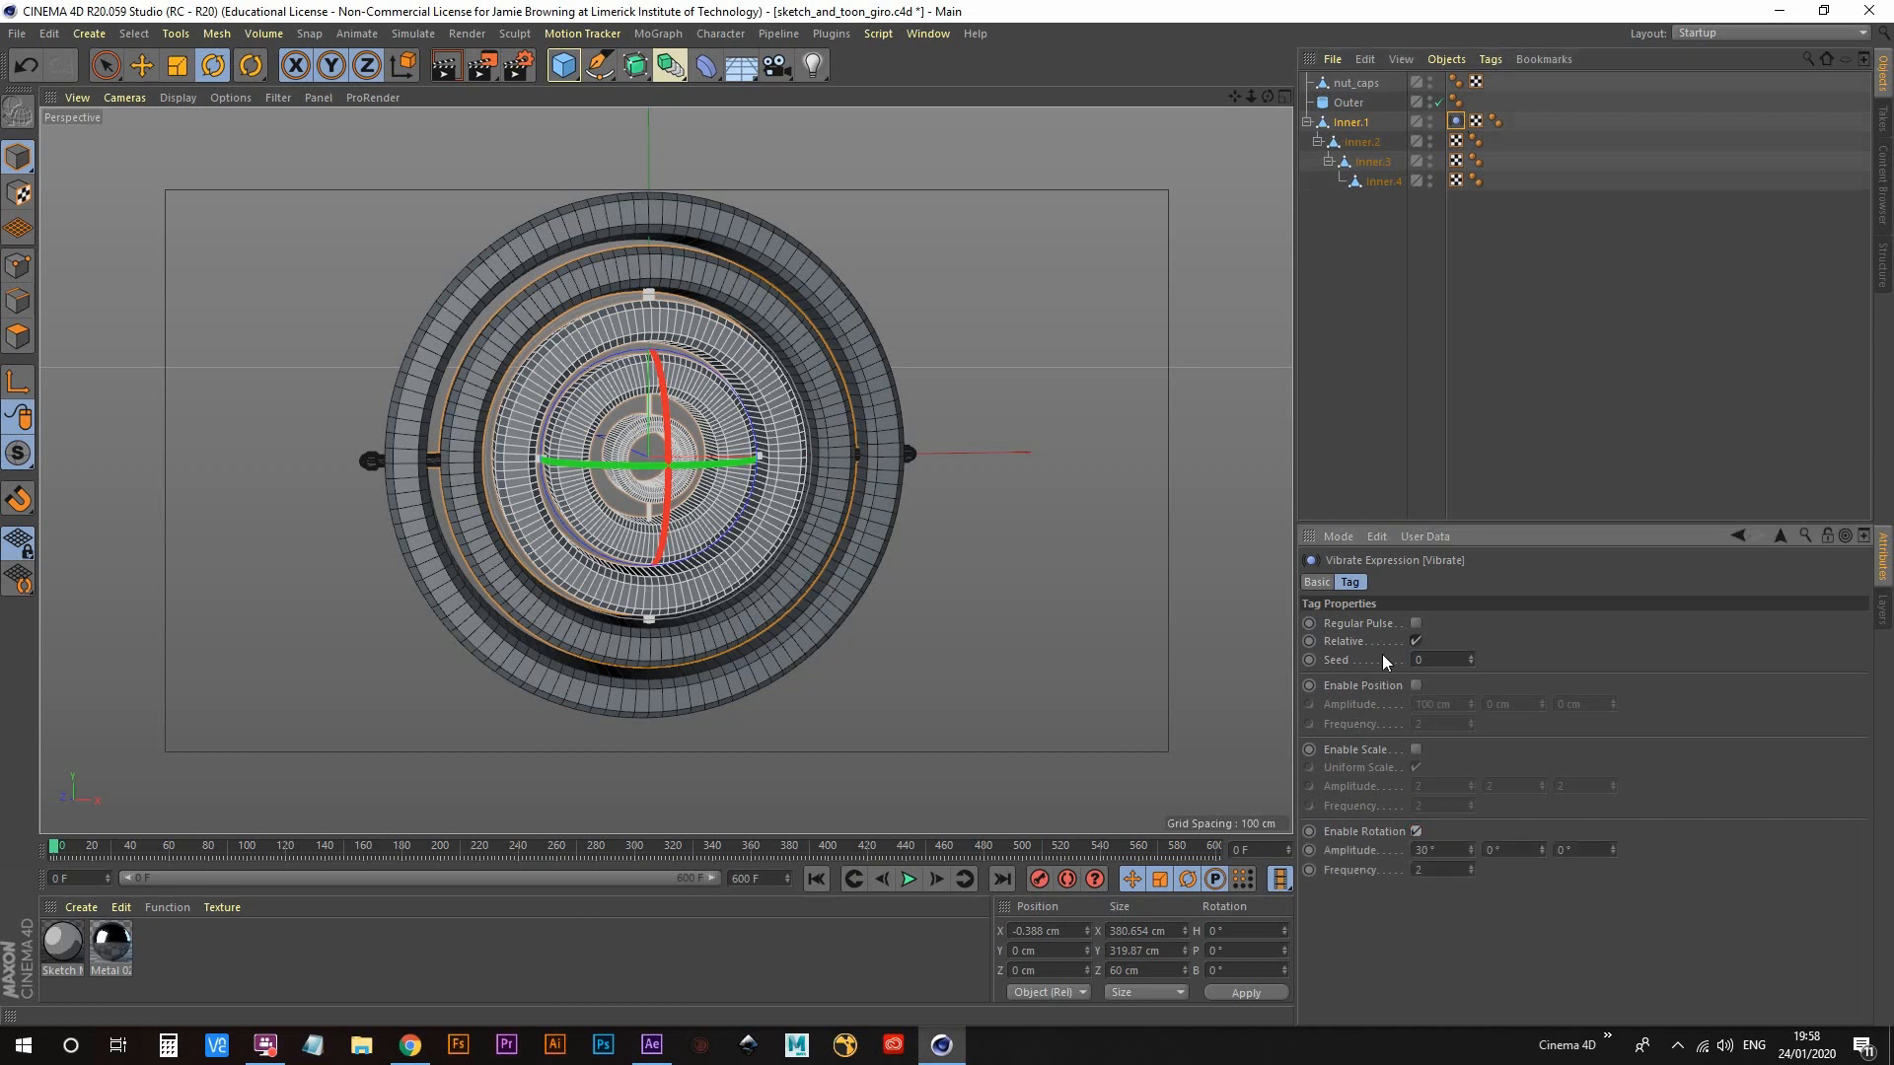
Step: Set Inner.1's Vibrate tag to seed 1, with rotation amplitude 0° in heading and 1000° in pitch, at frequency 0.1
click(1437, 659)
text(1)
click(1516, 849)
text(1000)
key(Return)
click(1452, 864)
text(0)
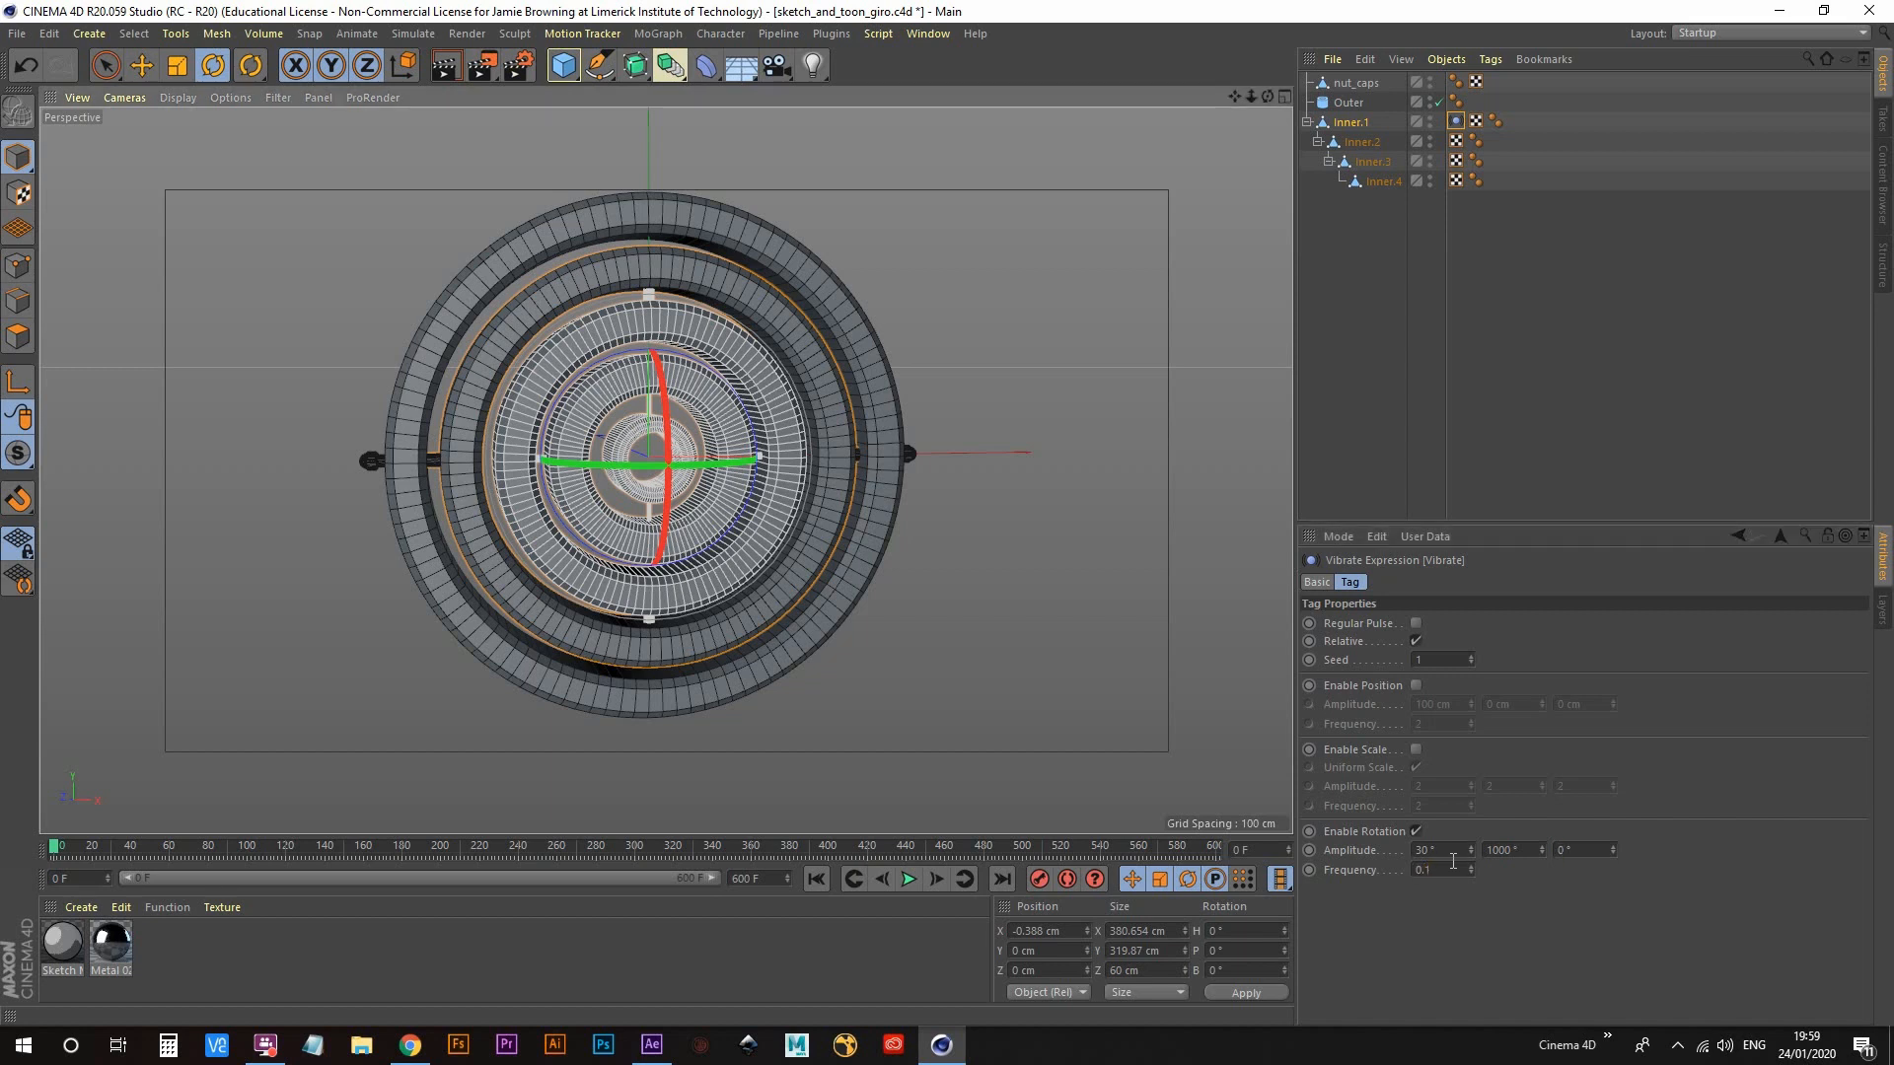
click(1428, 850)
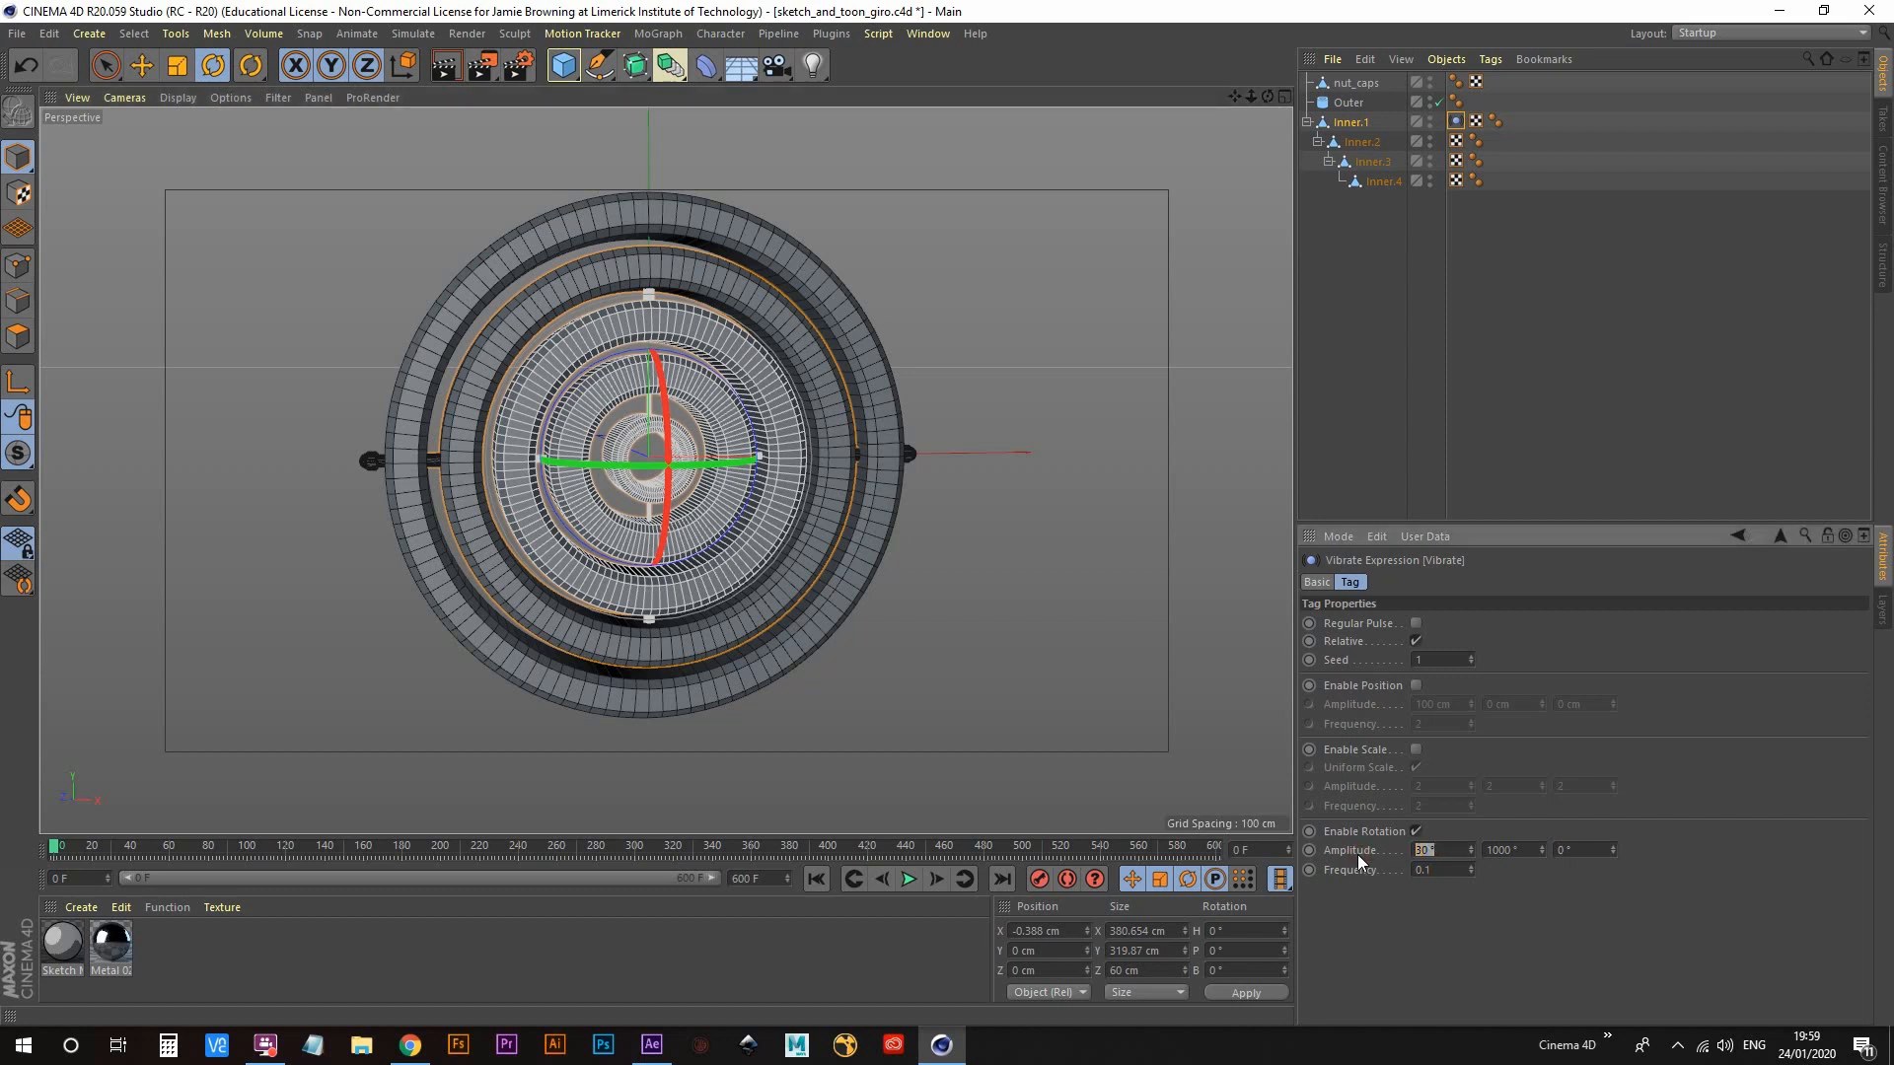
text(0)
Step: Add a Vibrate tag to the Inner.2 ring and set its seed to 2
click(1363, 144)
right_click(1363, 144)
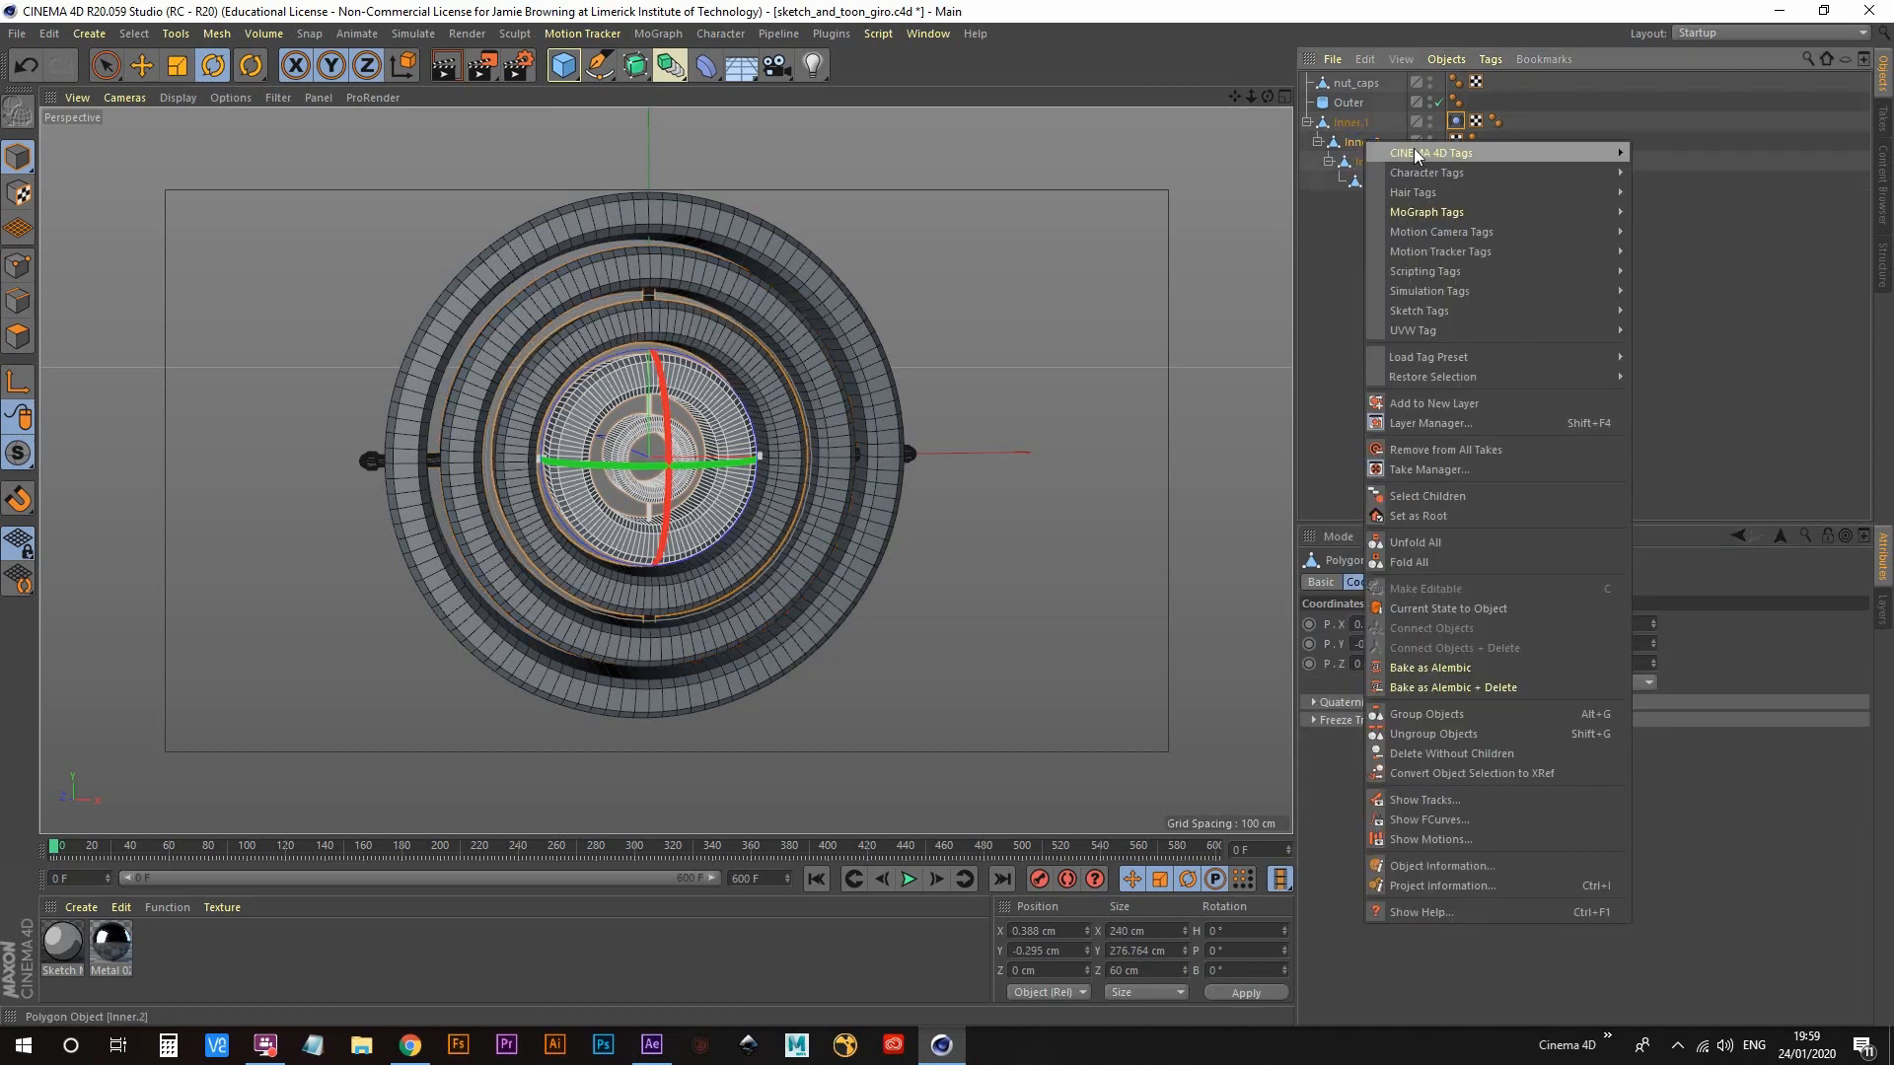
mouse_move(1413, 150)
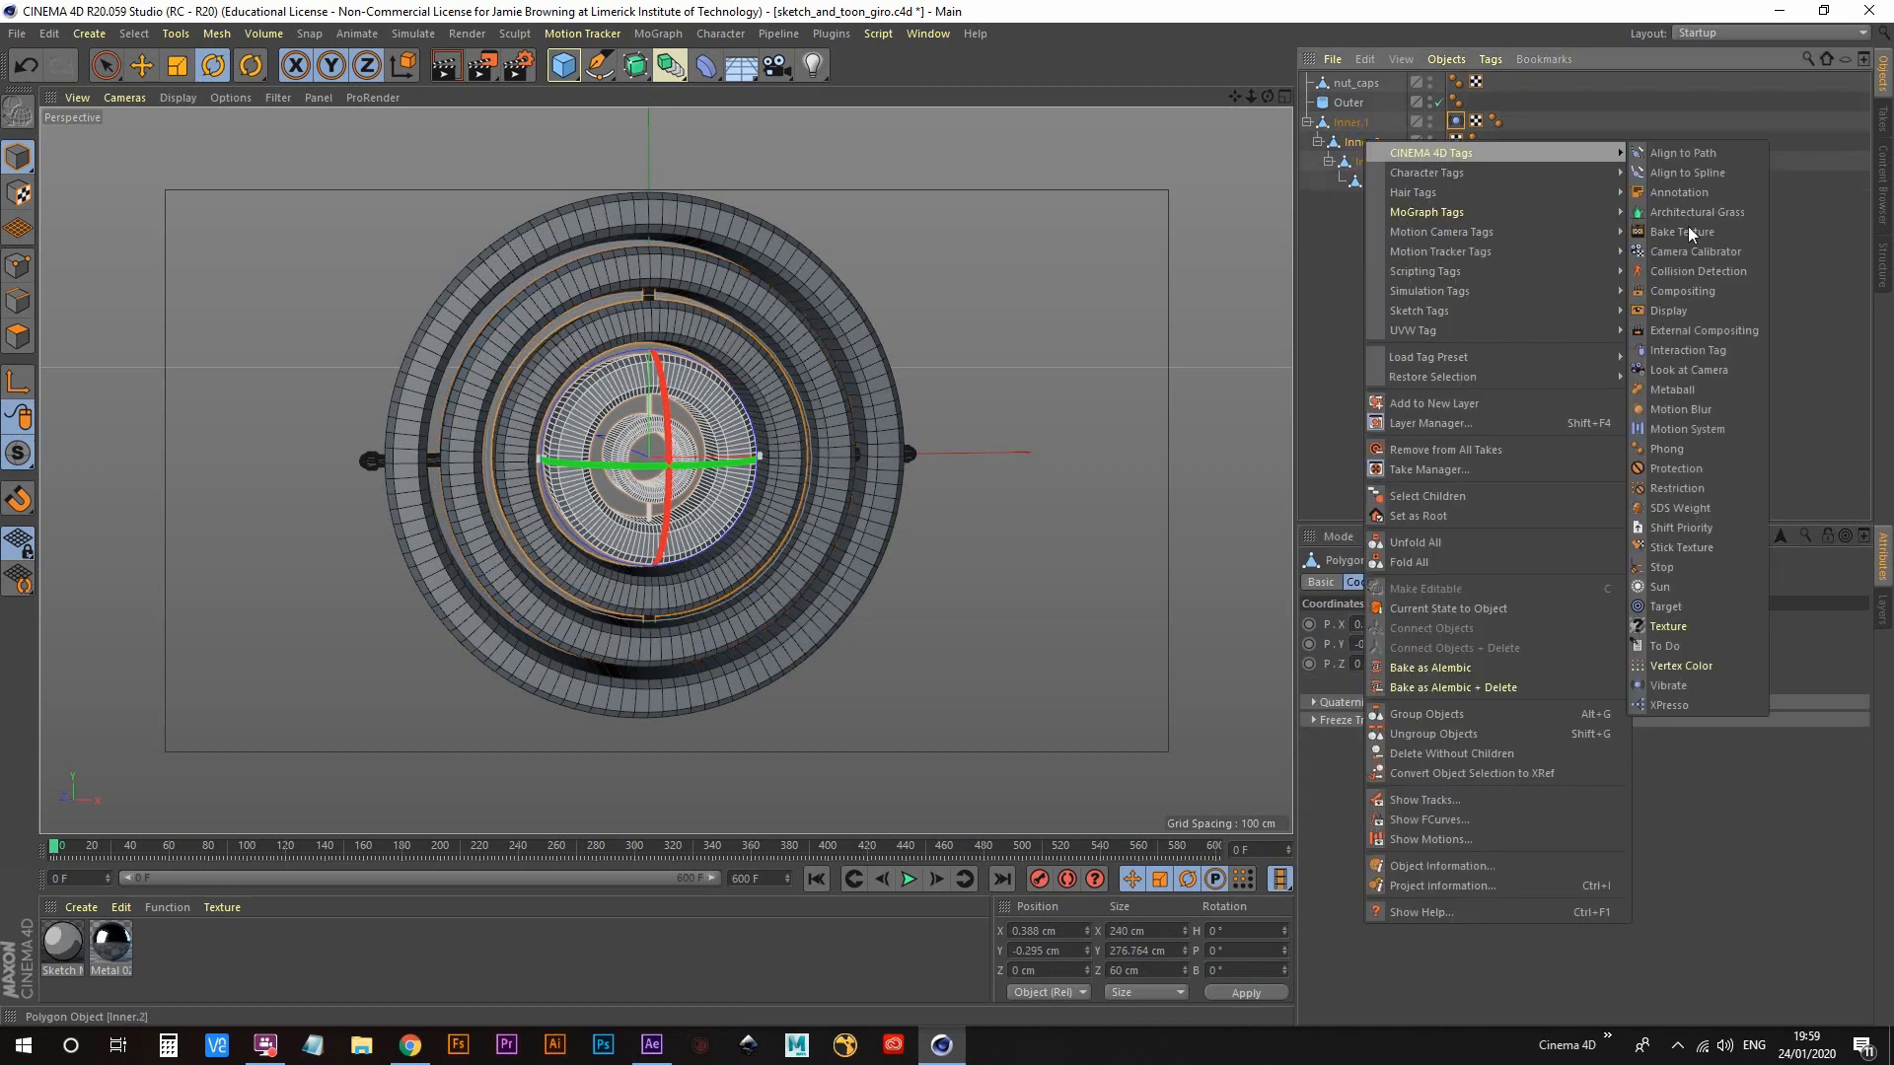
click(1674, 685)
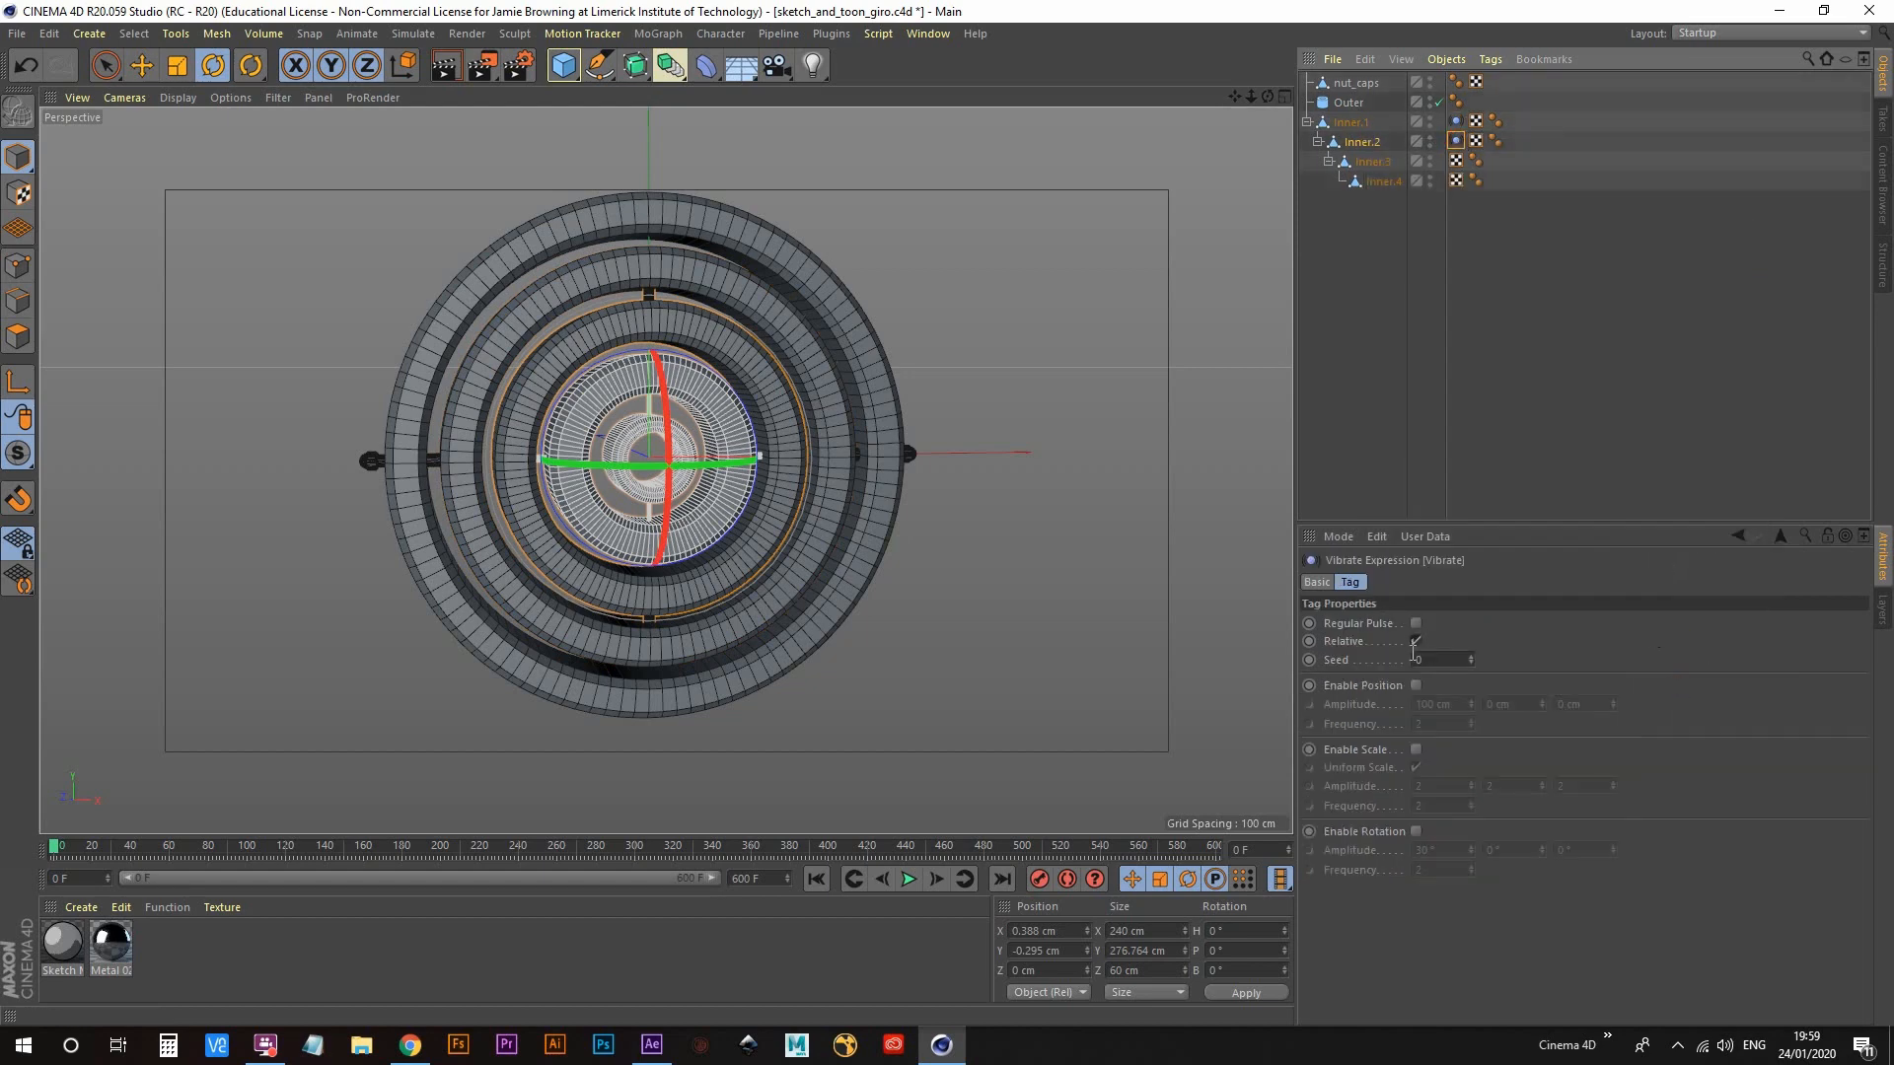
click(1470, 655)
click(1471, 656)
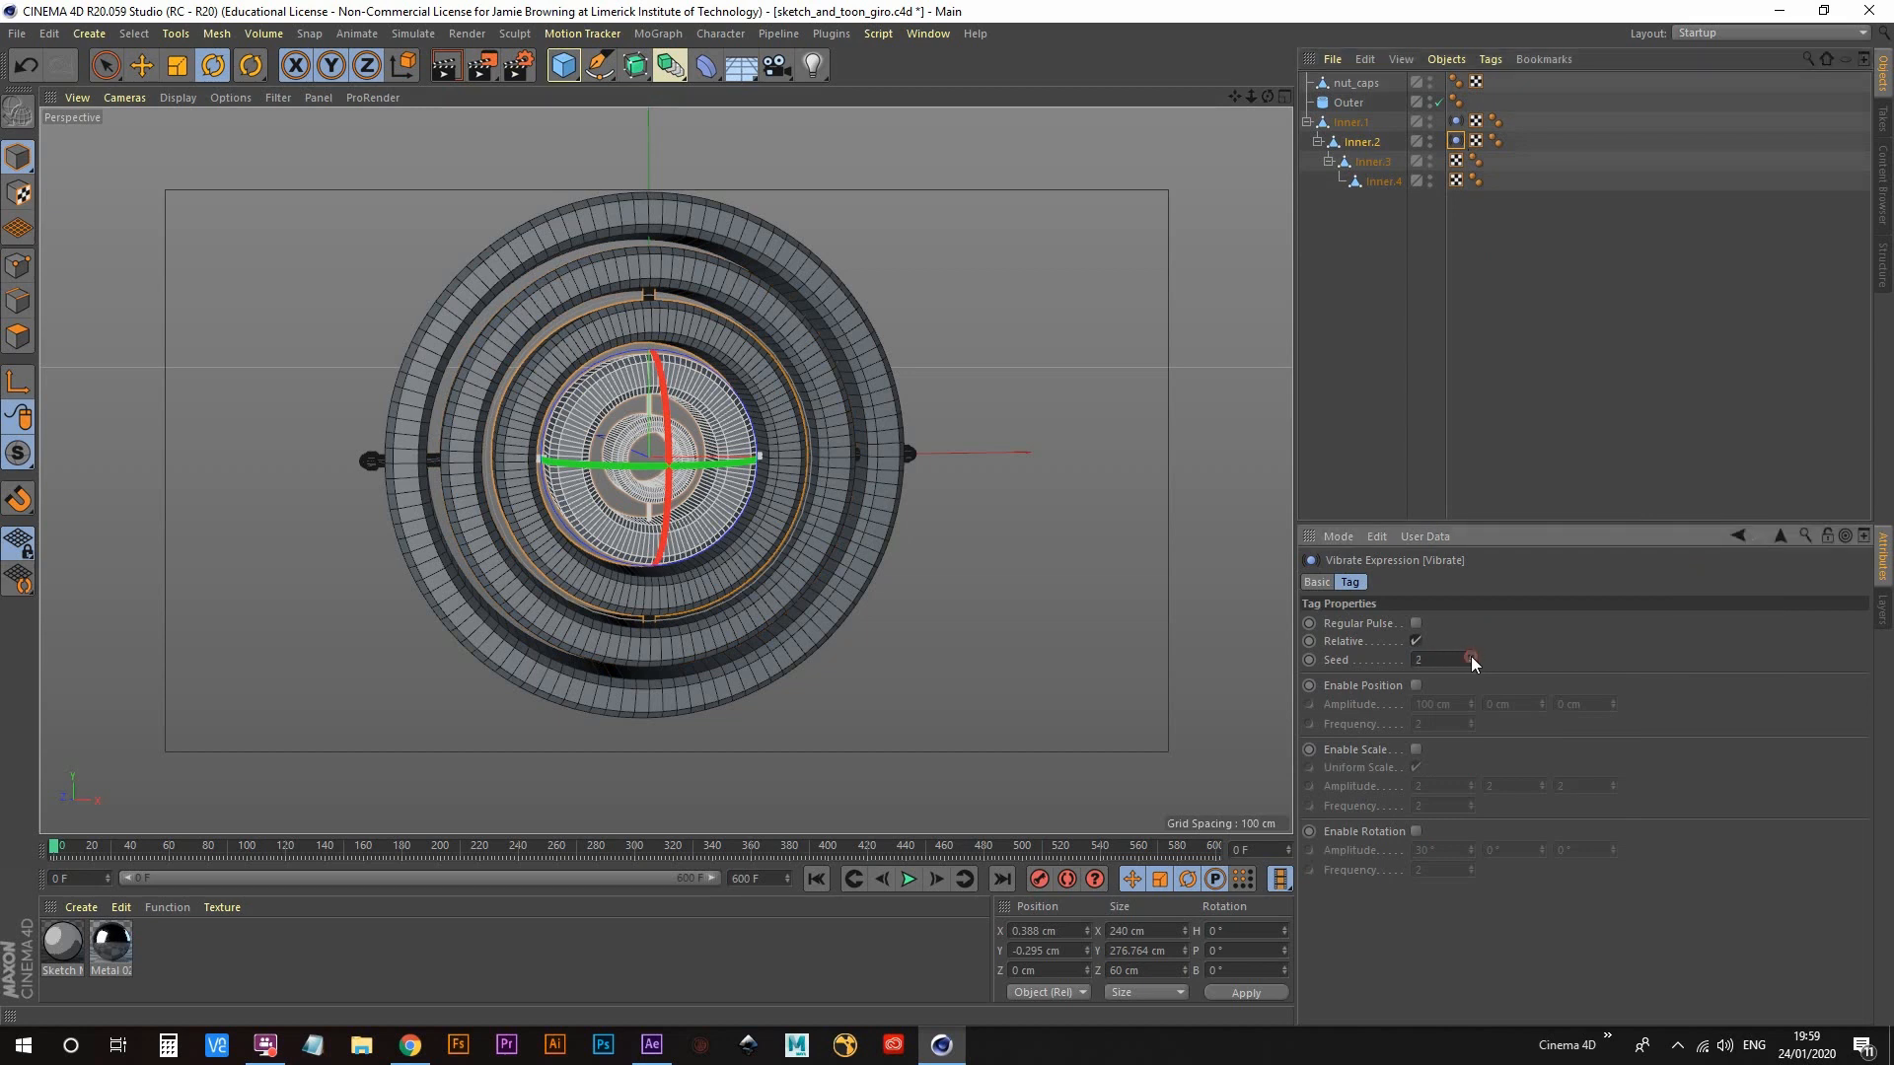
Step: Enable rotation on Inner.2's Vibrate tag with a heading amplitude of 600° and a frequency of 0.3
click(1416, 831)
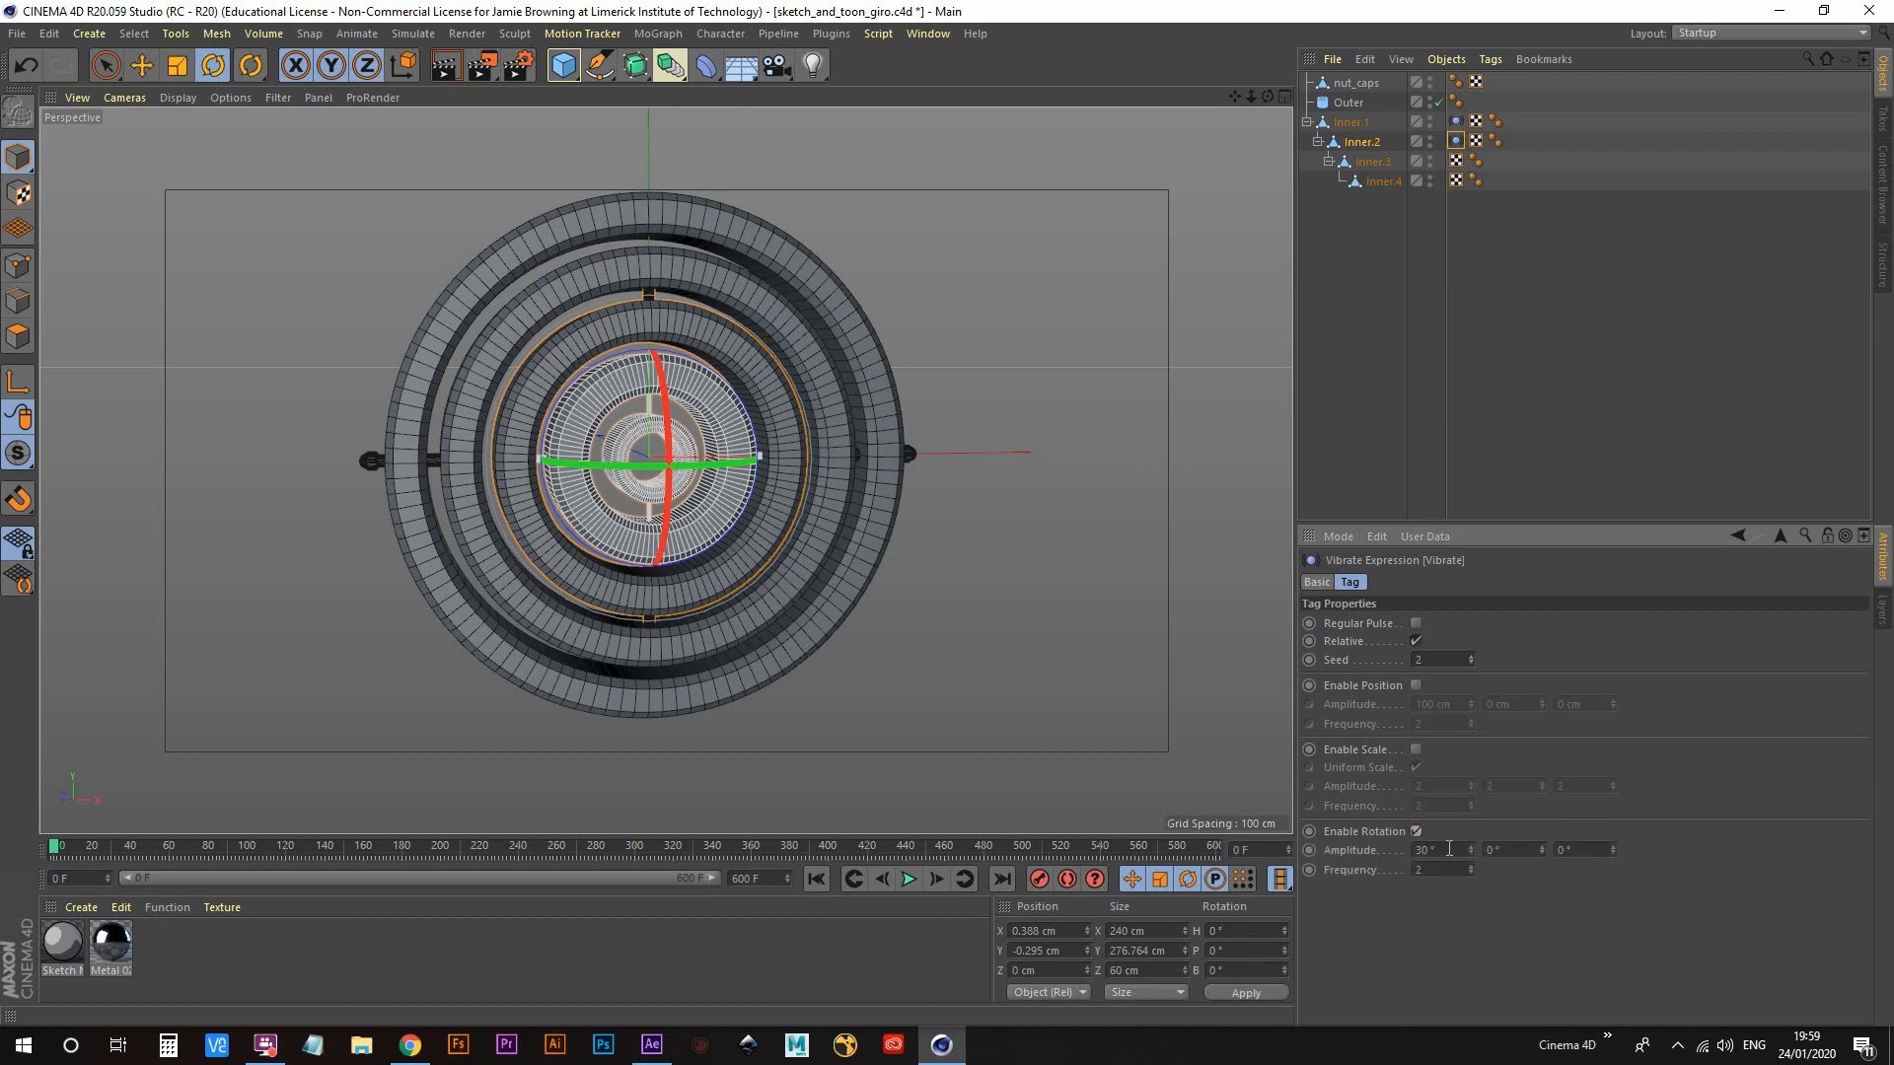
drag(1449, 848, 1375, 848)
text(600)
drag(1444, 867, 1299, 876)
text(03)
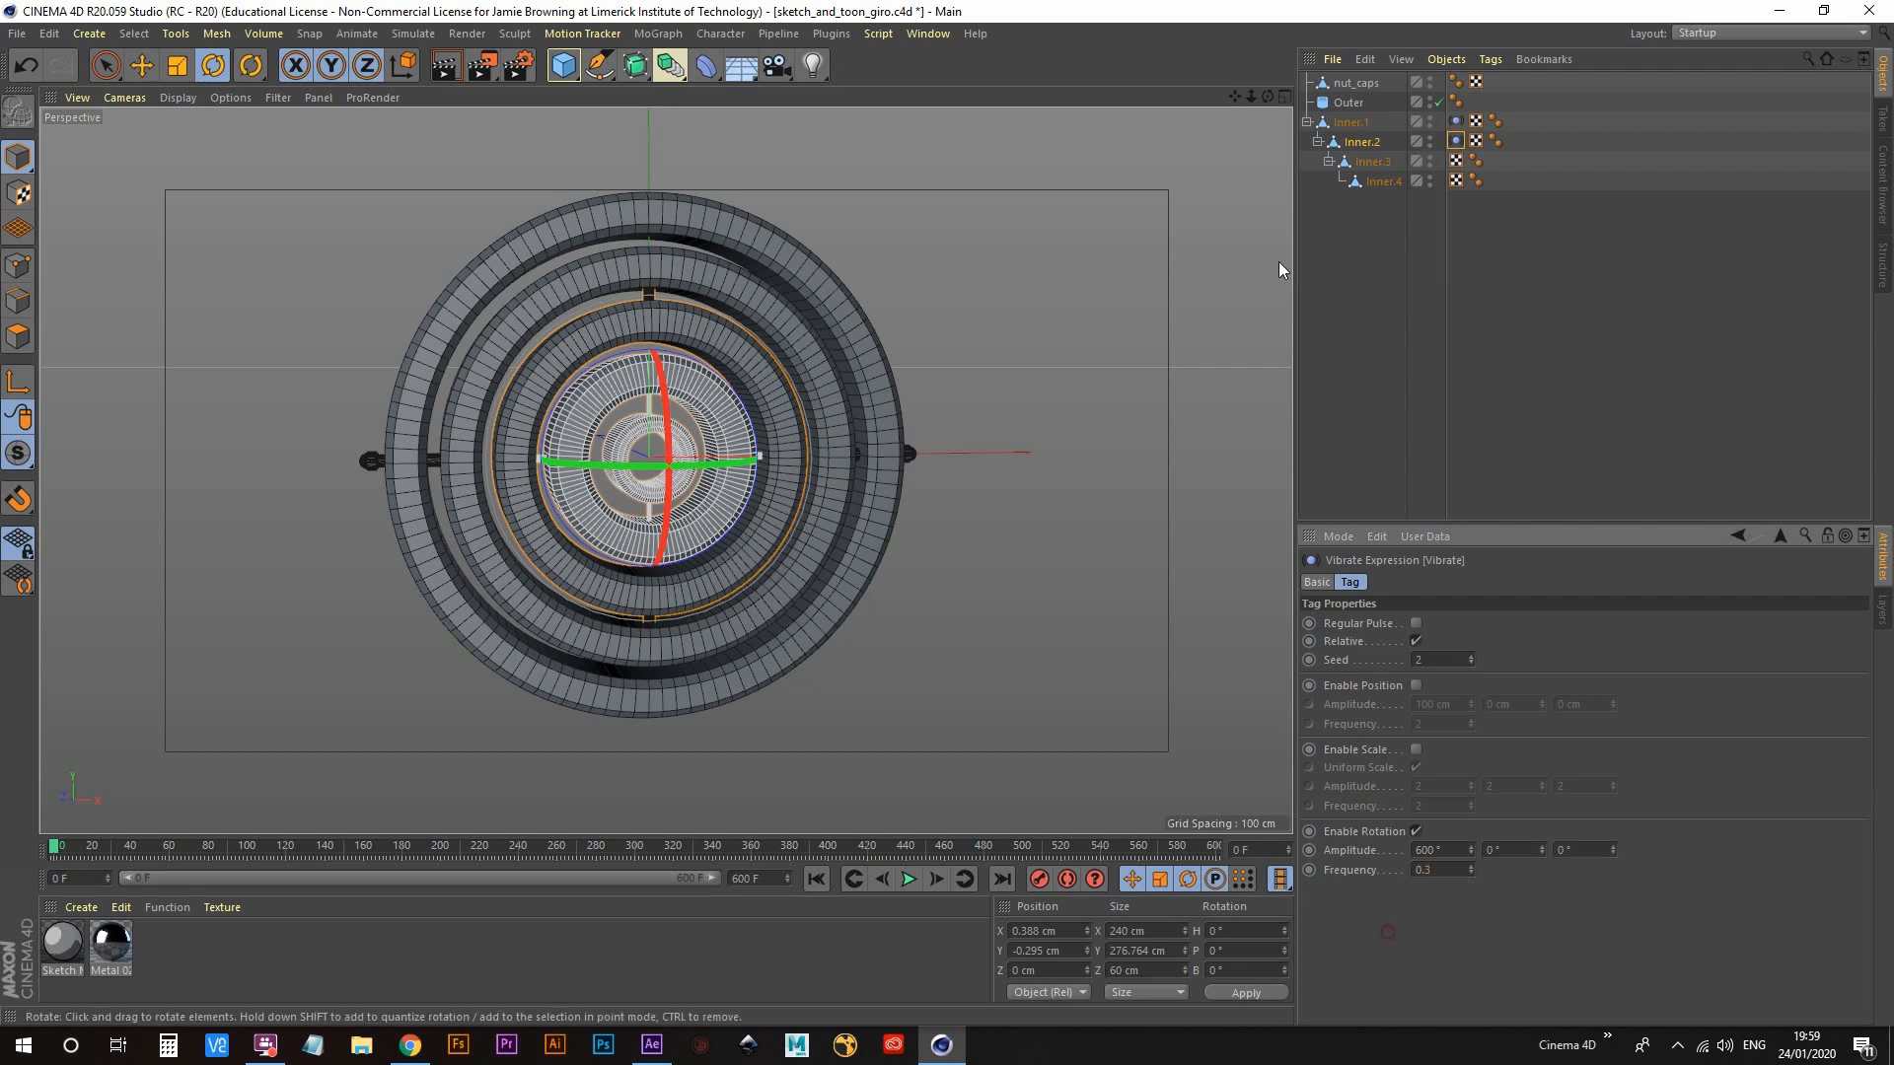
Step: Add a Vibrate tag to the Inner.3 ring and enable its rotation
click(1369, 164)
right_click(1369, 170)
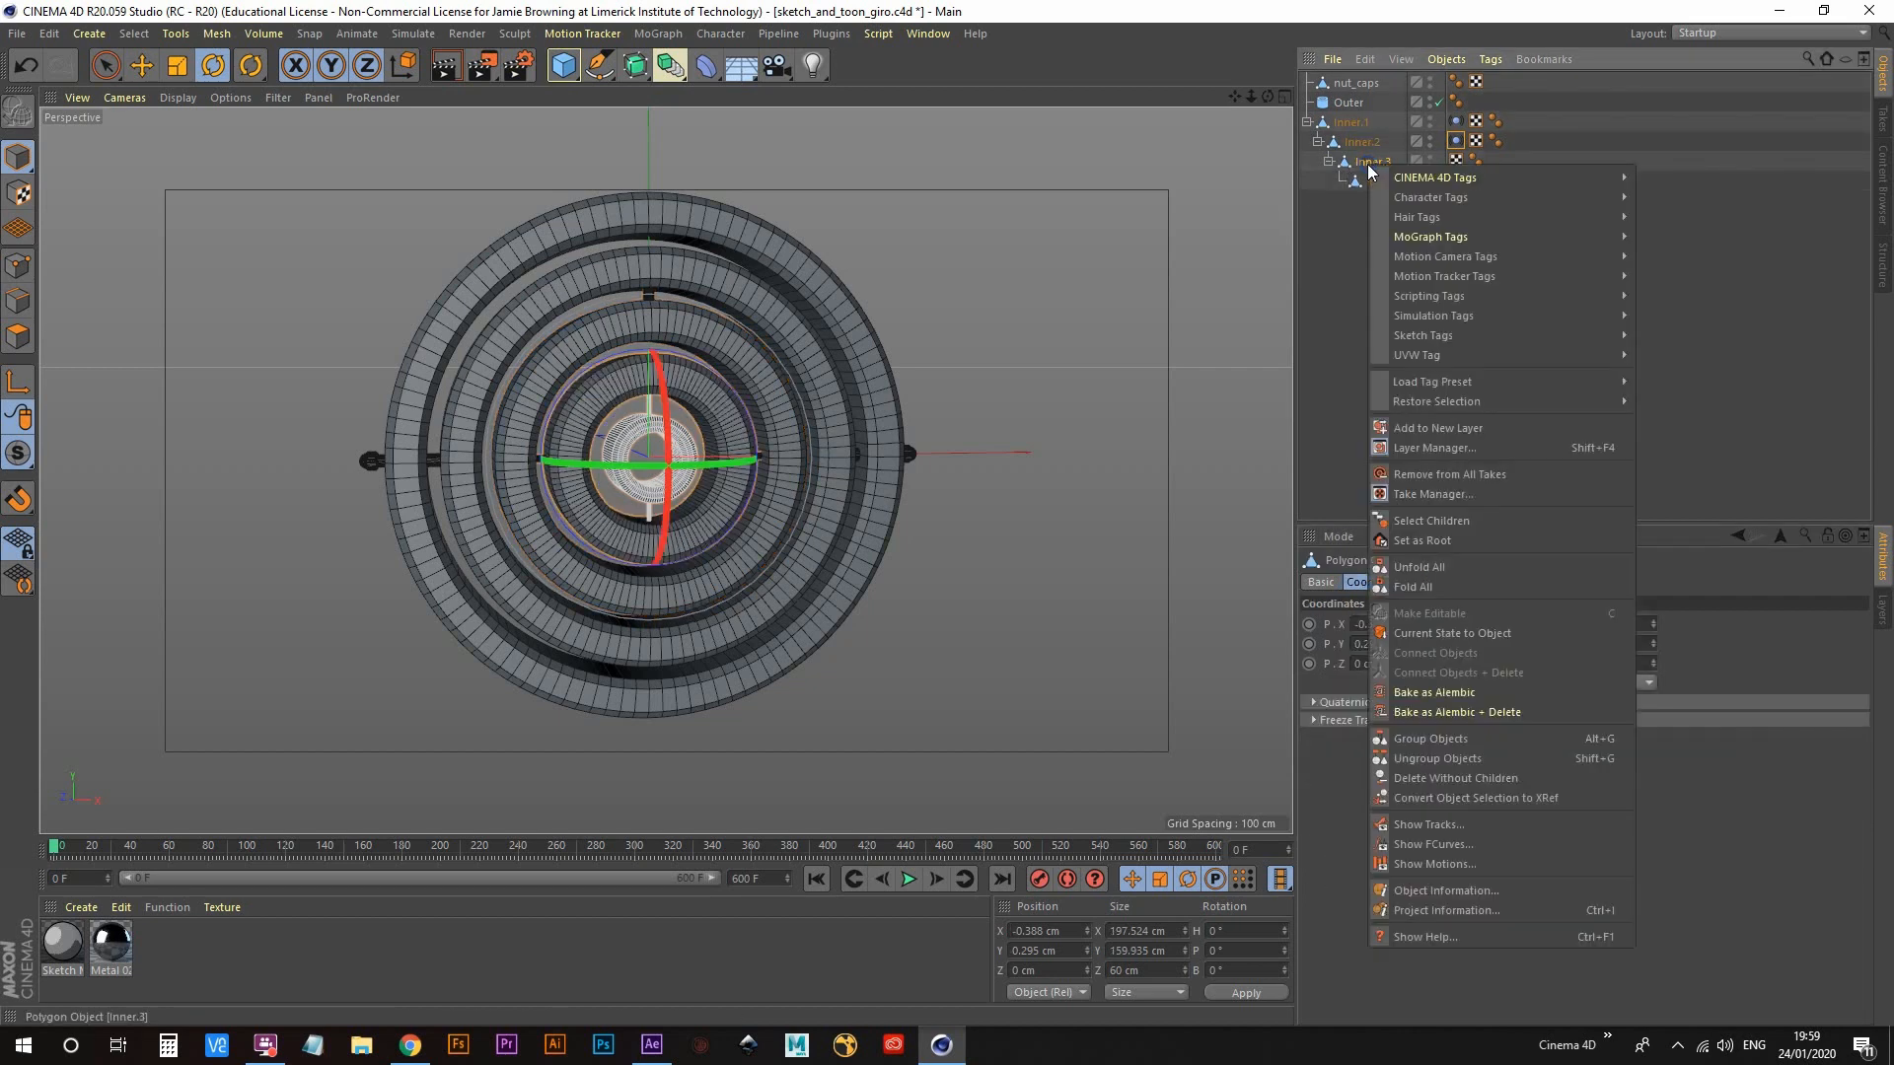
mouse_move(1457, 176)
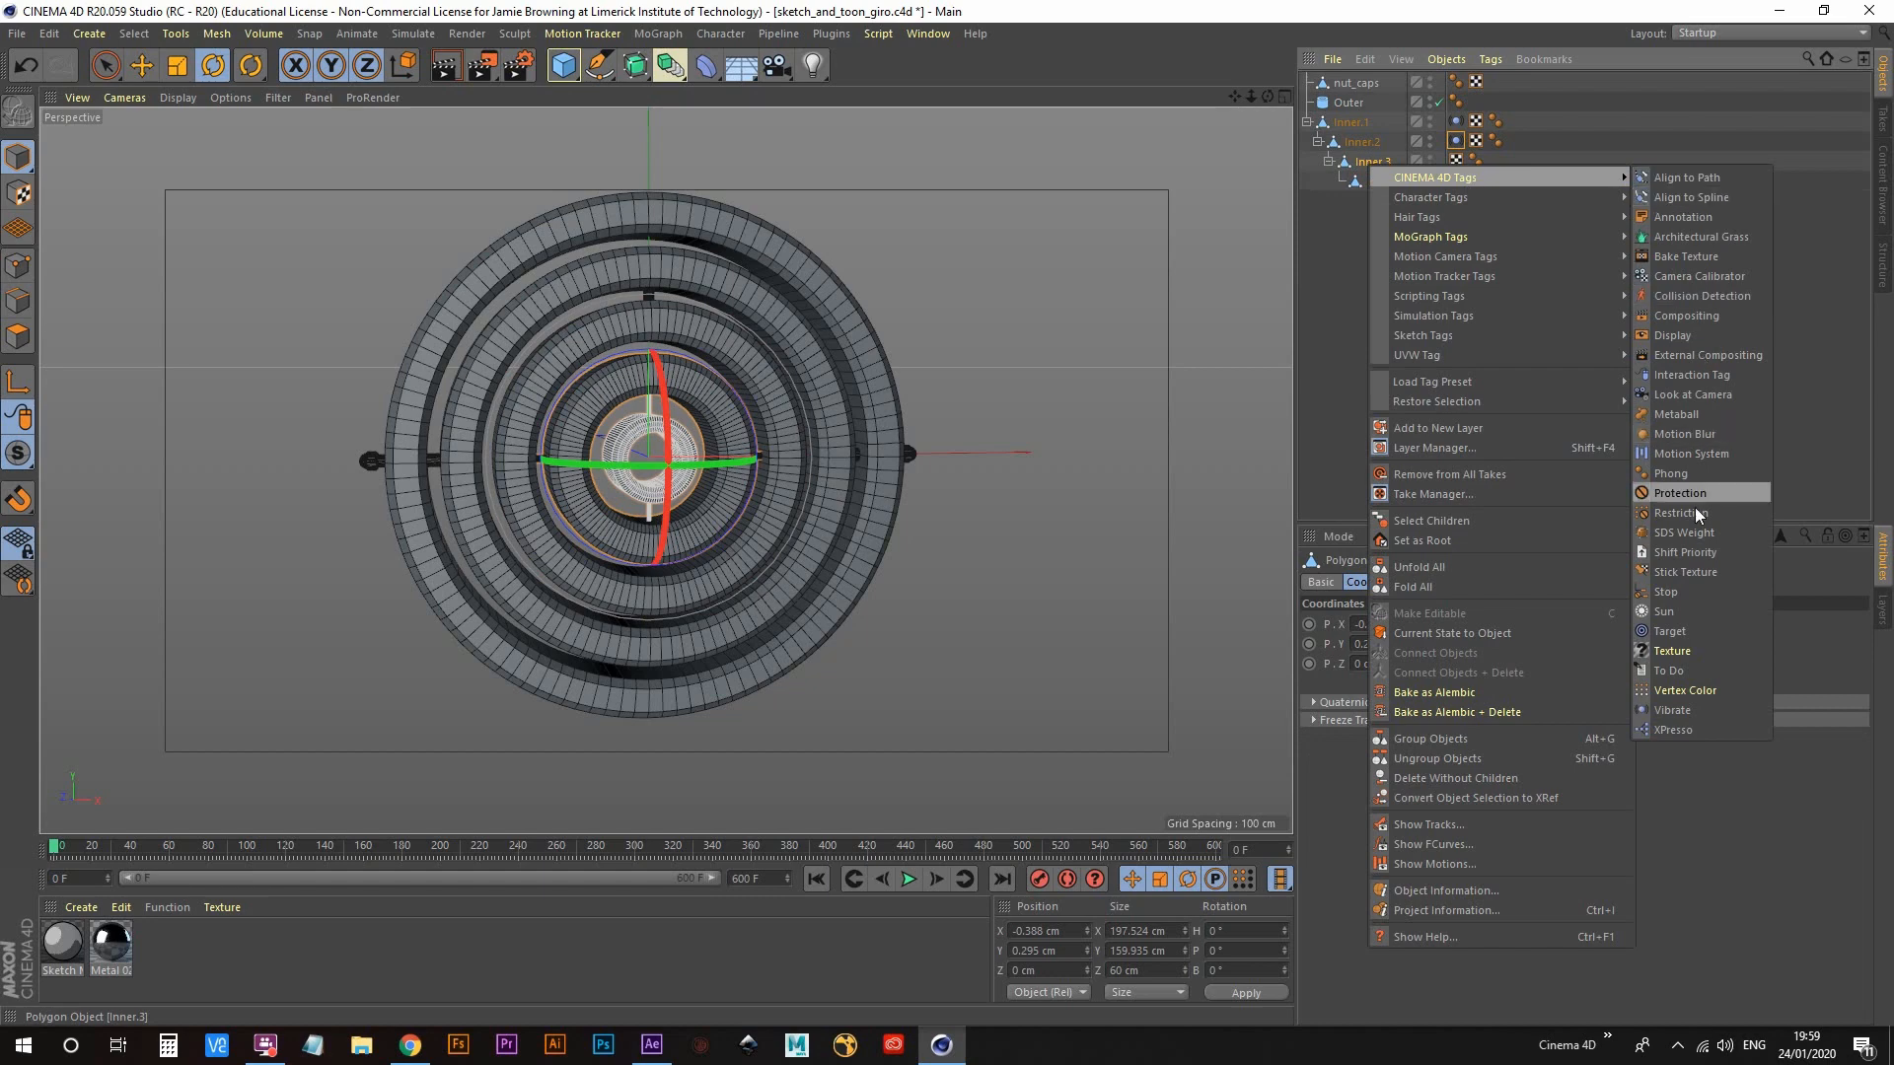
click(1682, 711)
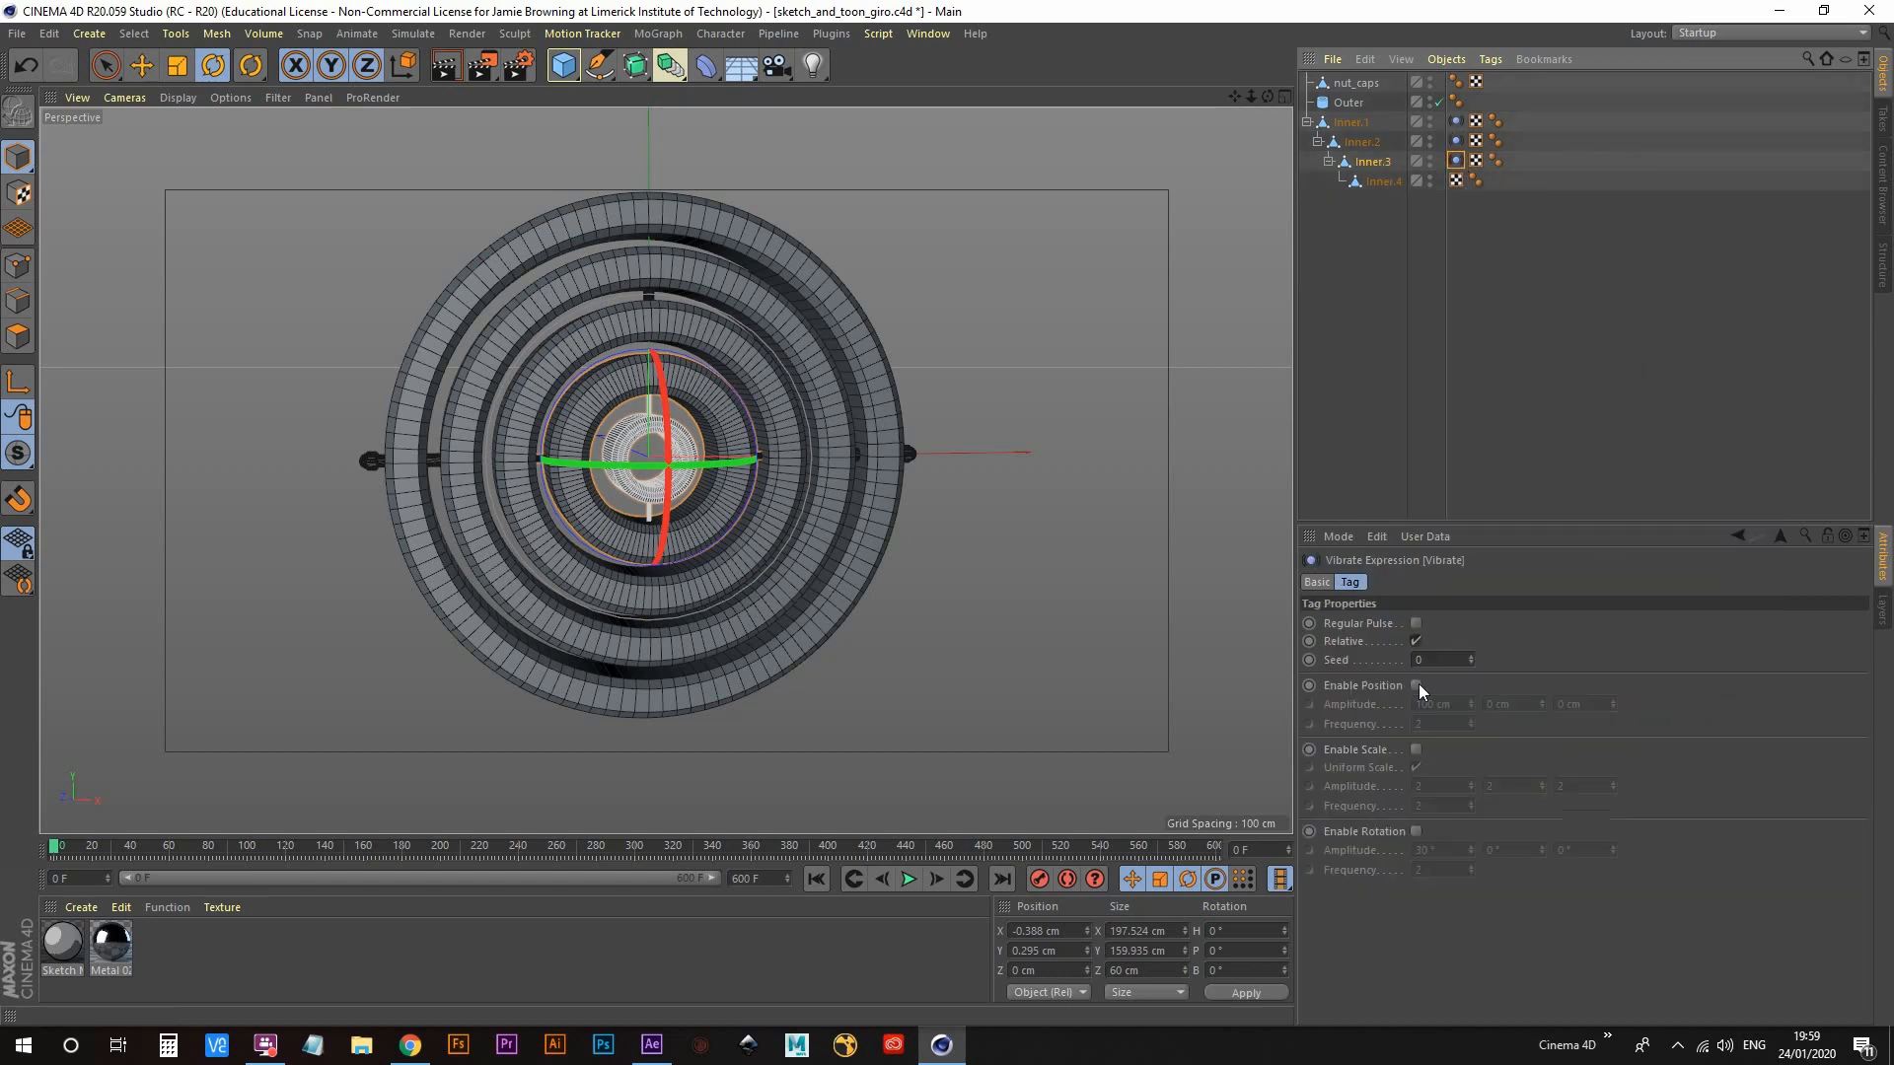
click(1417, 832)
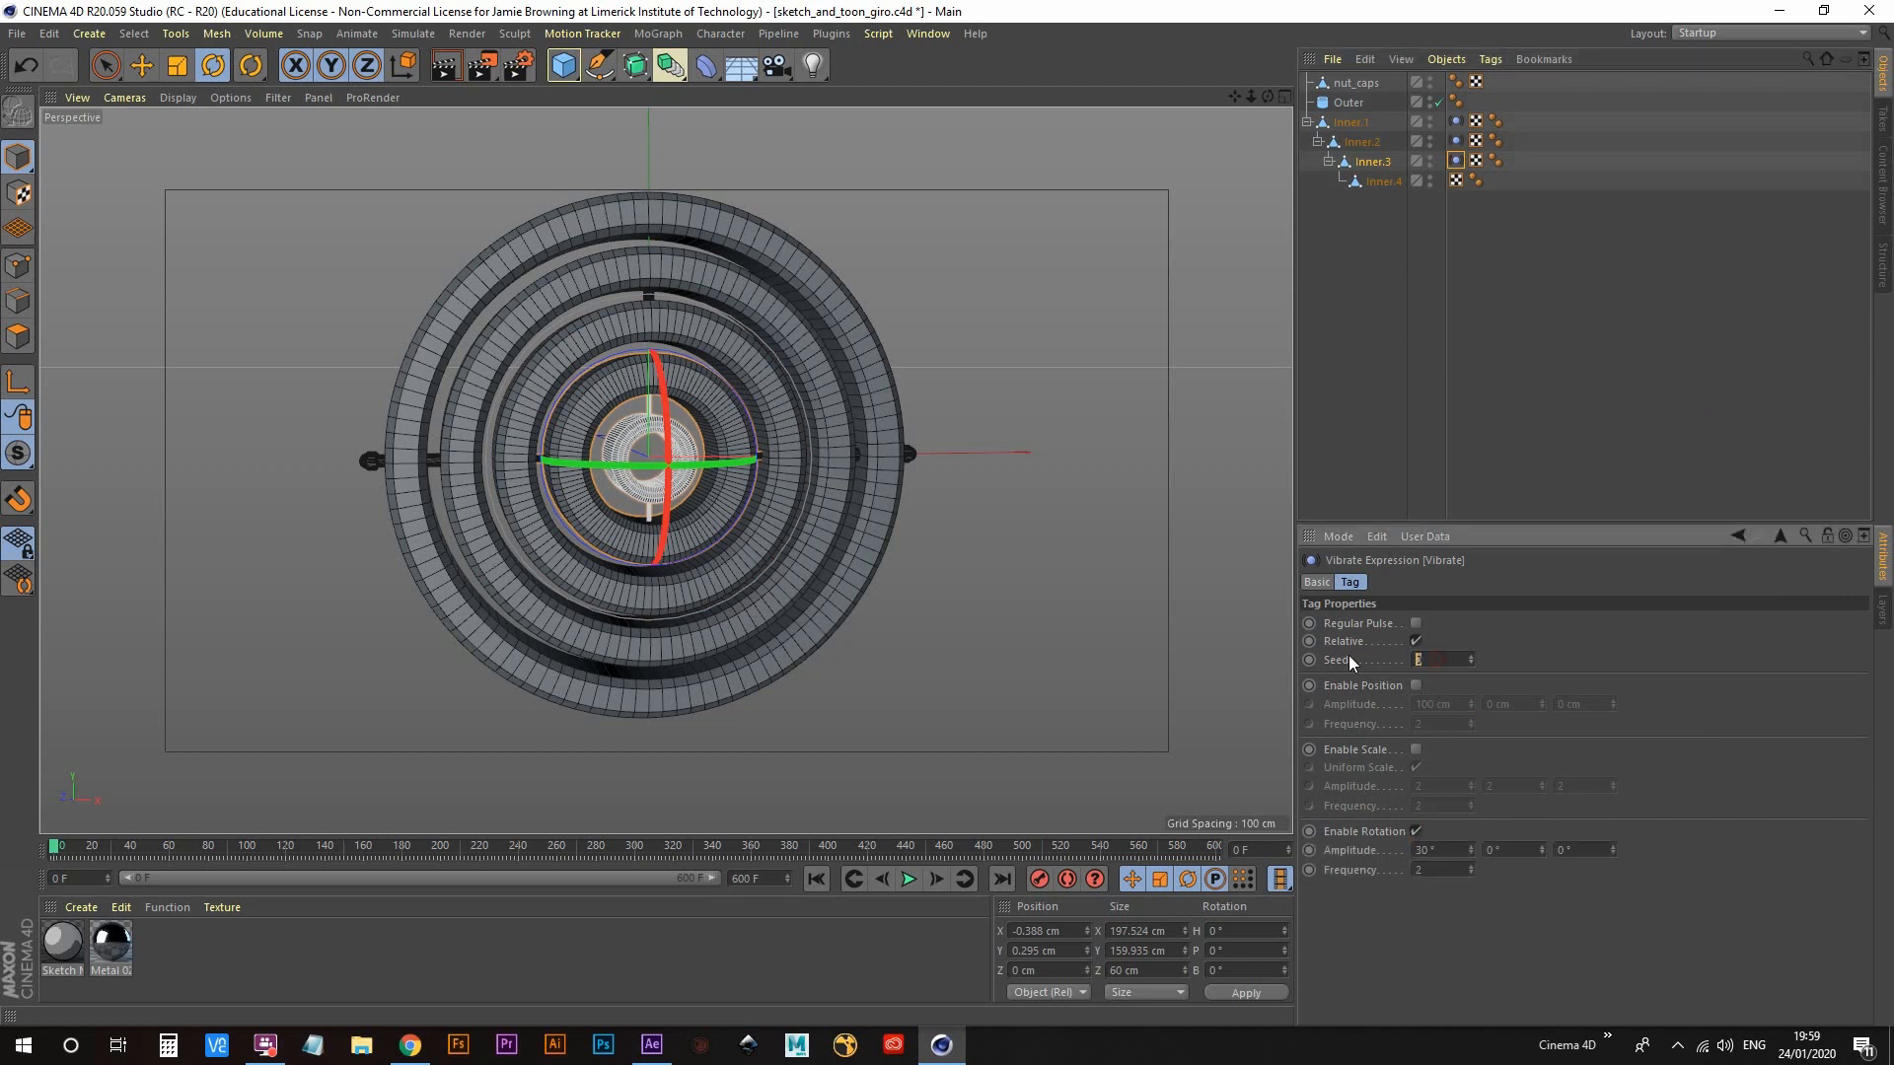
Step: Set Inner.3's Vibrate tag to seed 3, with rotation amplitude 0° in heading and 500° in pitch, at frequency 0.2
text(3)
text(0)
key(Tab)
text(50.2)
Step: Add a Vibrate tag to the innermost ring, Inner.4, and set its seed to 4
click(1382, 182)
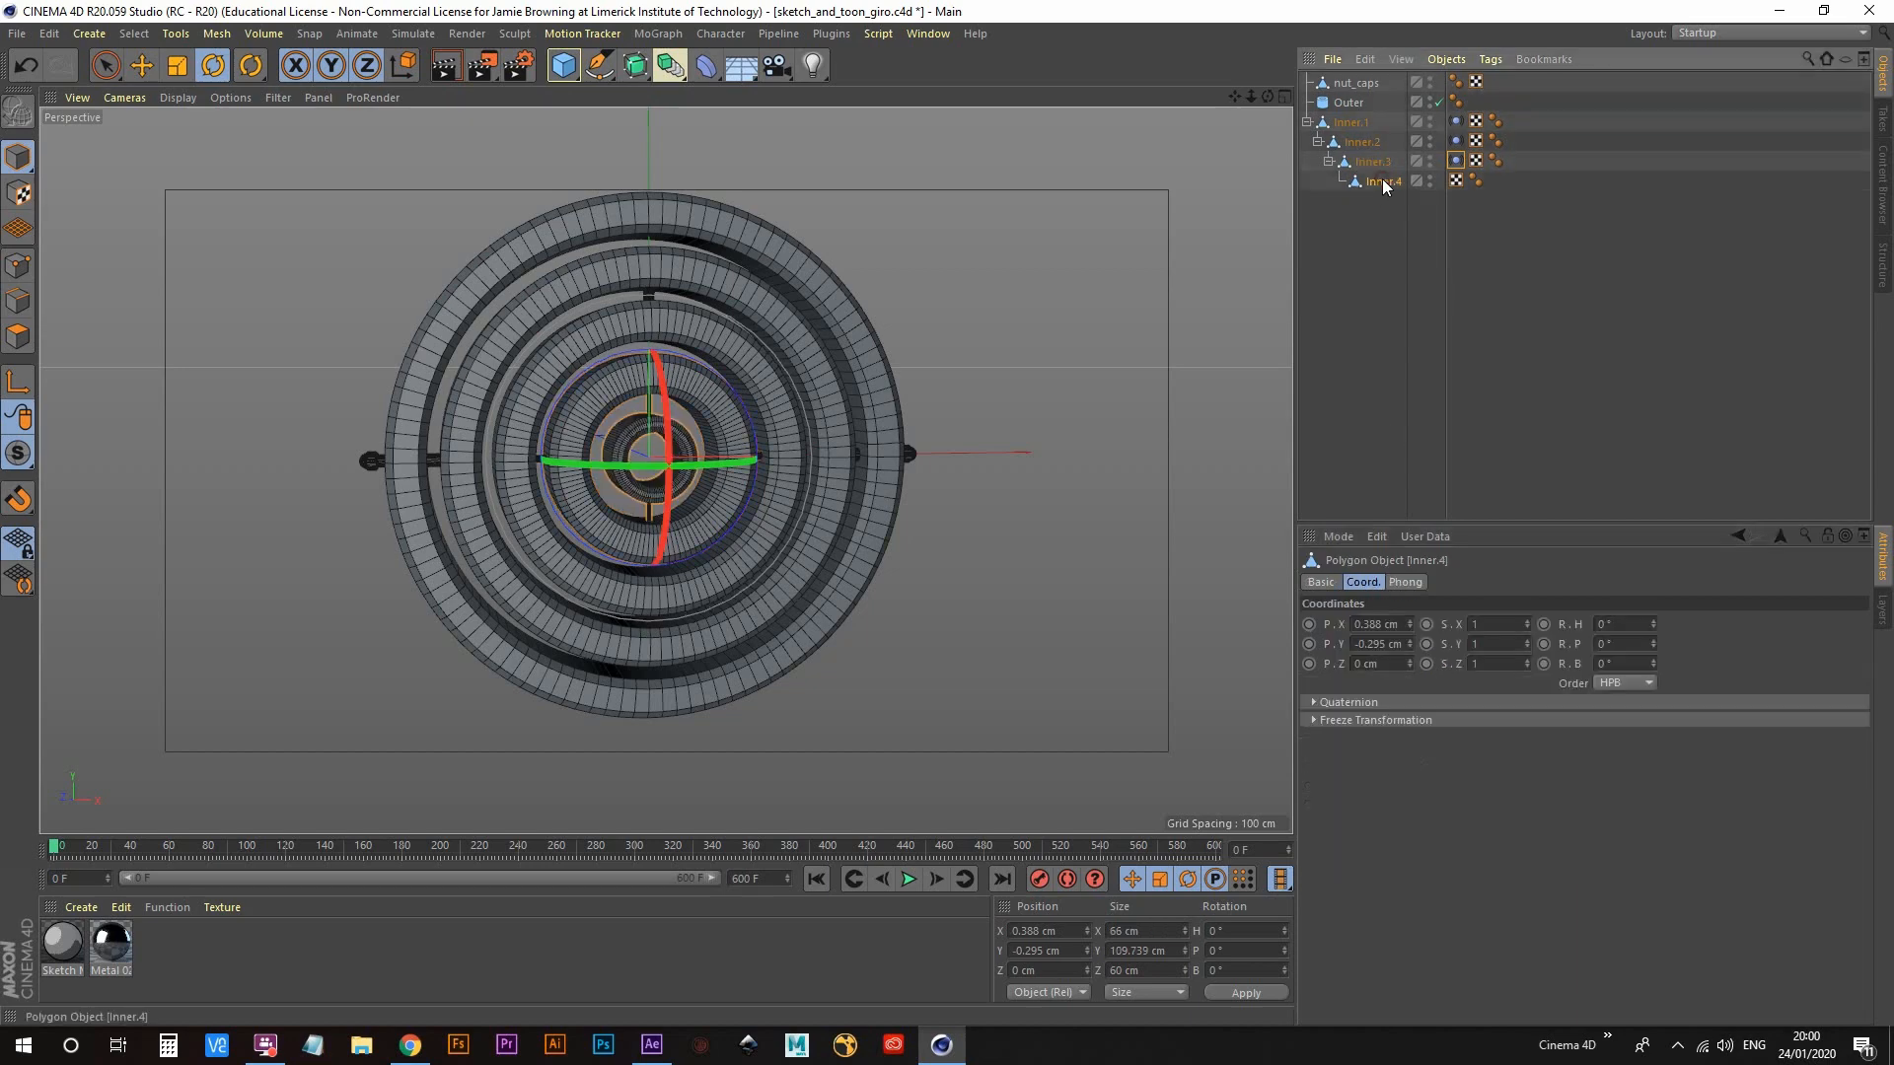
right_click(1382, 182)
mouse_move(1512, 201)
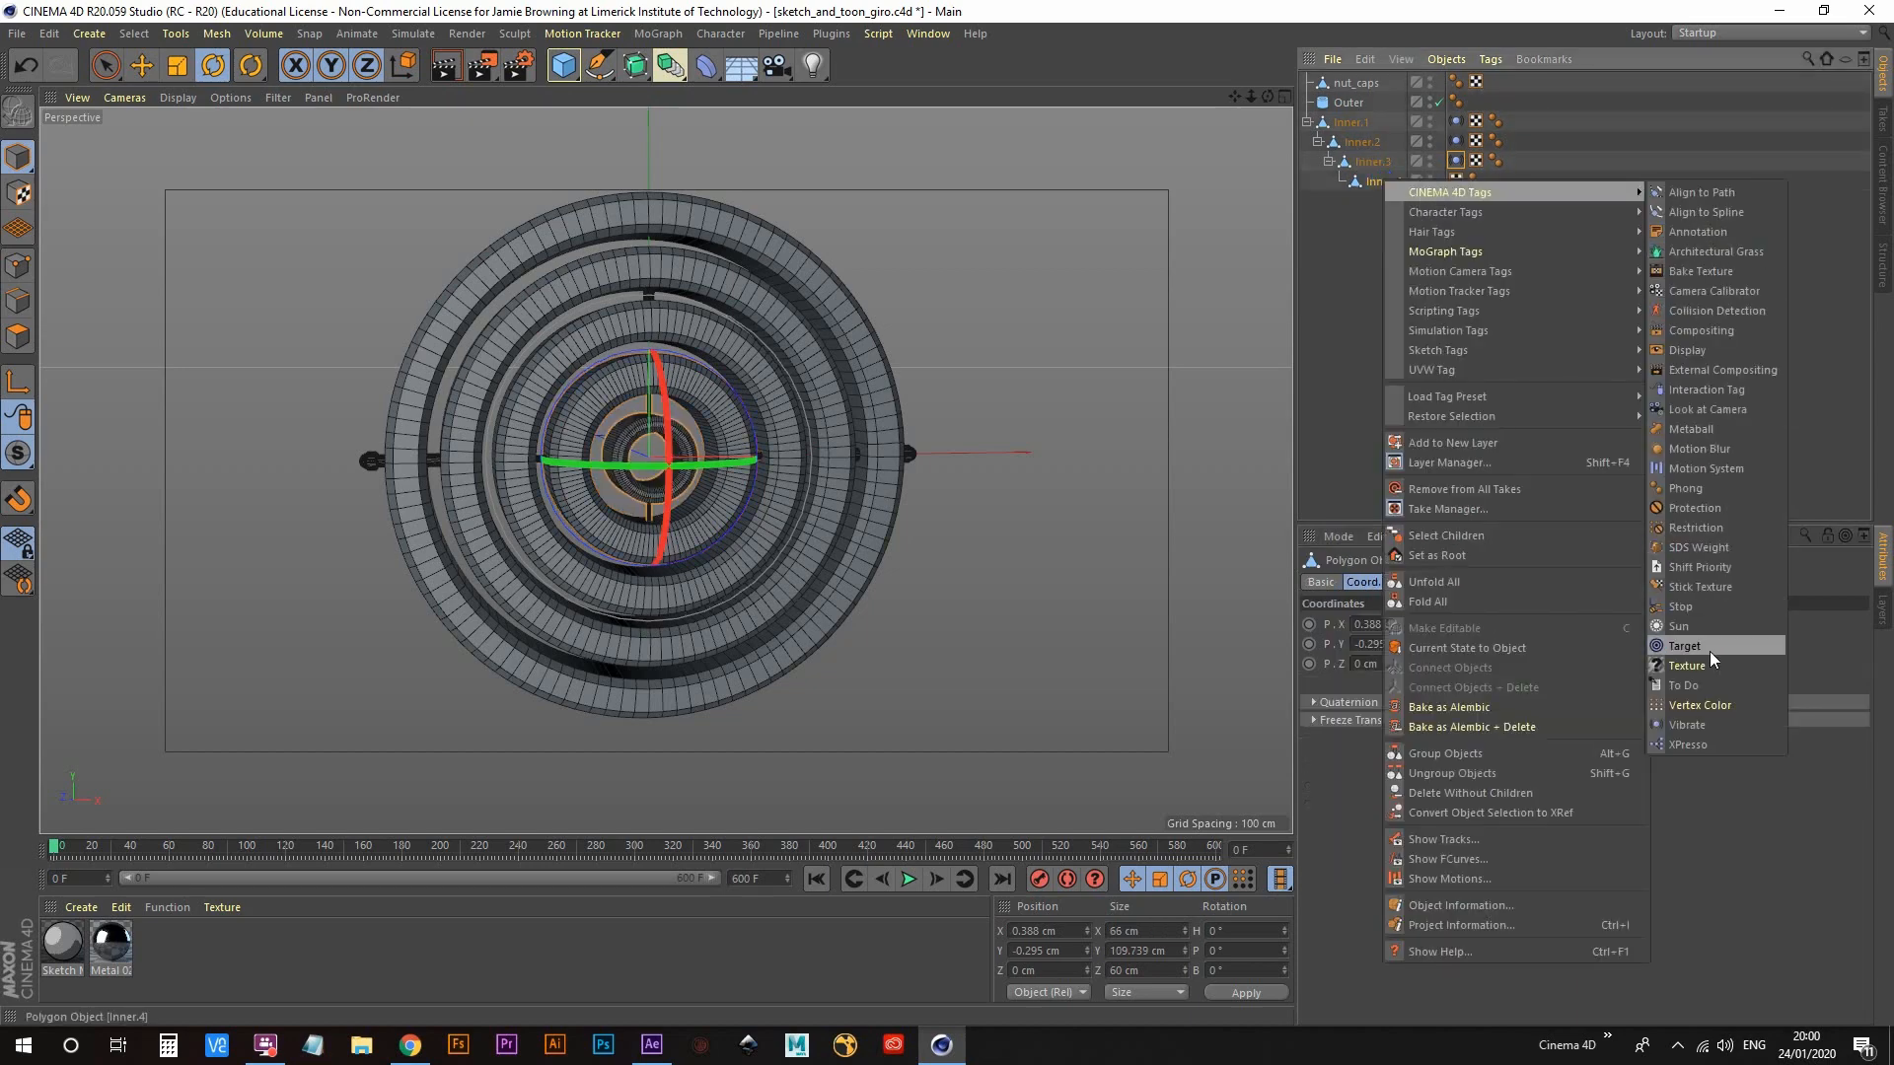
click(1689, 725)
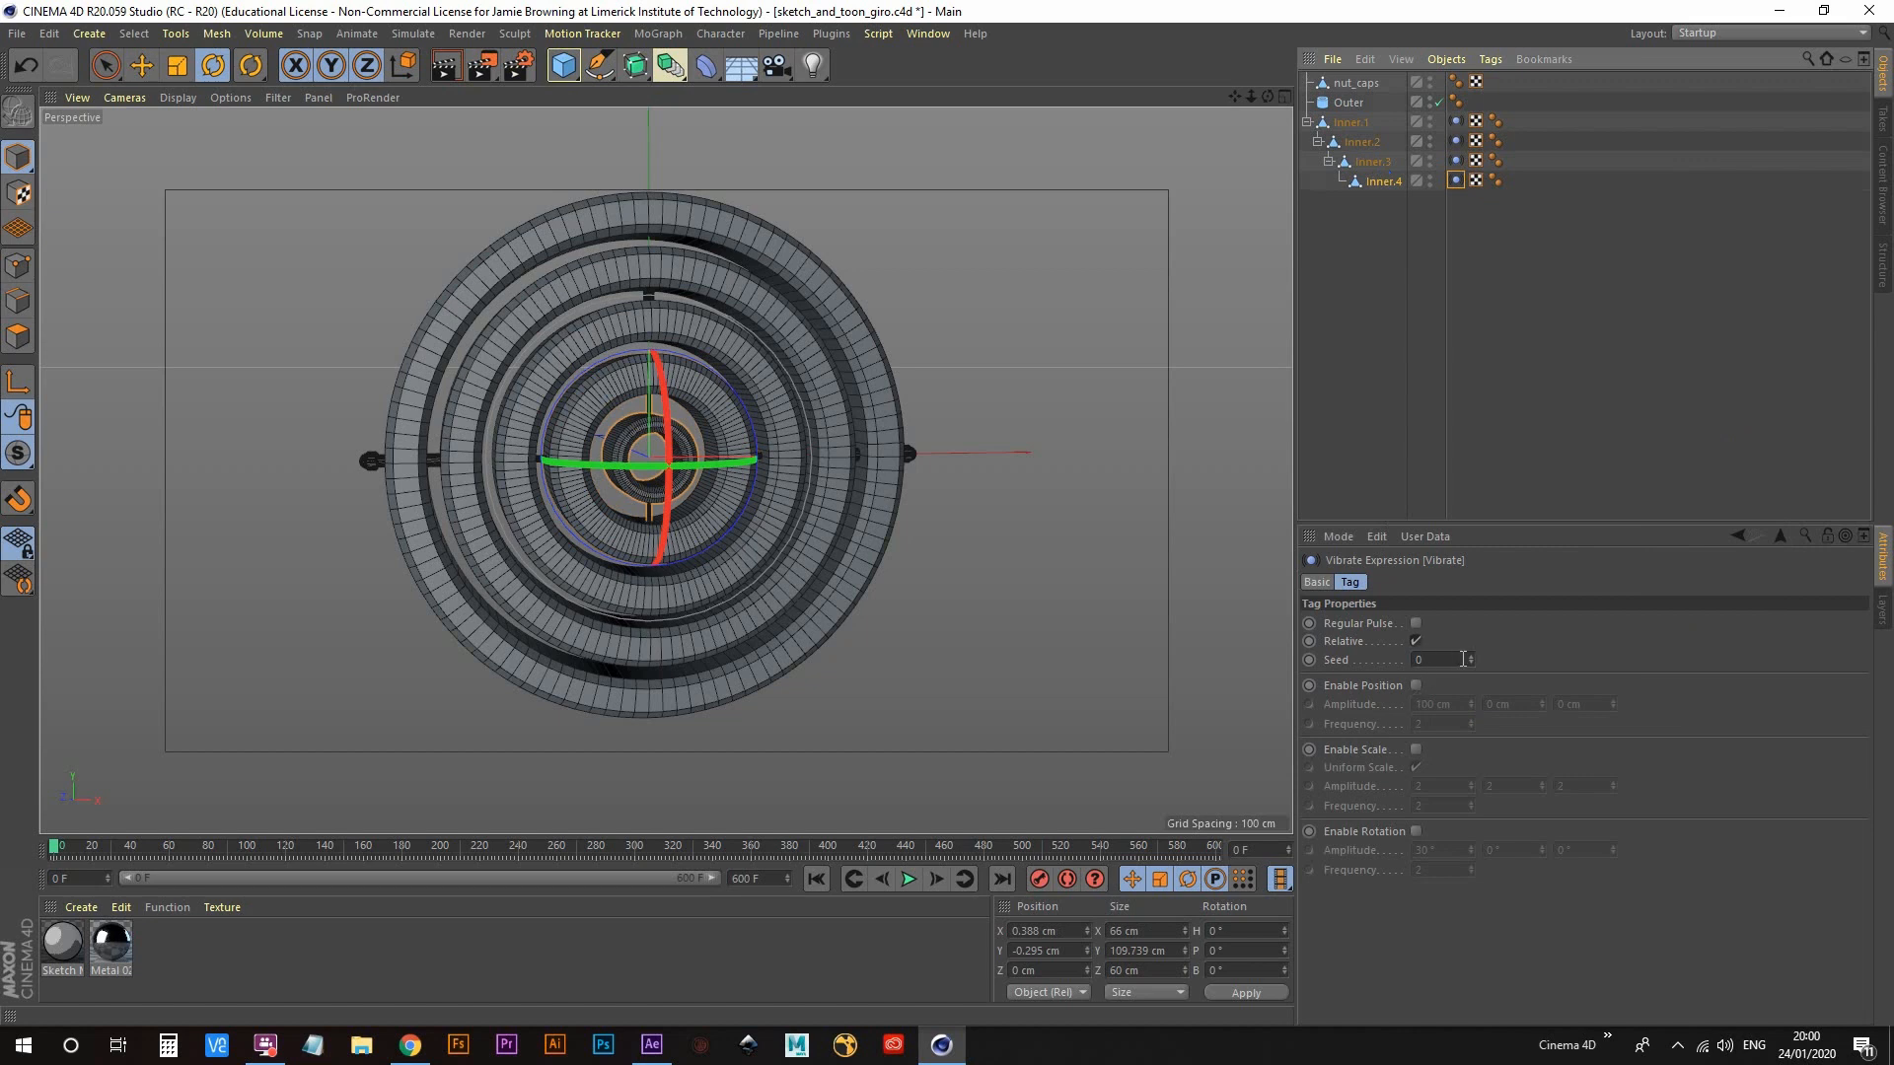
drag(1458, 660, 1198, 637)
text(4)
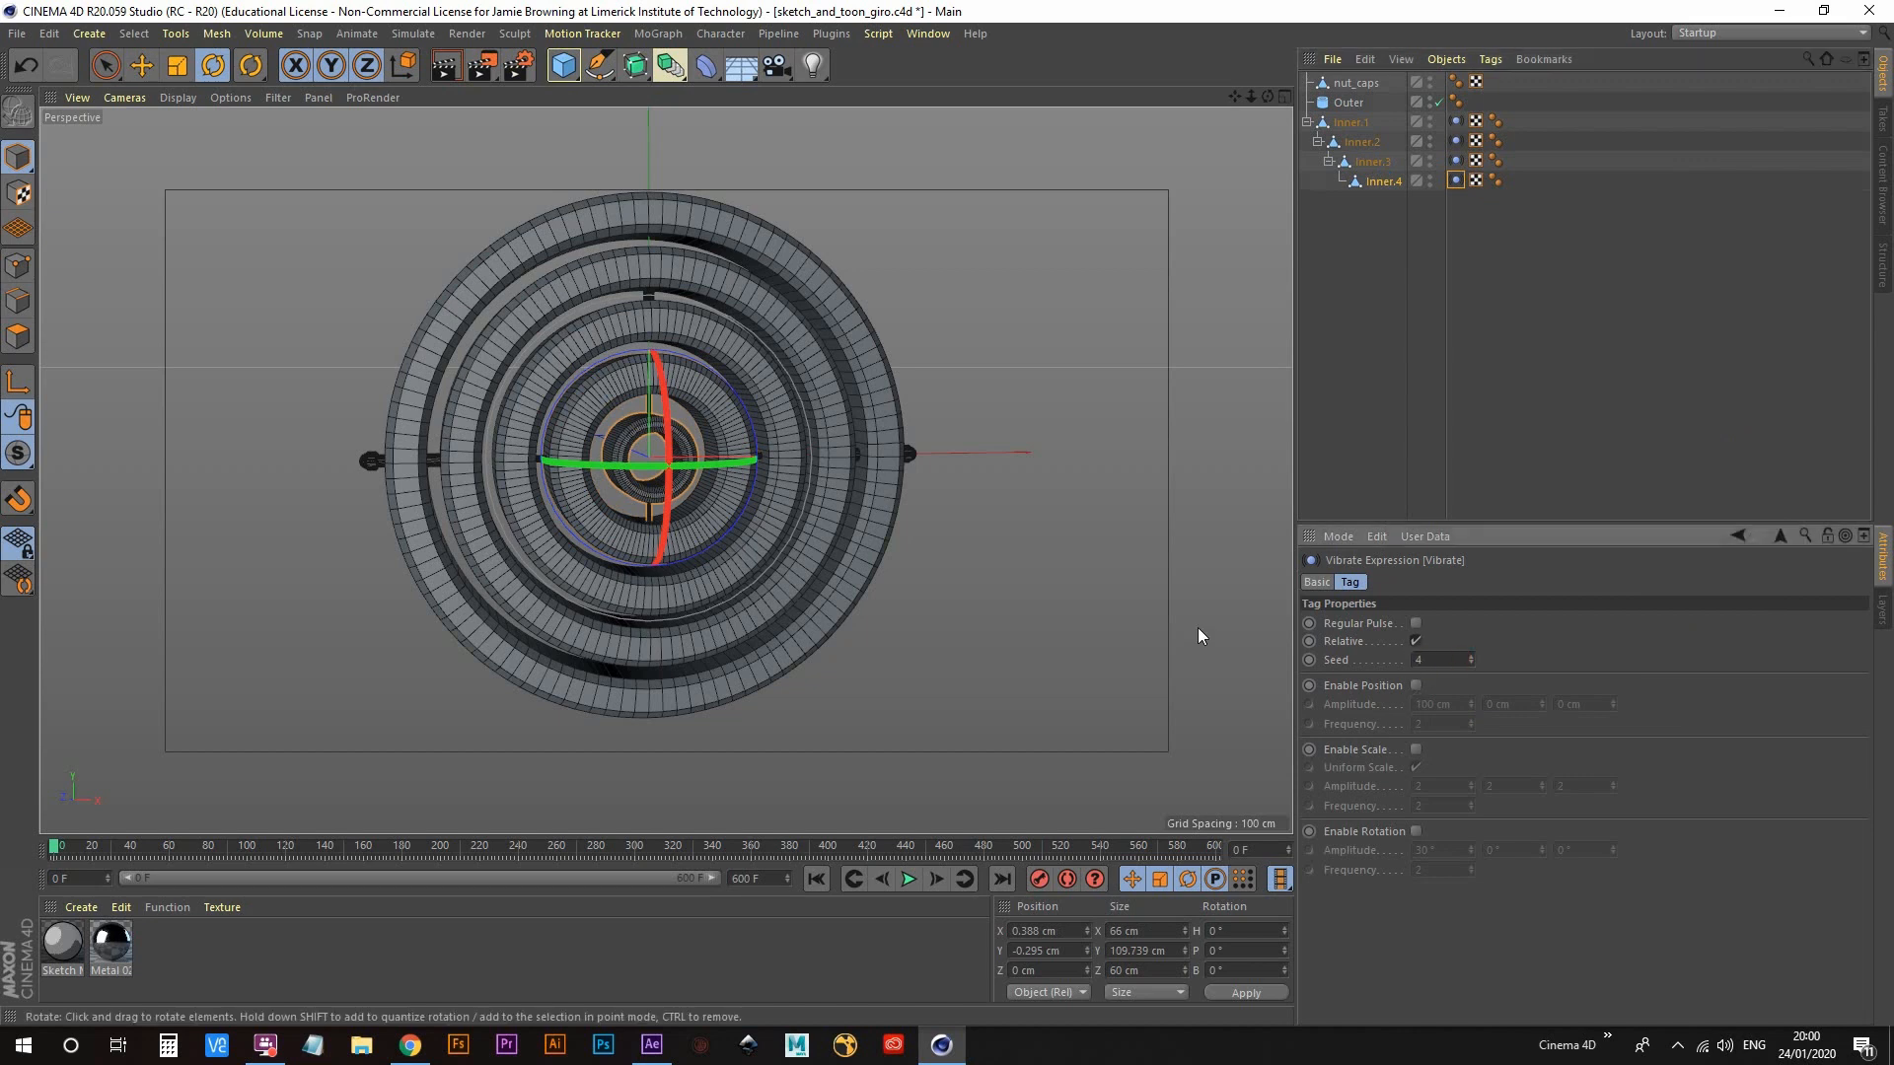
Step: Enable rotation on Inner.4's Vibrate tag with a heading amplitude of 600° and adjust its frequency
click(1455, 161)
click(1455, 181)
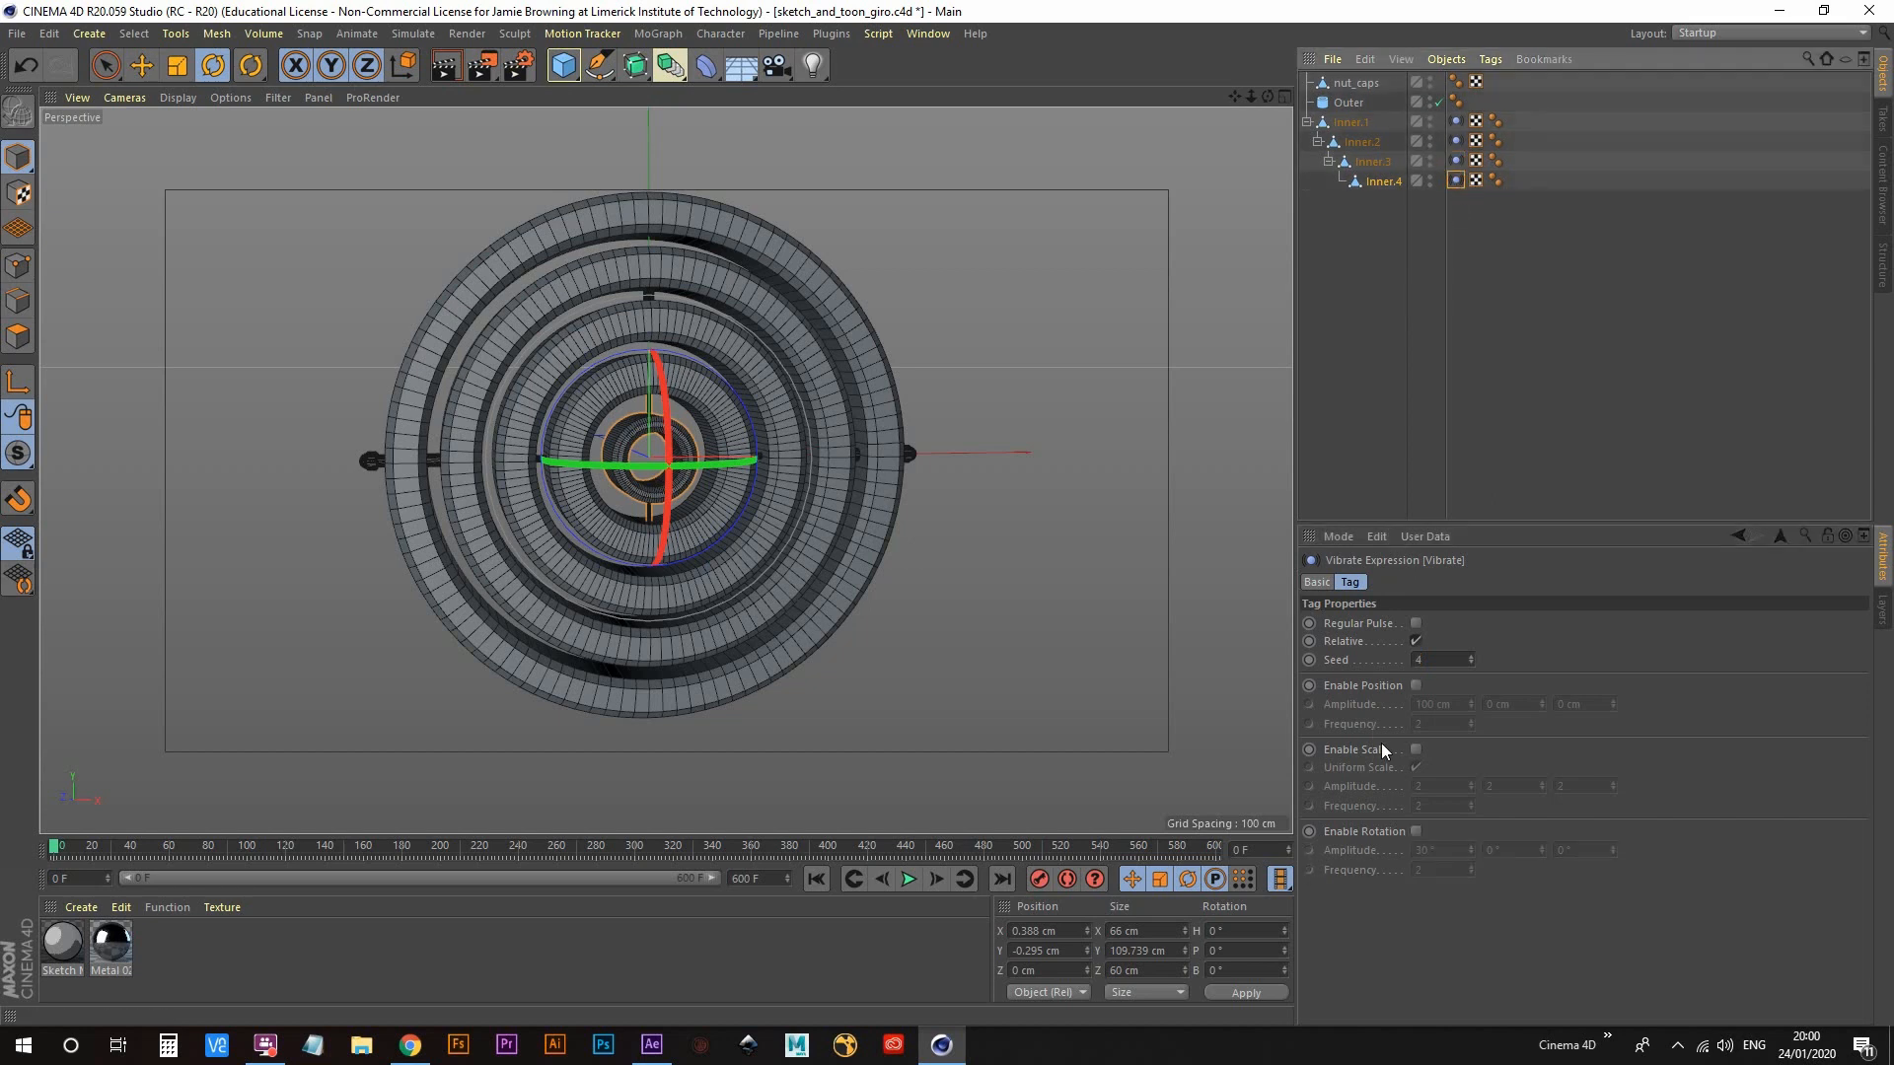
click(1417, 832)
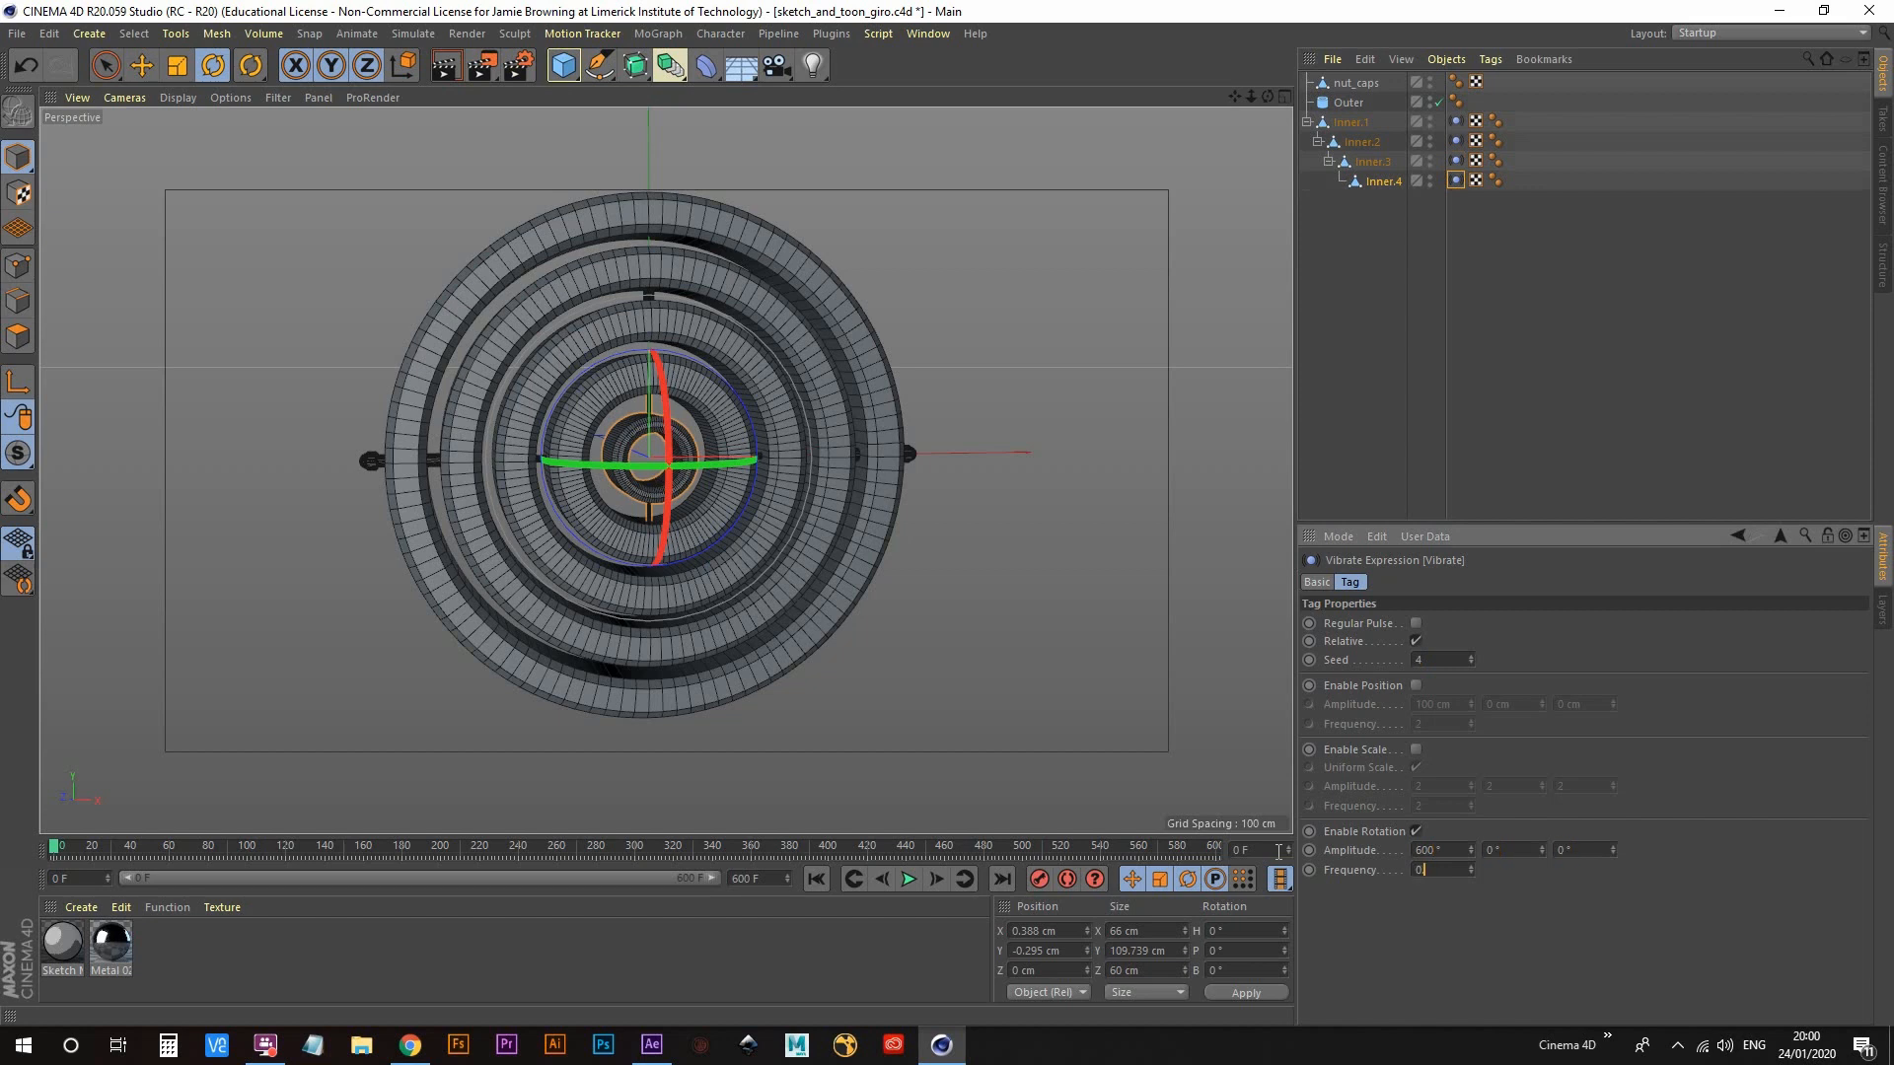
Step: Check the Vibrate settings of Inner.3 and Inner.2, clear the selection, and play the ring animation
click(1455, 162)
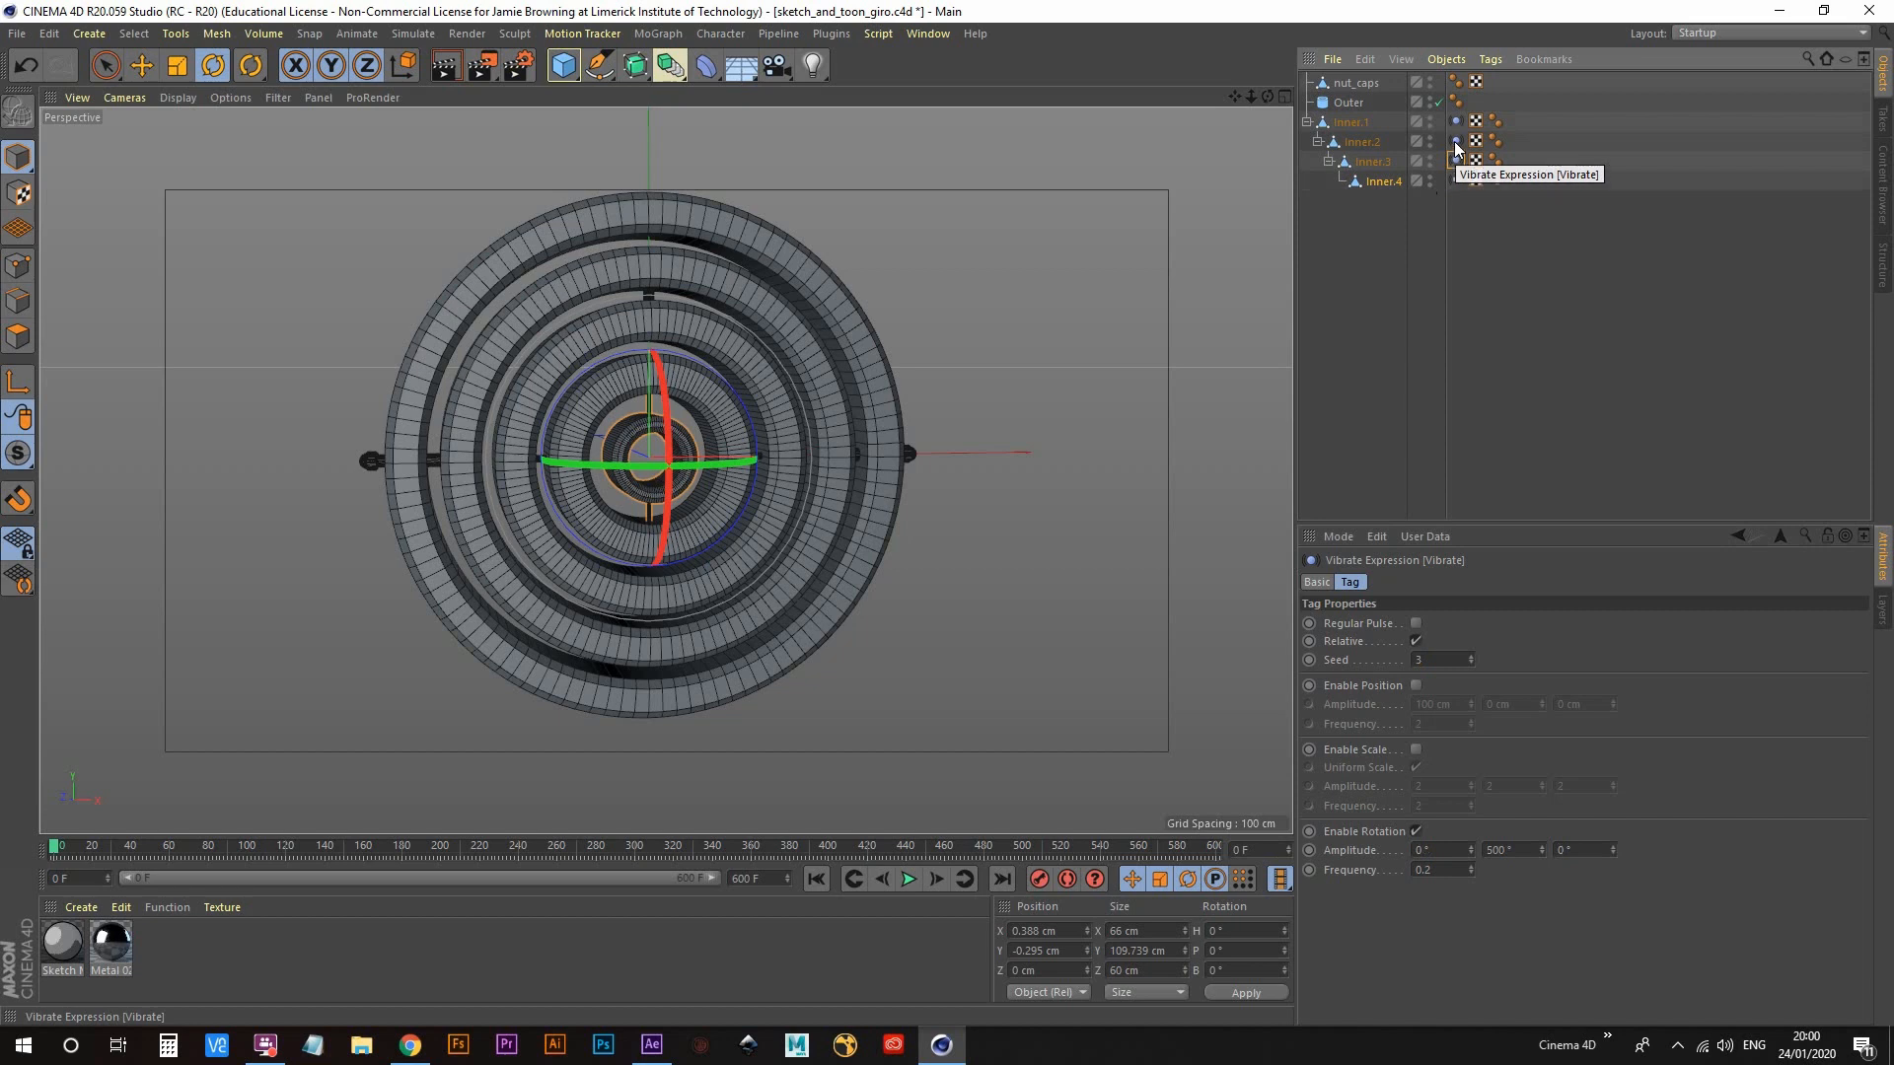
click(1454, 141)
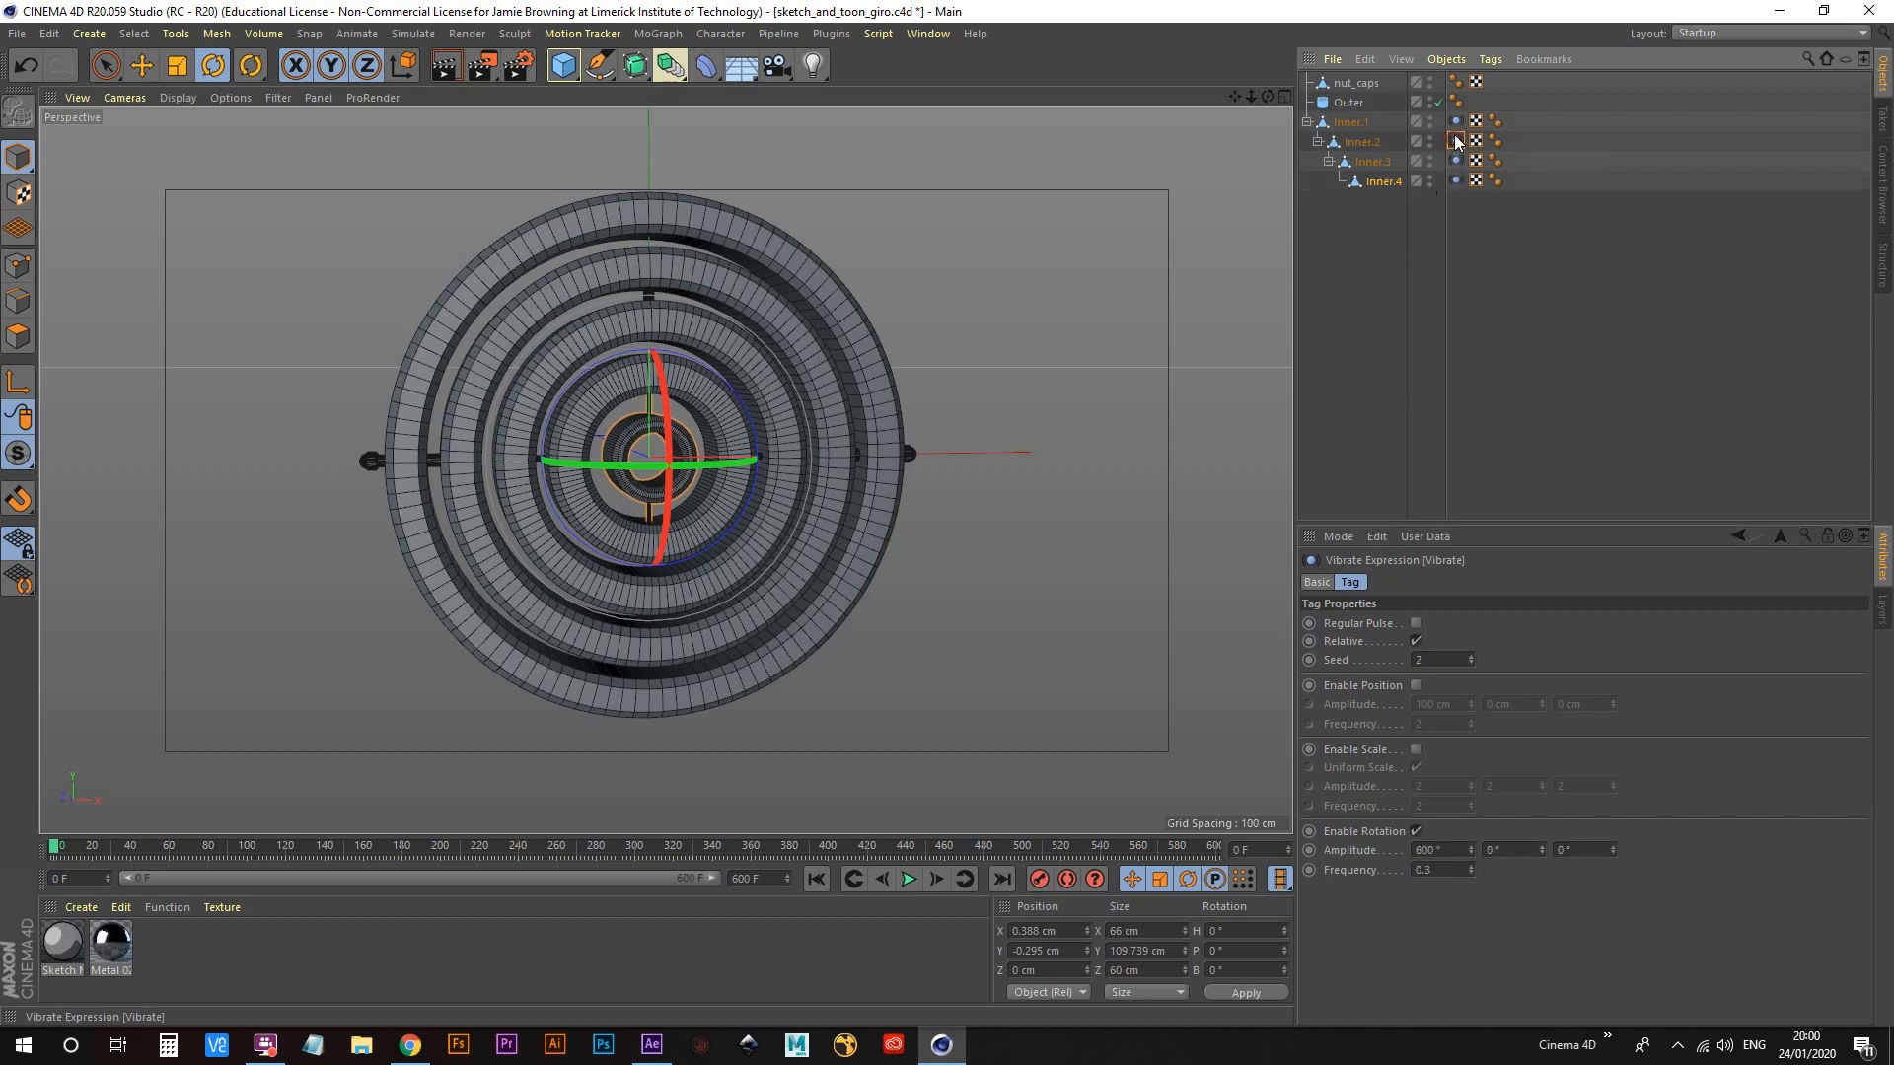
click(1358, 364)
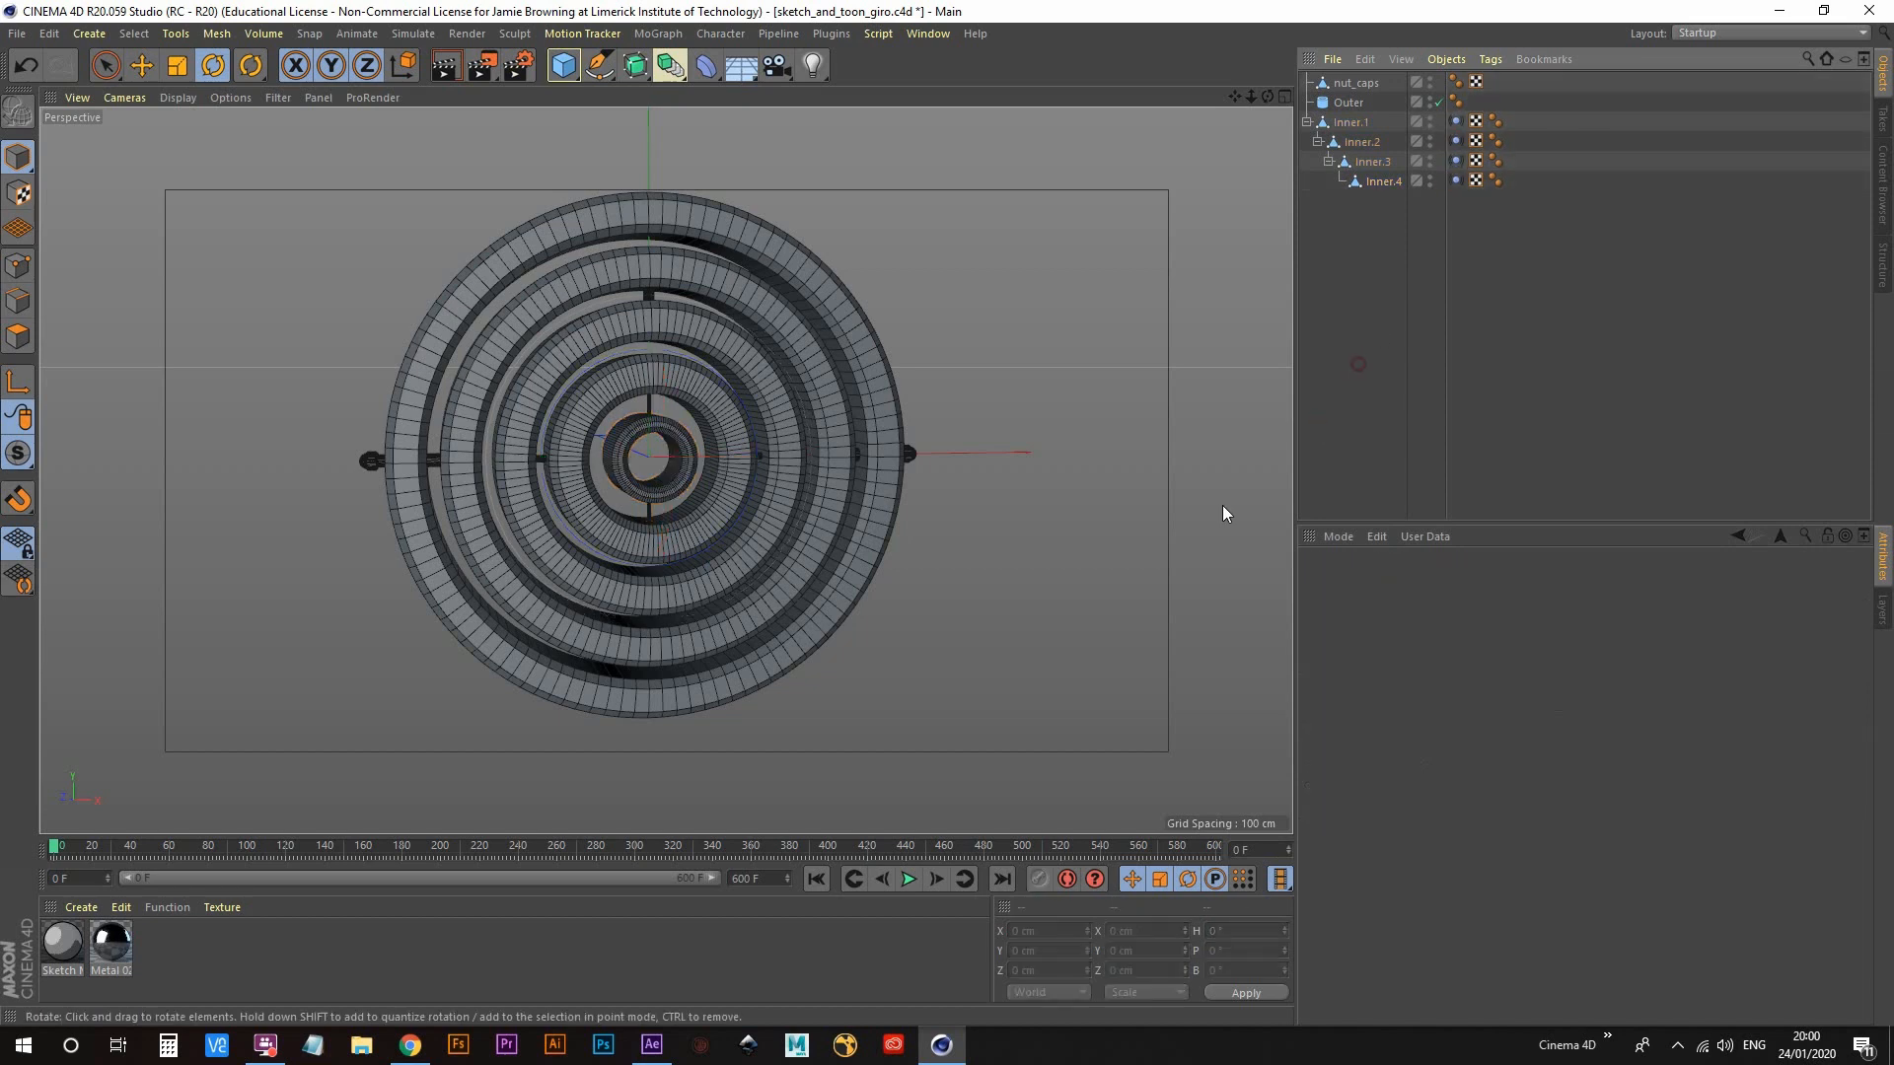
click(910, 881)
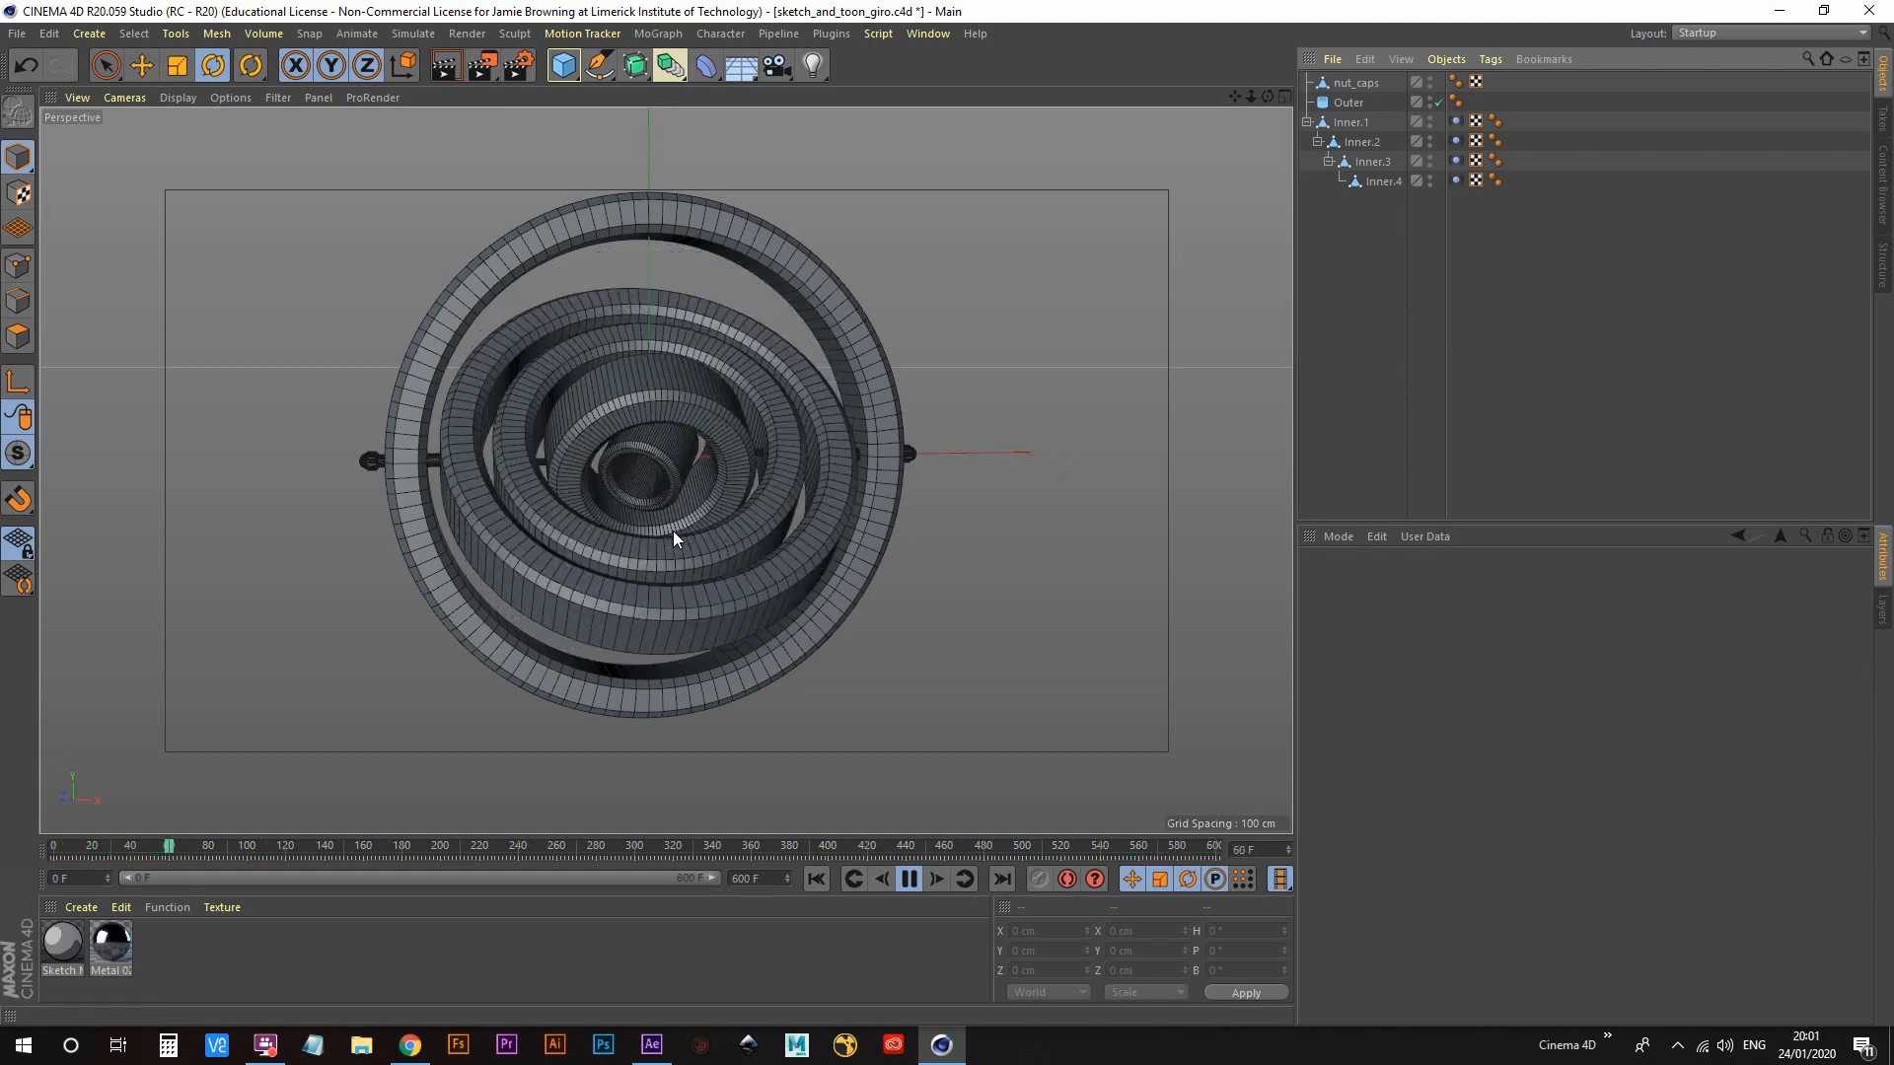
Step: Add a camera, look through it, and set its X, Y and Z position to 0 cm
click(777, 67)
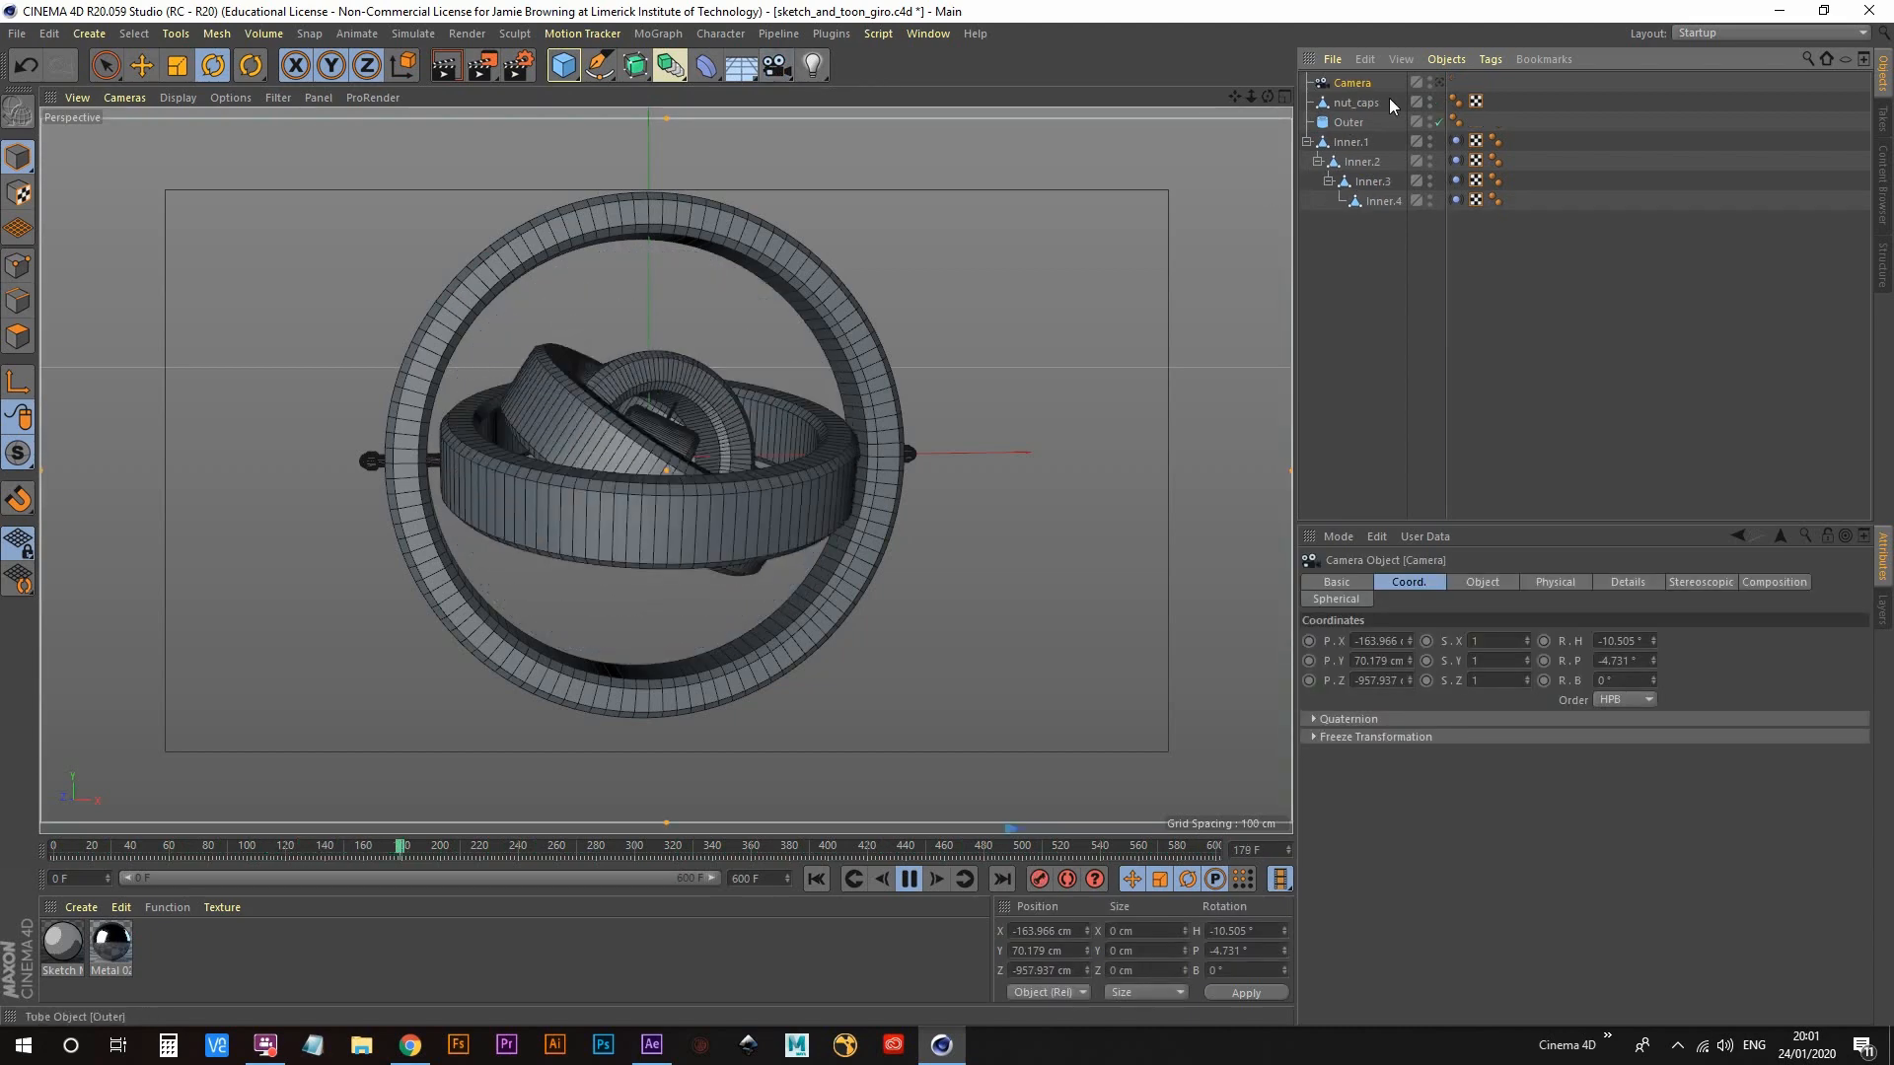
click(1398, 641)
text(0)
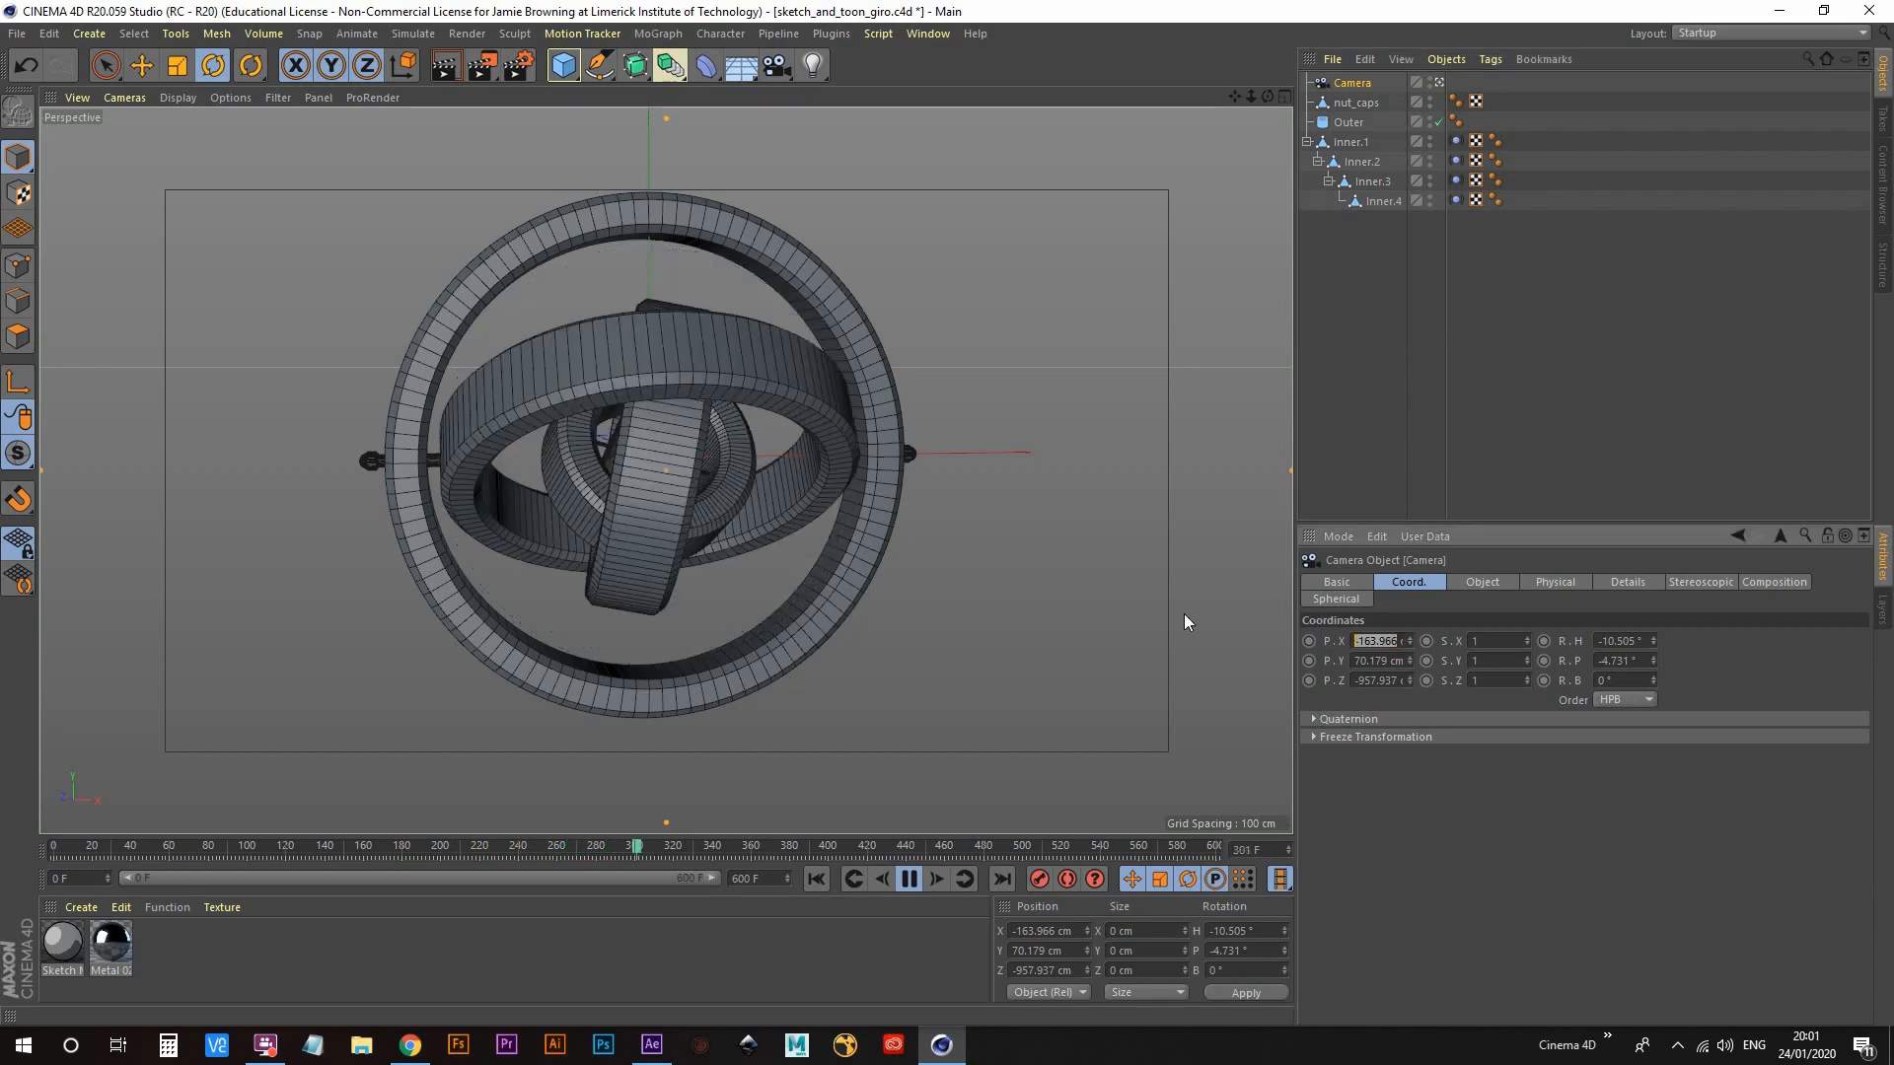
key(Tab)
text(0)
key(Tab)
text(0)
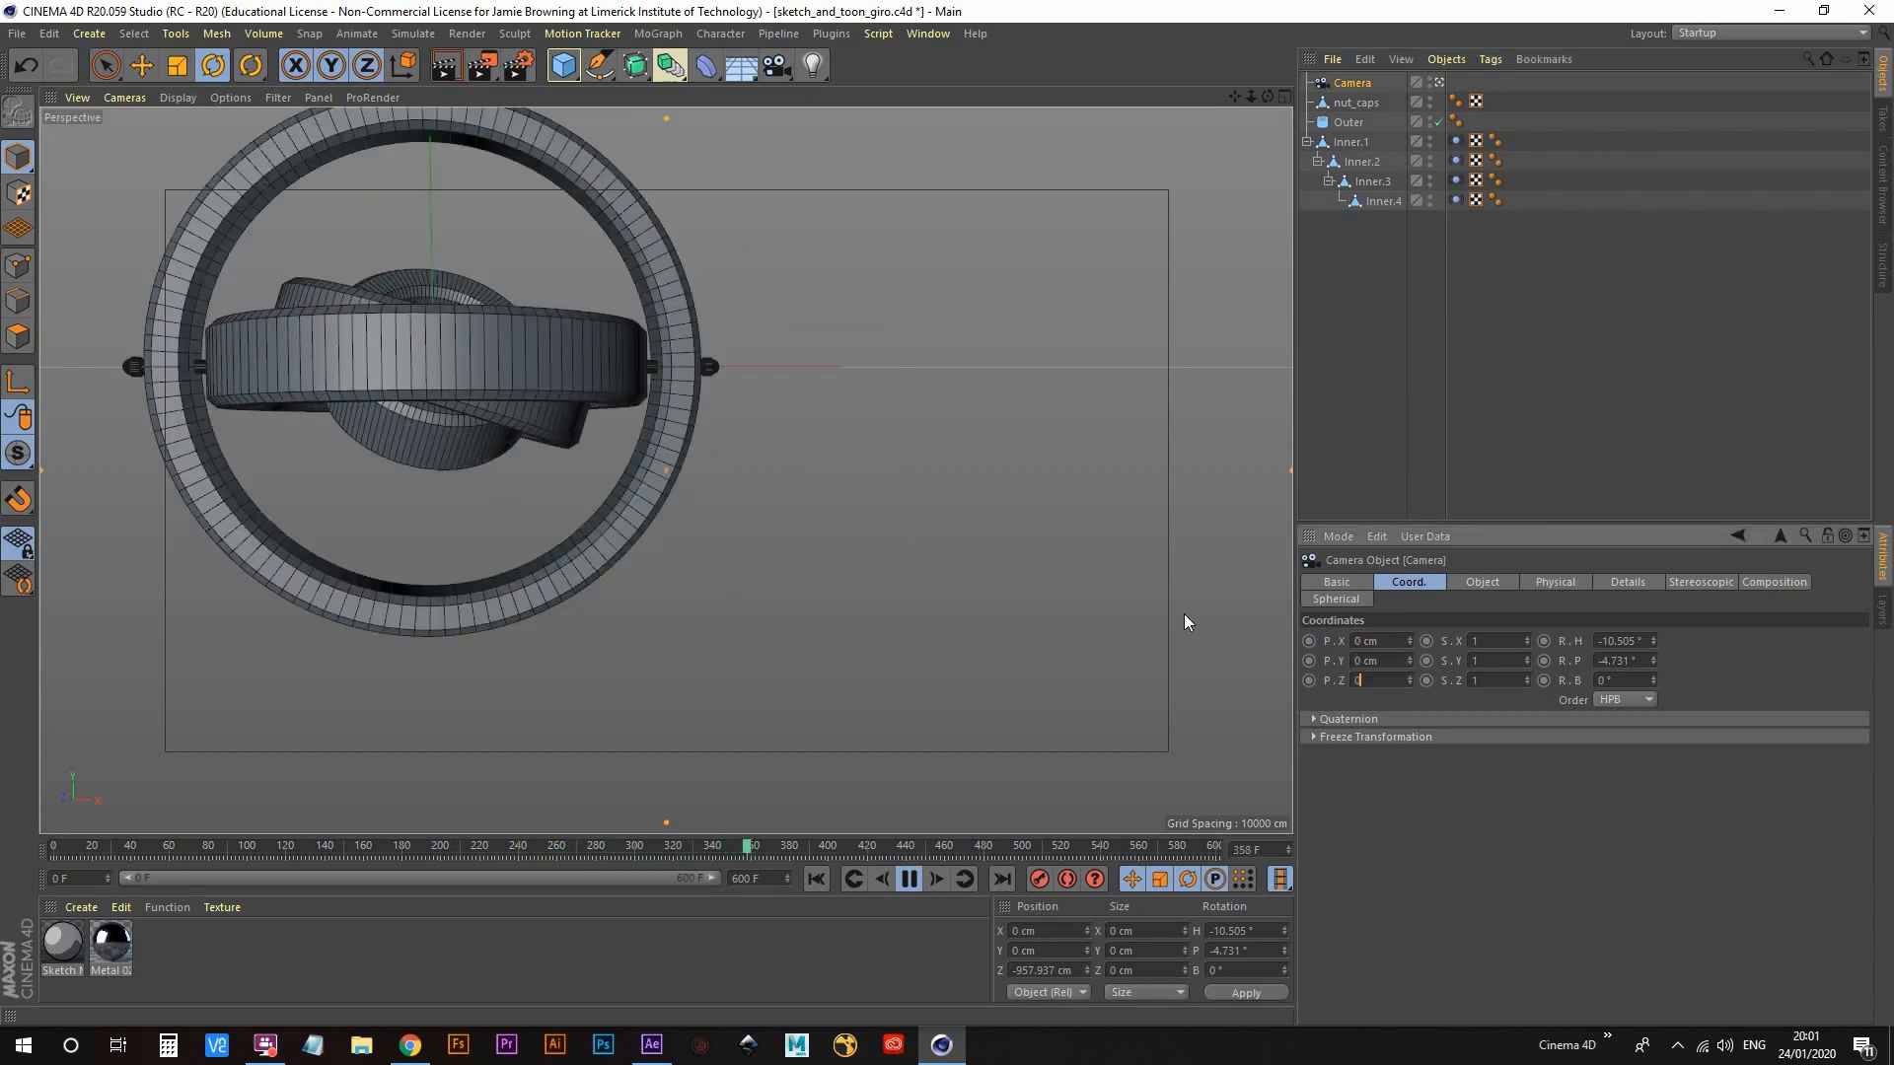
key(Return)
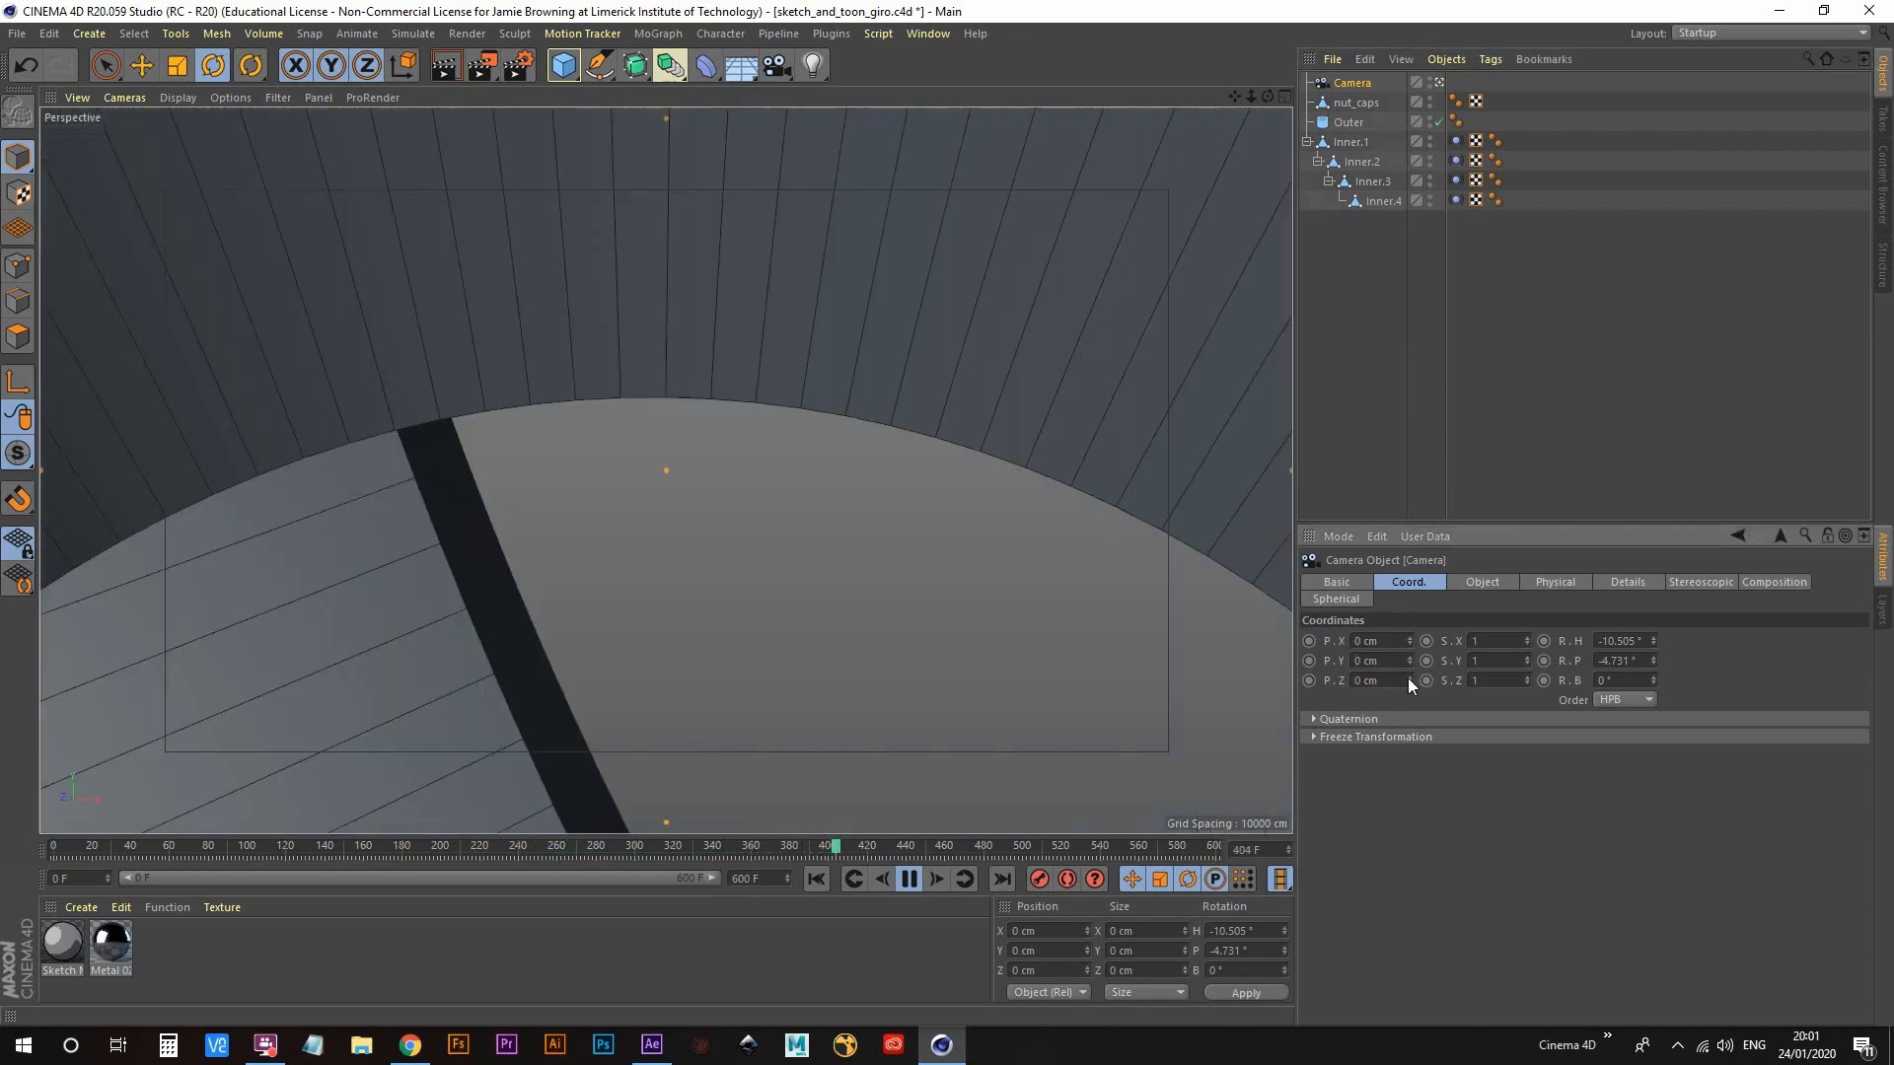
Step: Move the camera back to about -981 cm on Z, zero its rotation to centre the gyroscope in frame, and stop playback
drag(1409, 681, 1409, 787)
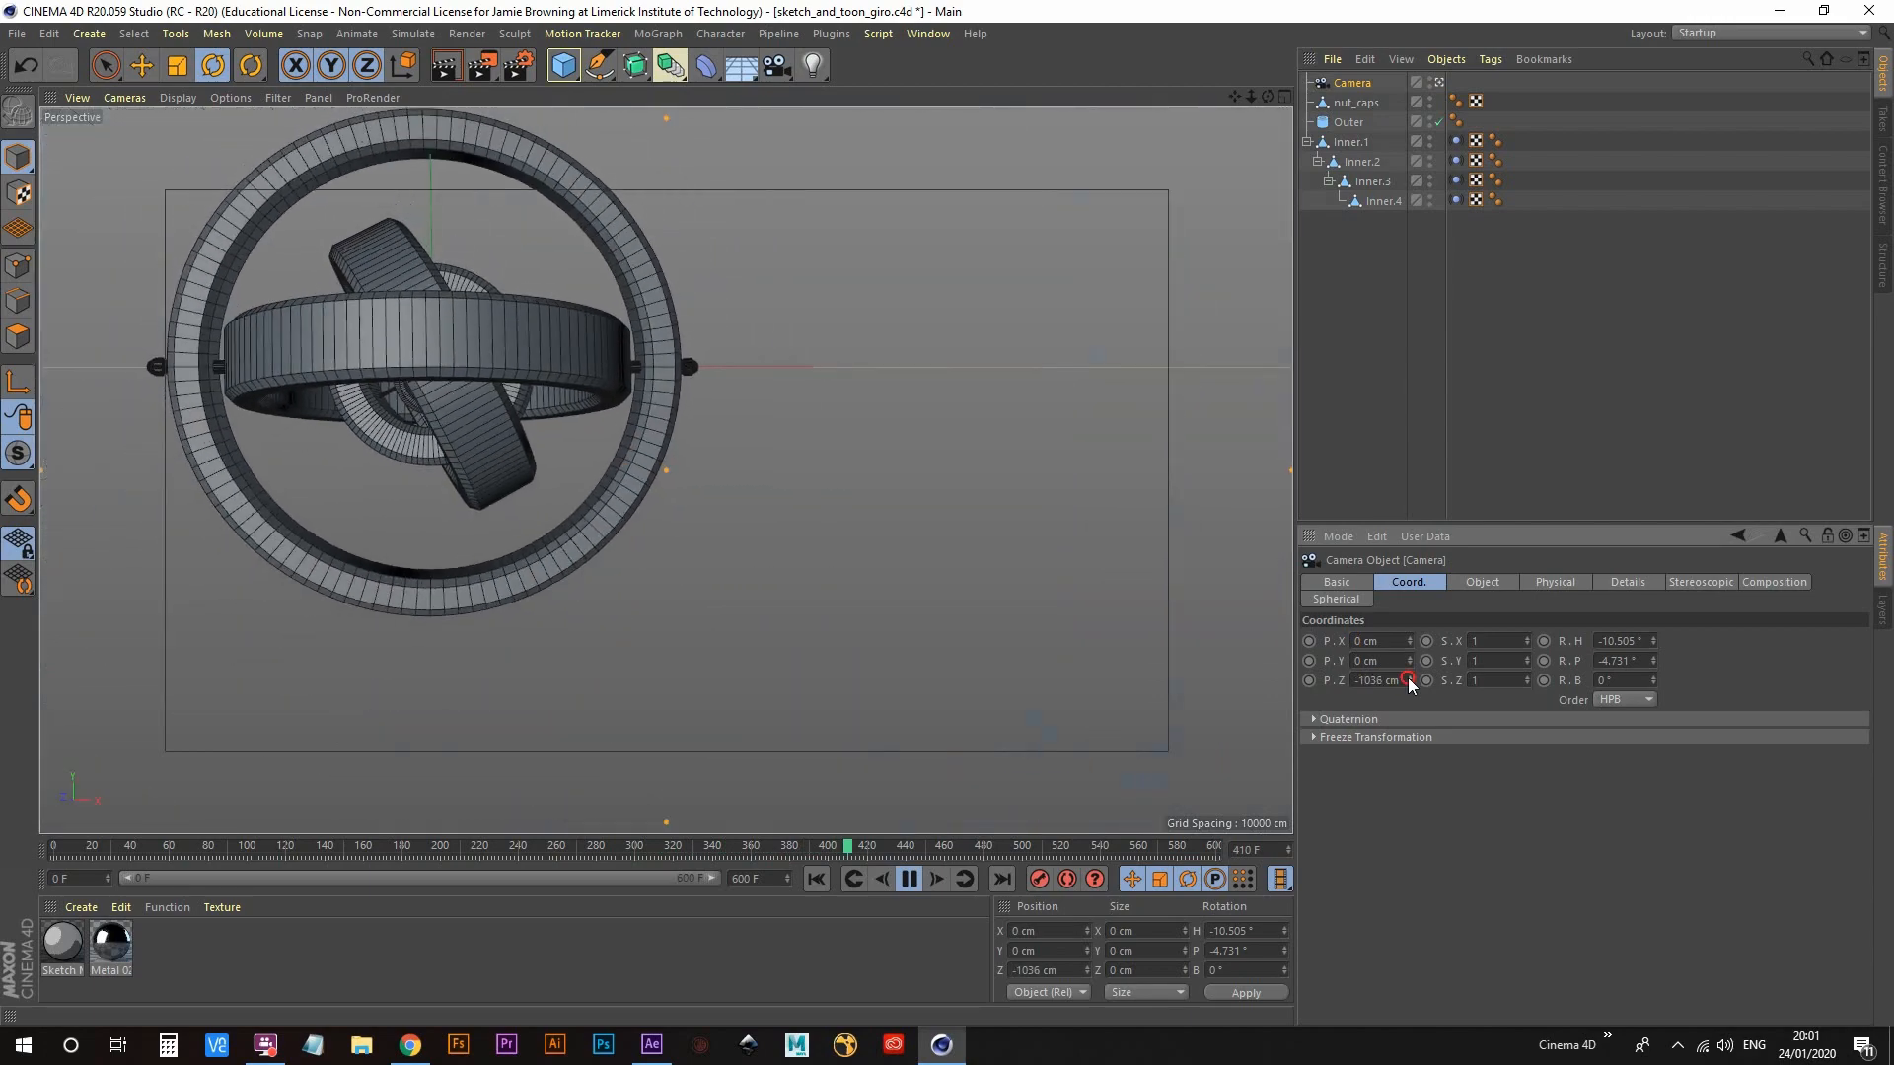
drag(1641, 643, 1260, 592)
text(0)
key(Tab)
text(0)
key(Tab)
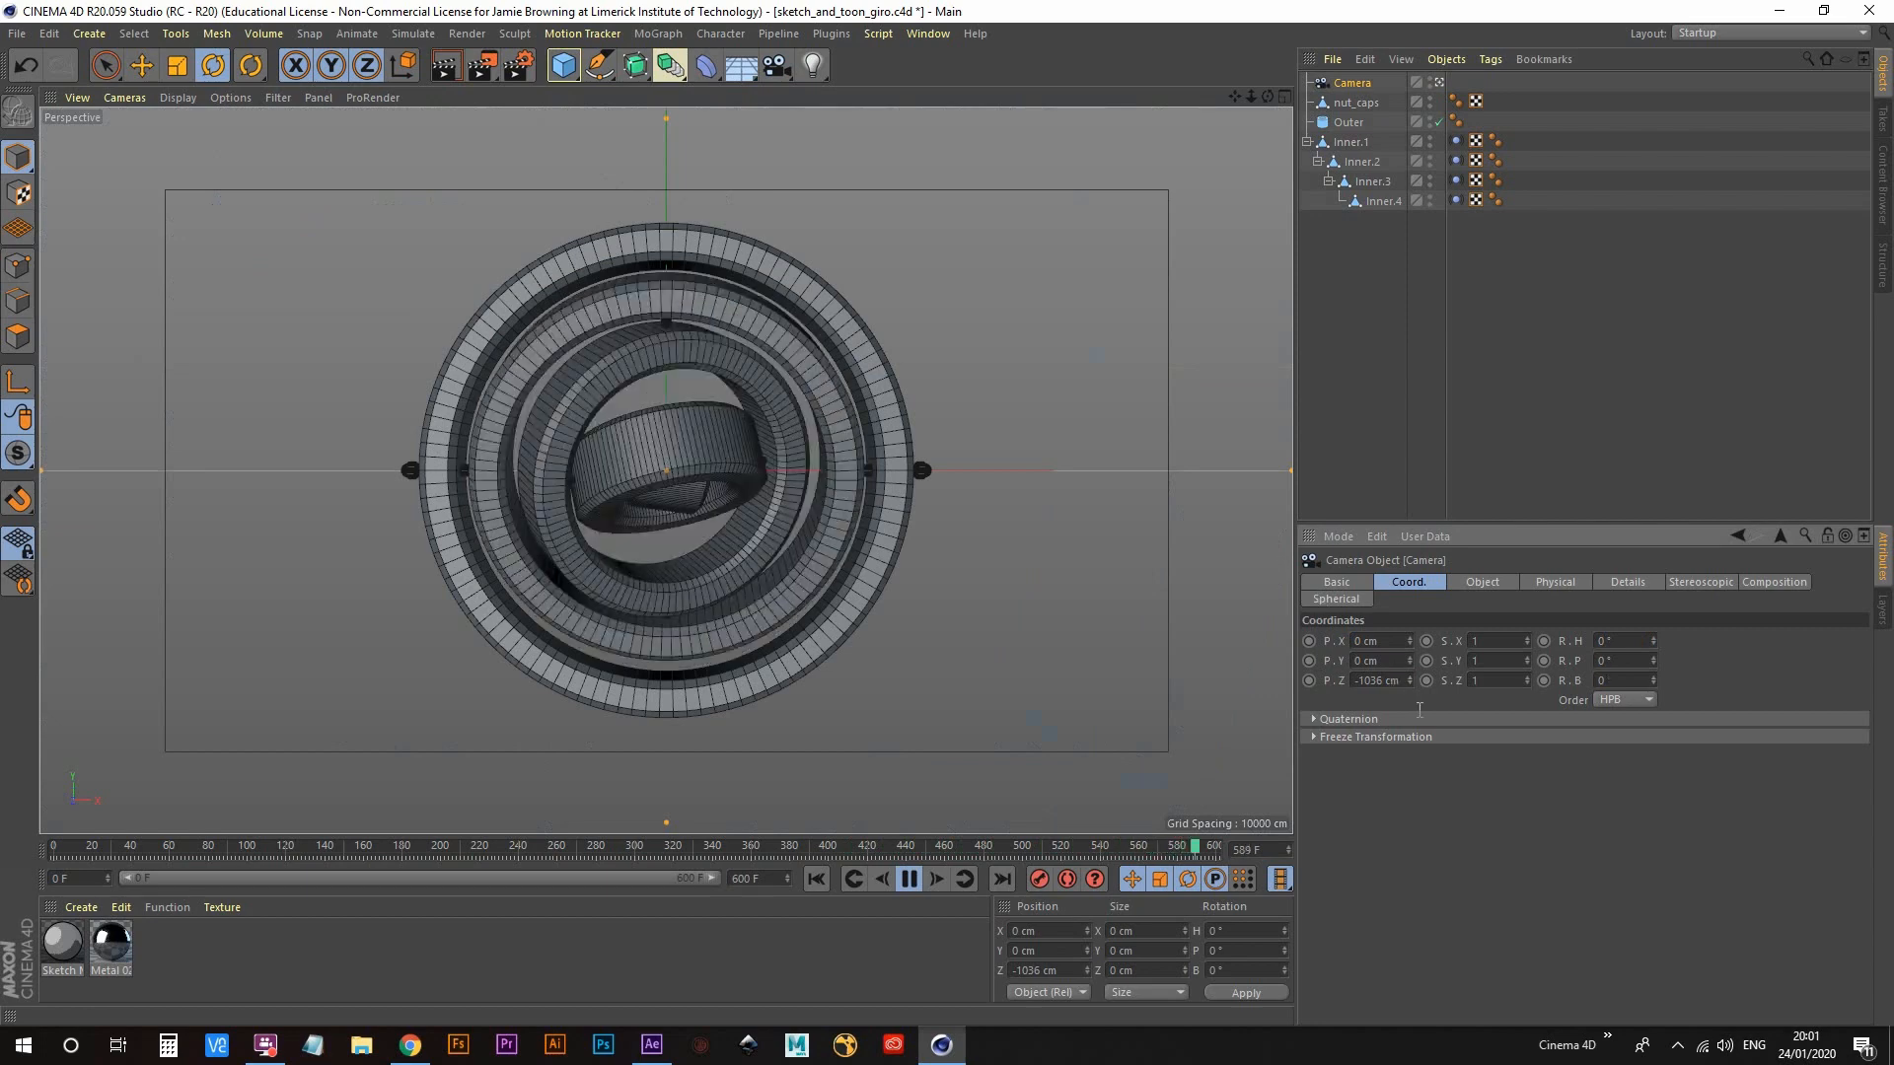
drag(1412, 679, 1409, 625)
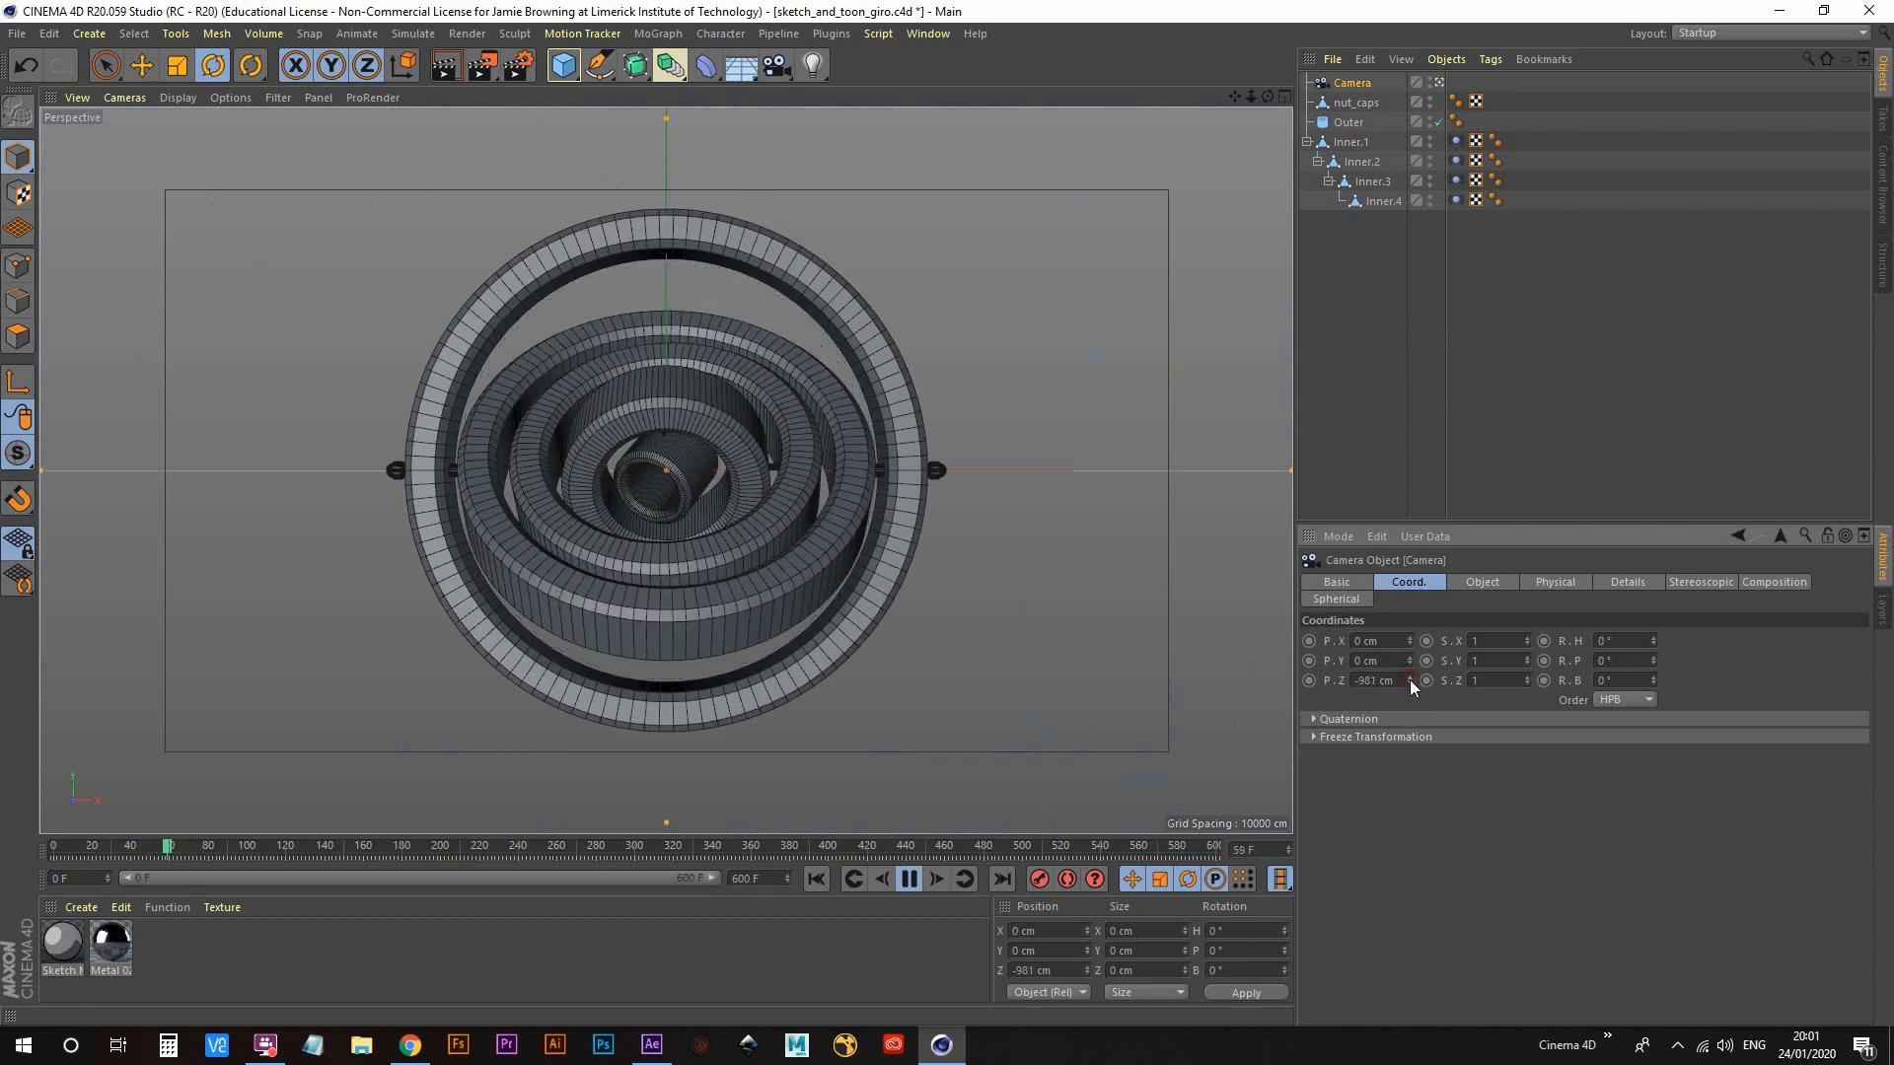
click(908, 879)
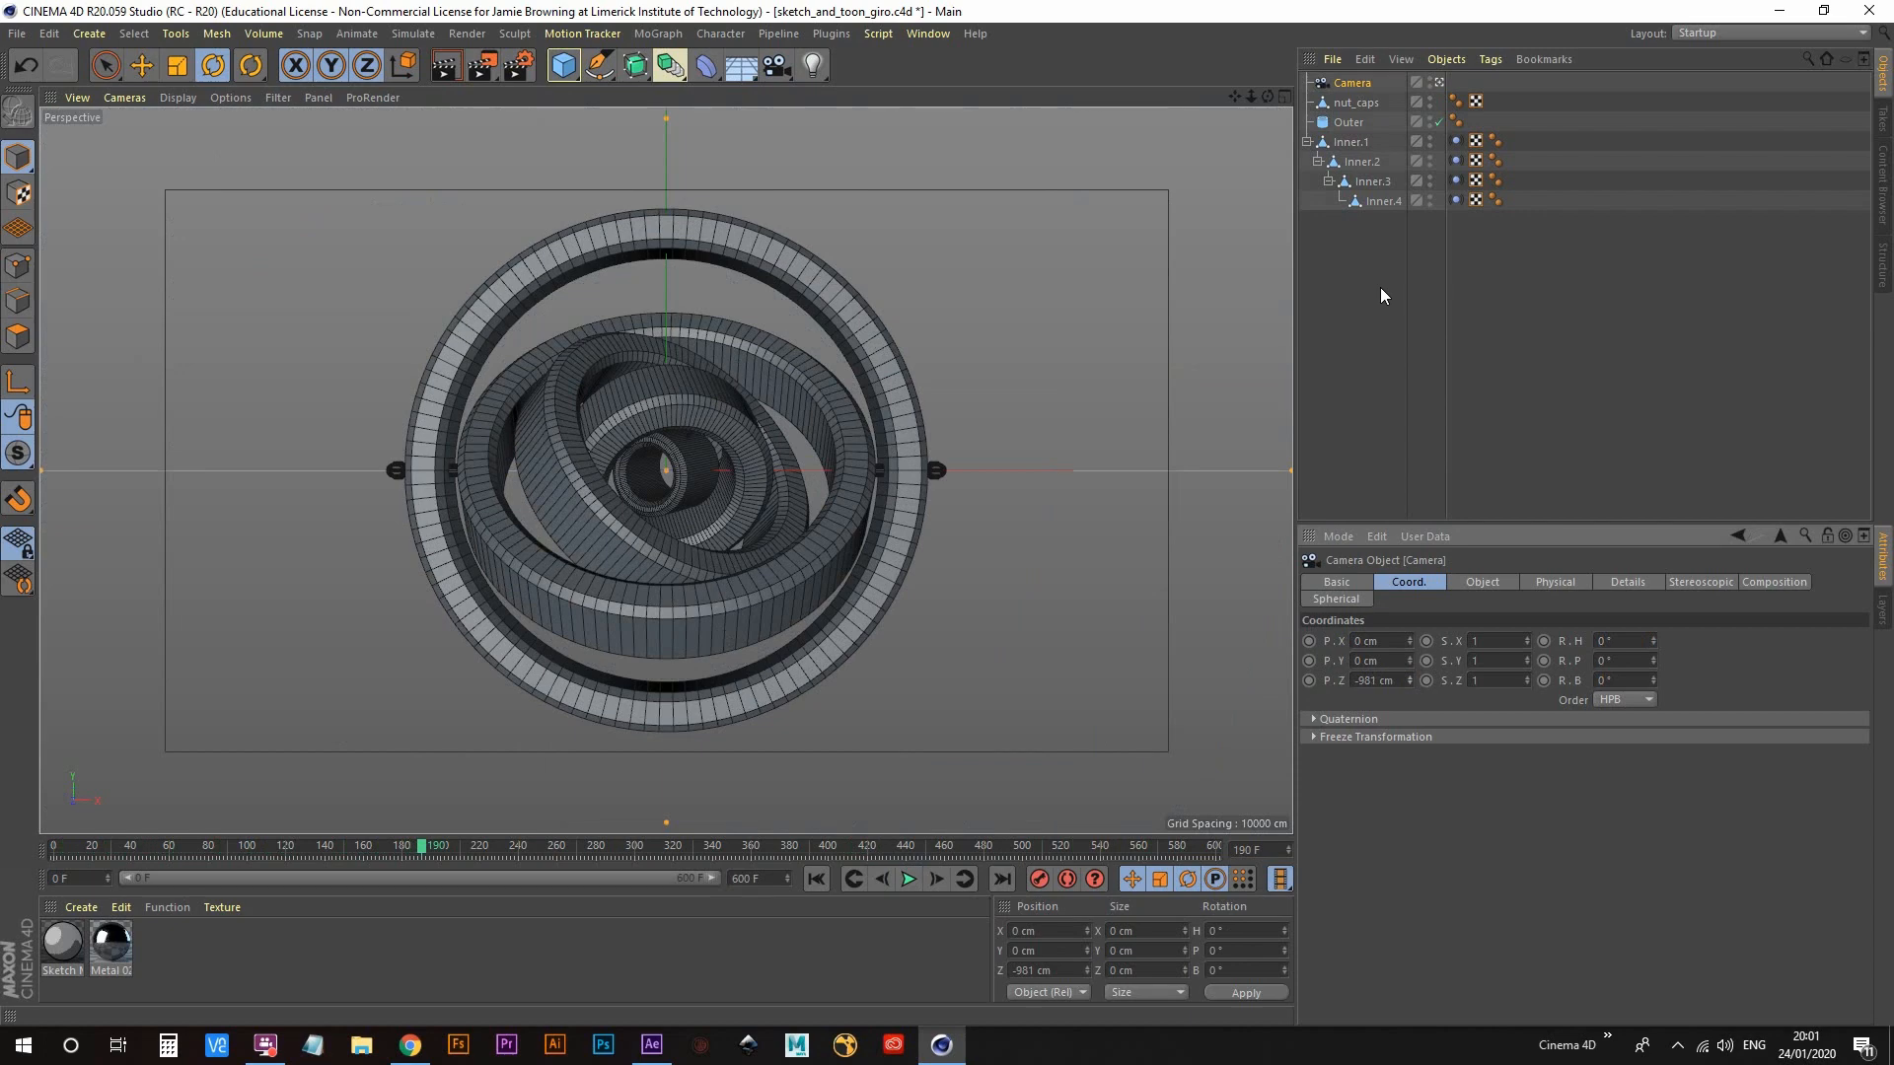
Step: Add a light to the scene and give it Area shadows with 80% density
drag(818, 69, 1026, 156)
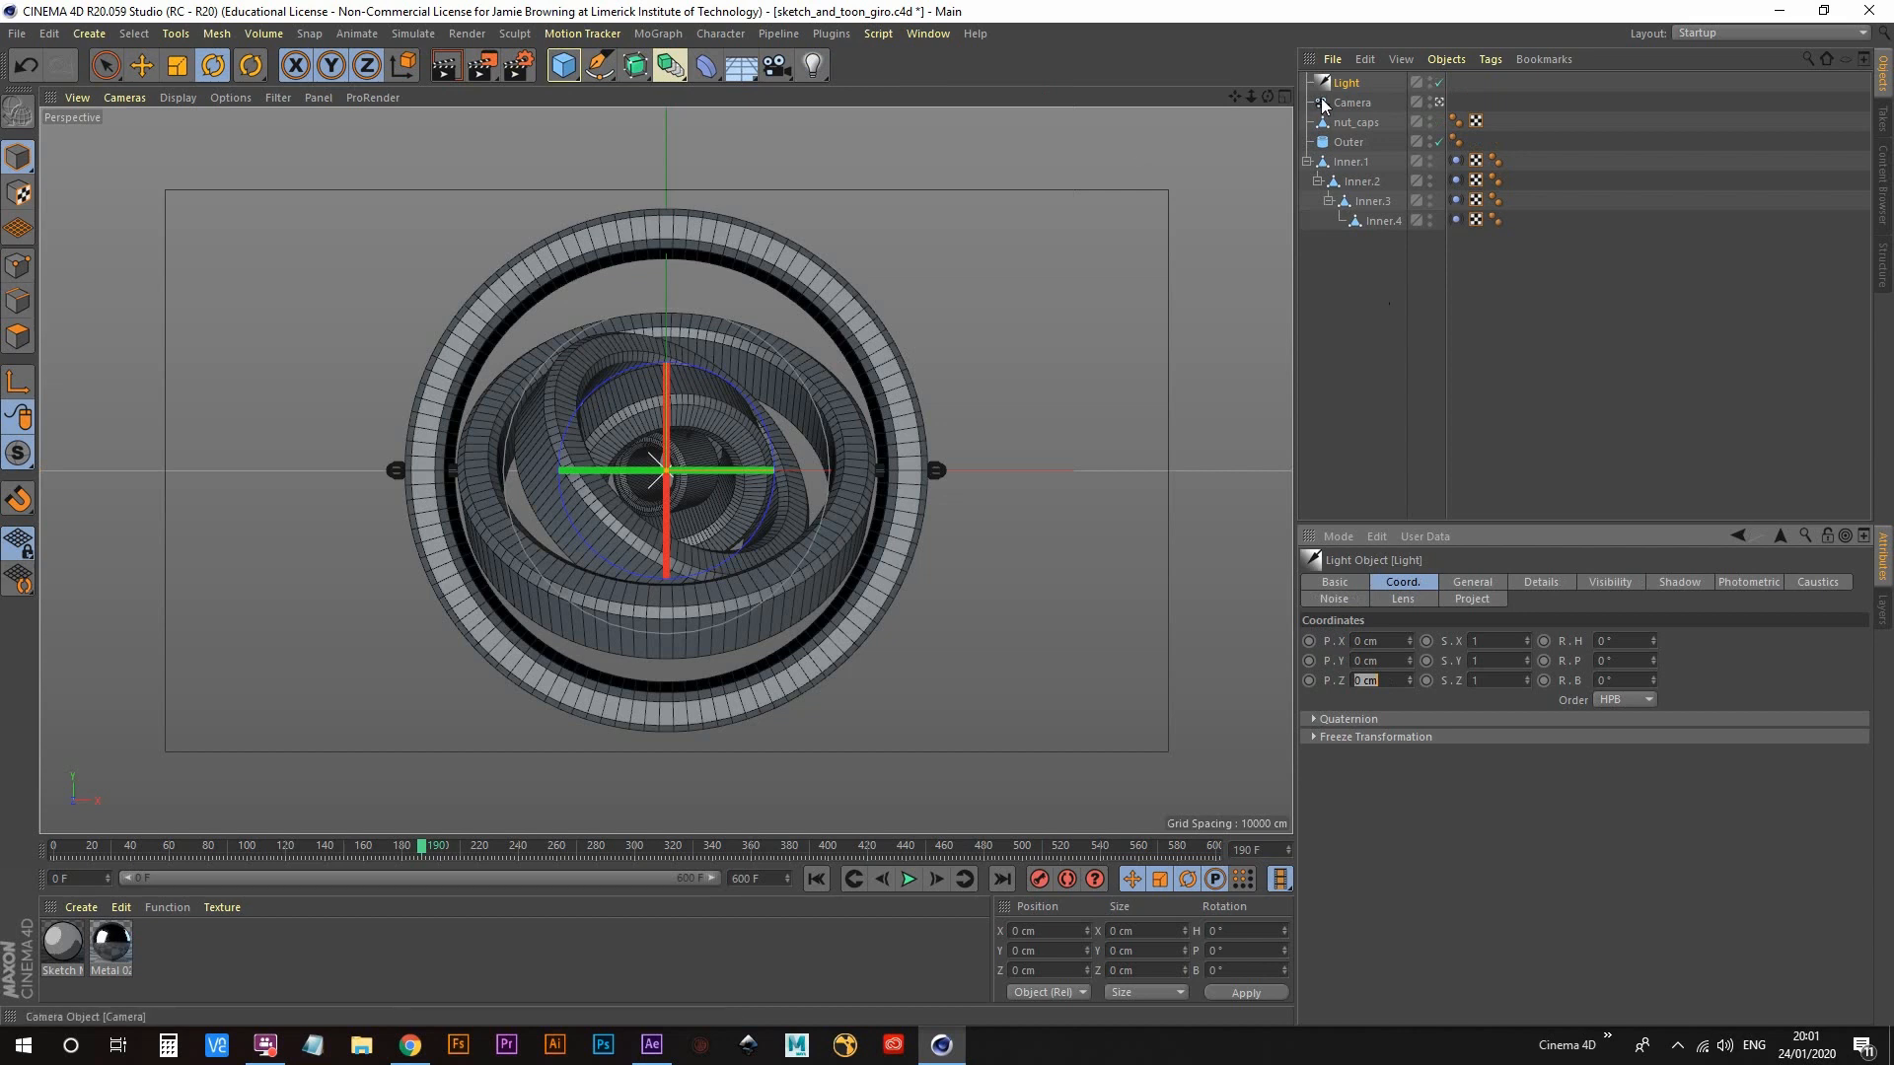
click(1679, 582)
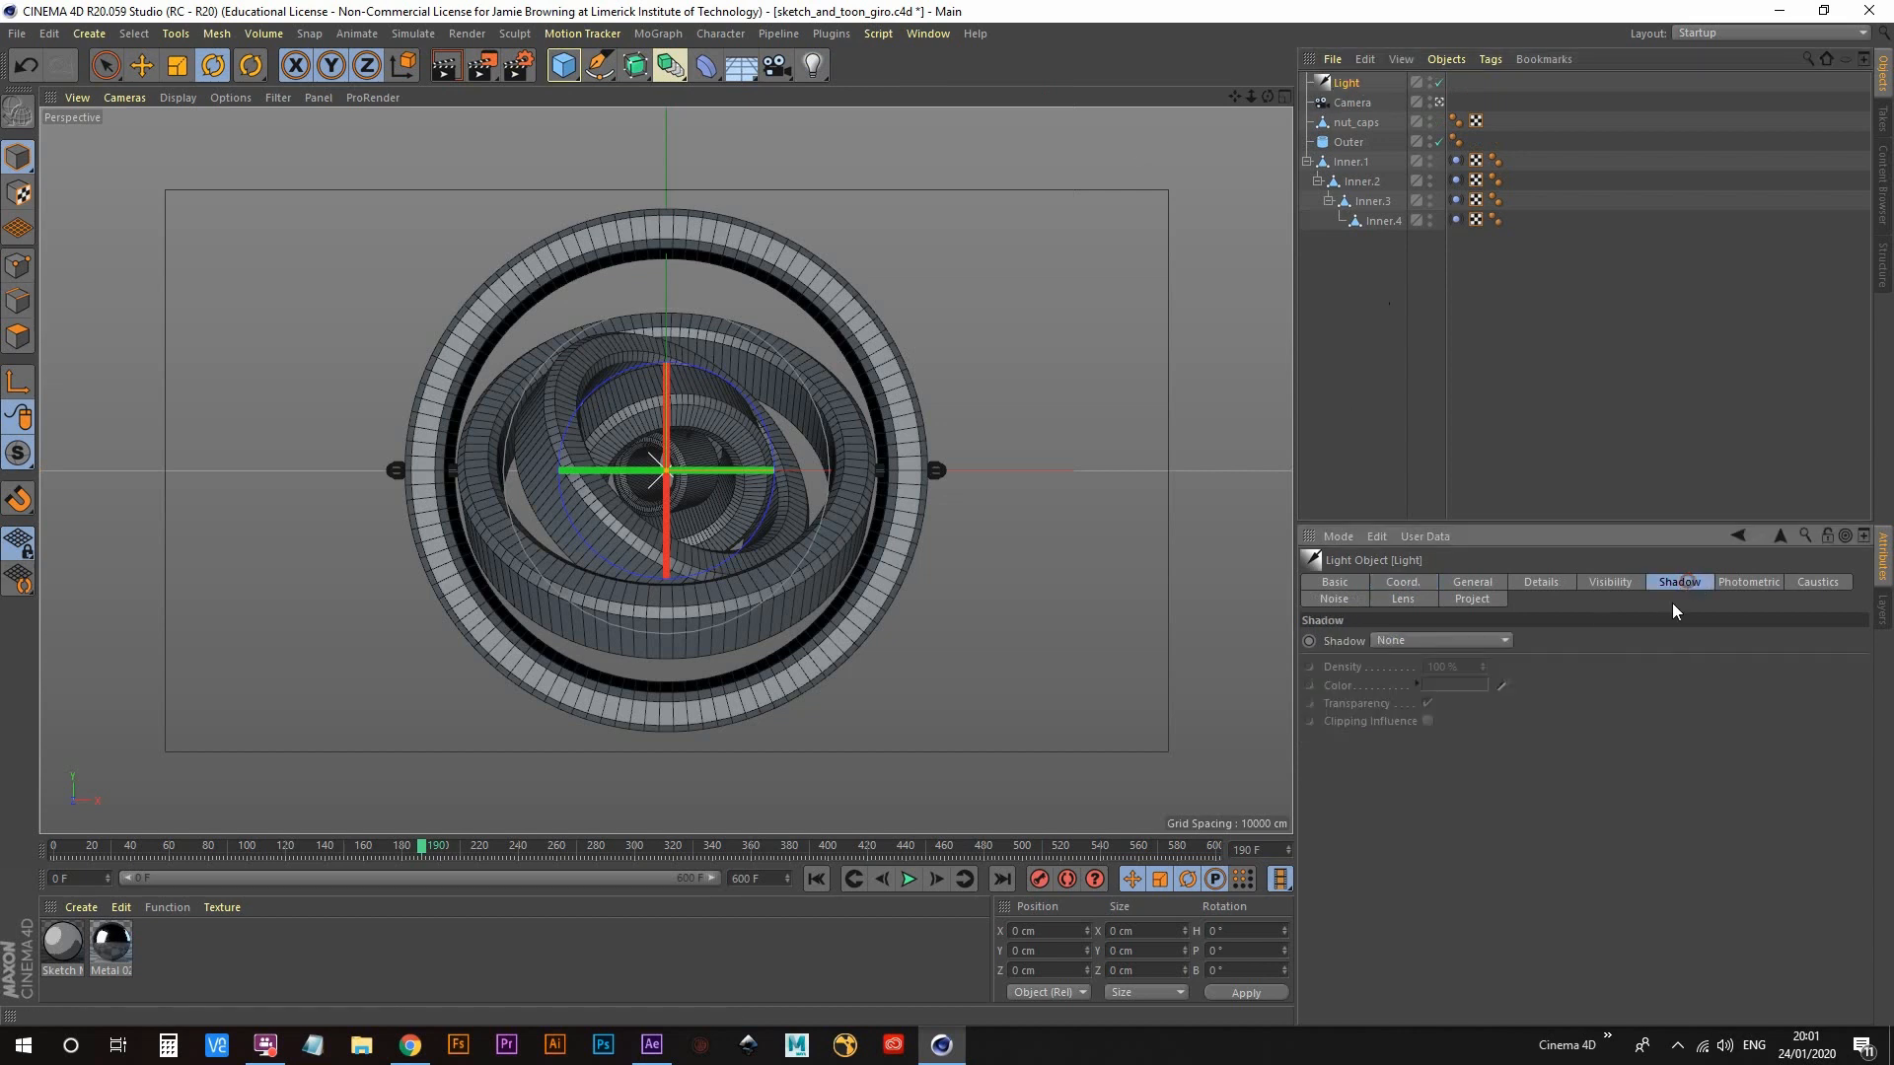
click(1459, 640)
click(1400, 720)
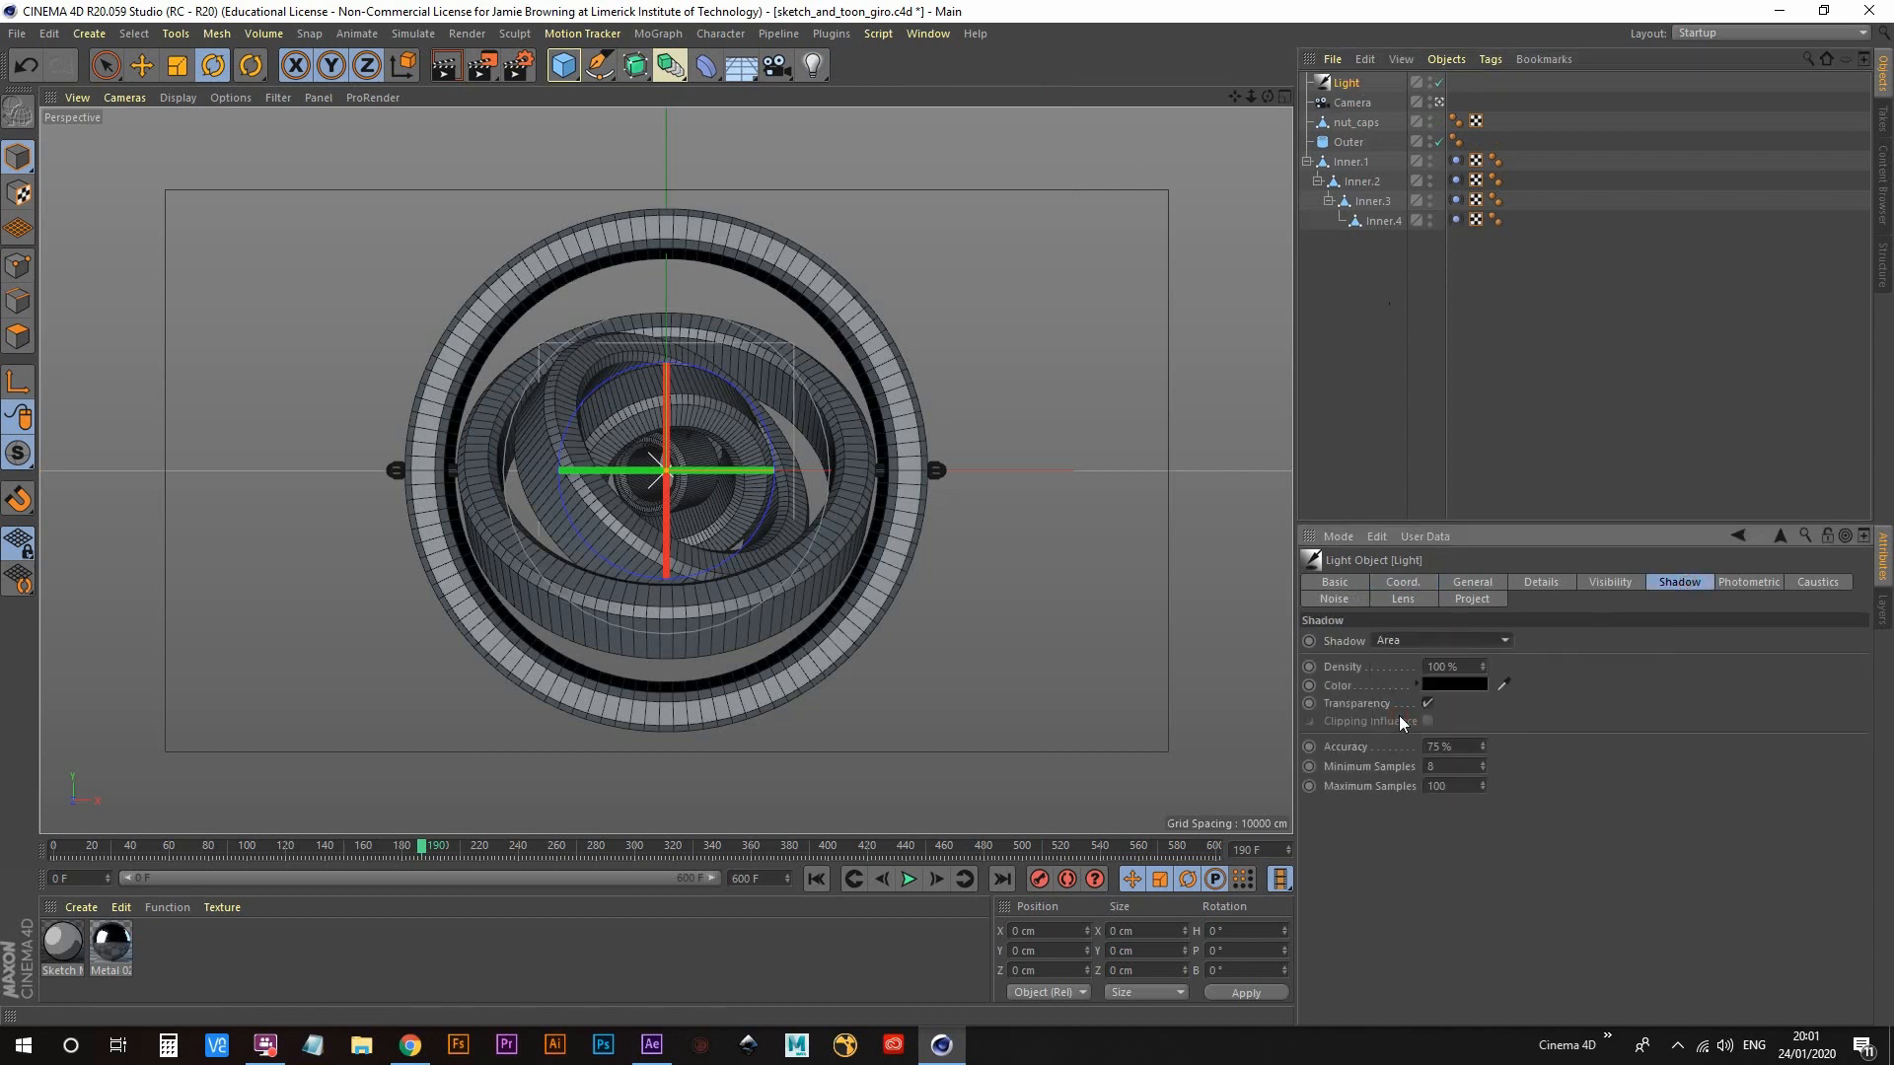
double_click(1471, 665)
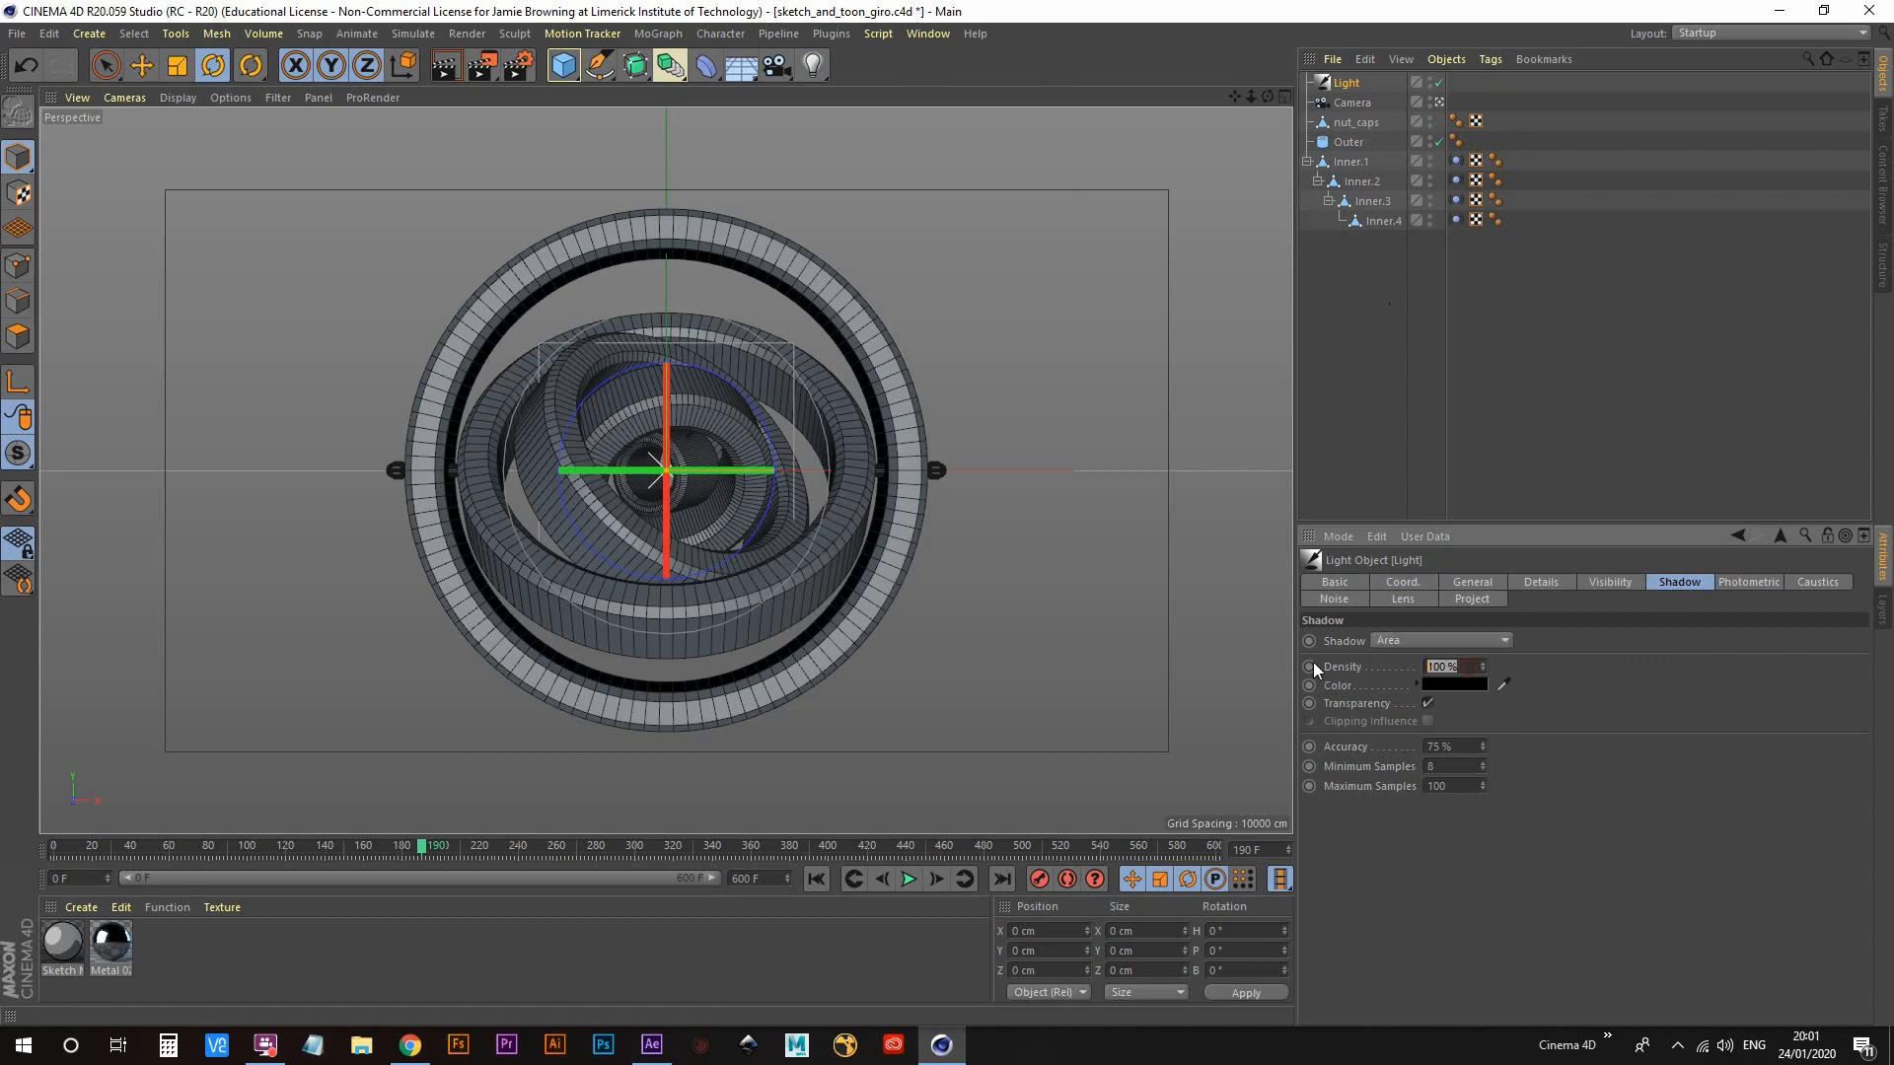
text(80)
key(Return)
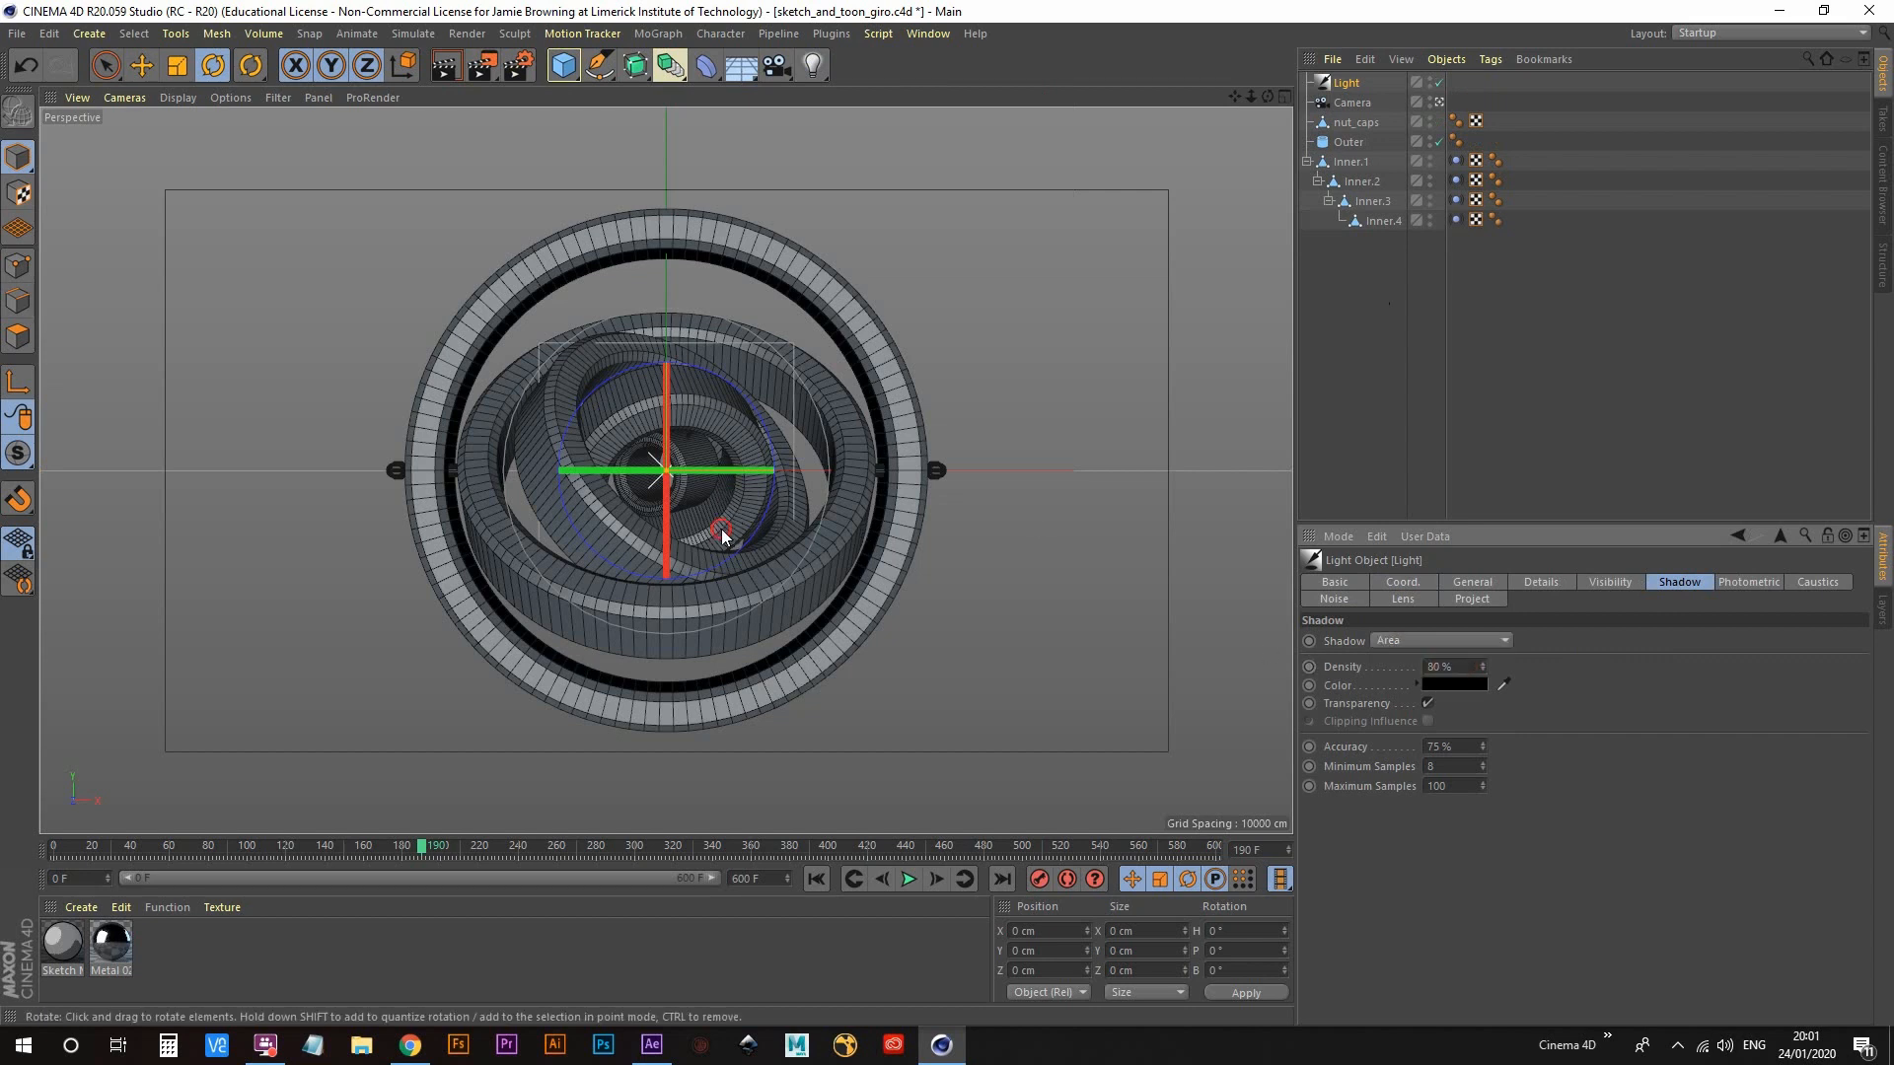
Step: Rotate the light to about -19° heading, -26° pitch and -3° bank, and render the view as a preview
drag(722, 536, 671, 460)
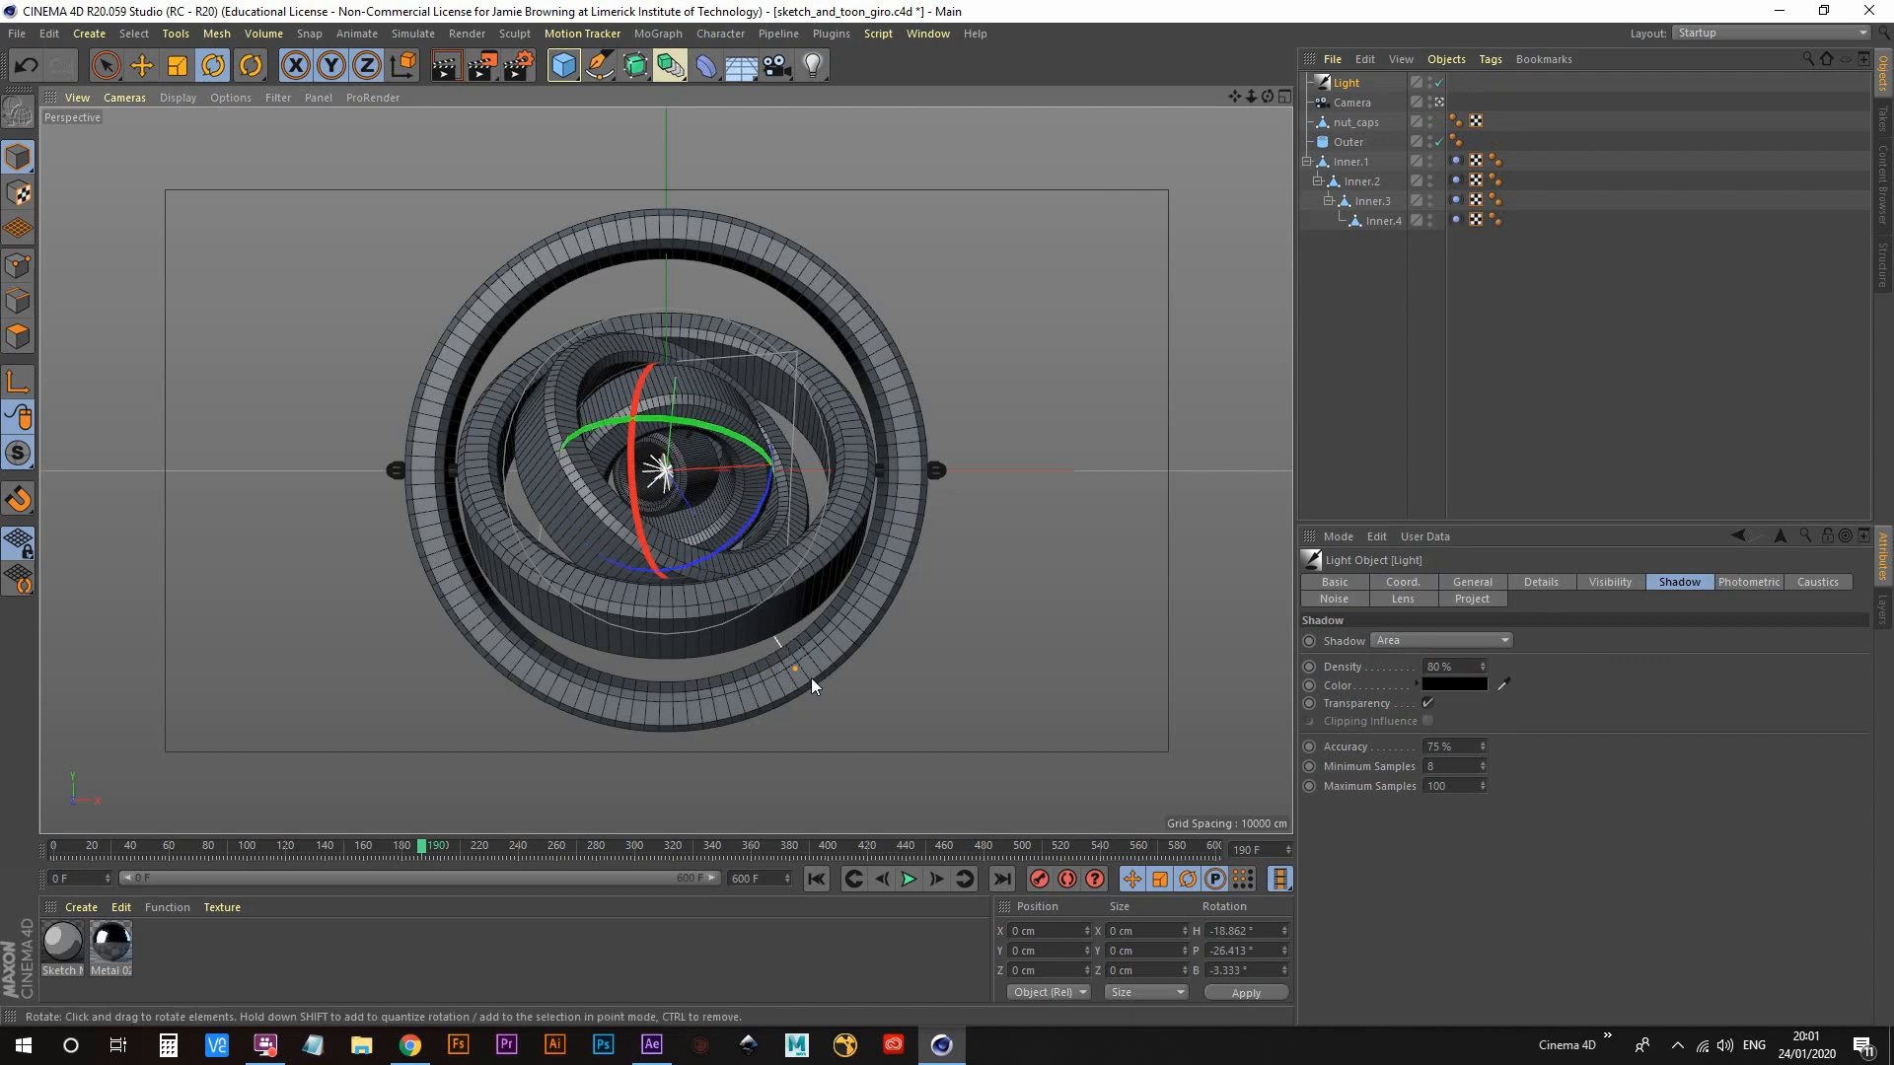
click(1352, 330)
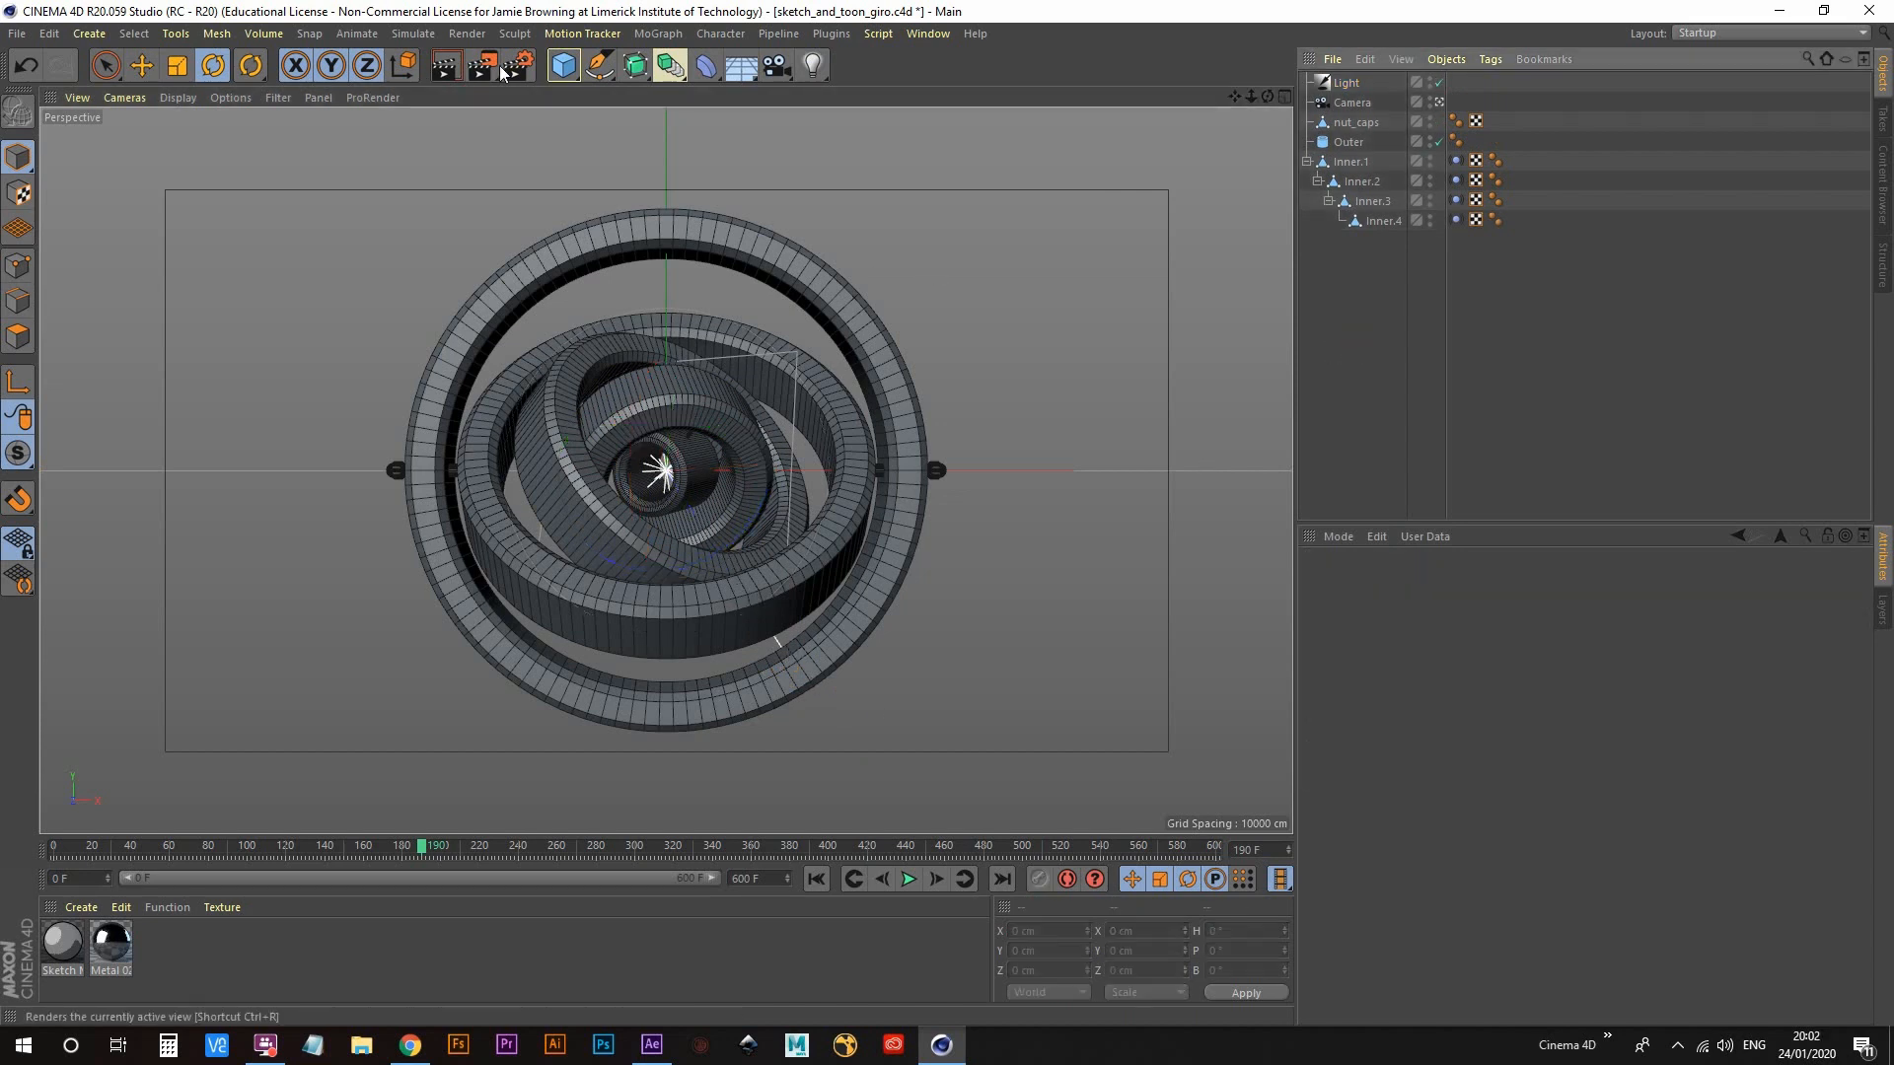
click(446, 66)
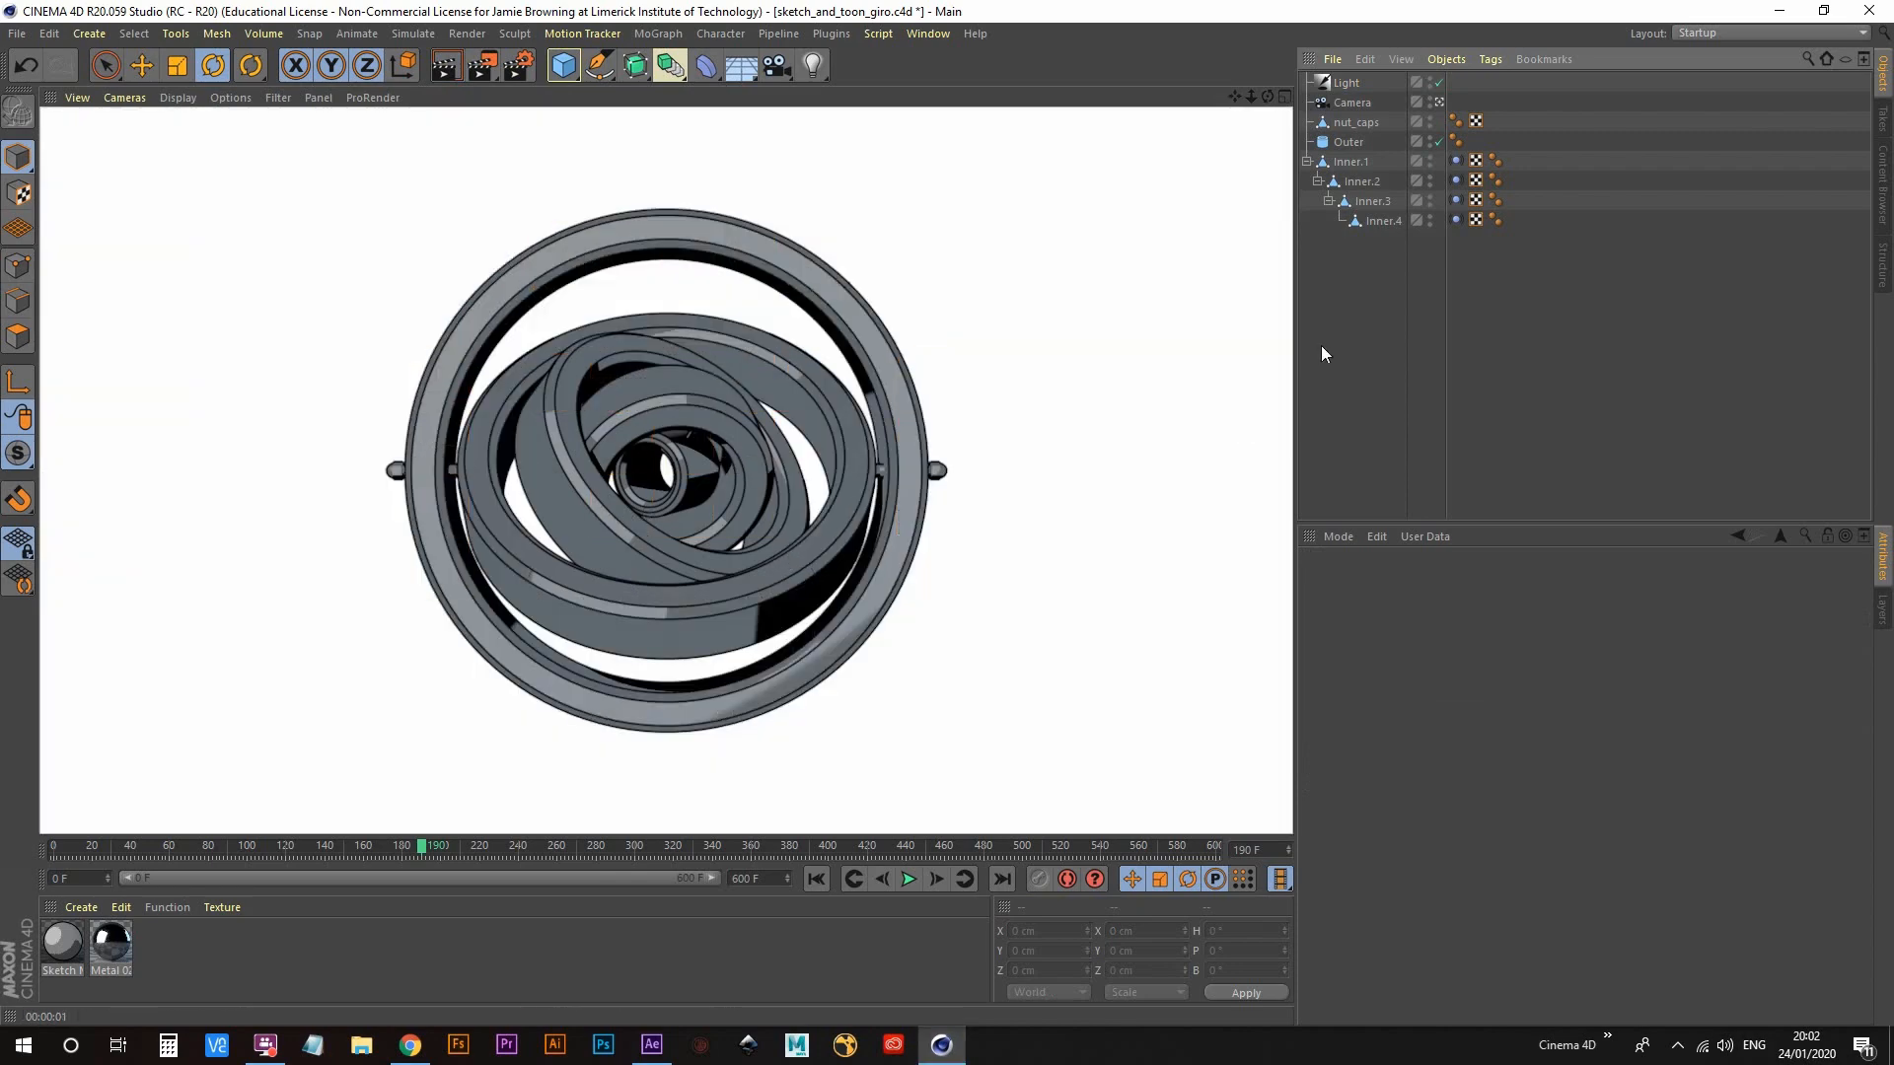
click(1322, 347)
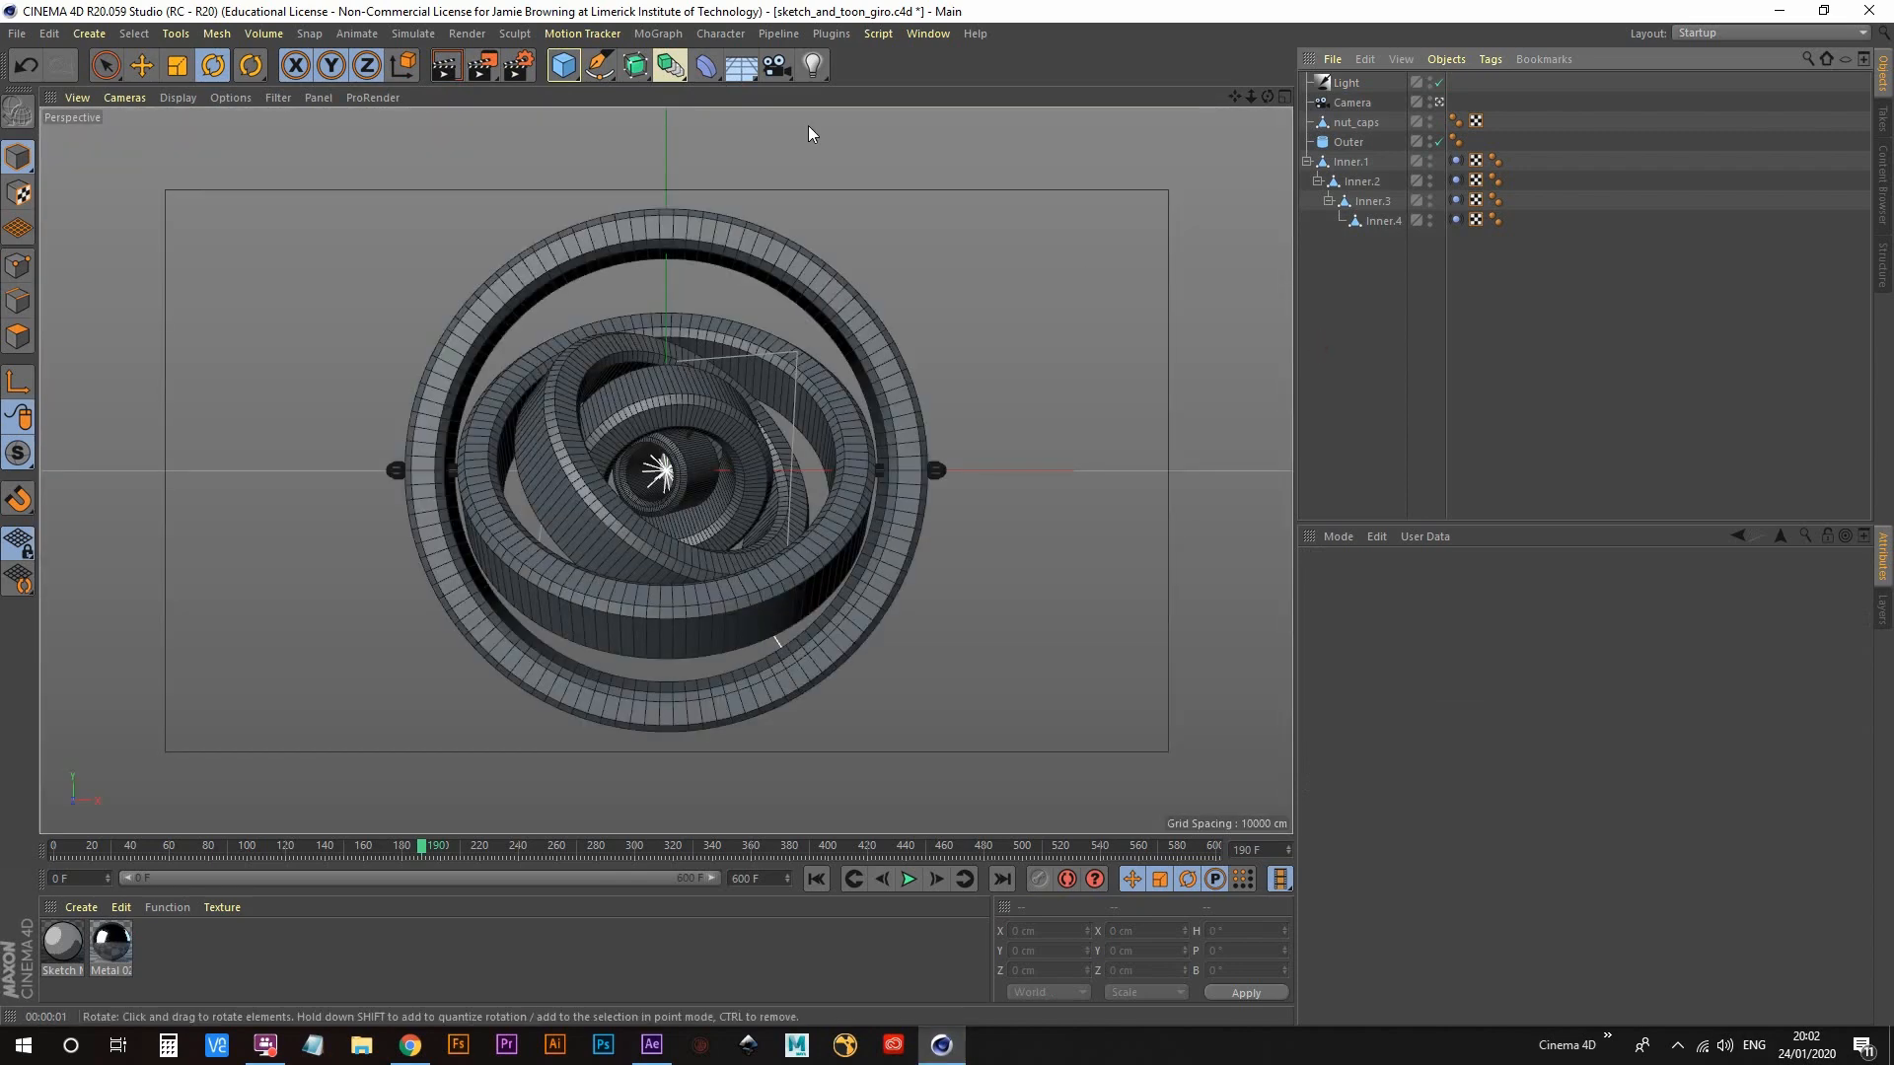
Step: Disable the Sketch and Toon effect in the render settings and render the view for comparison
click(519, 69)
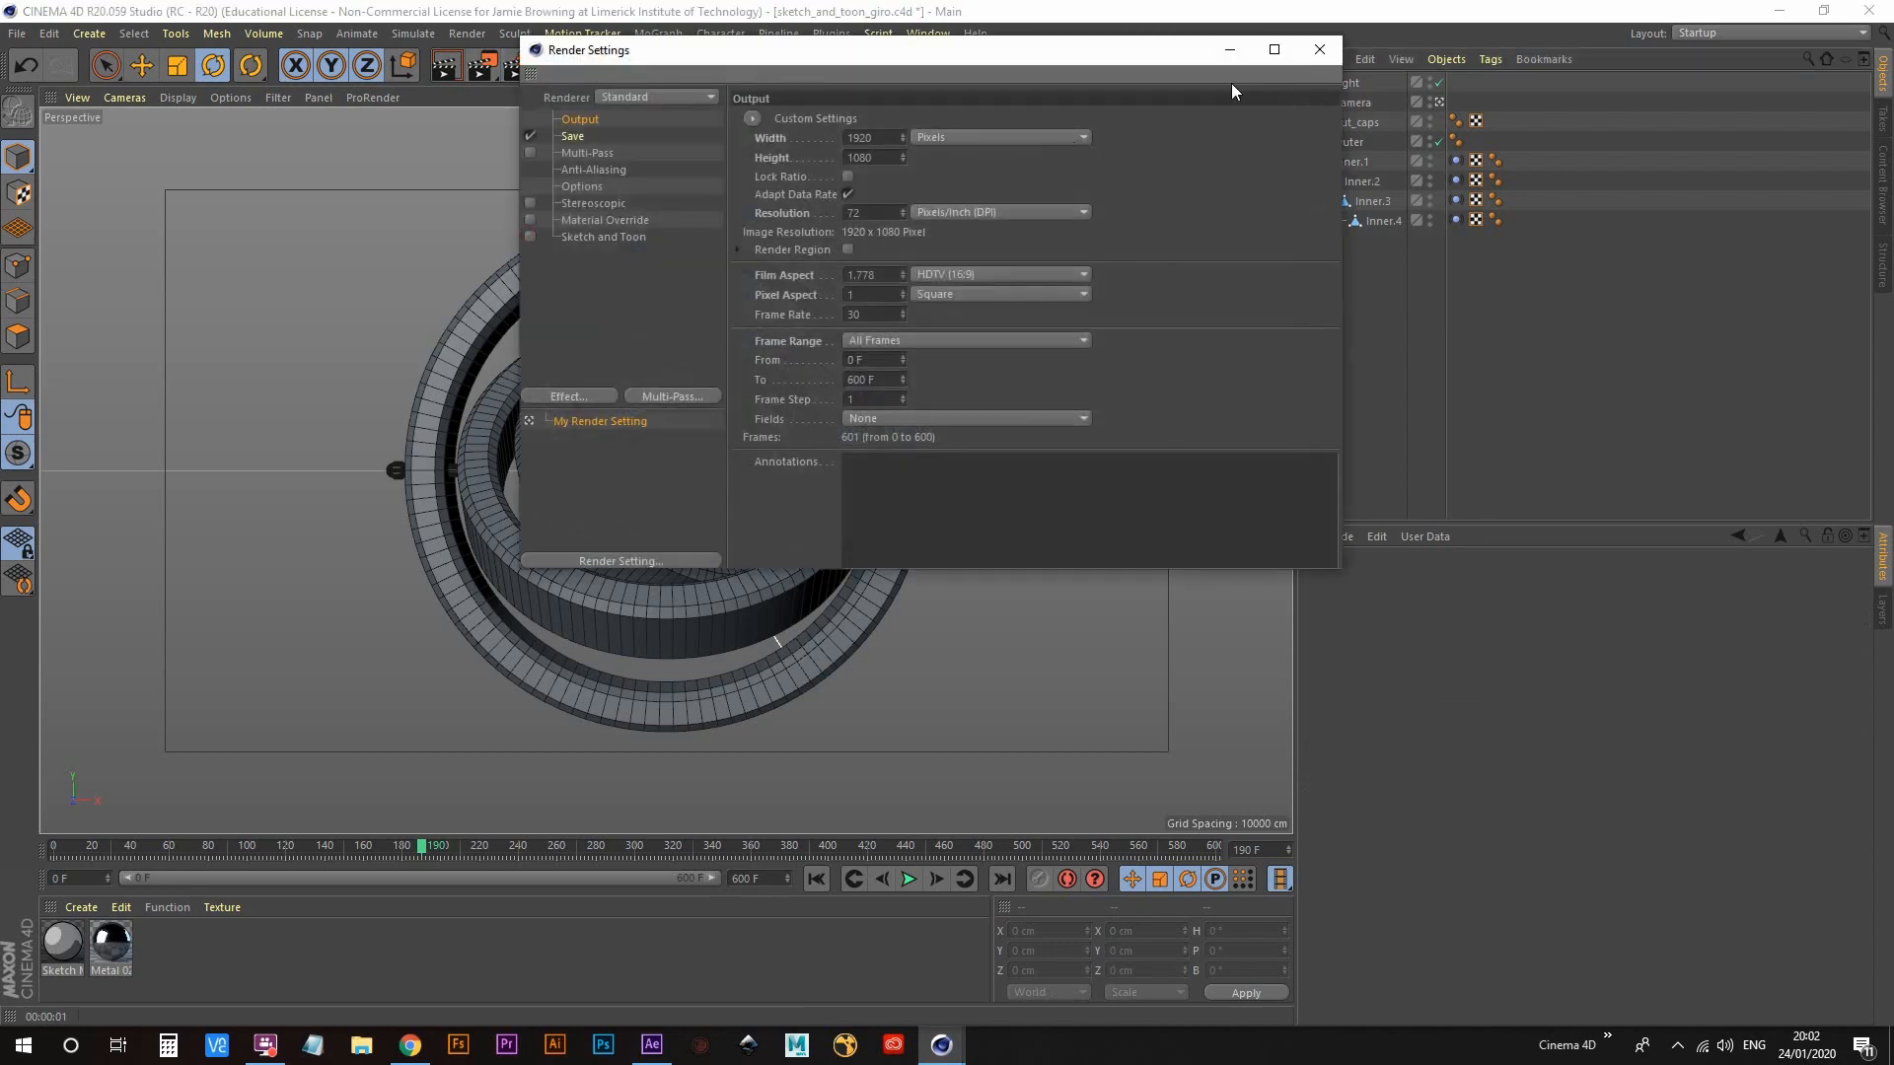
click(1320, 50)
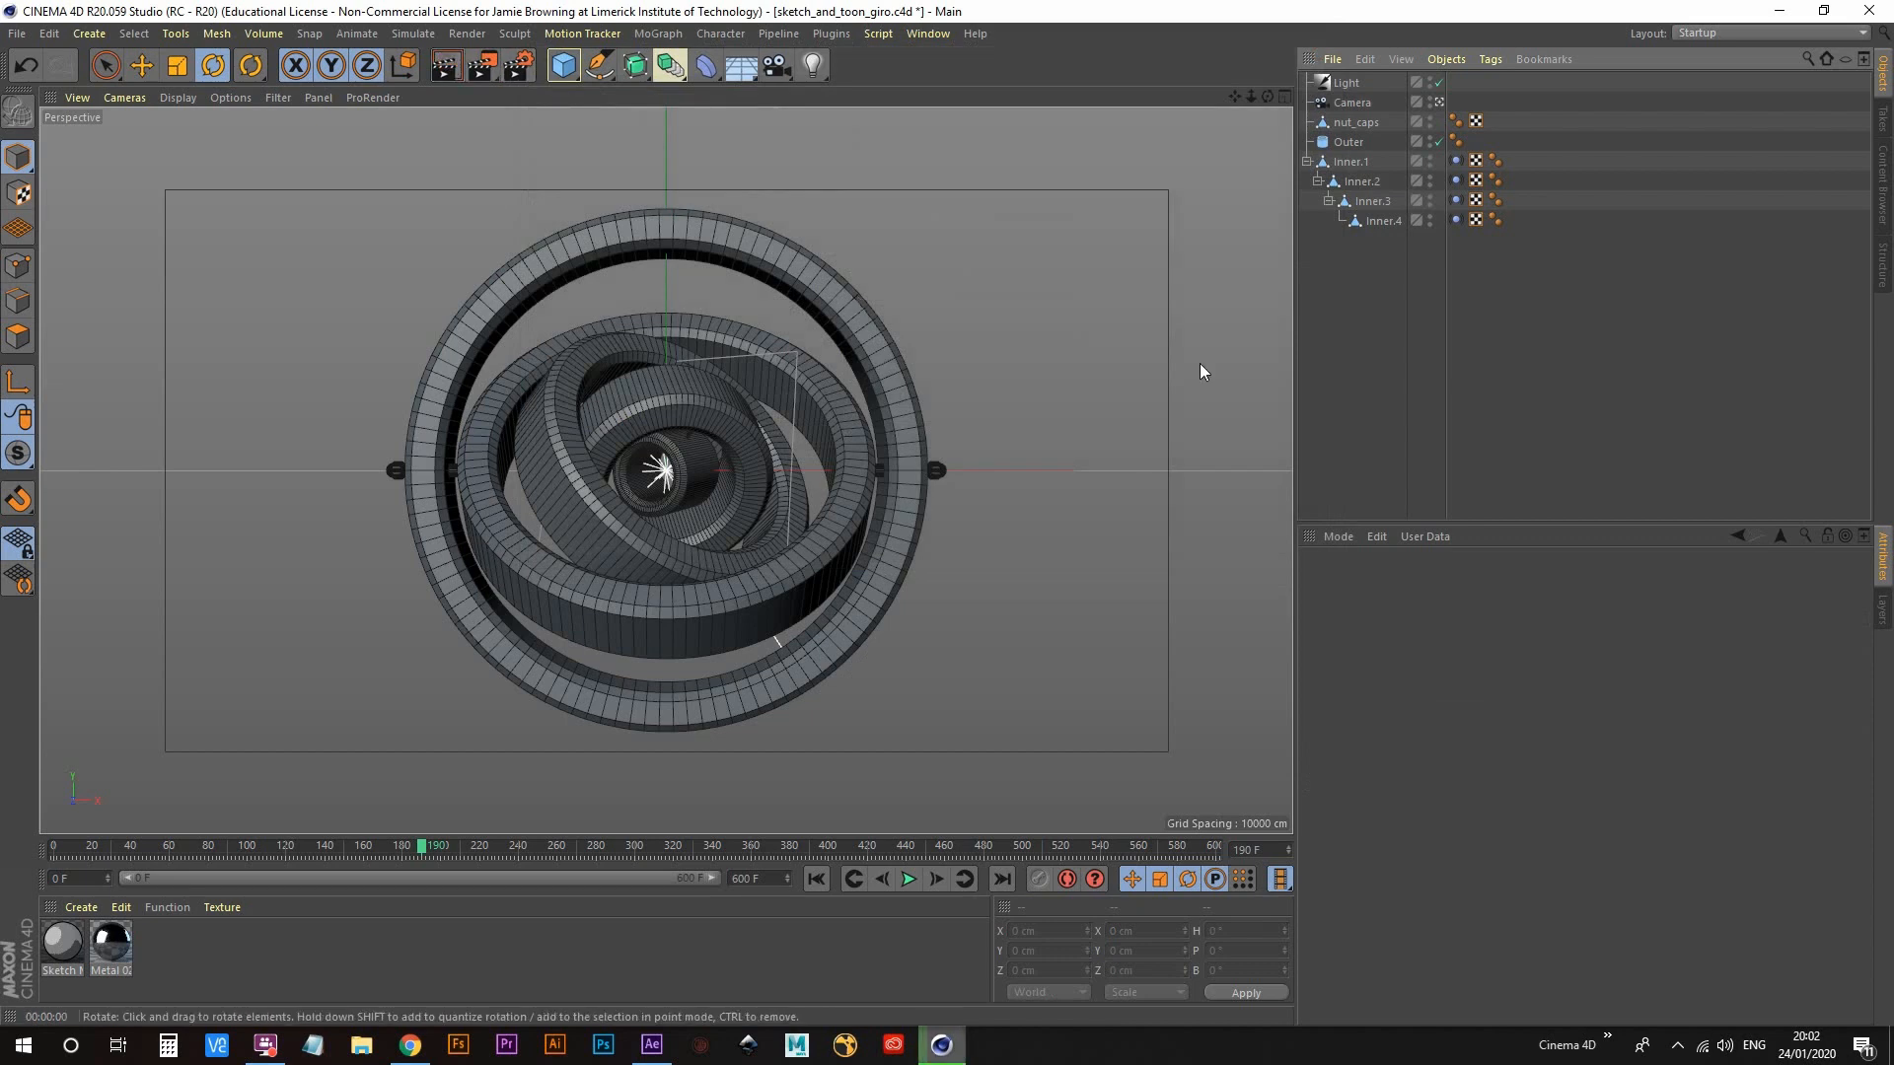
key(ctrl+r)
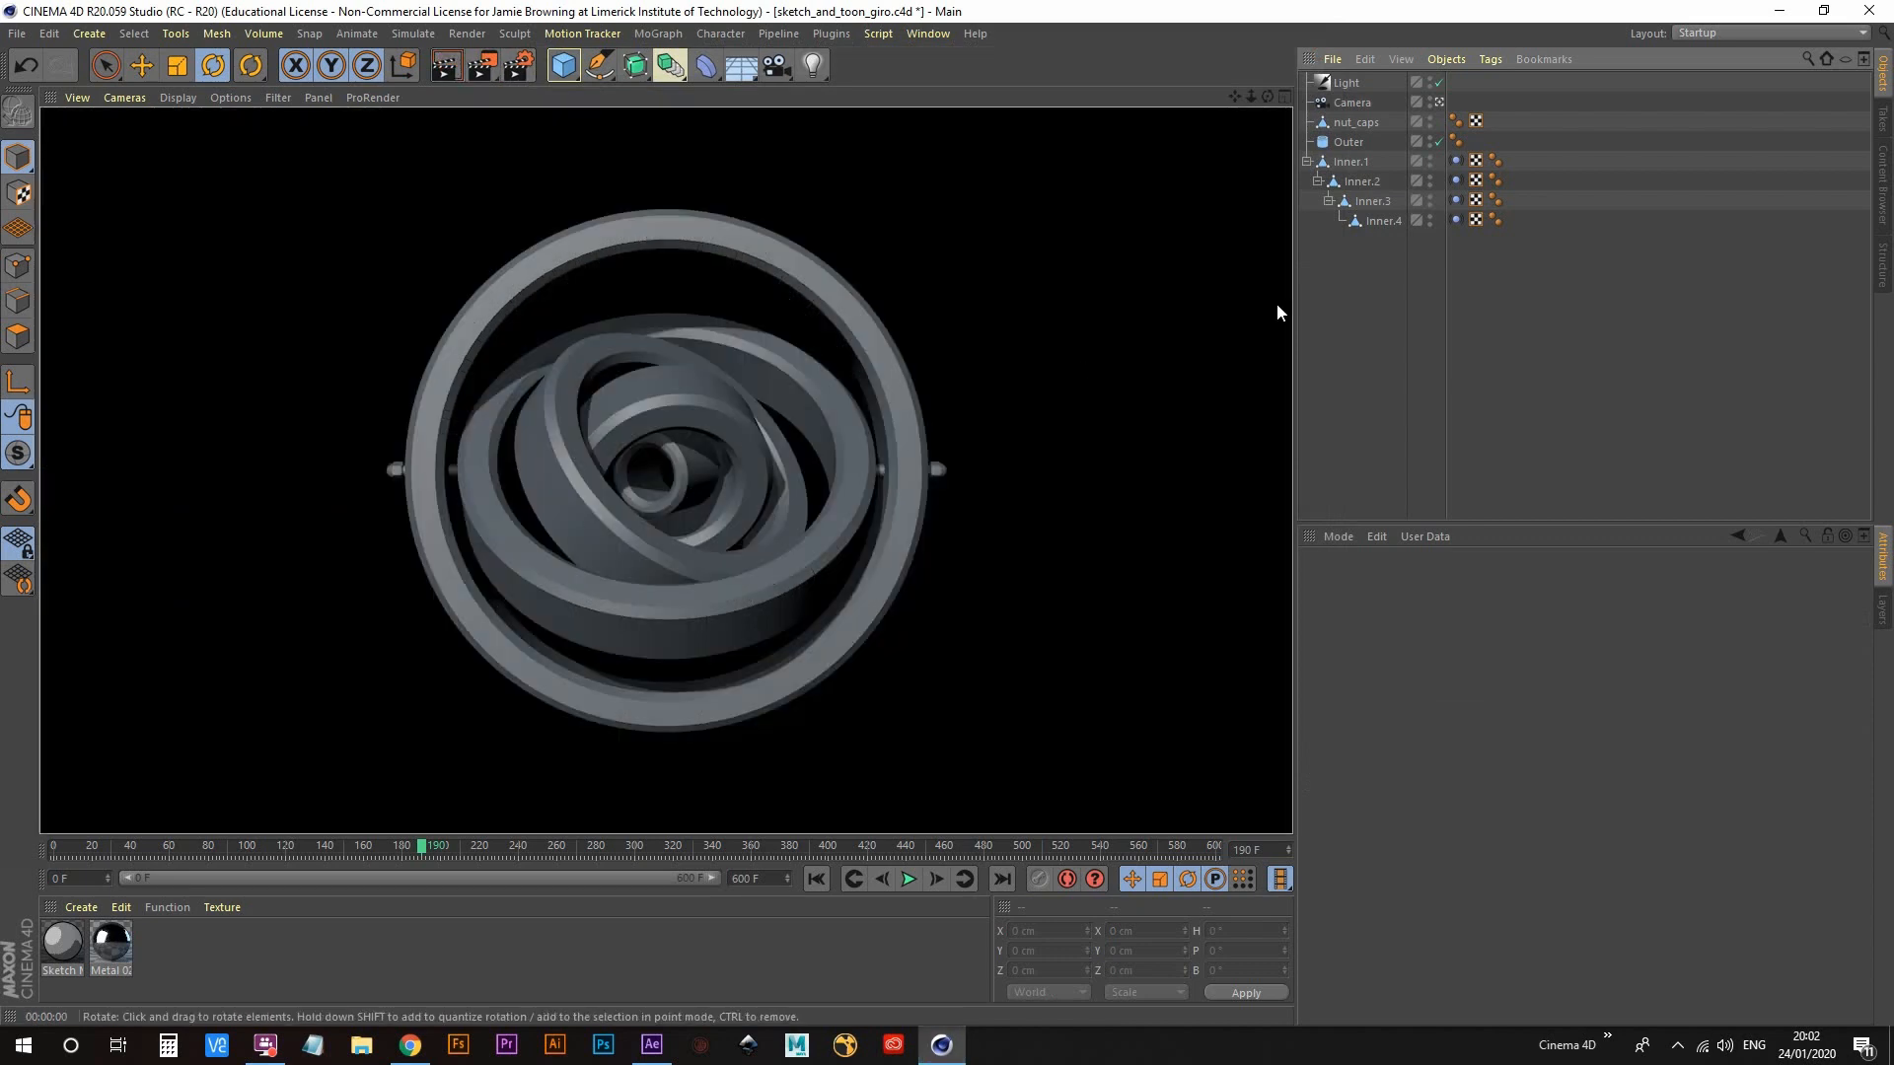
Step: Remove the existing Sketch and Toon effect from the render settings
click(518, 65)
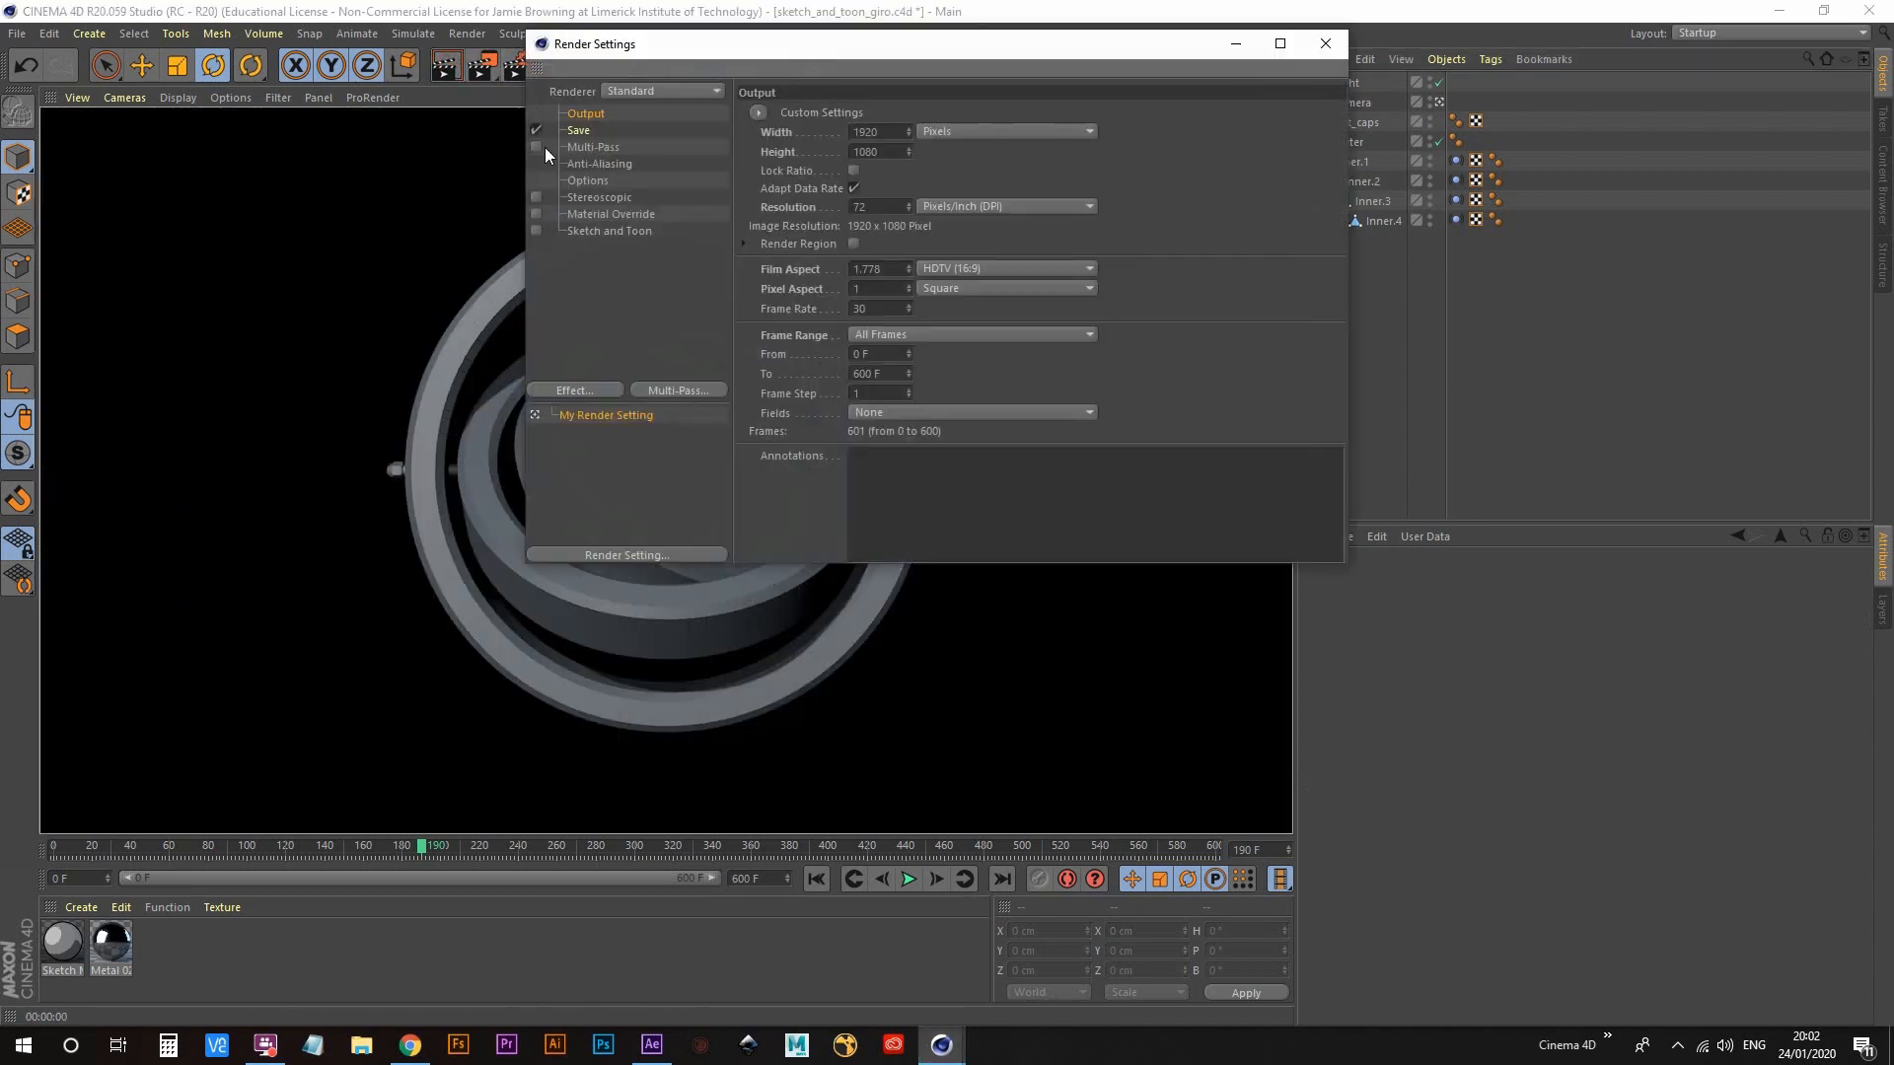
click(594, 393)
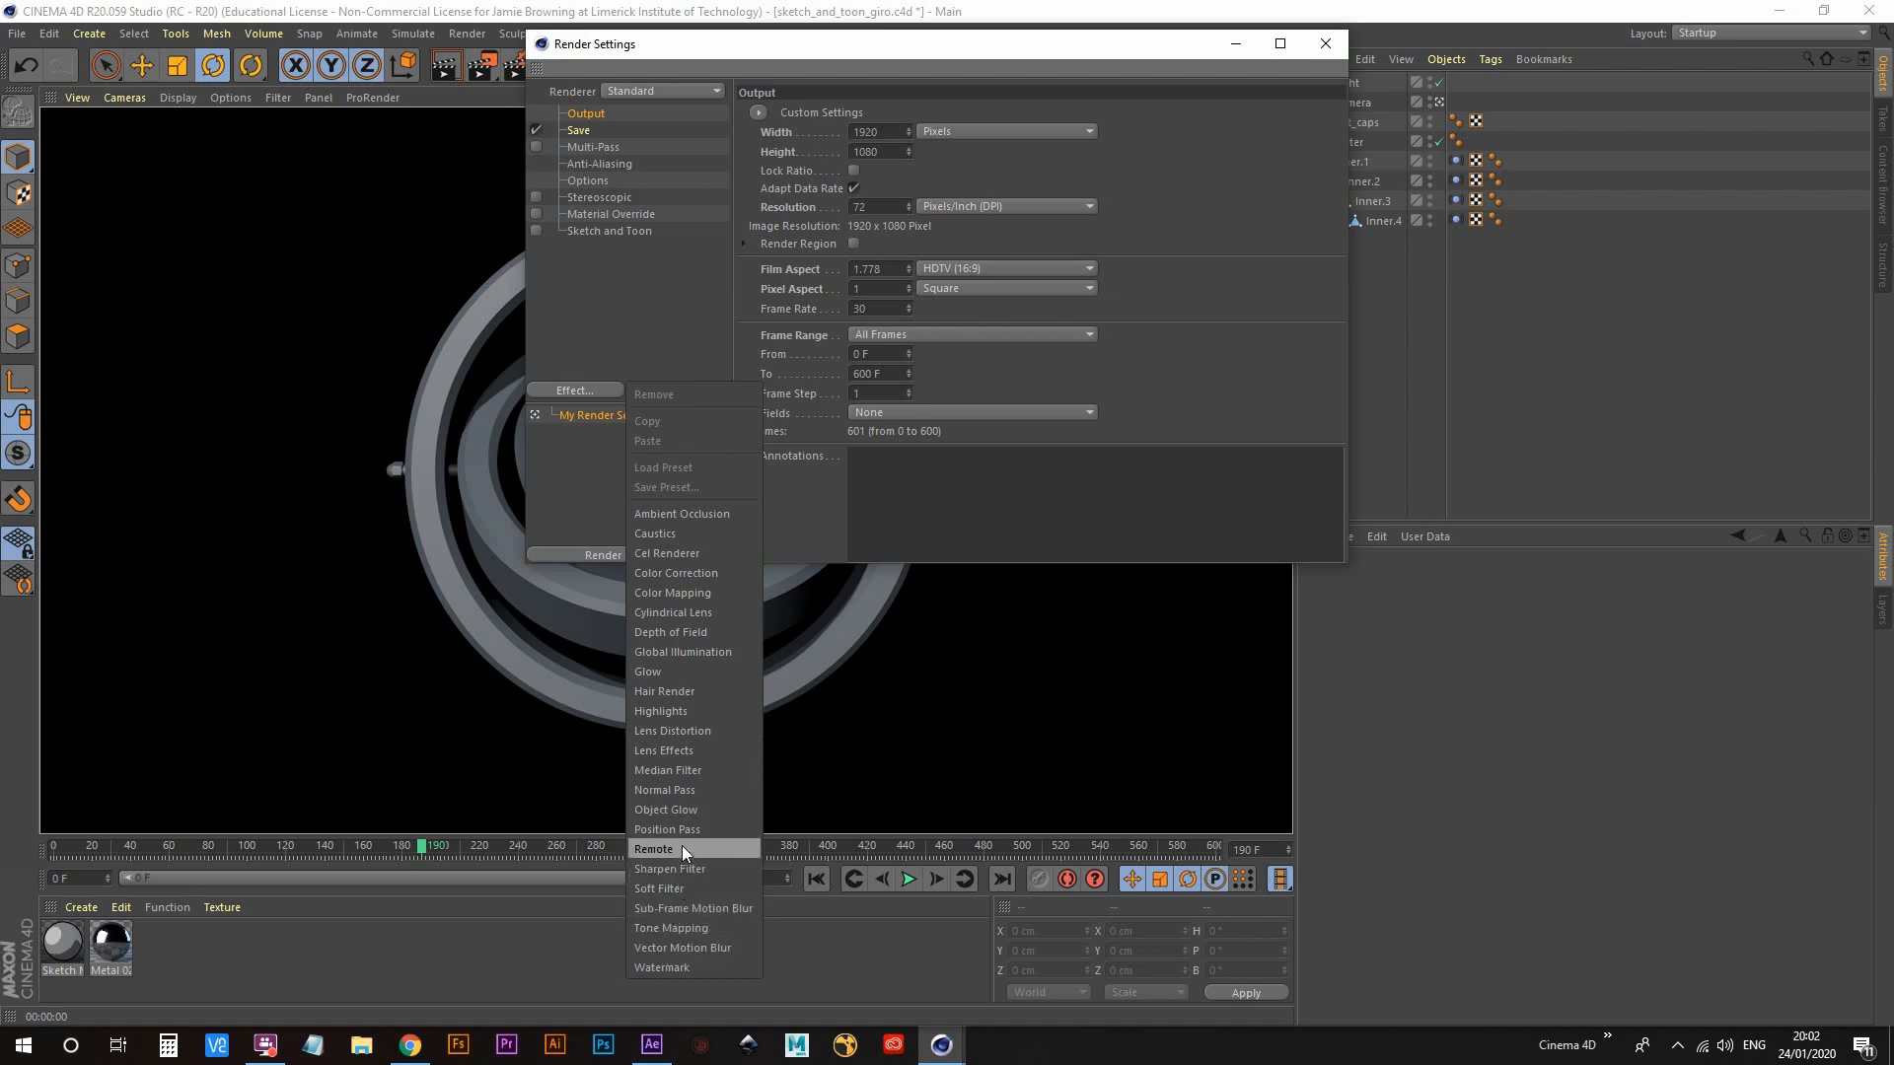
click(582, 325)
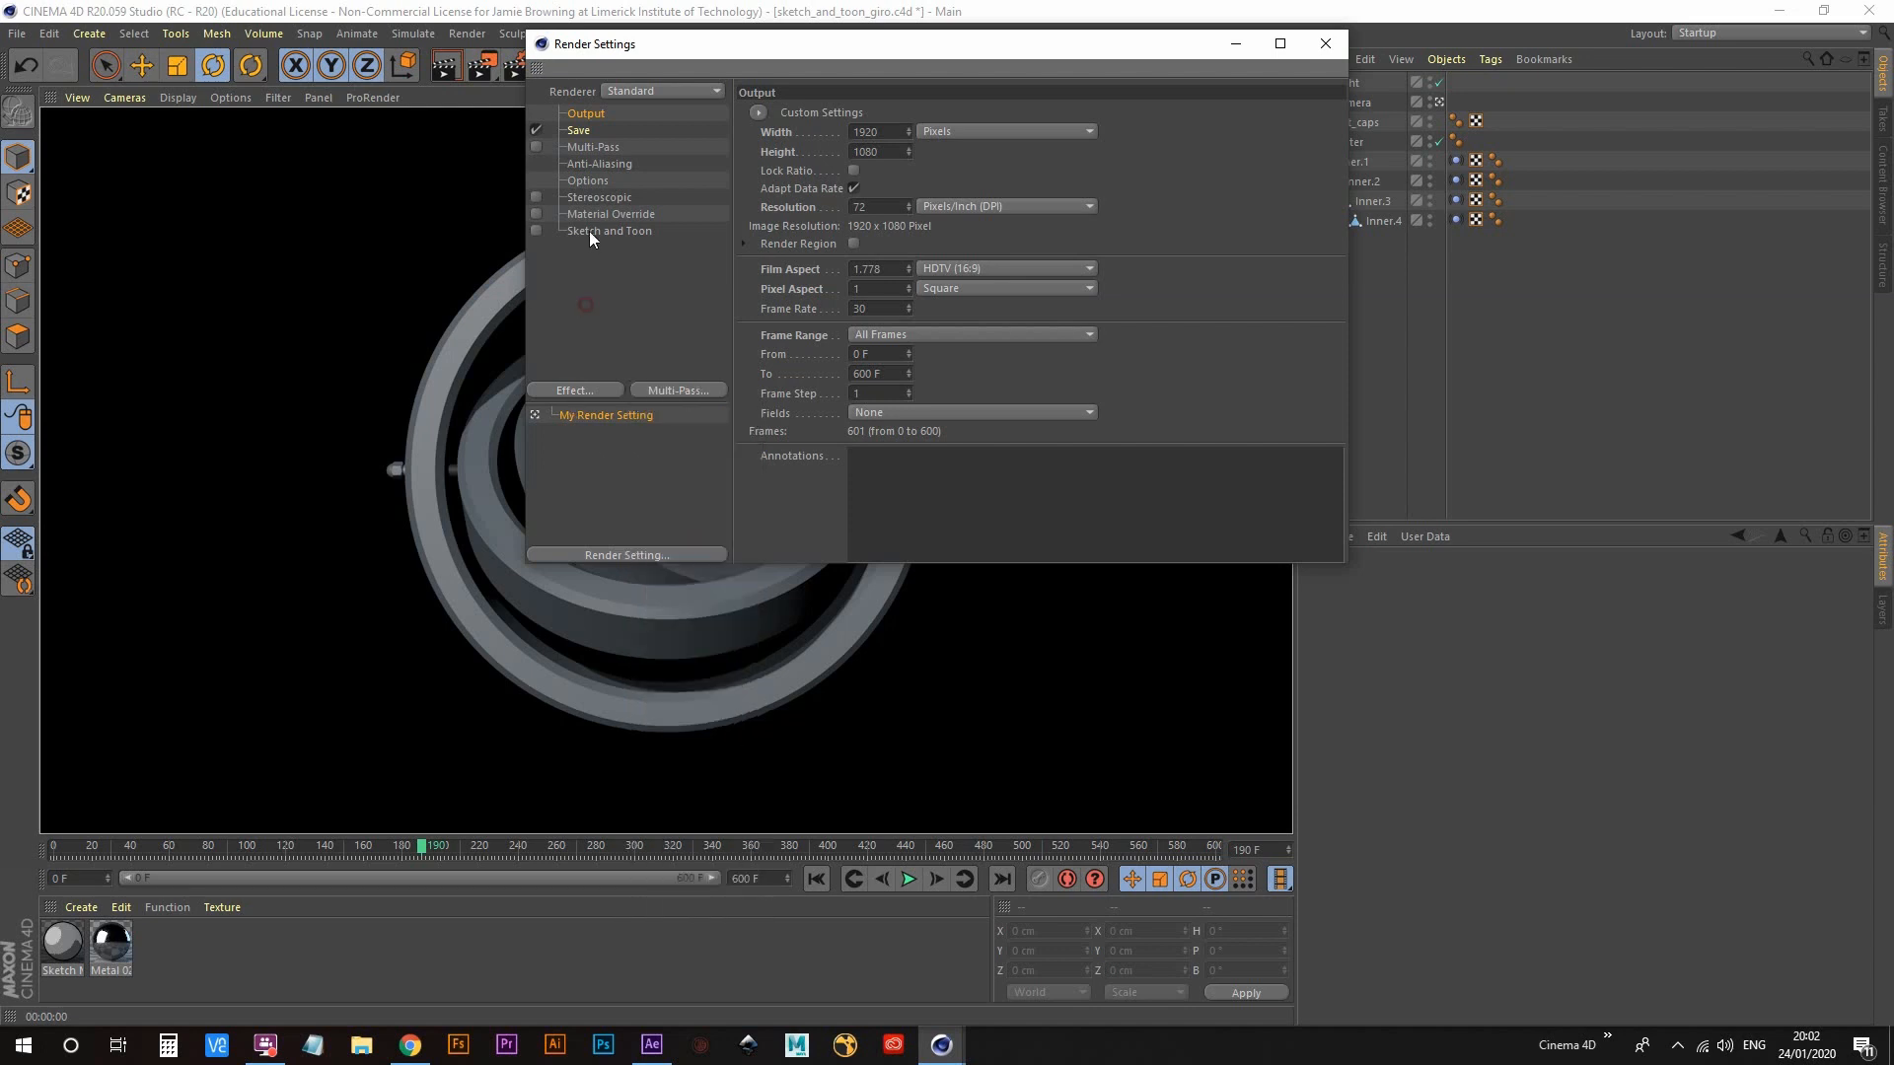
right_click(596, 231)
click(613, 244)
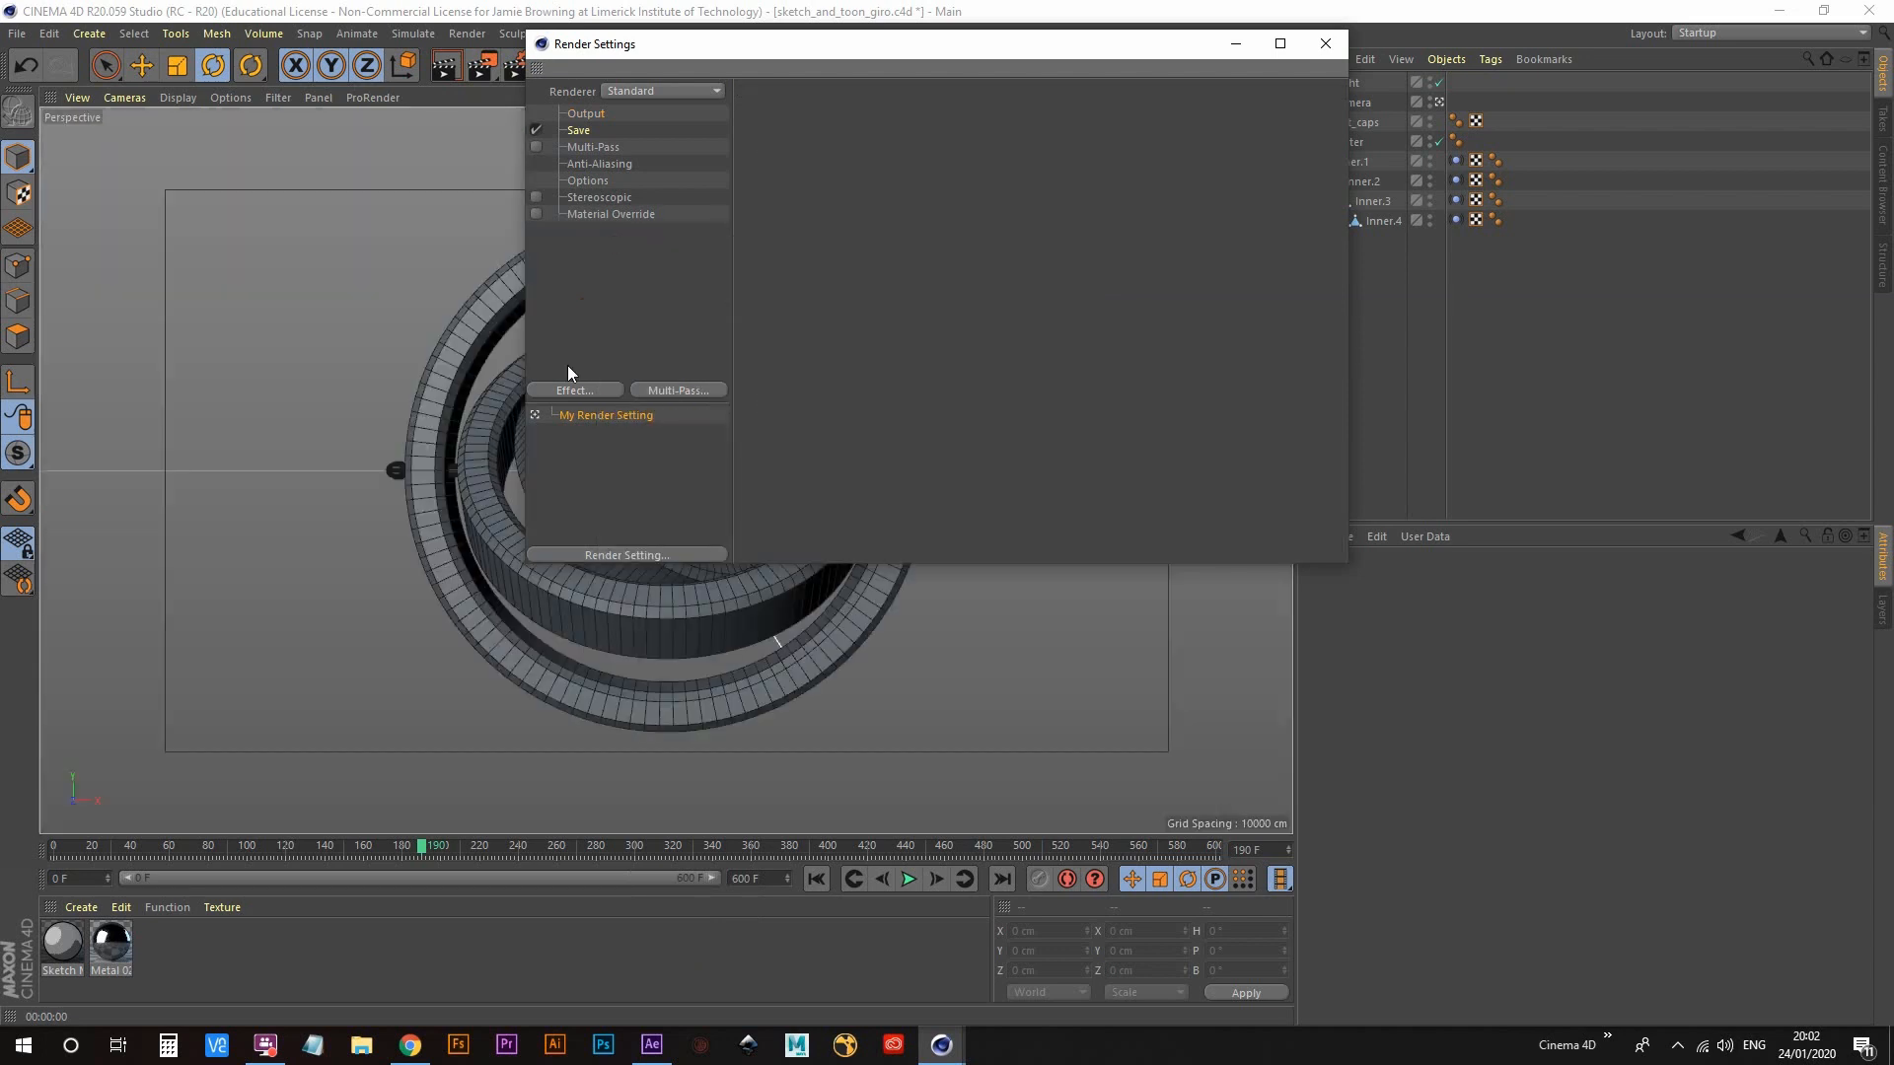
Step: Add a Sketch and Toon effect to the render settings, close them, and render the view
click(578, 390)
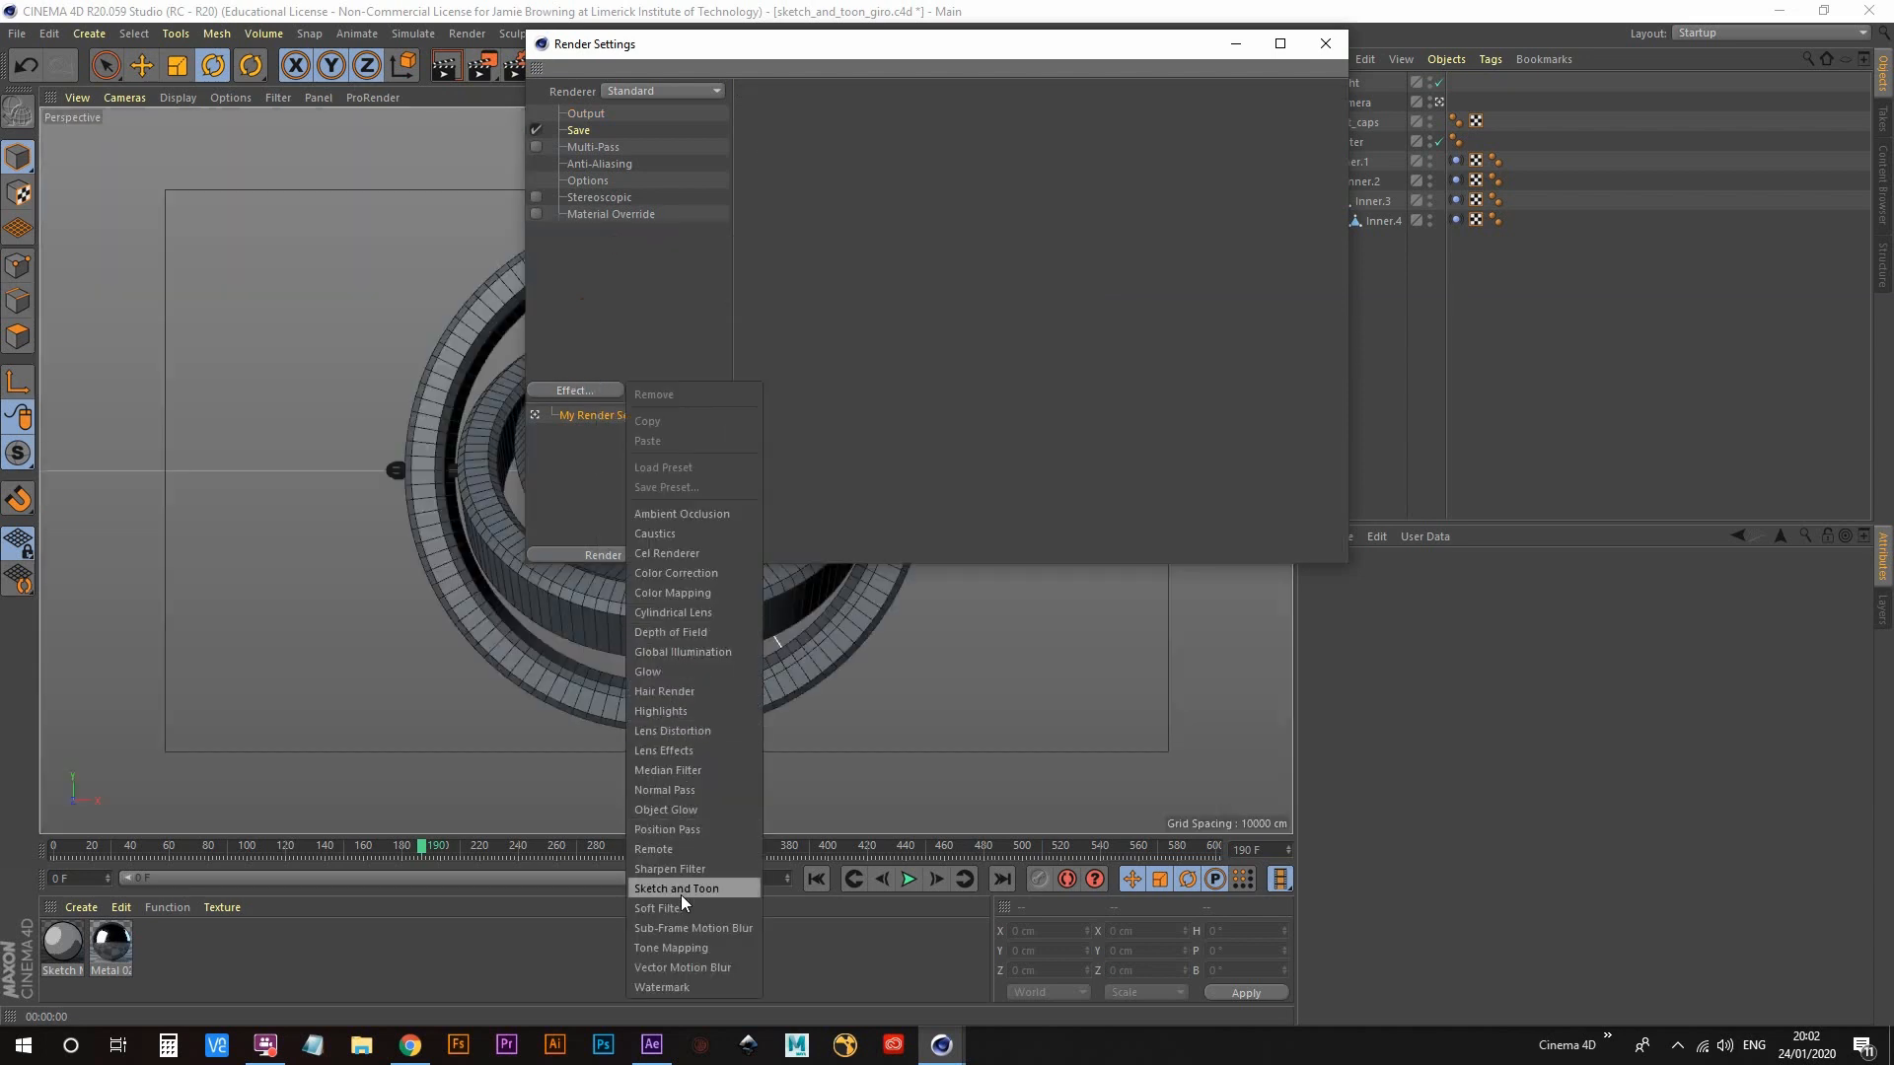
click(708, 886)
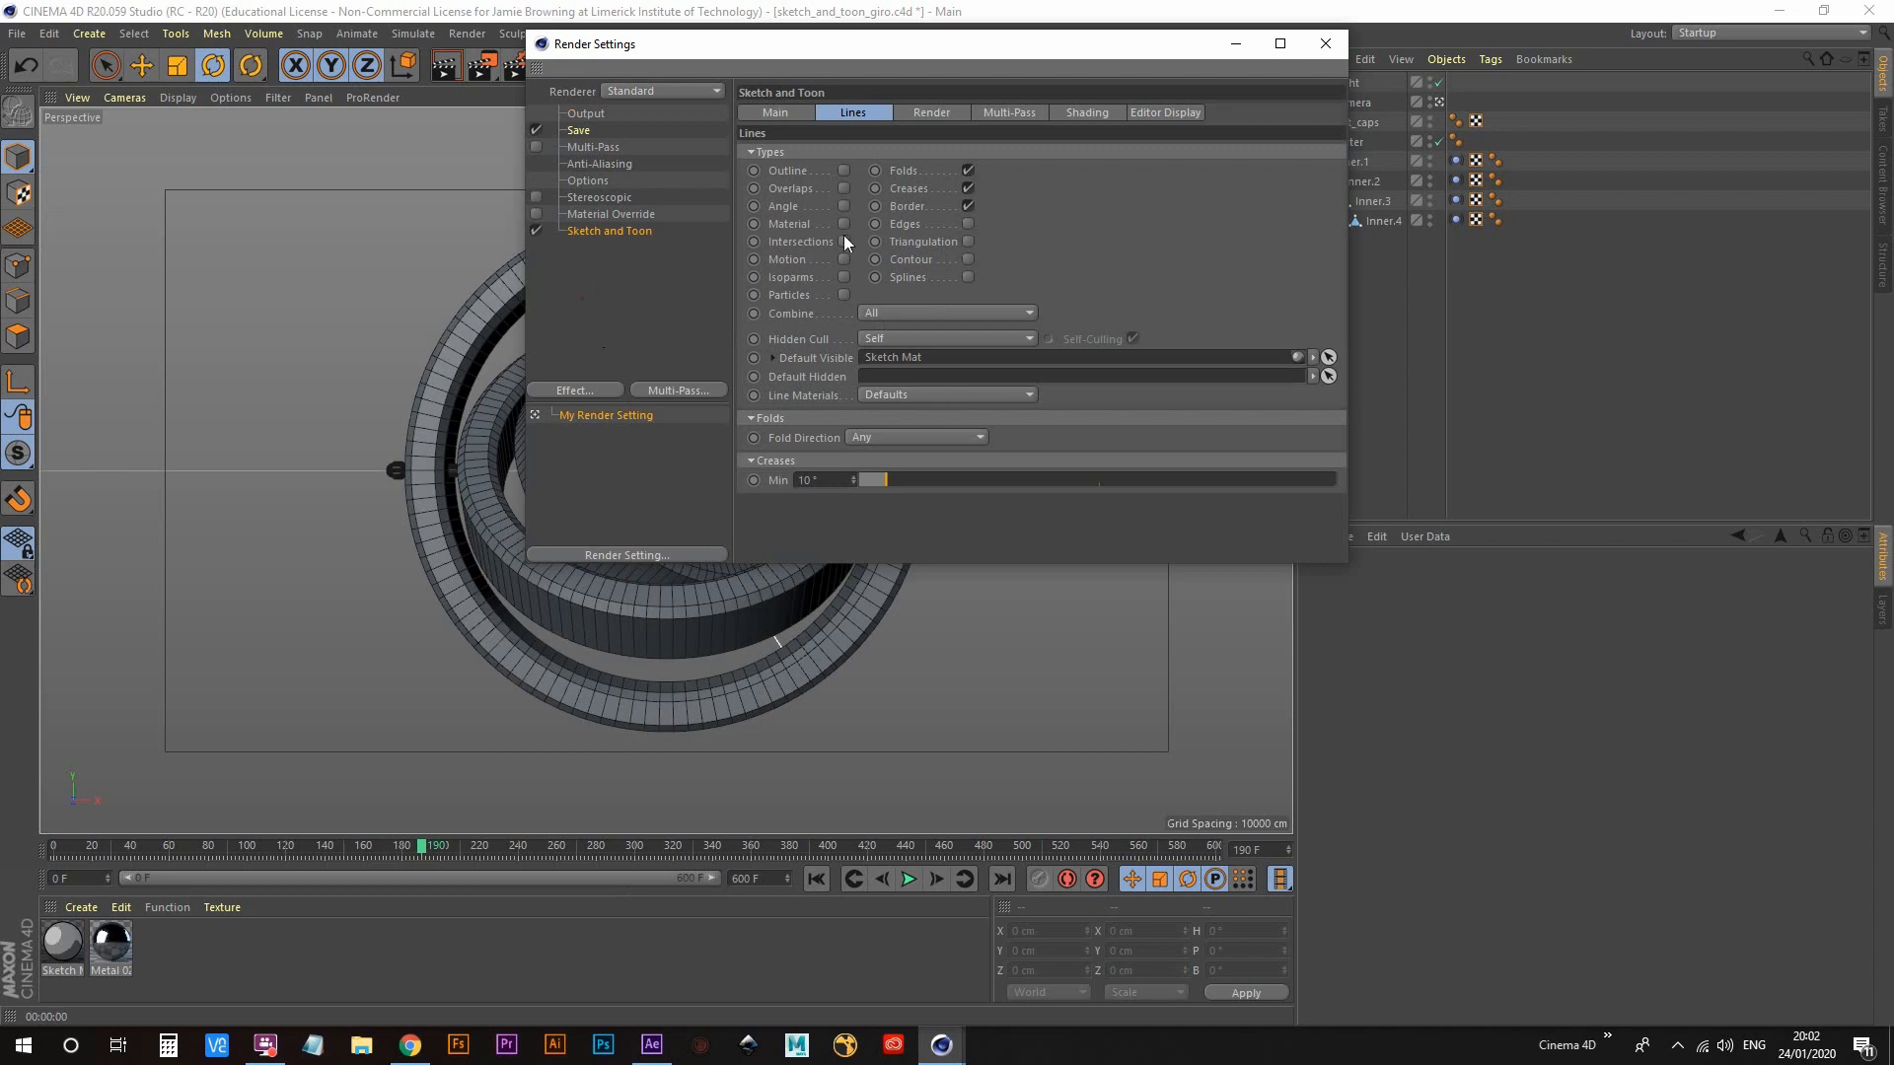
click(1325, 45)
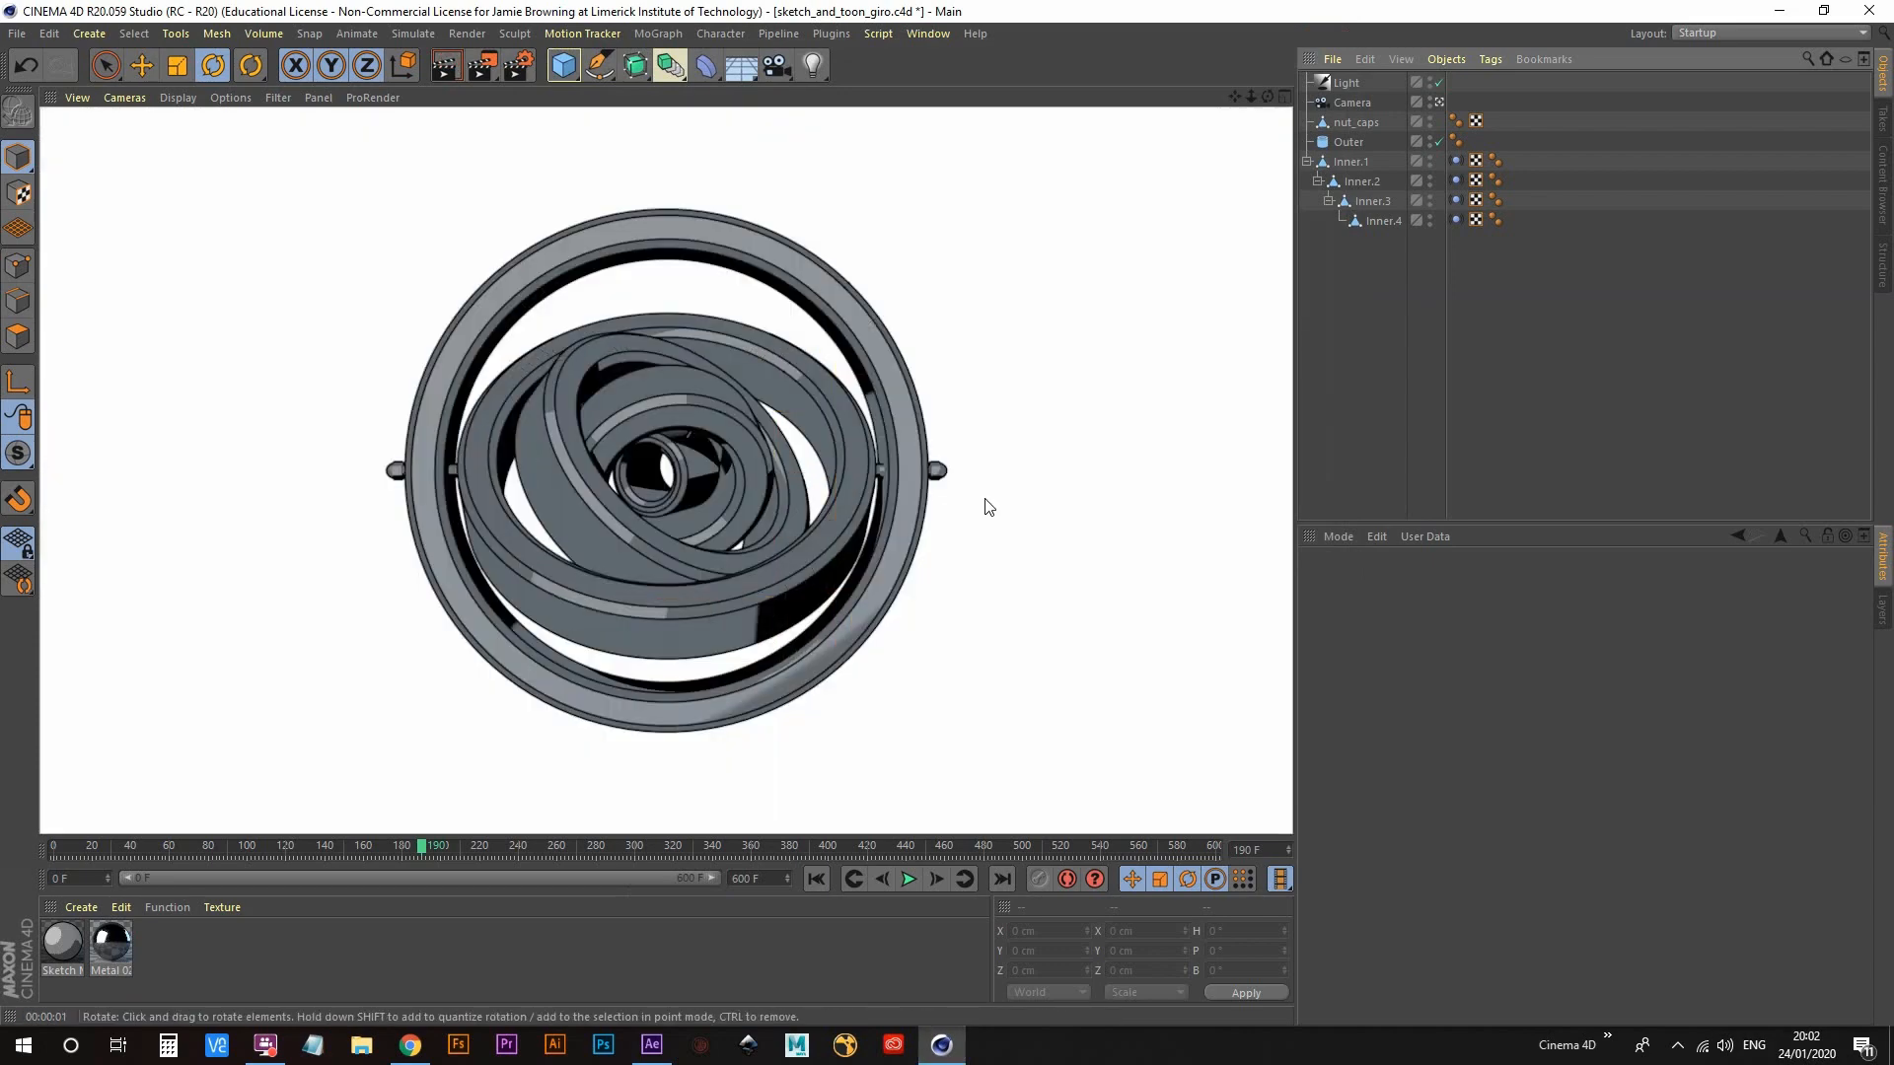
Step: Play the gyroscope animation from its first frame
click(817, 878)
click(907, 878)
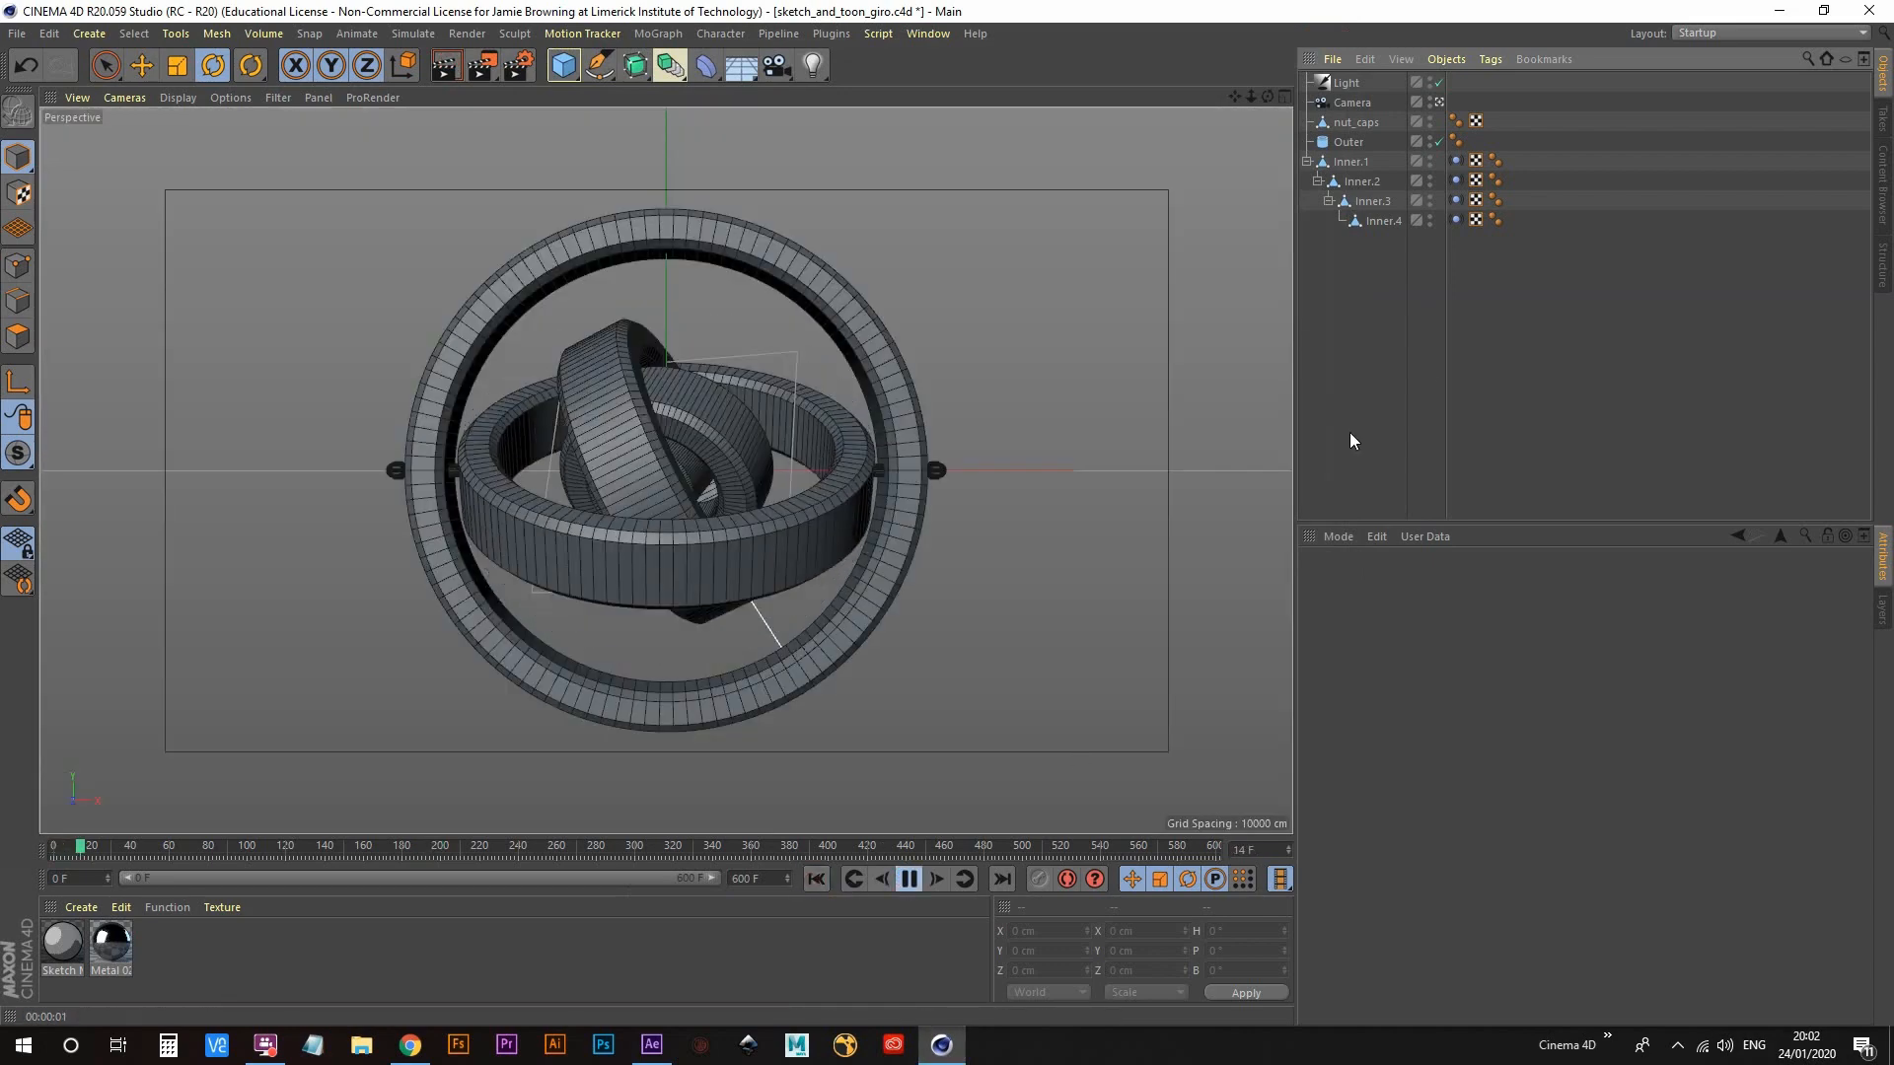